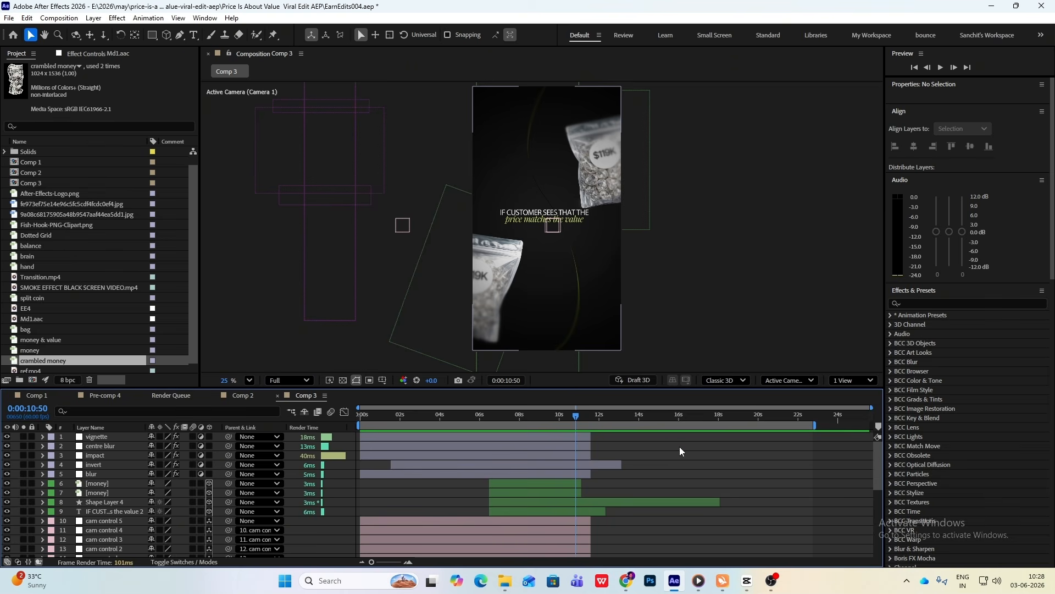
- Duplicate the cam control 5 null with the playhead at 0:00:11:06, after checking the reference video
key("alt+Tab")
left_click_drag(238, 398, 211, 401)
key("alt+Tab")
mouse_move(579, 418)
left_mouse_down()
mouse_move(553, 423)
mouse_move(566, 419)
left_mouse_up()
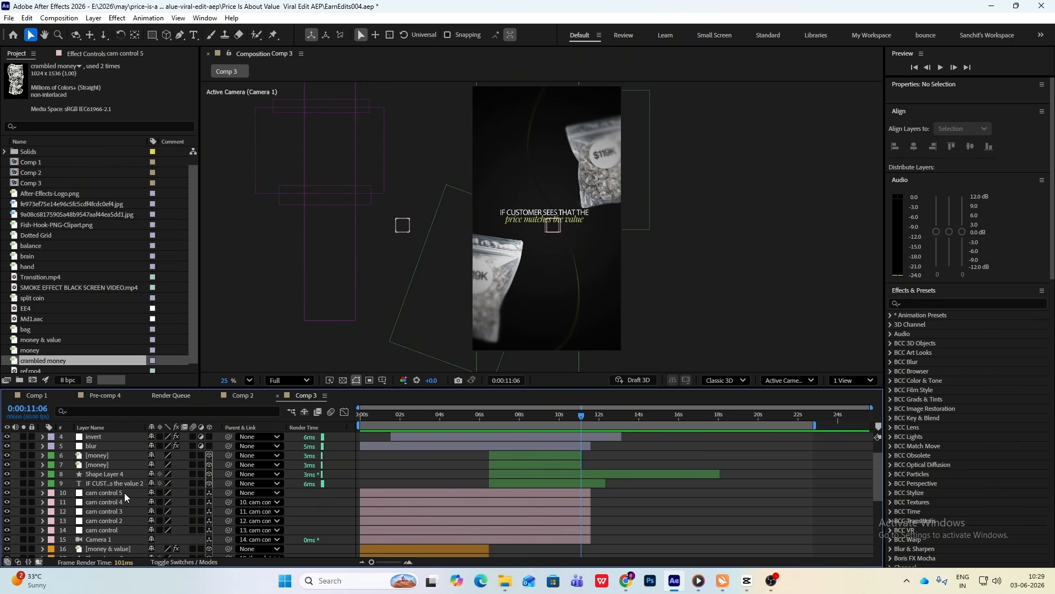
left_click(125, 493)
key("ctrl+d")
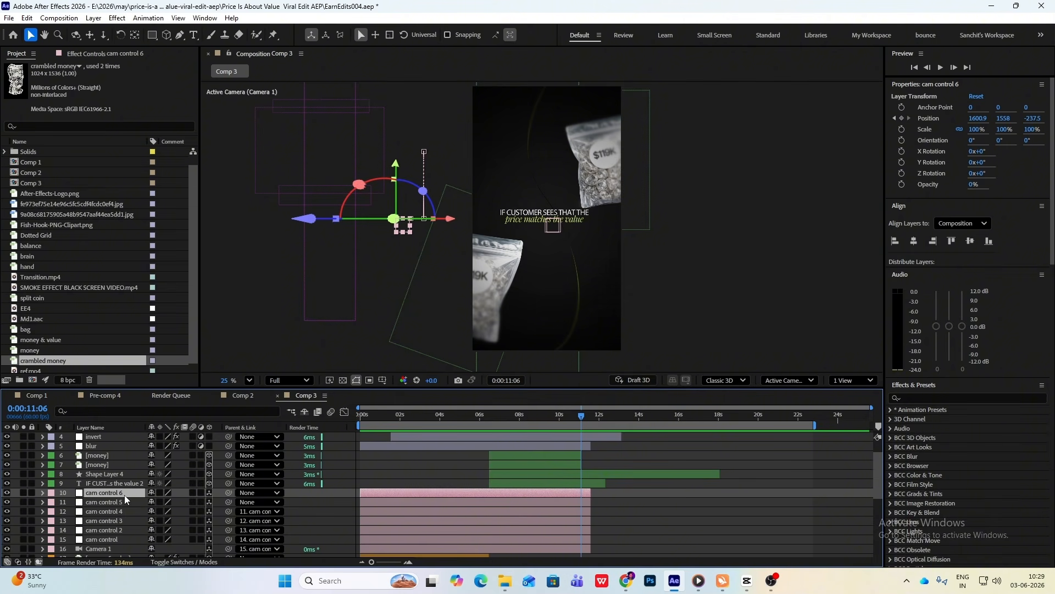
- Delete all the copied Position keyframes from cam control 6 and set a fresh Position keyframe at 0:00:11:06
key("p")
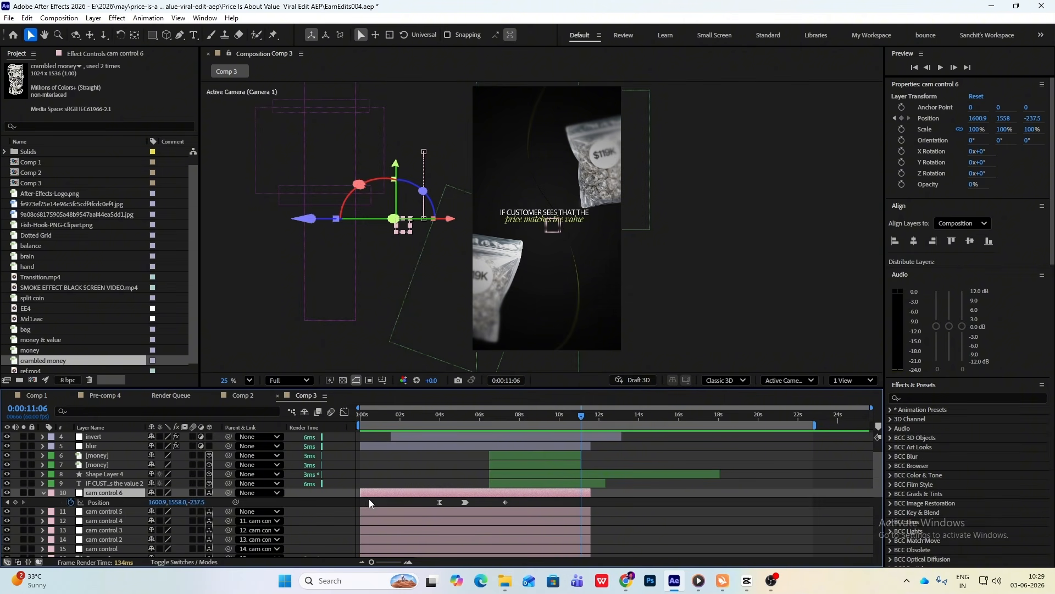
left_click_drag(526, 500, 397, 507)
key("Delete")
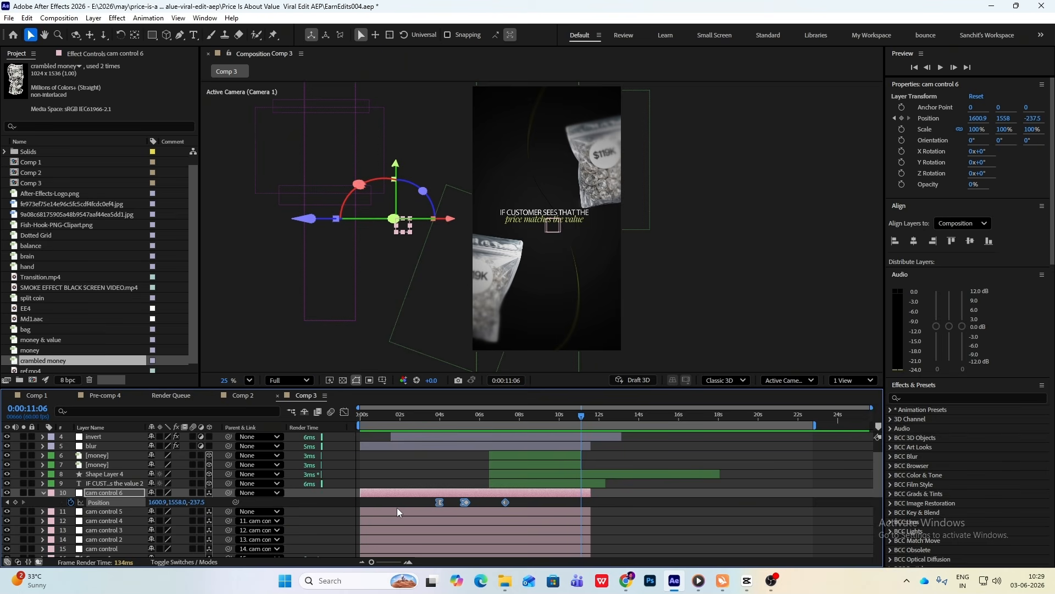
left_click(70, 502)
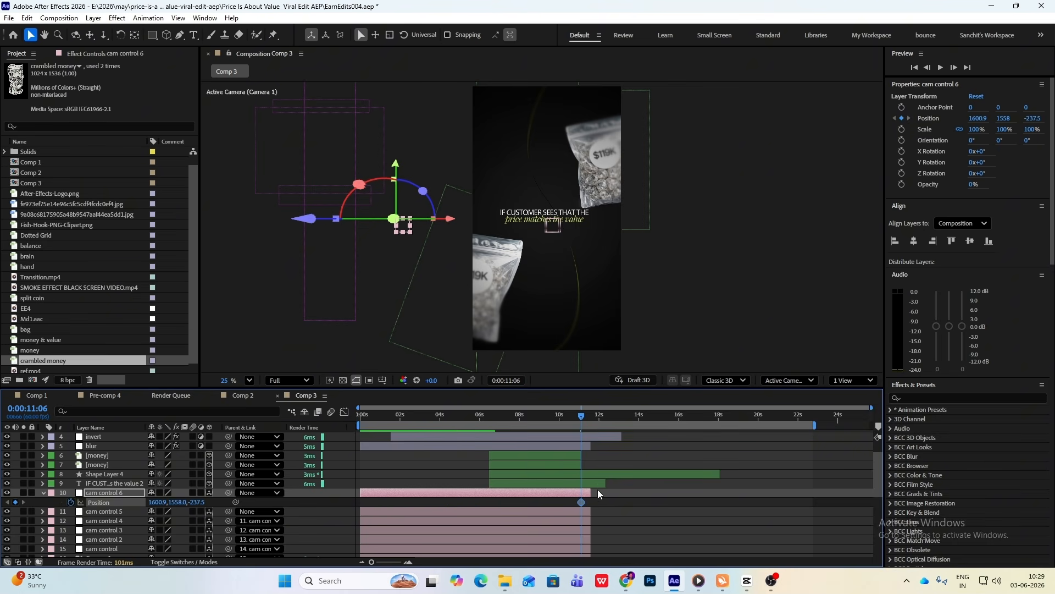
- Extend cam control 6 to about 20 seconds and parent cam control 5 to it
left_click_drag(591, 492, 763, 495)
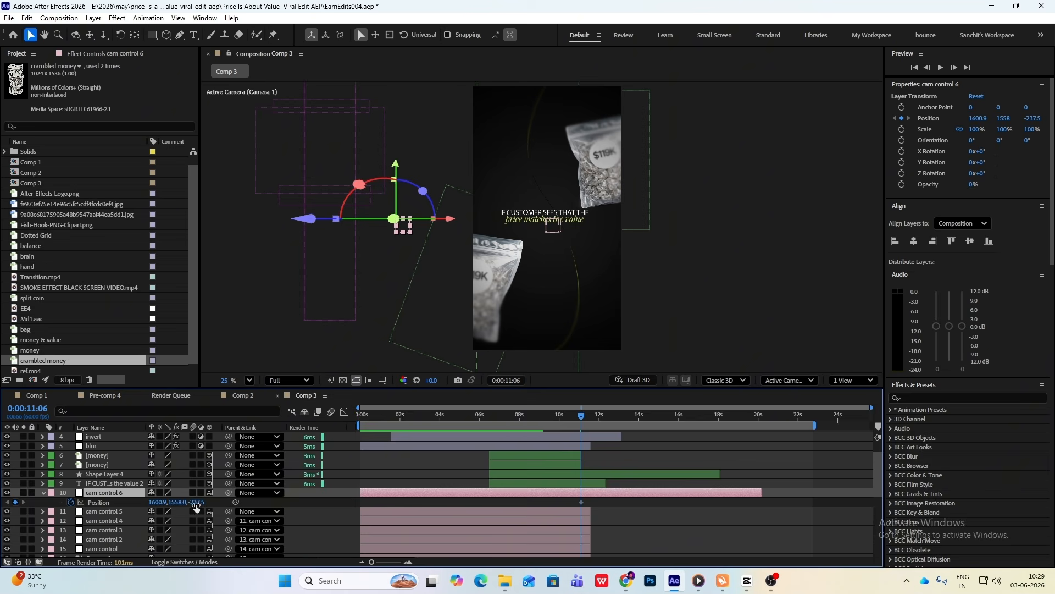
left_click_drag(228, 511, 126, 477)
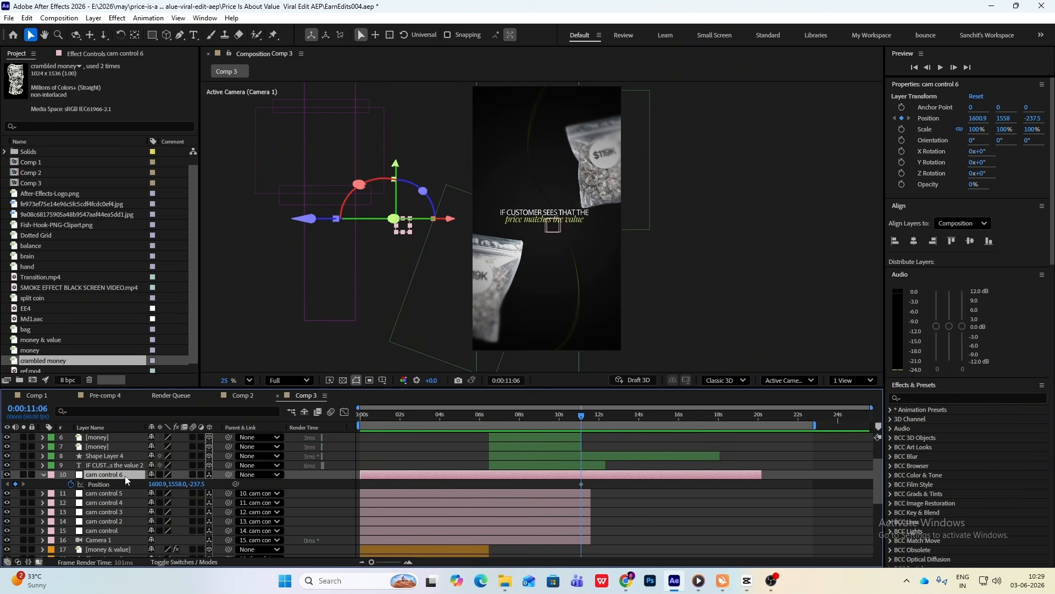
- Lengthen the two money layers and the "IF CUSTOMER SEES THAT THE" text layer to about 17–20 seconds, and Camera 1 to nearly the composition's end
left_click_drag(585, 417, 624, 436)
scroll(410, 469, "up", 3)
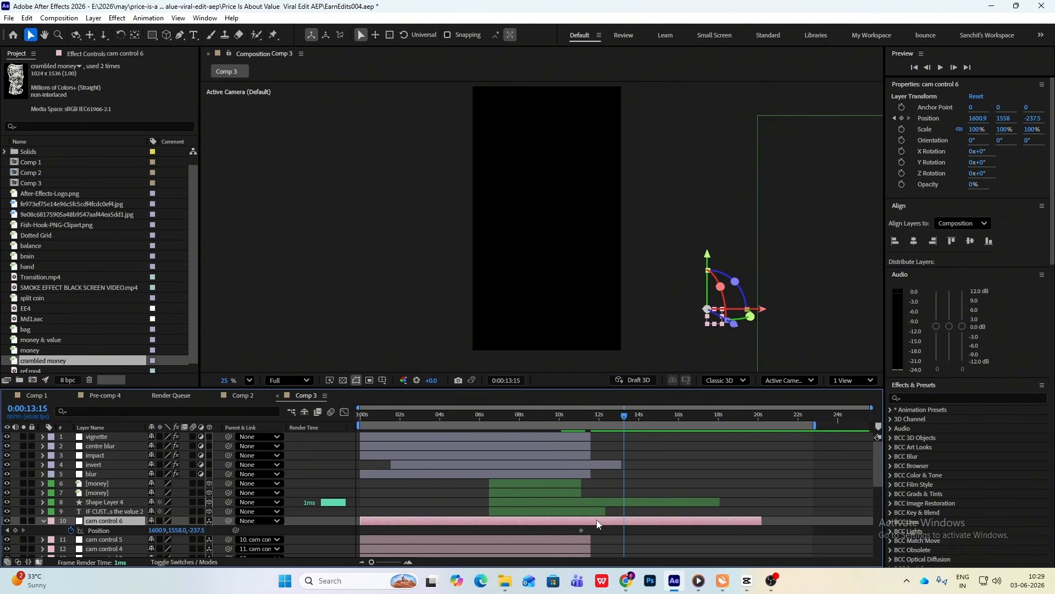
left_click_drag(582, 487, 705, 495)
left_click_drag(605, 511, 695, 511)
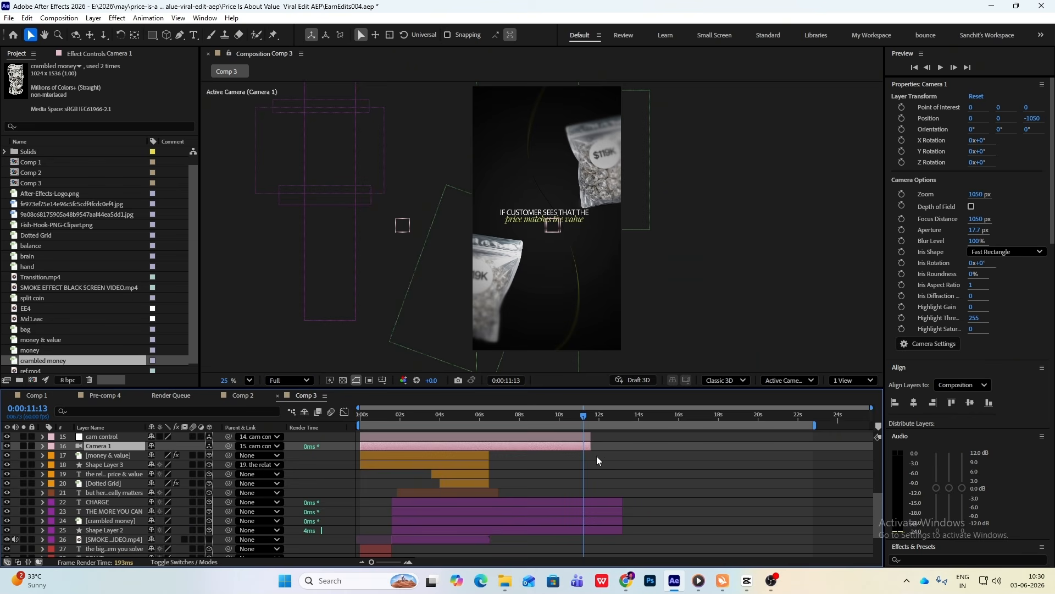
left_click_drag(591, 447, 803, 458)
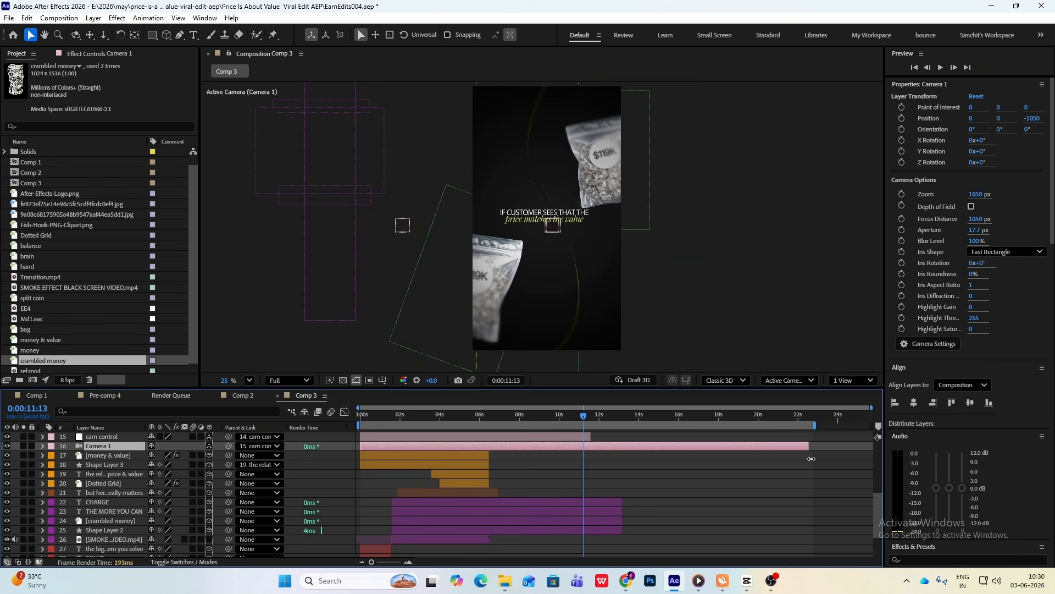
scroll(668, 471, "up", 5)
mouse_move(582, 416)
left_mouse_down()
mouse_move(598, 428)
mouse_move(590, 423)
left_mouse_up()
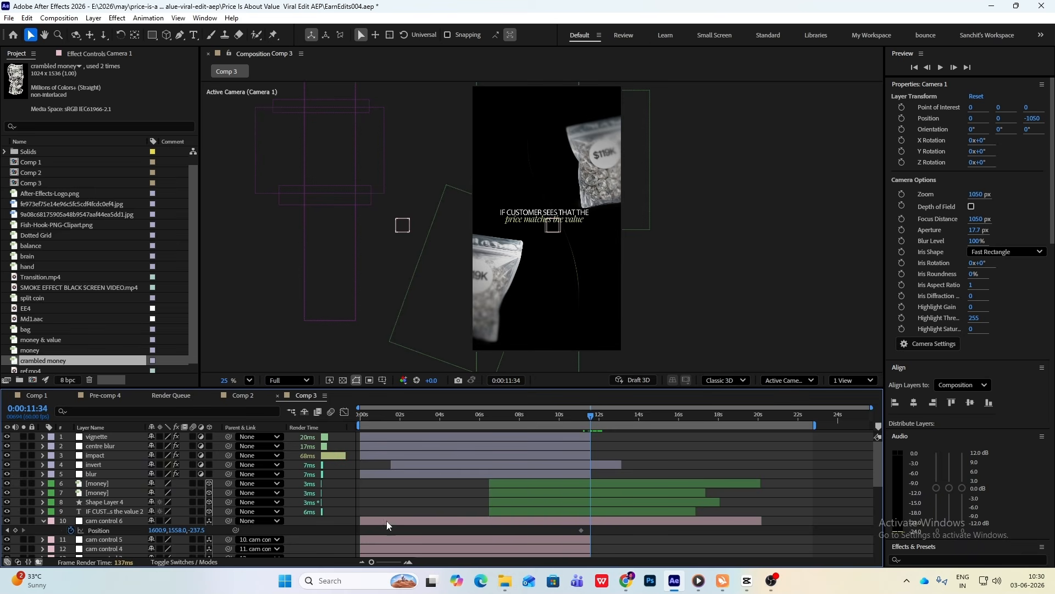
- Add a second Position keyframe to cam control 6 at 0:00:14:46, raising only its Y value to about 3868
left_click(622, 522)
left_click_drag(591, 416, 654, 431)
left_click_drag(199, 530, 855, 452)
key("ctrl+z")
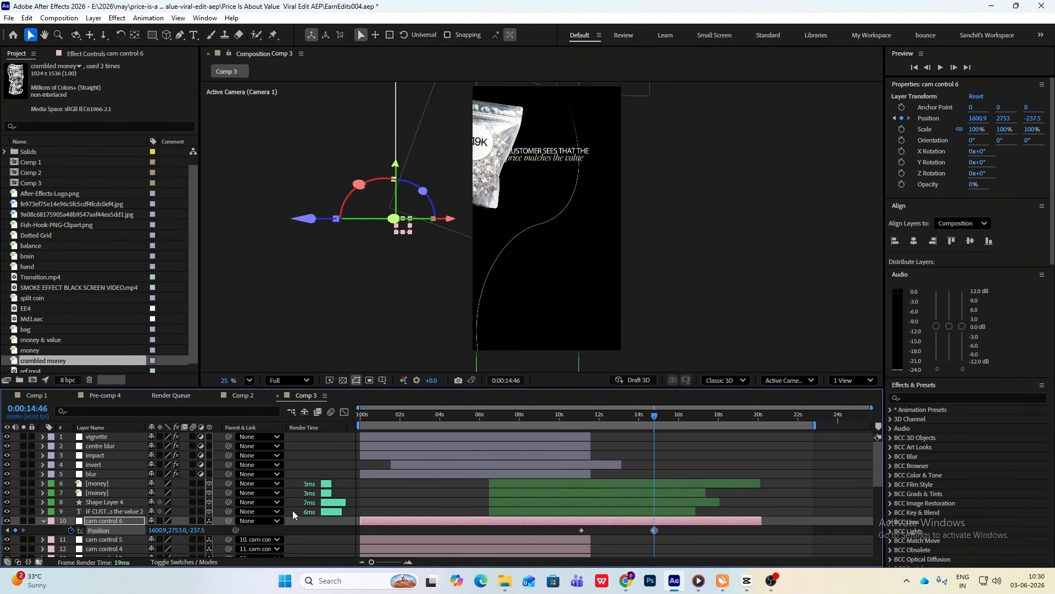
left_click_drag(194, 531, 340, 517)
key("ctrl+z")
left_click_drag(174, 532, 671, 566)
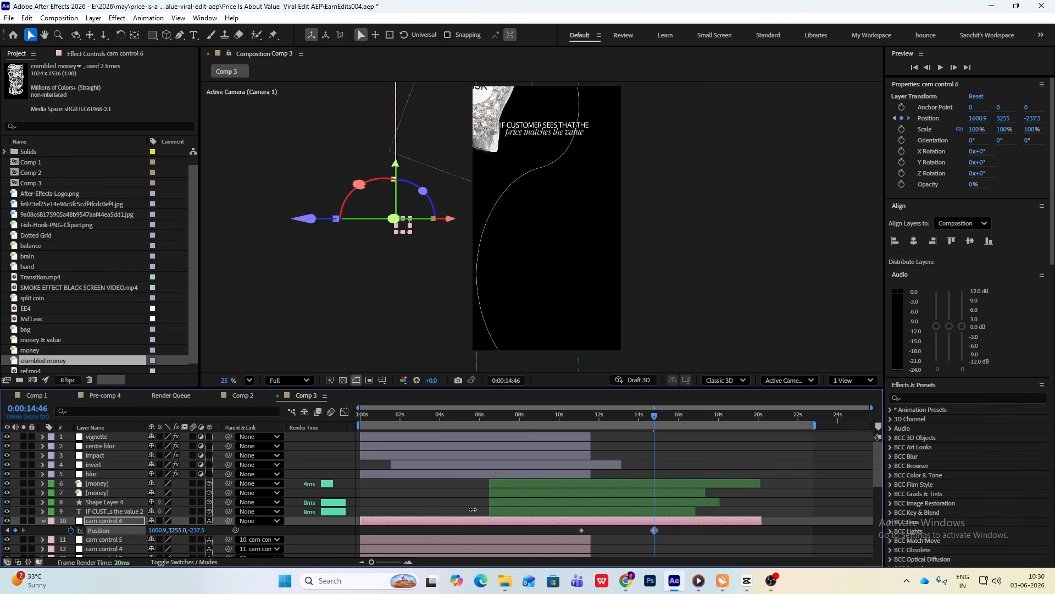
- Compare with the CapCut reference, apply Easy Ease to both cam control 6 Position keyframes and show their speed graph
left_click(747, 580)
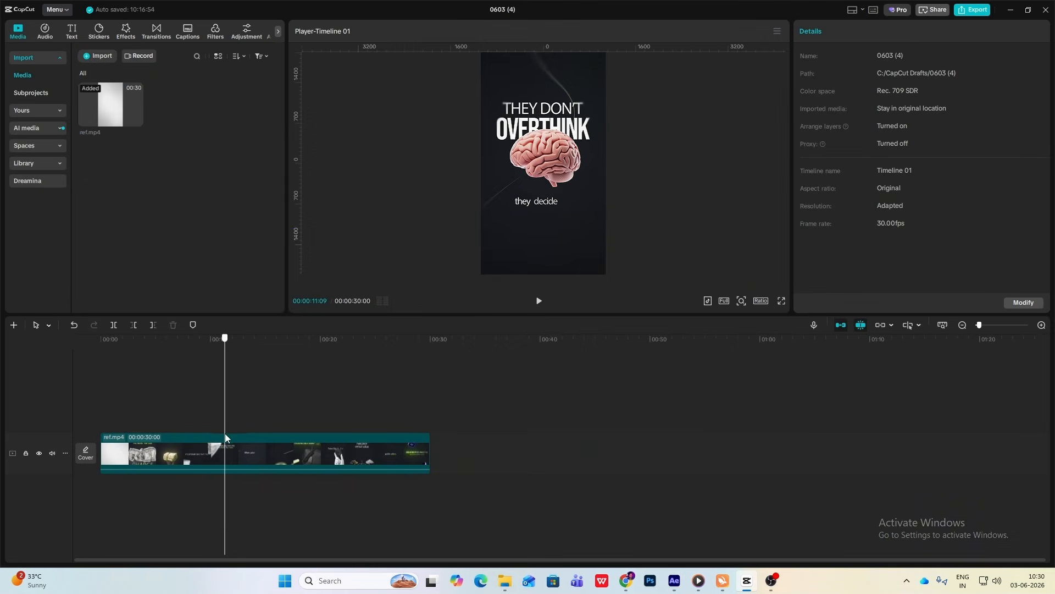
left_click(674, 580)
left_click_drag(698, 536, 456, 538)
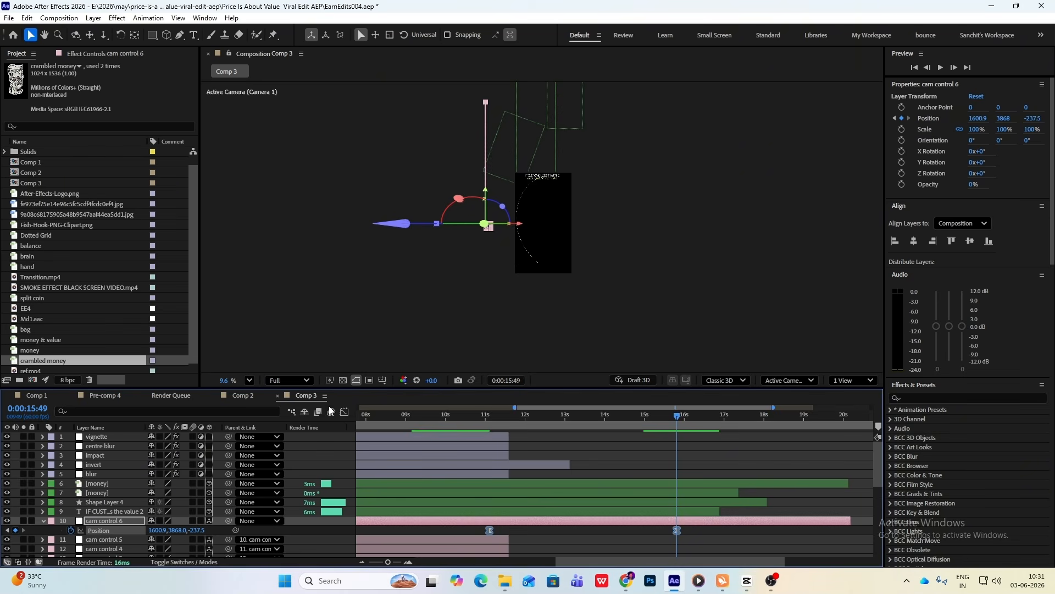
left_click(343, 414)
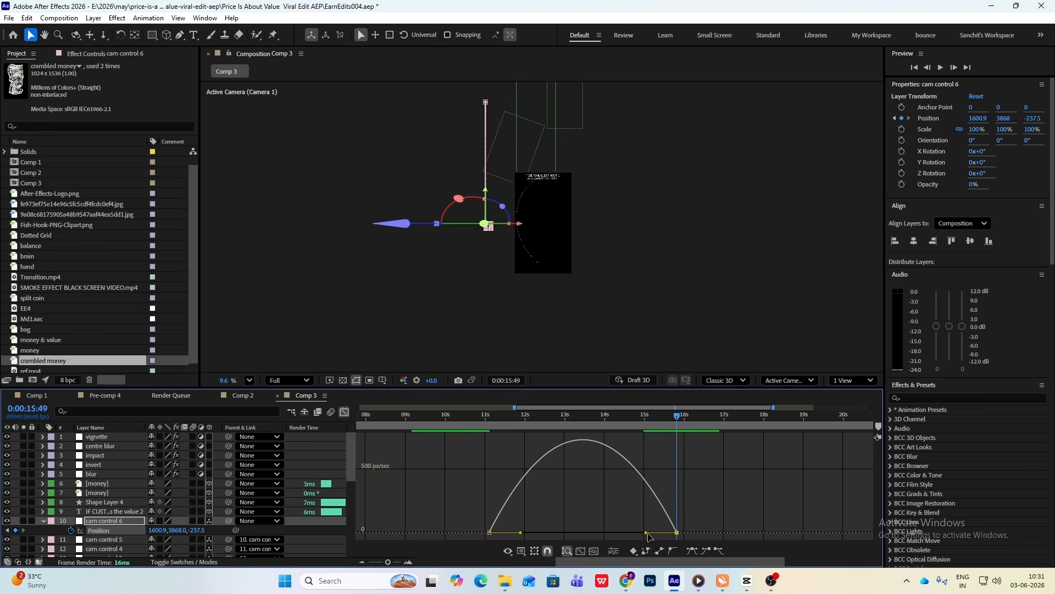
- Match the reference timing by shaping cam control 6's speed curve to start fast and slow down gradually, ending at 0:00:14:00, and preview it
left_click(747, 580)
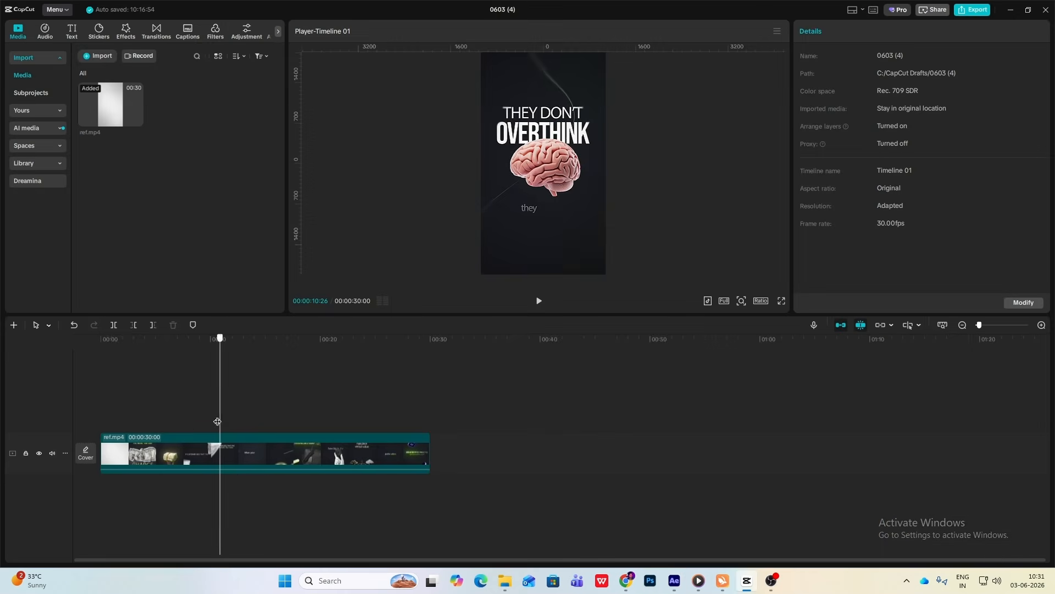
key("space")
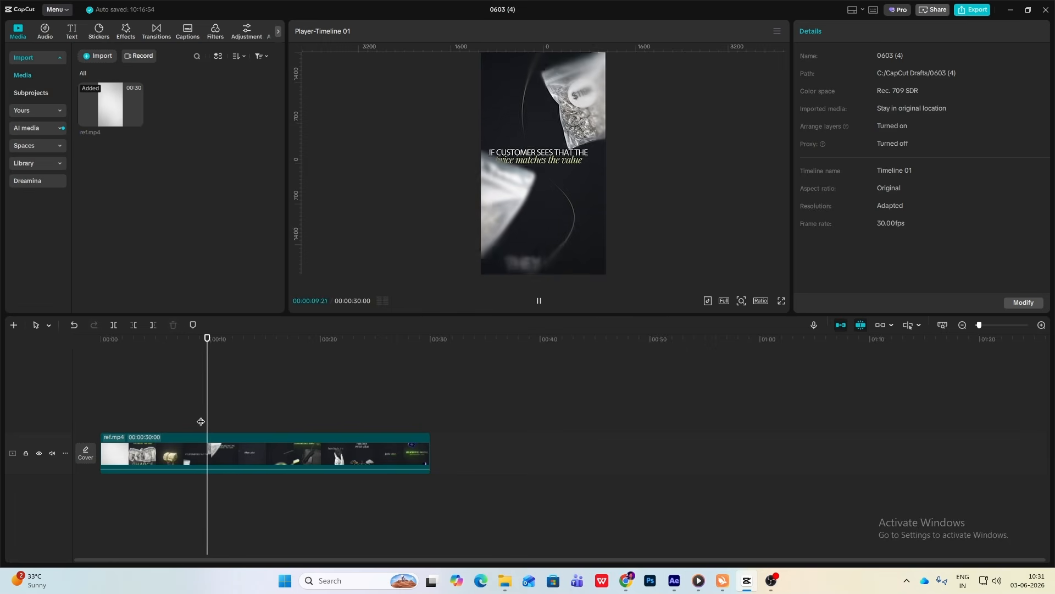
left_click(747, 580)
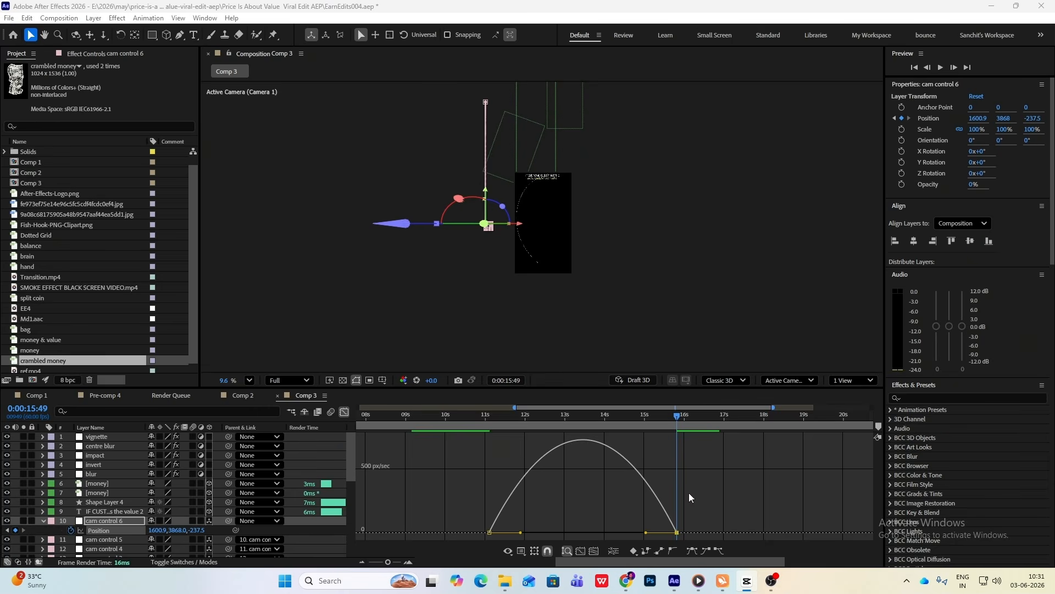
left_click(489, 532)
left_click_drag(521, 533, 496, 532)
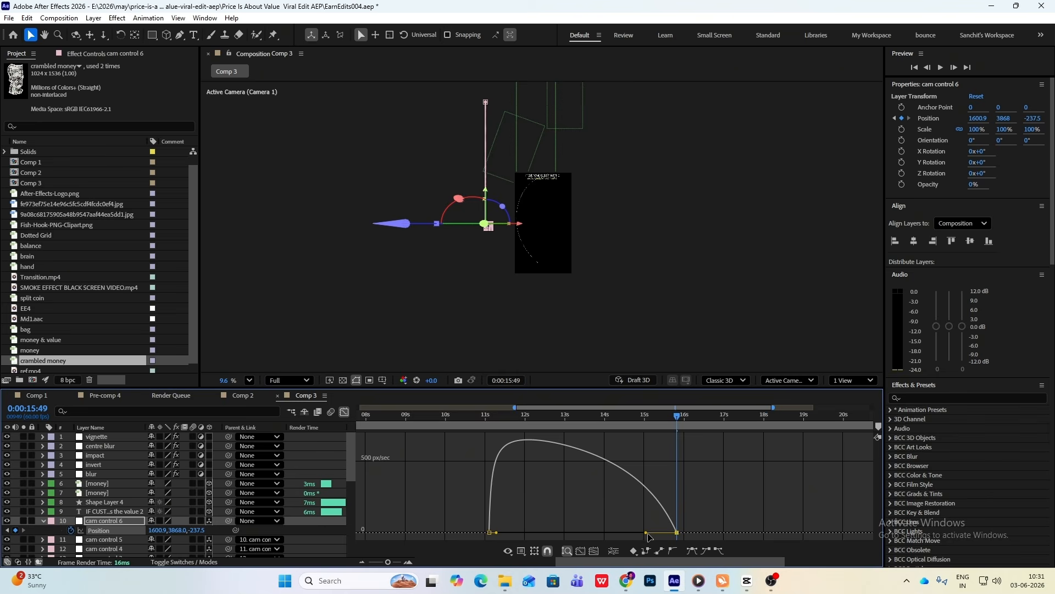
left_click_drag(648, 534, 552, 535)
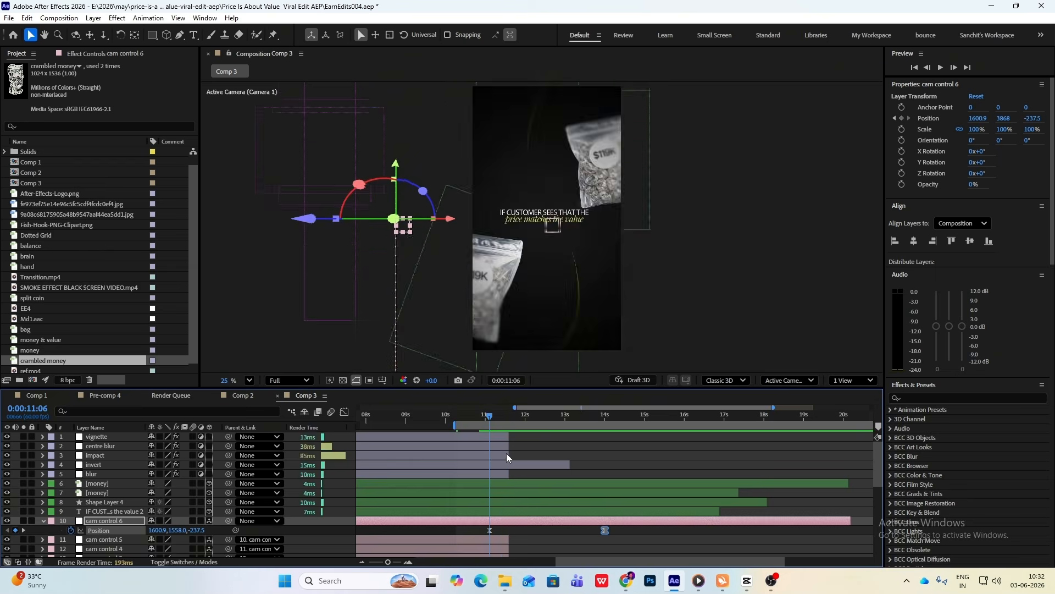
key("space")
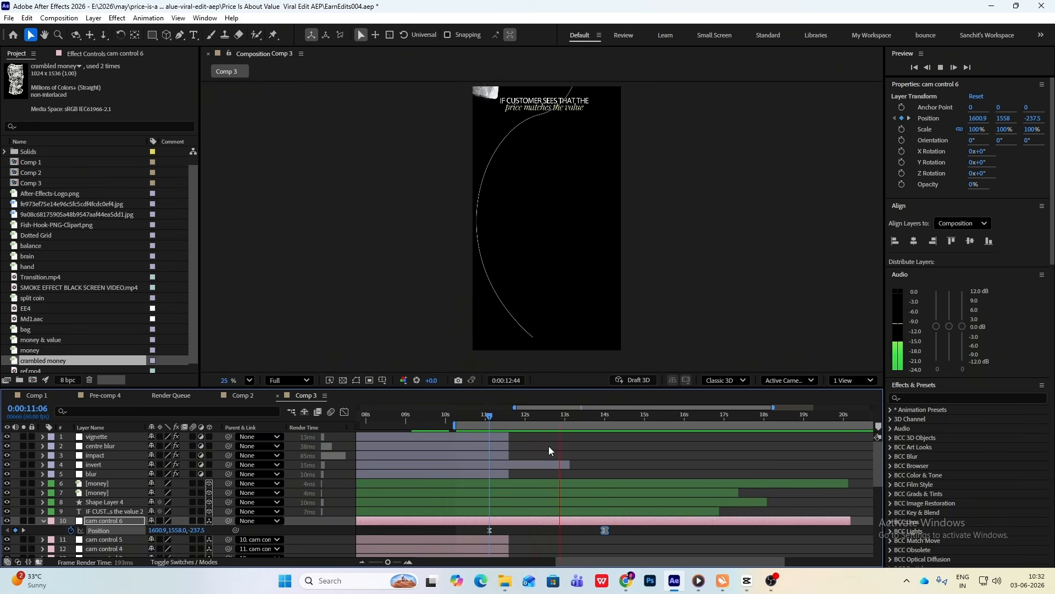
key("space")
- Redraw the lower end of Shape Layer 4's curve with the Pen tool so it bends down beyond the frame's left edge, and preview it
left_click(490, 280)
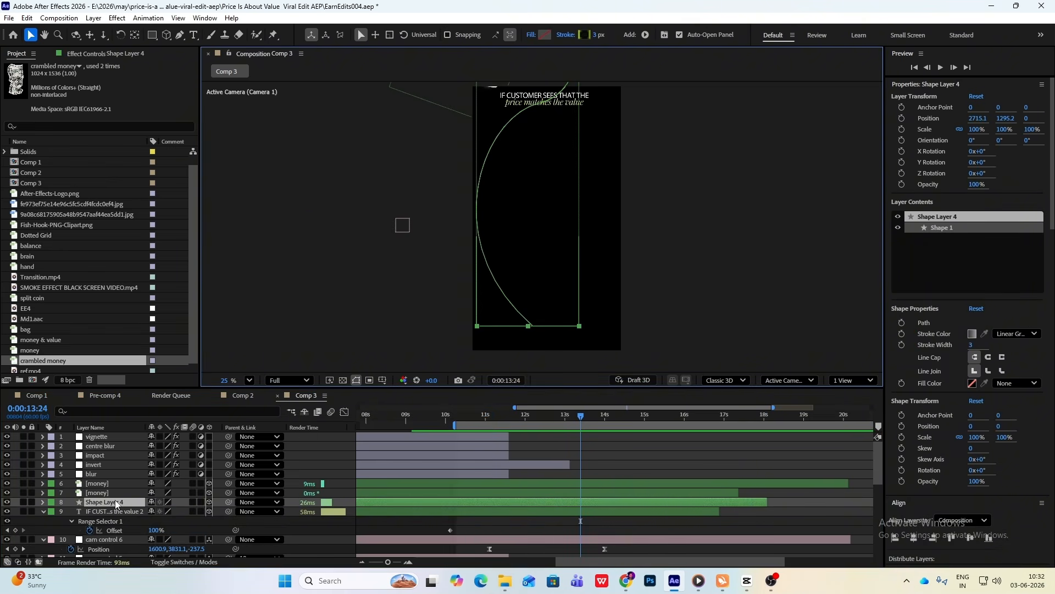
left_click(180, 35)
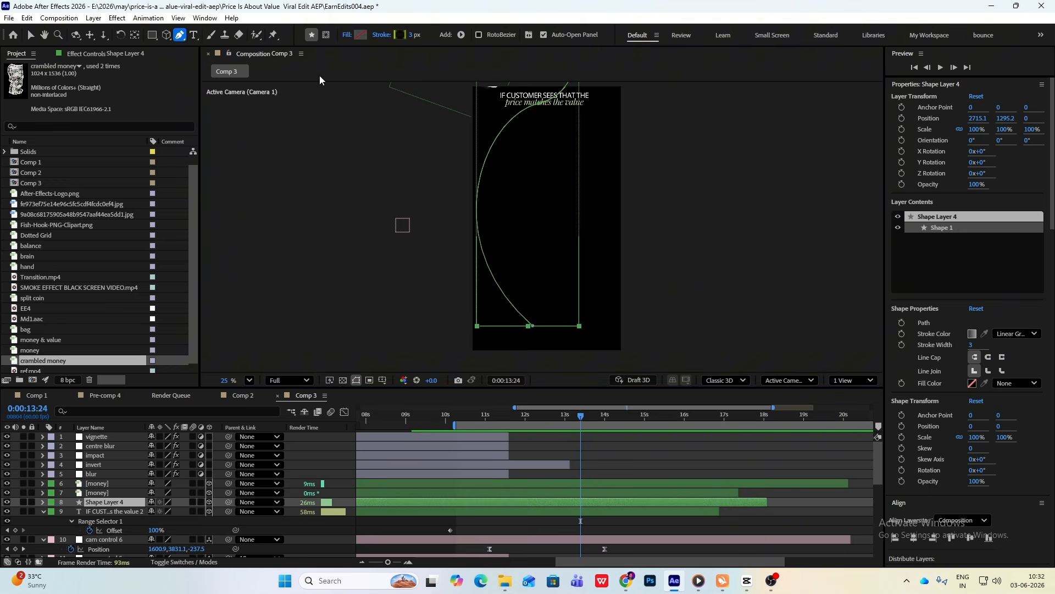
left_click_drag(530, 326, 539, 255)
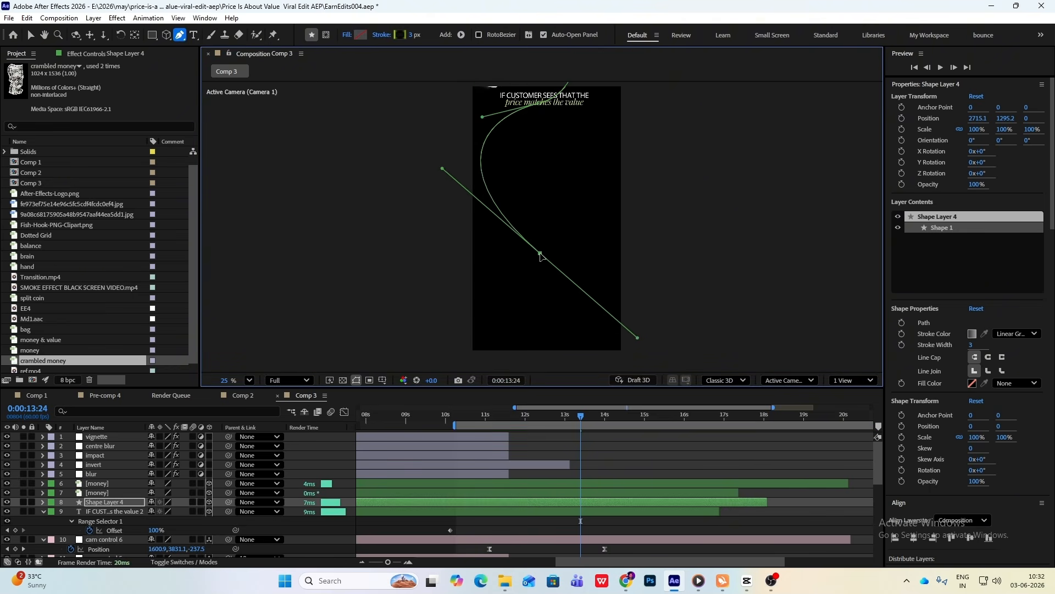
scroll(540, 227, "down", 3)
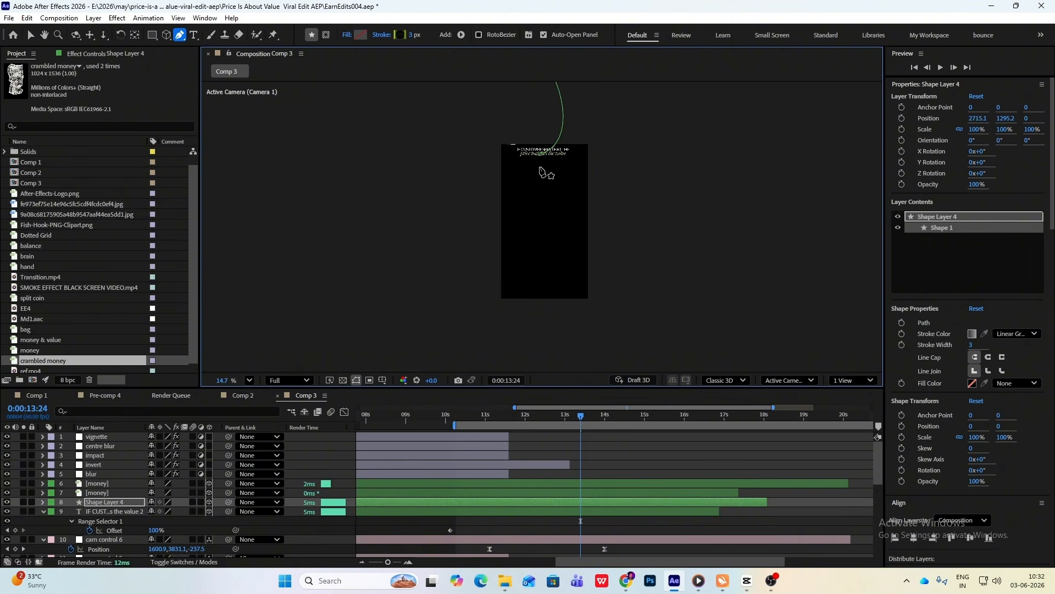
left_click(541, 157)
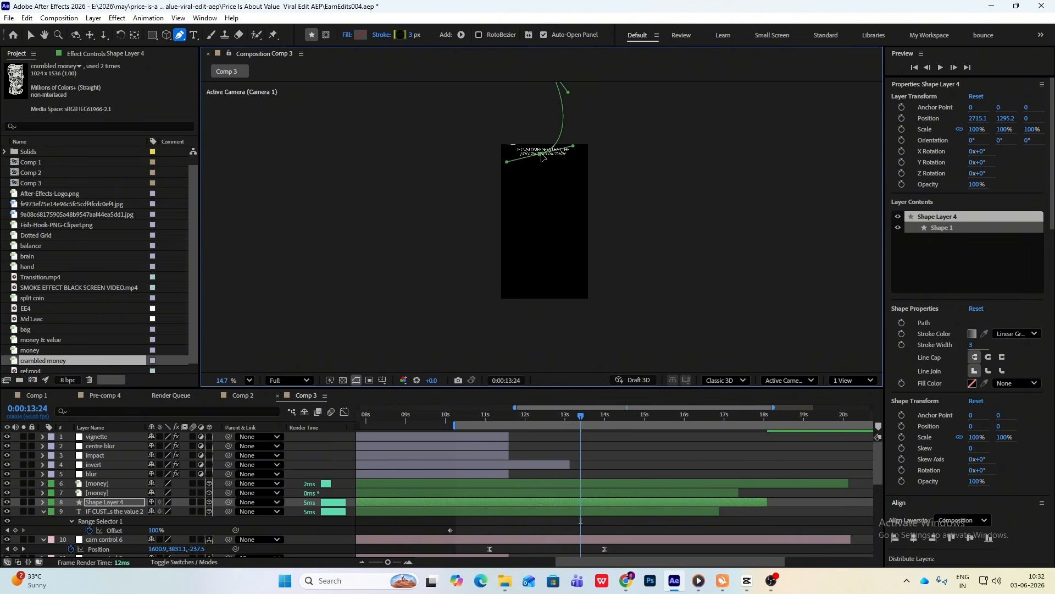
left_click_drag(481, 216, 481, 258)
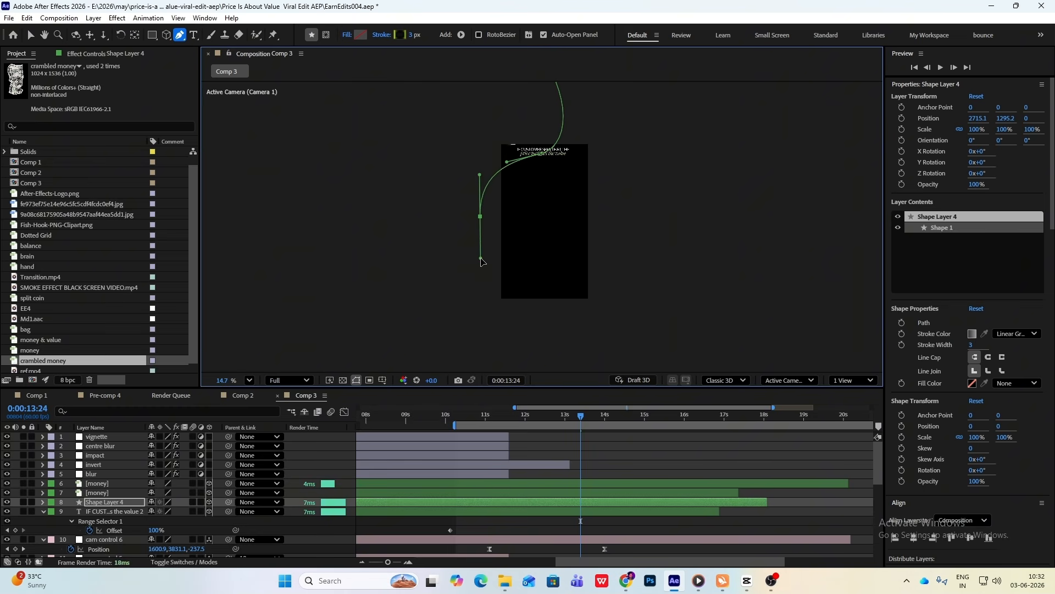
key("space")
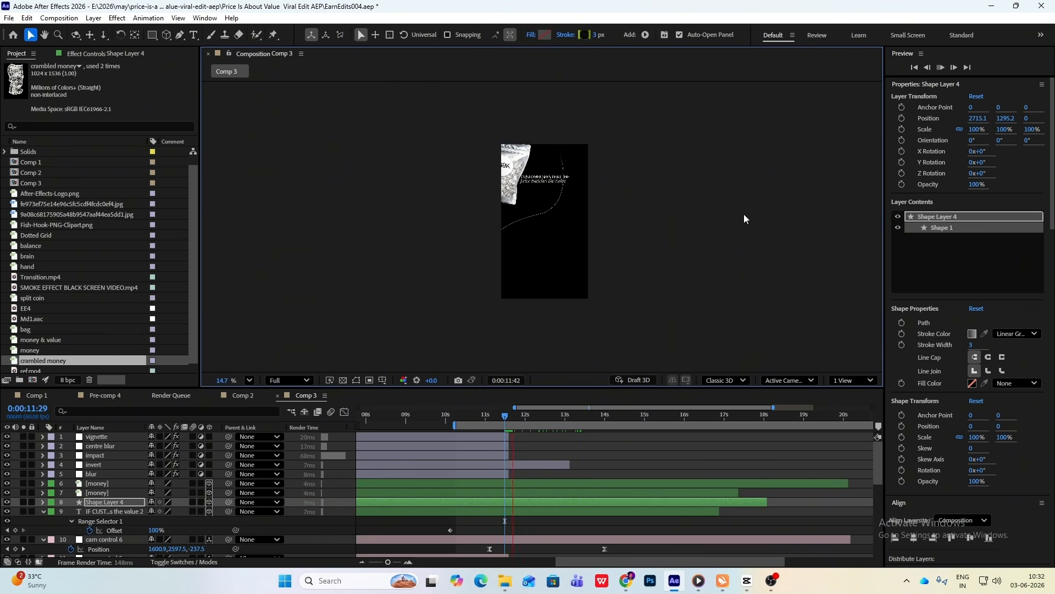
key("space")
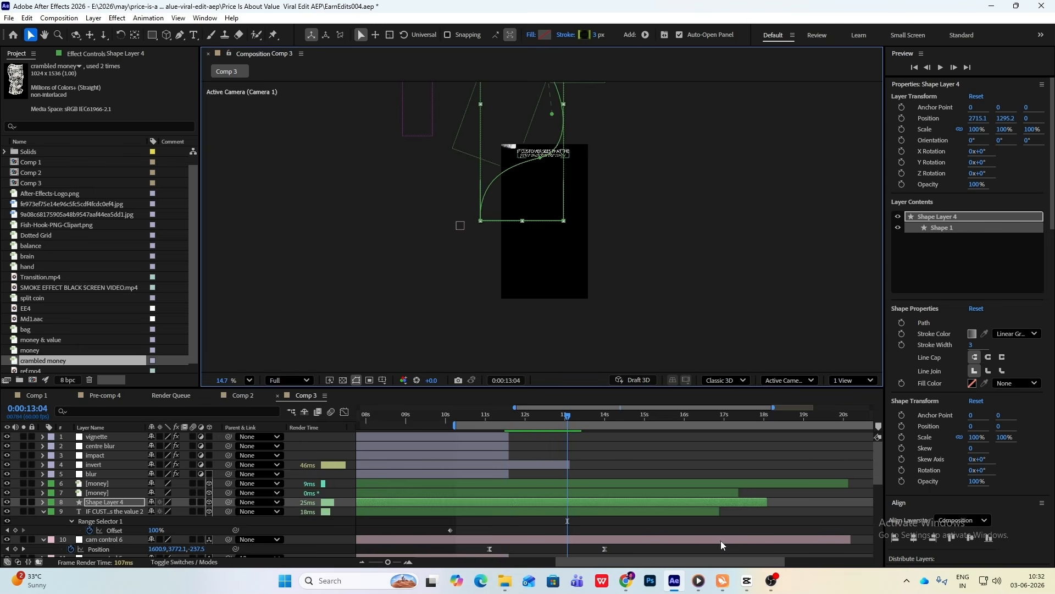
- Check the reference's next scene in CapCut and hide the vignette, centre blur, impact, invert and blur layers in After Effects
left_click(747, 582)
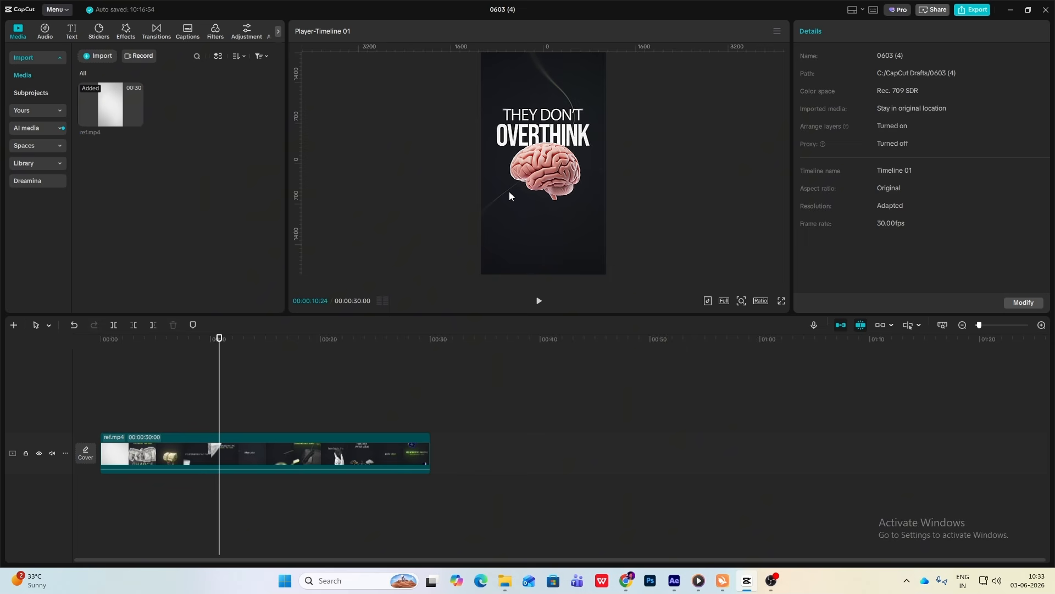
left_click(747, 582)
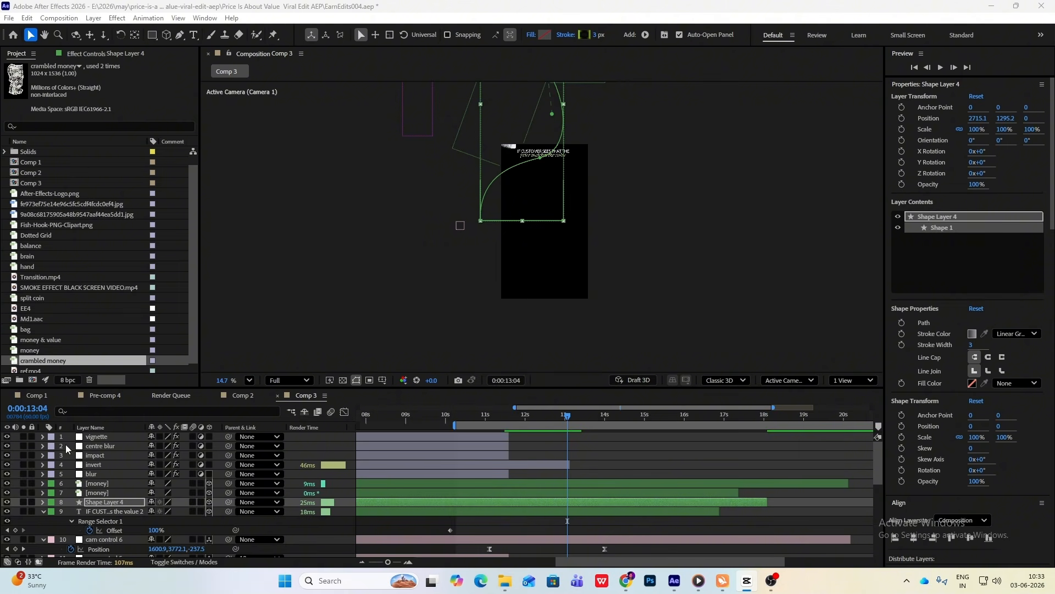
left_click_drag(6, 445, 7, 468)
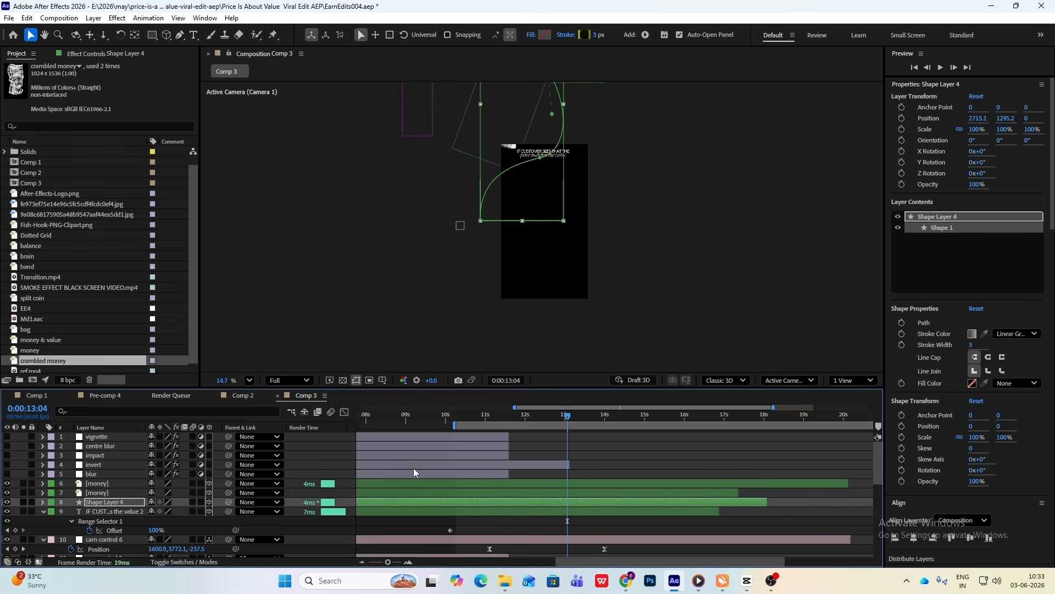
- Set cam control 6's Y Position at 0:00:14:00 to about 4275 and preview the camera move
left_click(603, 268)
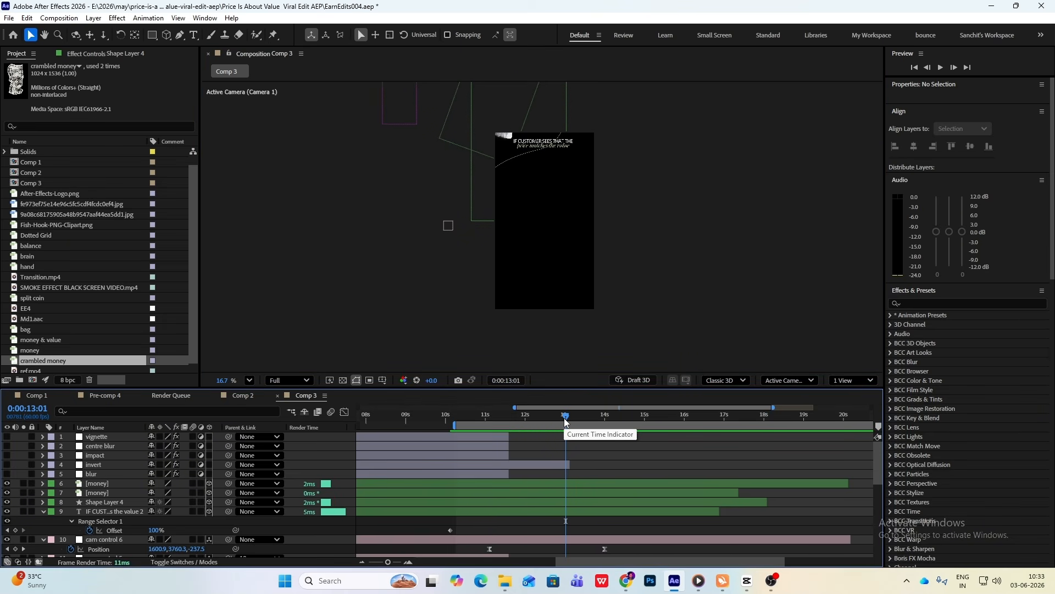
left_click_drag(567, 421, 606, 438)
scroll(609, 550, "up", 4)
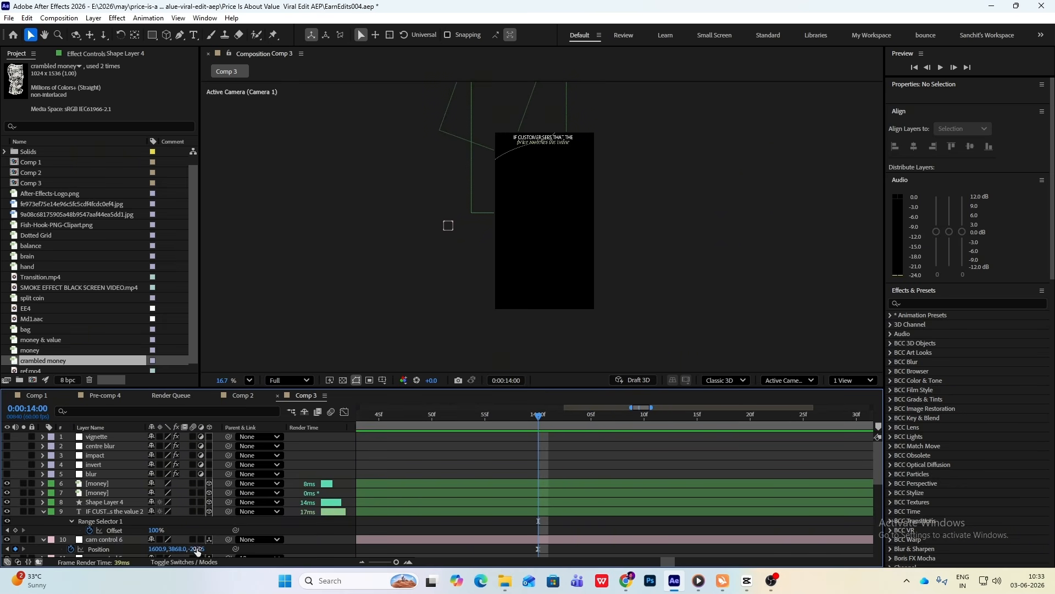
left_click_drag(179, 549, 433, 520)
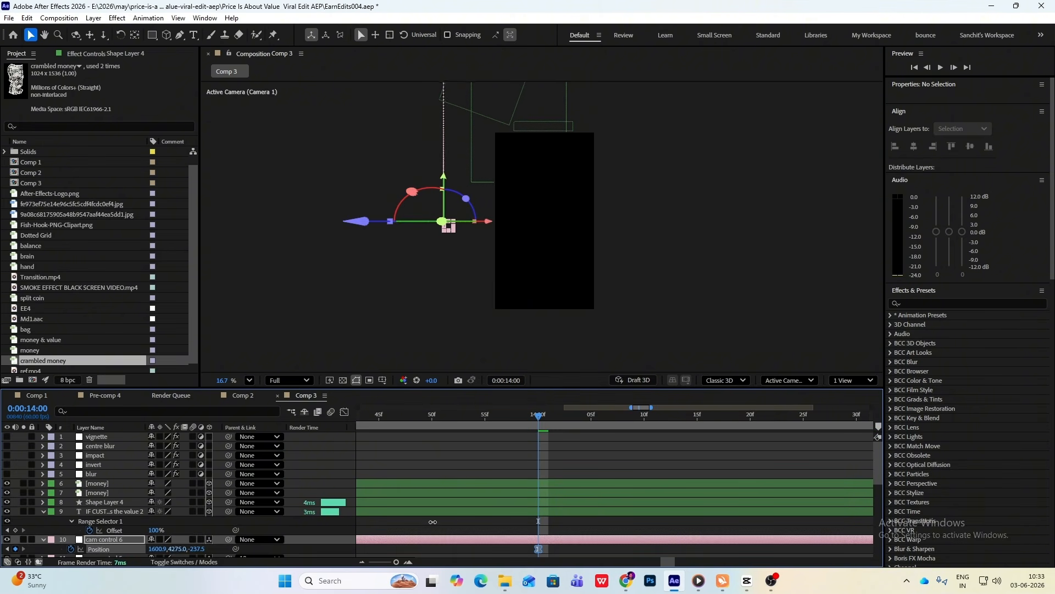
key("space")
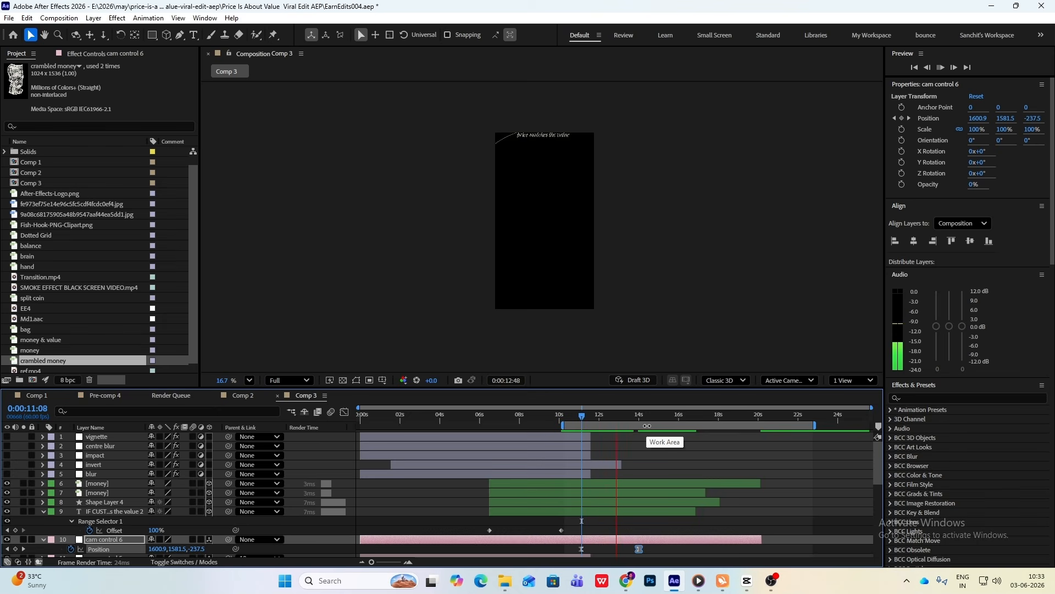
key("space")
- Reshape Shape Layer 4's curve with the Pen tool, moving its lower end point down and inward to the frame's left edge
left_click(506, 168)
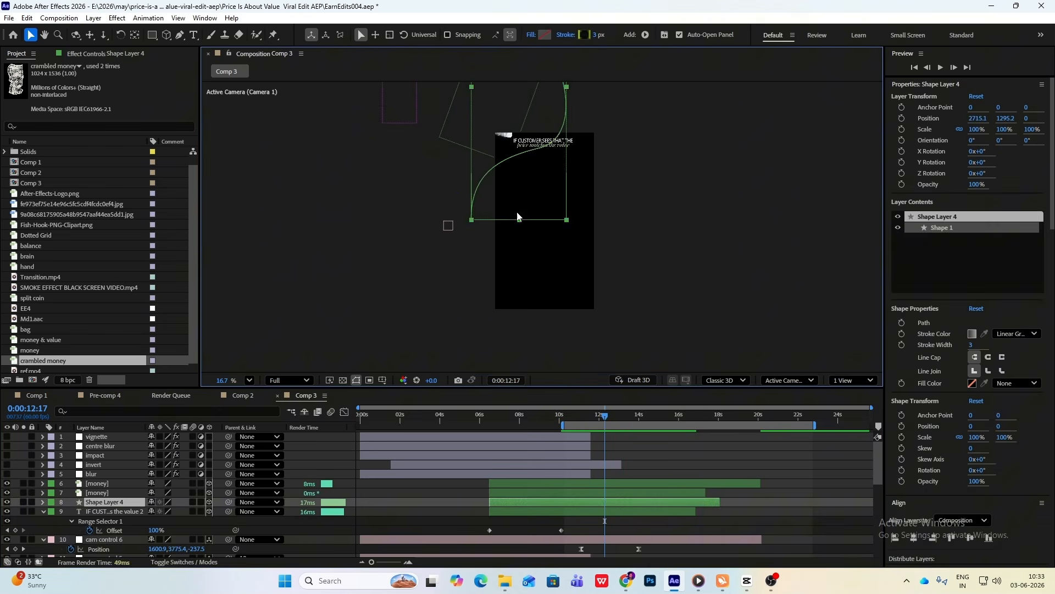
key("g")
left_click_drag(472, 220, 499, 245)
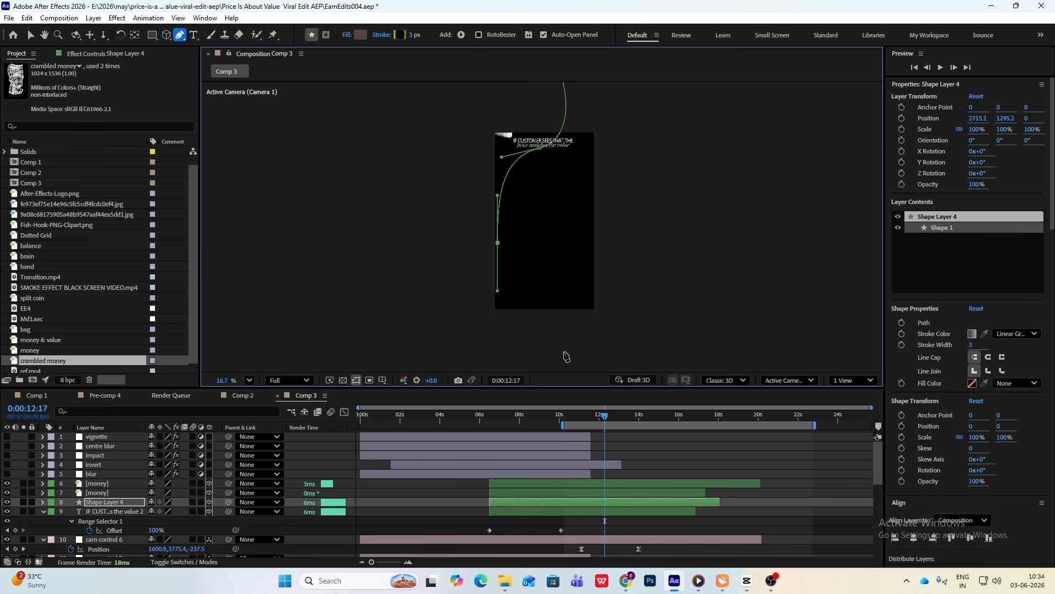
left_click(30, 34)
left_click(757, 220)
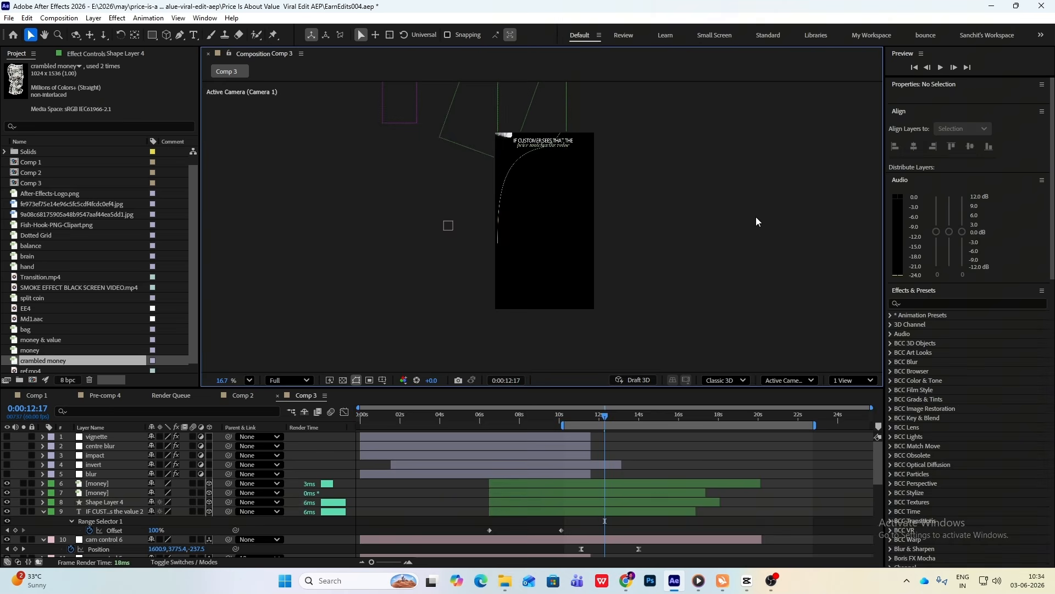
- Edit Shape Layer 4's stroke gradient: shift the last green stop inward to about 79% and add a light green E1FF90 stop at 96.5%
left_click(510, 223)
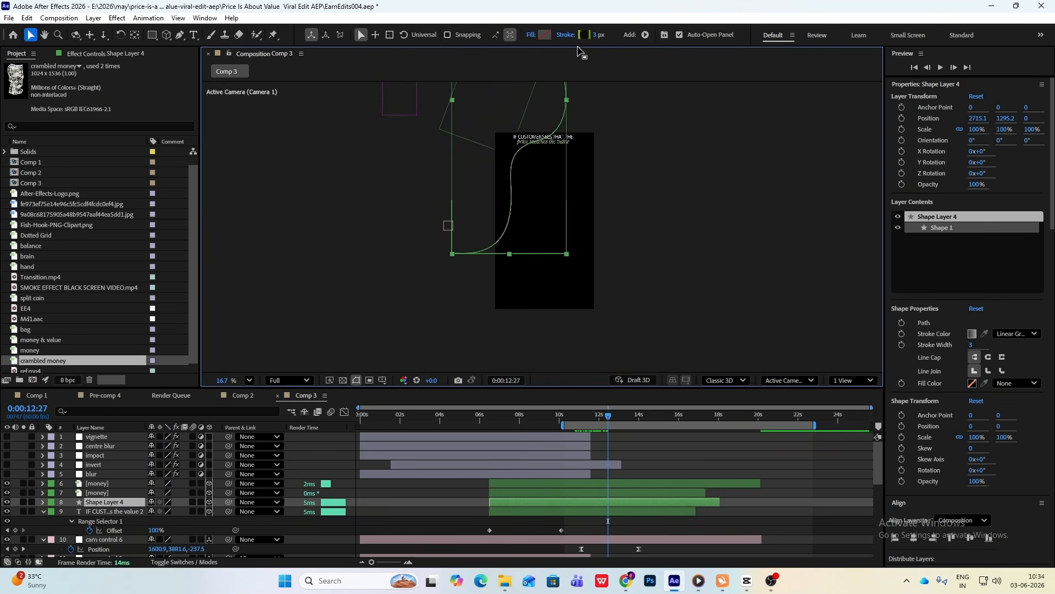
left_click(566, 35)
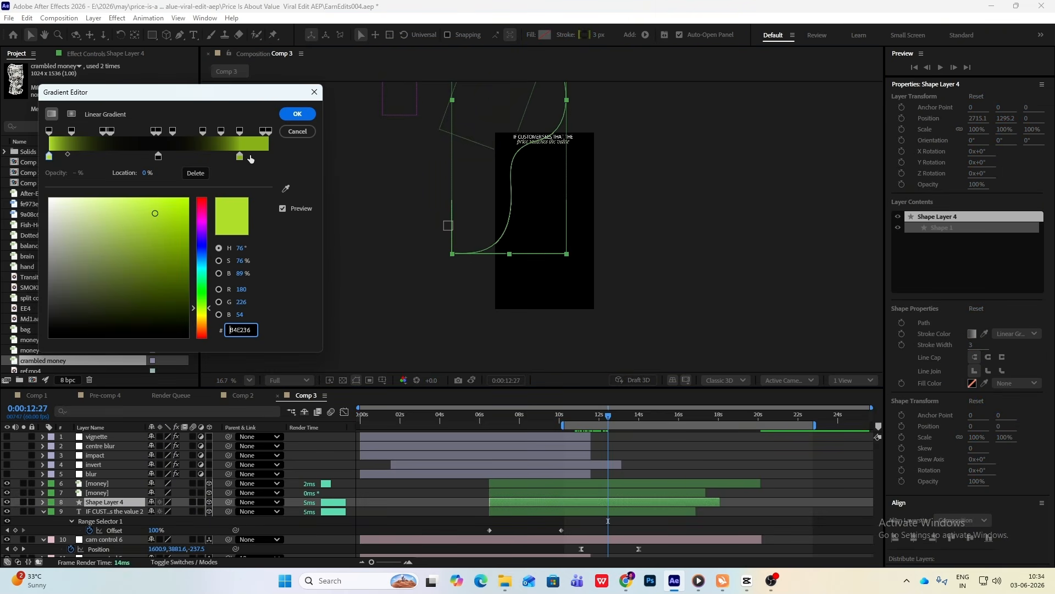
left_click_drag(239, 156, 223, 158)
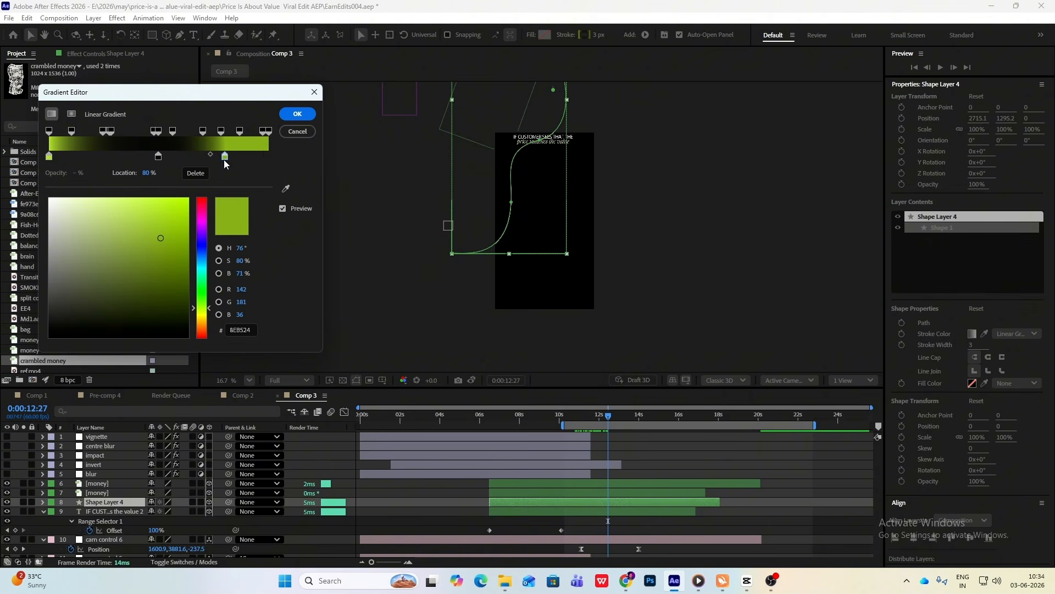
left_click(262, 157)
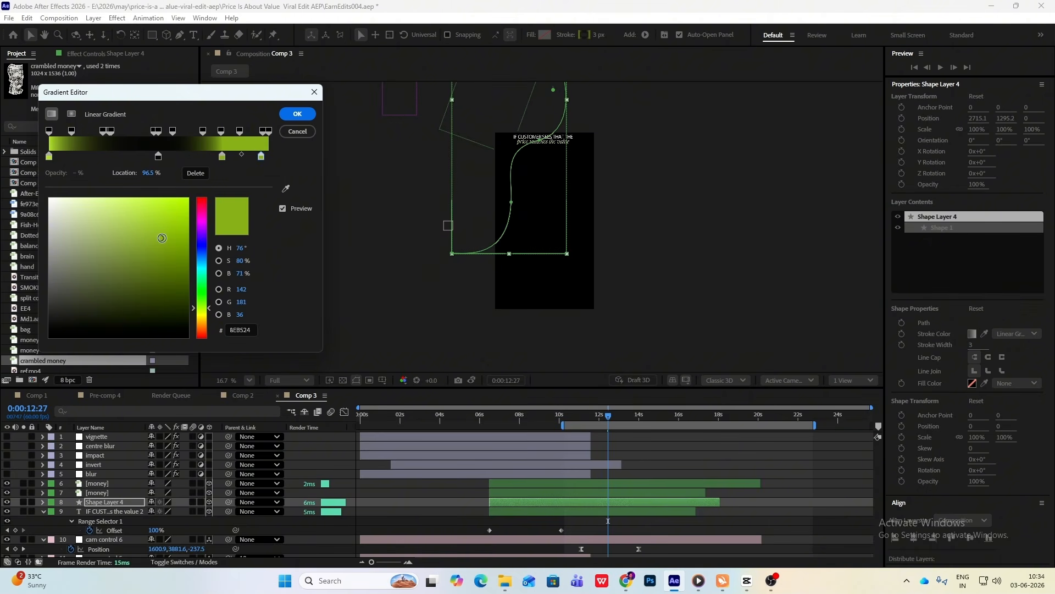
left_click_drag(161, 238, 108, 196)
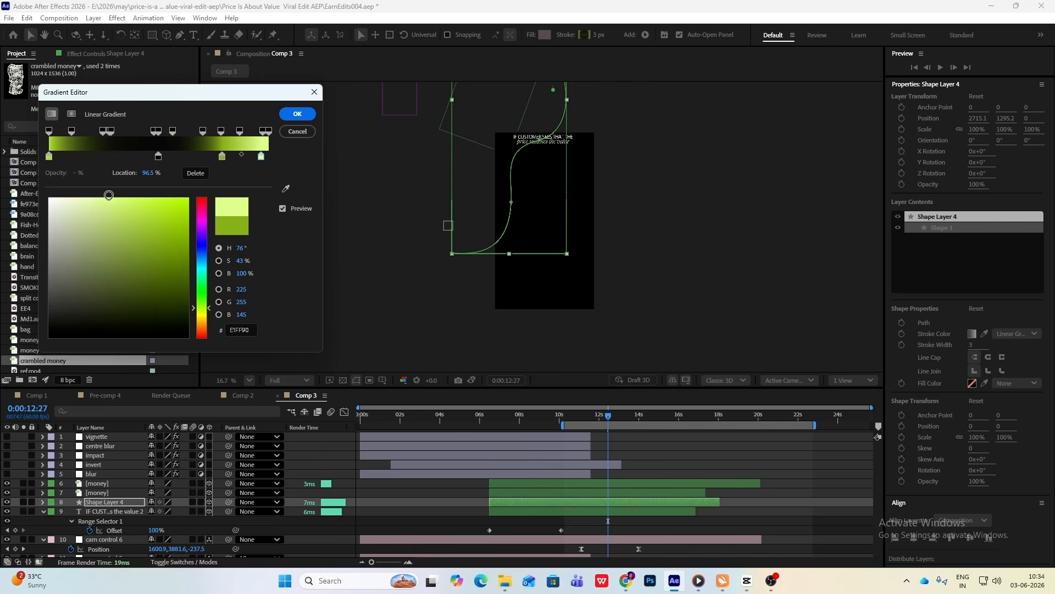
left_click(305, 114)
left_click(747, 238)
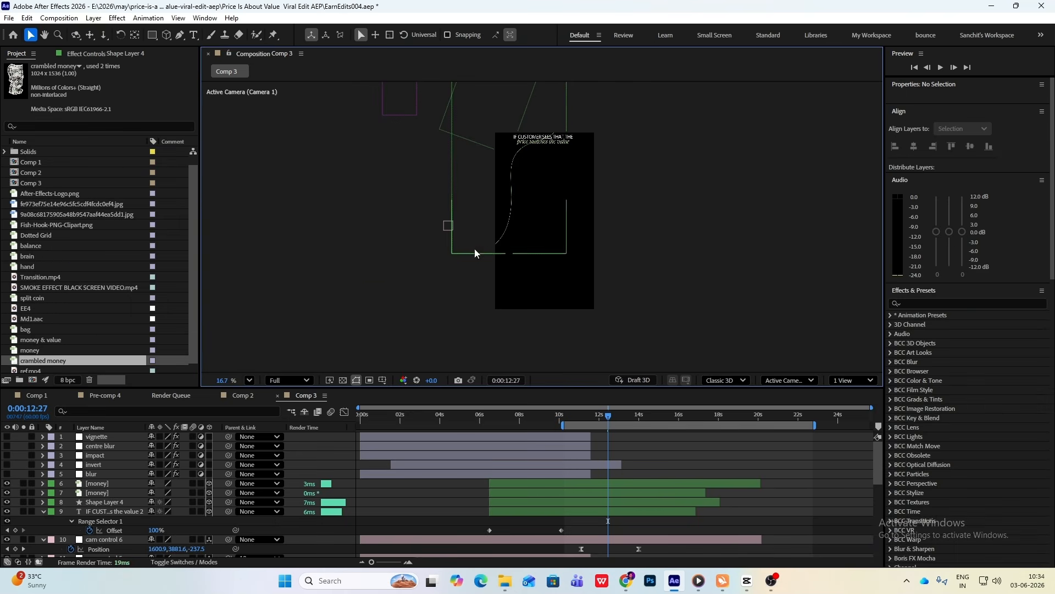
- Extend the bg 2 layer's out point to the end of the work area and preview the camera transition
scroll(479, 246, "up", 2)
scroll(480, 251, "down", 3)
scroll(610, 495, "down", 5)
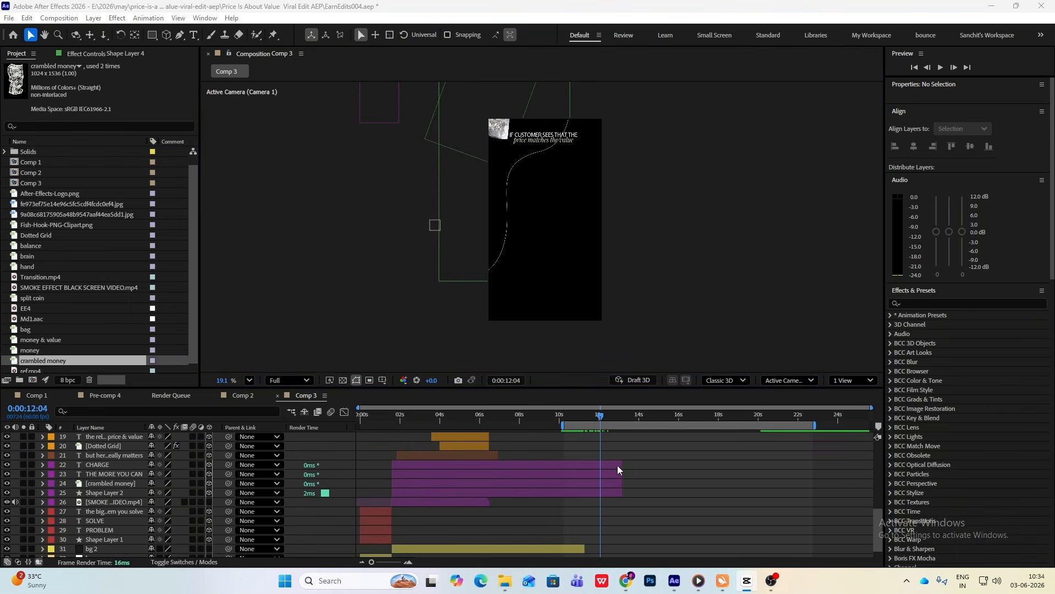
scroll(577, 472, "up", 1)
scroll(529, 482, "up", 2)
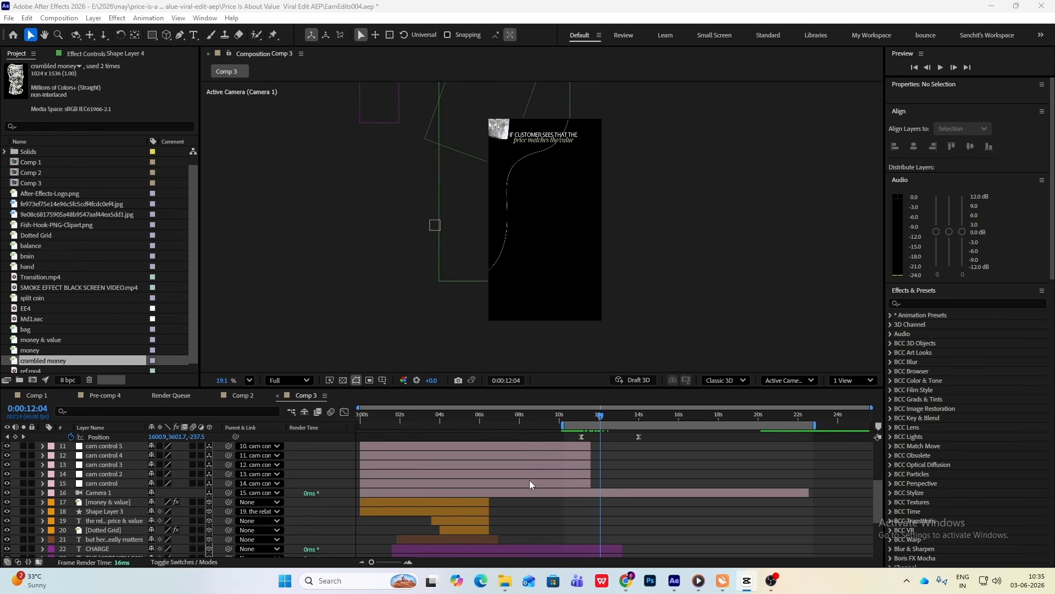
scroll(531, 480, "down", 3)
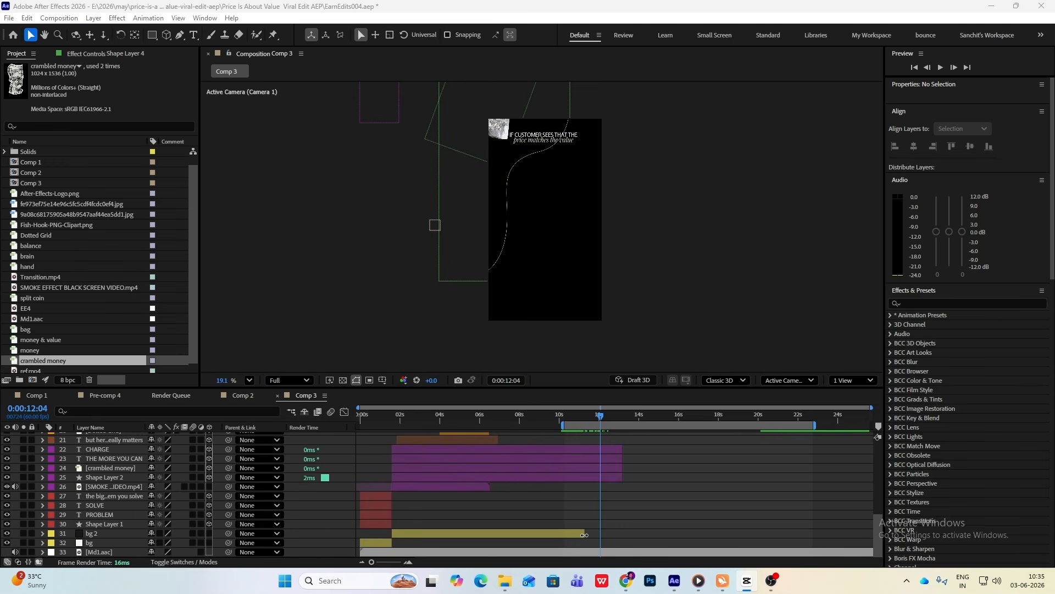
left_click_drag(581, 533, 811, 542)
scroll(596, 473, "up", 6)
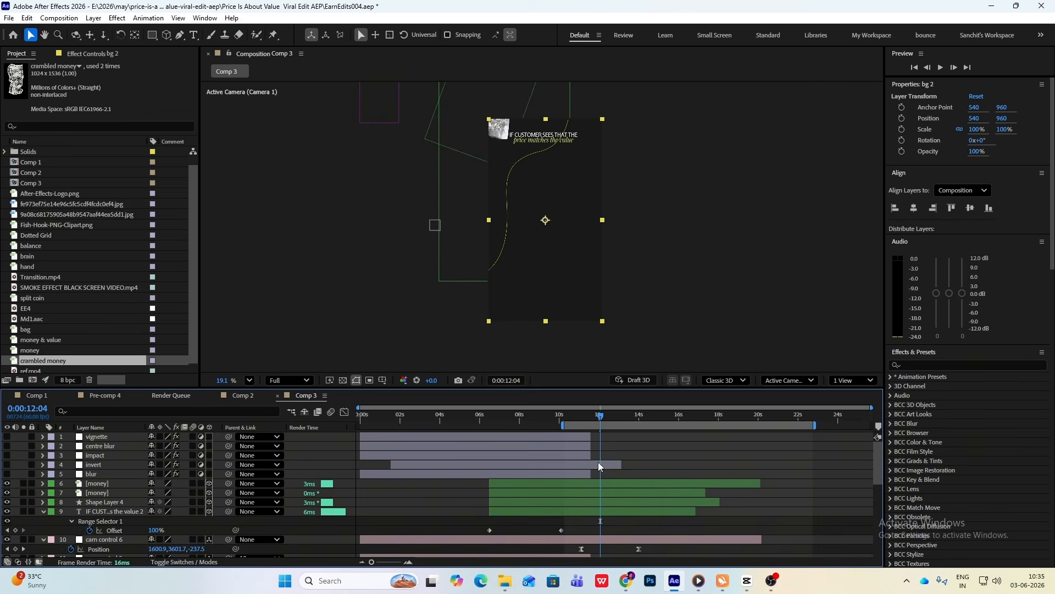
left_click_drag(599, 421, 577, 422)
key("space")
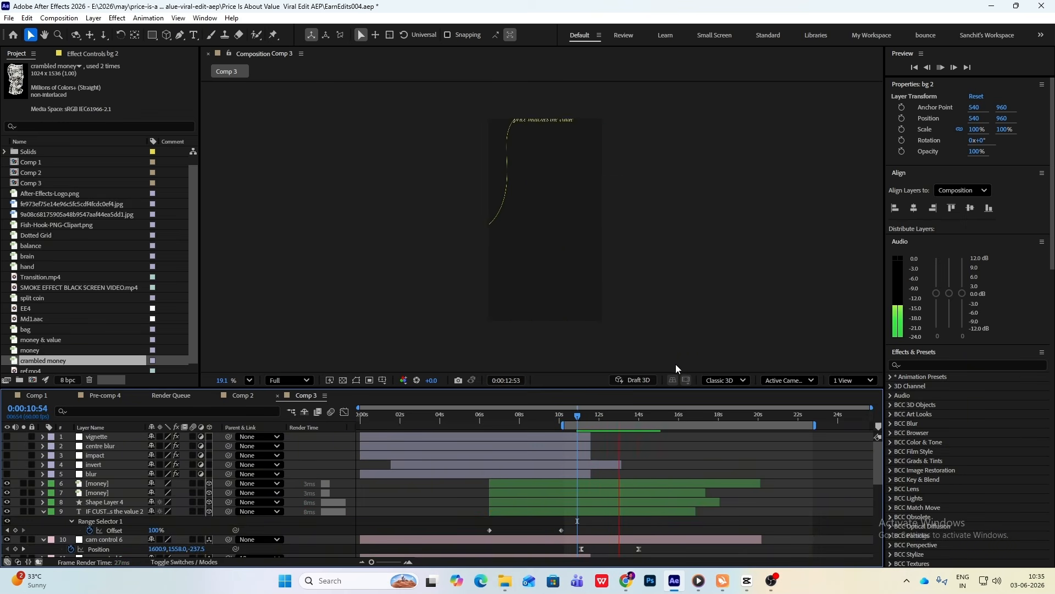
key("space")
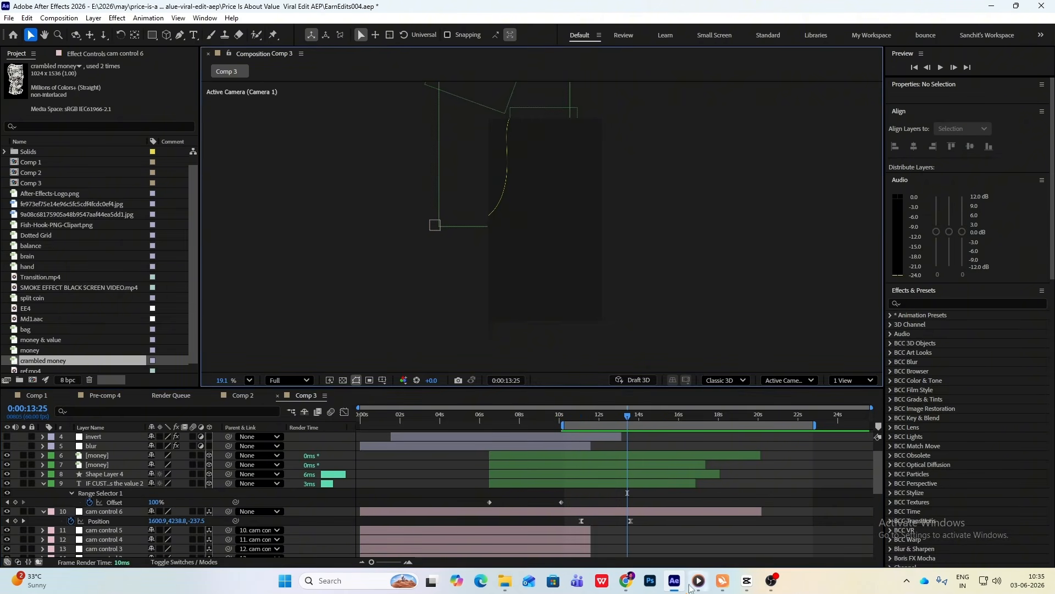
- Switch to CapCut and examine how the reference brings in the "THEY DON'T OVERTHINK" text, and return to After Effects
left_click(741, 583)
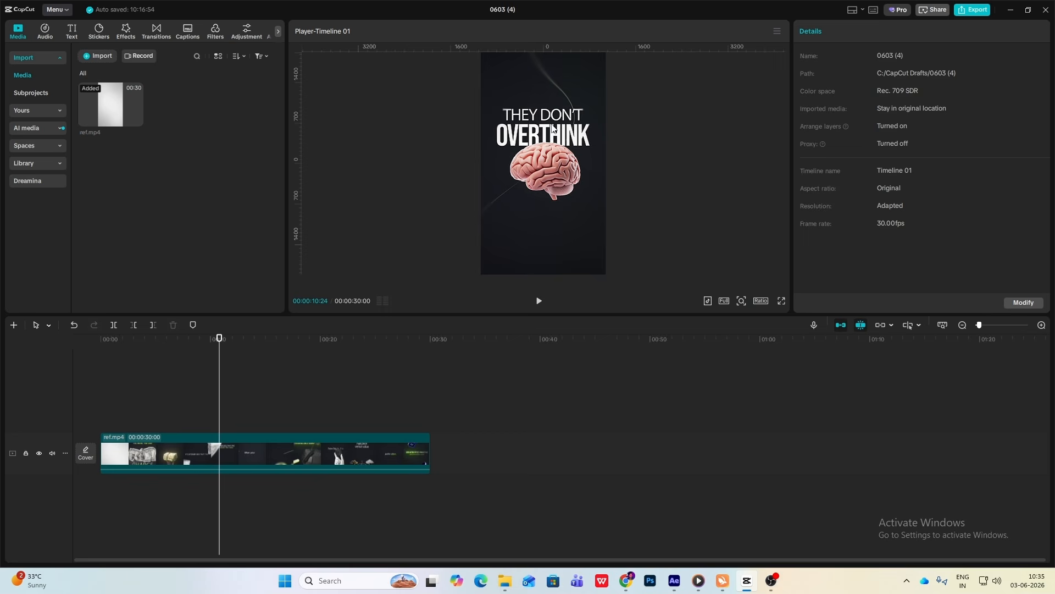
left_click(747, 584)
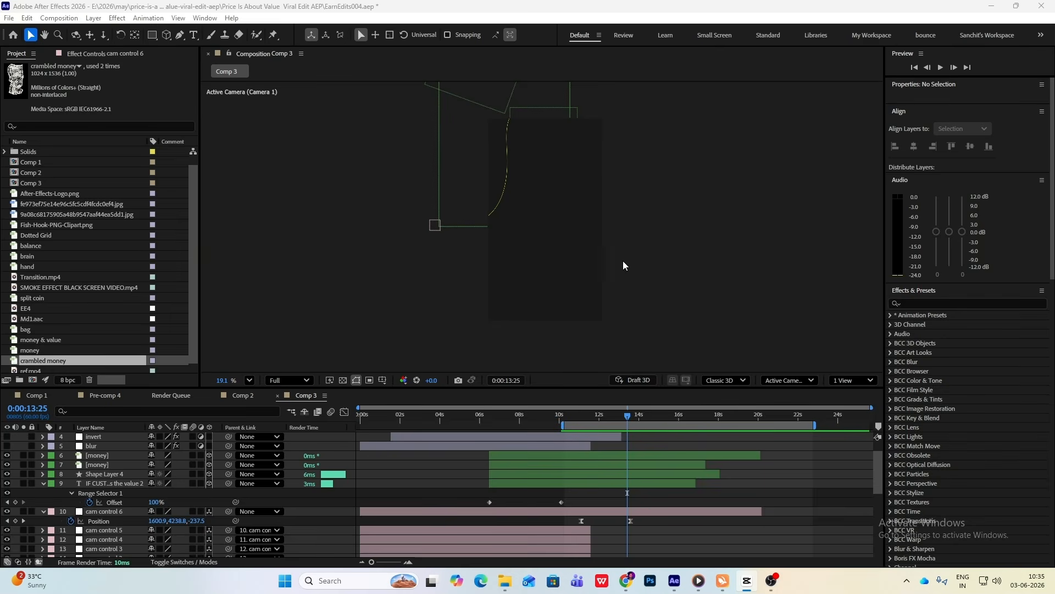
key("alt+Tab")
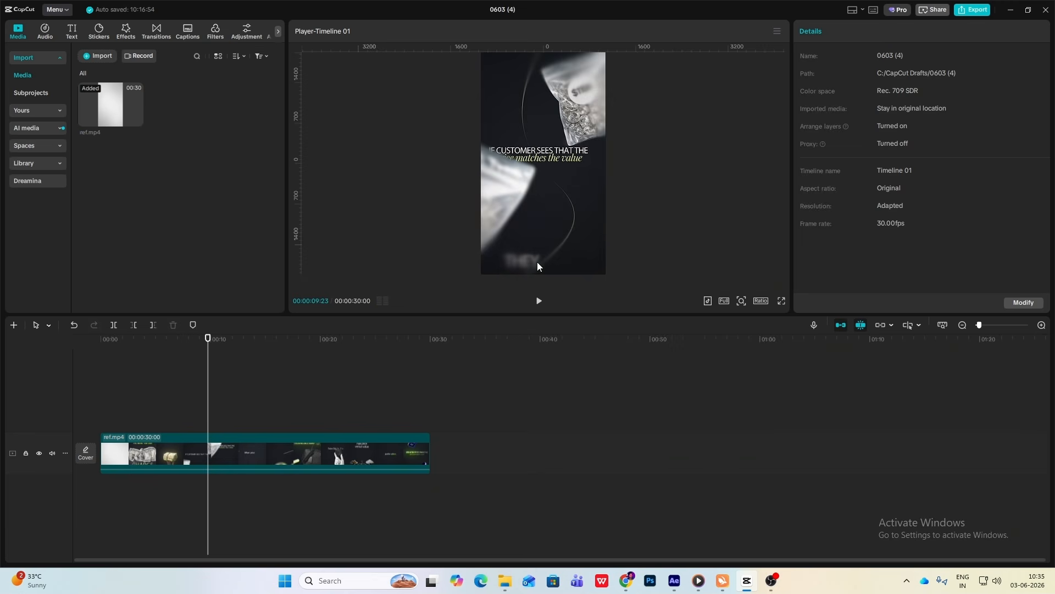
left_click_drag(205, 420, 211, 423)
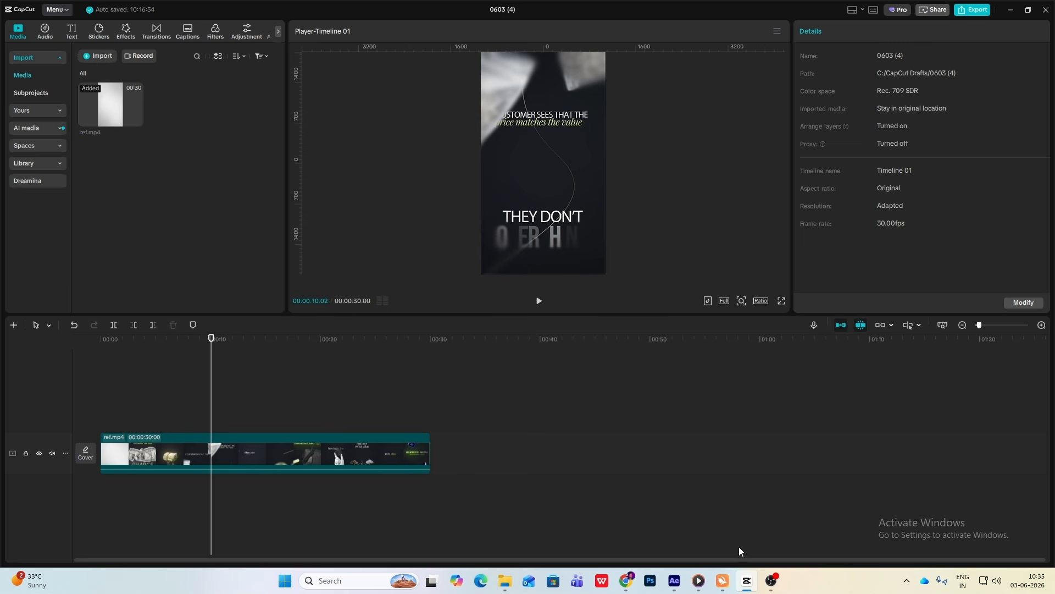
left_click(748, 584)
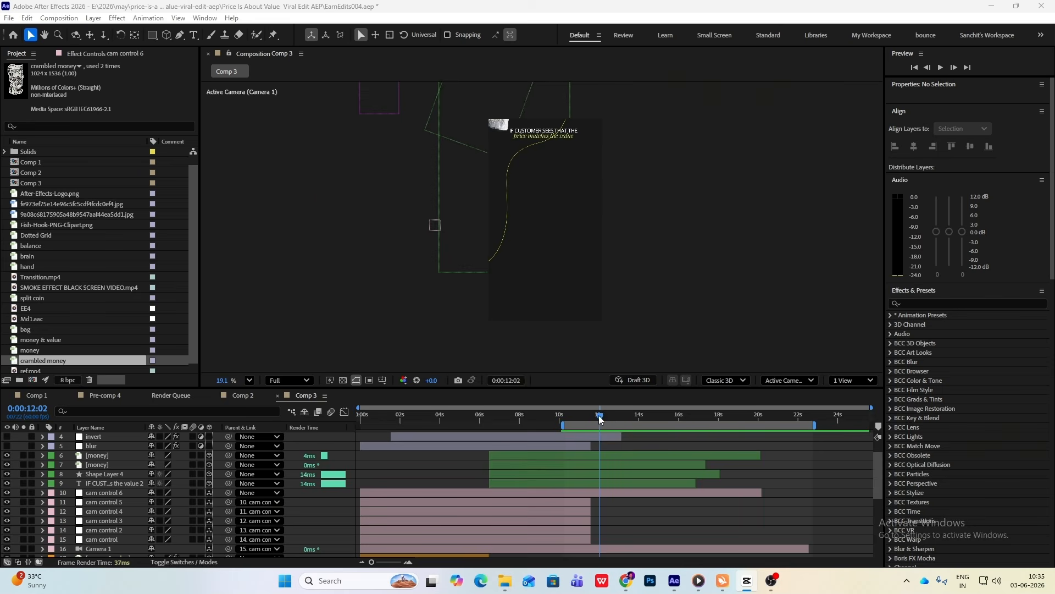
- Duplicate the "THE MORE YOU CAN" text layer to the top of the stack and shift the copy to start at about 12 s
left_click_drag(600, 420, 397, 439)
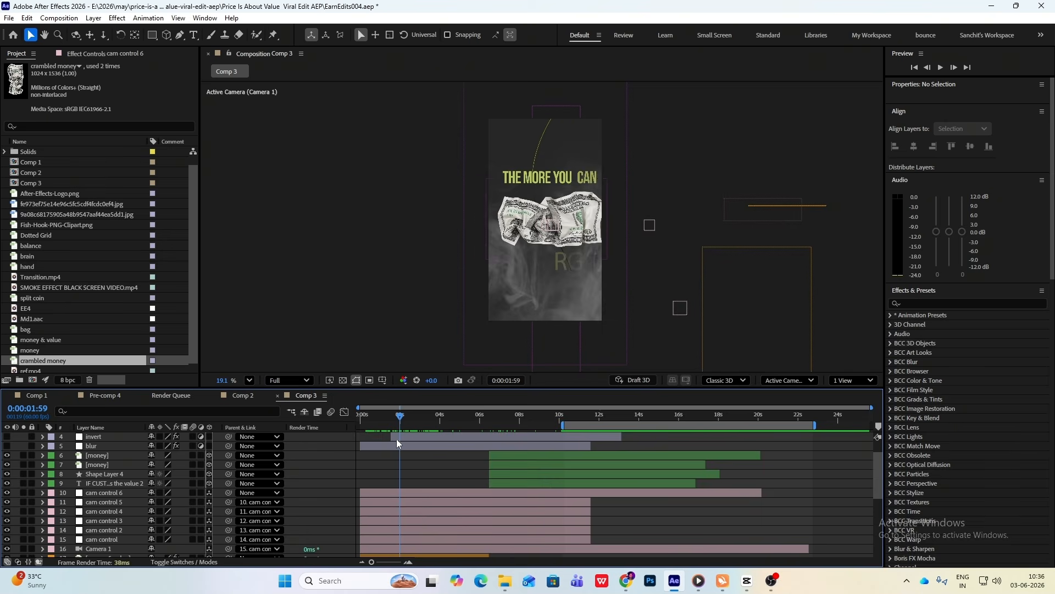
left_click(541, 181)
scroll(407, 517, "down", 5)
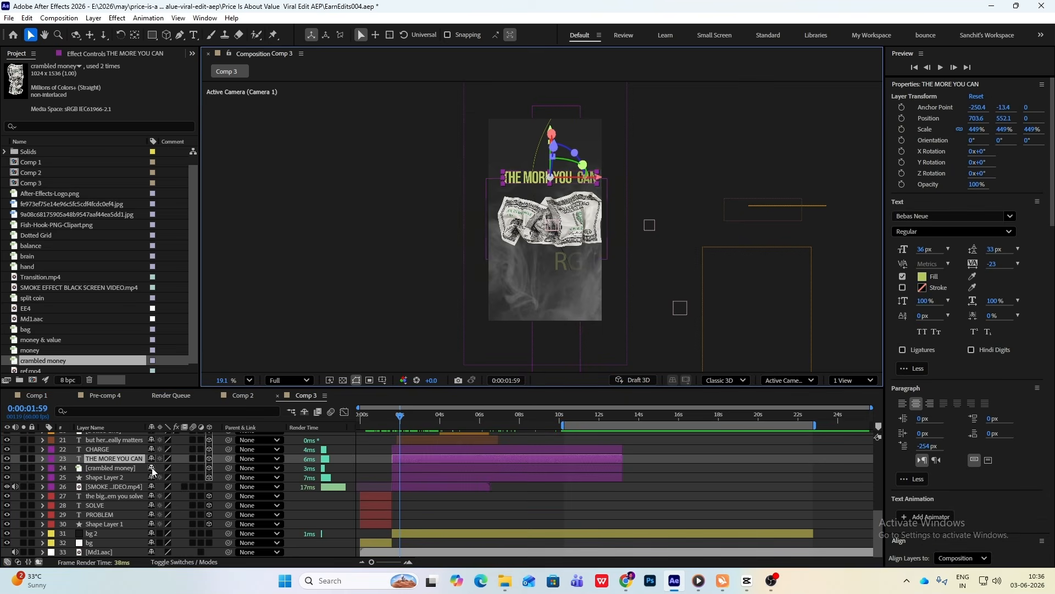
scroll(555, 468, "up", 10)
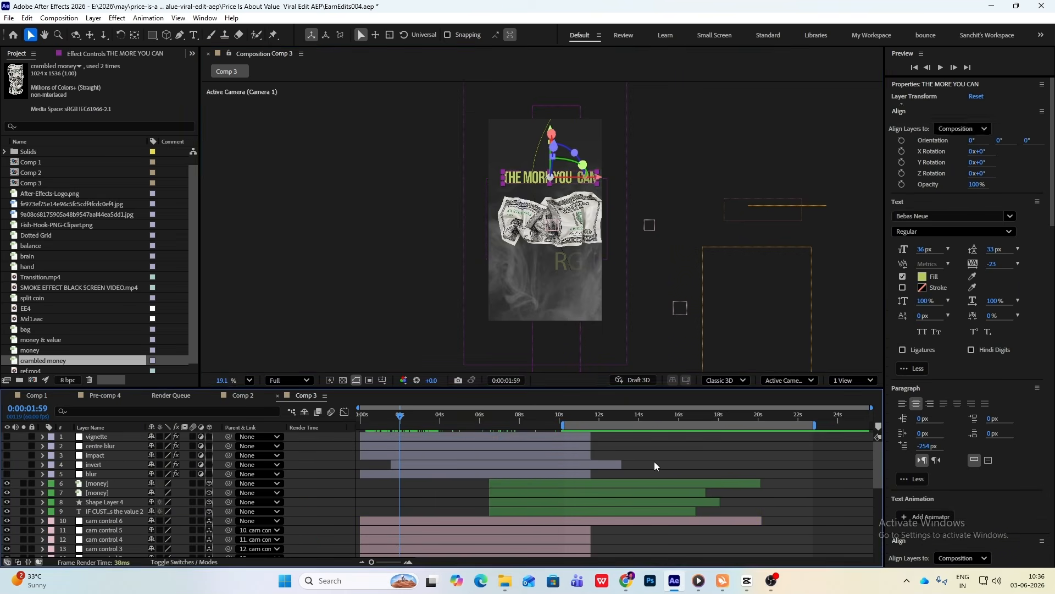
left_click(653, 460)
key("ctrl+v")
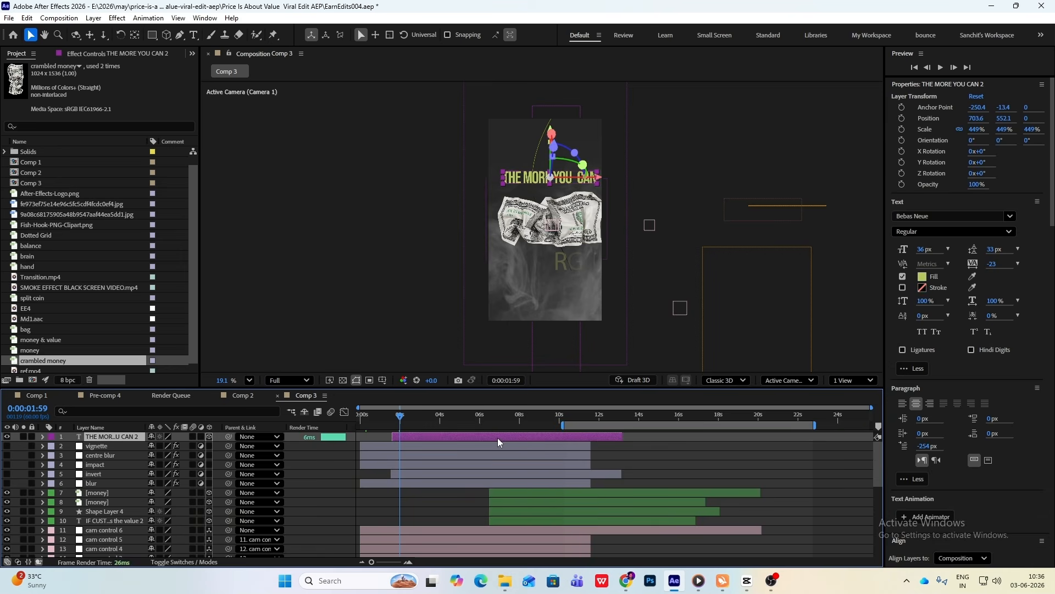
left_click_drag(497, 437, 708, 444)
- At 0:00:14:43, move the copied text into the camera frame at about 2696, 3903.5 and give its layer a Brown label
left_click_drag(408, 422, 653, 438)
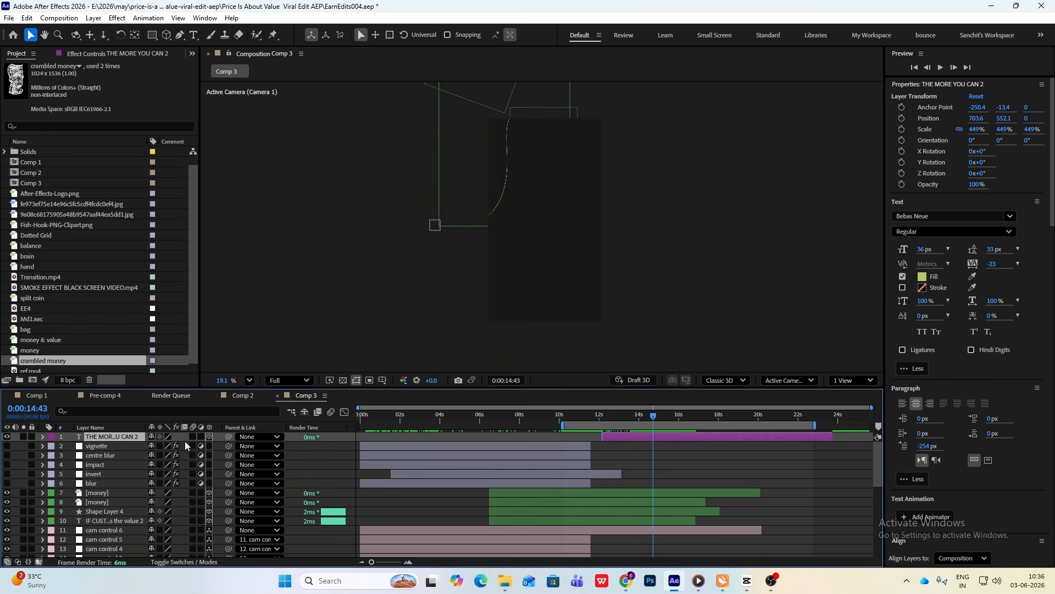
scroll(624, 167, "down", 4)
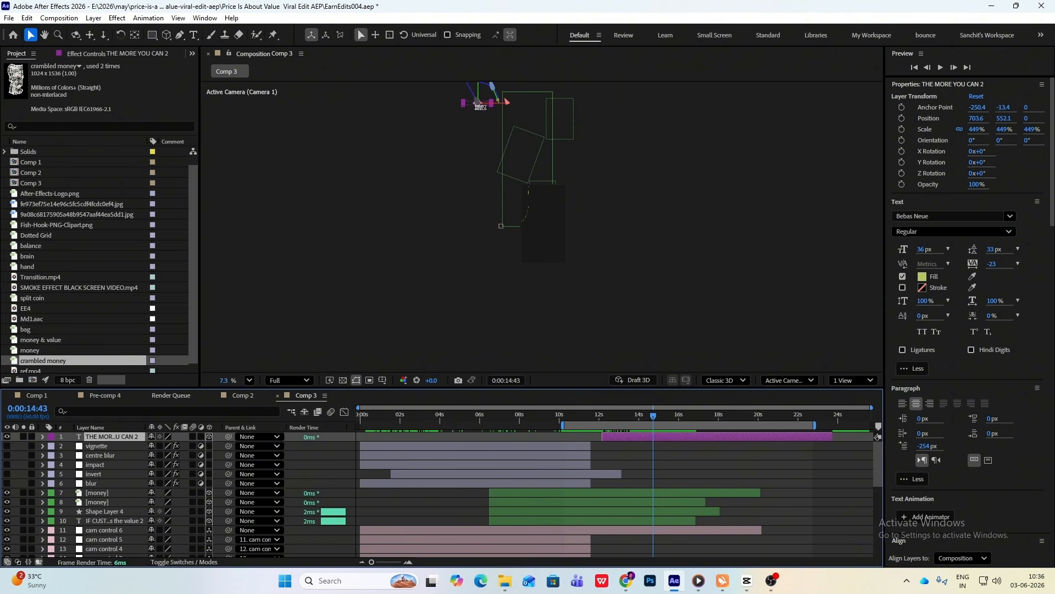
left_click_drag(479, 104, 544, 214)
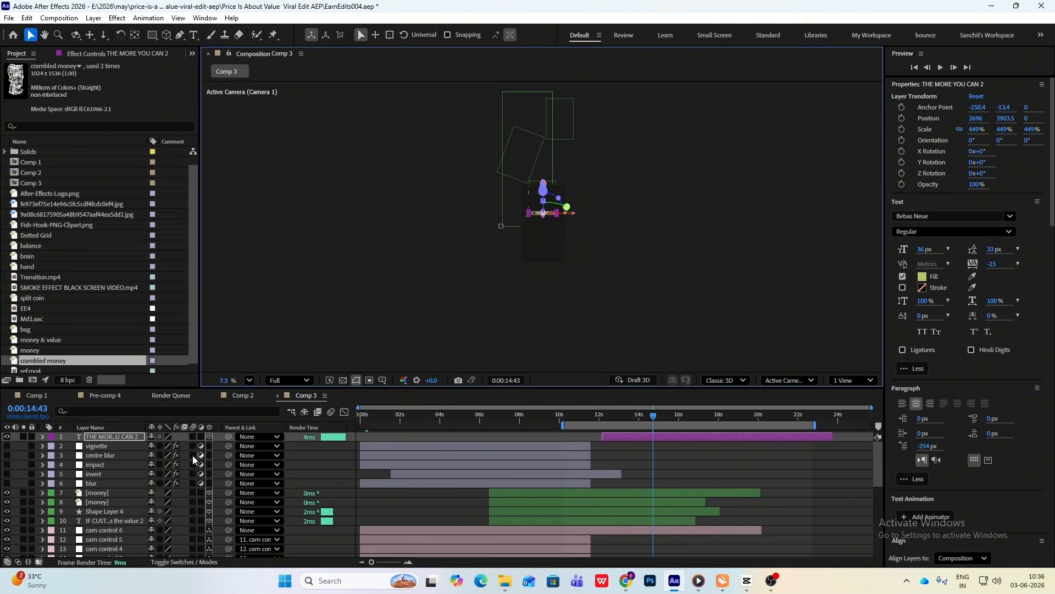
left_click(51, 438)
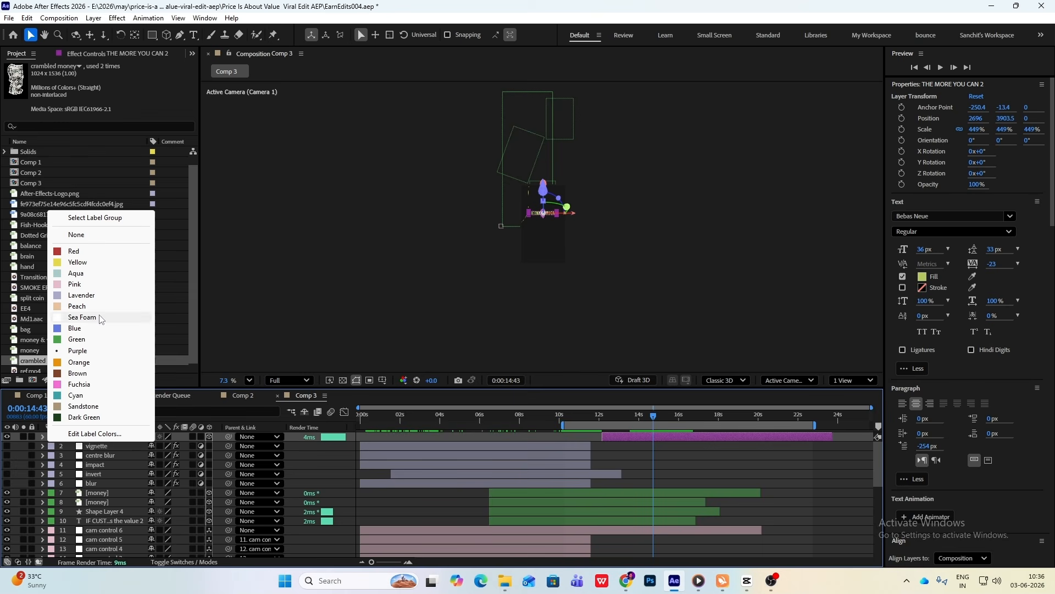
left_click(60, 373)
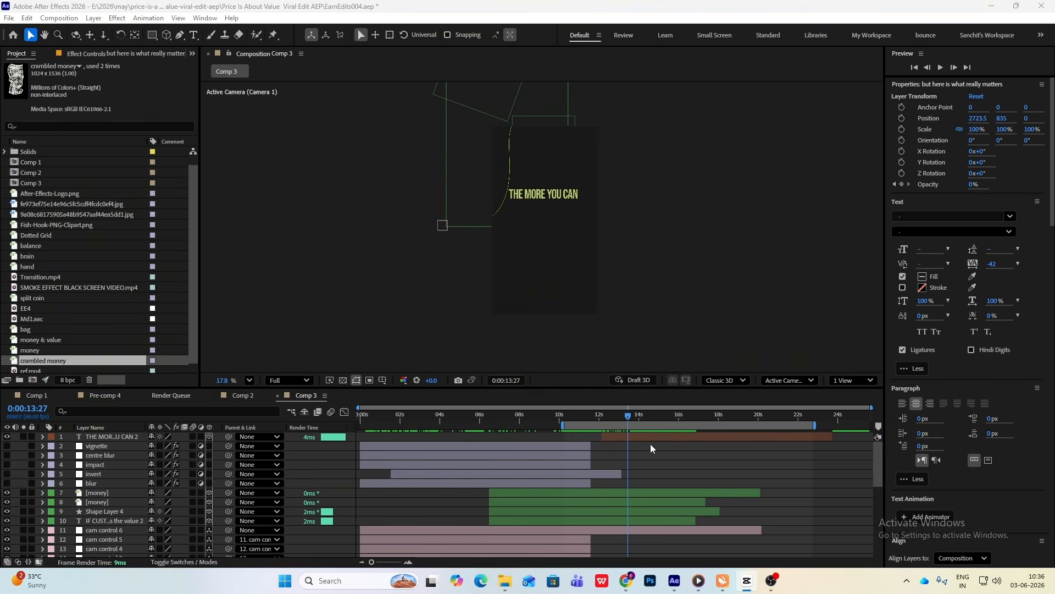
- Replace the copied text with "They Don't" and set its font to Bebas Neue Pro Middle
double_click(648, 435)
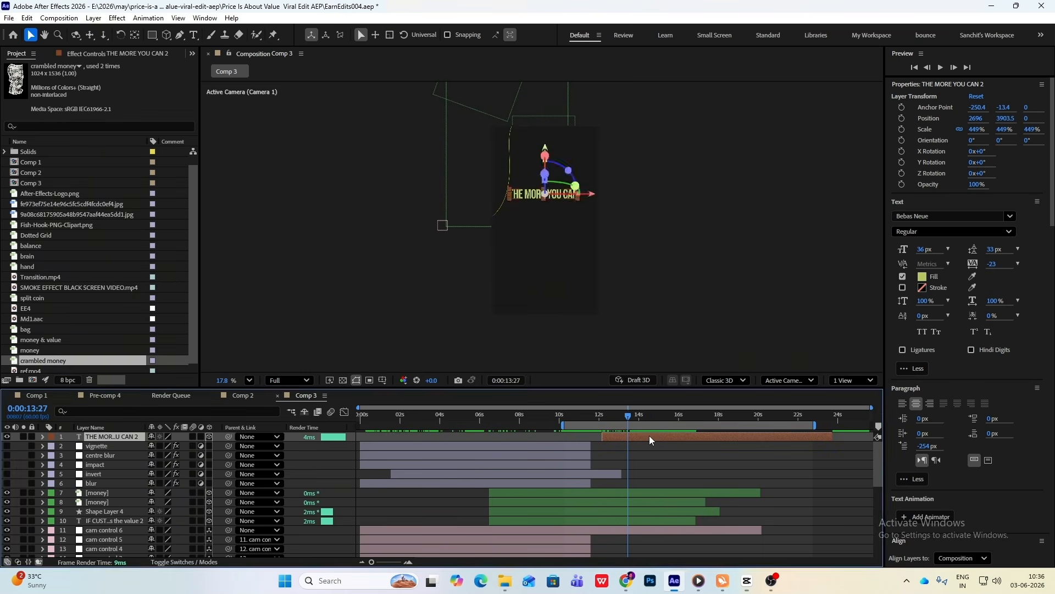
type("THE")
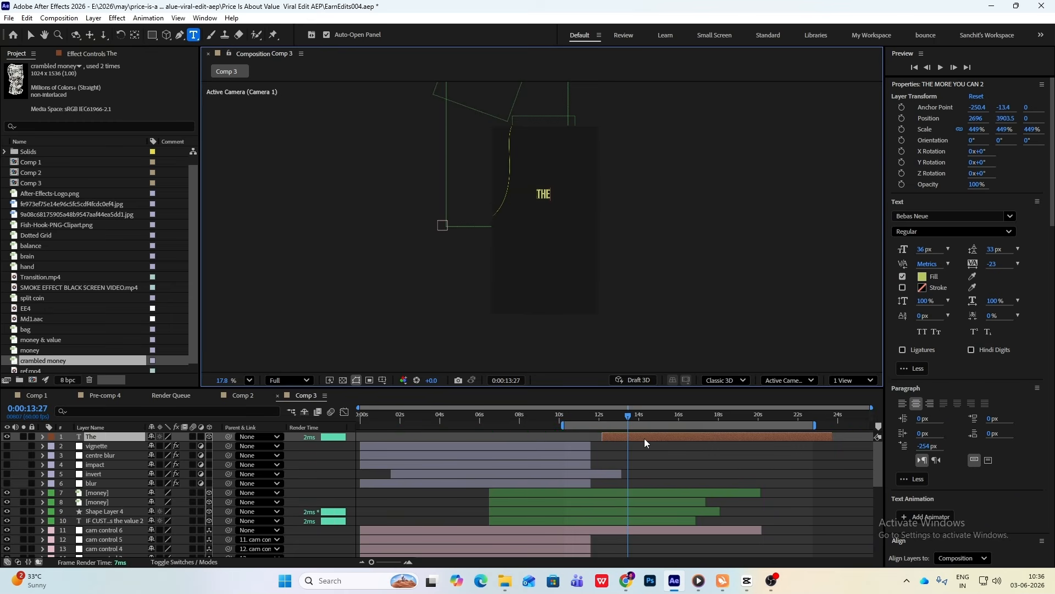
type("Y DON")
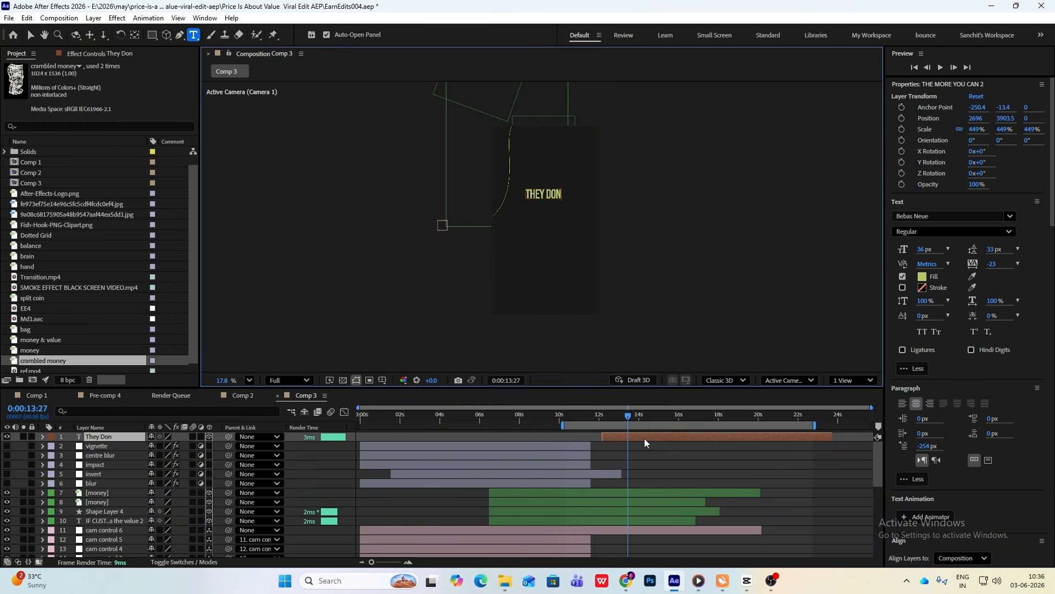
type("'T")
left_click(1012, 217)
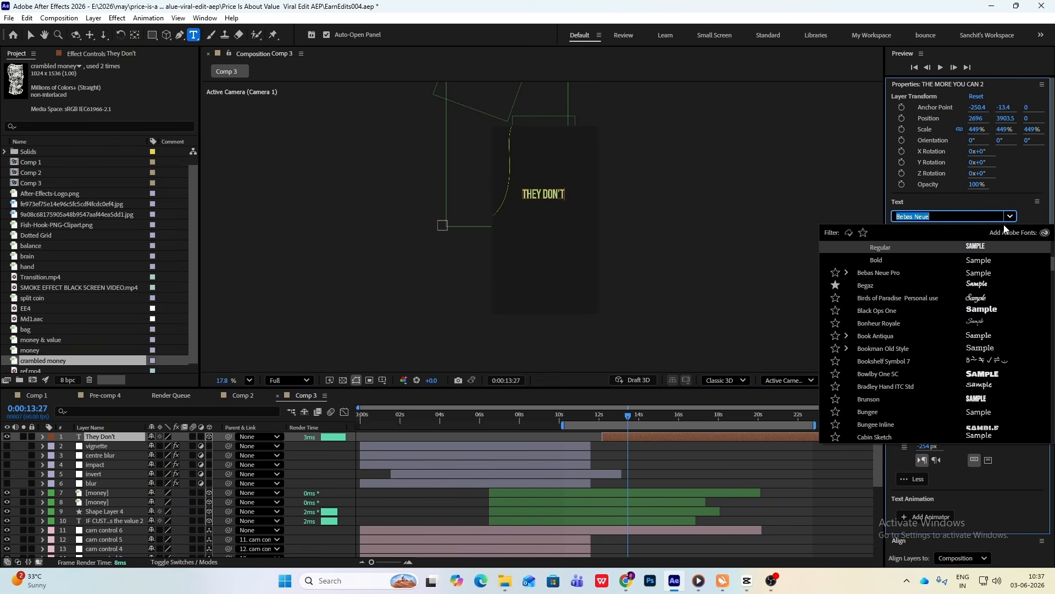
scroll(983, 299, "up", 2)
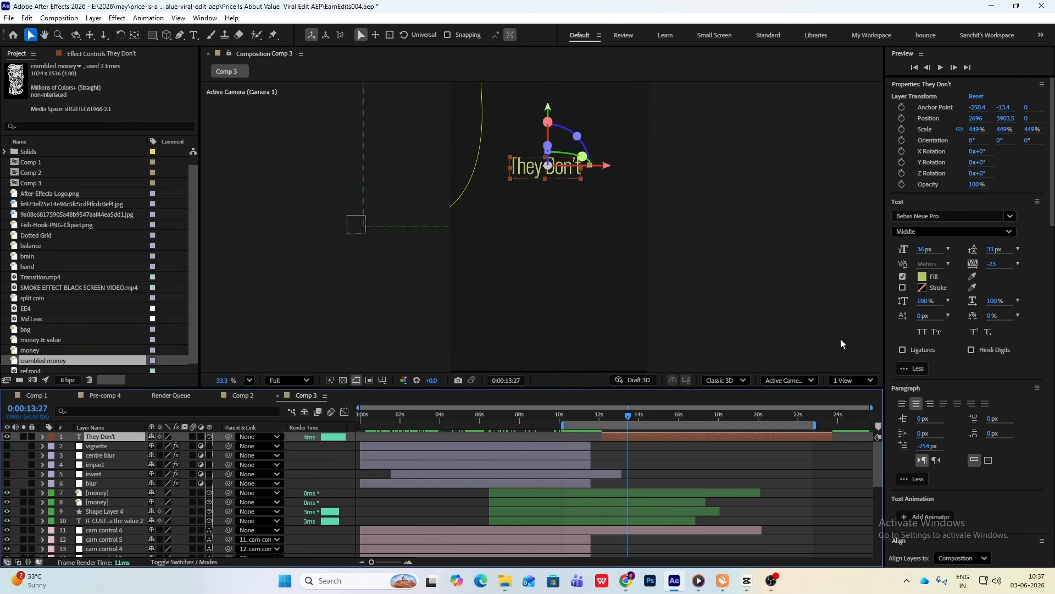
left_click(749, 209)
- Move back to 0:00:12:55 and check the text's look against the reference in CapCut, returning to After Effects
mouse_move(629, 418)
left_mouse_down()
mouse_move(601, 421)
mouse_move(619, 420)
left_mouse_up()
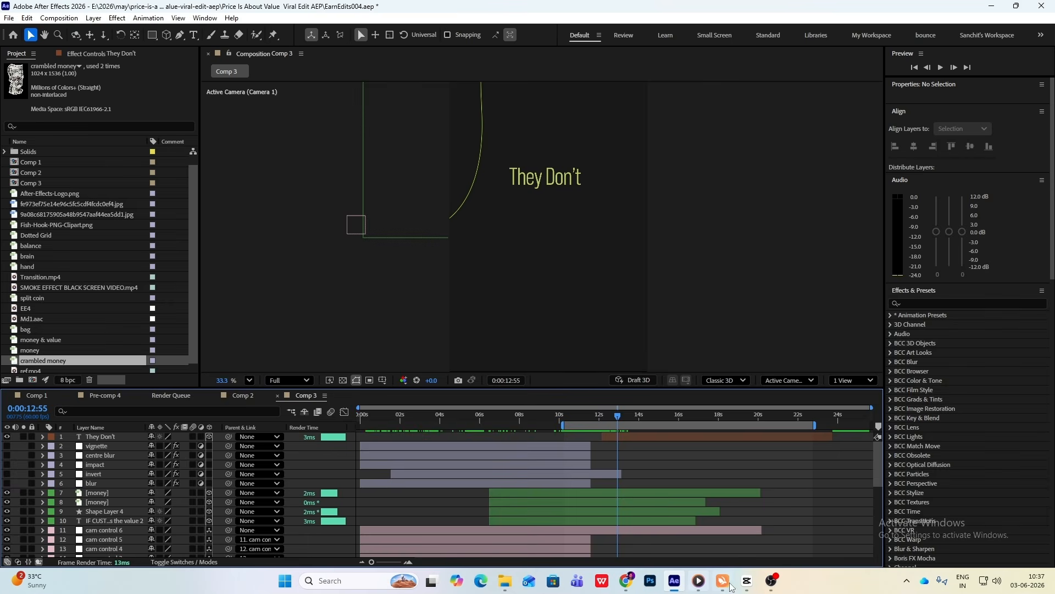
left_click(747, 584)
left_click(746, 585)
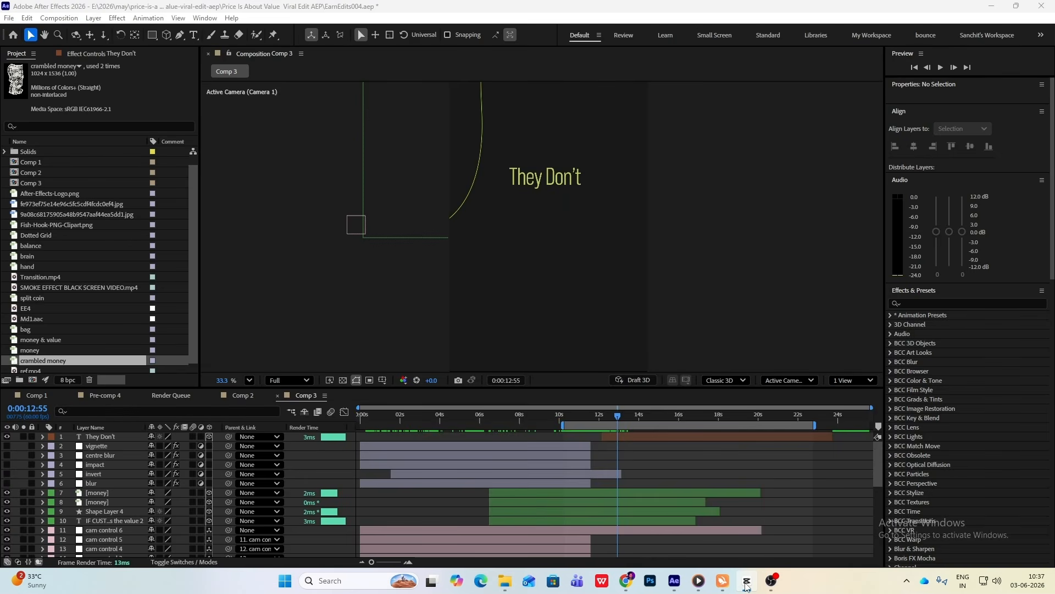
- Retype the "They Don't" text in capitals as "THEY DON'T"
double_click(637, 435)
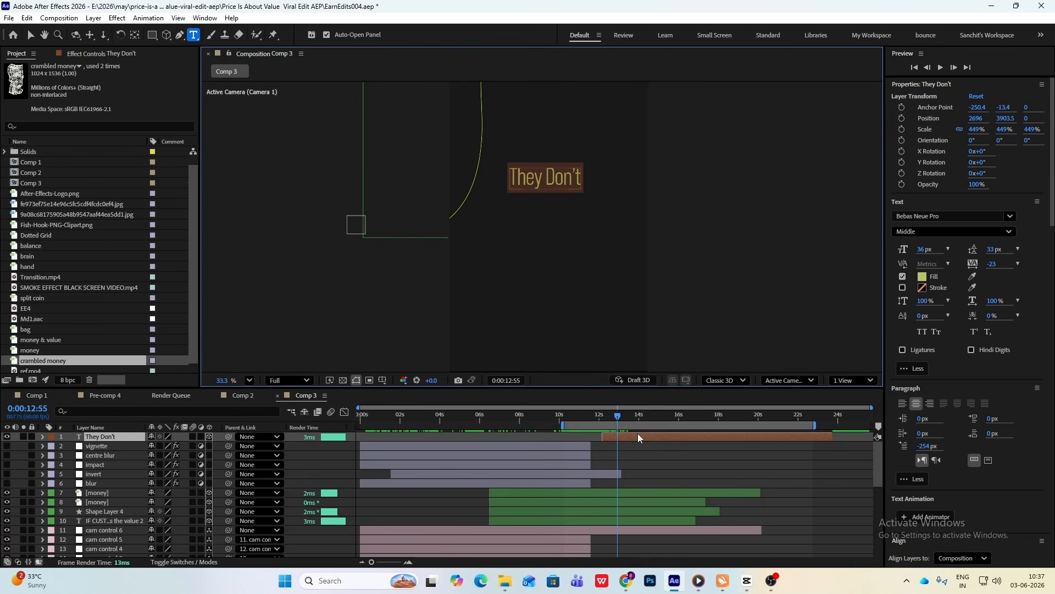
type("THEY")
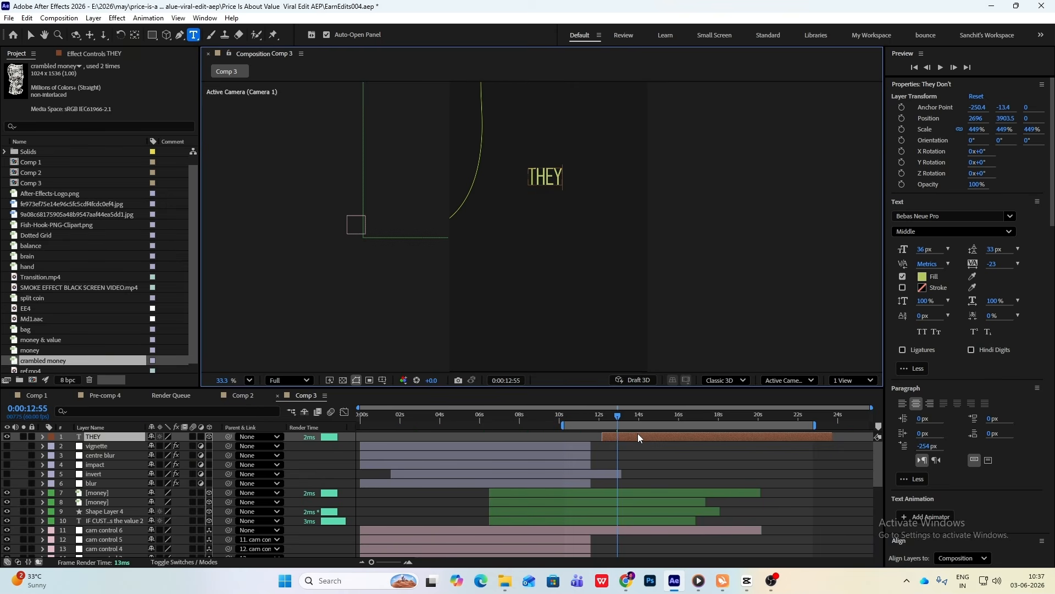
type(" DOBN")
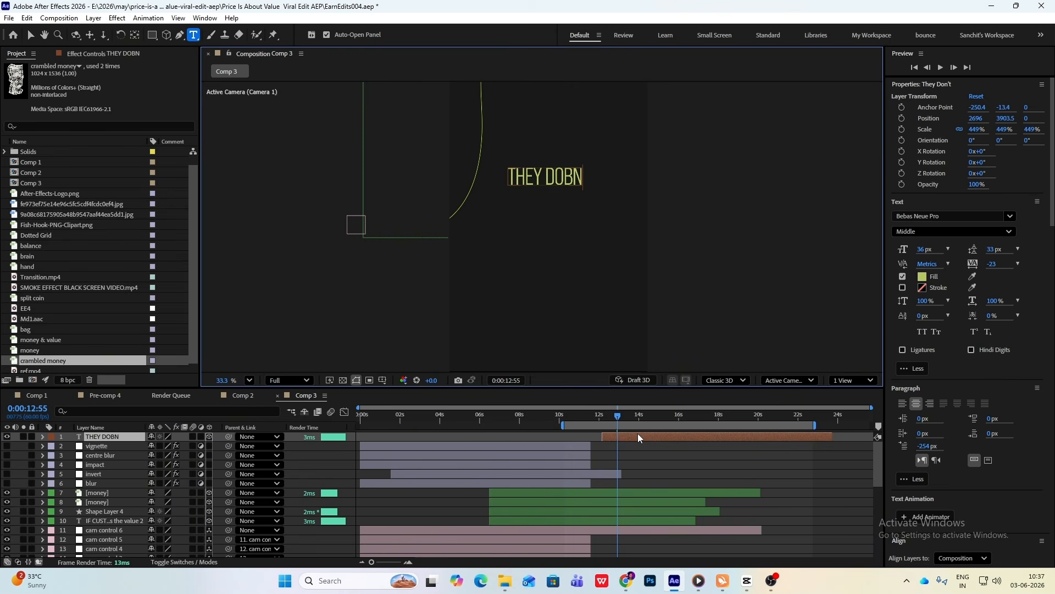
key("BackSpace")
key("BackSpace")
type("N'T")
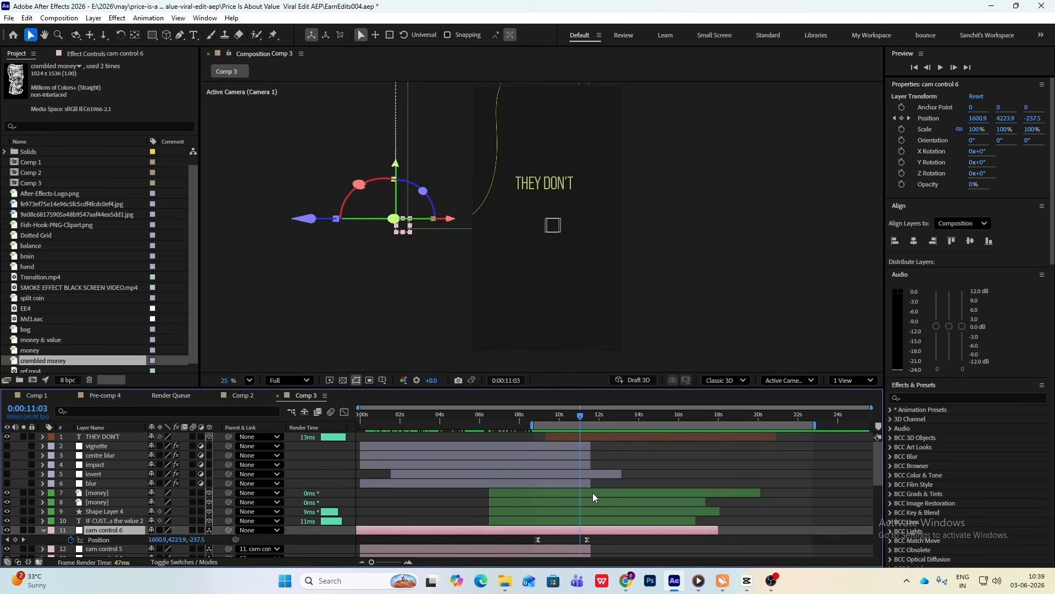
- Trim the out points of both money layers, Shape Layer 4 and the "IF CUSTOMER" text to 0:00:11:03
left_click(591, 493)
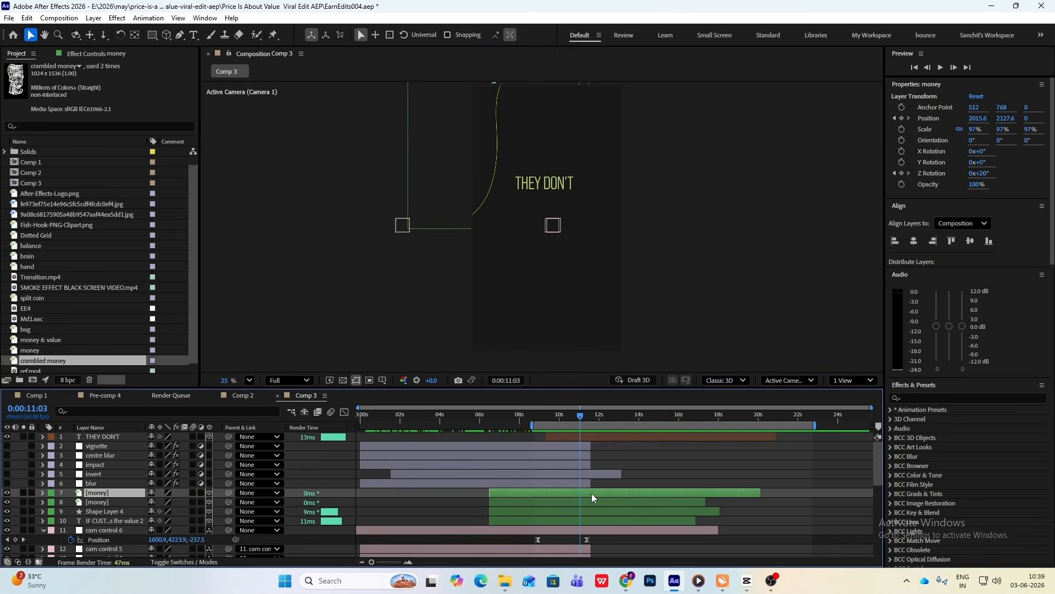
left_click(606, 521, "shift")
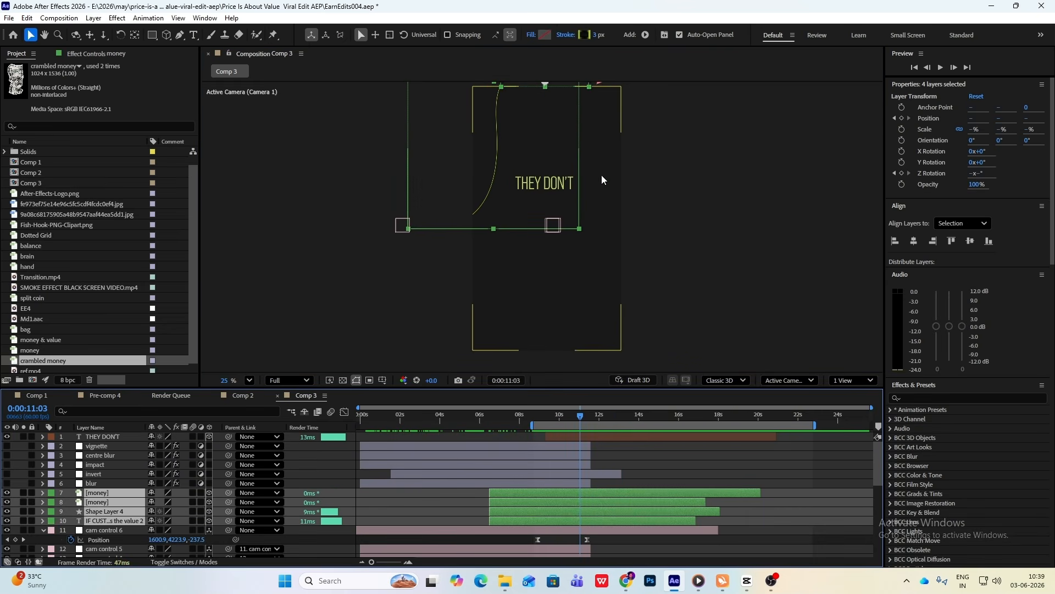
key("alt+]")
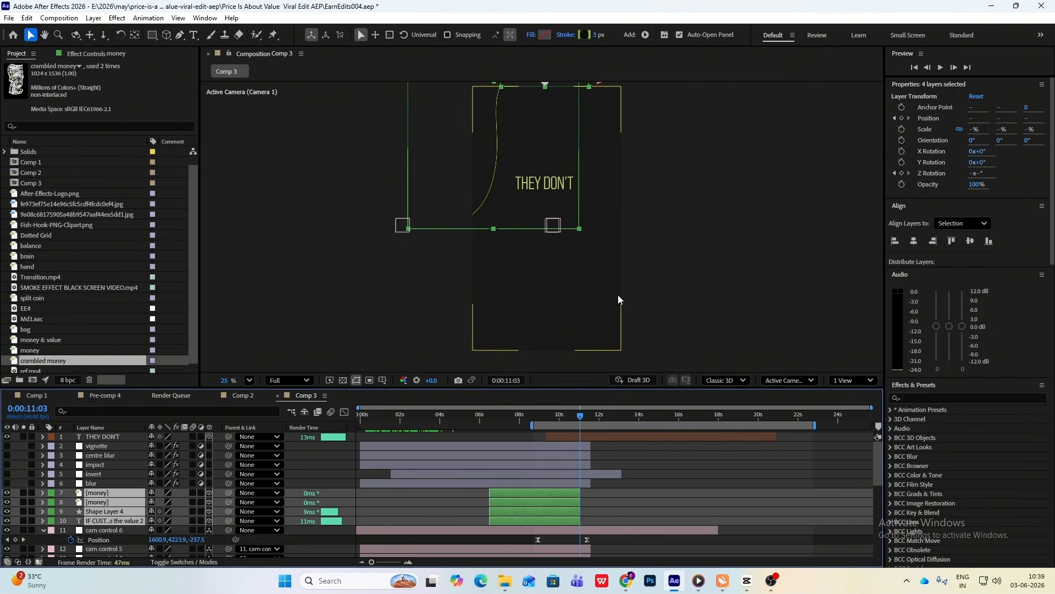
key("ctrl+shift+a")
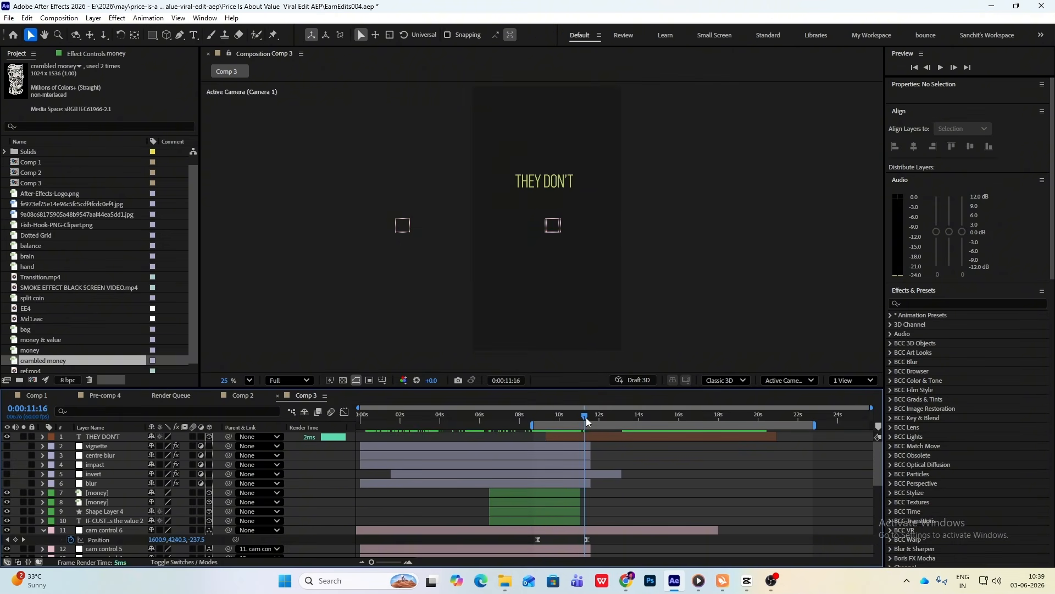
- Extend Shape Layer 4's out point to about 19 s
left_click(583, 417)
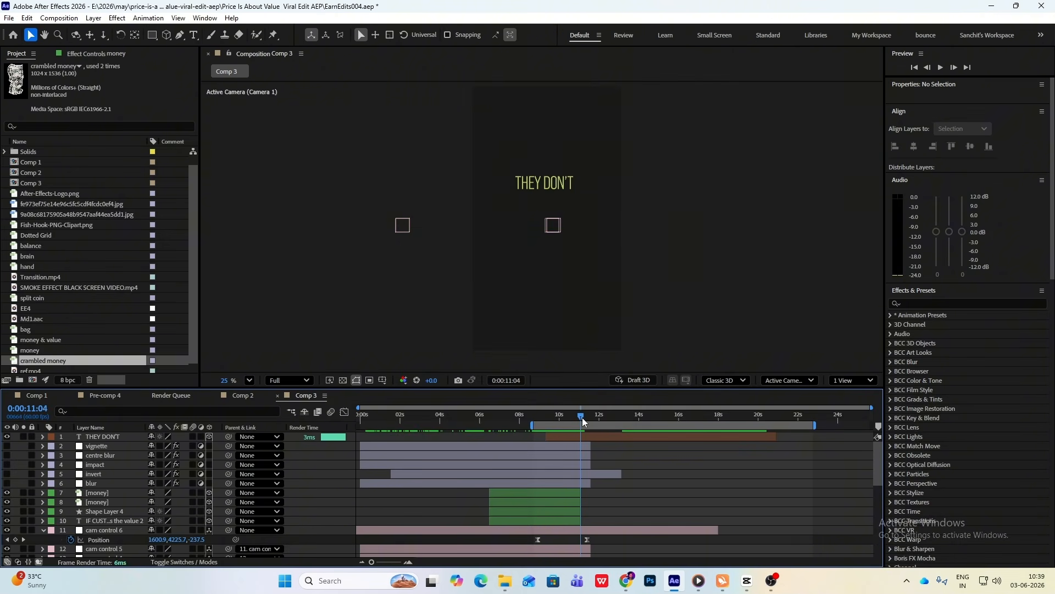
left_click(110, 513)
left_click_drag(583, 511, 744, 509)
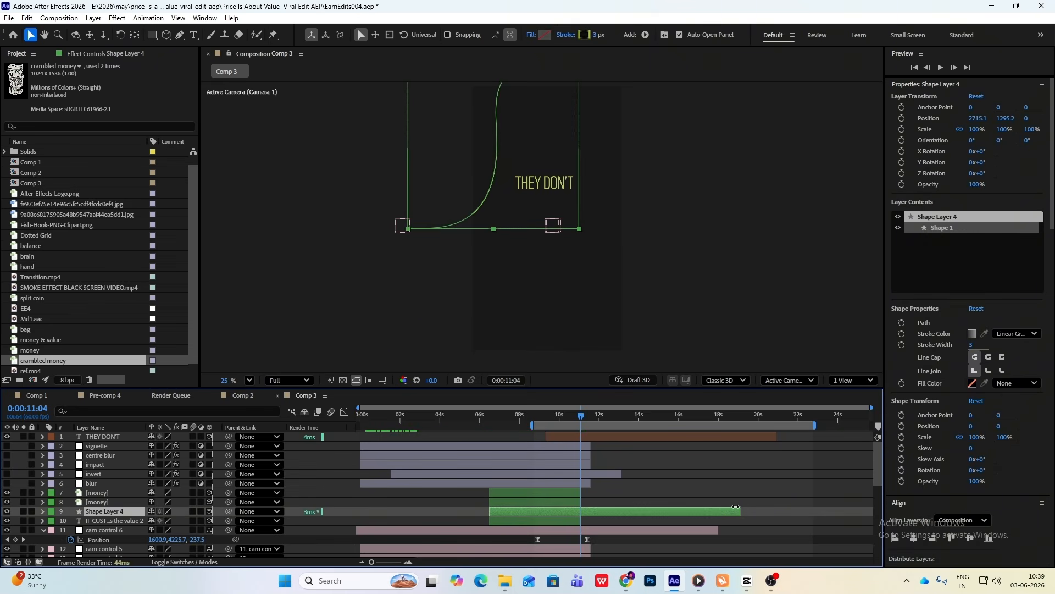
left_click(682, 476)
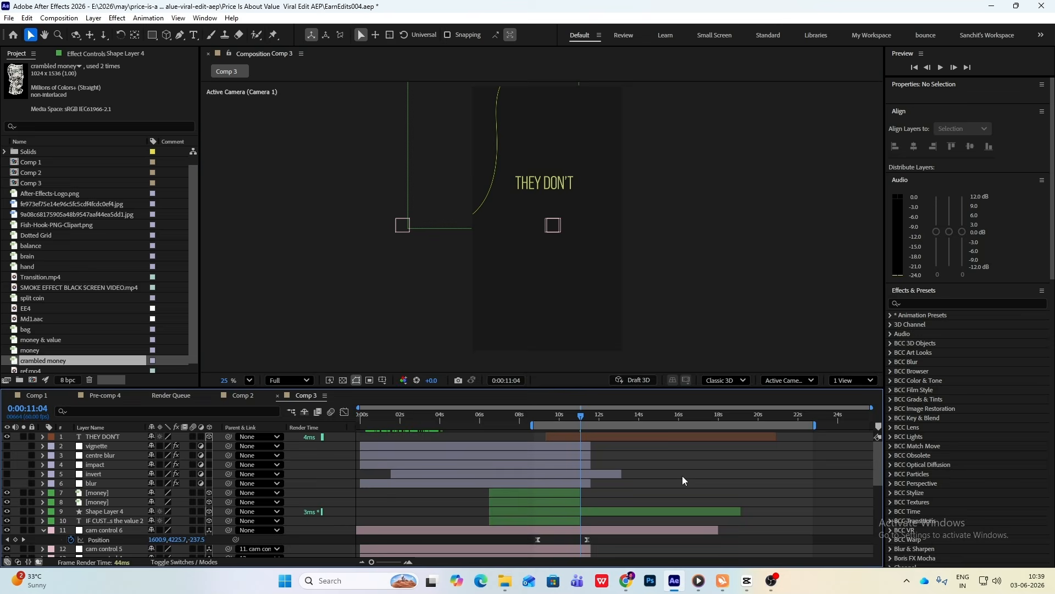
- Switch to CapCut and examine the "THEY DON'T OVERTHINK" frame of the reference at about 10 s, and return to After Effects
left_click(747, 581)
left_click_drag(208, 399, 218, 399)
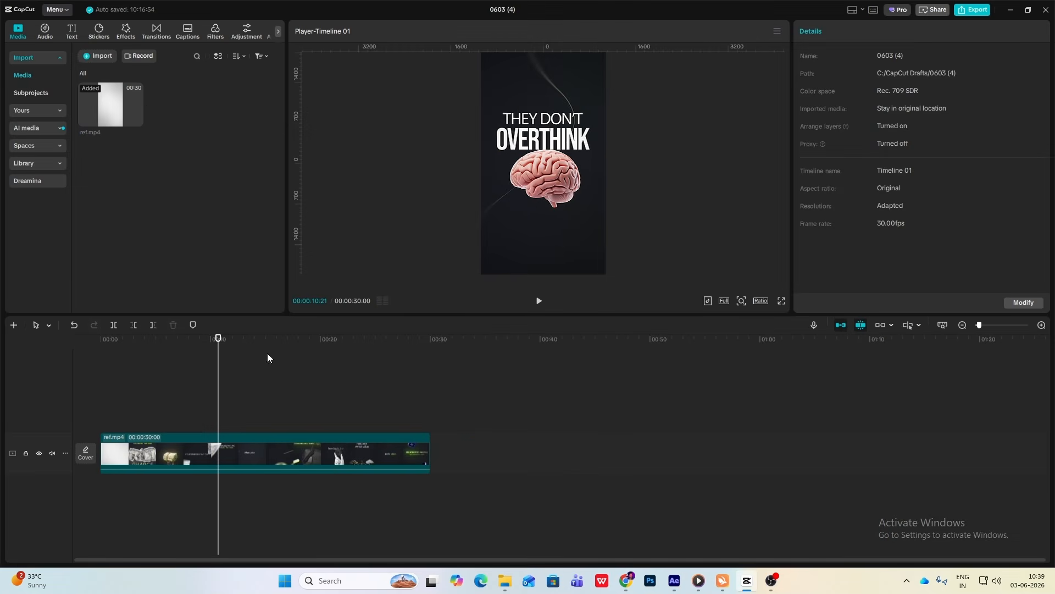
left_click(748, 584)
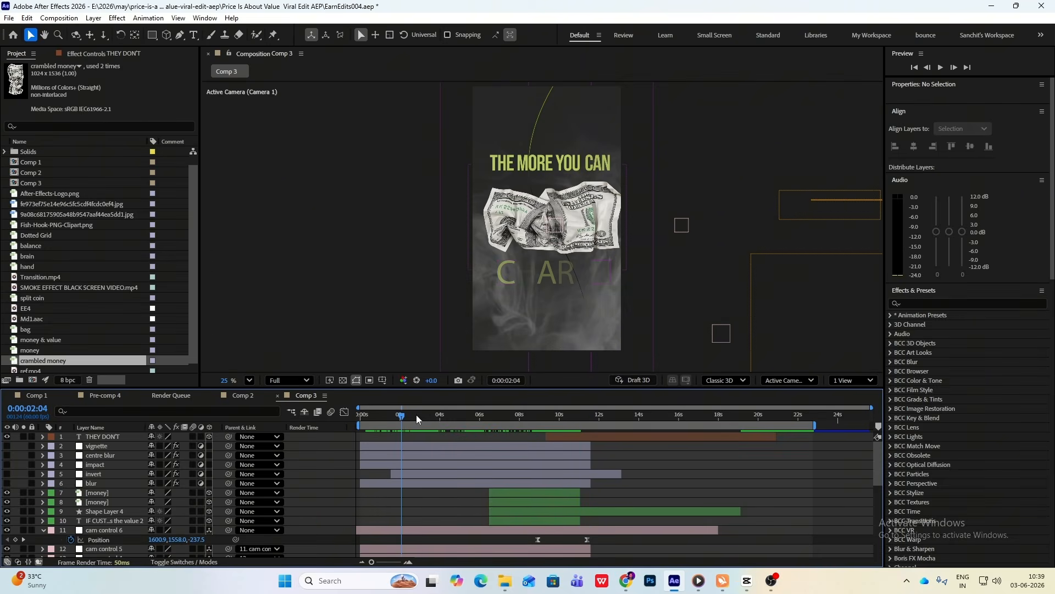
- Copy the animated "CHARGE" text layer and paste it above "THEY DON'T", starting together with that layer
left_click(548, 283)
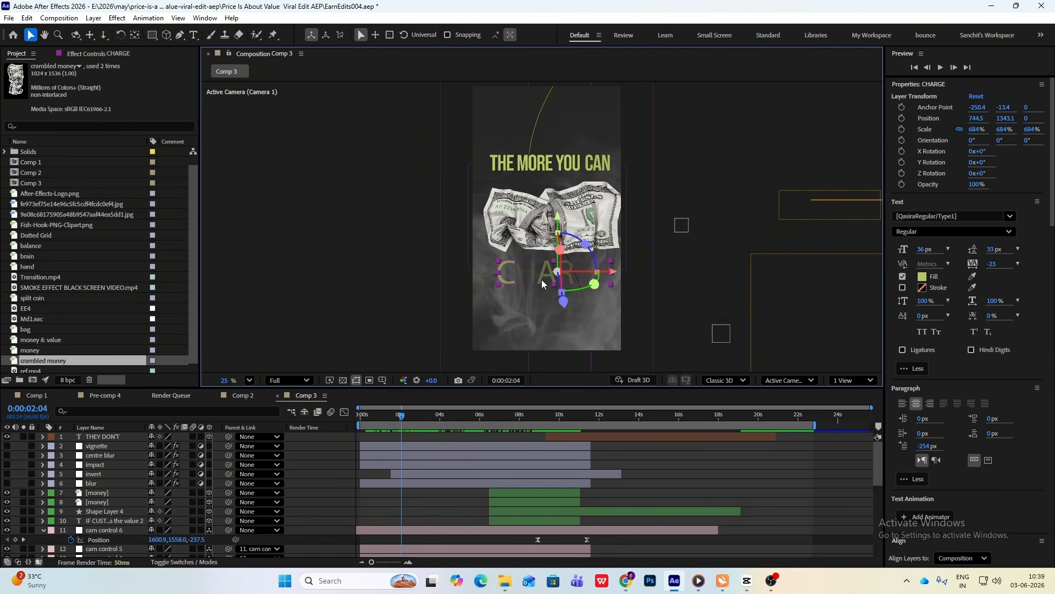
scroll(431, 509, "down", 5)
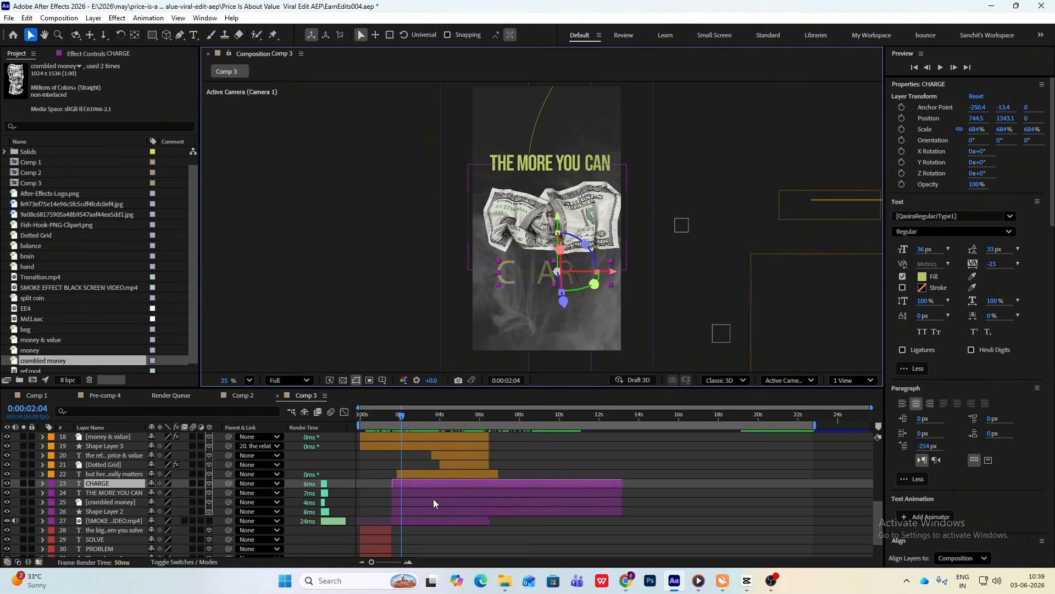
scroll(464, 499, "up", 5)
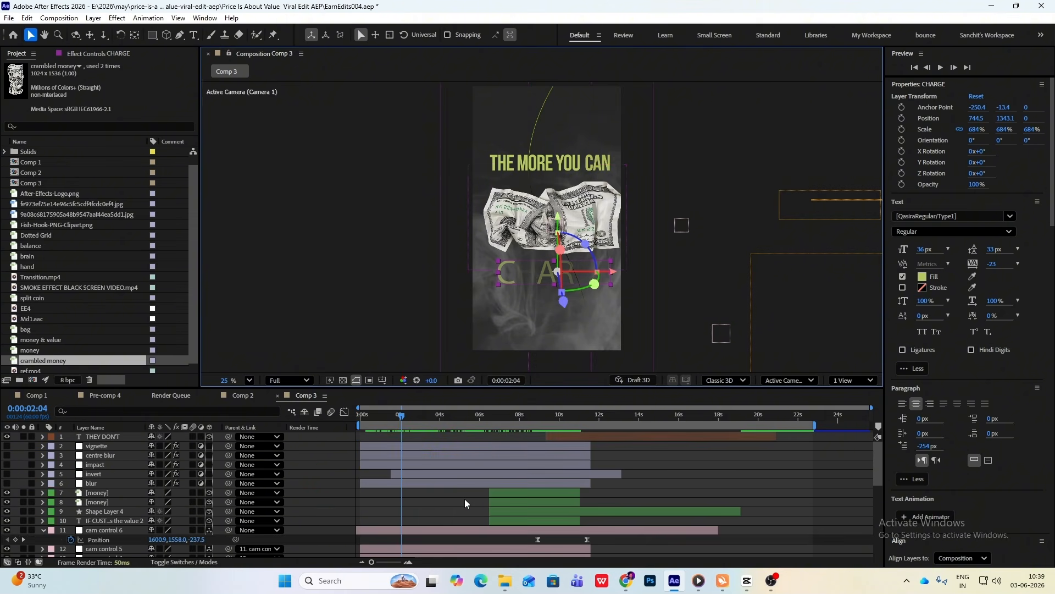
left_click(526, 440)
left_click_drag(405, 418, 693, 438)
key("ctrl+v")
- At 0:00:10:08, move the copied "CHARGE" text directly below "THEY DON'T" to about 2679.2, 4083.2
left_click_drag(546, 417, 561, 417)
scroll(458, 177, "down", 1)
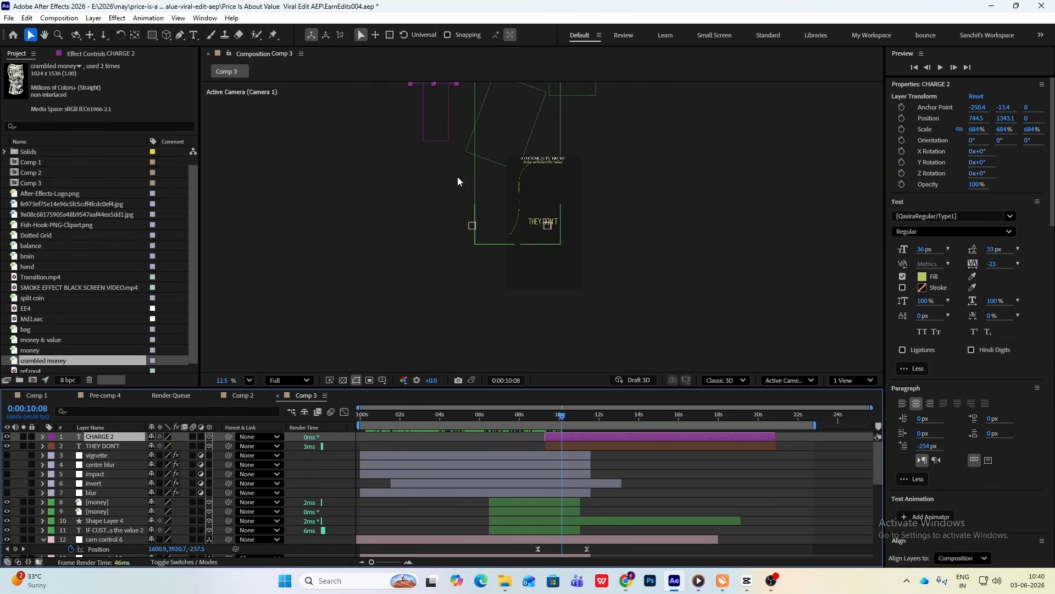
scroll(457, 177, "down", 1)
left_click_drag(471, 129, 552, 244)
- Replace the copied "CHARGE" text with "OVERTHINK" and scale its layer to 580%
double_click(552, 236)
scroll(551, 235, "up", 4)
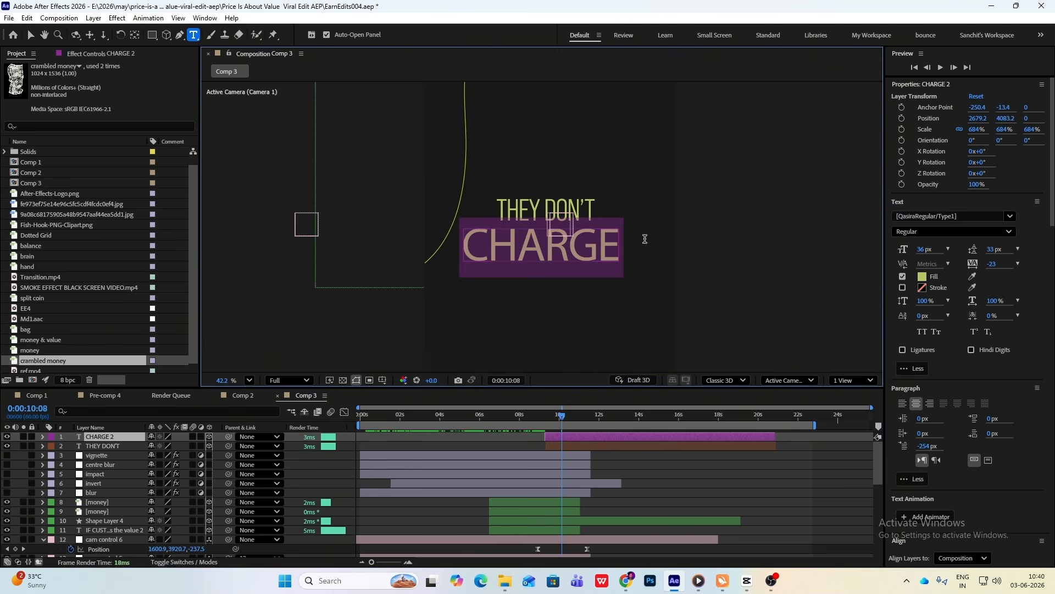
type("OVERTH")
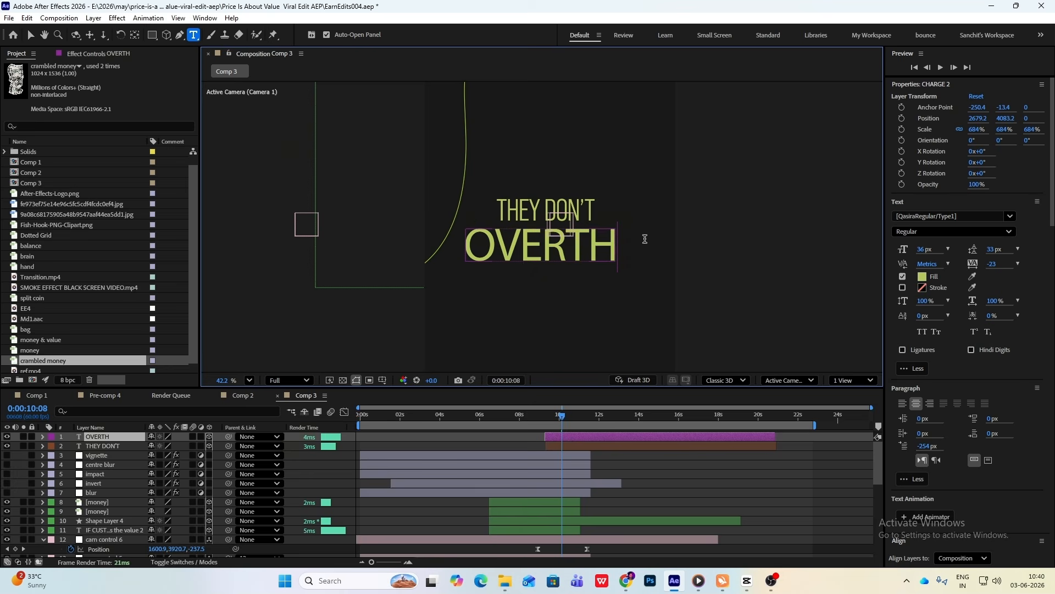
type("INK")
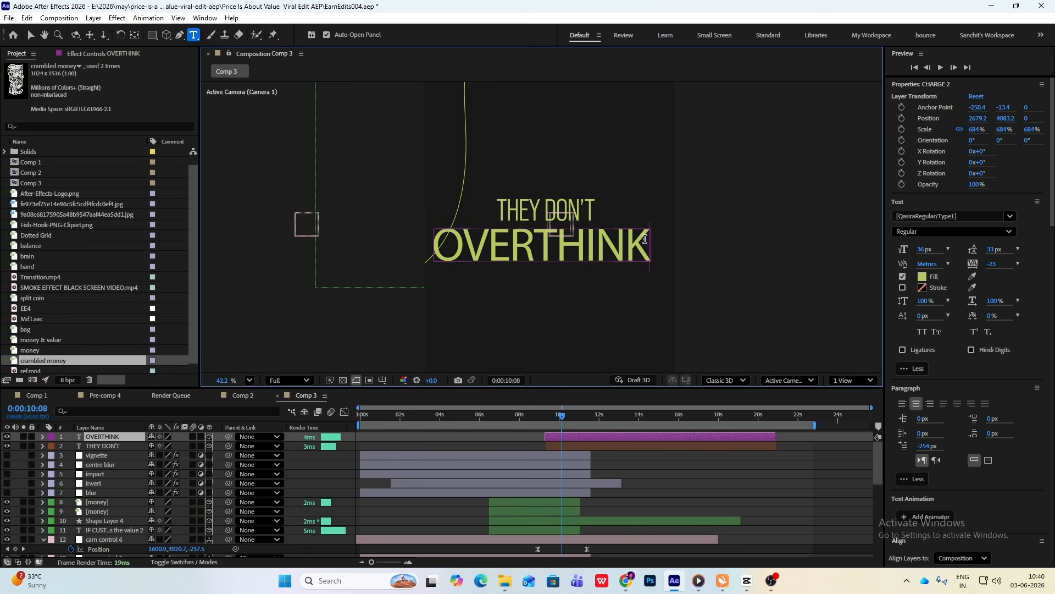
left_click(31, 36)
key("s")
left_click_drag(199, 451, 152, 461)
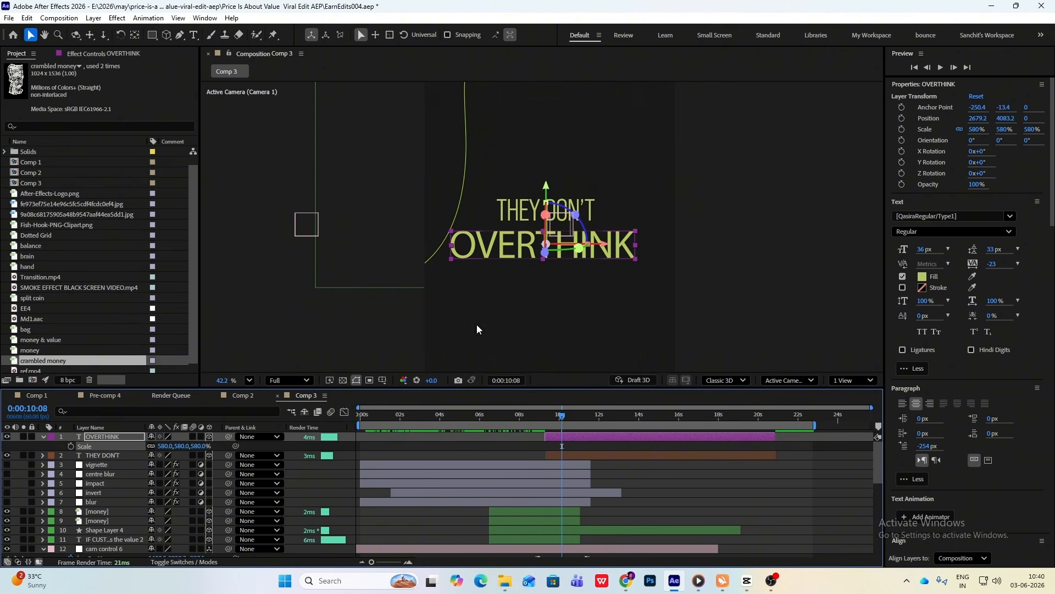
- Set the fill color of both the "OVERTHINK" and "THEY DON'T" text layers to FFFFFF
left_click(569, 455, "shift")
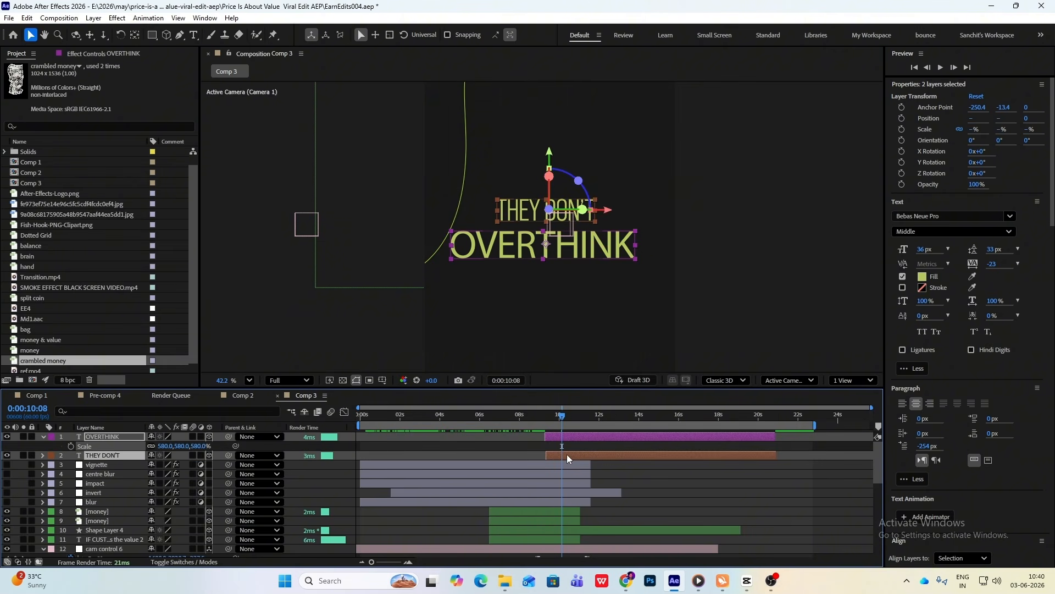
left_click(922, 276)
type("FFFFFF")
left_click(354, 119)
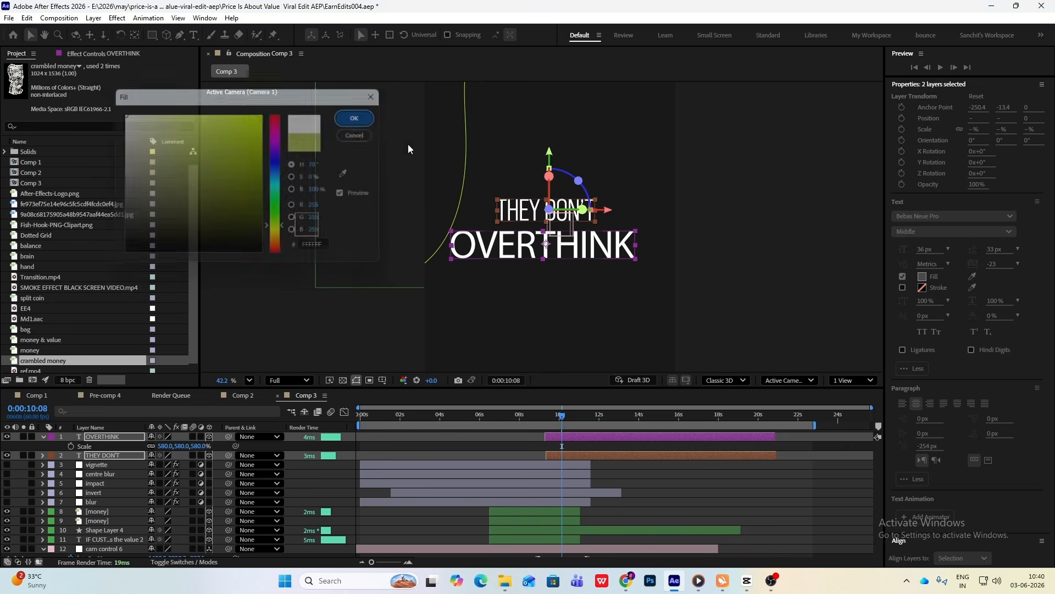
left_click(749, 227)
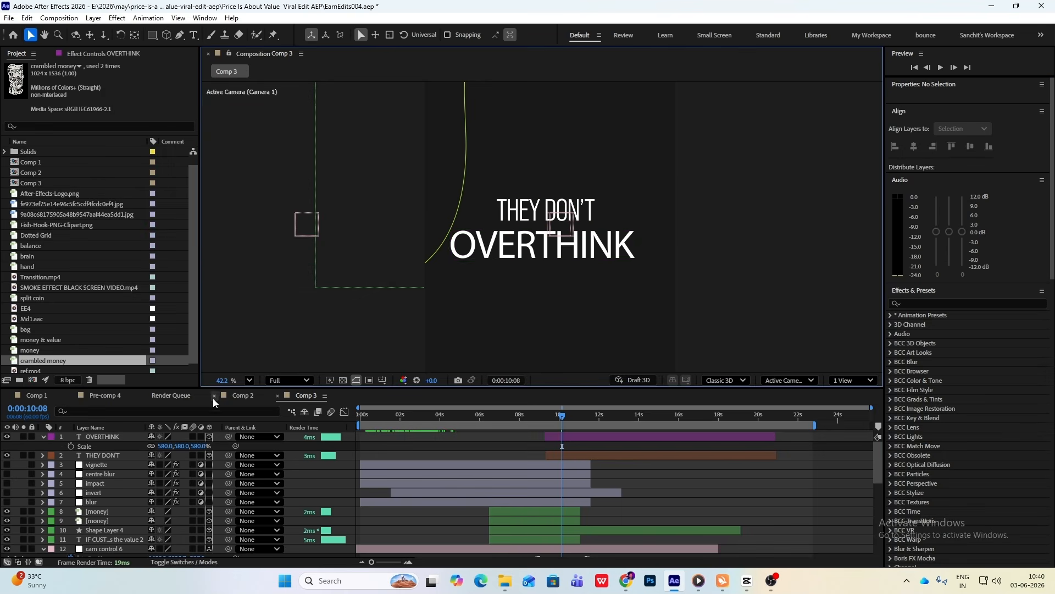
- Give the "OVERTHINK" layer a Brown label and collapse its properties
left_click(51, 436)
left_click(82, 373)
left_click(44, 436)
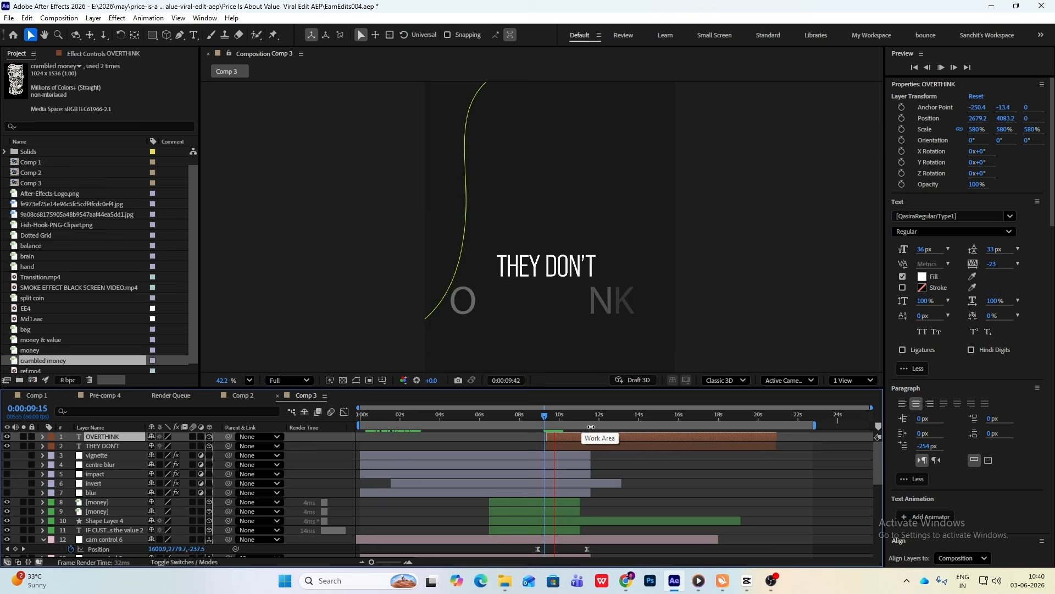
- Preview the "THEY DON'T OVERTHINK" text animation from about 0:00:08:40 and check it against the CapCut reference
key("space")
left_click_drag(557, 420, 532, 416)
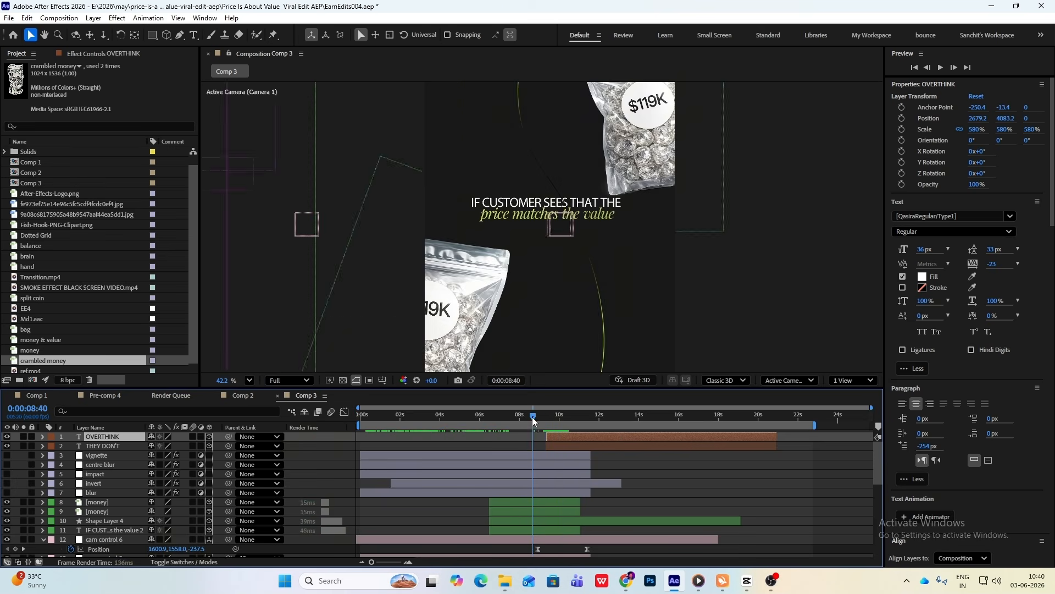
key("space")
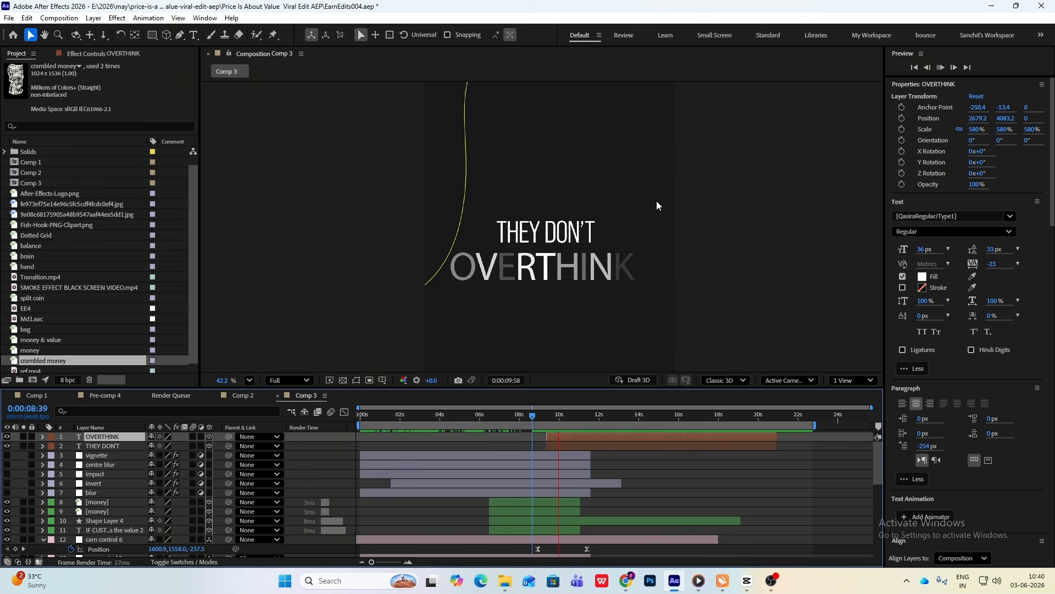
left_click(747, 581)
left_click(747, 580)
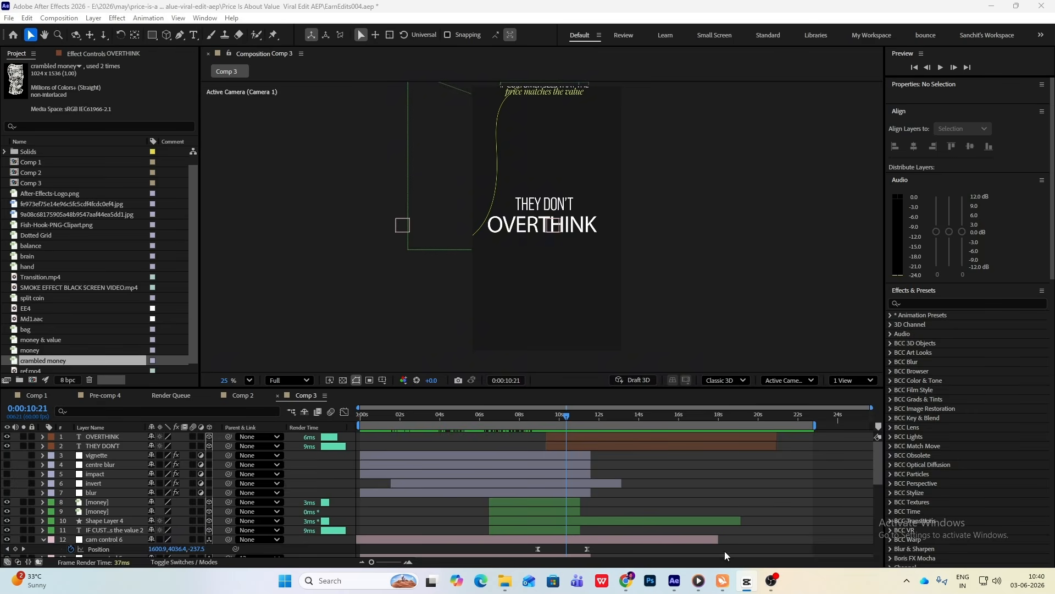
- Change the font of the "OVERTHINK" text layer to Bebas Neue Regular
scroll(543, 225, "up", 3)
left_click(543, 224)
left_click(945, 216)
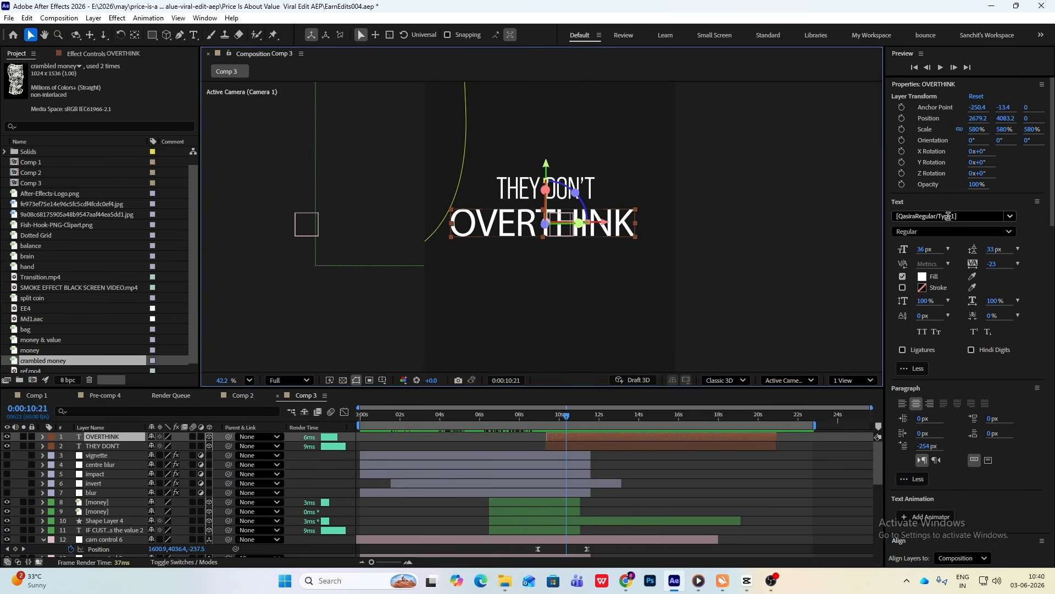
scroll(978, 301, "up", 10)
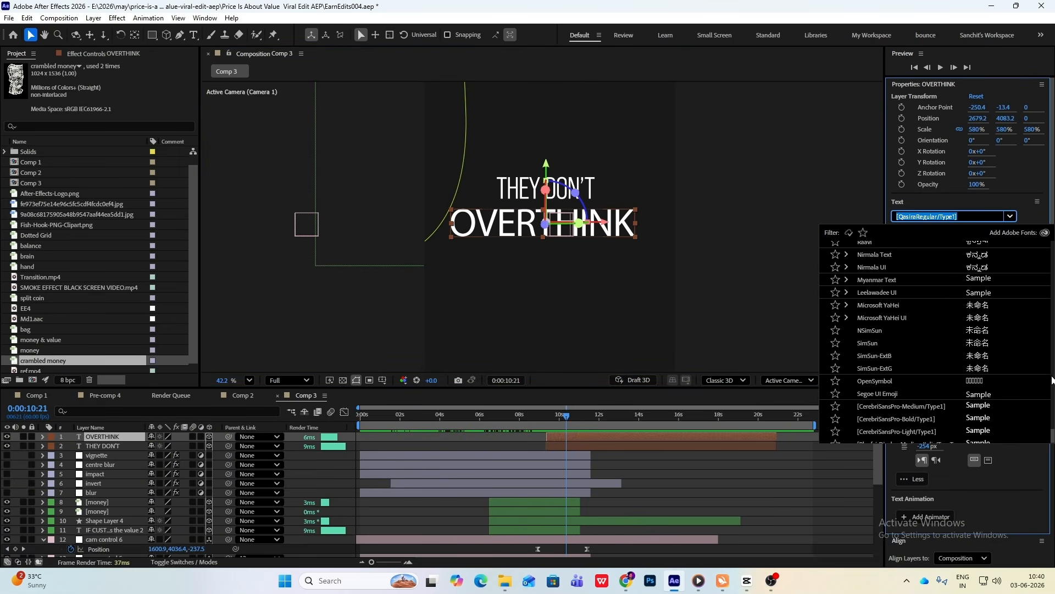
left_click(873, 260)
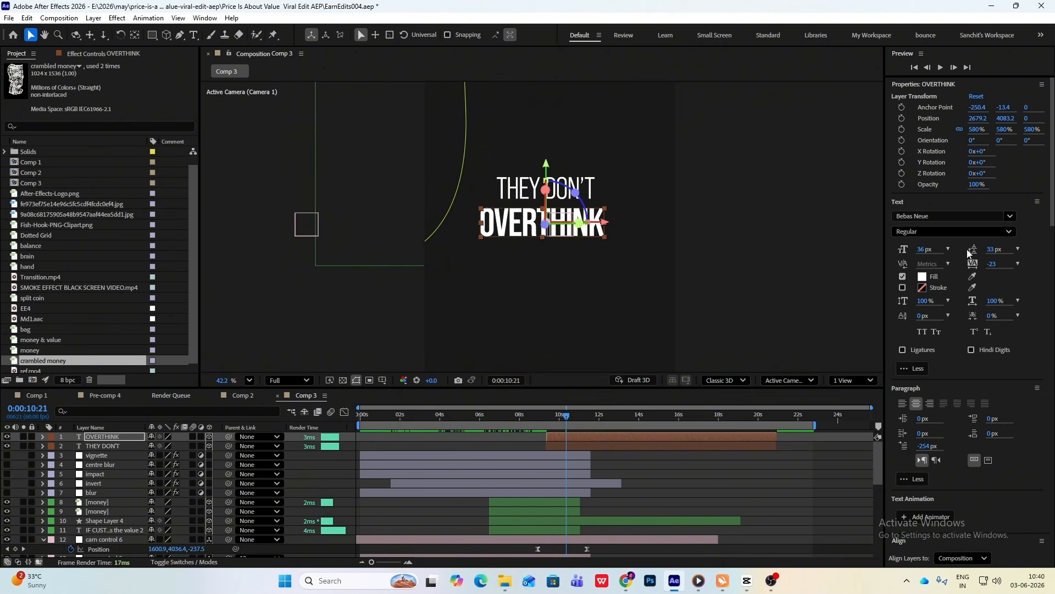
- Move the "OVERTHINK" layer up closer to "THEY DON'T", at a Y position of 4049.2
key("p")
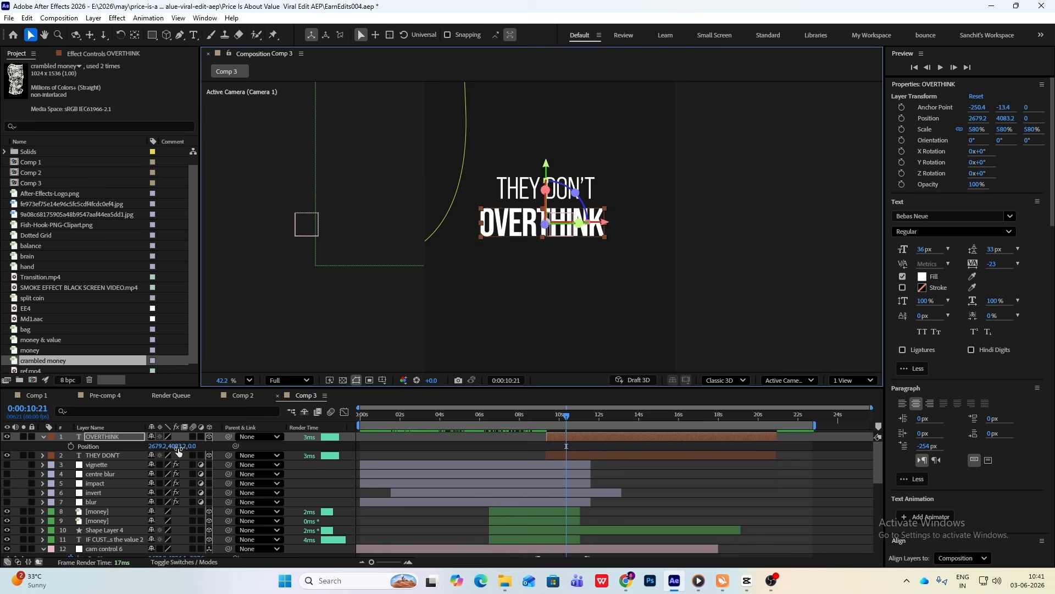
left_click_drag(178, 448, 158, 449)
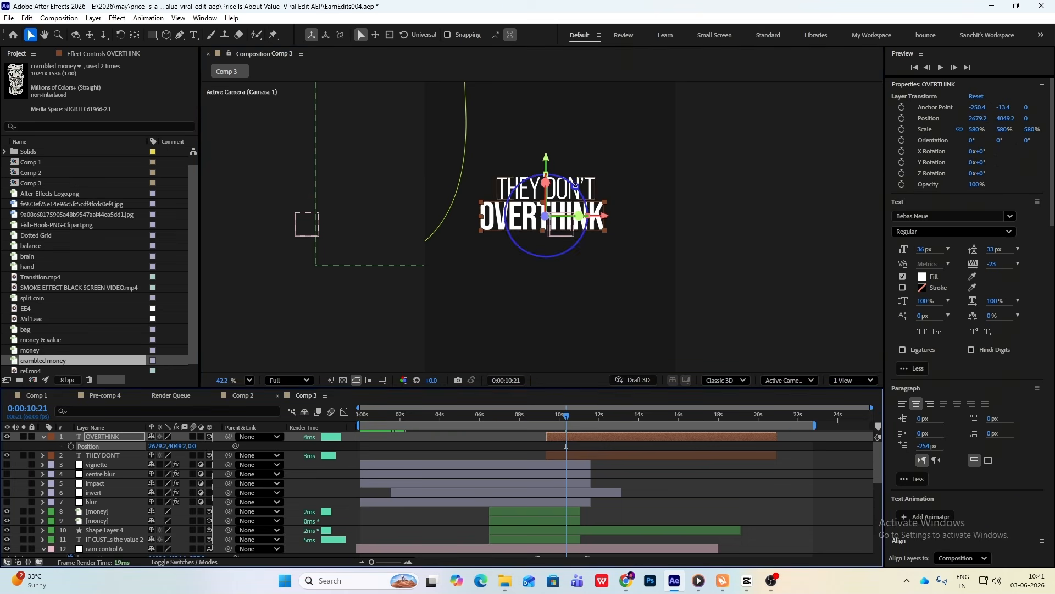
left_click(759, 190)
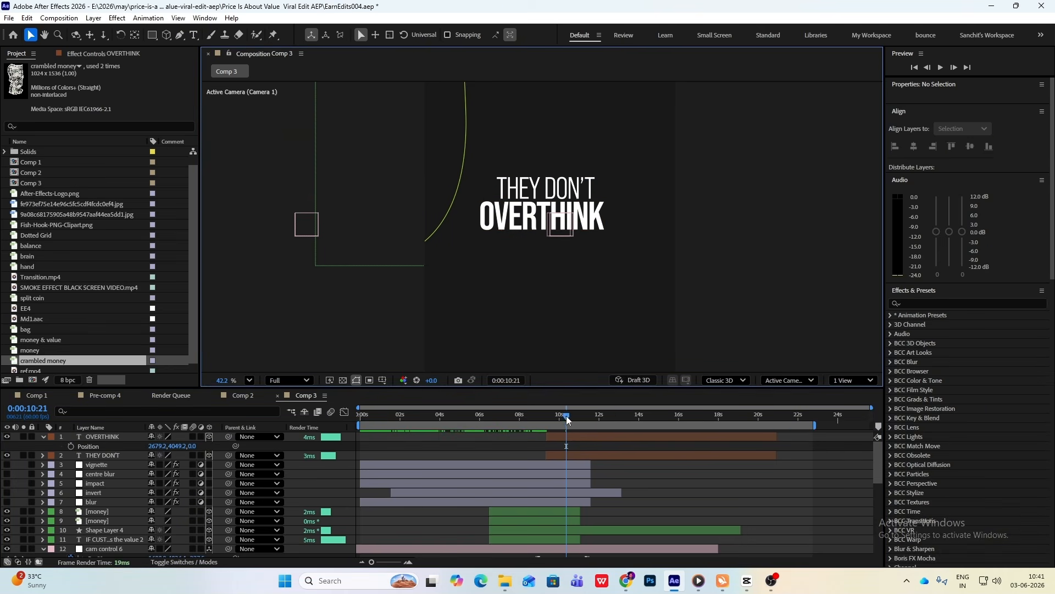
- Add the brain footage from the project as the topmost layer of Comp 3
left_click_drag(567, 419, 576, 418)
scroll(80, 239, "down", 1)
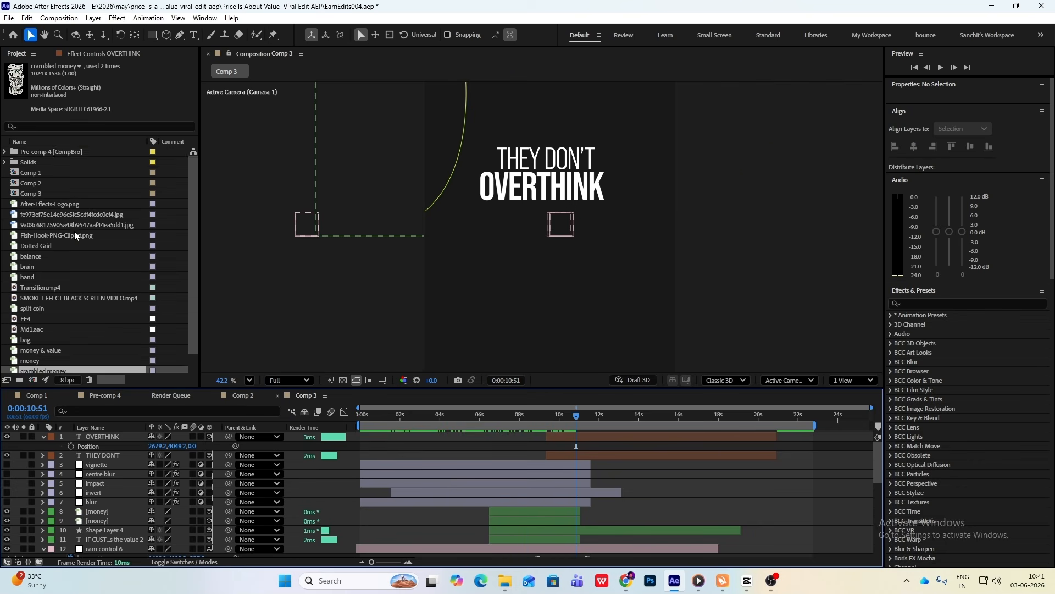
left_click_drag(28, 246, 77, 437)
- Isolate the brain from its white background with the Roto Brush in the layer view and close that view
double_click(114, 438)
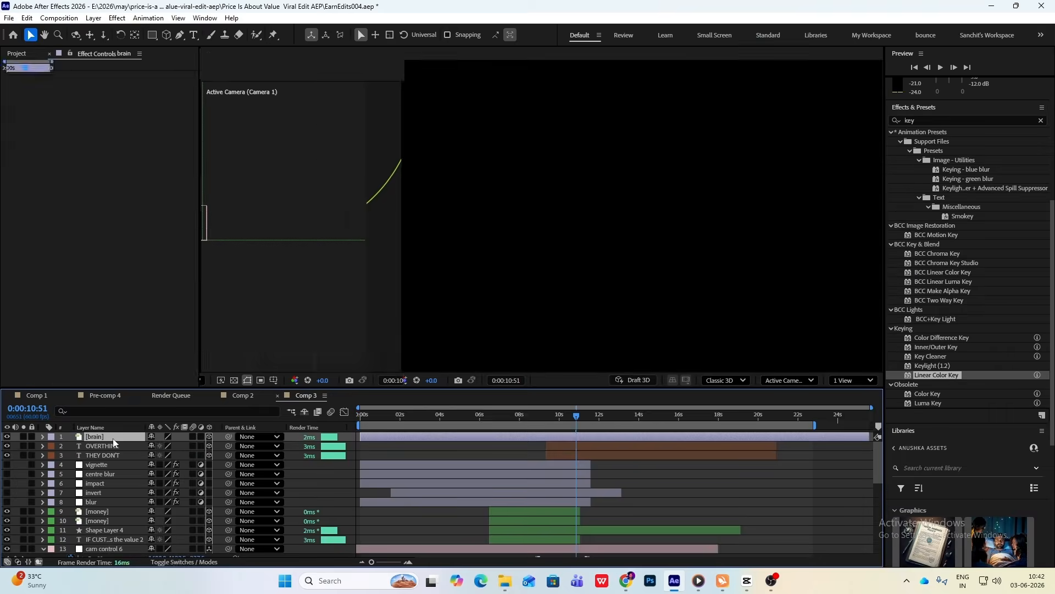
left_click(256, 34)
left_click(676, 193)
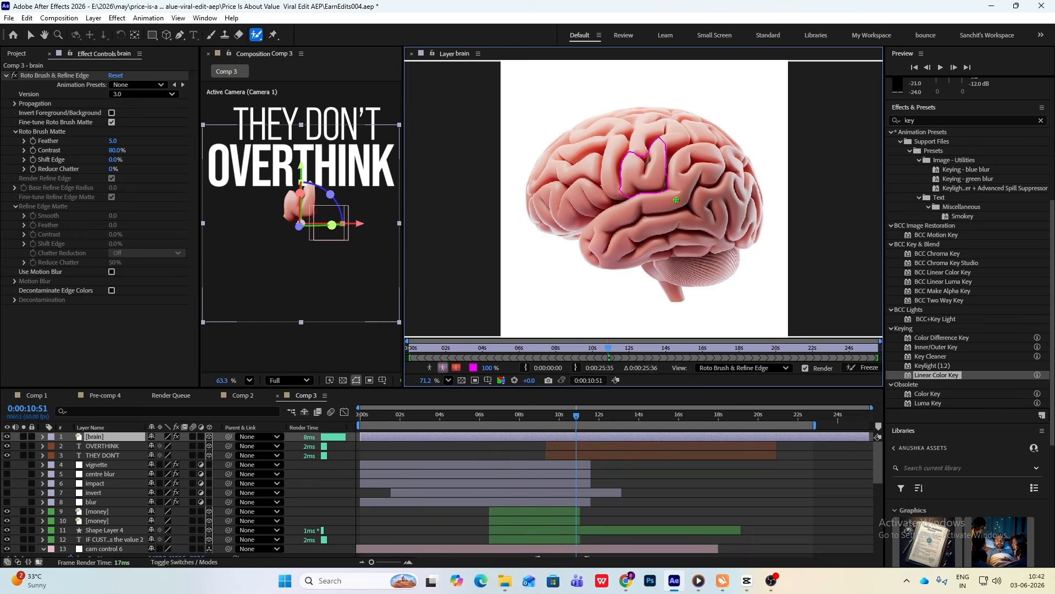
mouse_move(691, 164)
left_mouse_down()
mouse_move(667, 220)
mouse_move(591, 132)
mouse_move(696, 176)
left_mouse_up()
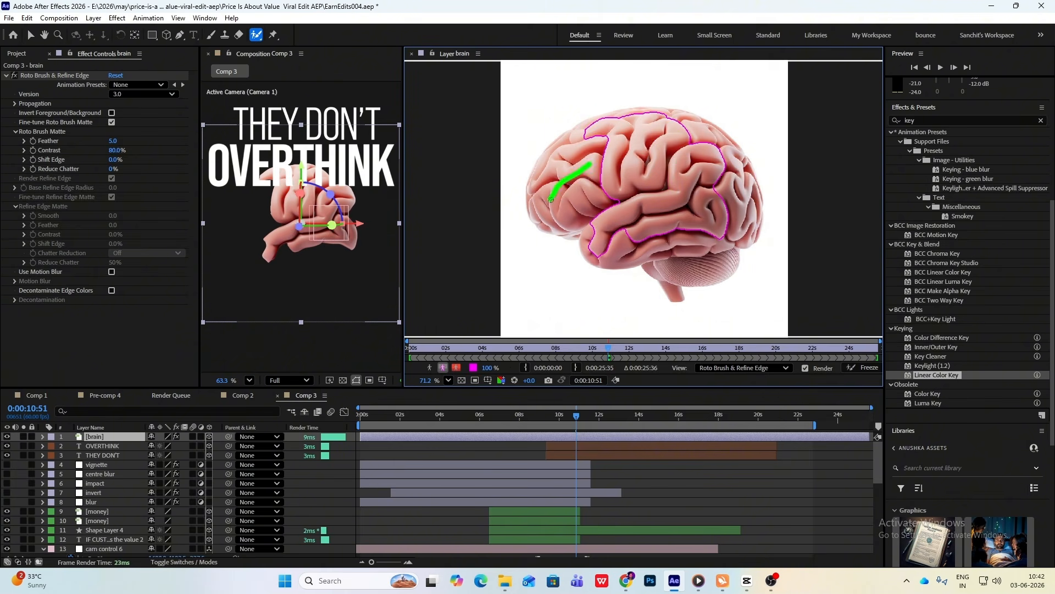
left_click_drag(551, 199, 548, 202)
left_click_drag(739, 185, 720, 141)
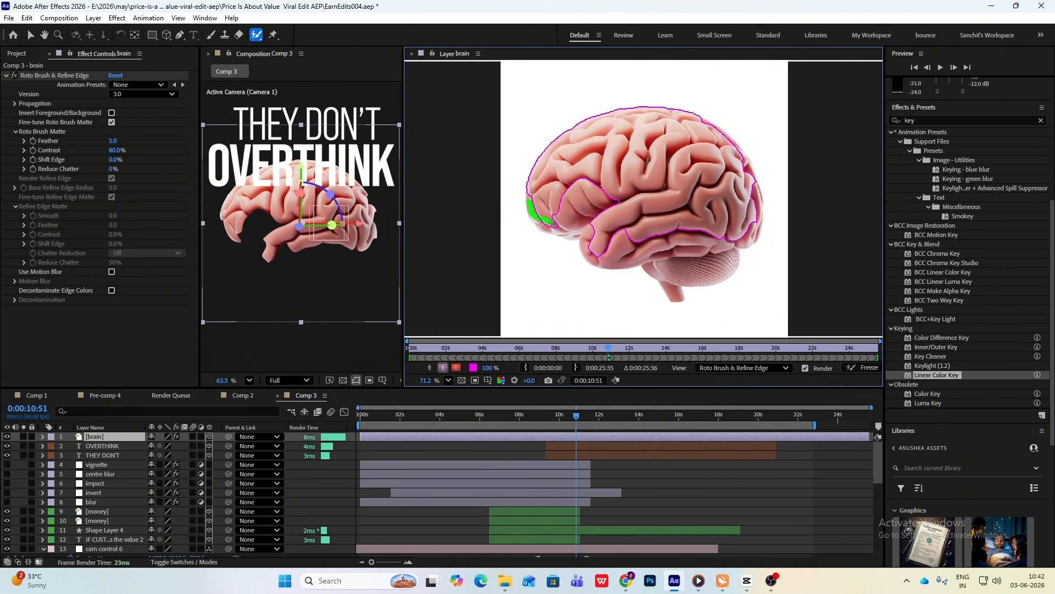
scroll(753, 205, "up", 2)
scroll(737, 285, "down", 4)
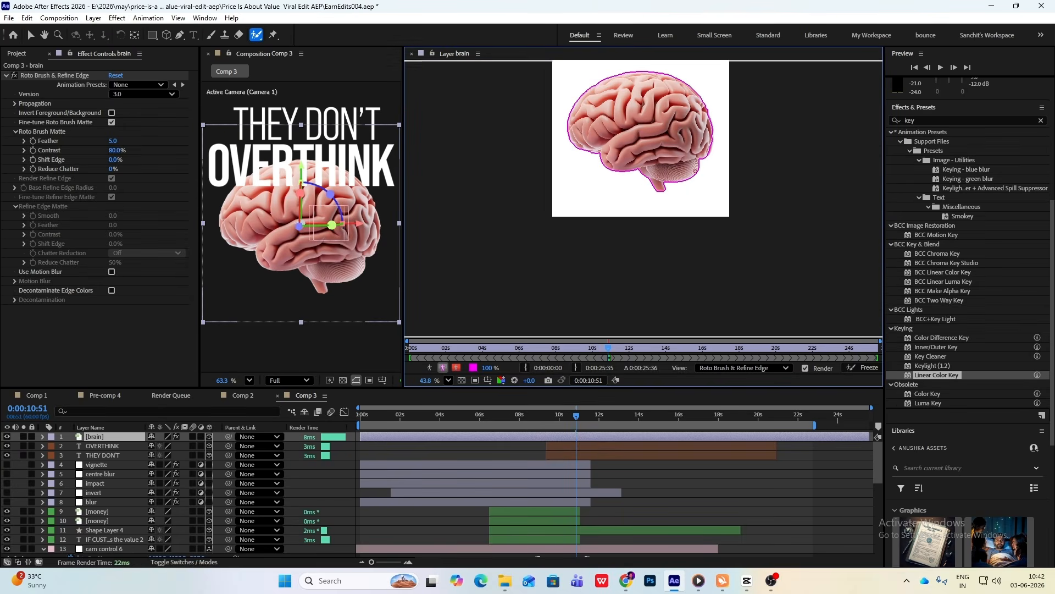
left_click(411, 54)
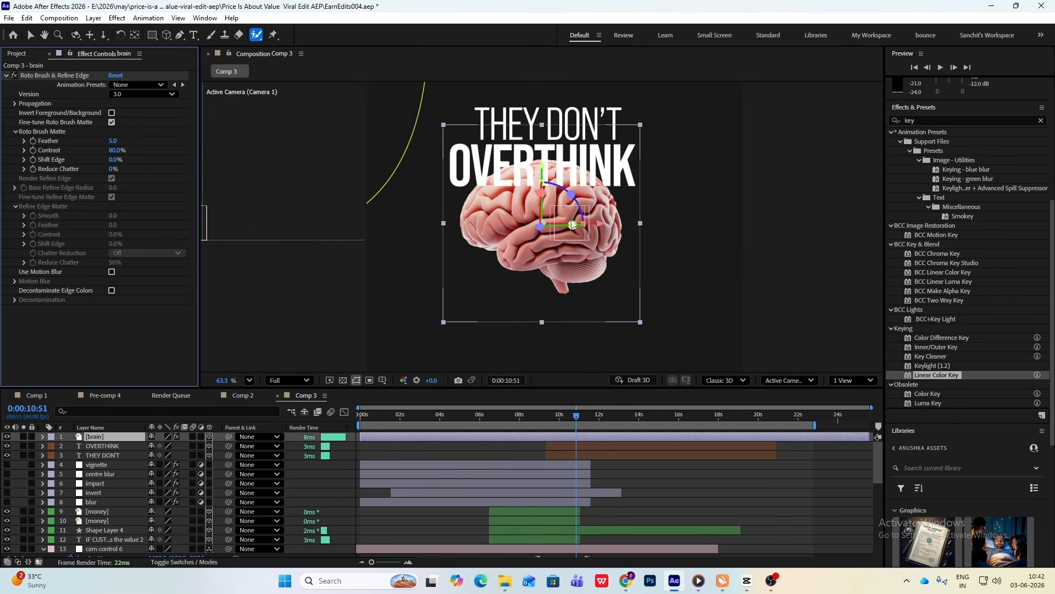
- Place the brain layer over the lower part of "OVERTHINK" and bring it forward to a Z position of -142
scroll(541, 225, "down", 3)
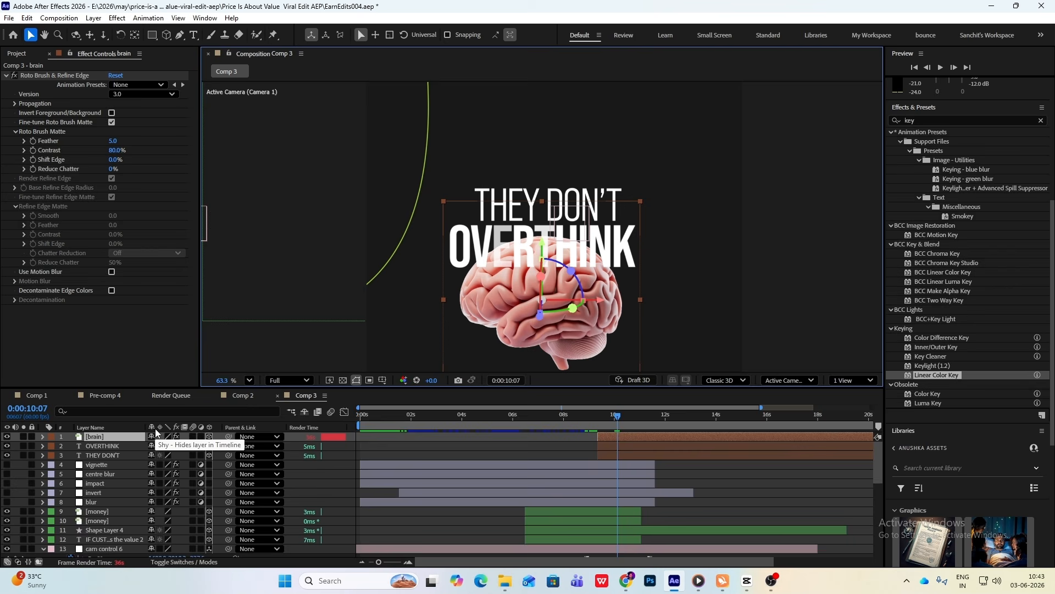
key("p")
left_click_drag(199, 447, 124, 492)
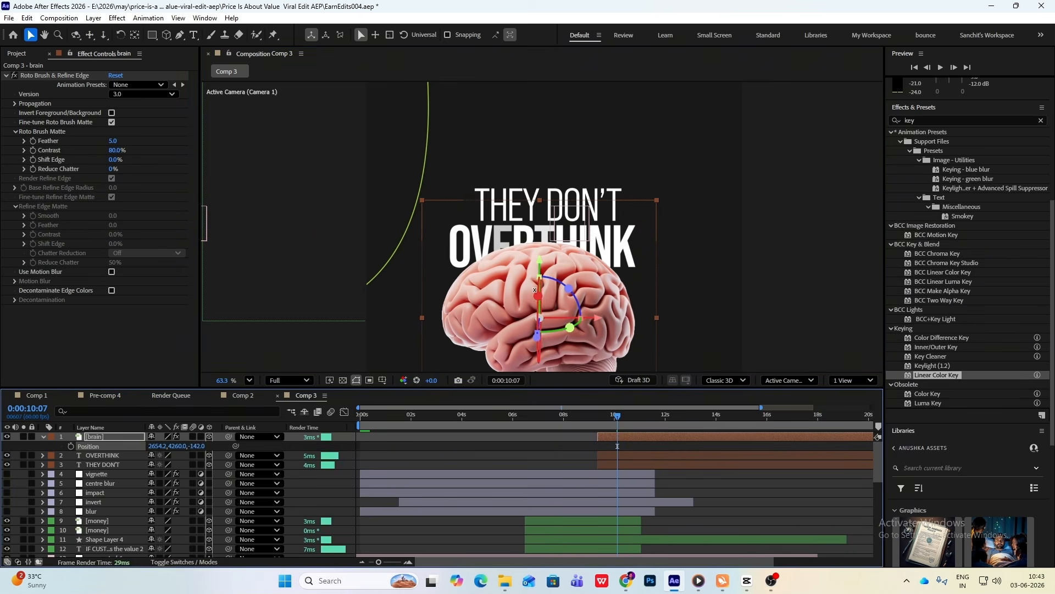
- Check the brain and "they decide faster" layout around 00:00:11 in the CapCut reference and return to After Effects
scroll(605, 295, "down", 3)
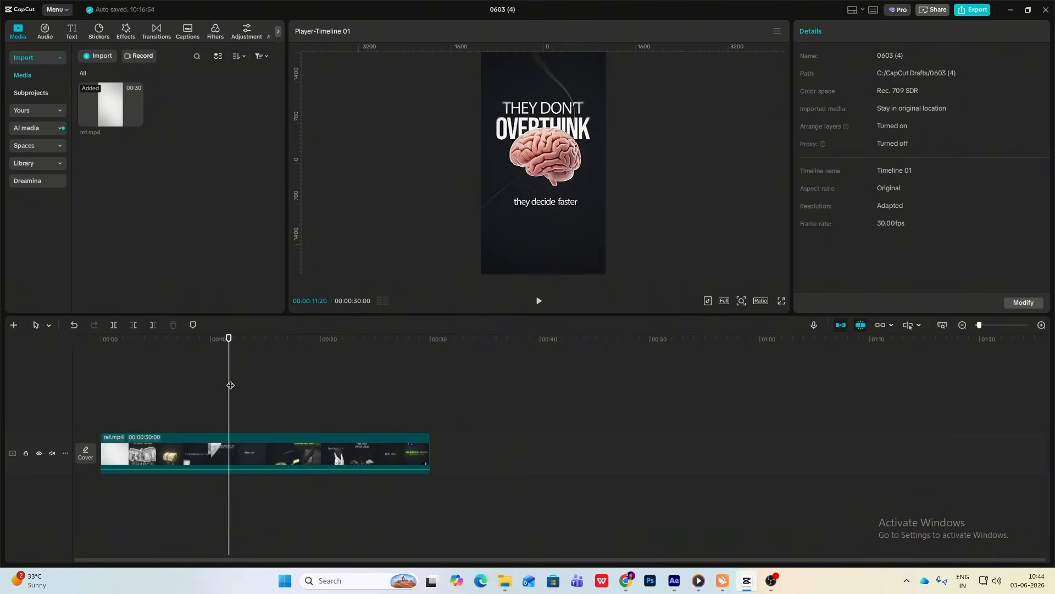
left_click_drag(229, 384, 223, 385)
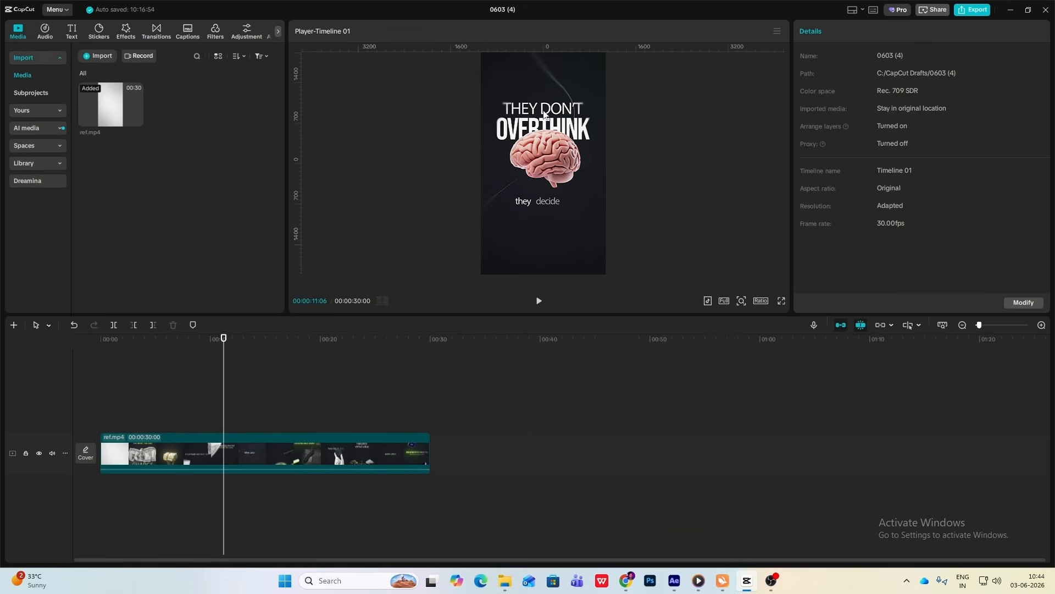
left_click(746, 580)
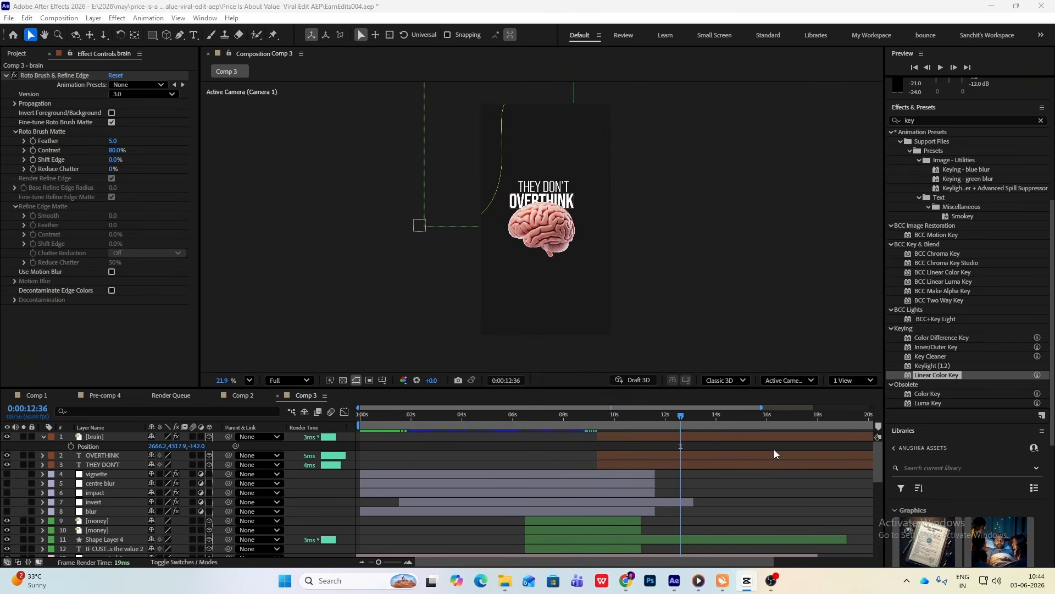
- Duplicate the "THEY DON'T" text layer at 0:00:10:41 and replace the copy's text with "they decide faster"
left_click_drag(681, 424, 632, 425)
left_click(43, 436)
left_click(107, 455)
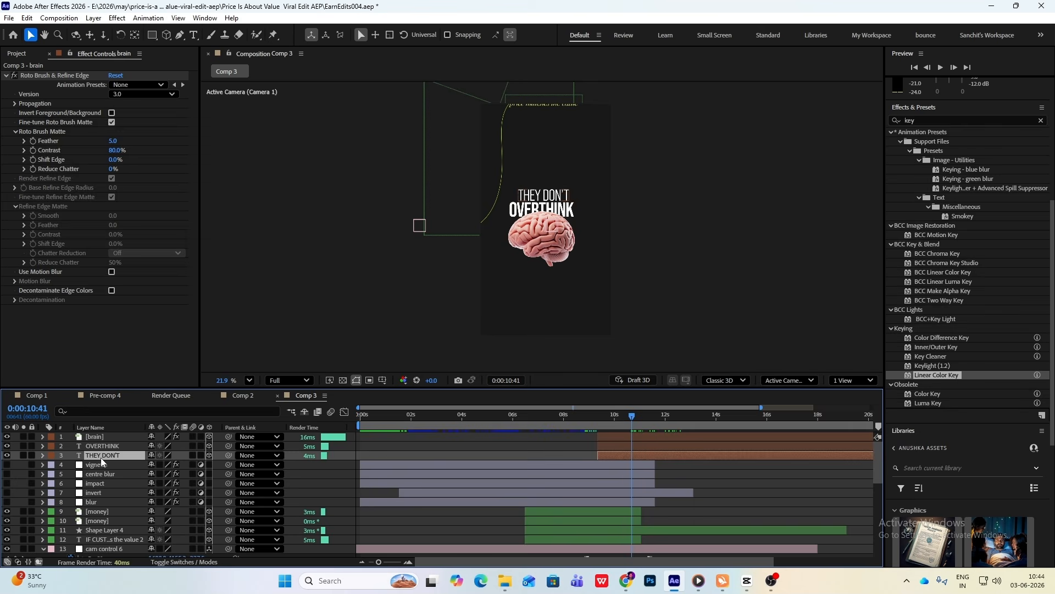
key("ctrl+d")
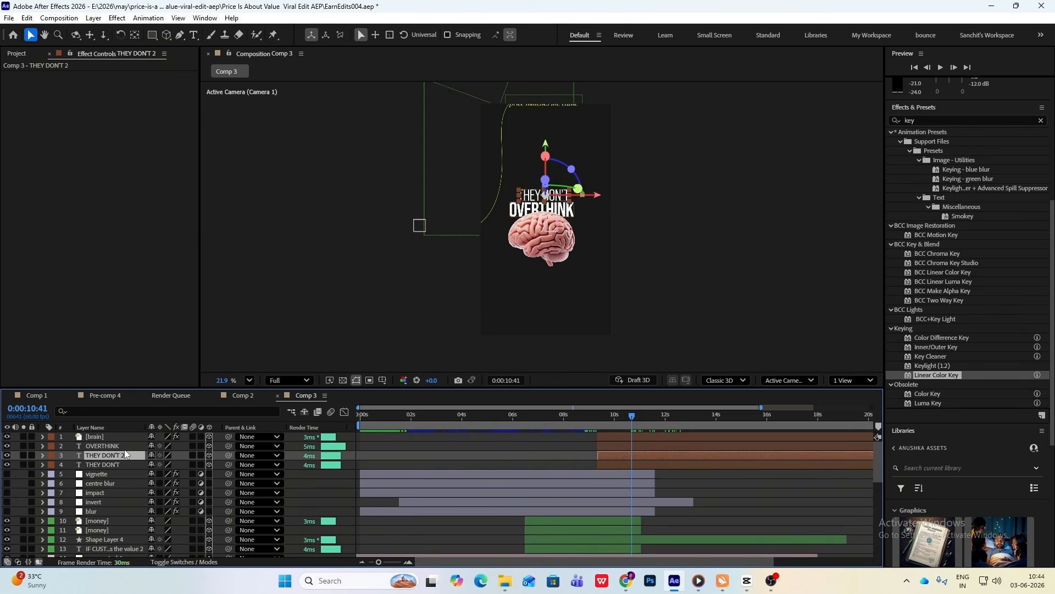
key("ctrl+t")
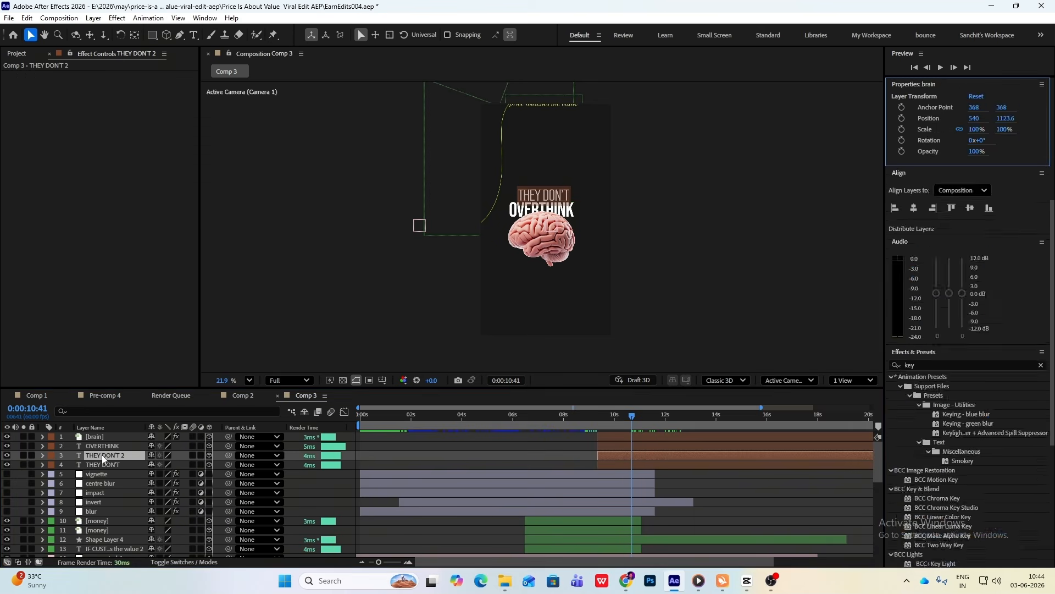
type("they deci")
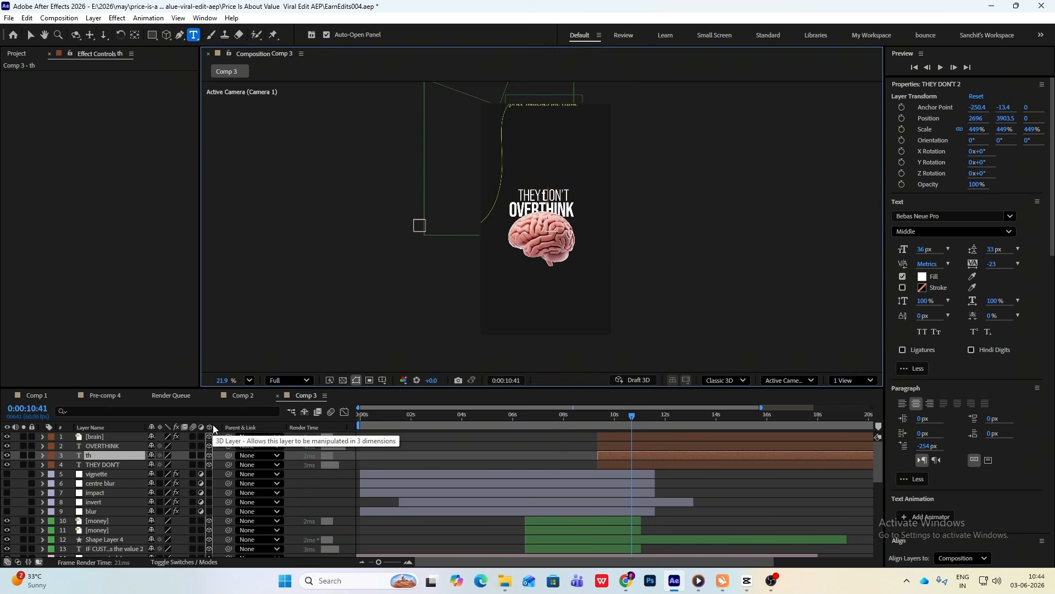
type("de faster")
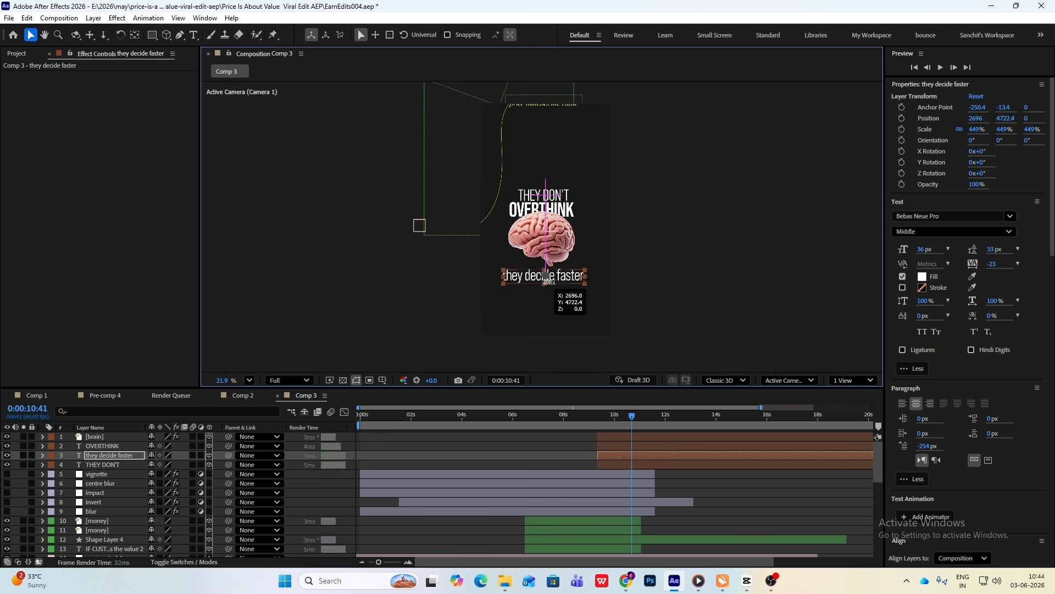
- Position the "they decide faster" text below the brain at about 2702, 4728 and scale it to 346%
left_click_drag(547, 277, 549, 279)
left_click_drag(549, 279, 547, 279)
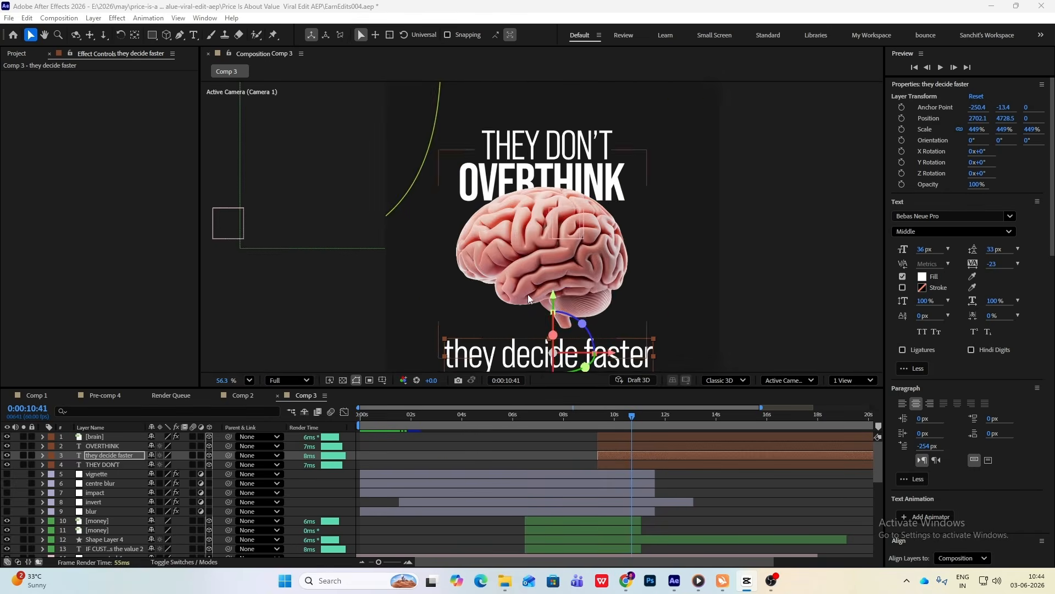
scroll(525, 311, "down", 2)
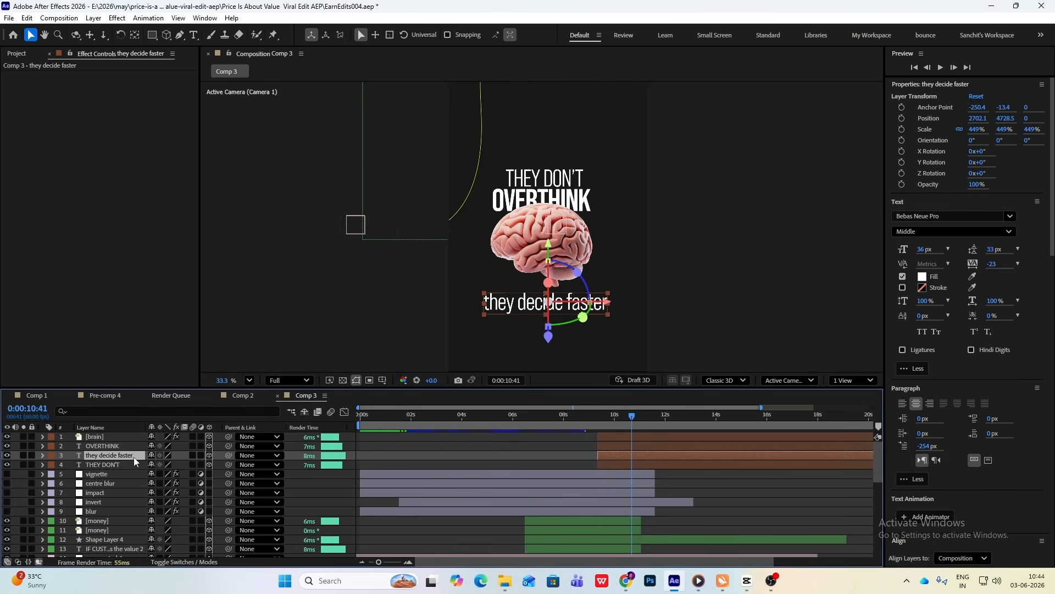
key("s")
left_click_drag(187, 465, 159, 472)
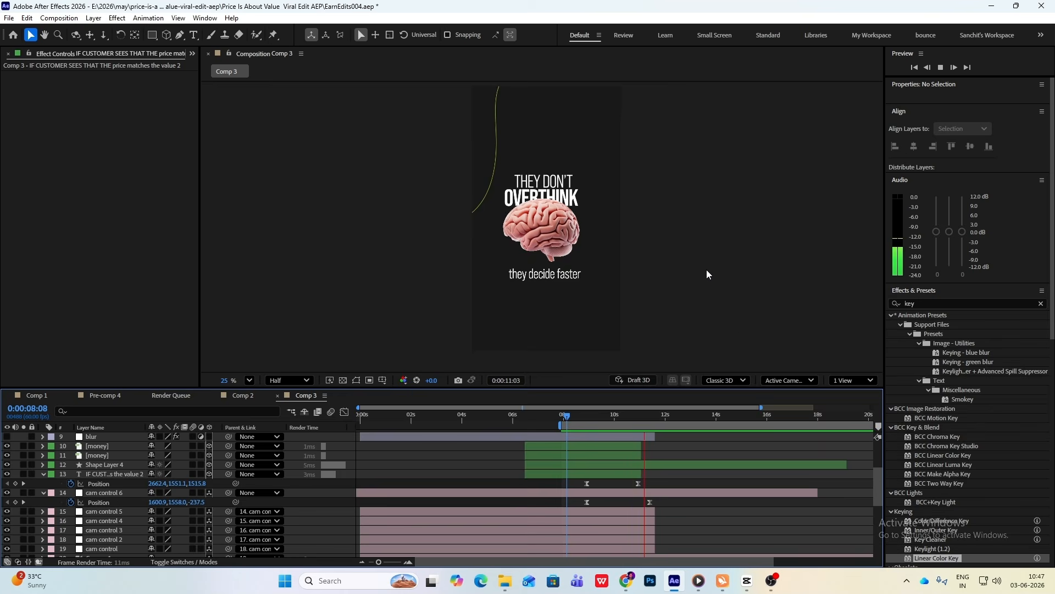
- Compare the end of the brain scene around 0:00:11:30 with the CapCut reference
left_click(746, 580)
left_click_drag(229, 407, 235, 409)
left_click(749, 583)
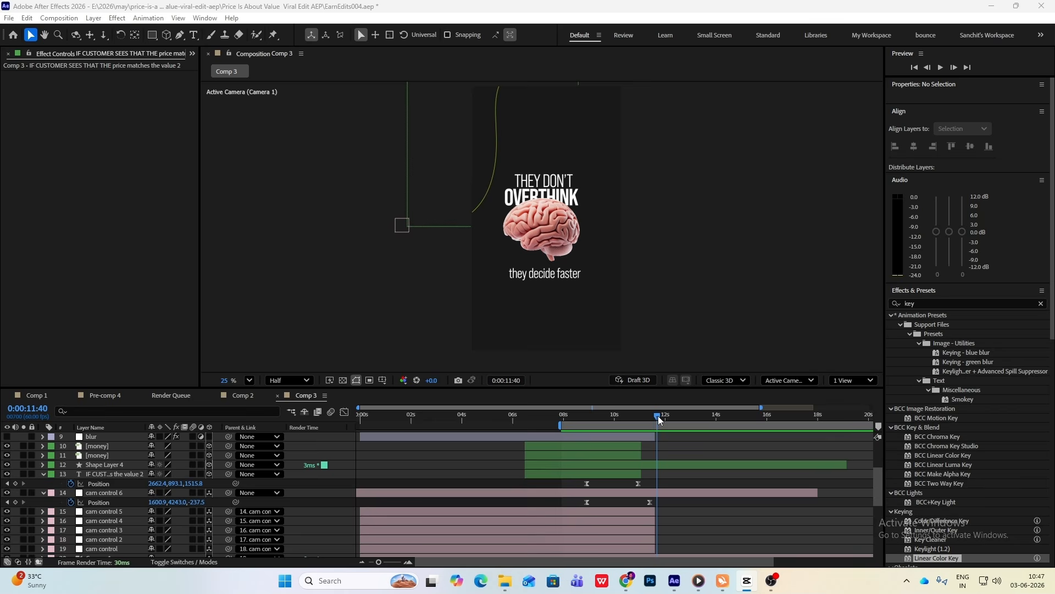
scroll(649, 457, "up", 3)
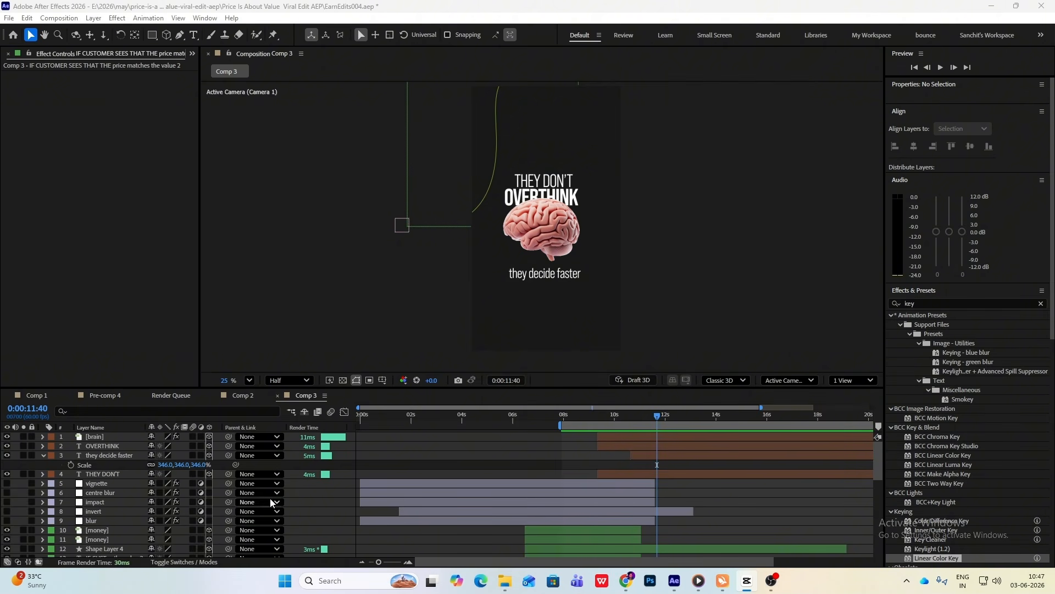
left_click_drag(658, 419, 636, 428)
mouse_move(651, 427)
left_mouse_down()
mouse_move(628, 427)
mouse_move(652, 426)
left_mouse_up()
- Duplicate the "cam control 6" null and delete the copied Position keyframes from the duplicate
scroll(125, 488, "down", 4)
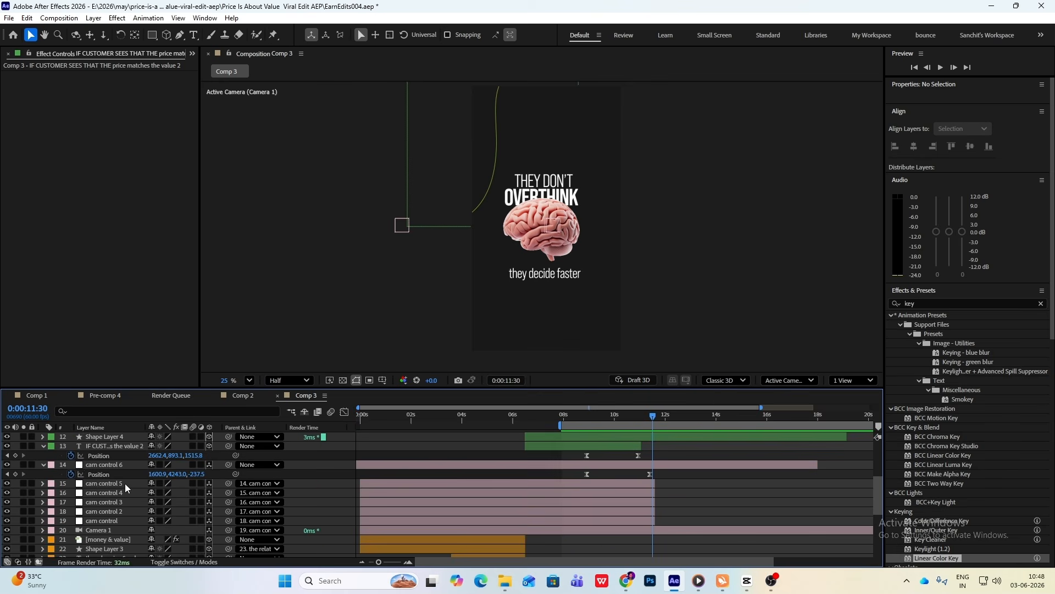
left_click(44, 446)
left_click(43, 455)
left_click(107, 456)
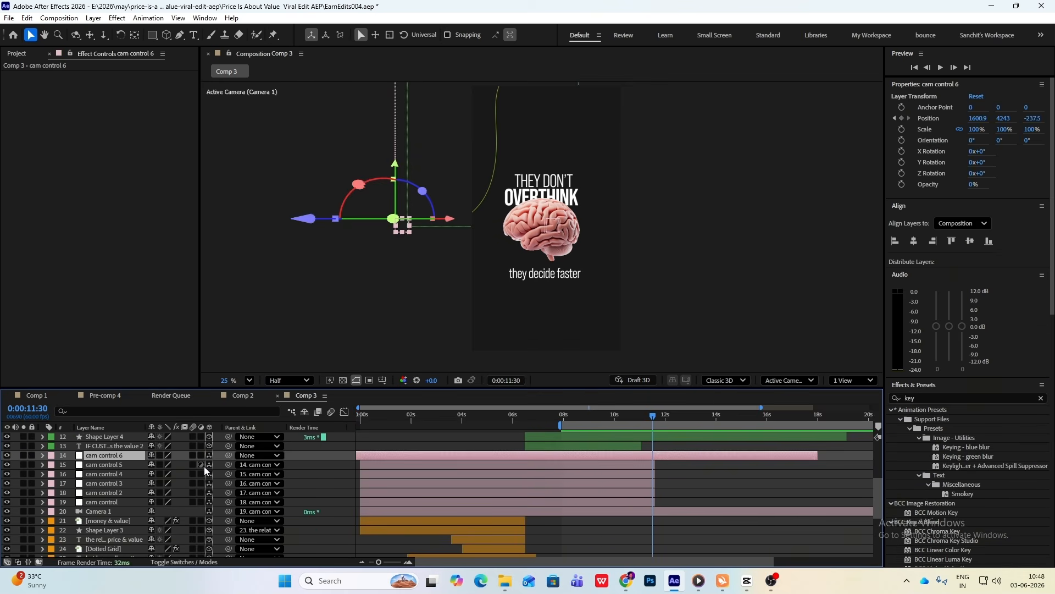
key("ctrl+d")
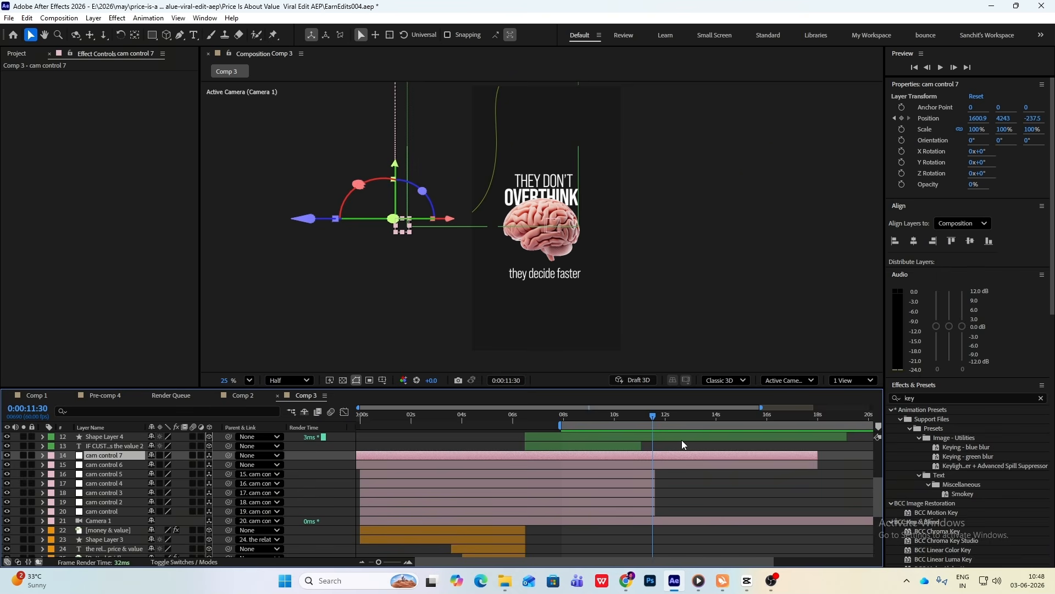
key("u")
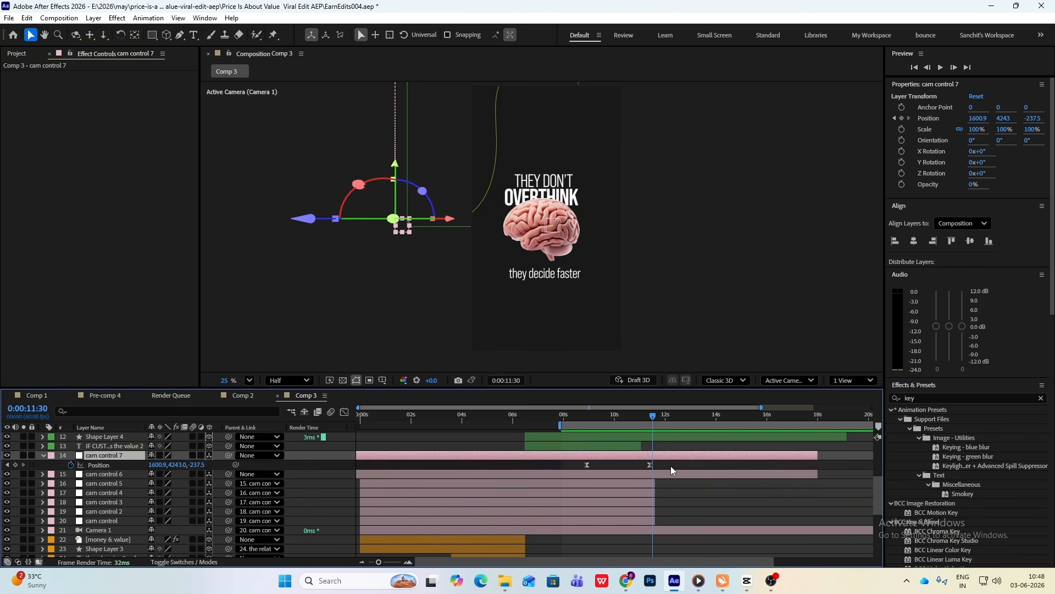
left_click_drag(665, 466, 553, 473)
key("Delete")
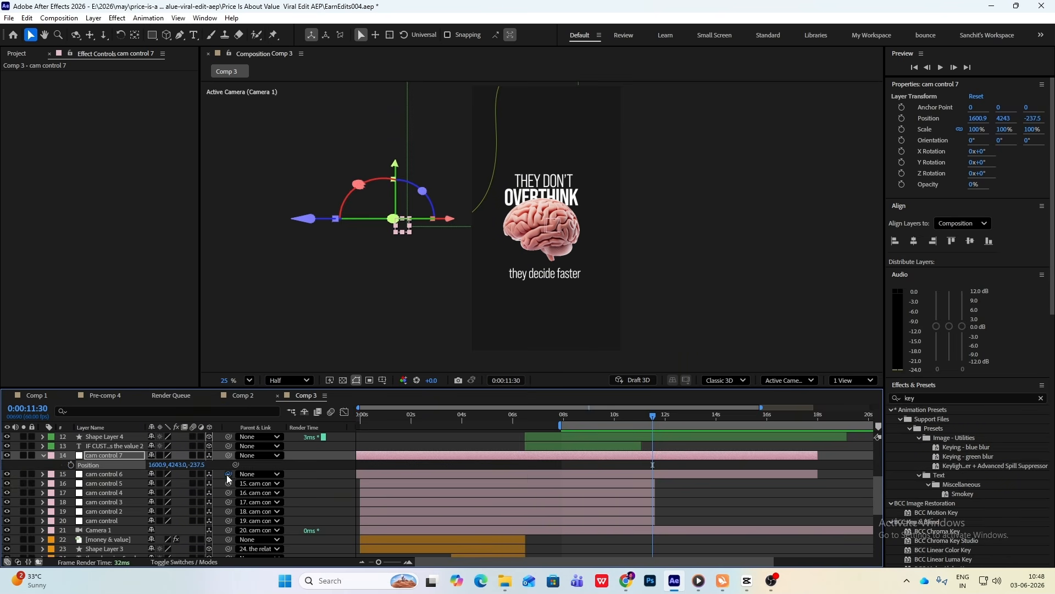
- Parent "cam control 6" to "cam control 7" and set a starting Position keyframe on "cam control 7" at 0:00:10:46
left_click_drag(229, 474, 420, 459)
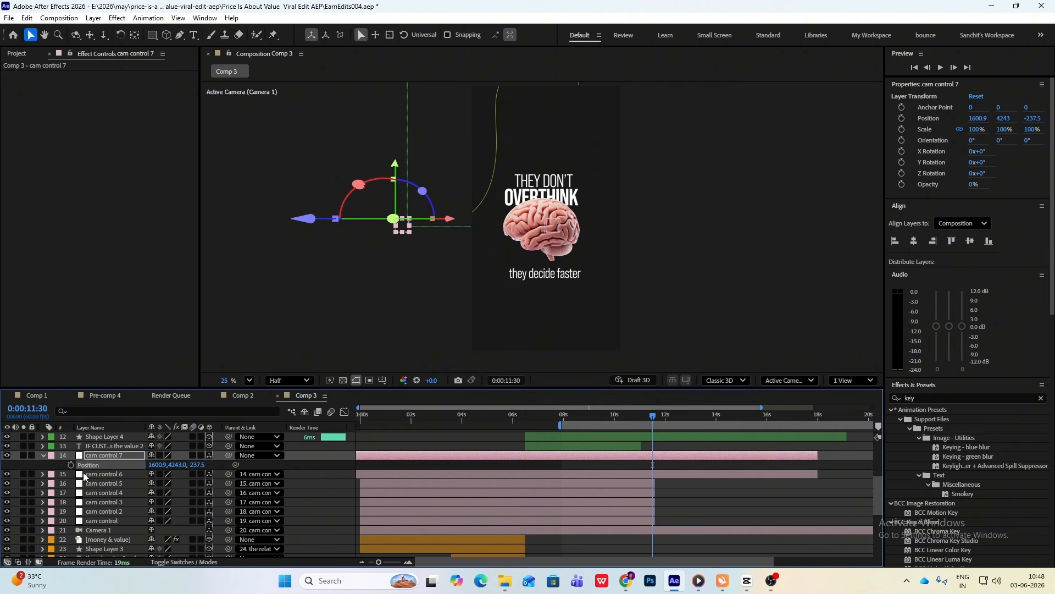
left_click(71, 465)
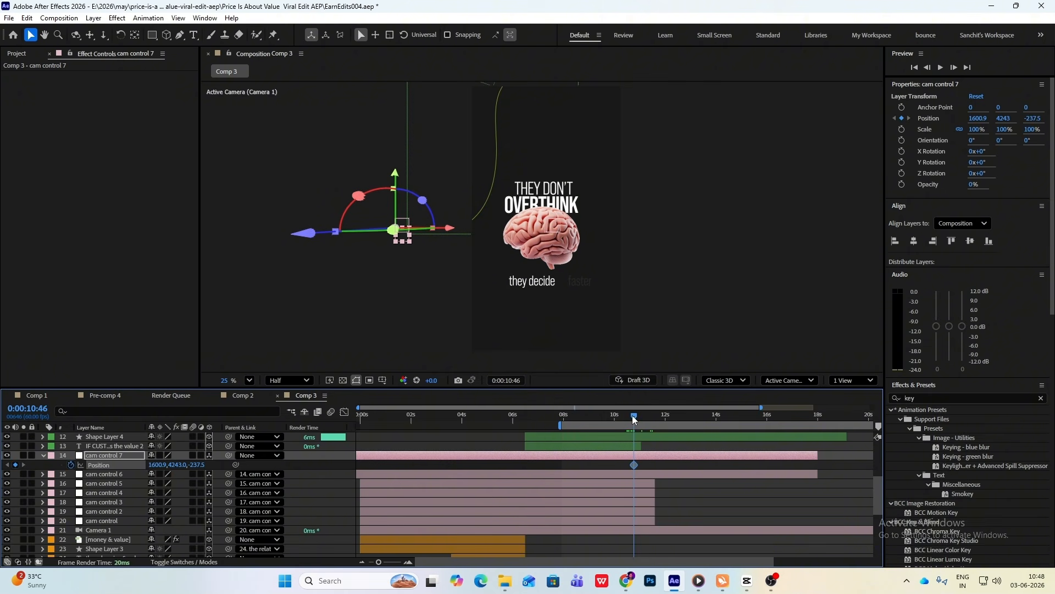
- Add an ending Position keyframe with a changed Z value on "cam control 7" at 0:00:13:48 and preview the camera move
left_click_drag(634, 419, 711, 421)
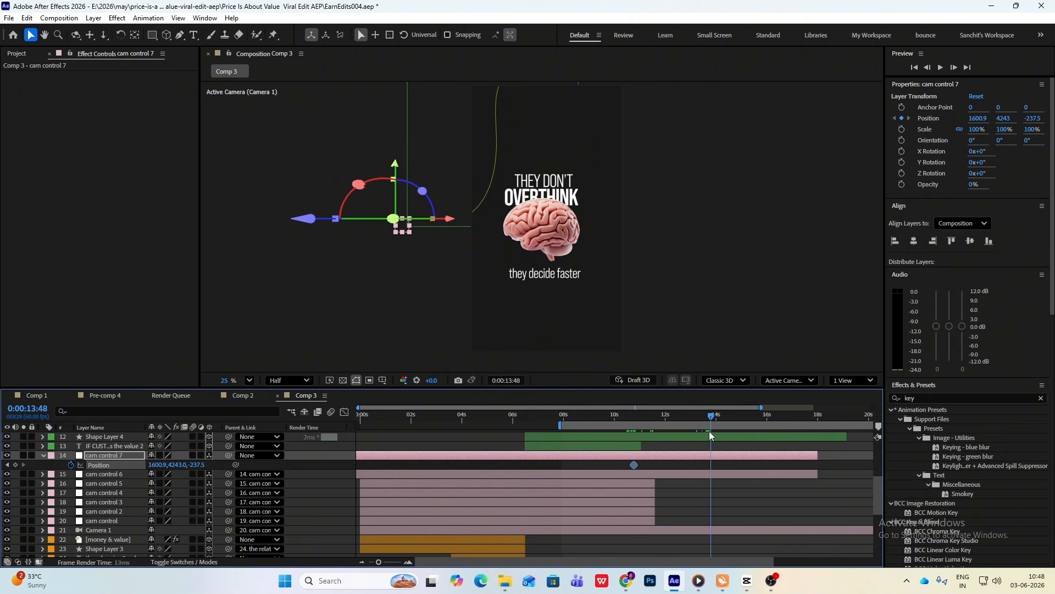
left_click_drag(196, 465, 275, 482)
left_click(622, 420)
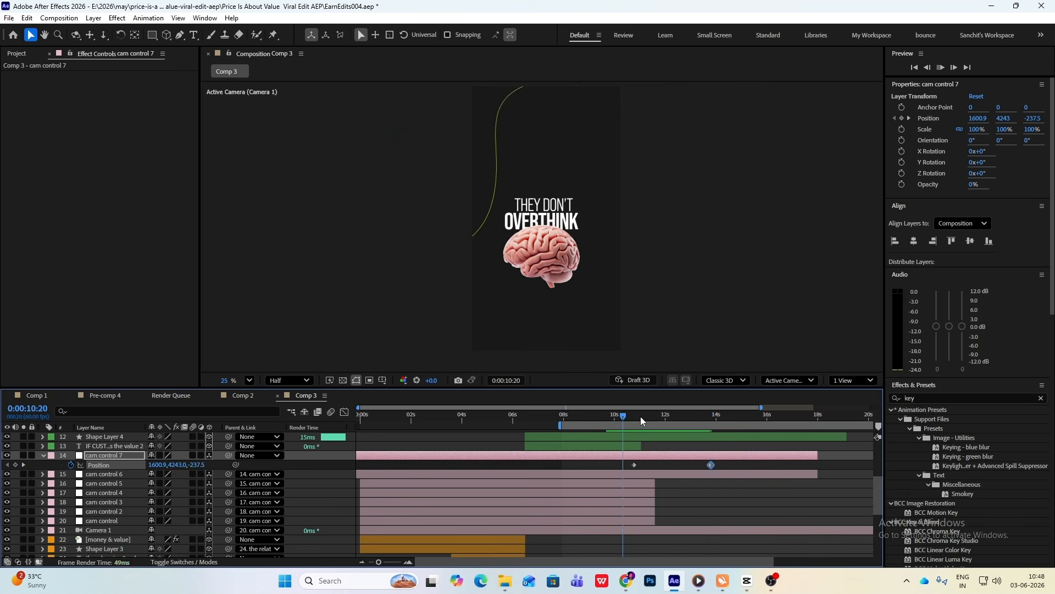
key("space")
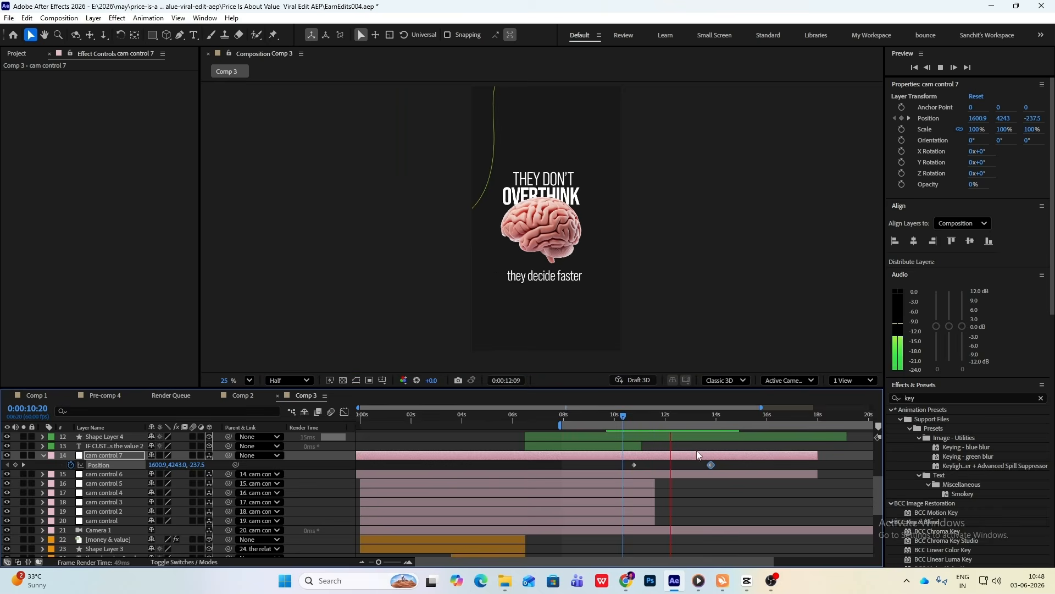
key("space")
- Trim the ends of the brain, "OVERTHINK", "they decide faster" and "THEY DON'T" layers to 0:00:11:47
scroll(666, 456, "up", 4)
scroll(666, 456, "down", 2)
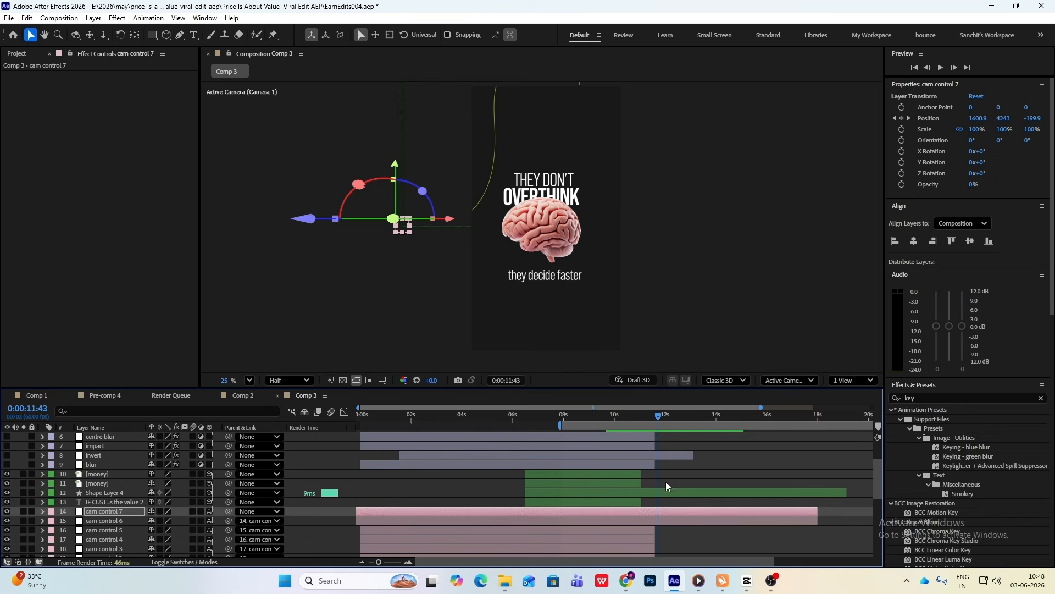
scroll(666, 473, "up", 2)
left_click(667, 438)
left_click(666, 447, "shift")
left_click(665, 454, "shift")
left_click(668, 474, "shift")
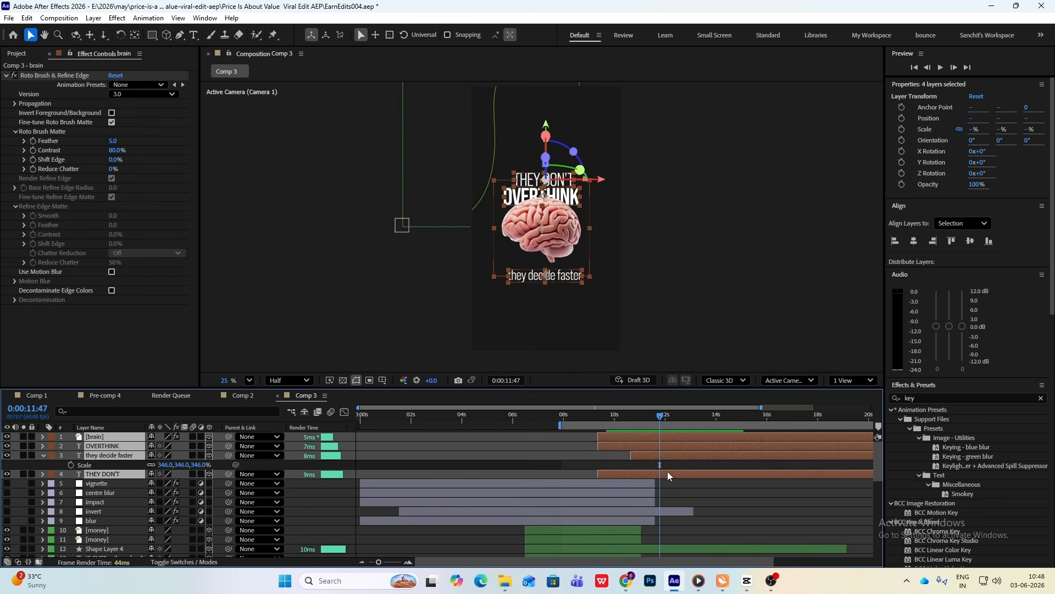
key("alt+]")
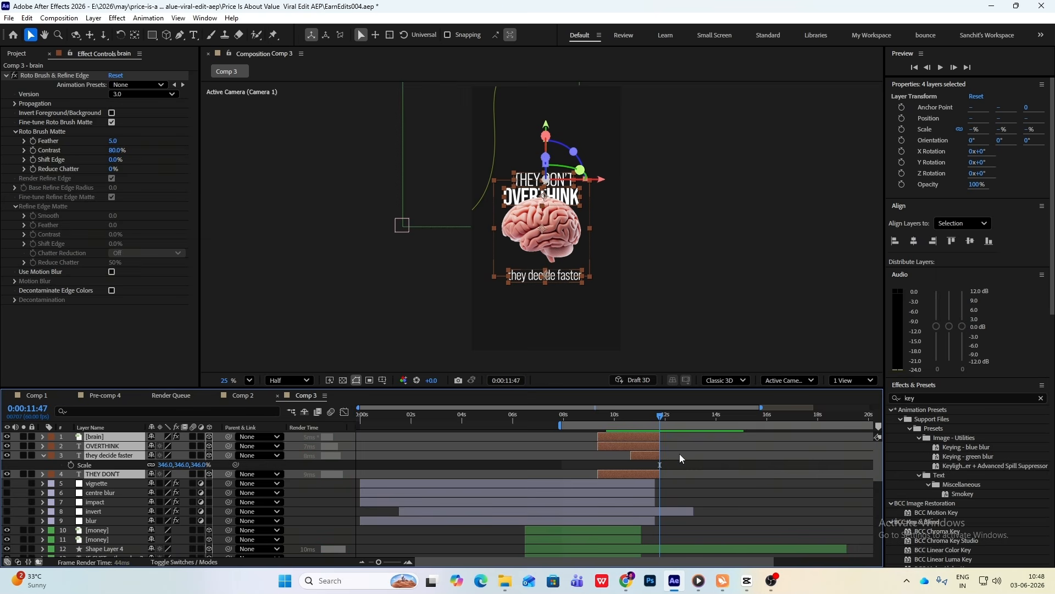
- Review the next text scene in the CapCut reference up to about 0:00:13:14
scroll(685, 463, "down", 2)
scroll(679, 468, "up", 2)
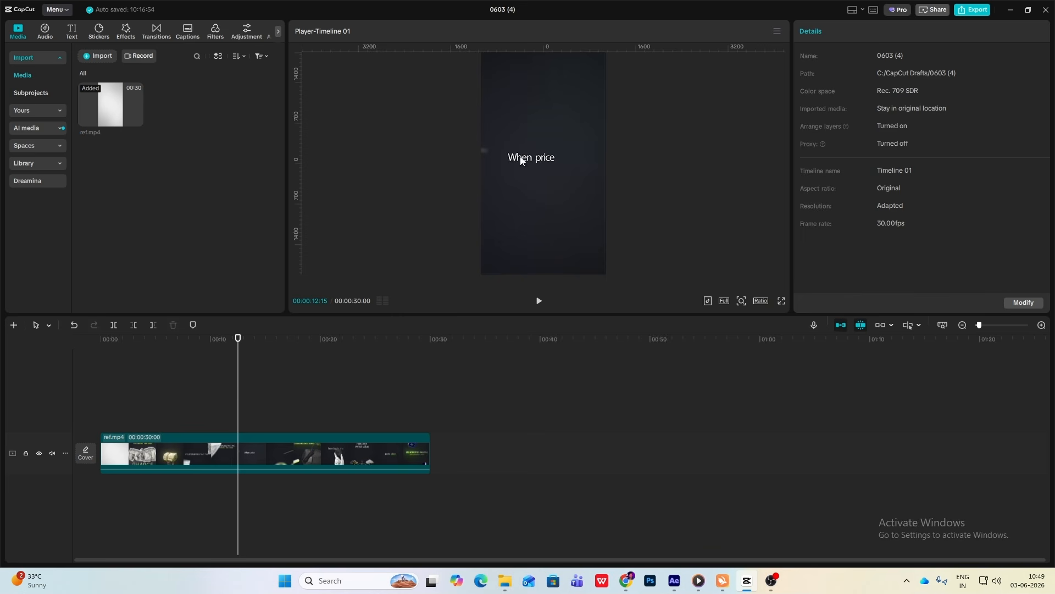
left_click_drag(237, 377, 248, 385)
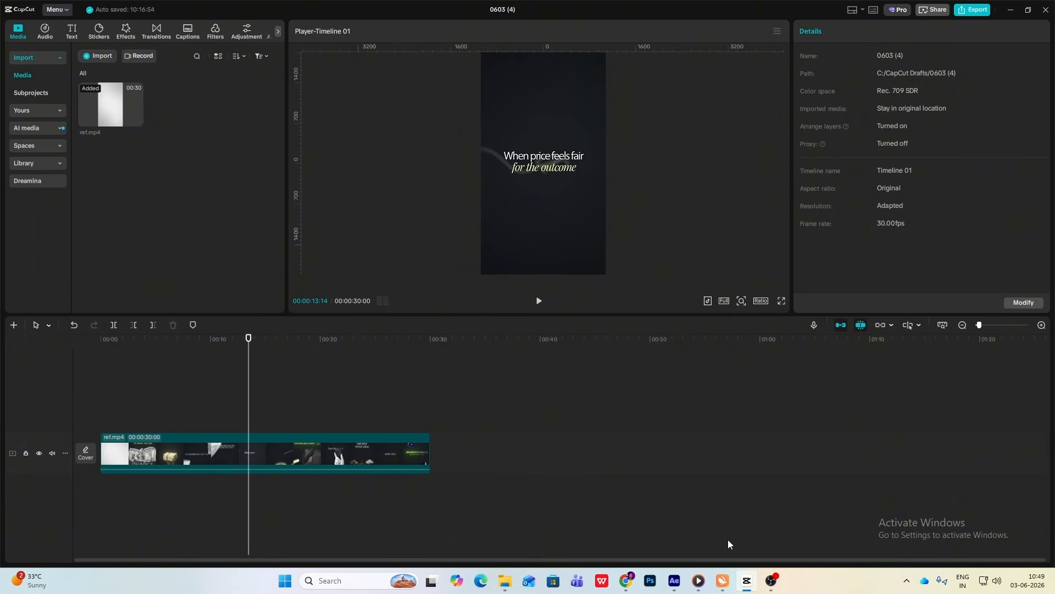
left_click(747, 580)
- Copy the "the relationship between price & value" text layer and place the copy to start at about 0:00:11:46
left_click_drag(516, 418, 361, 437)
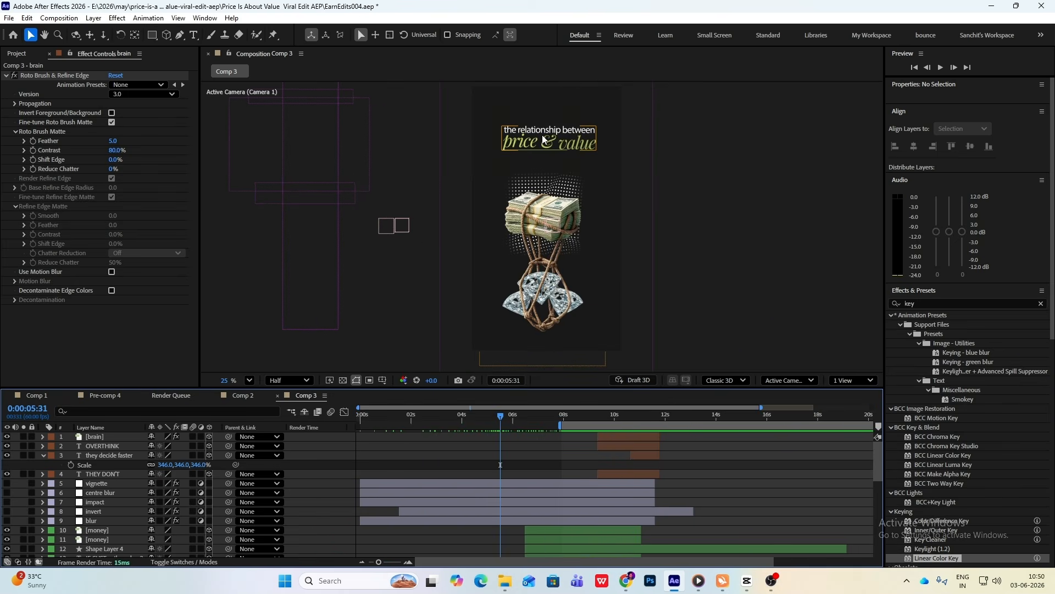
left_click(747, 583)
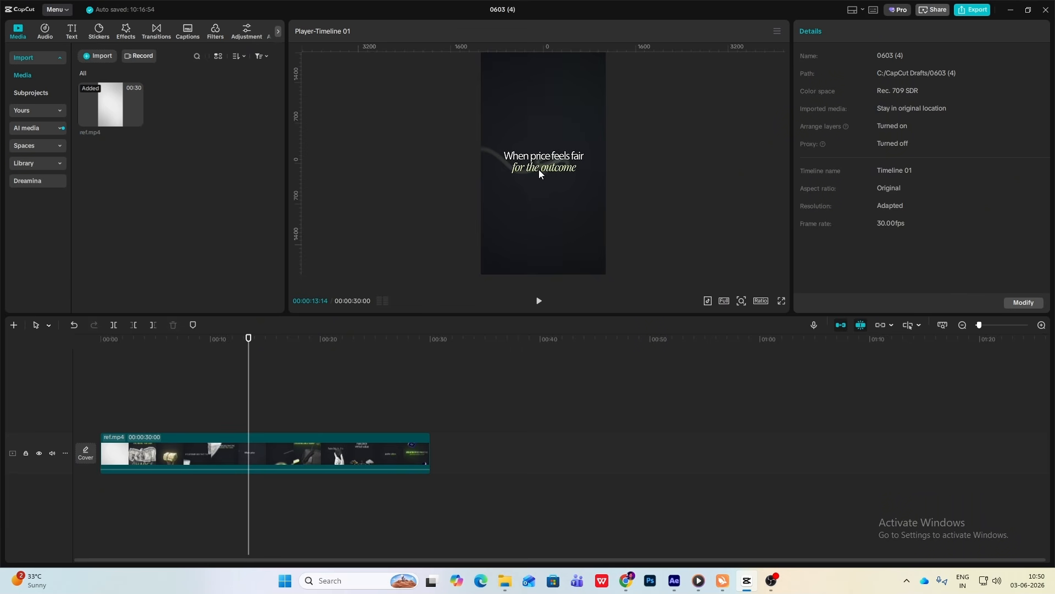
left_click(747, 586)
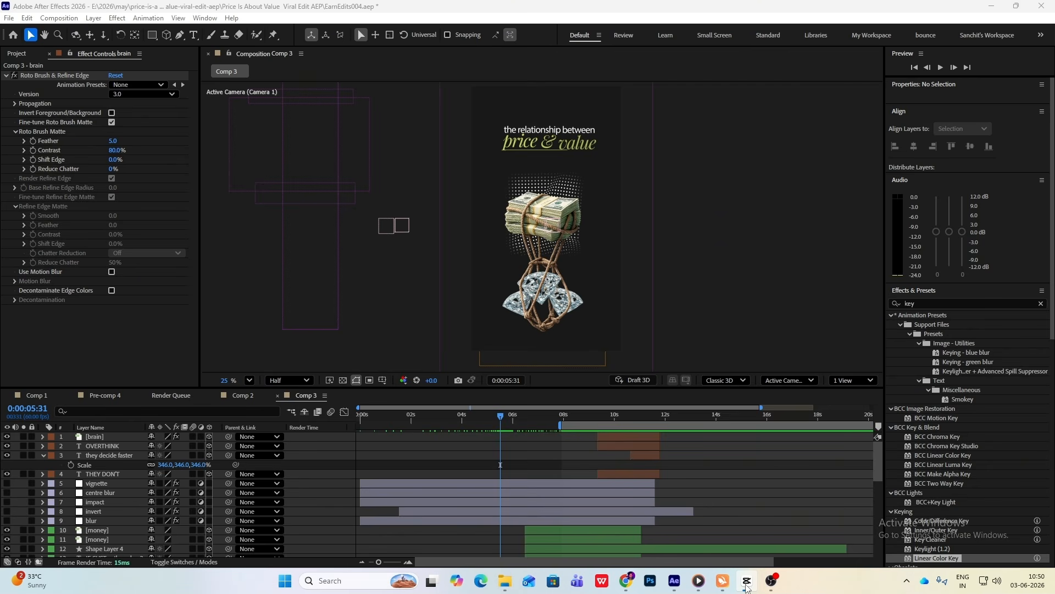
left_click(549, 137)
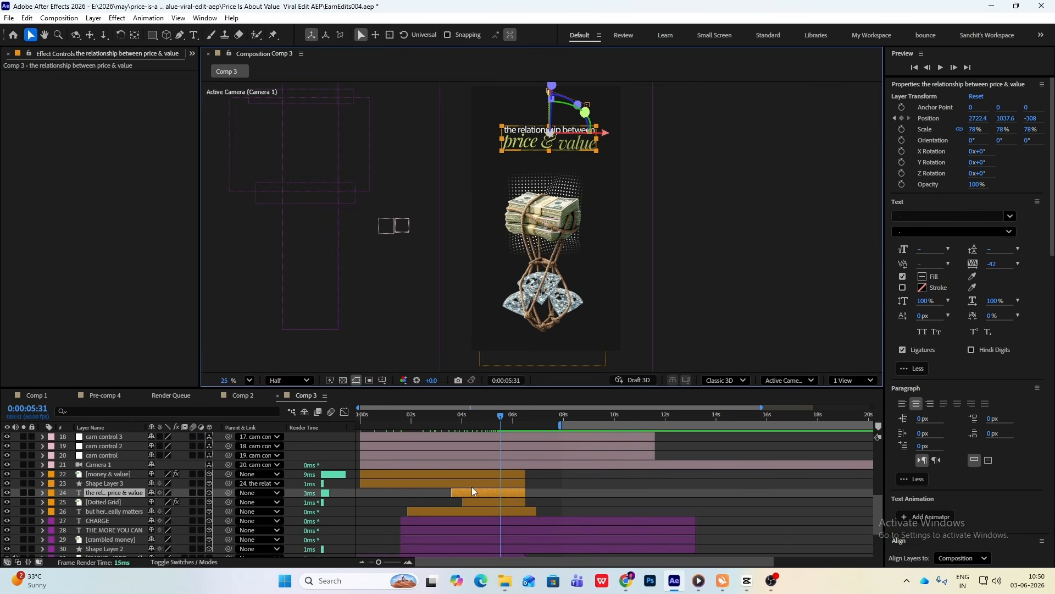
scroll(548, 483, "up", 6)
left_click_drag(500, 418, 659, 427)
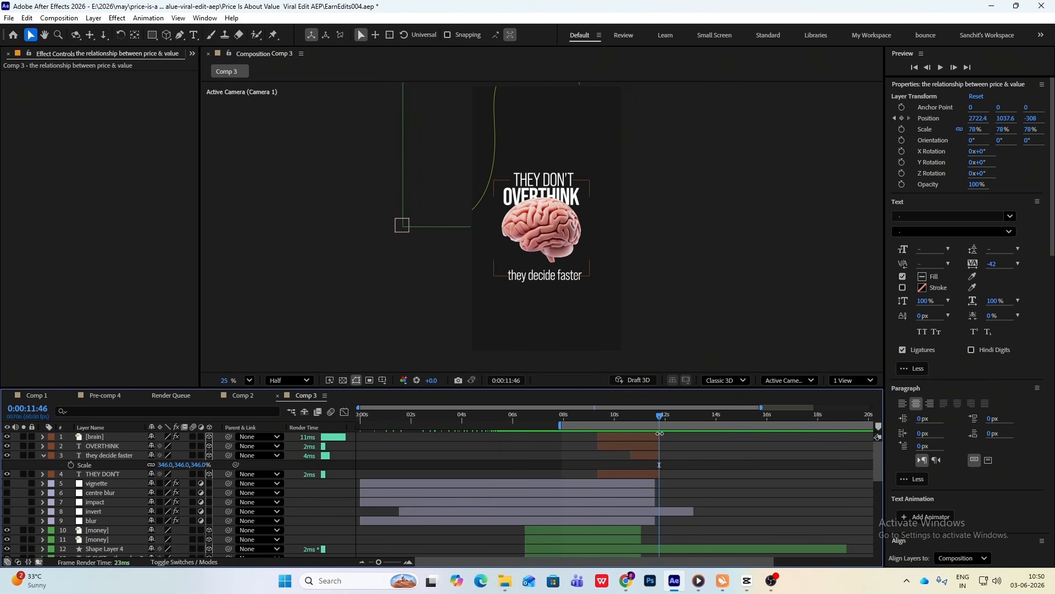
left_click(638, 465)
key("ctrl+v")
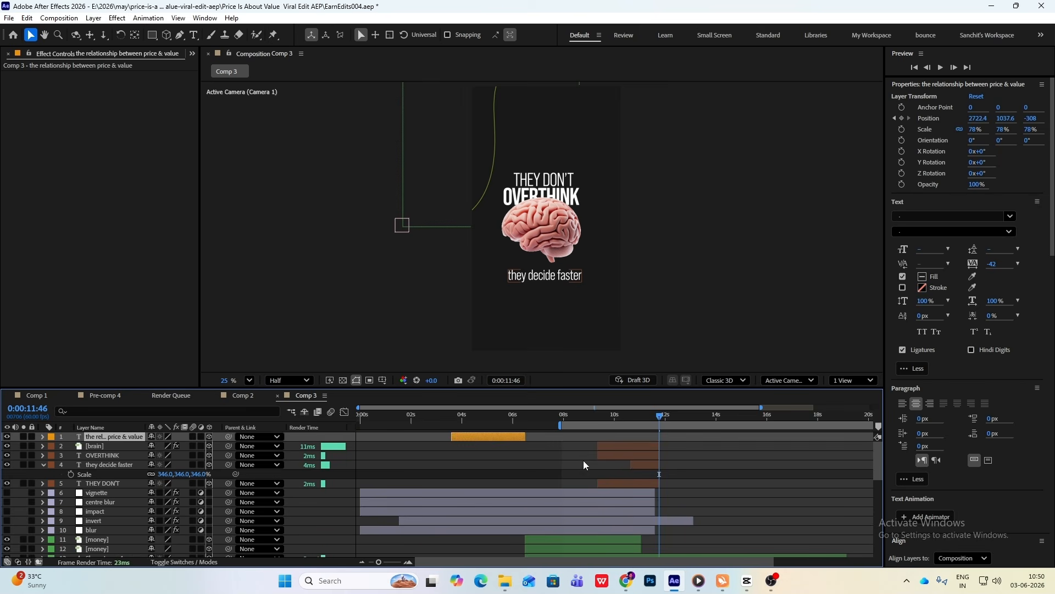
left_click_drag(484, 436, 687, 436)
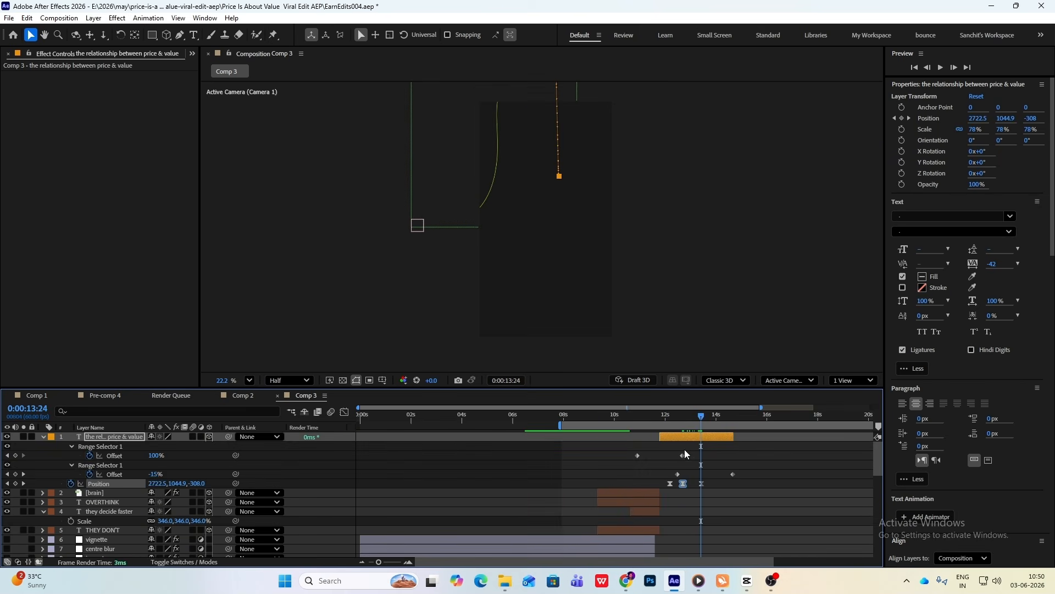
- Delete the copied text's Position keyframes and place it in the camera frame at about 2670.8, 4046.2, -308, checking against CapCut
left_click_drag(695, 482, 657, 487)
key("Delete")
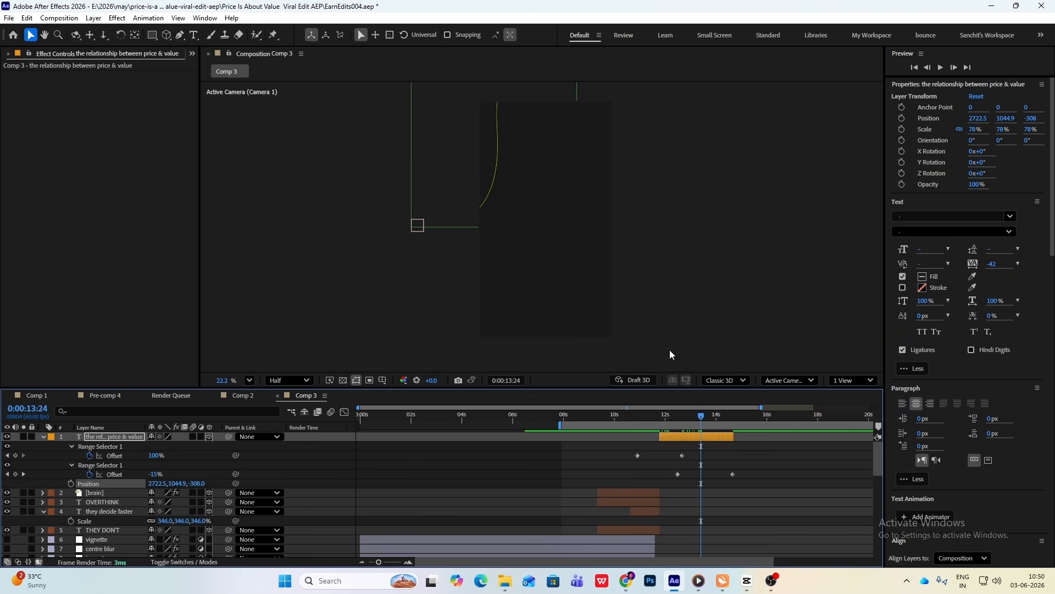
scroll(569, 183, "down", 6)
scroll(569, 183, "down", 4)
left_click_drag(546, 142, 541, 220)
scroll(556, 250, "up", 6)
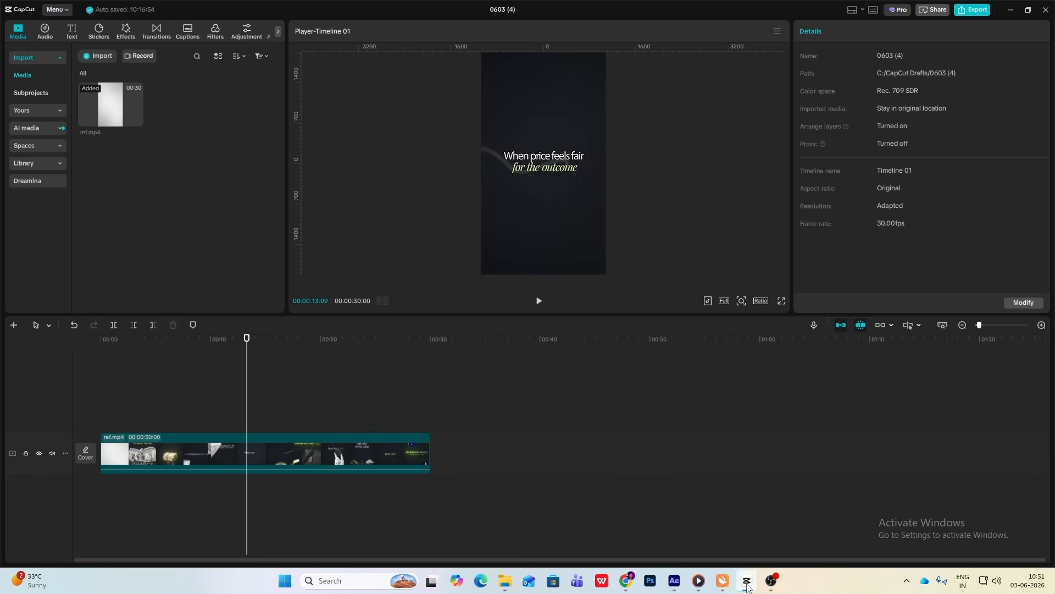
left_click(746, 583)
- Set the Position in the copied text's Animator 2 to 34, 0 and preview the text reveal
left_click_drag(709, 421, 694, 420)
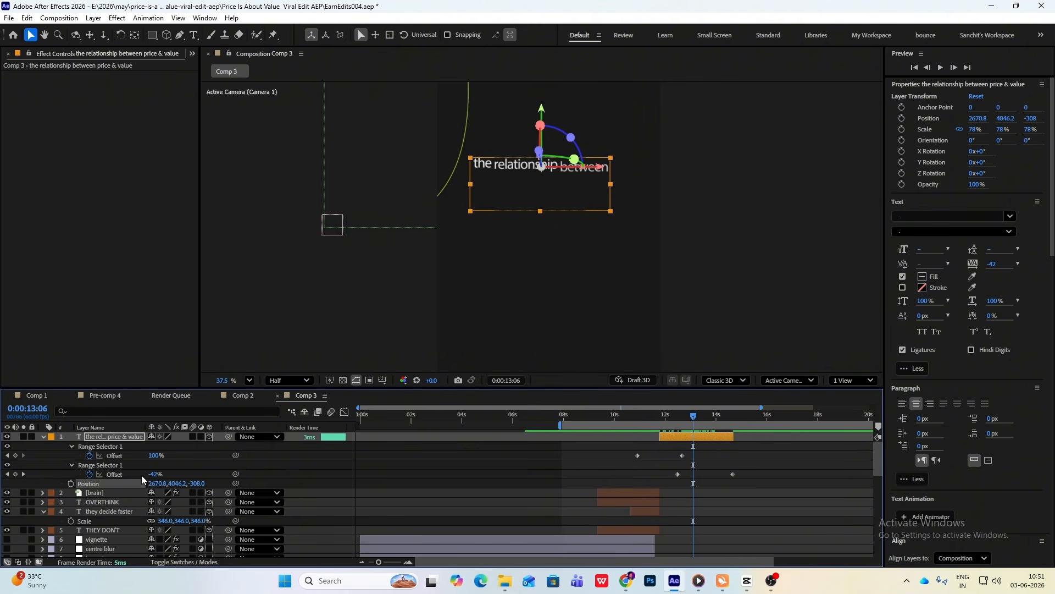
left_click(44, 437)
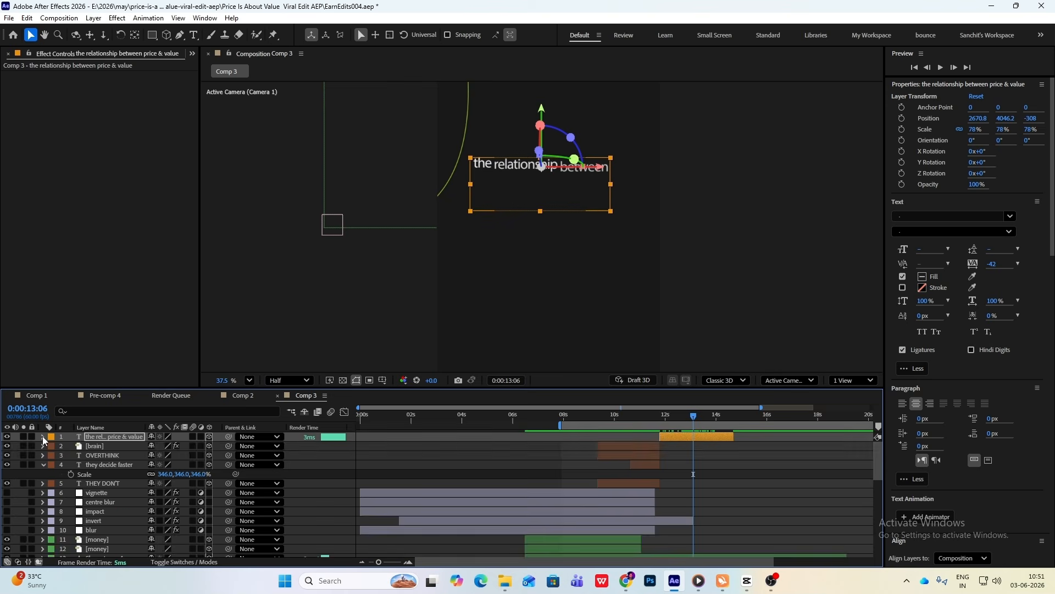
left_click(43, 436)
scroll(85, 463, "down", 1)
scroll(116, 470, "down", 3)
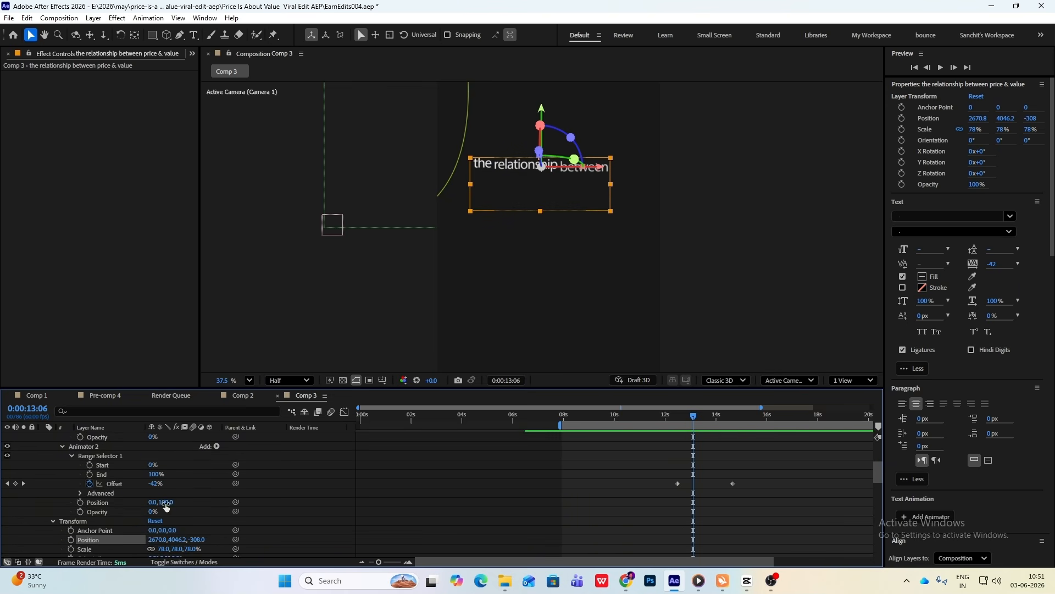
left_click(166, 502)
type("0")
left_click(213, 491)
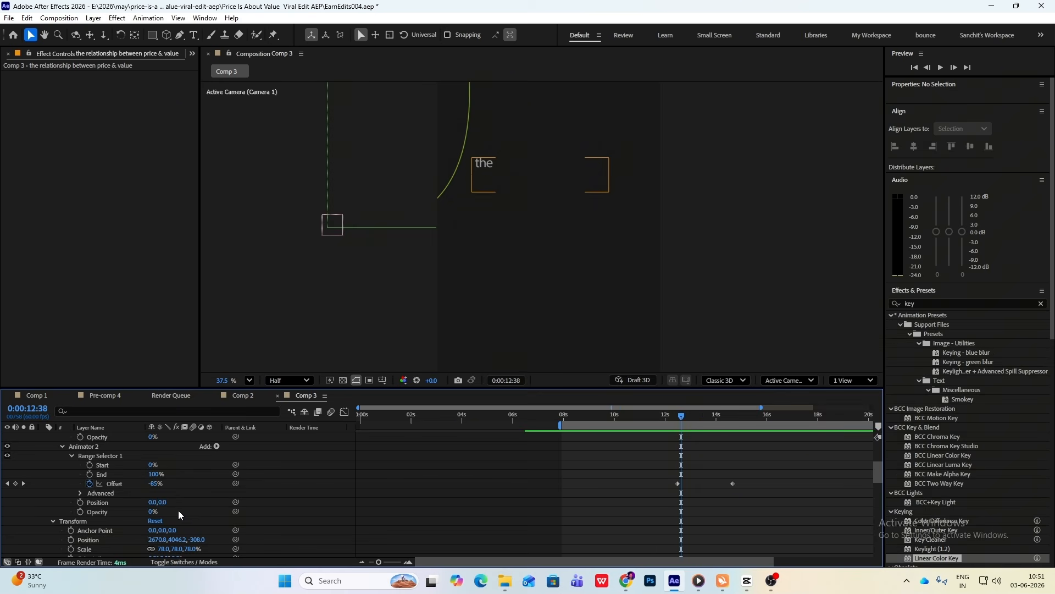
left_click_drag(153, 502, 172, 509)
left_click_drag(691, 421, 680, 440)
key("space")
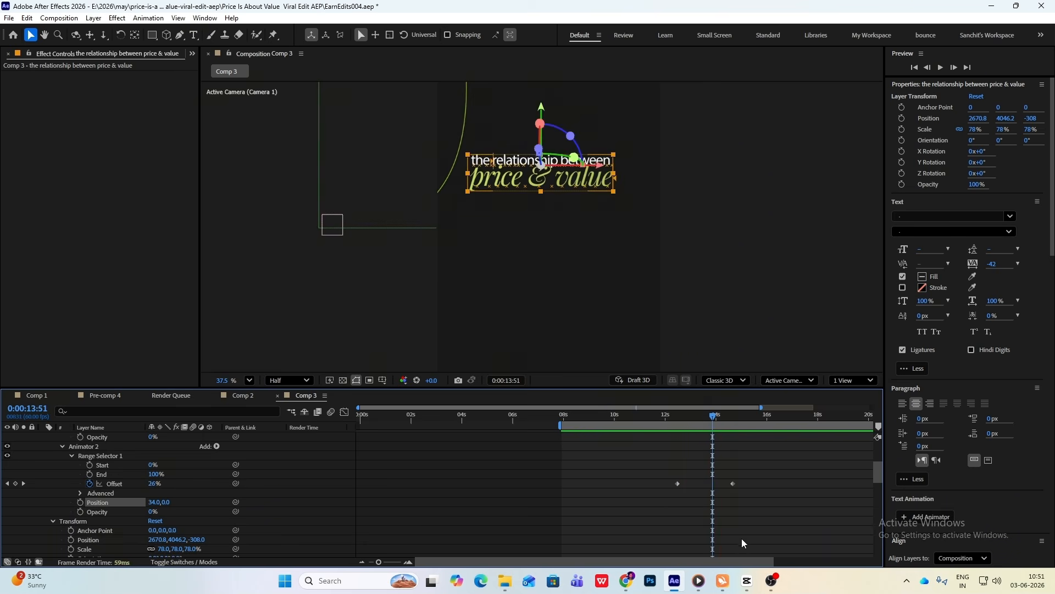
- Replace the copied text with "When price feels fair" and "for the outcome" on two lines, following the CapCut reference
left_click(746, 580)
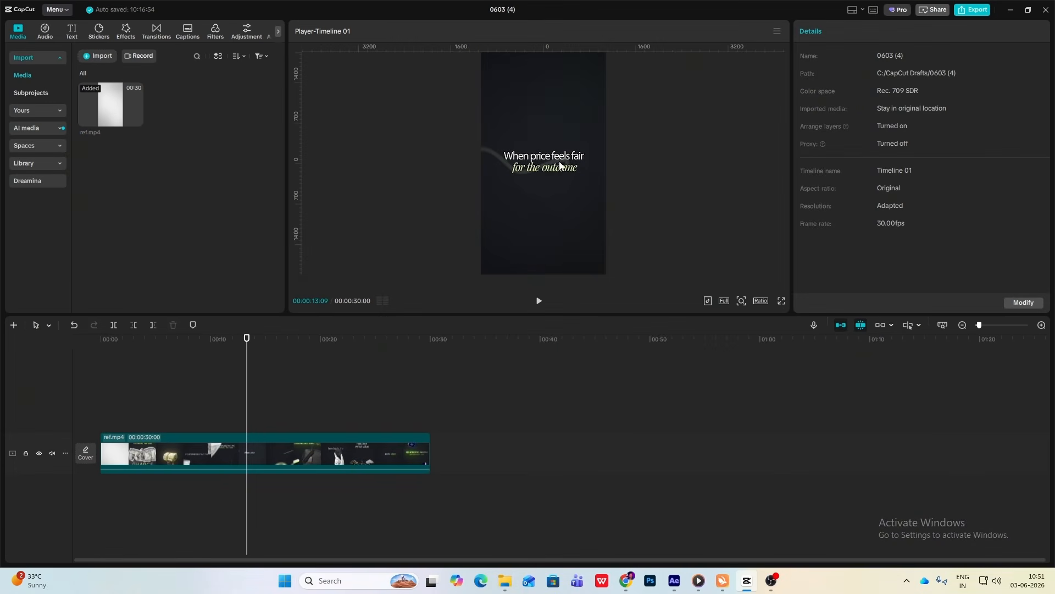
left_click(747, 581)
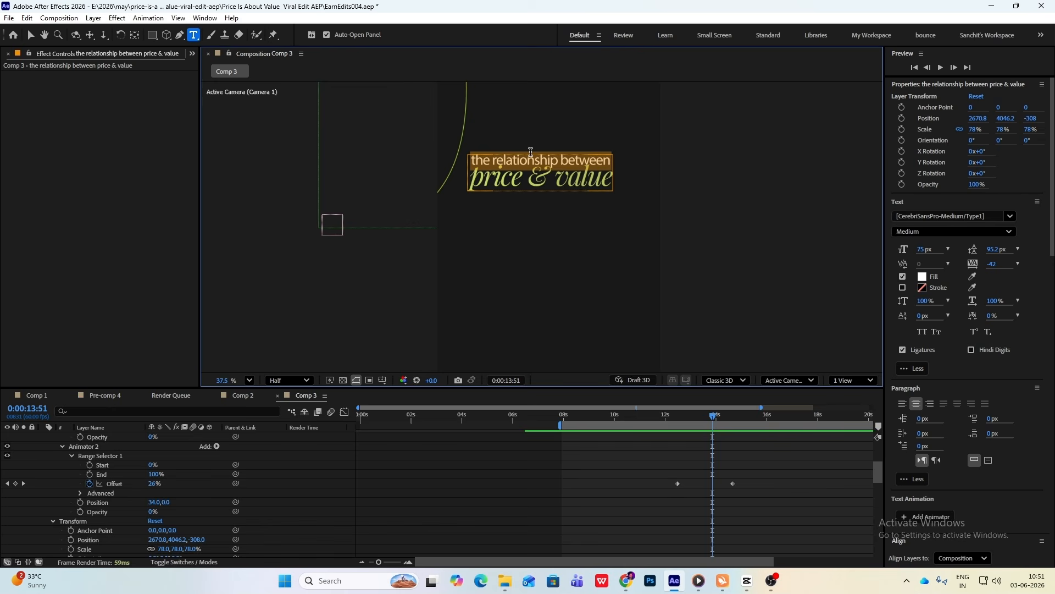
left_click_drag(625, 178, 443, 182)
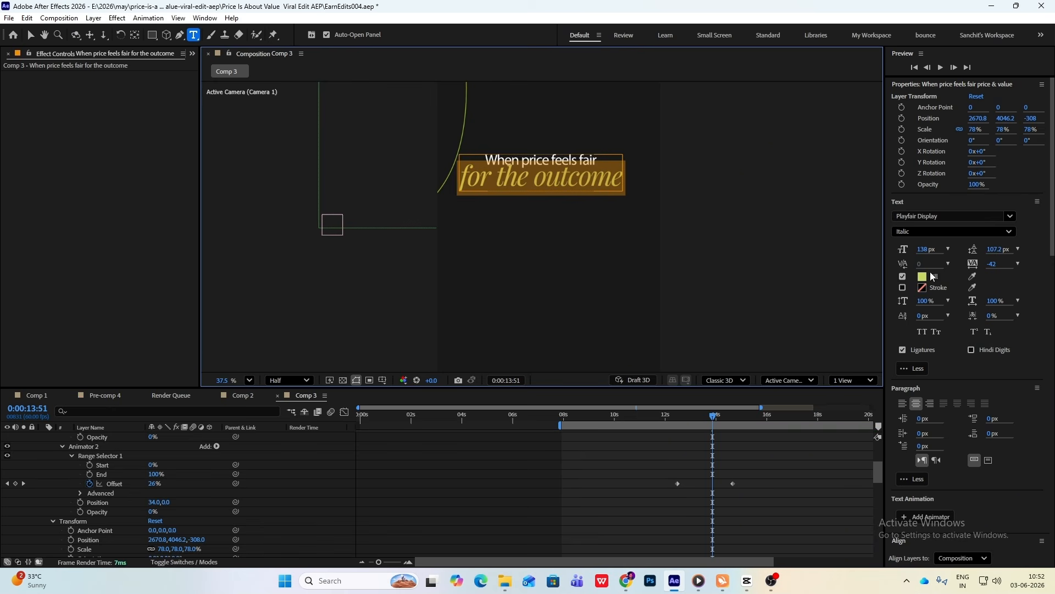
- Set the "for the outcome" line to a 94 px font size with 94.2 px leading
left_click_drag(929, 250, 904, 251)
key("ctrl+a")
left_click_drag(603, 184, 489, 181)
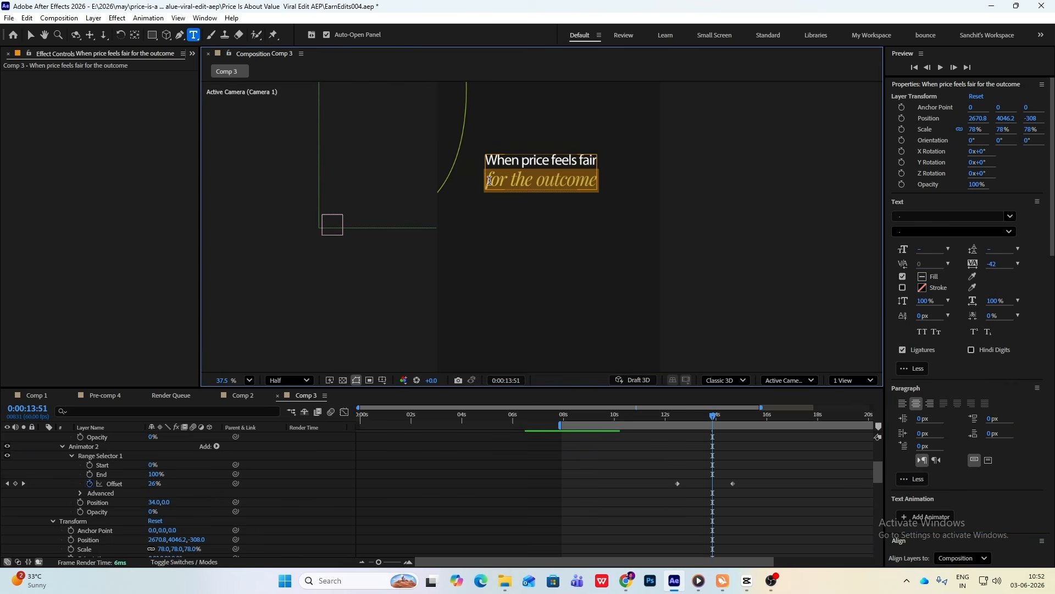
left_click_drag(1004, 252, 995, 250)
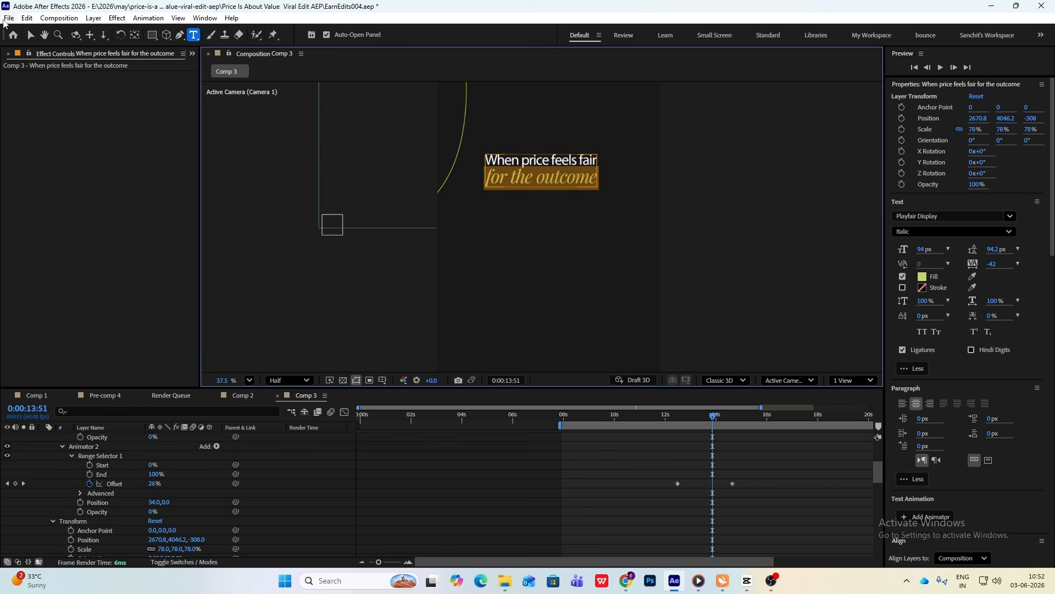
left_click(30, 35)
left_click(748, 162)
scroll(592, 187, "down", 3)
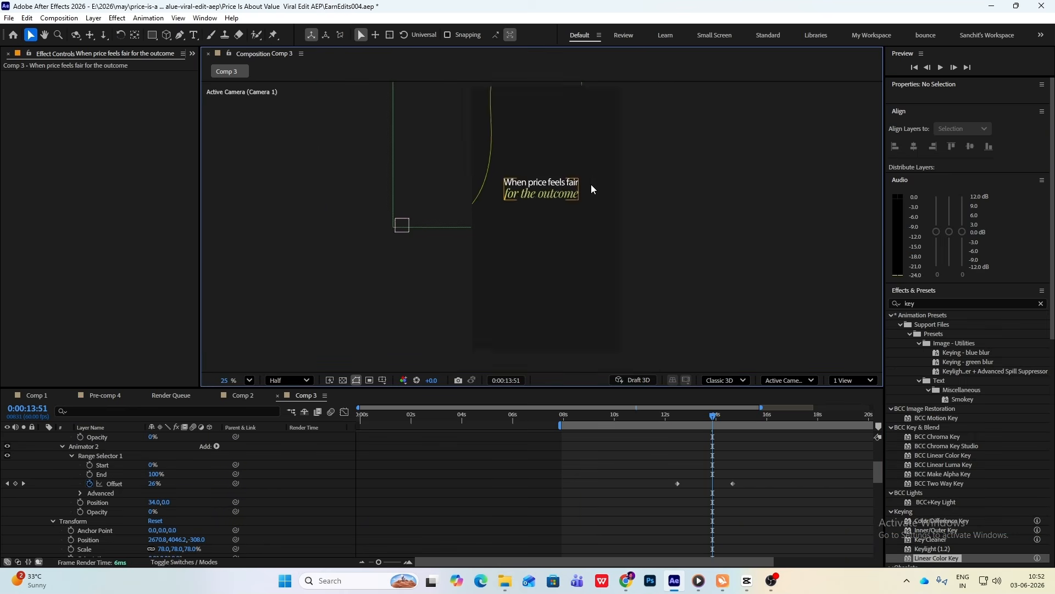
- Trim the end of the curved line in Shape Layer 4 to 0:00:11:48 and check the scene against the CapCut reference
mouse_move(709, 418)
left_mouse_down()
mouse_move(678, 419)
mouse_move(705, 419)
left_mouse_up()
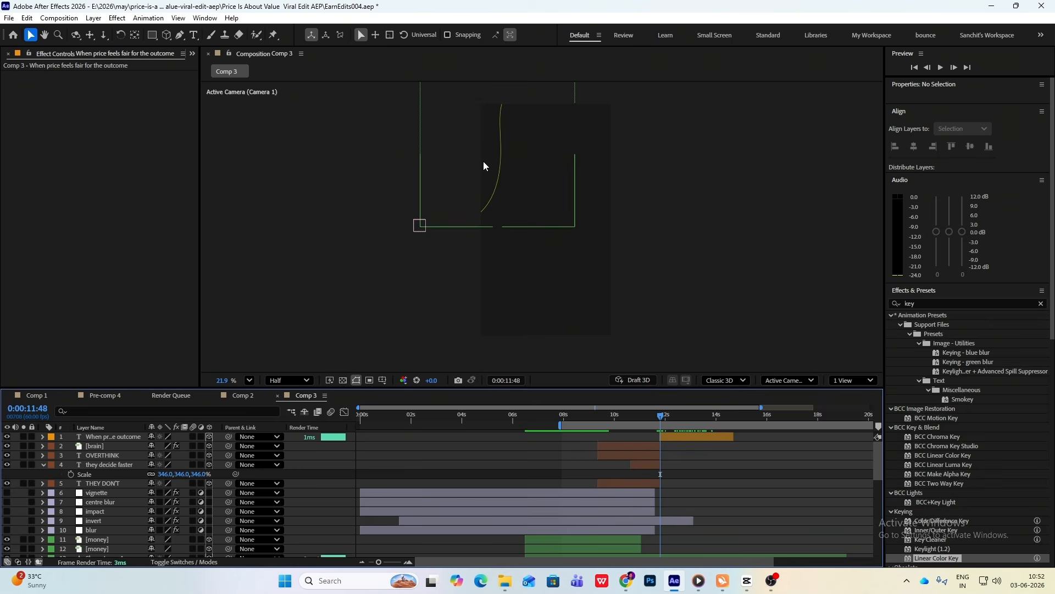
left_click(483, 166)
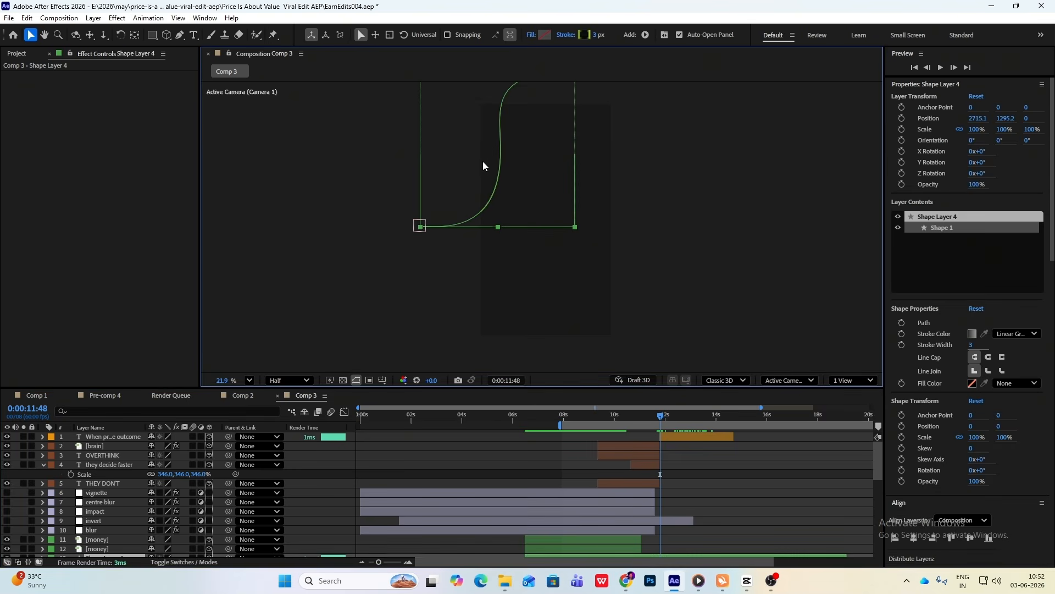
scroll(661, 493, "down", 4)
scroll(661, 494, "up", 4)
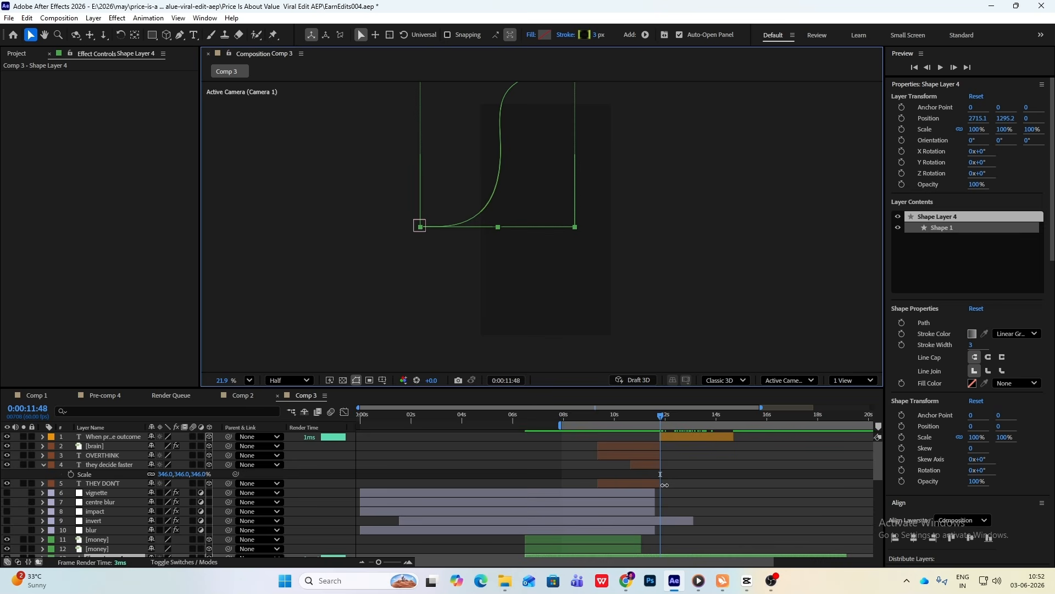
scroll(665, 485, "up", 5)
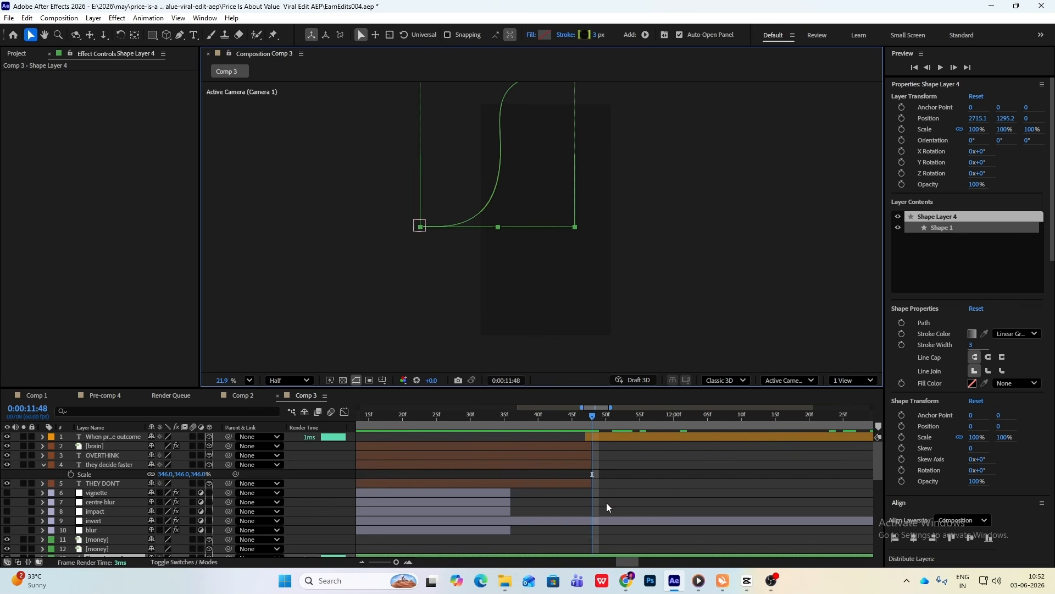
scroll(608, 502, "down", 6)
scroll(609, 506, "up", 4)
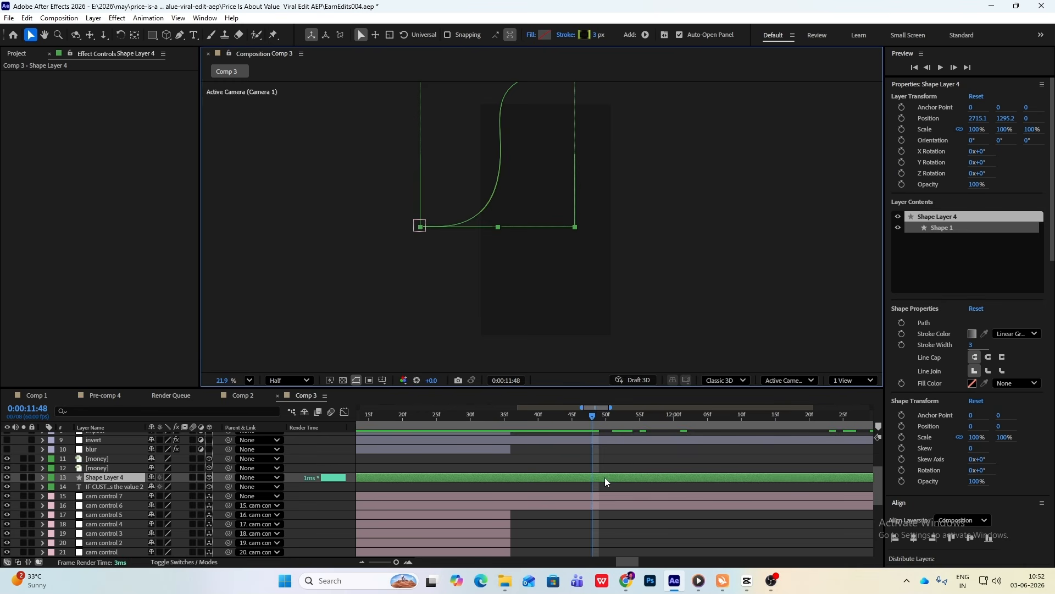
key("alt+]")
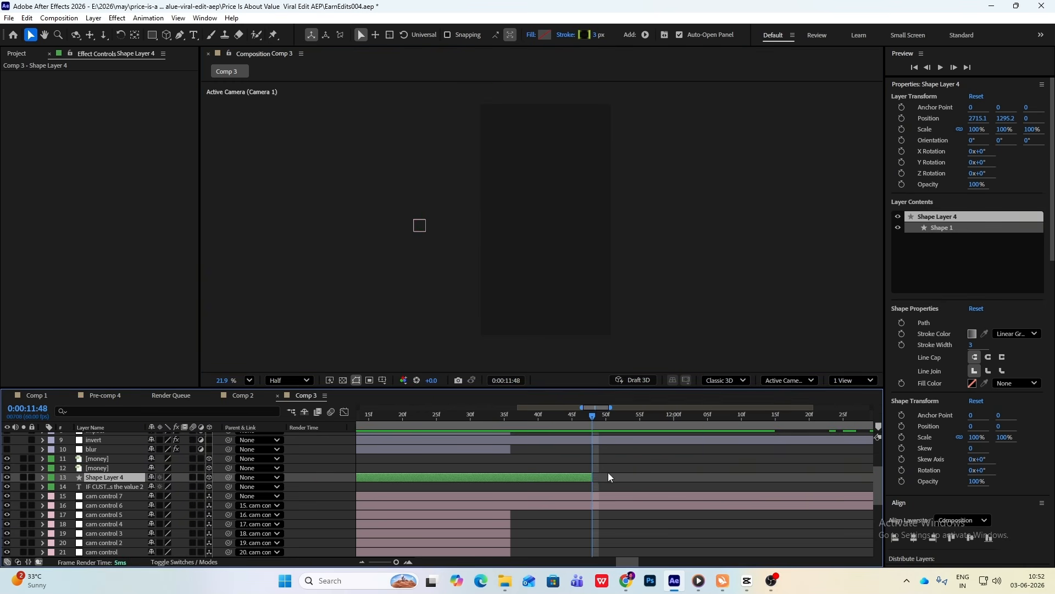
left_click(746, 582)
left_click(746, 583)
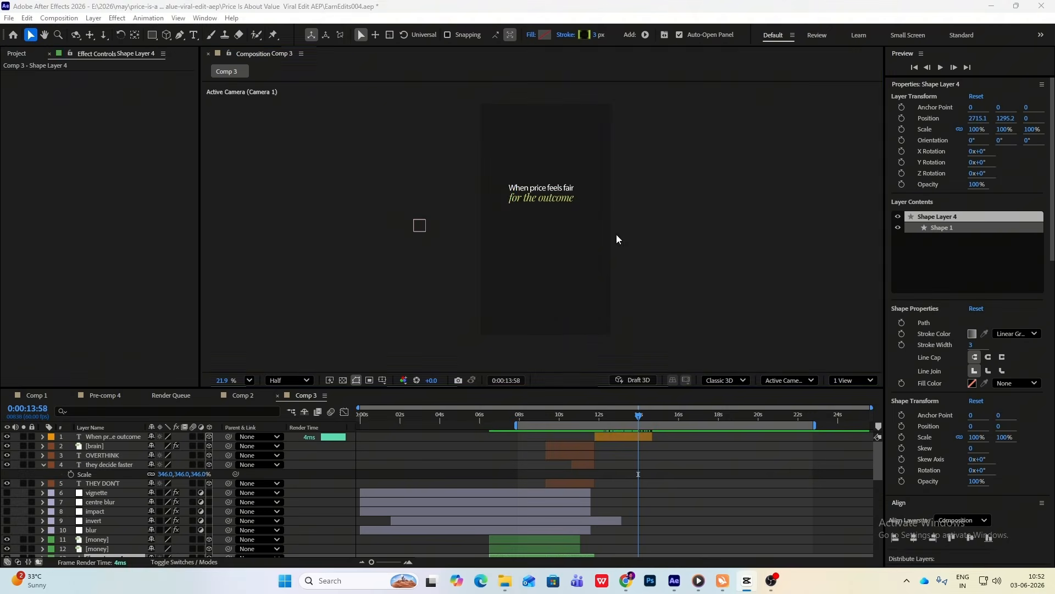
- Move the "When price feels fair for the outcome" text lower in the frame and shift its Range Selector Offset keyframes earlier
left_click(538, 196)
left_click_drag(539, 196, 547, 226)
left_click_drag(682, 454, 596, 459)
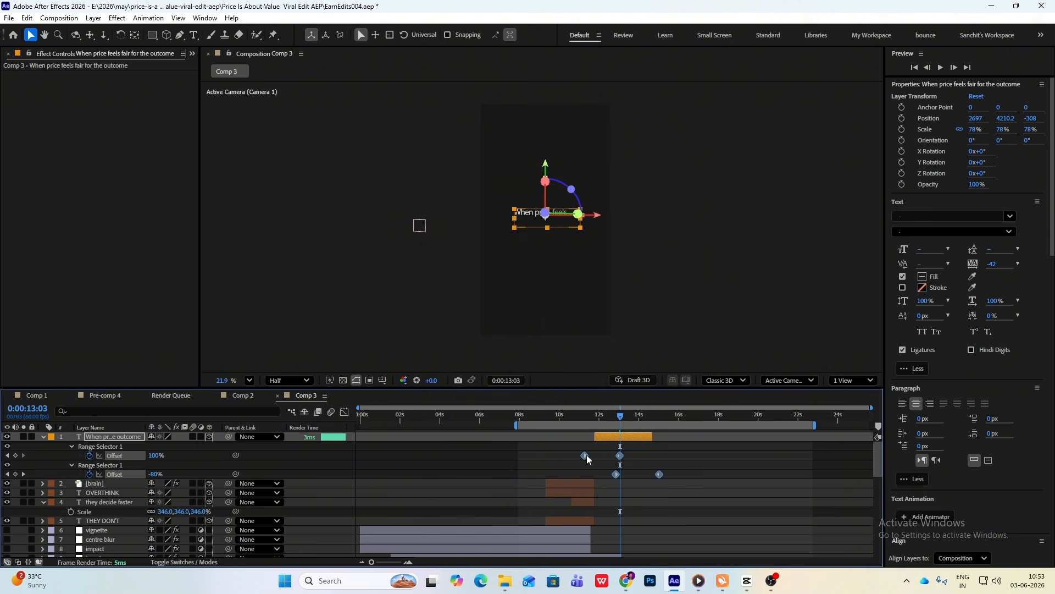
left_click(593, 420)
left_click_drag(593, 423, 616, 454)
left_click(621, 419)
key("space")
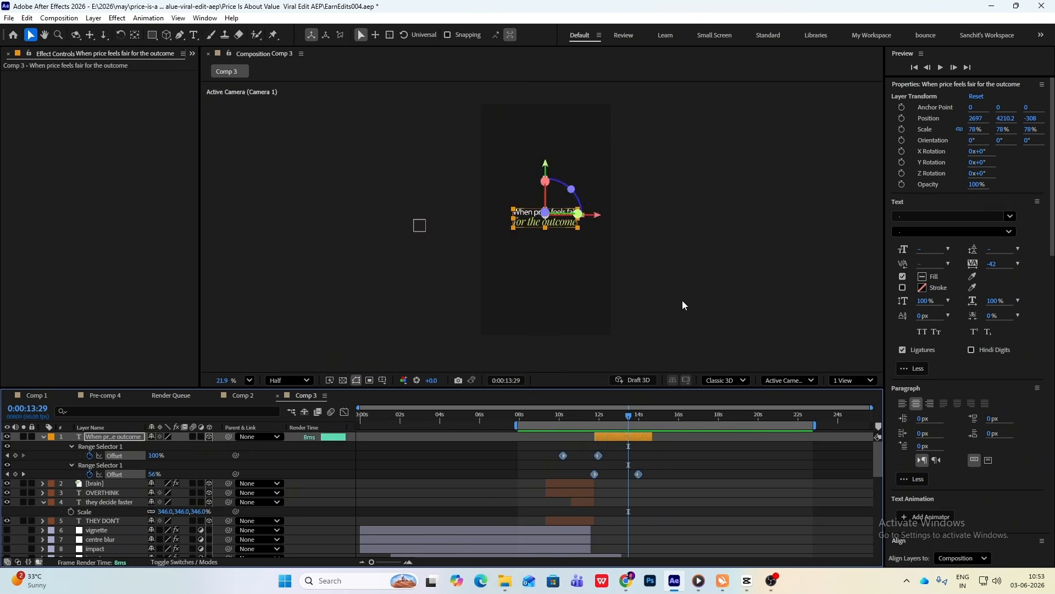
left_click(698, 281)
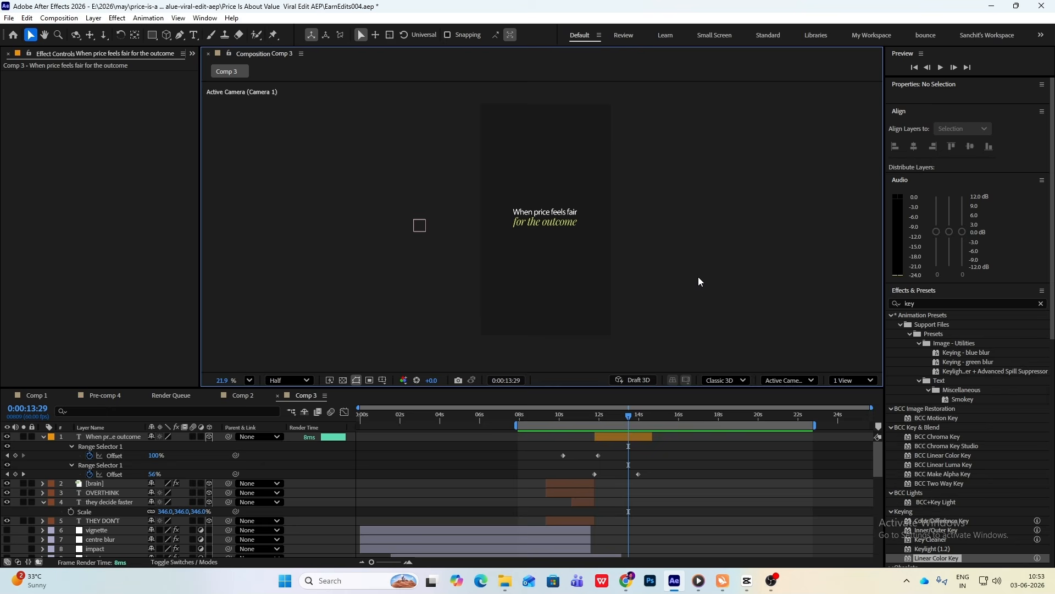
- Check the tangled line in the CapCut reference, and set the Pen tool's stroke to a solid colour in After Effects
left_click(742, 584)
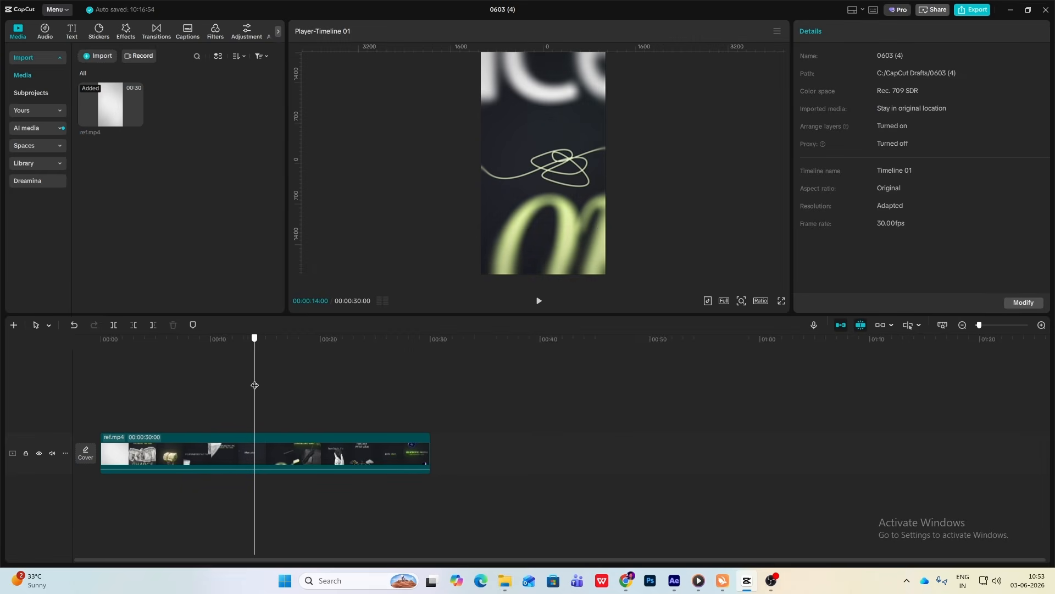
left_click(747, 581)
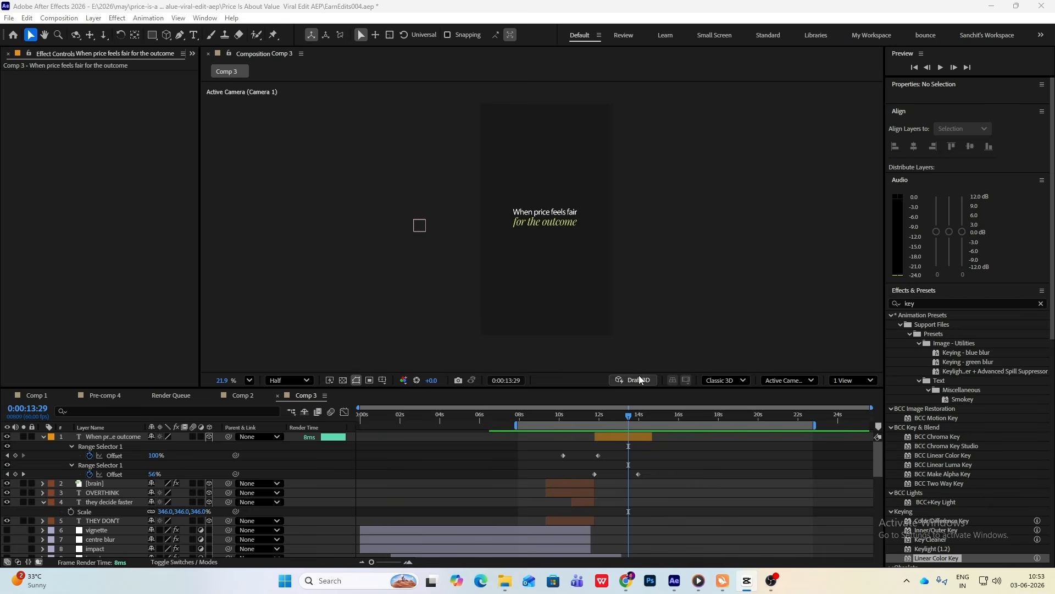
left_click(638, 306)
left_click(44, 437)
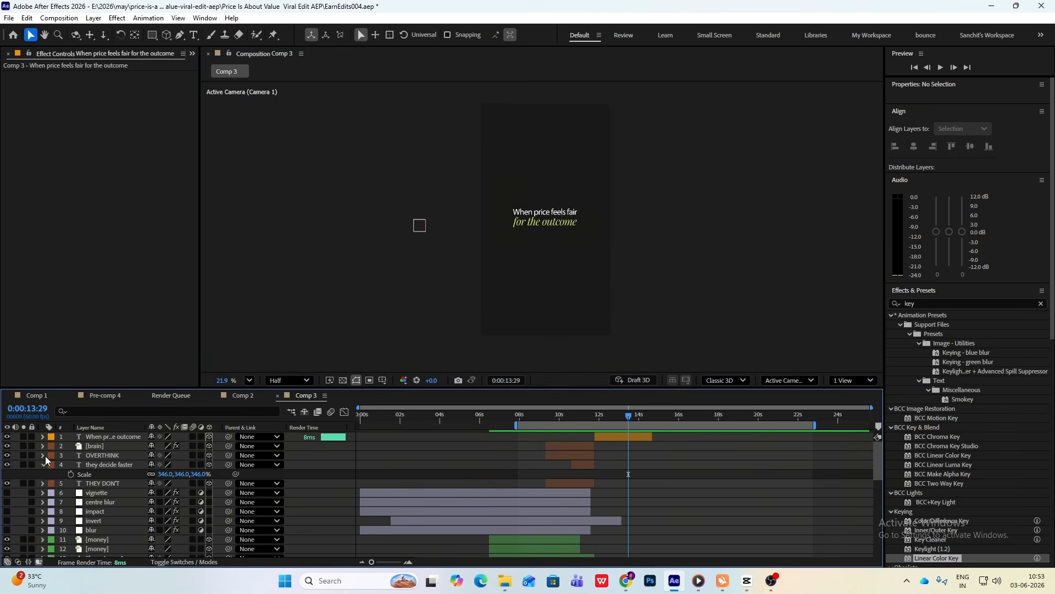
left_click(44, 464)
key("g")
left_click(390, 34)
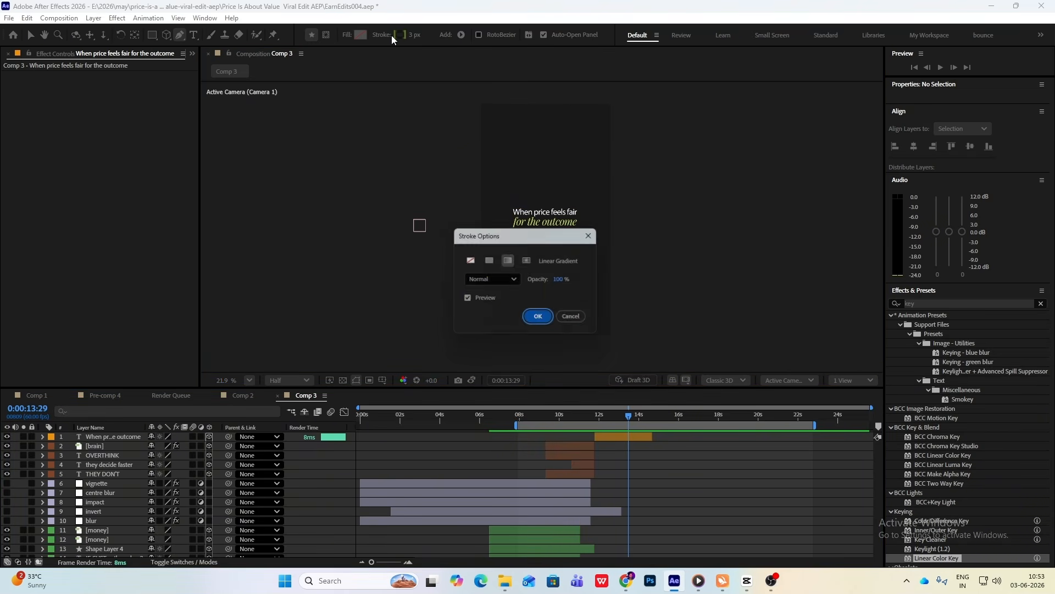
left_click(489, 260)
left_click(538, 320)
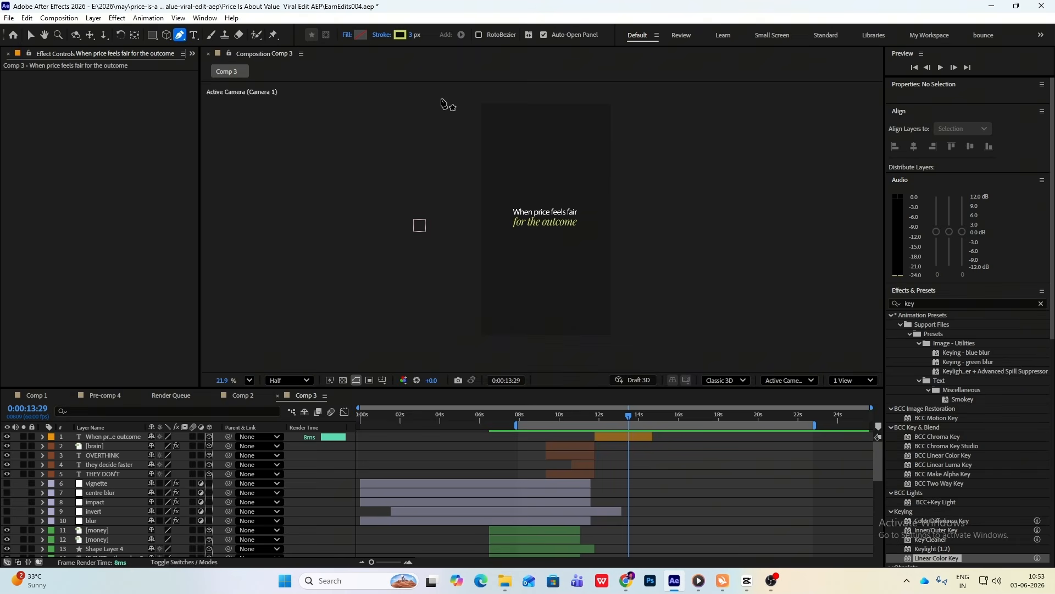
- Draw a wavy open line with a tangled knot in its middle across the text, running past both edges of the frame
scroll(531, 214, "up", 3)
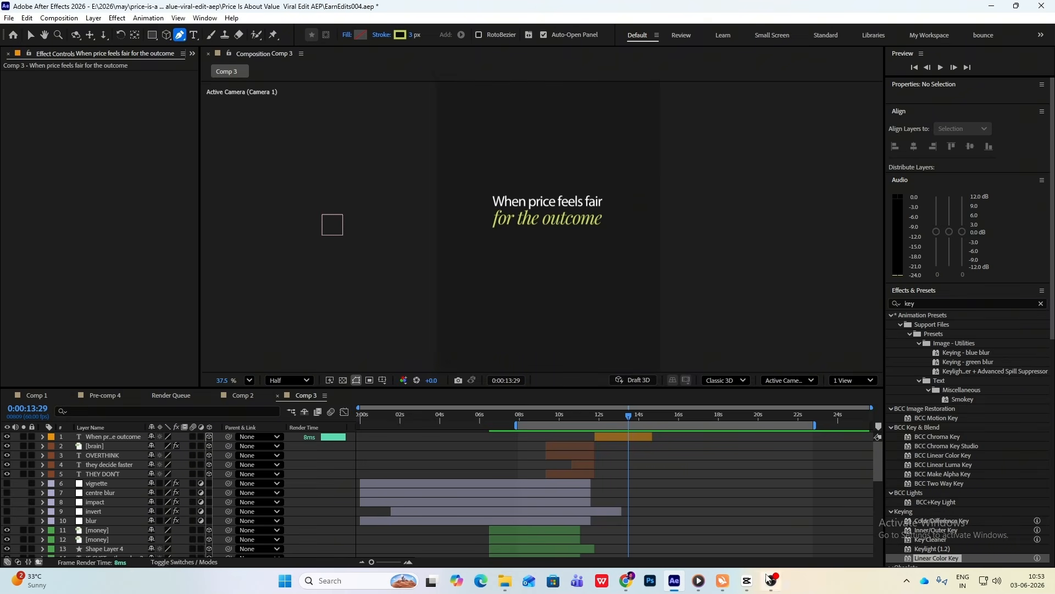
left_click(747, 580)
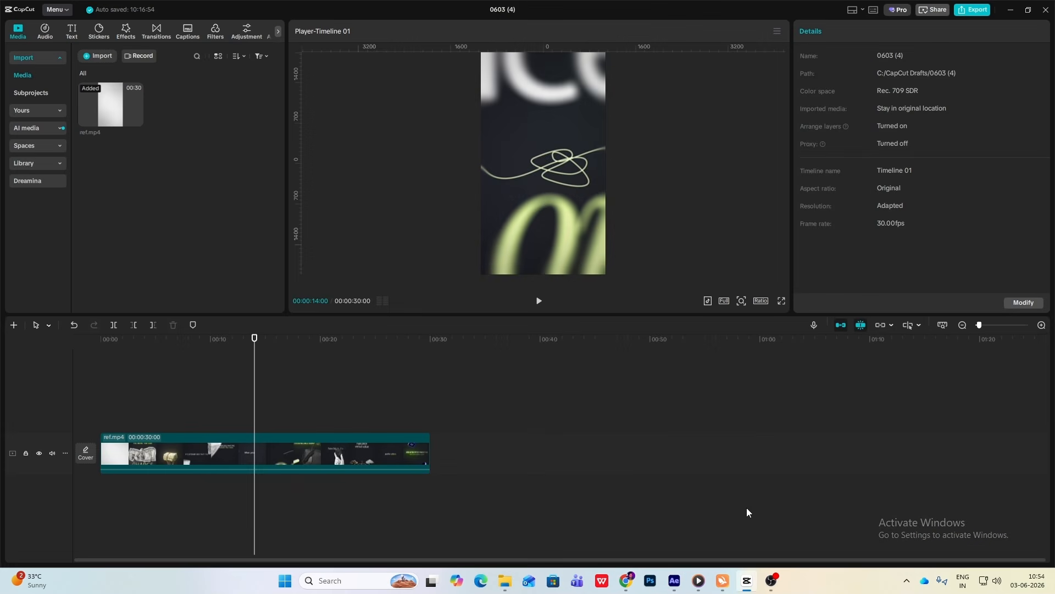
left_click(752, 582)
left_click(398, 222)
left_click_drag(455, 207, 565, 220)
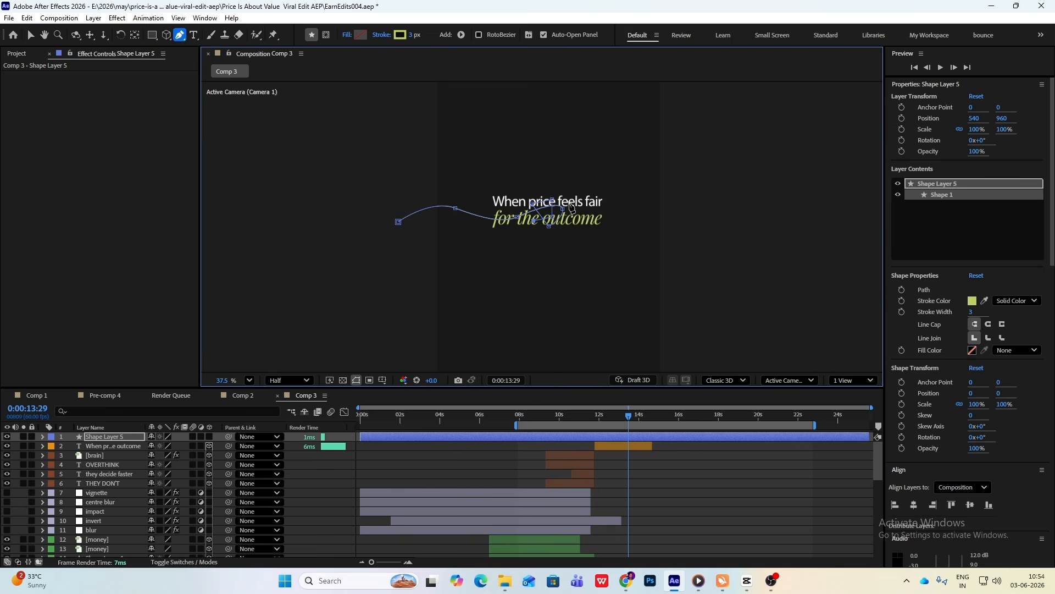
left_click_drag(604, 214, 634, 232)
left_click_drag(678, 205, 691, 199)
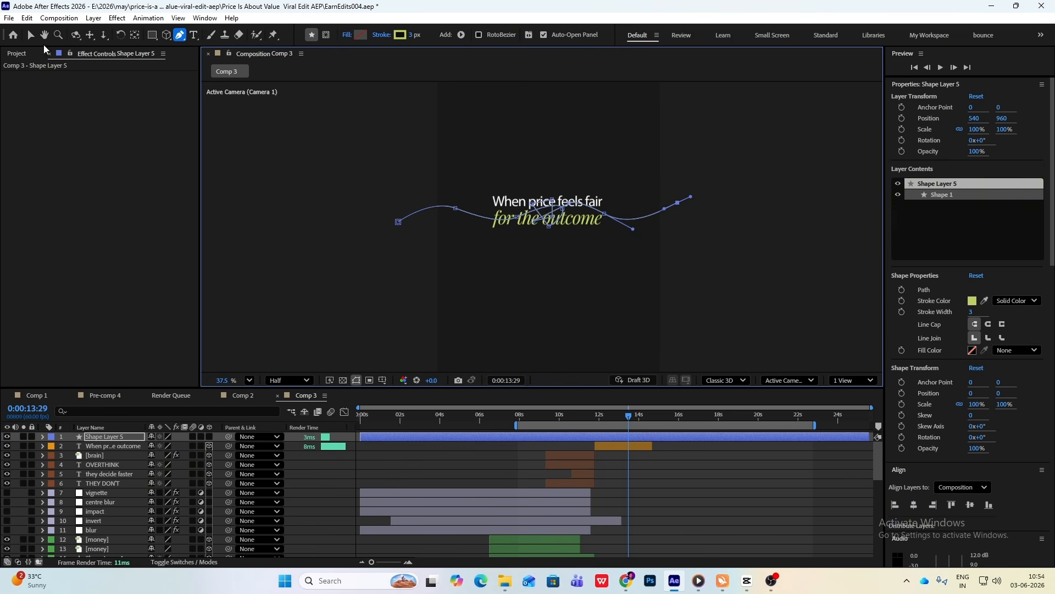
key("v")
left_click(734, 273)
scroll(556, 262, "up", 3)
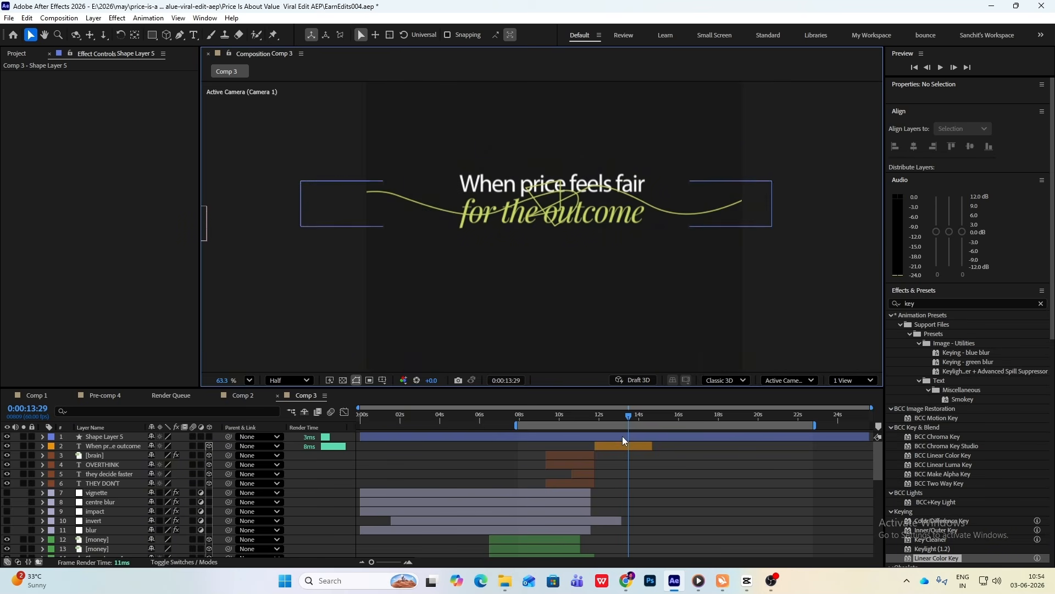
- Compare the drawn line with the CapCut reference and rename its shape layer "jumbed wire"
left_click(746, 580)
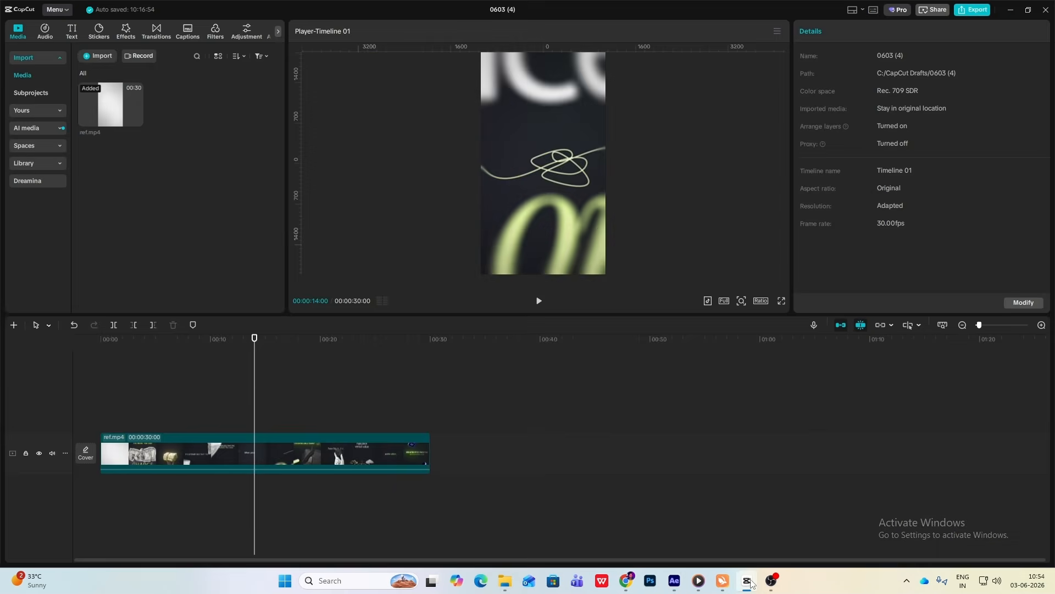
left_click(749, 582)
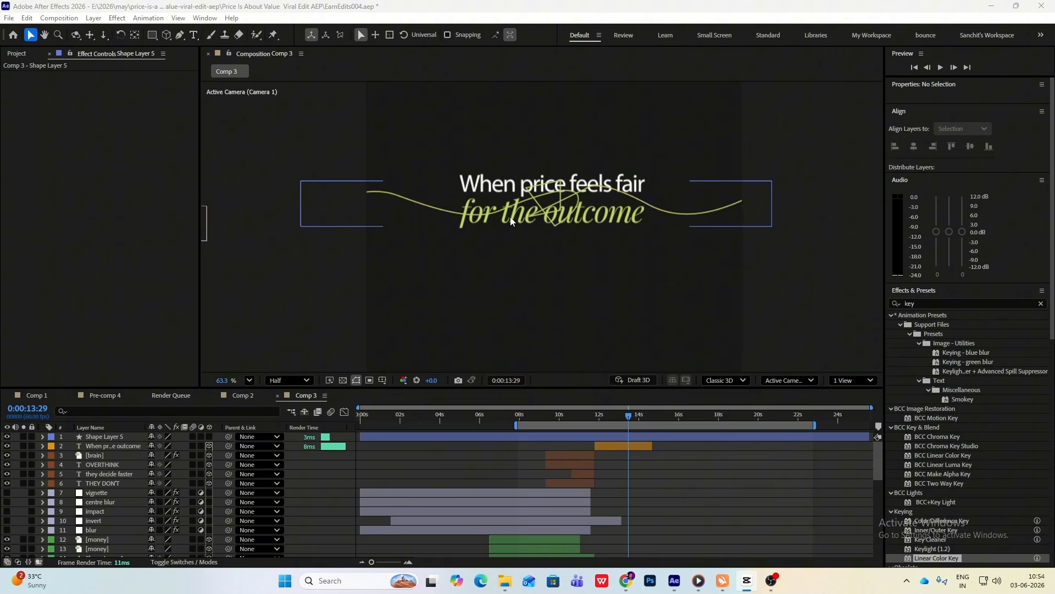
left_click(104, 437)
left_click(103, 436)
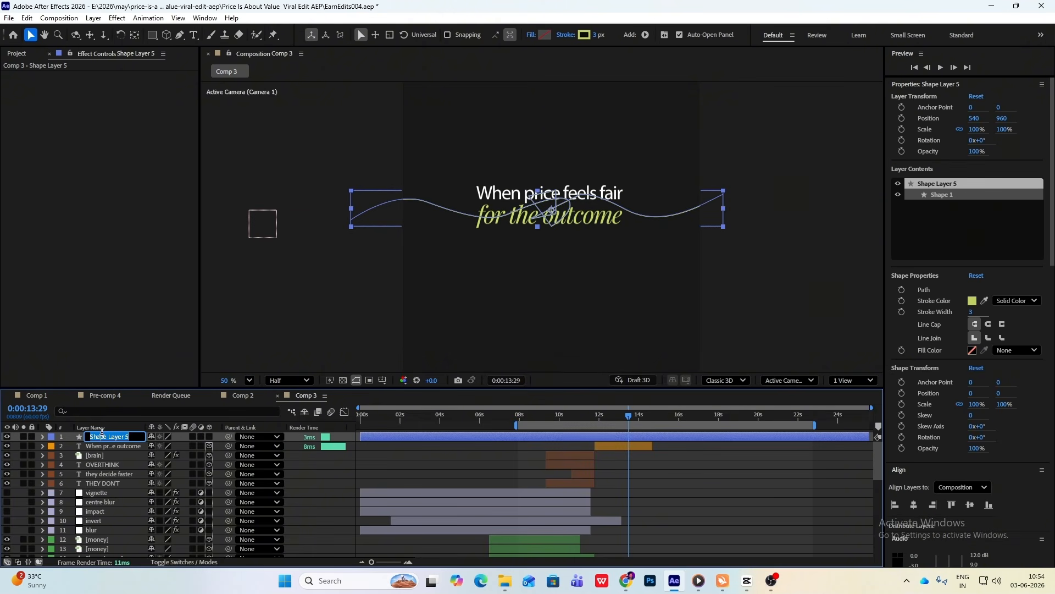
key("BackSpace")
left_click(314, 153)
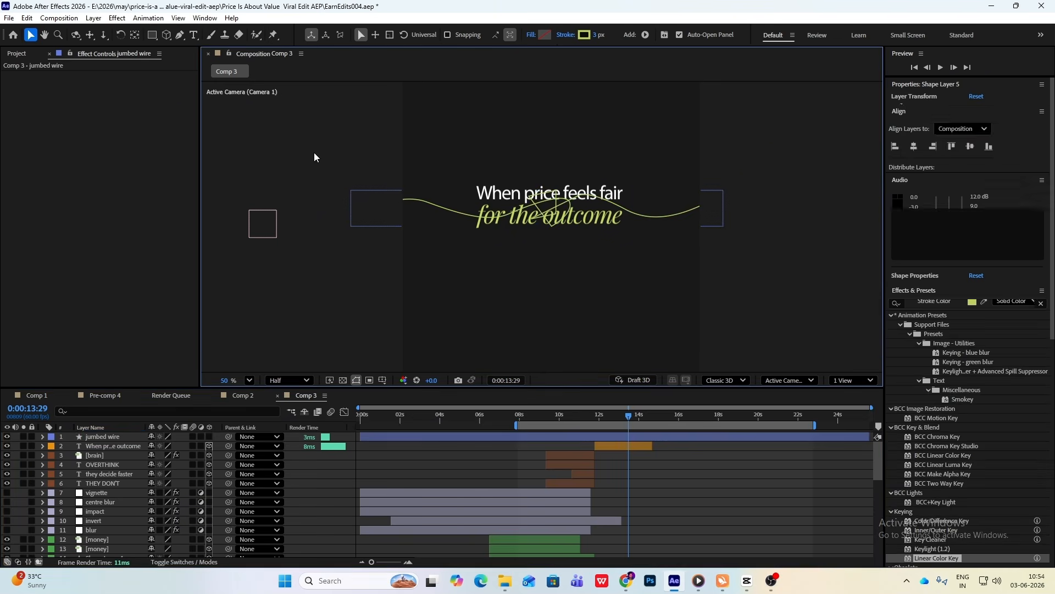
- Make the jumbed wire layer 3D, place it over the text at 2720.8, 4225.5, 0 and start it at 0:00:11:48
left_click(209, 436)
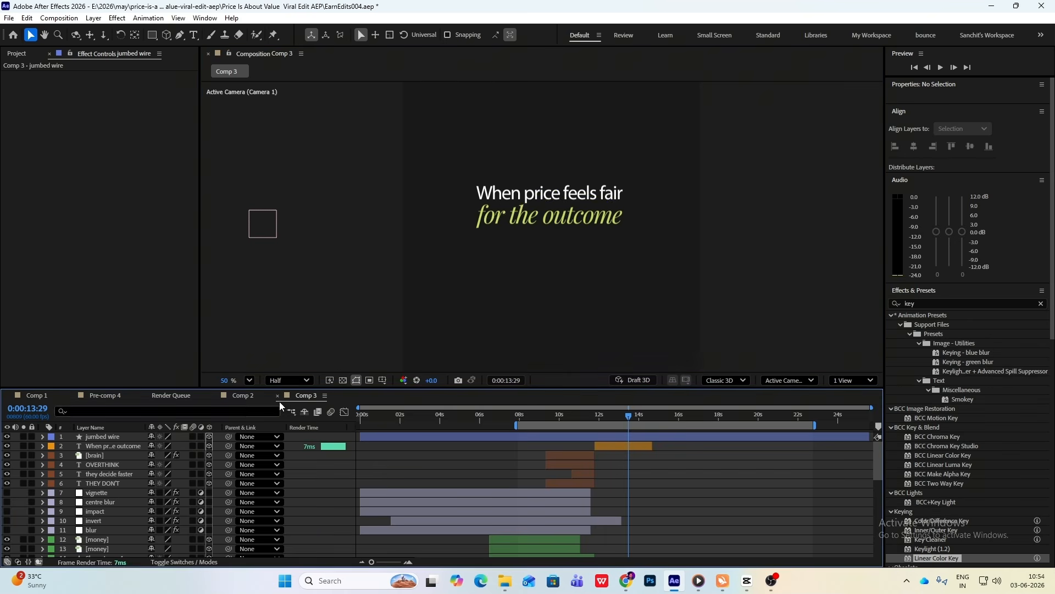
scroll(595, 255, "down", 5)
left_click(513, 173)
left_click_drag(509, 175, 541, 226)
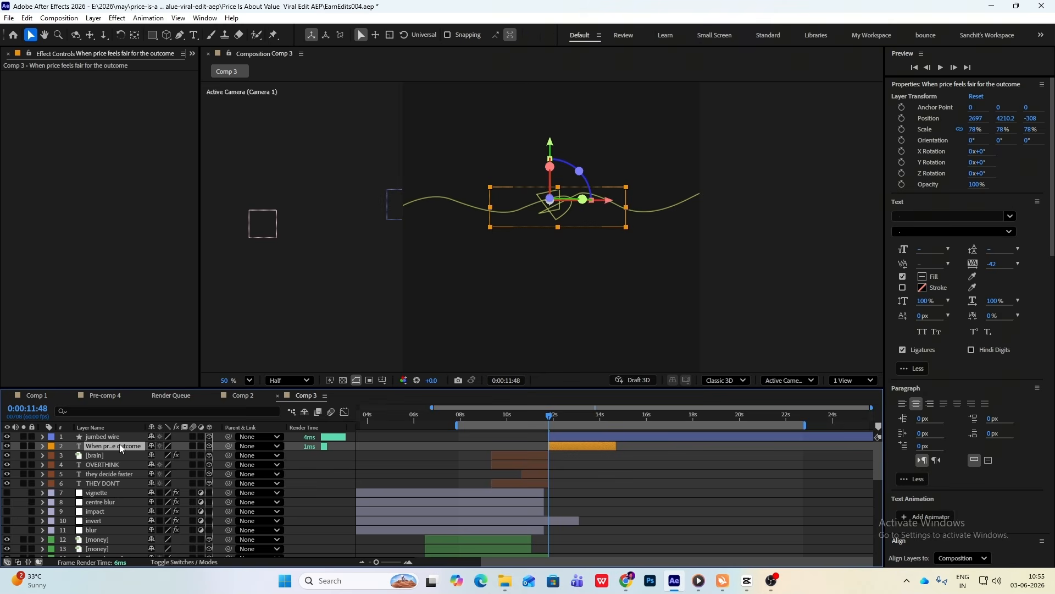
- Set the label colour of the jumbed wire layer and the "When price feels fair for the outcome" text layer to Red
left_click(50, 448)
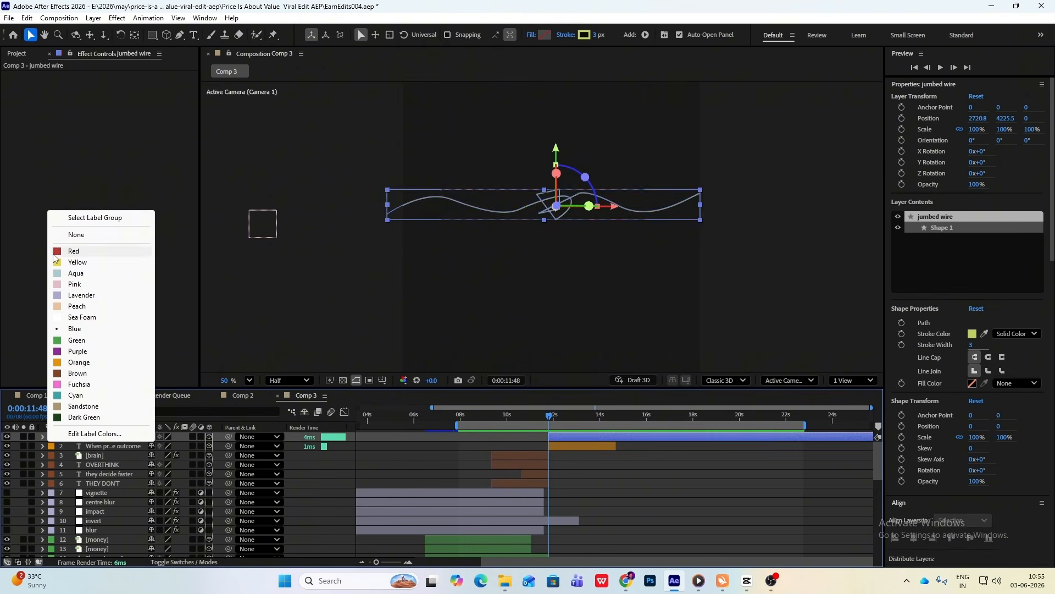
left_click(56, 252)
scroll(615, 531, "down", 9)
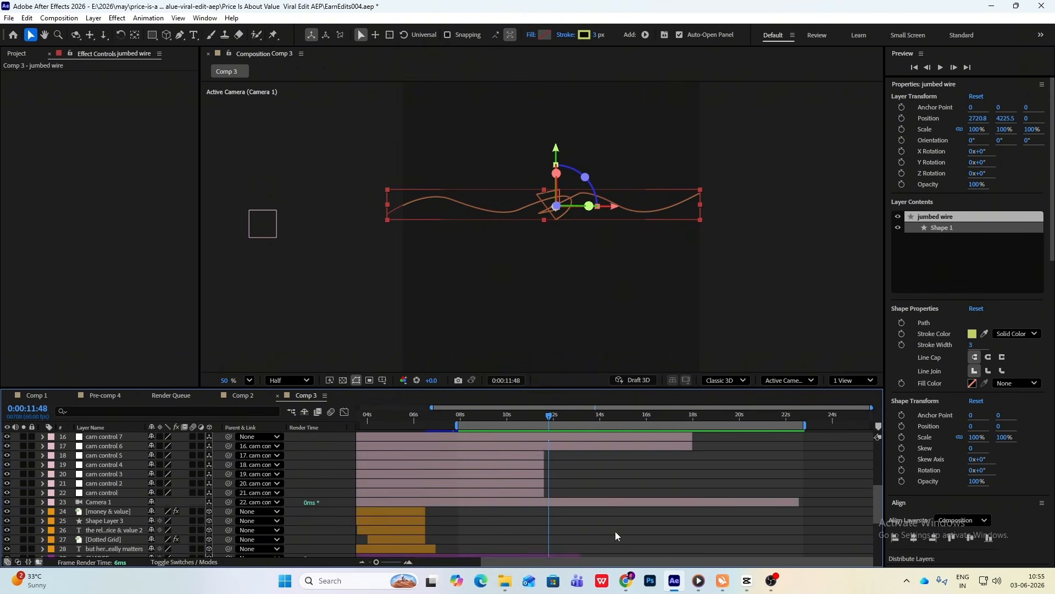
scroll(592, 552, "up", 9)
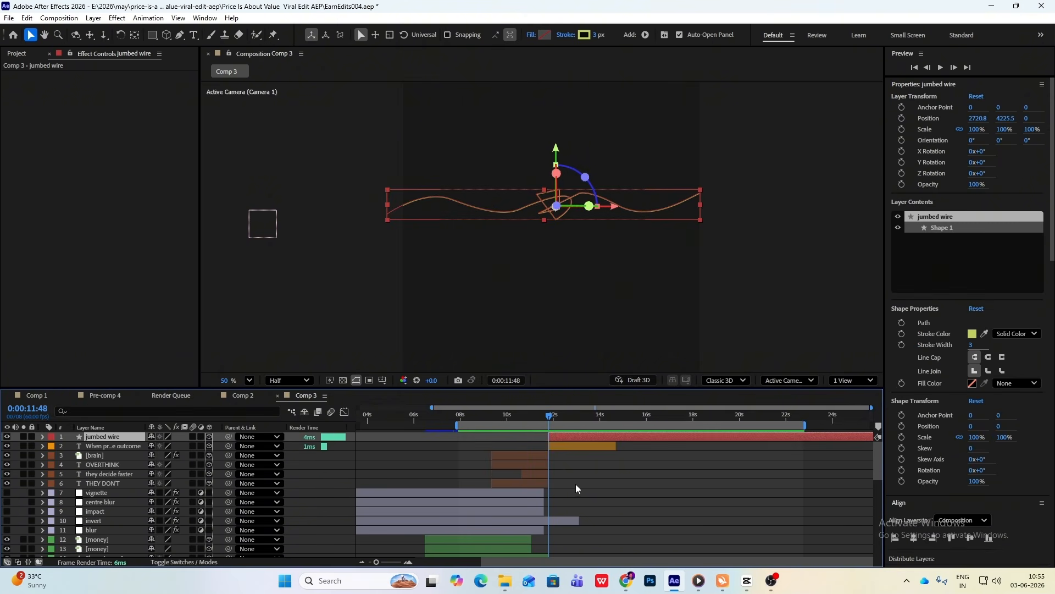
left_click(583, 444)
left_click(51, 446)
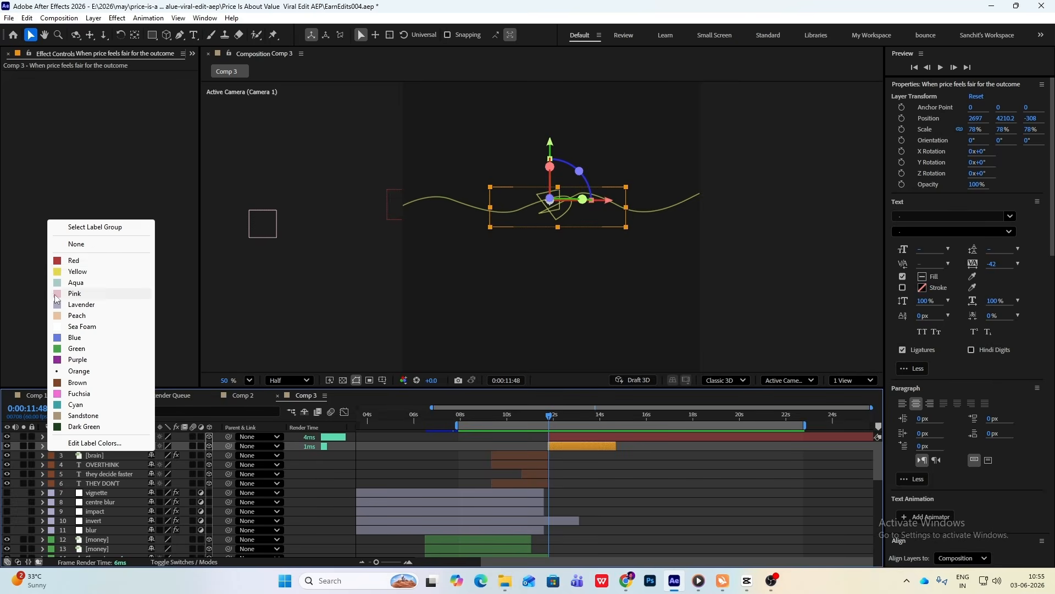
left_click(56, 262)
left_click(634, 496)
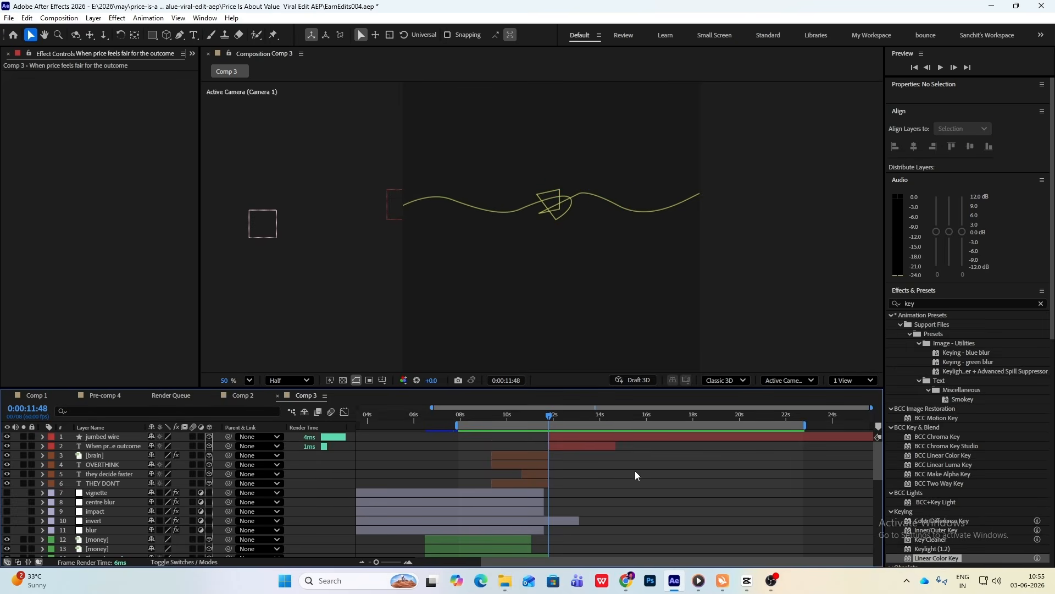
- Review the line in the CapCut reference, and add Trim Paths to the jumbed wire with End at 0% at 0:00:11:48
key("alt+Tab")
mouse_move(254, 399)
left_mouse_down()
mouse_move(234, 401)
mouse_move(237, 379)
mouse_move(254, 385)
left_mouse_up()
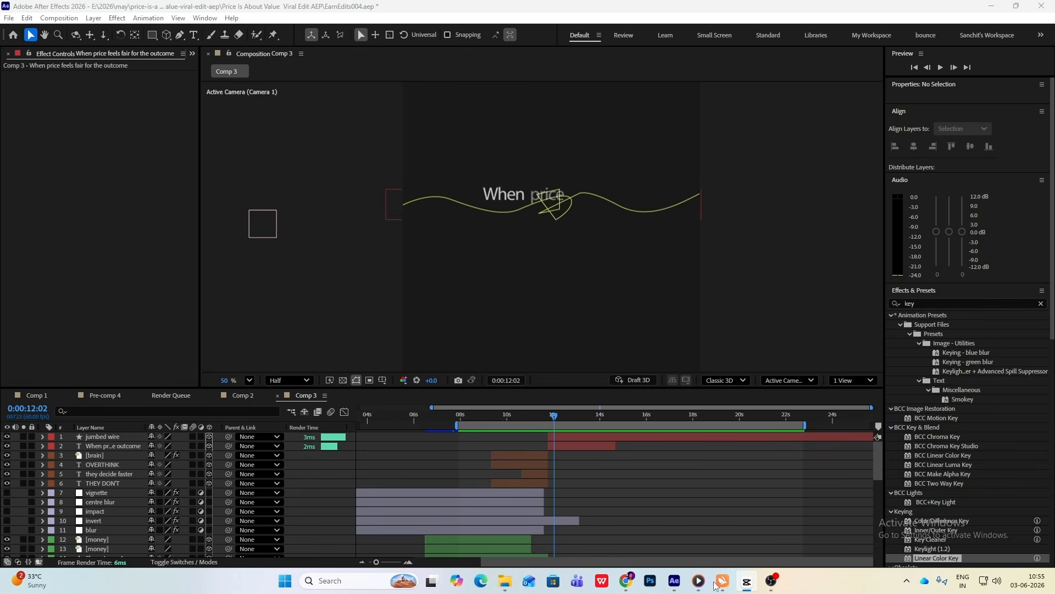
key("alt+Tab")
left_click(554, 419)
left_click_drag(554, 418, 549, 418)
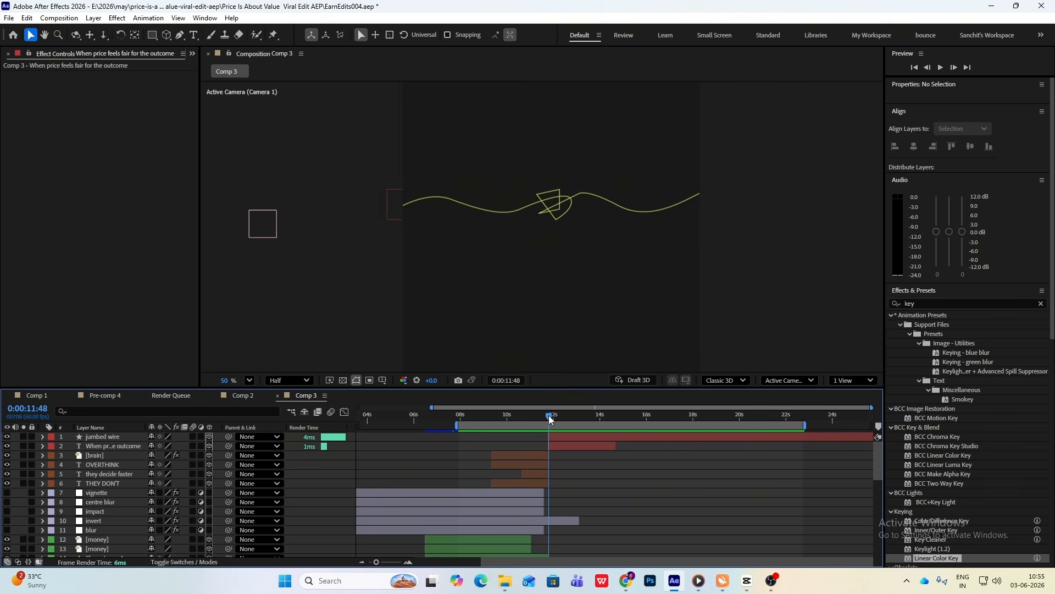
left_click(98, 438)
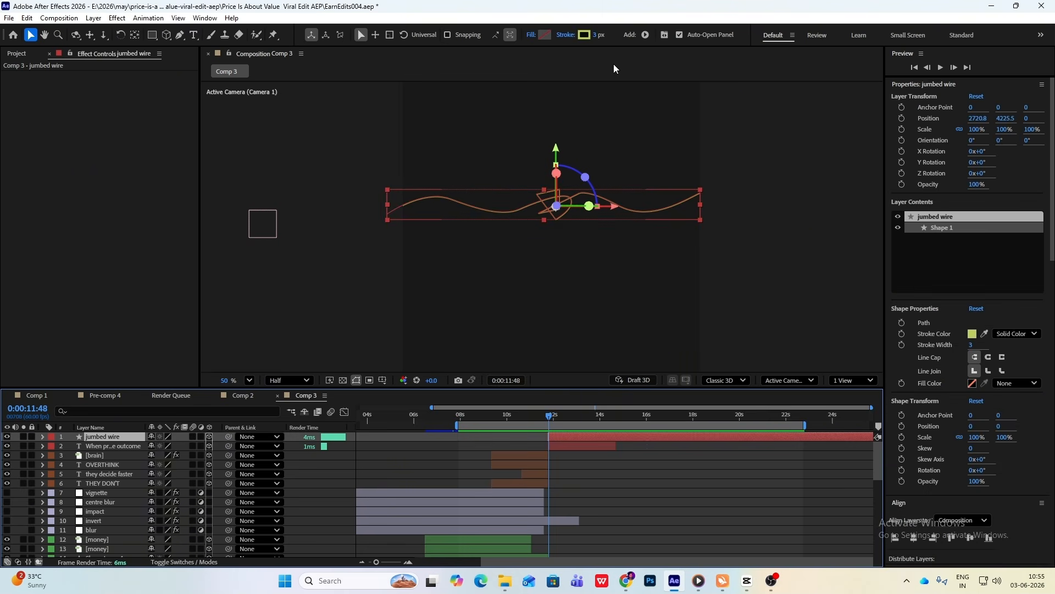
left_click(645, 35)
left_click(688, 222)
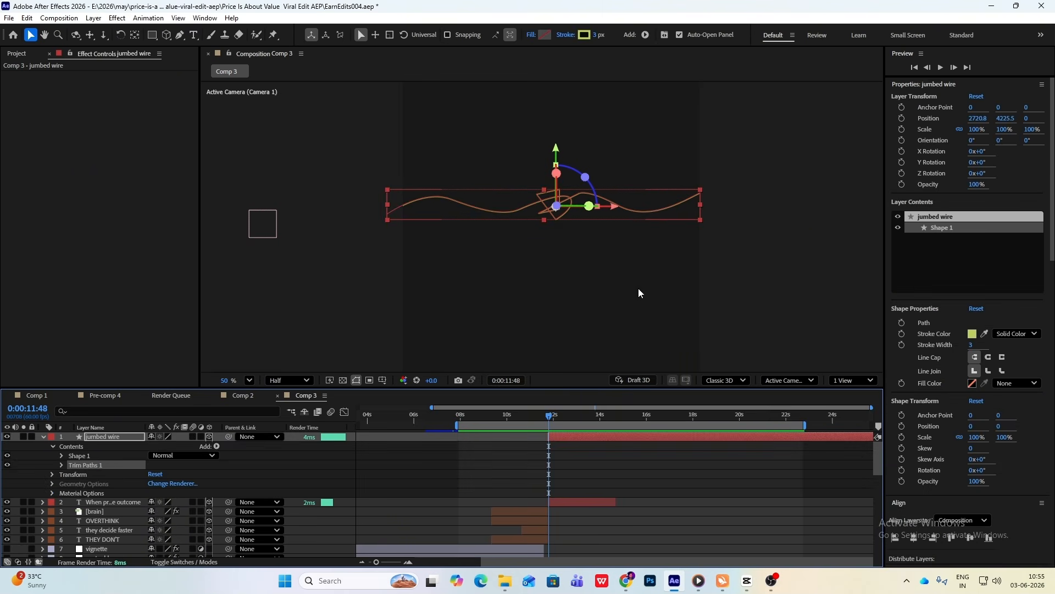
left_click(62, 465)
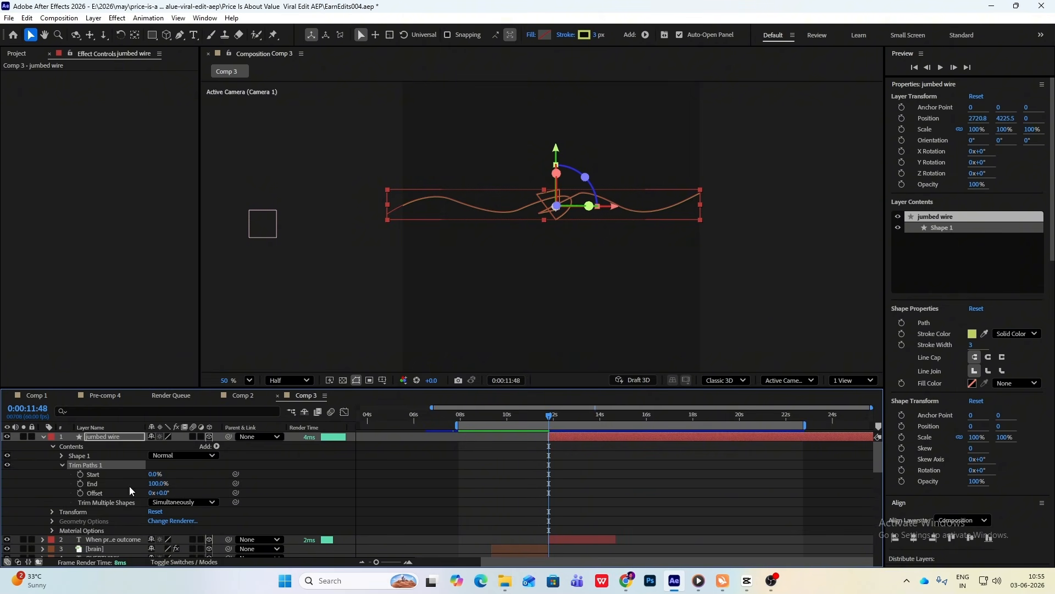
left_click_drag(154, 486, 7, 490)
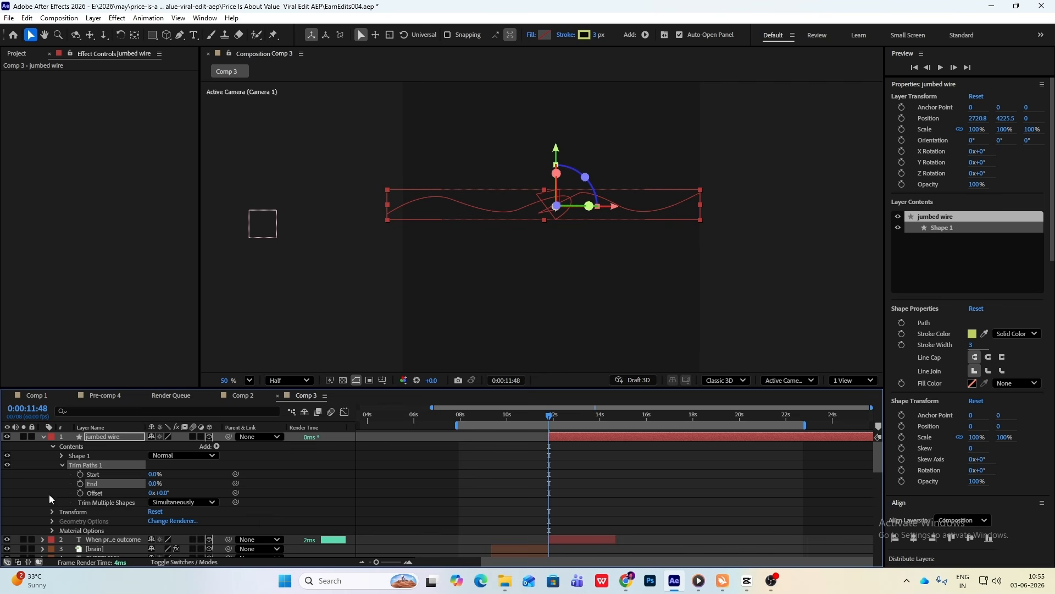
- Keyframe the Trim Paths End of the jumbed wire at 0% at 0:00:11:48
left_click(80, 493)
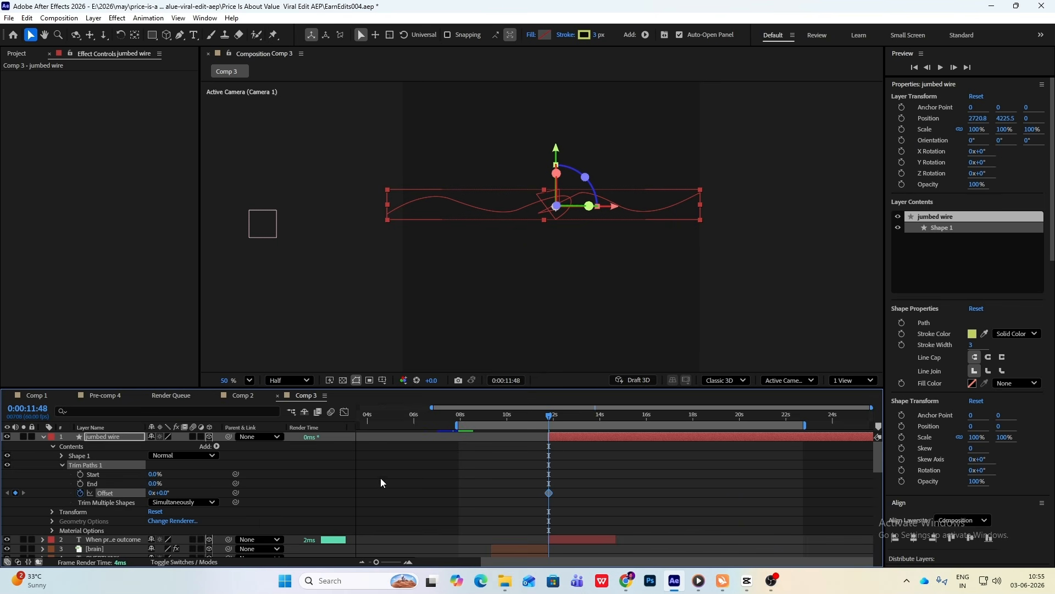
key("ctrl+z")
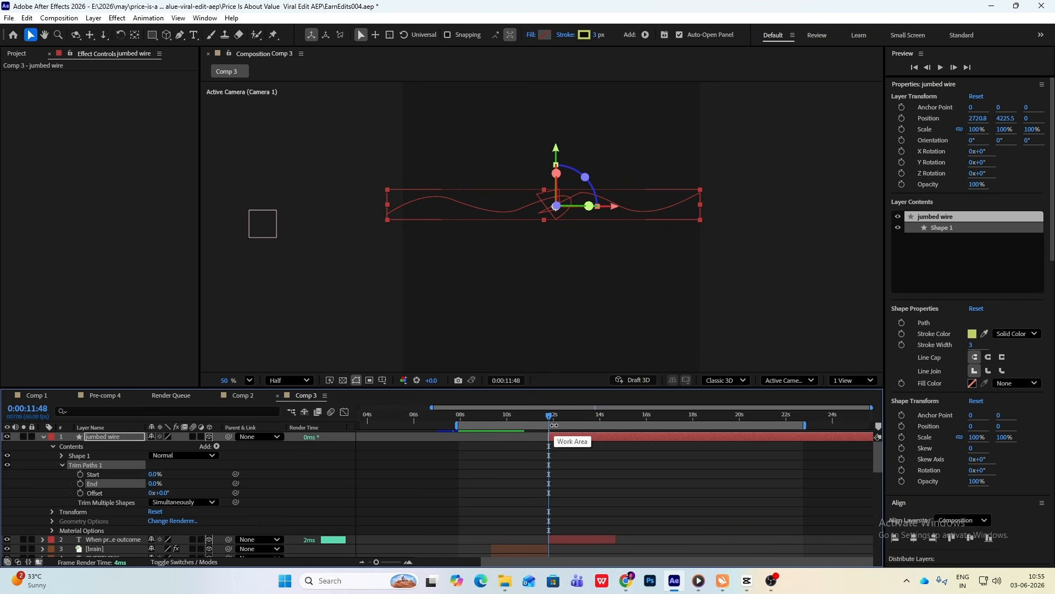
left_click(80, 484)
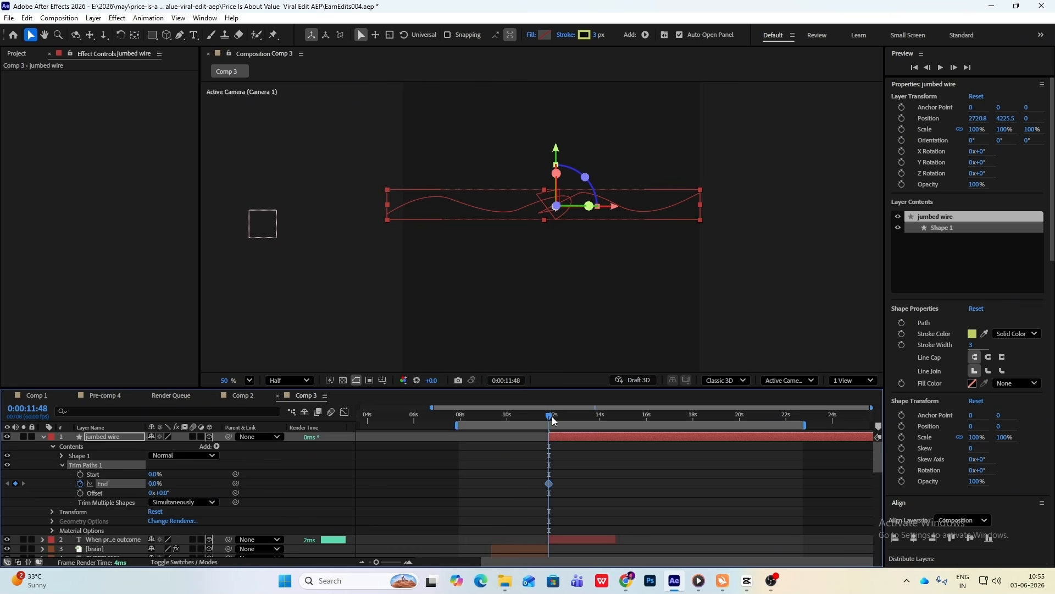
- Check the wire's timing in the CapCut reference, and keyframe the Trim Paths End at 71% at 0:00:13:16
left_click_drag(553, 421, 588, 429)
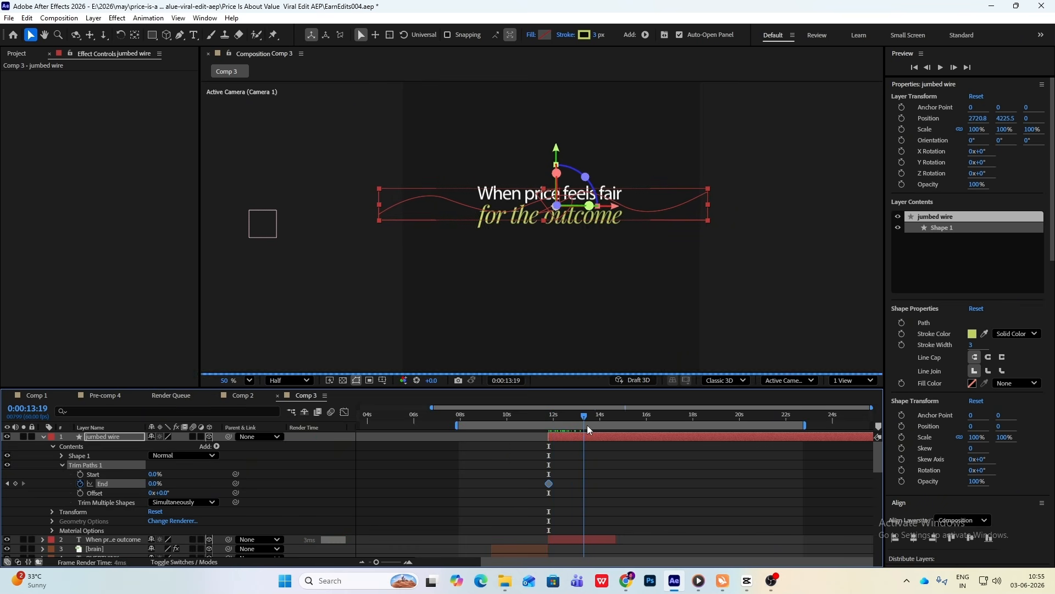
left_click(746, 581)
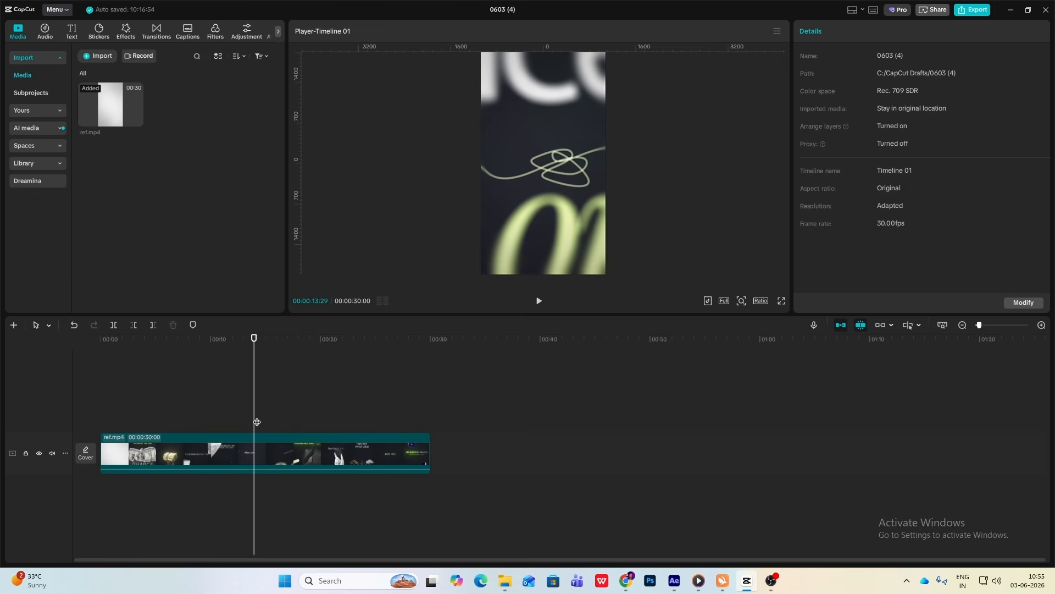
left_click_drag(257, 422, 249, 424)
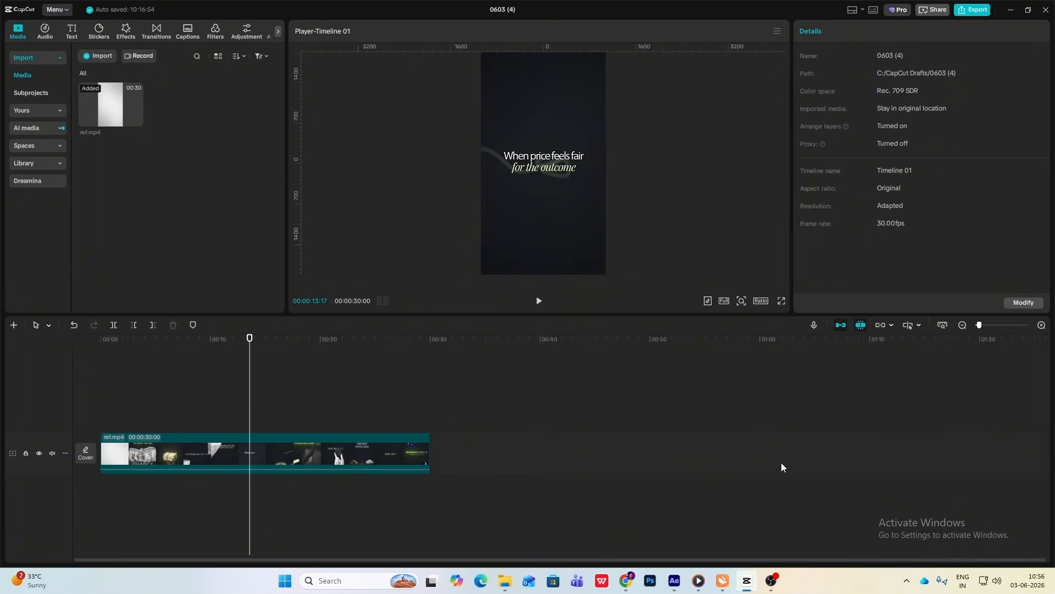
left_click(746, 581)
mouse_move(584, 423)
left_mouse_down()
mouse_move(593, 425)
mouse_move(570, 434)
mouse_move(583, 434)
left_mouse_up()
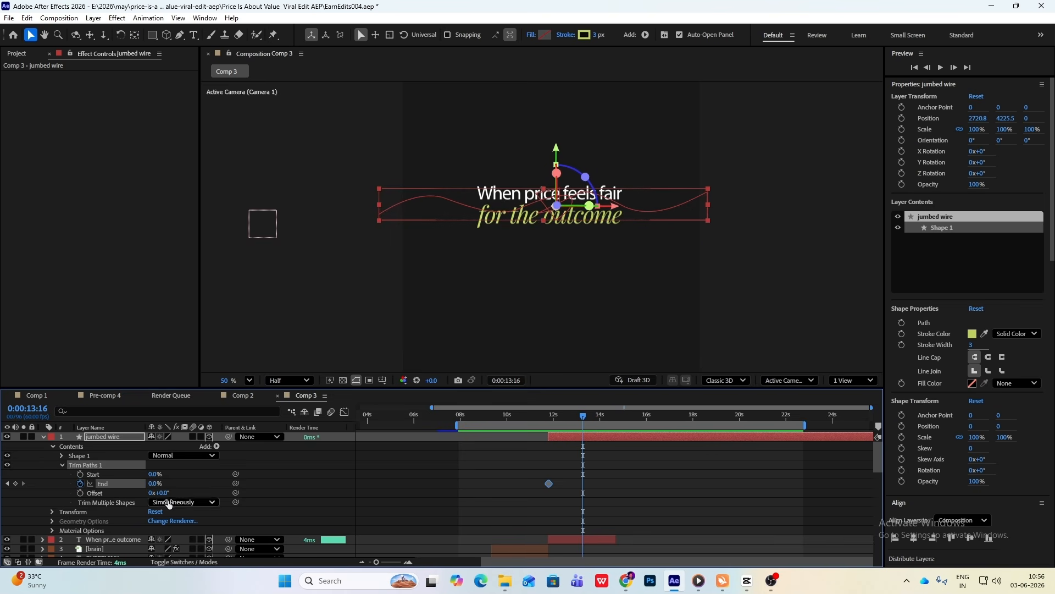
left_click_drag(155, 487, 171, 486)
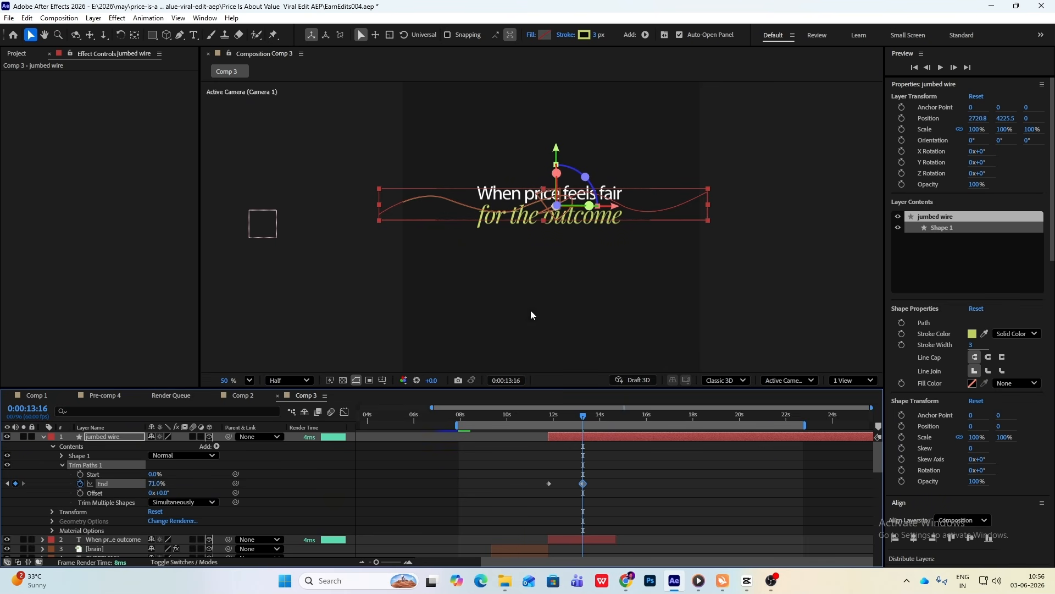
left_click(576, 274)
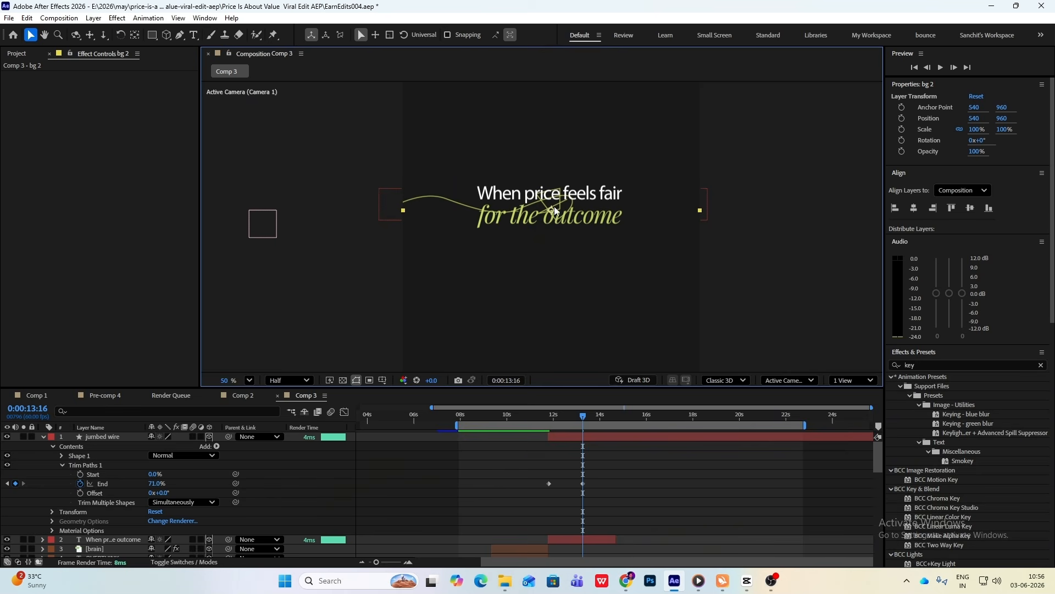
- Keyframe the Trim Paths End of the jumbed wire at 100% at 0:00:14:13
left_click(621, 475)
left_click_drag(584, 417, 606, 437)
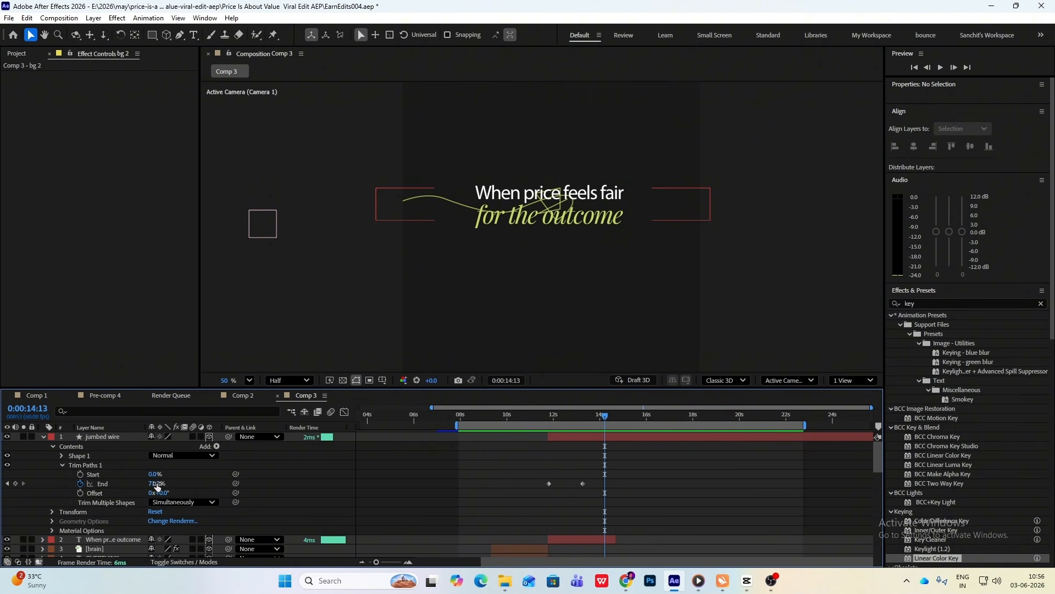
left_click_drag(157, 485, 275, 485)
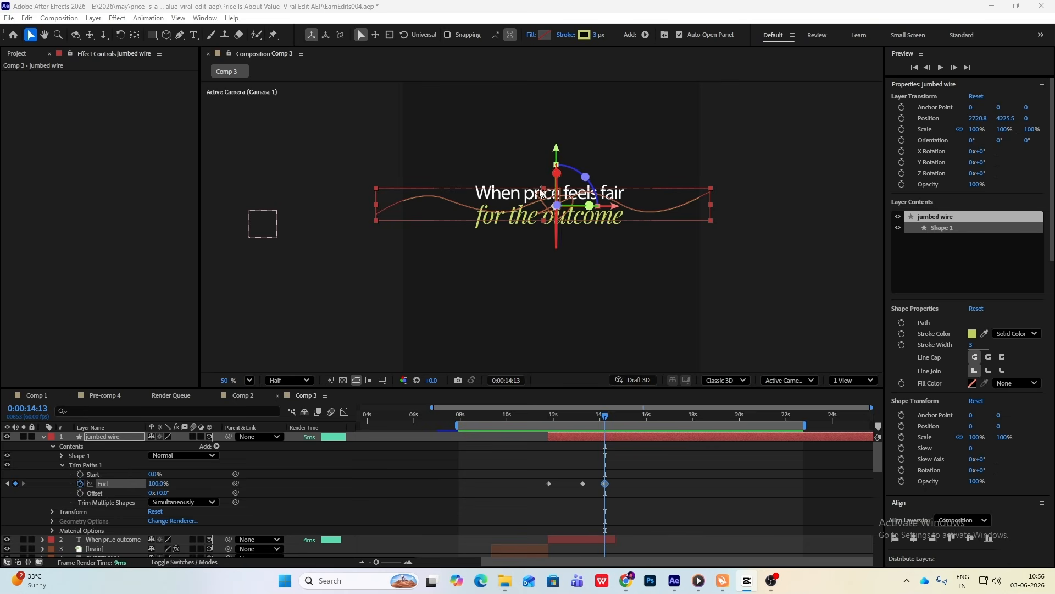
- Shape the speed curves of the three Trim Paths End keyframes with eased handles and move the last keyframe to 0:00:14:52
left_click_drag(664, 474, 505, 492)
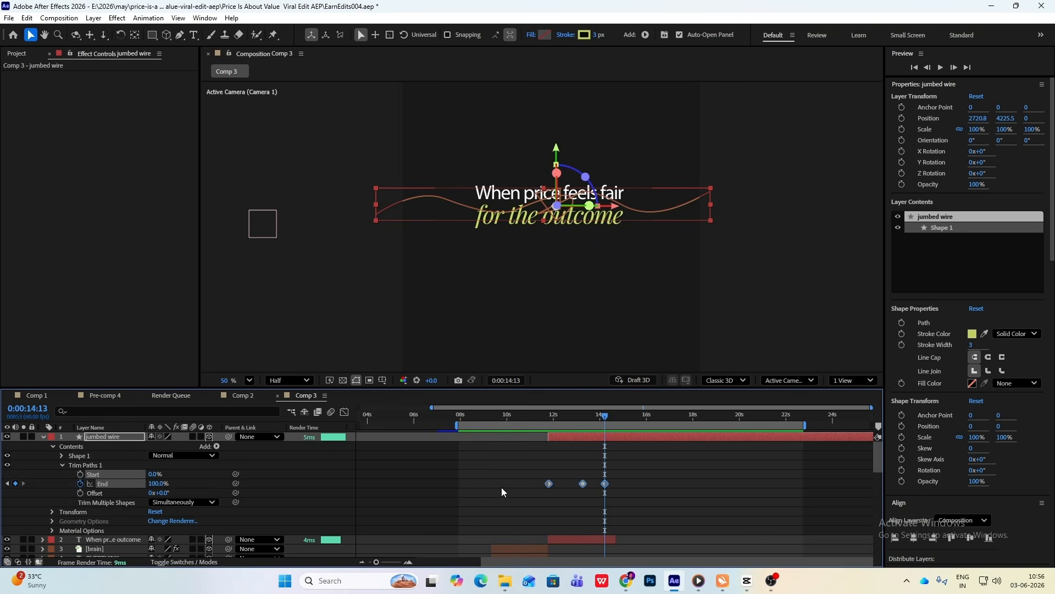
left_click(344, 412)
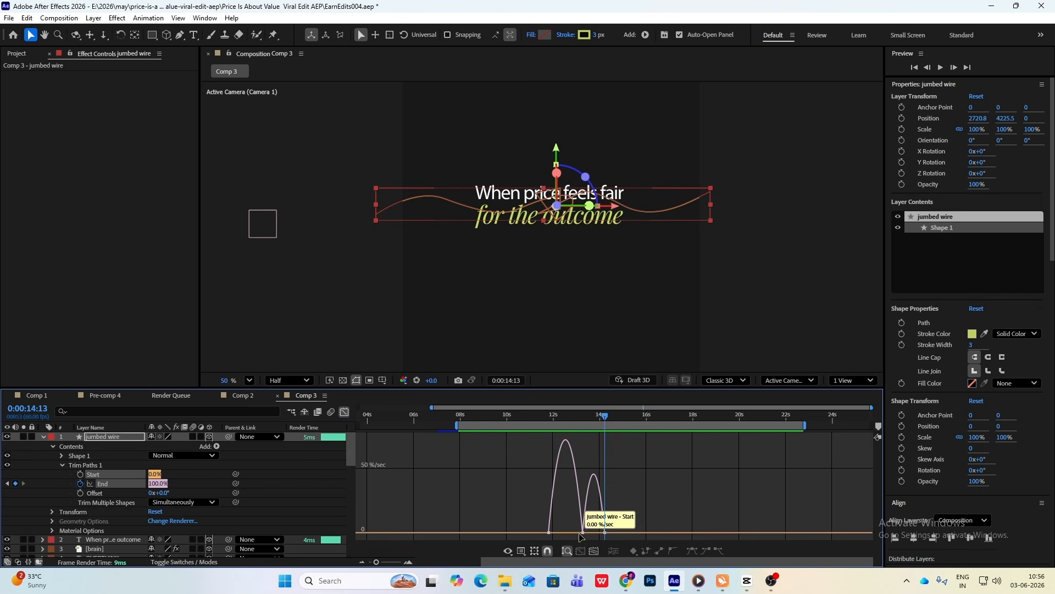
left_click_drag(555, 533, 587, 533)
scroll(584, 539, "up", 2)
left_click_drag(689, 519, 563, 521)
left_click_drag(655, 417, 459, 442)
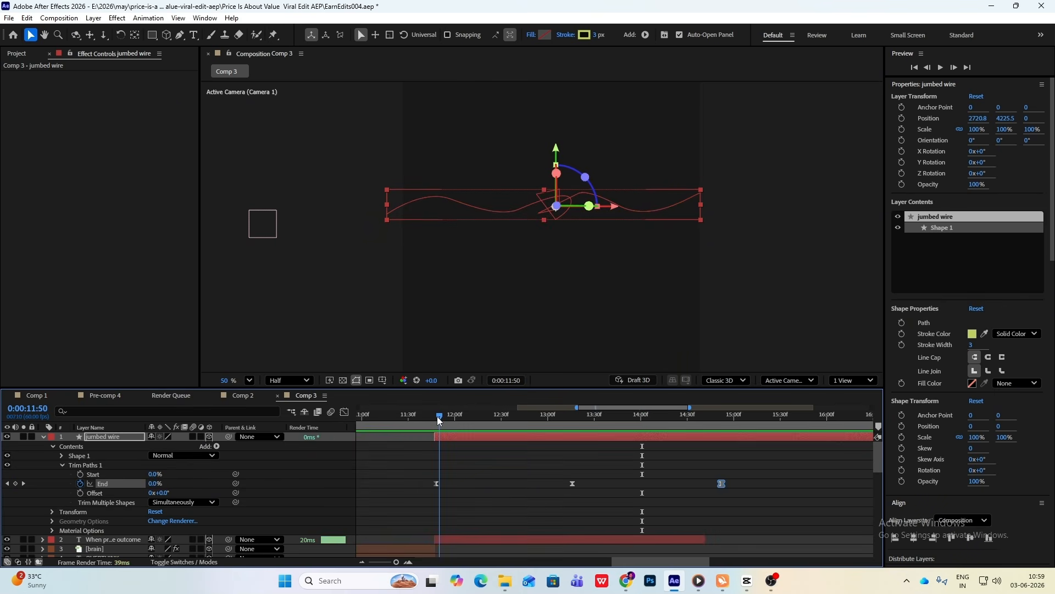
- Add Trim Paths Start keyframes at 0% in line with the three End keyframes, at 0:00:11:48, 0:00:13:16 and 0:00:14:52
mouse_move(438, 417)
left_mouse_down()
mouse_move(448, 419)
mouse_move(437, 418)
left_mouse_up()
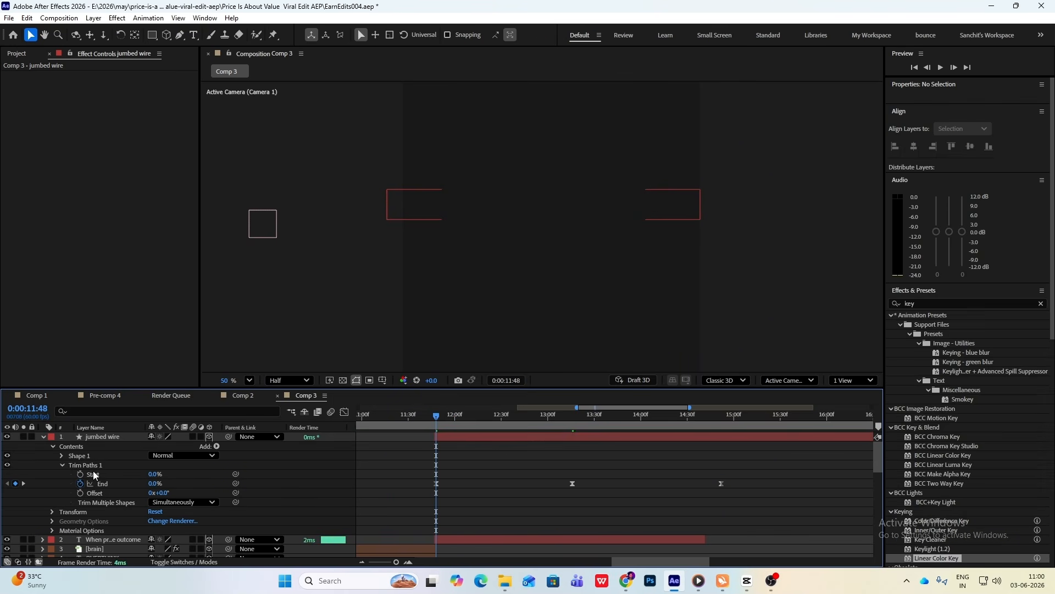
left_click(80, 474)
key("space")
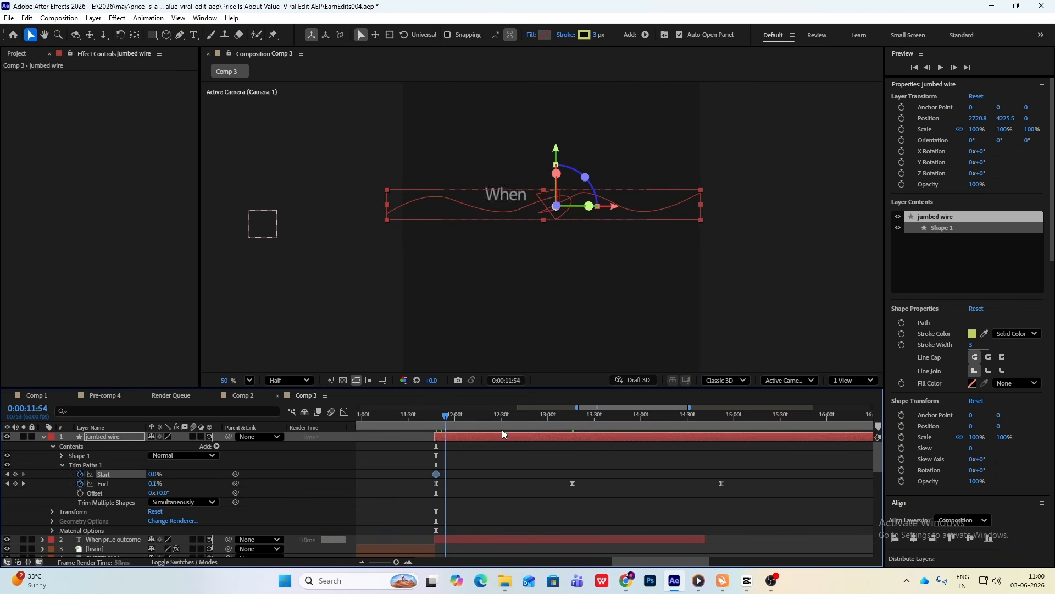
mouse_move(566, 439)
left_mouse_down()
mouse_move(722, 434)
mouse_move(571, 420)
left_mouse_up()
left_click(14, 474)
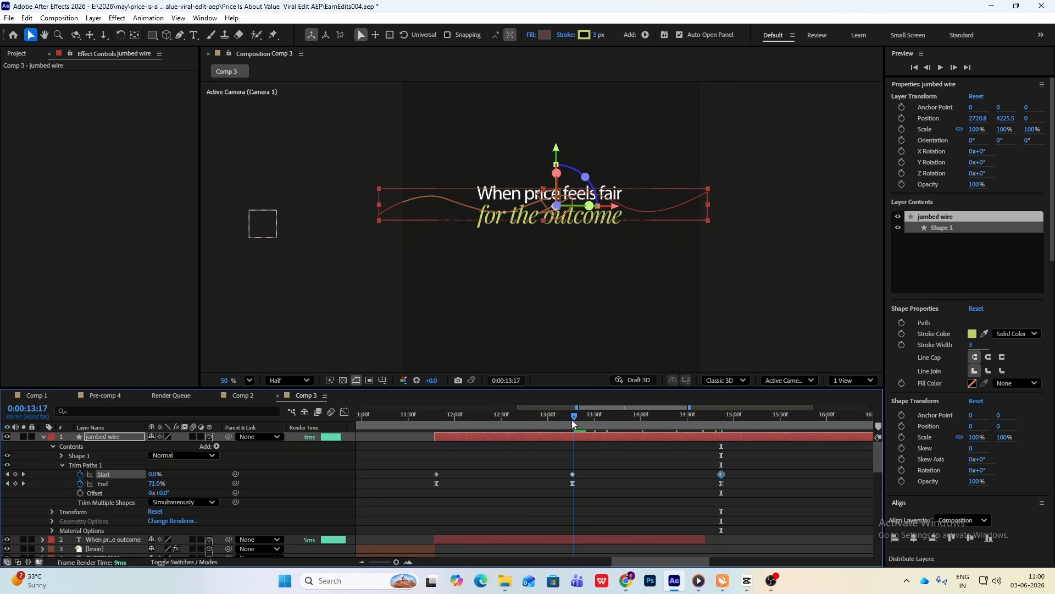
- Set the Trim Paths Start to 71% at 0:00:13:16 and to 100% at 0:00:14:52
left_click(573, 473)
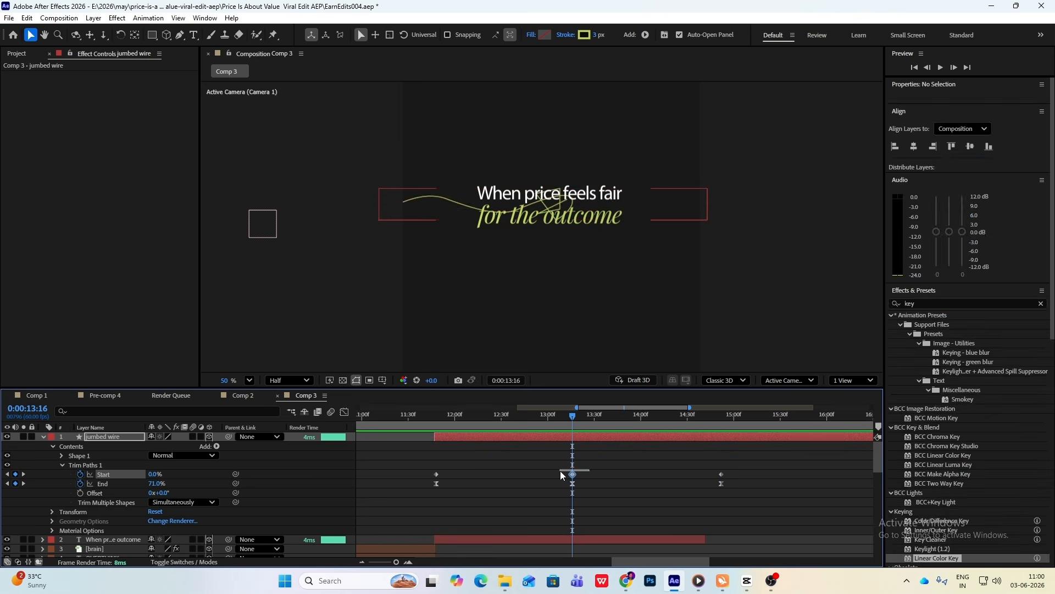
left_click(154, 475)
type("71")
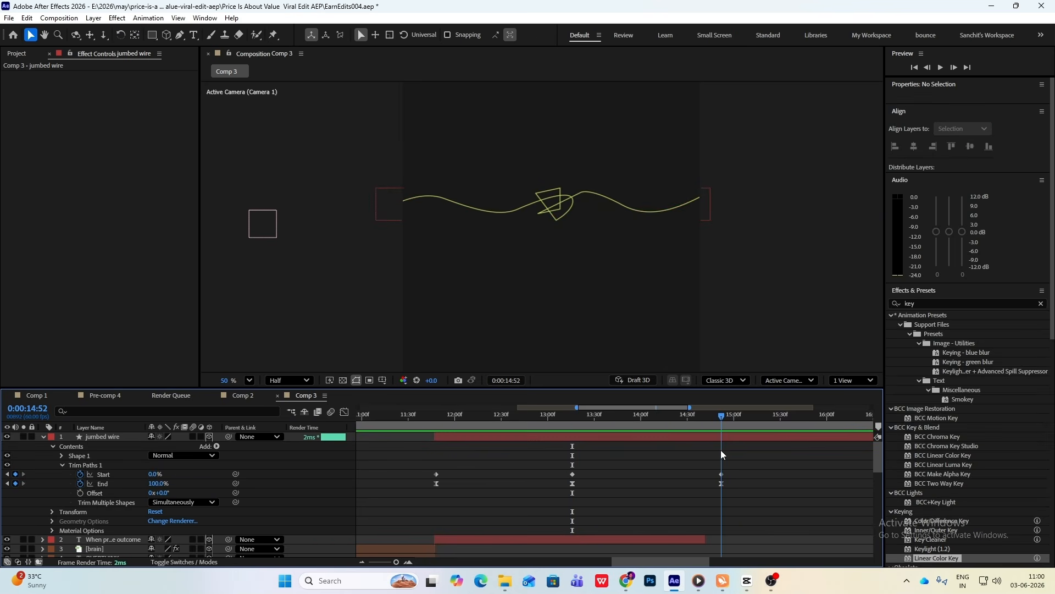
left_click_drag(737, 462, 708, 477)
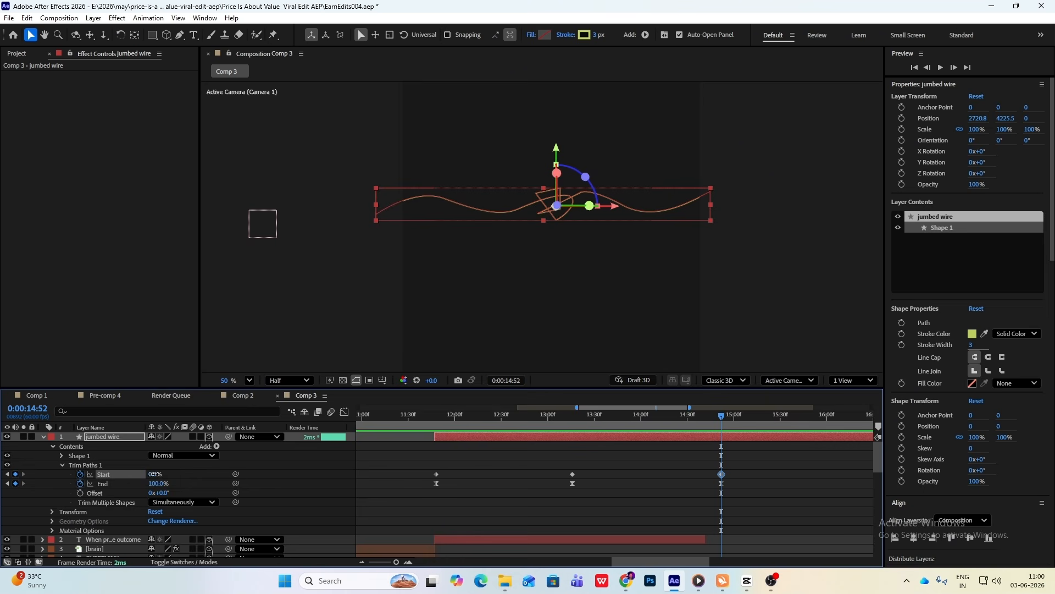
left_click_drag(155, 474, 321, 480)
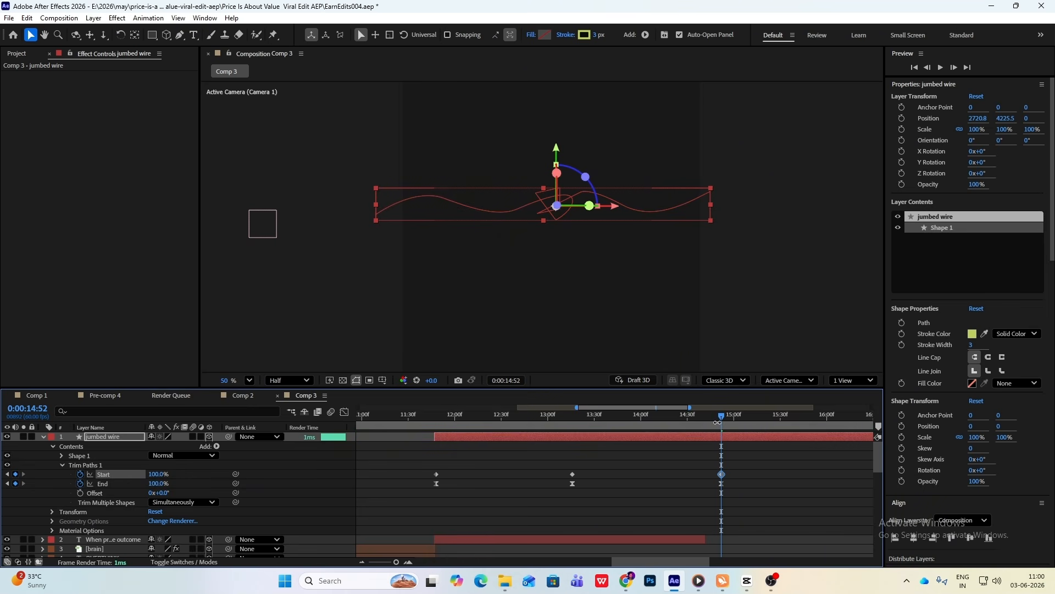
- Apply Easy Ease to the three Start keyframes, adjust their speed curves and preview the wire animation
left_click_drag(762, 461, 410, 478)
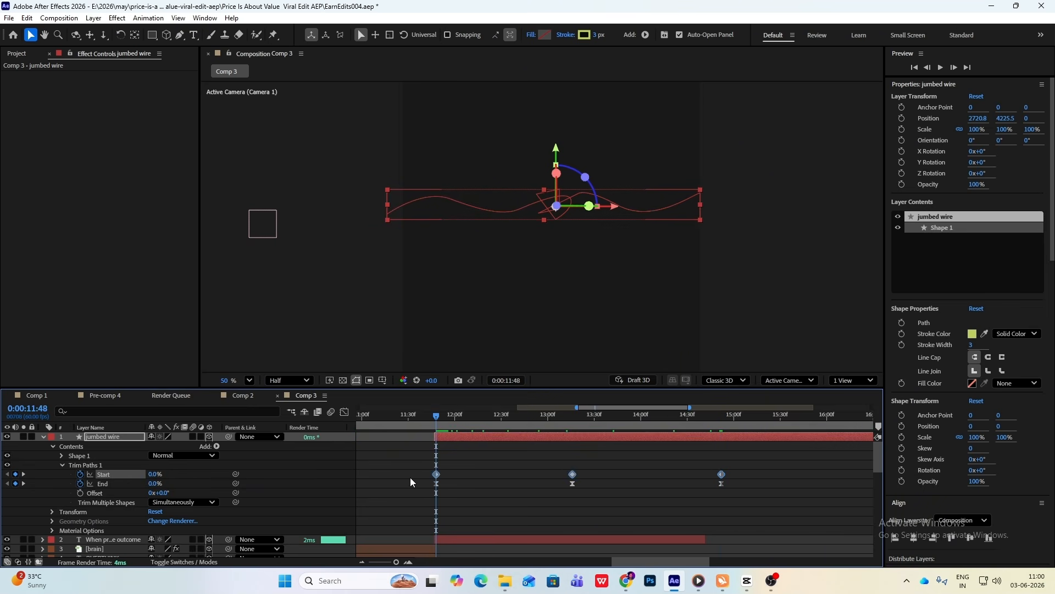
key("F9")
left_click(344, 412)
left_click_drag(461, 532, 483, 532)
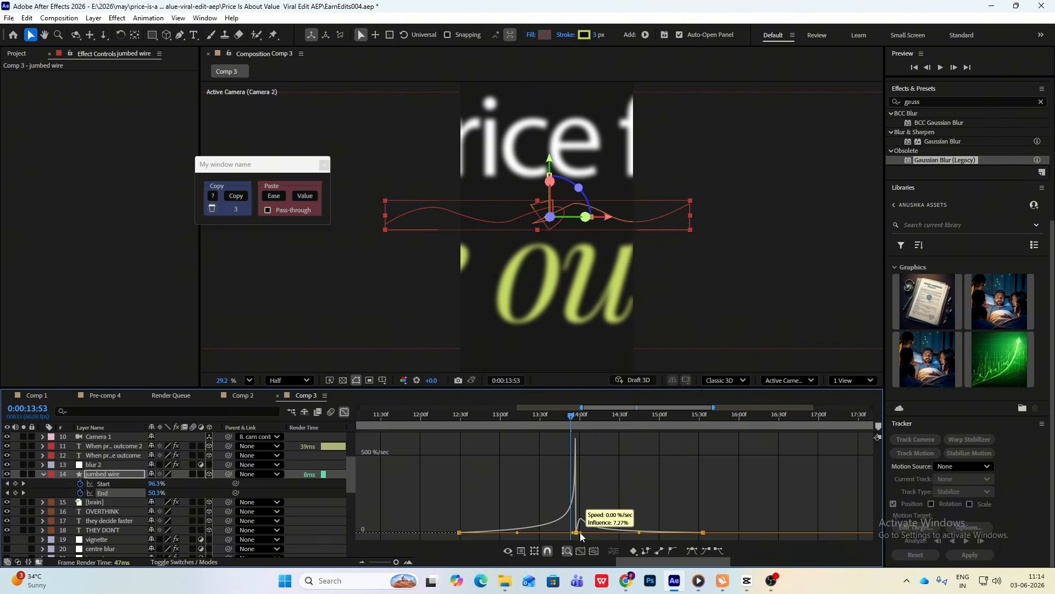
left_click_drag(579, 532, 573, 532)
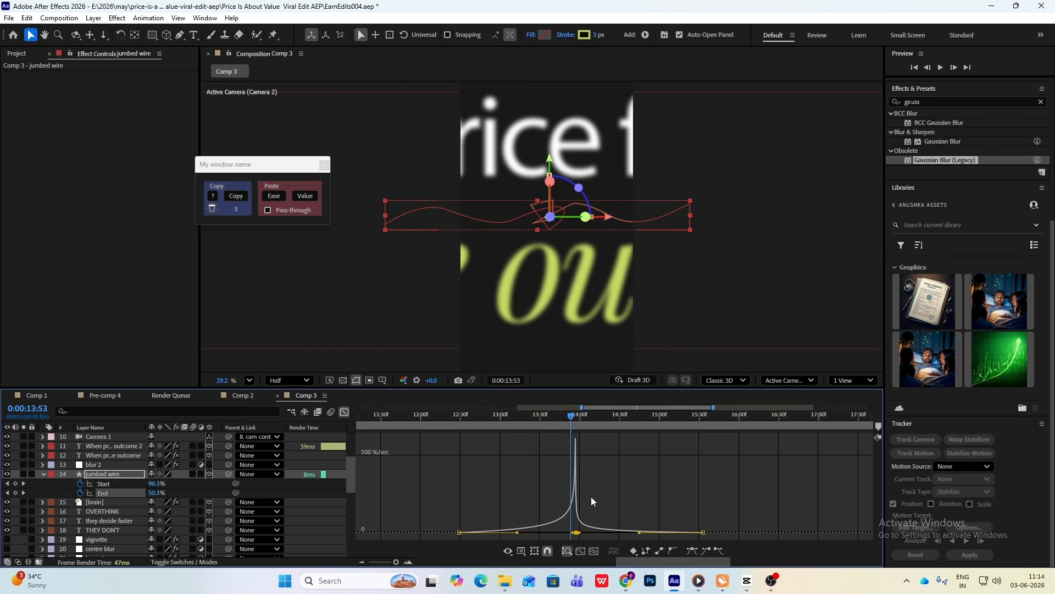
left_click_drag(570, 421, 522, 420)
key("space")
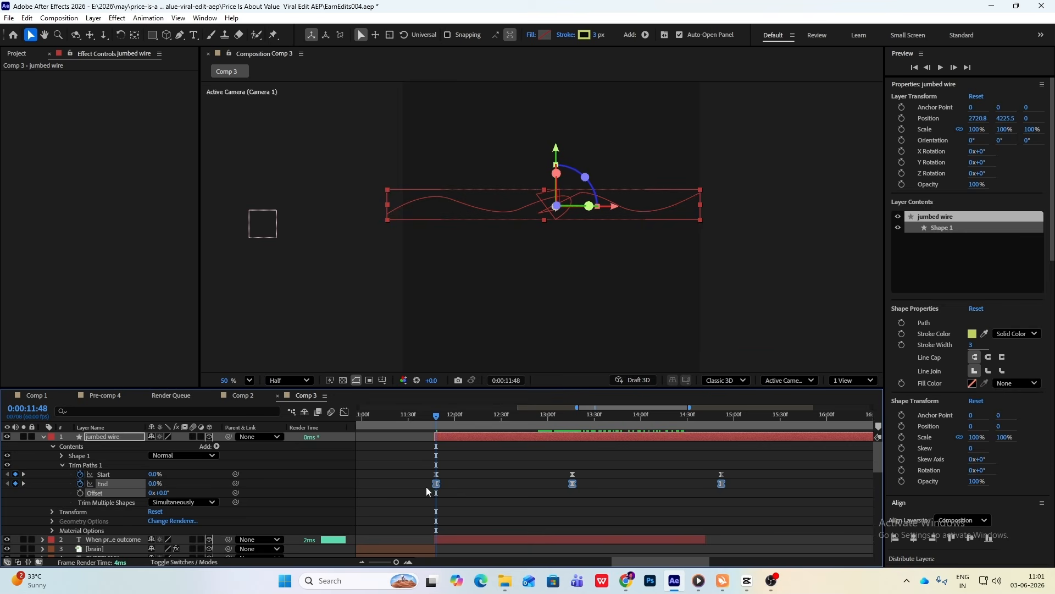
- Shift the three Trim Paths End keyframes about 0.8 s later than the Start keyframes and scrub through the result
left_click_drag(412, 487, 756, 489)
left_click_drag(431, 489, 510, 488)
left_click(505, 460)
left_click_drag(445, 425, 592, 483)
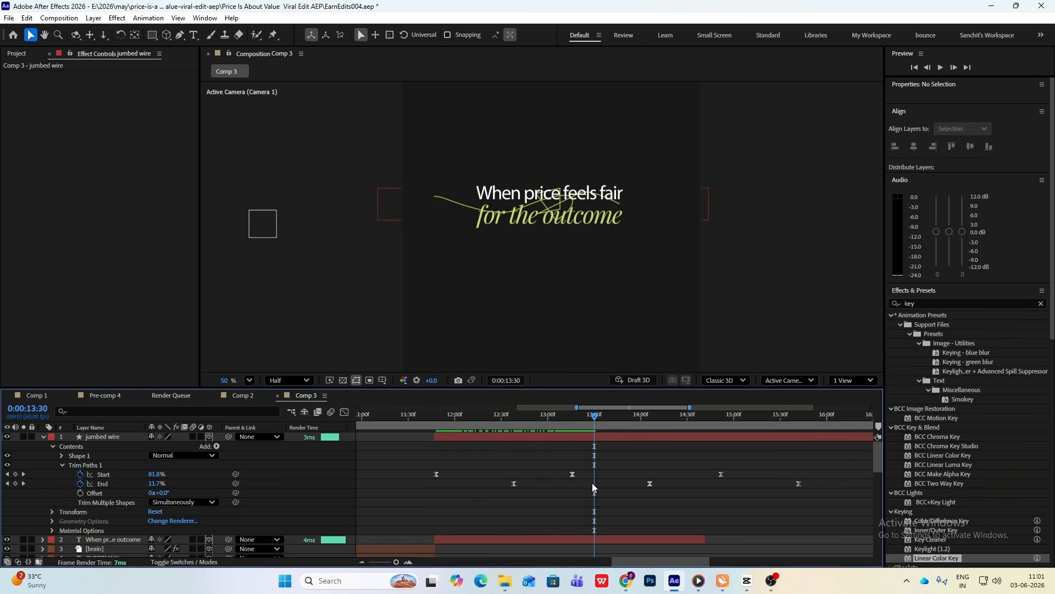
left_click(599, 421)
left_click_drag(599, 421, 763, 474)
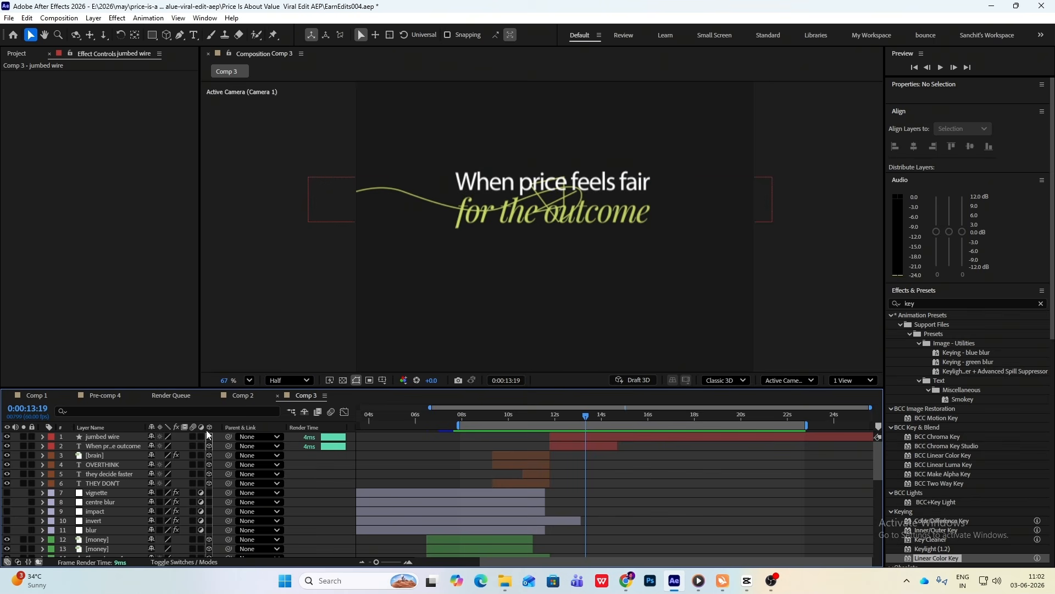
- Duplicate the "blur" adjustment layer, start it together with the jumbed wire, and stack it between the text layer and the wire
left_click(94, 531)
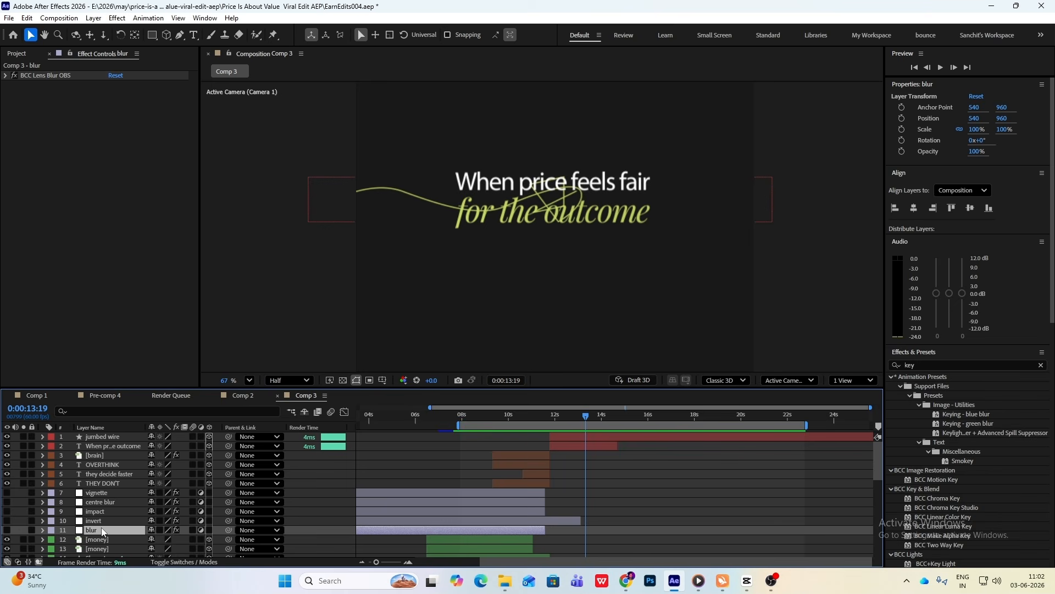
left_click(620, 477)
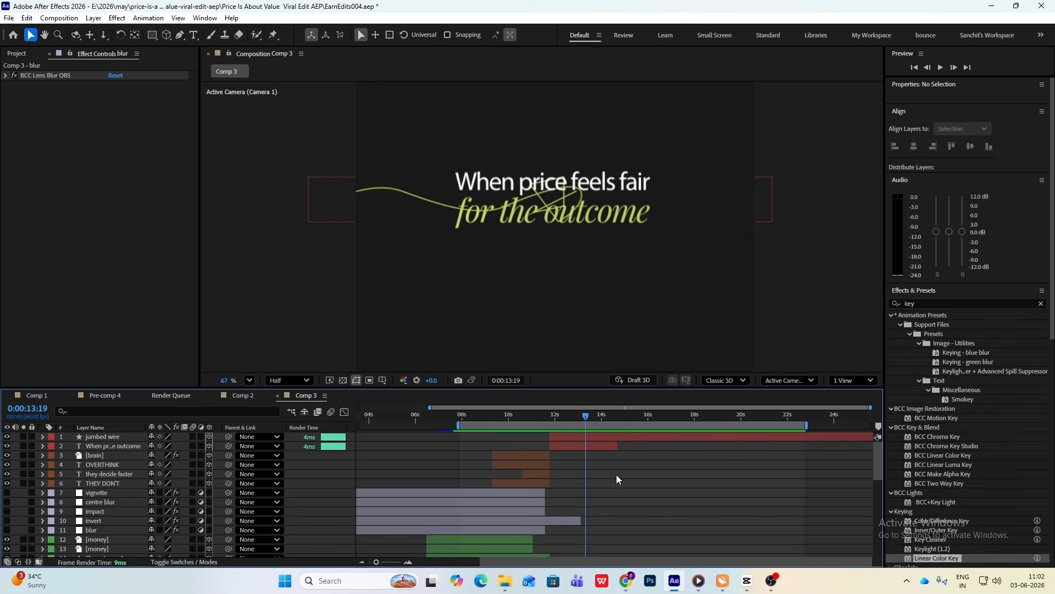
key("ctrl+v")
left_click_drag(102, 437, 100, 455)
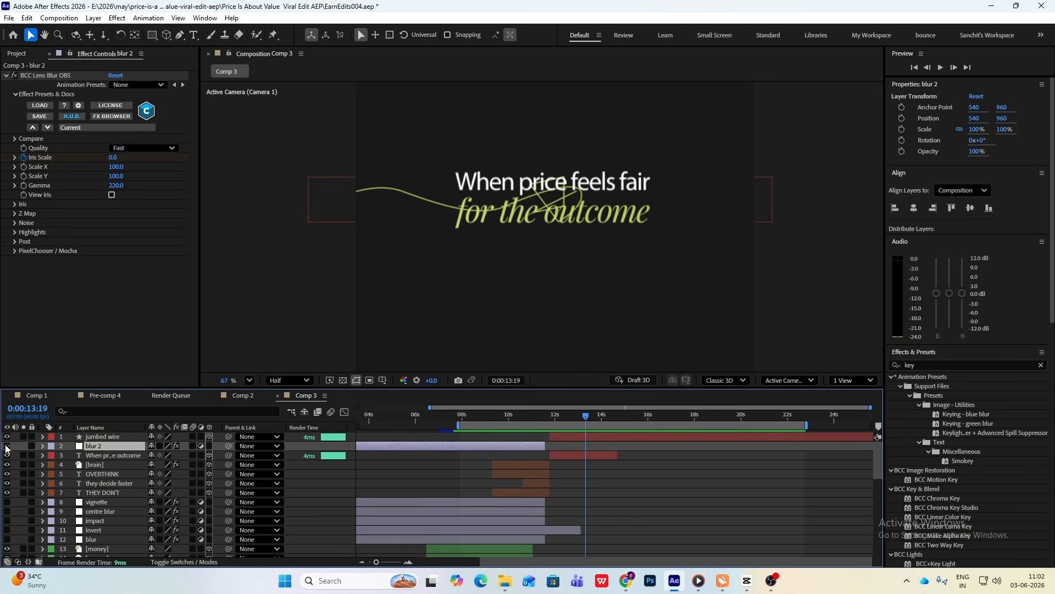
left_click_drag(448, 446, 794, 447)
mouse_move(113, 455)
left_mouse_down()
mouse_move(115, 435)
mouse_move(108, 463)
left_mouse_up()
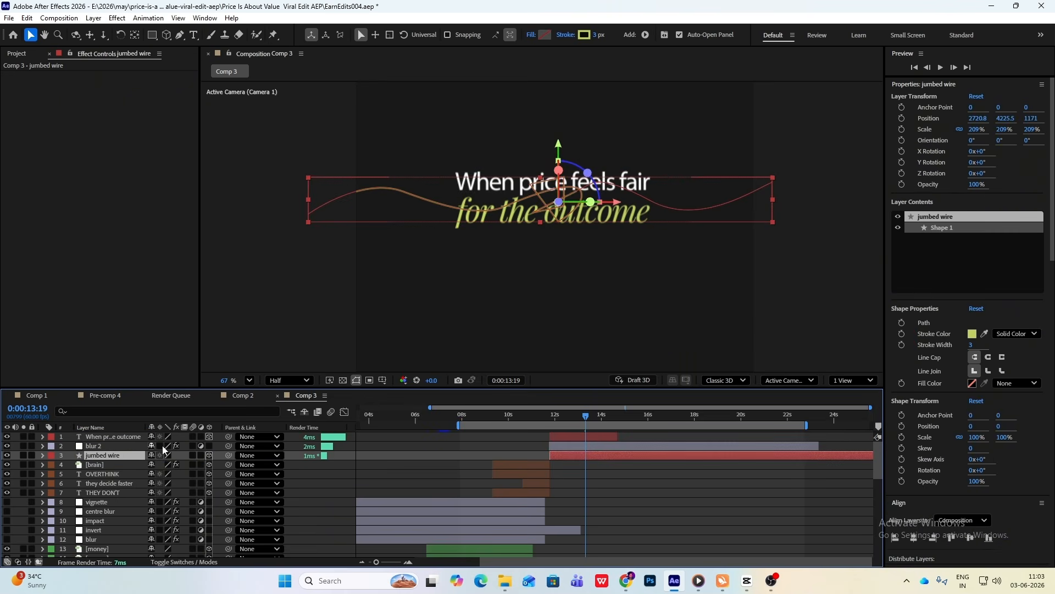
- Replace the BCC Lens Blur OBS effect on the blur 2 layer with Gaussian Blur (Legacy)
left_click(126, 446)
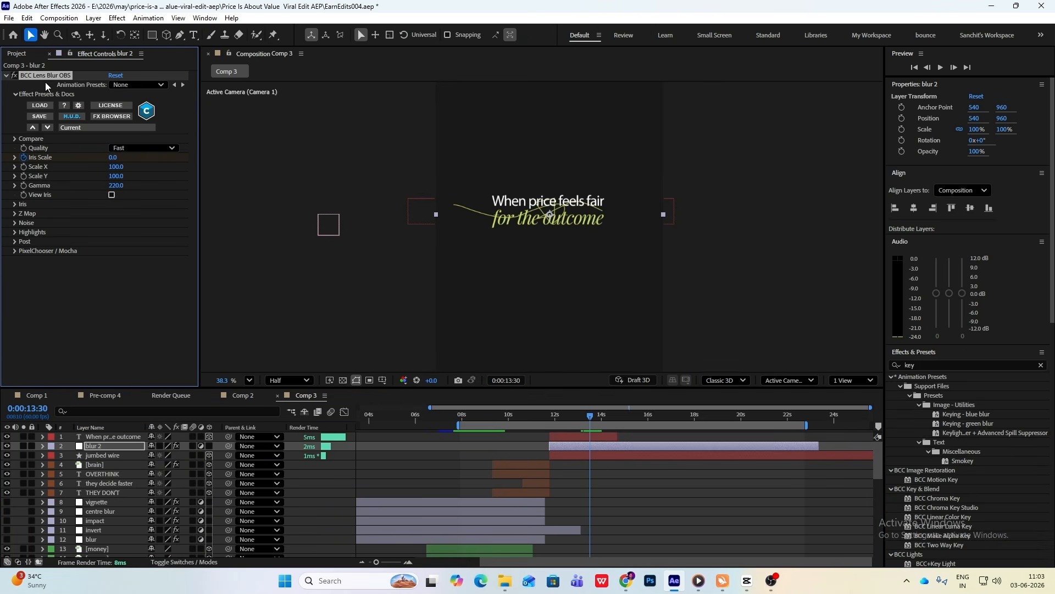
key("Delete")
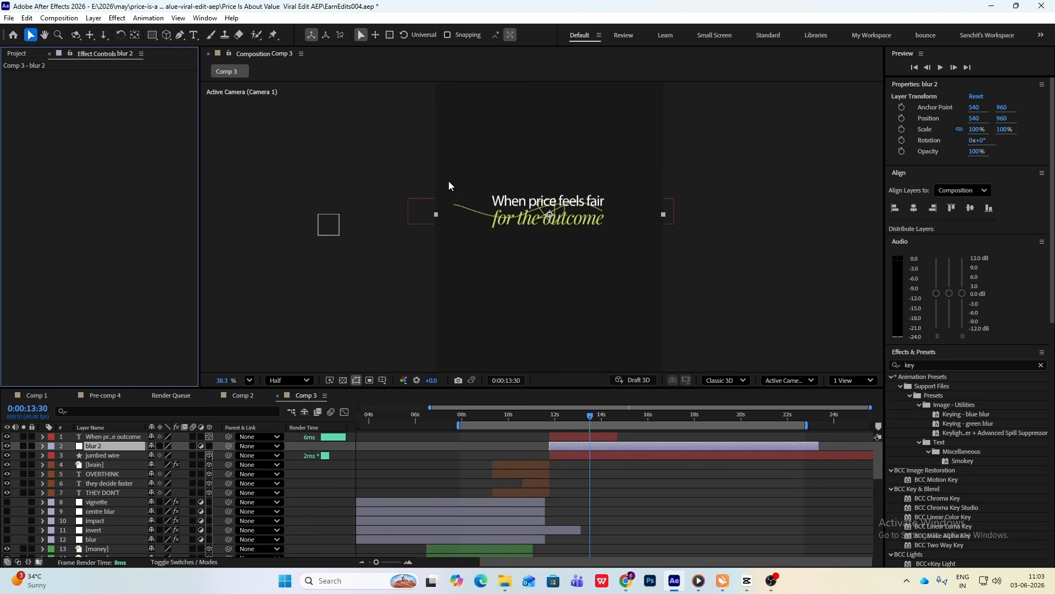
left_click(941, 364)
type("gauss")
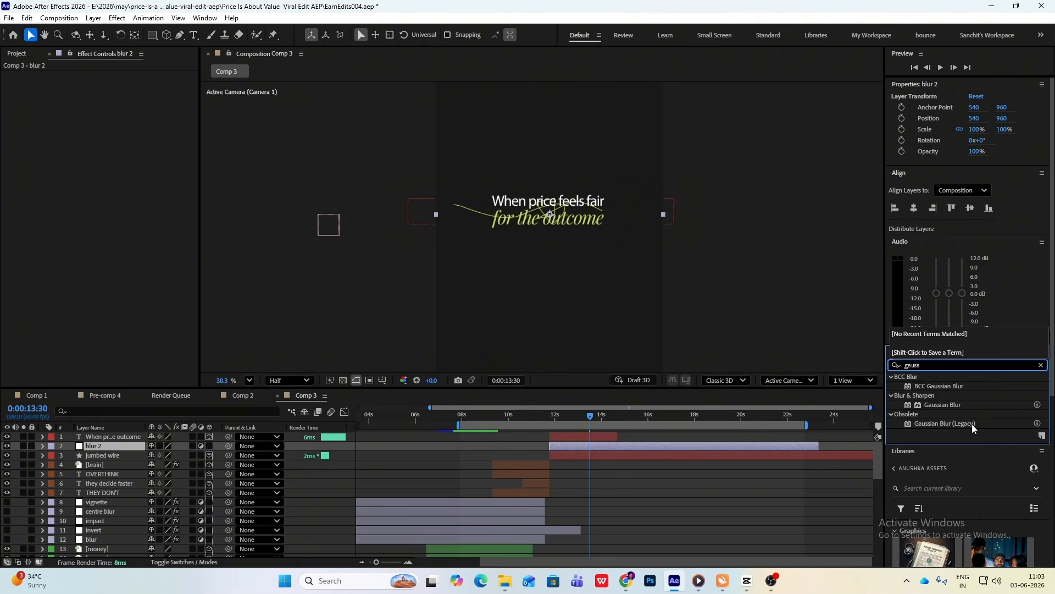
left_click_drag(973, 428, 98, 254)
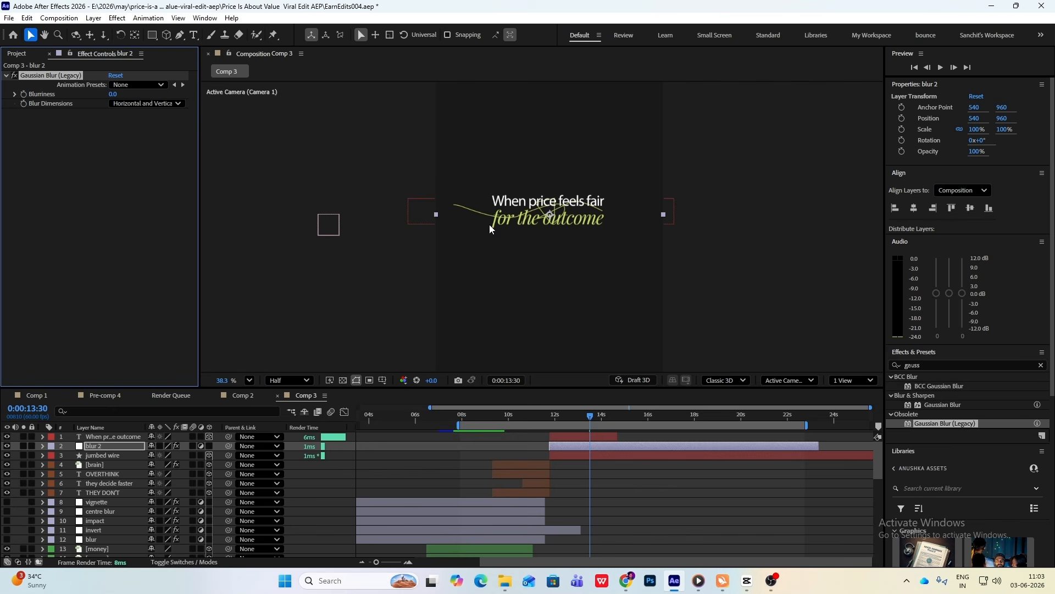
- Set the blur 2 layer's Gaussian Blur (Legacy) Blurriness to 16.3 and scrub through the blurred wire
left_click_drag(113, 94, 221, 105)
left_click(596, 473)
left_click_drag(590, 416, 529, 437)
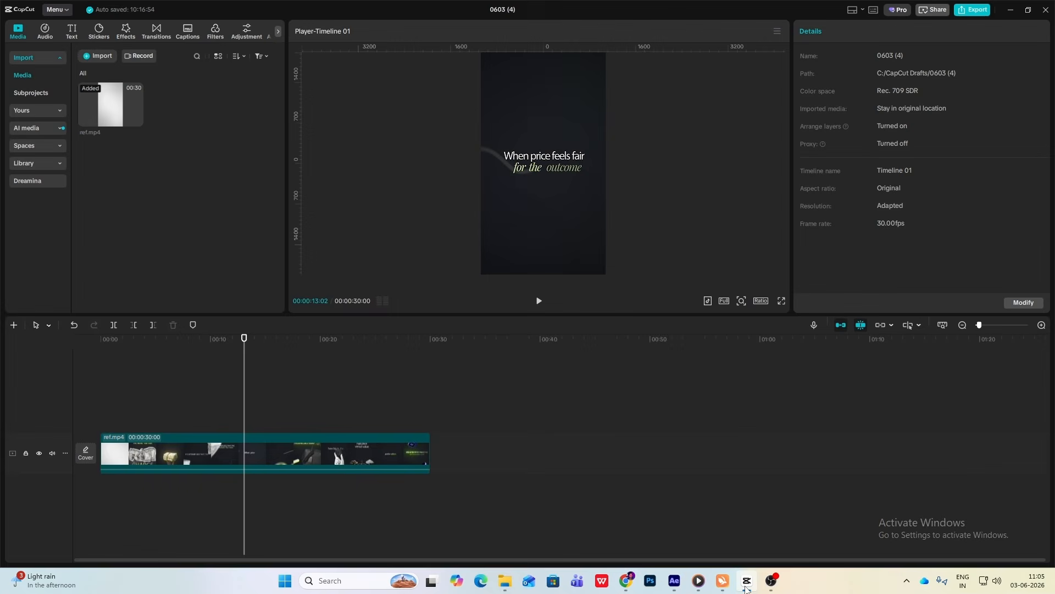
- Scrub the reference in CapCut to 00:00:13:29, and back in After Effects move the cam control layers and Camera 1 to the stack's top
left_click_drag(243, 421, 254, 423)
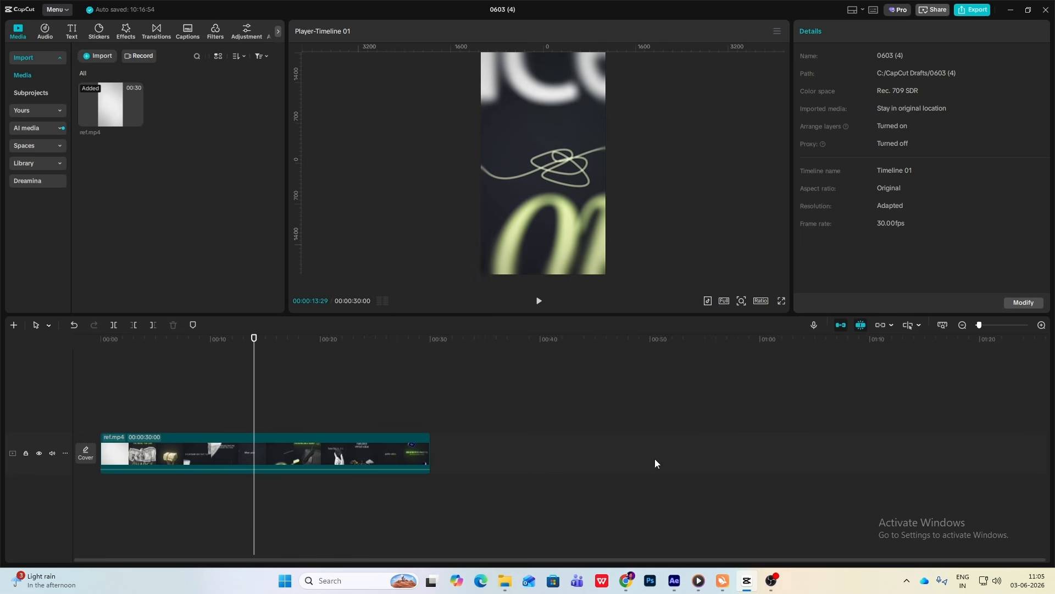
left_click(751, 584)
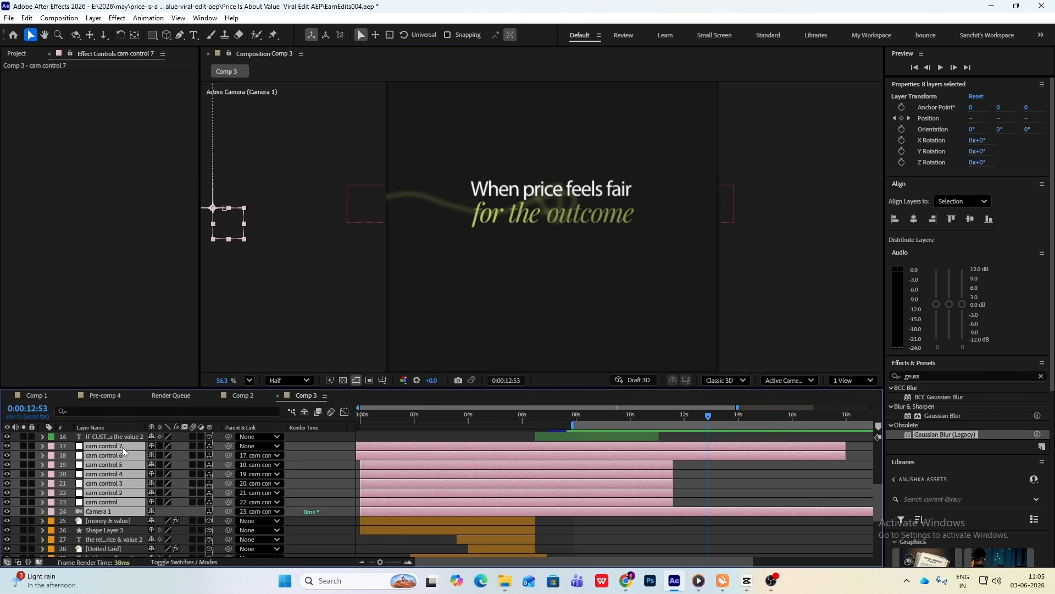
left_click_drag(123, 447, 119, 435)
left_click(724, 483)
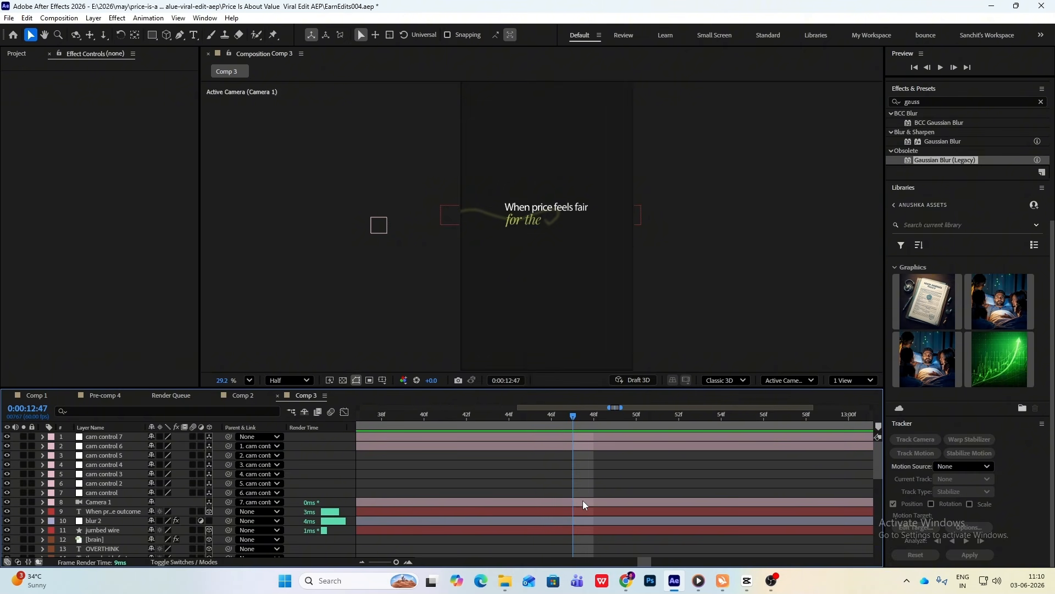
- Split the Camera 1 layer at 0:00:12:47
left_click(582, 501)
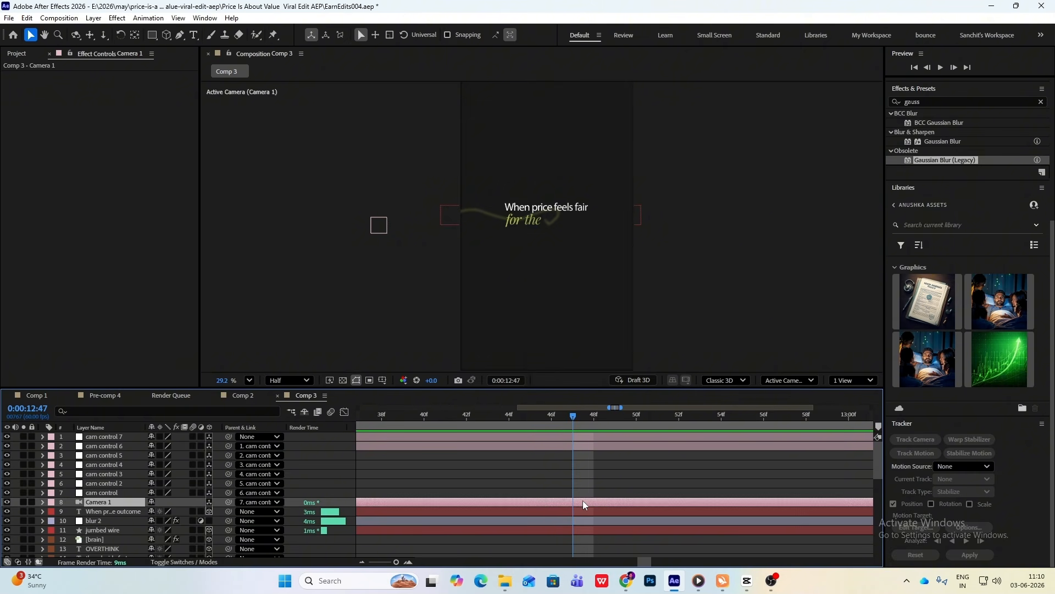
key("ctrl+shift+d")
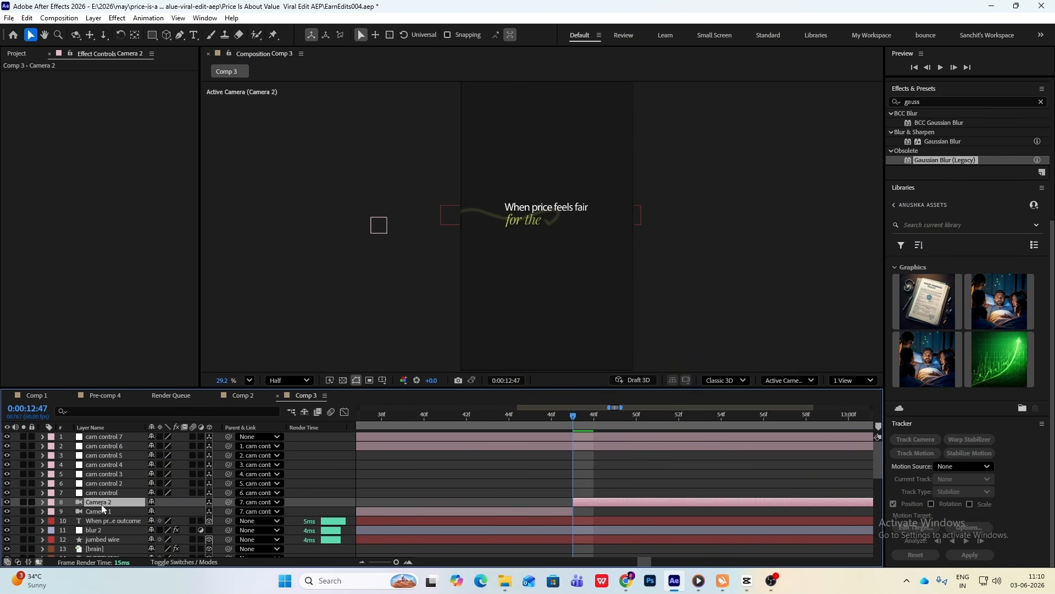
- Add a null object to the composition and parent Camera 2 to it
right_click(730, 238)
mouse_move(762, 244)
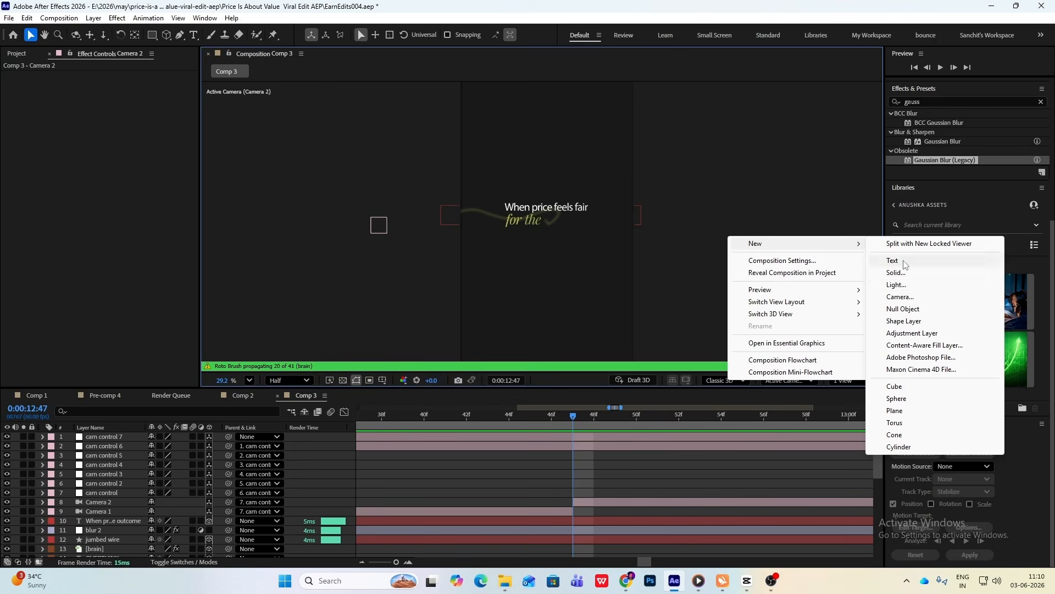
left_click(922, 308)
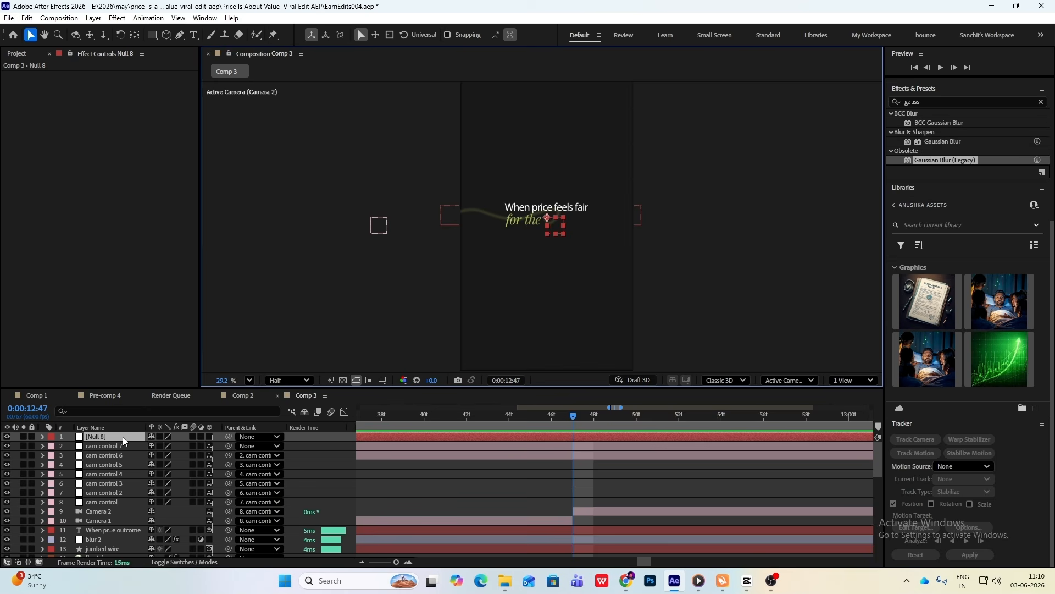
scroll(113, 439, "down", 3)
left_click(107, 455)
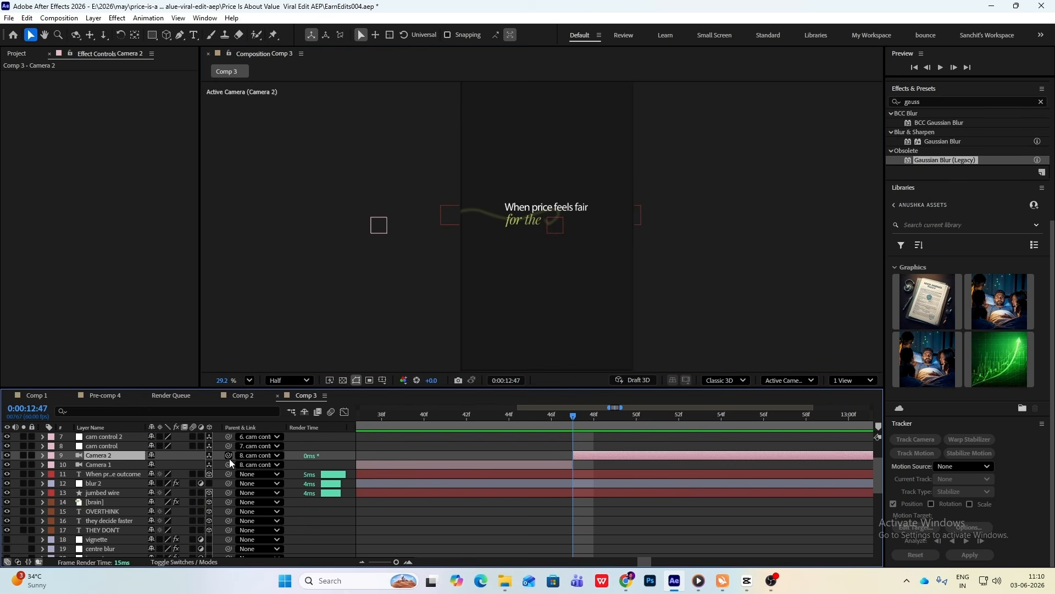
left_click_drag(229, 455, 102, 437)
- Rename the new null to "cam control 8" and give it the Pink label colour
left_click(104, 436)
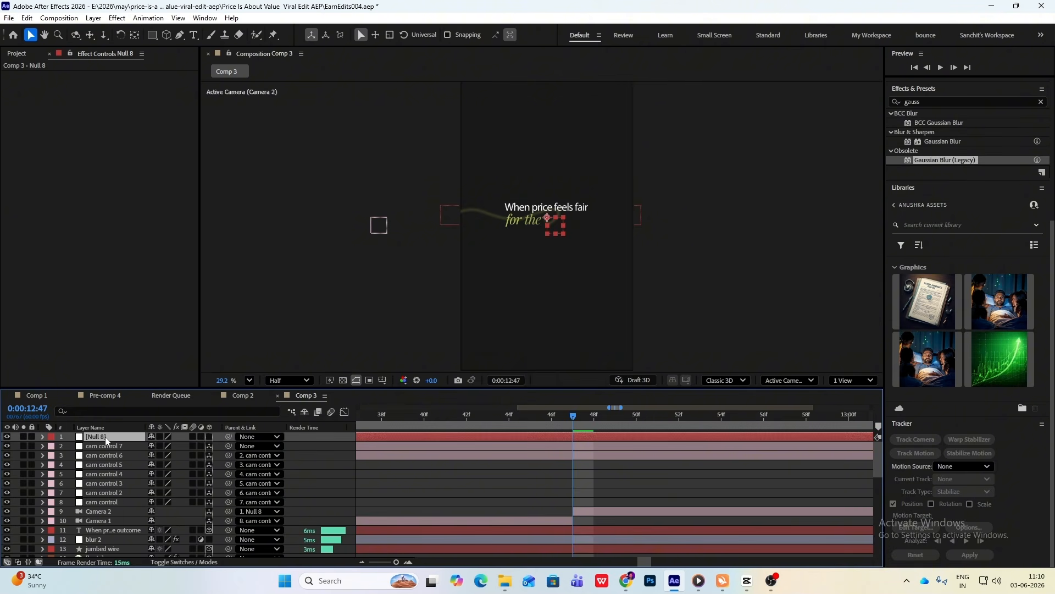
key("Return")
type("cam control 8")
key("Return")
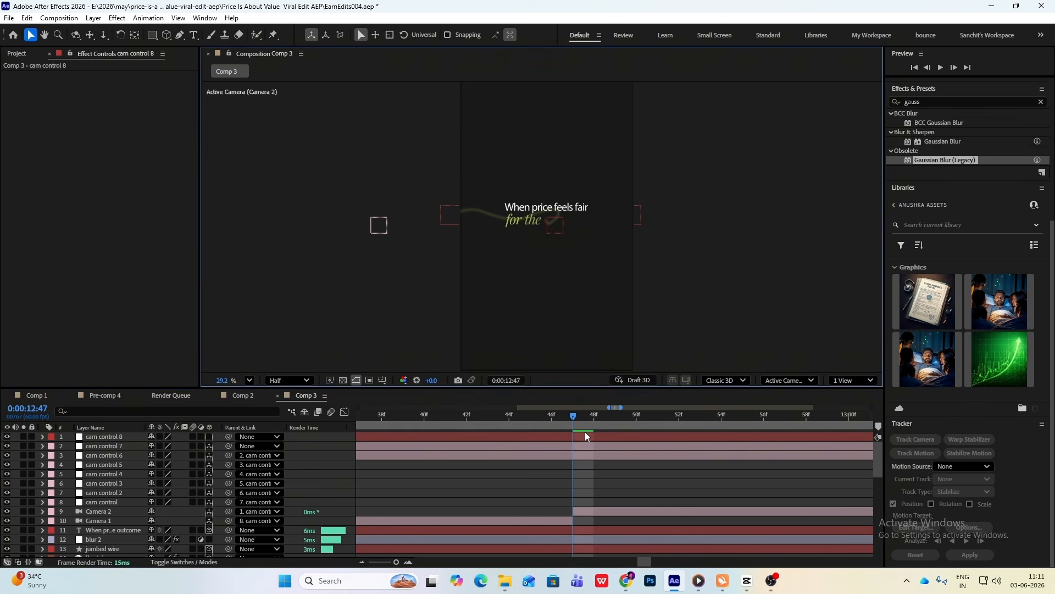
left_click(51, 436)
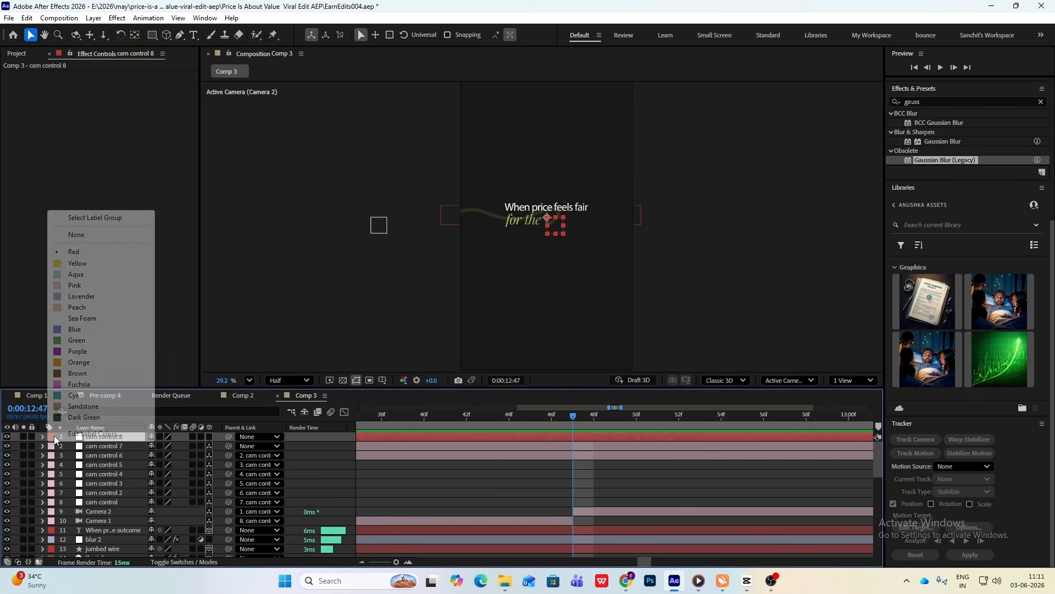
left_click(60, 285)
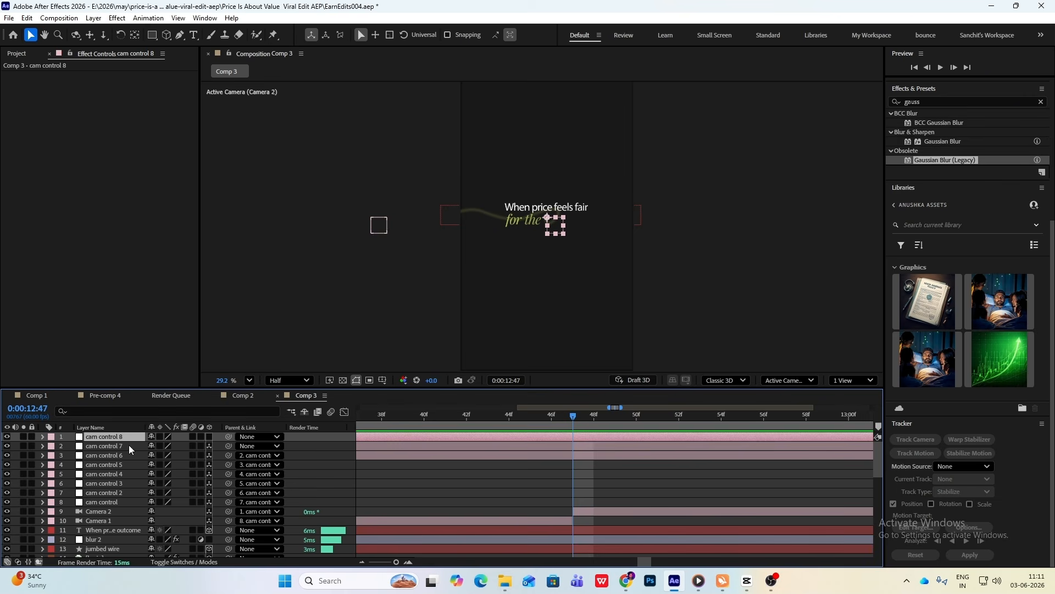
- Make cam control 8 a 3D layer and set its Position to 540, 948, 816 to zoom in on the wire
key("p")
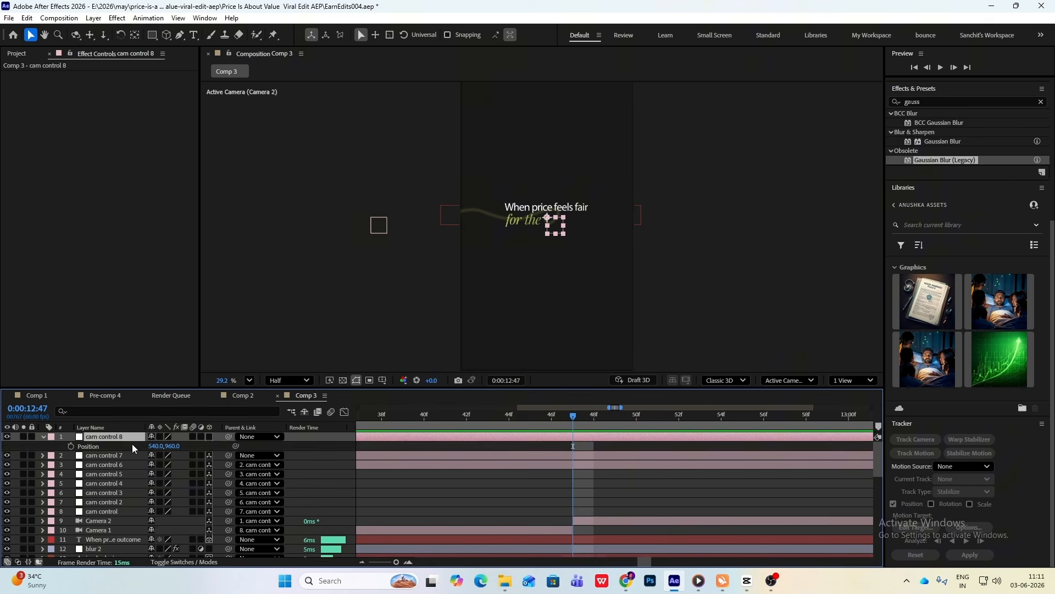
left_click(209, 437)
left_click_drag(185, 449, 645, 459)
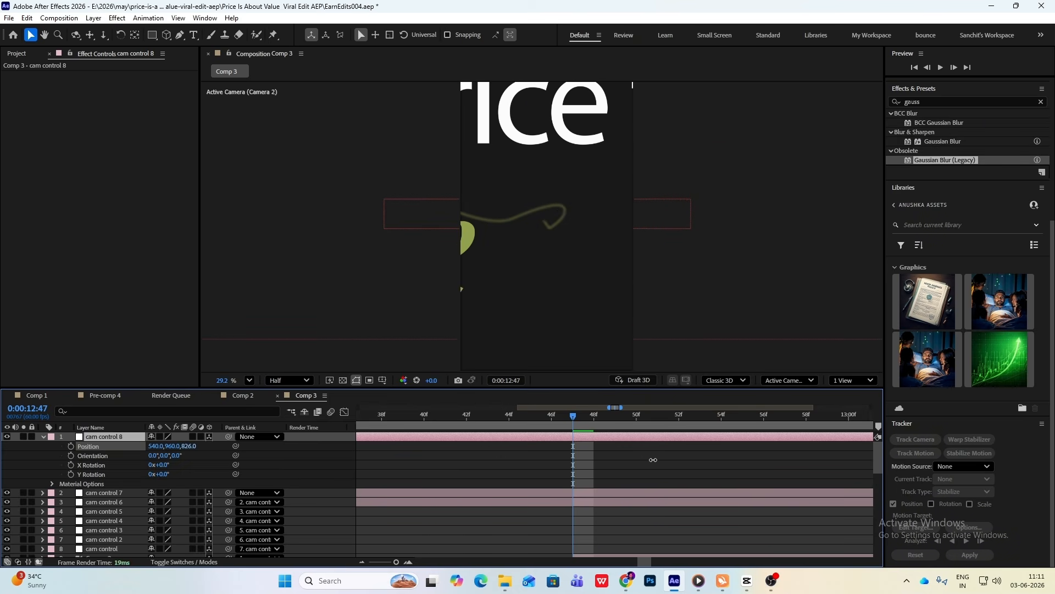
key("space")
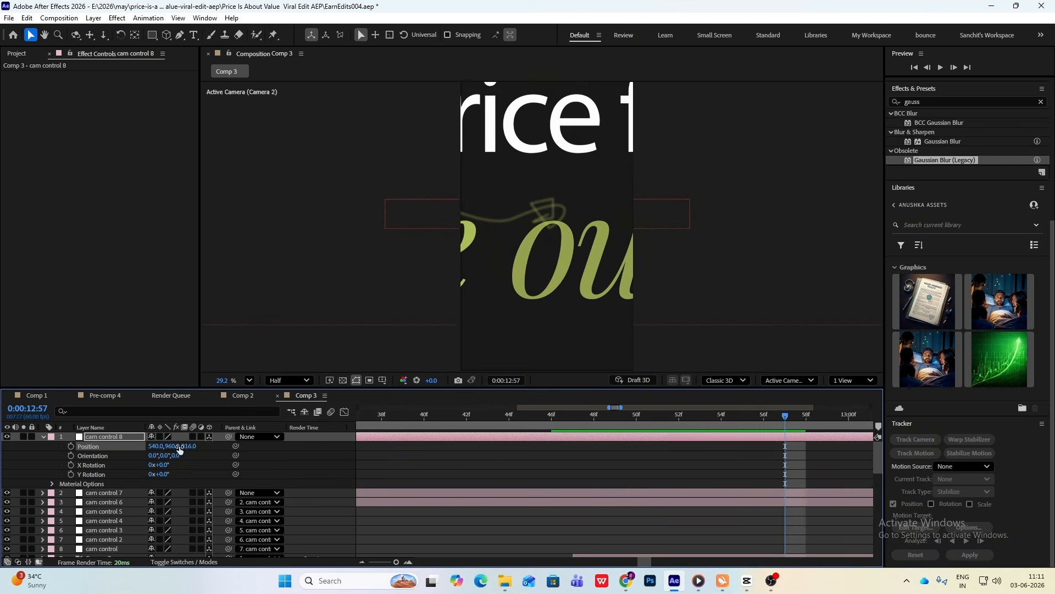
left_click_drag(176, 446, 168, 446)
scroll(576, 502, "down", 4)
left_click_drag(594, 417, 672, 439)
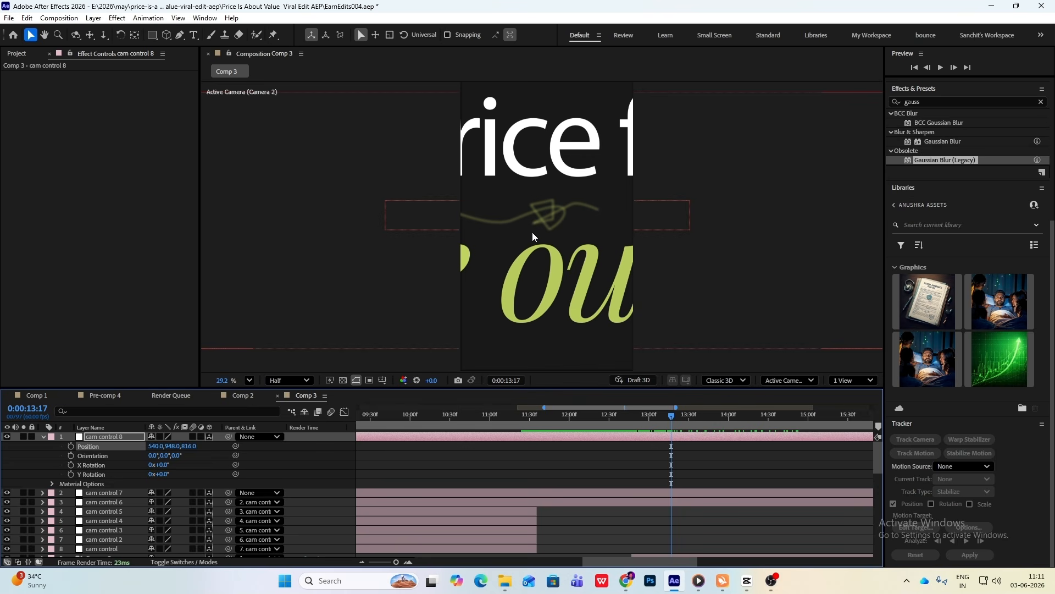
left_click(43, 437)
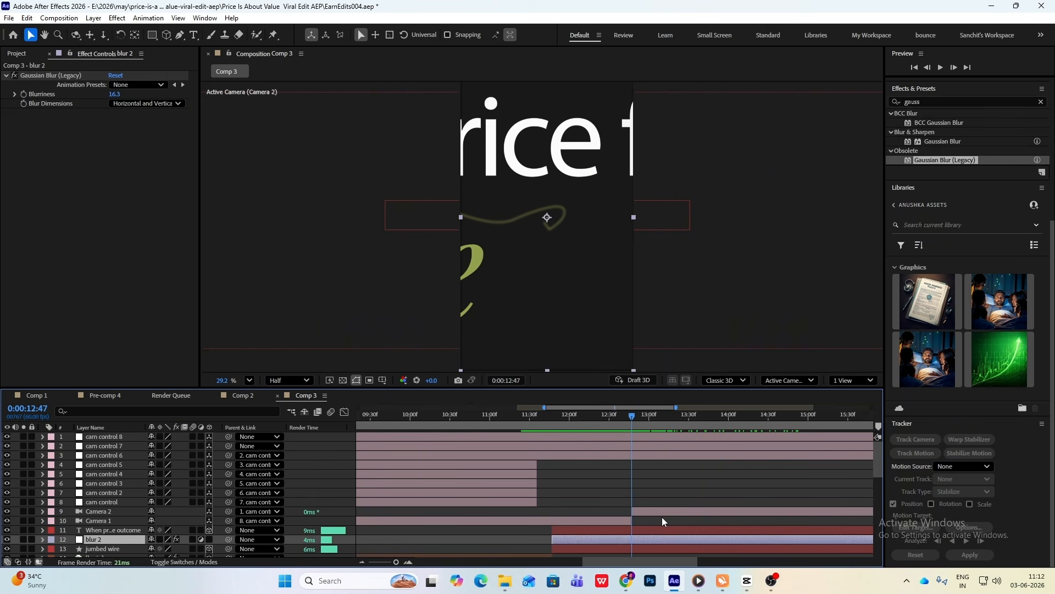
- Trim the end of the blur 2 layer to the camera cut at 0:00:12:47
key("alt+bracketright")
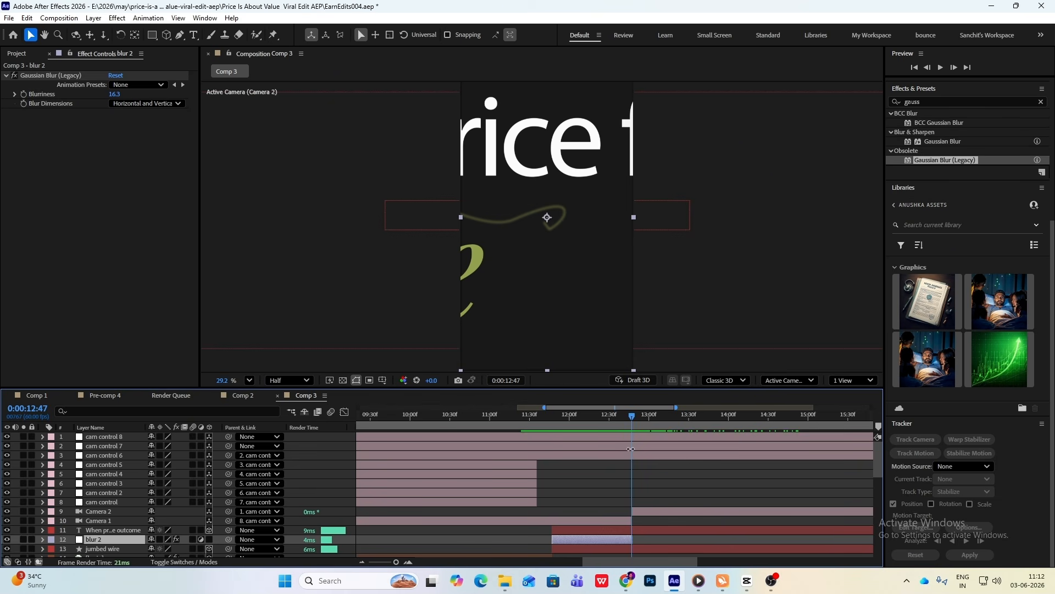
left_click_drag(632, 539, 630, 539)
scroll(664, 552, "up", 2)
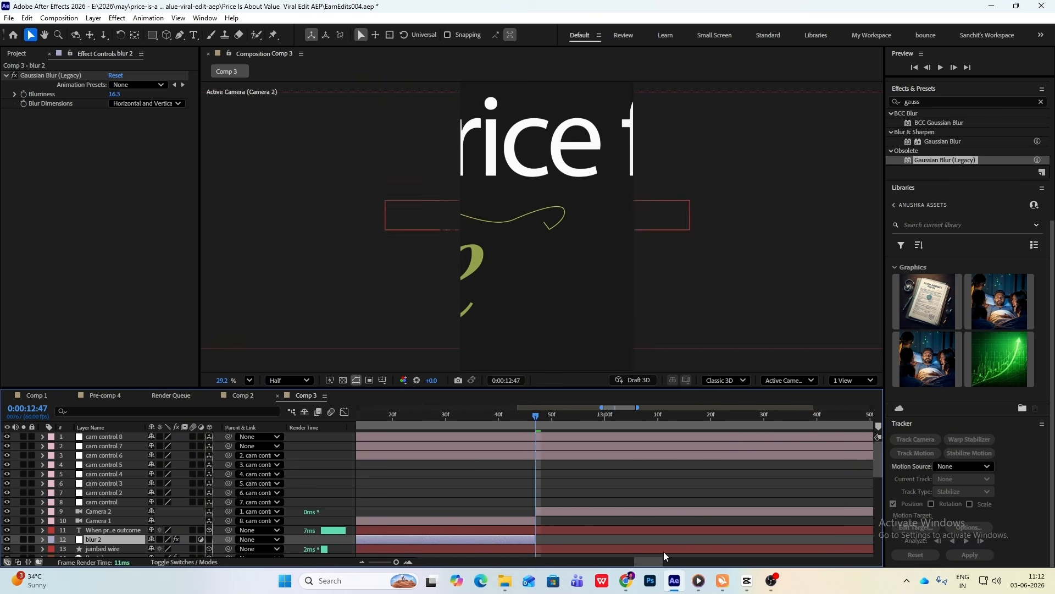
scroll(664, 551, "up", 2)
scroll(468, 509, "down", 6)
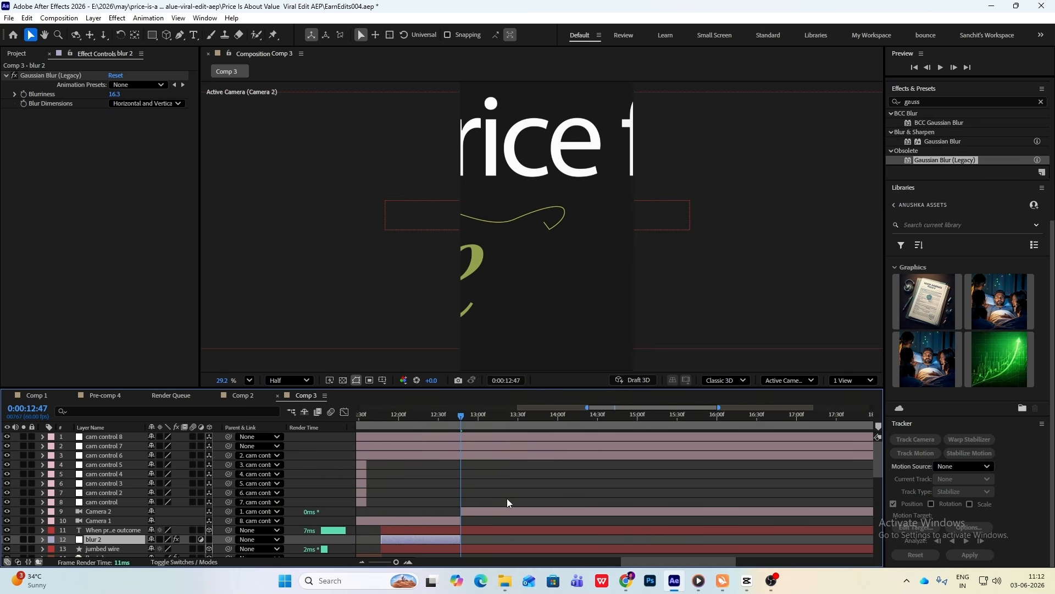
- Split the "When price feels fair" text at 0:00:12:47 and blur its second part with Gaussian Blur (Legacy) at Blurriness 34.4
left_click_drag(928, 161, 113, 528)
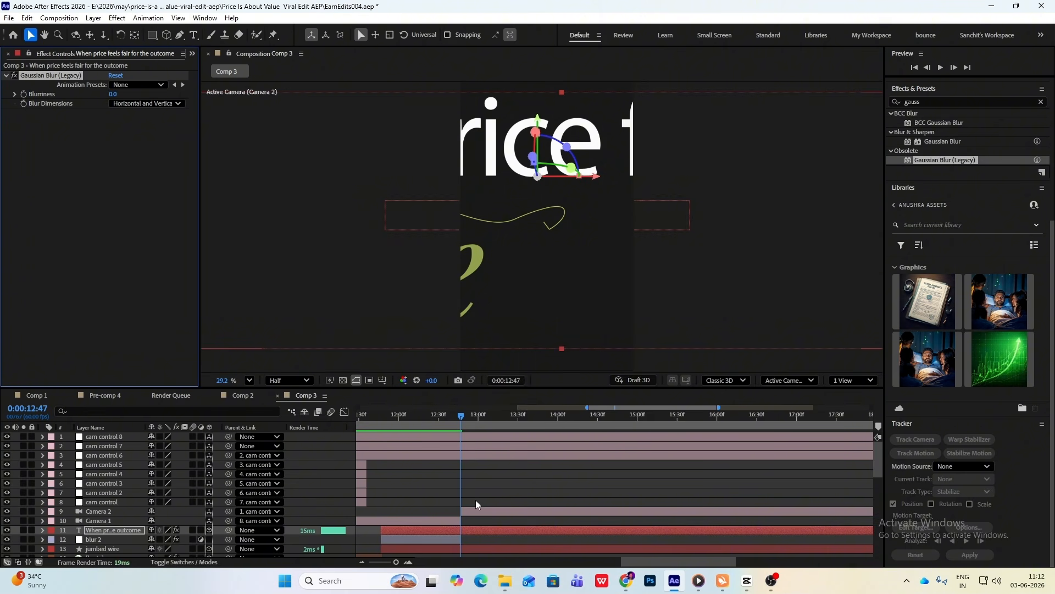
key("ctrl+shift+d")
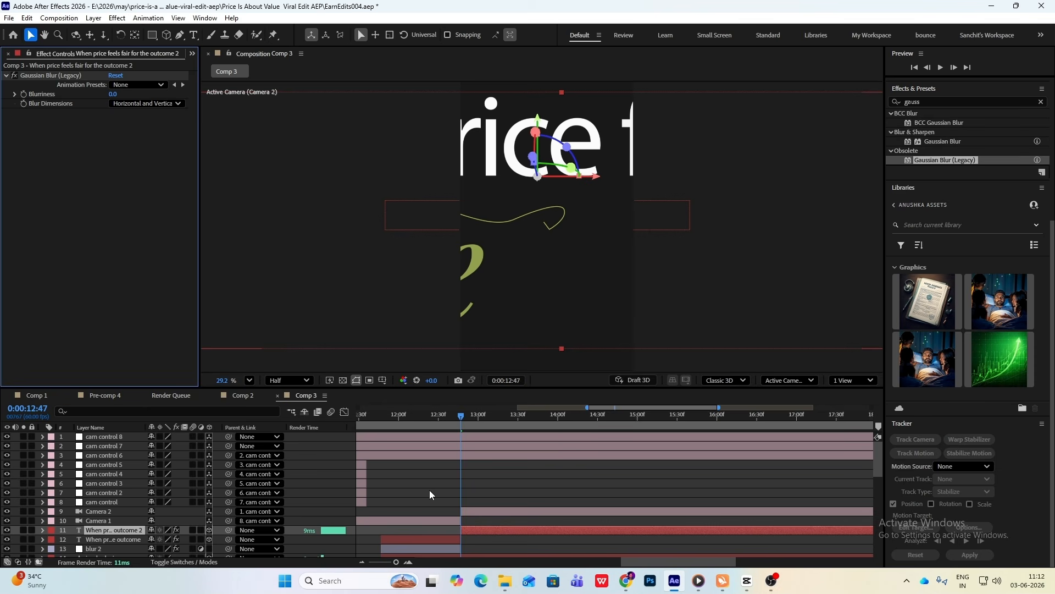
left_click_drag(113, 95, 313, 109)
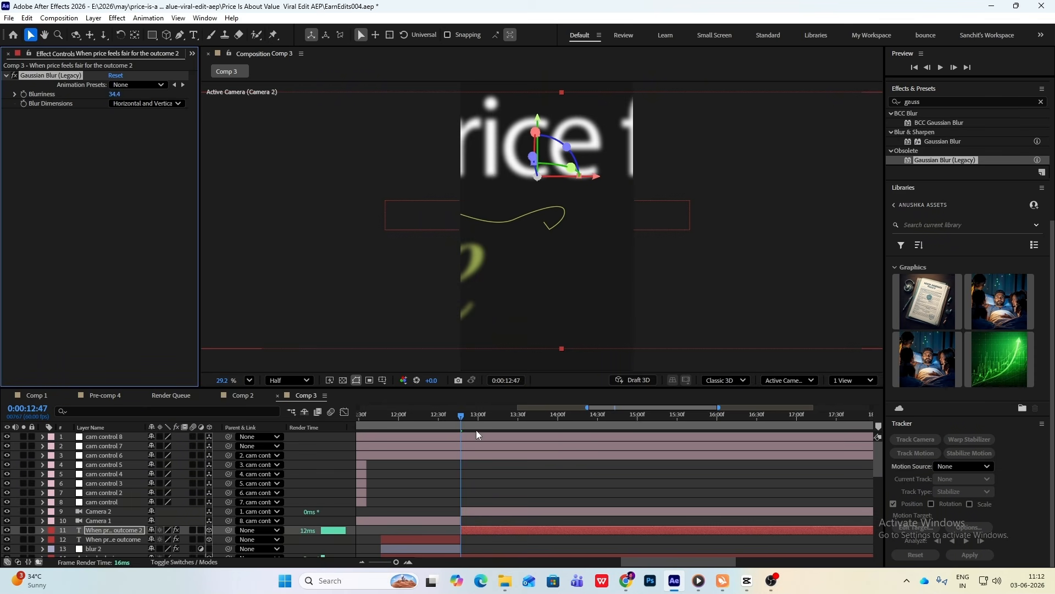
mouse_move(460, 418)
left_mouse_down()
mouse_move(443, 418)
mouse_move(481, 418)
left_mouse_up()
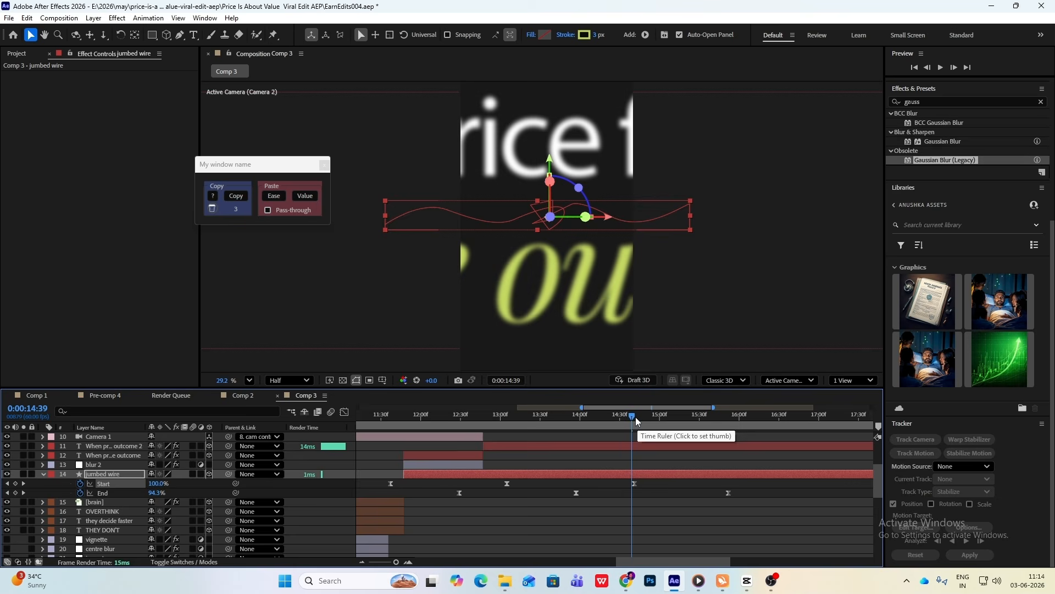
- Preview the wire animation and blurred text across the cut to Camera 2
left_click(429, 418)
key("space")
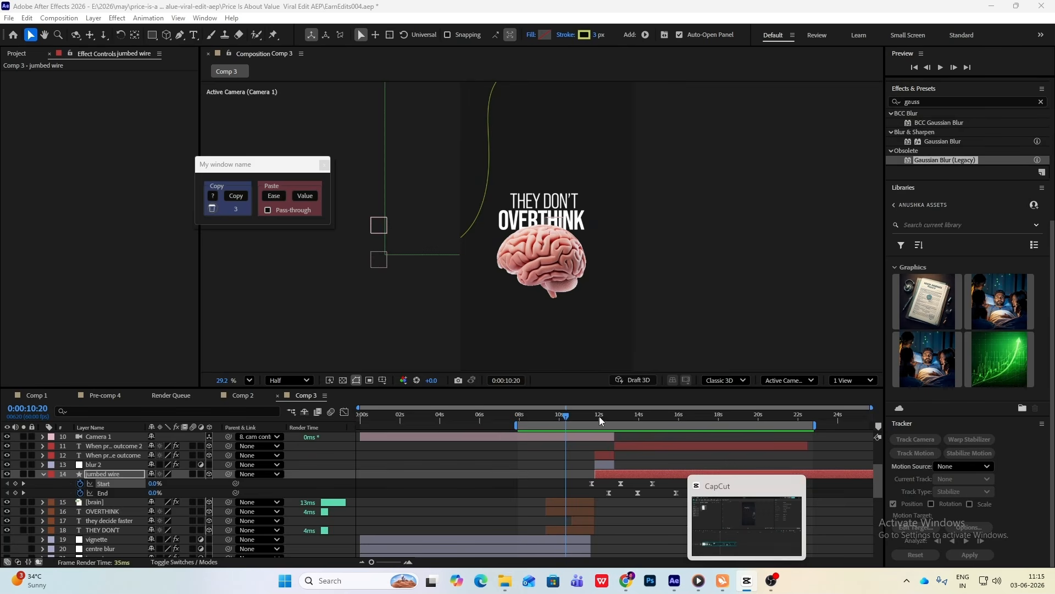
left_click_drag(567, 417, 614, 441)
key("space")
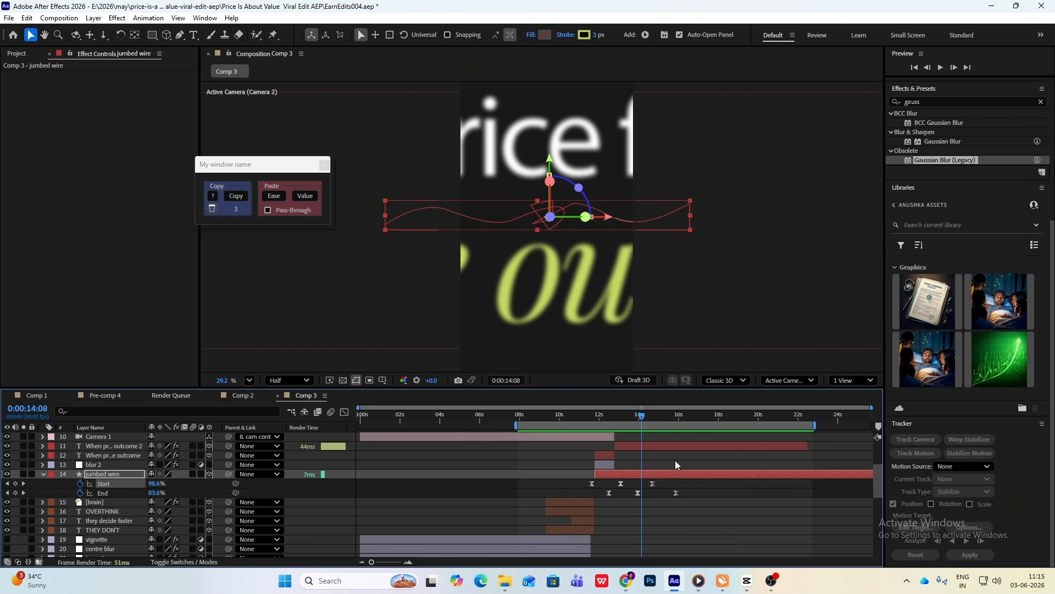
left_click(675, 460)
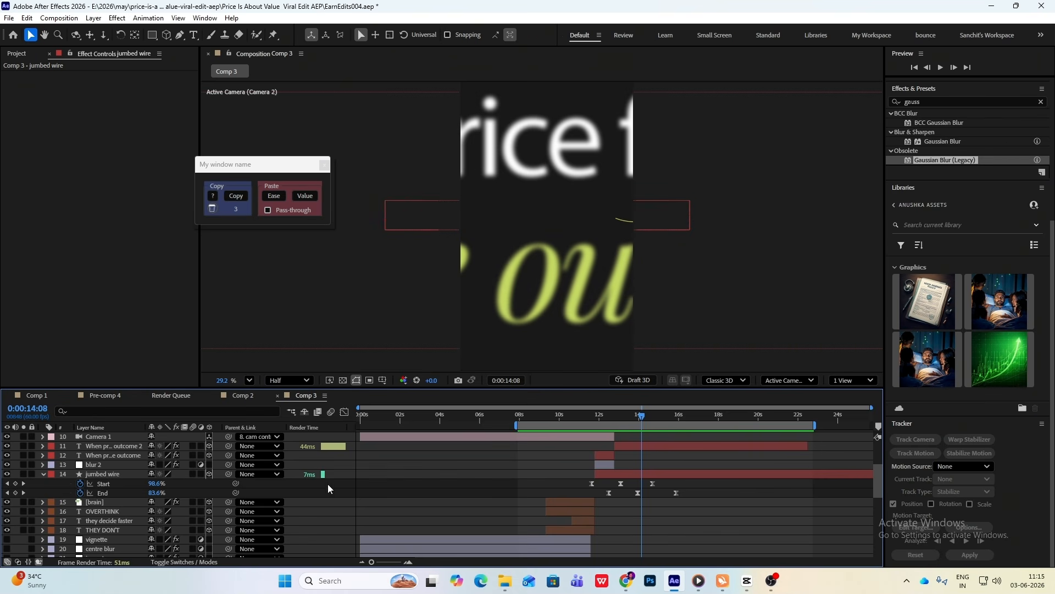
- Duplicate the cam control 8 null and parent cam control 8 to the copy
scroll(137, 469, "up", 3)
left_click(127, 438)
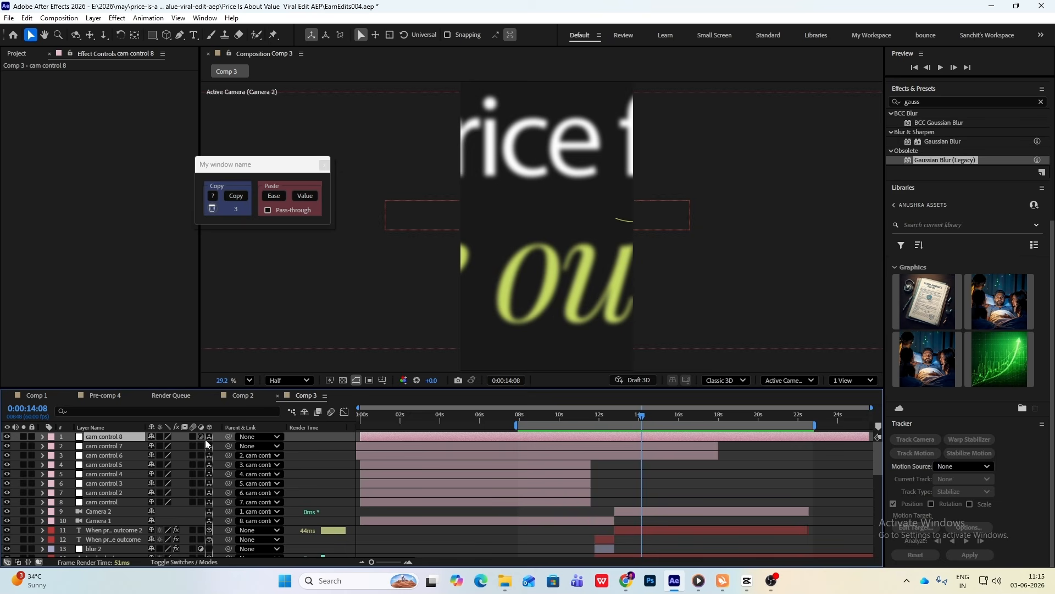
key("ctrl+d")
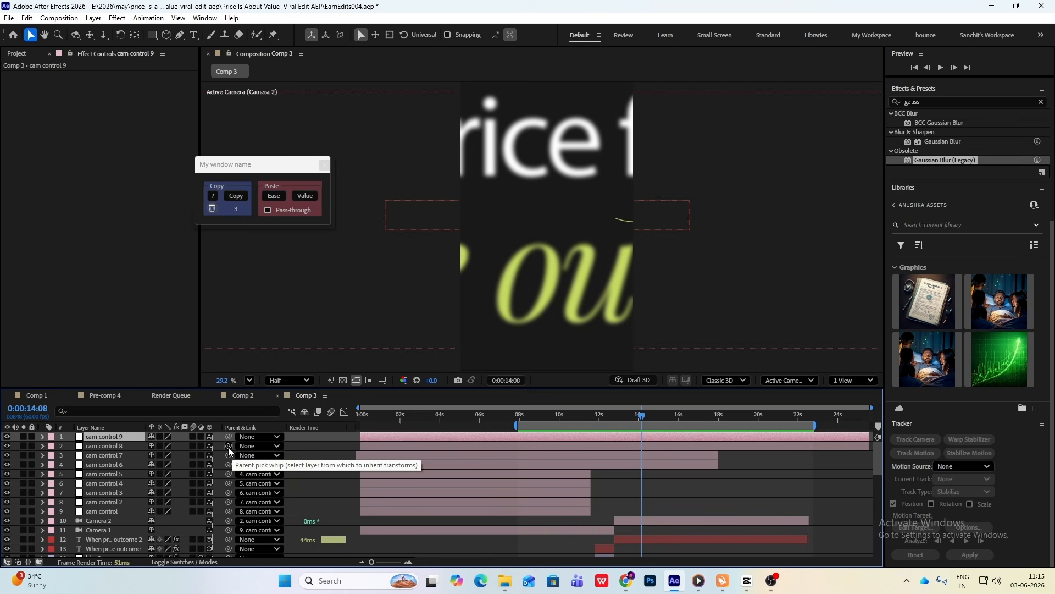
left_click_drag(229, 446, 124, 437)
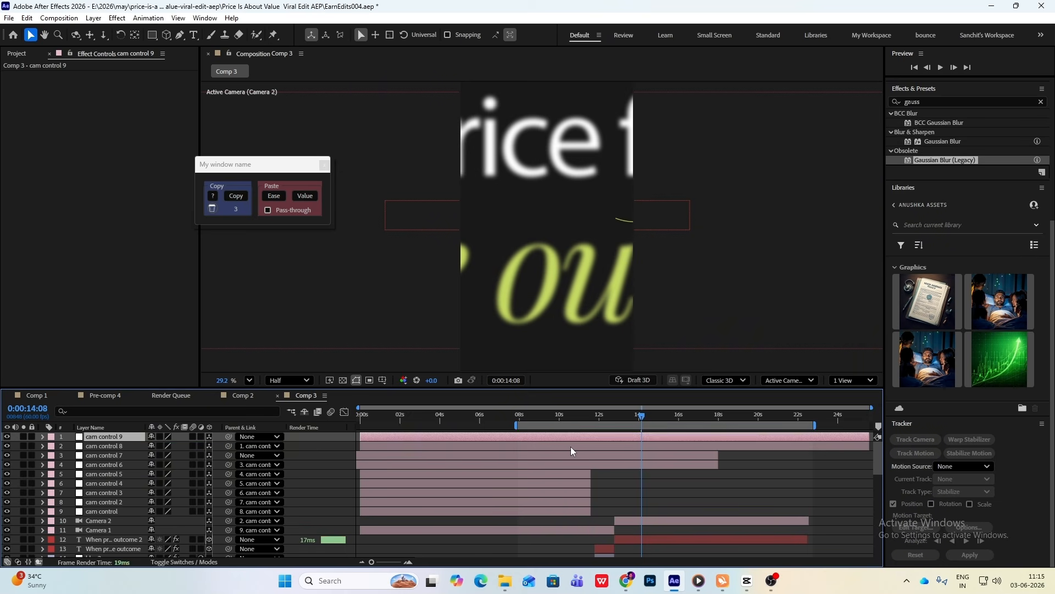
- Keyframe the Position of cam control 9 at 0:00:14:08 and set its X position to 811 at 0:00:16:03
key("p")
left_click(70, 446)
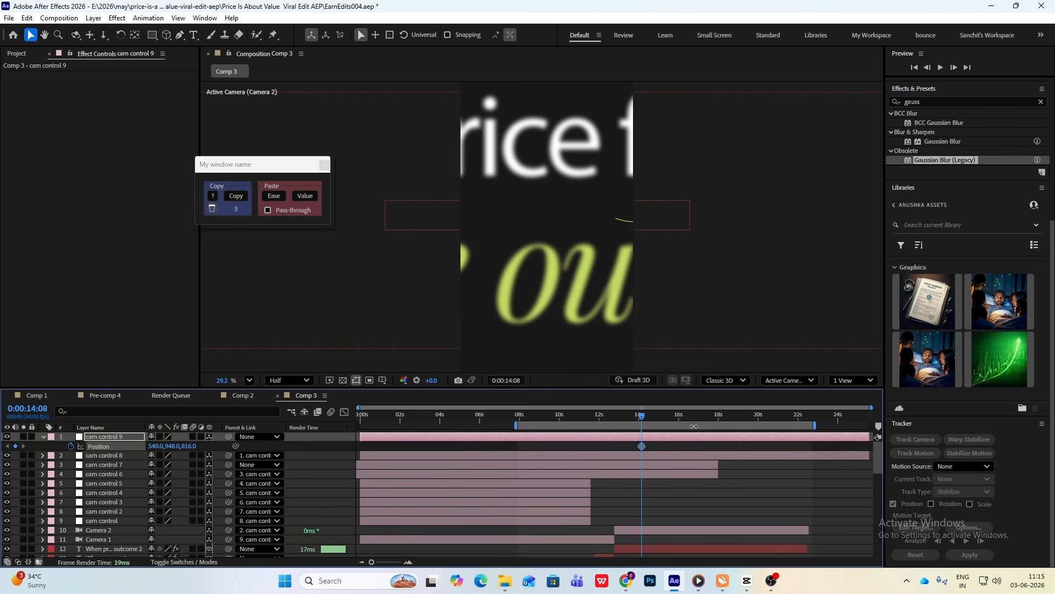
left_click_drag(646, 418, 683, 435)
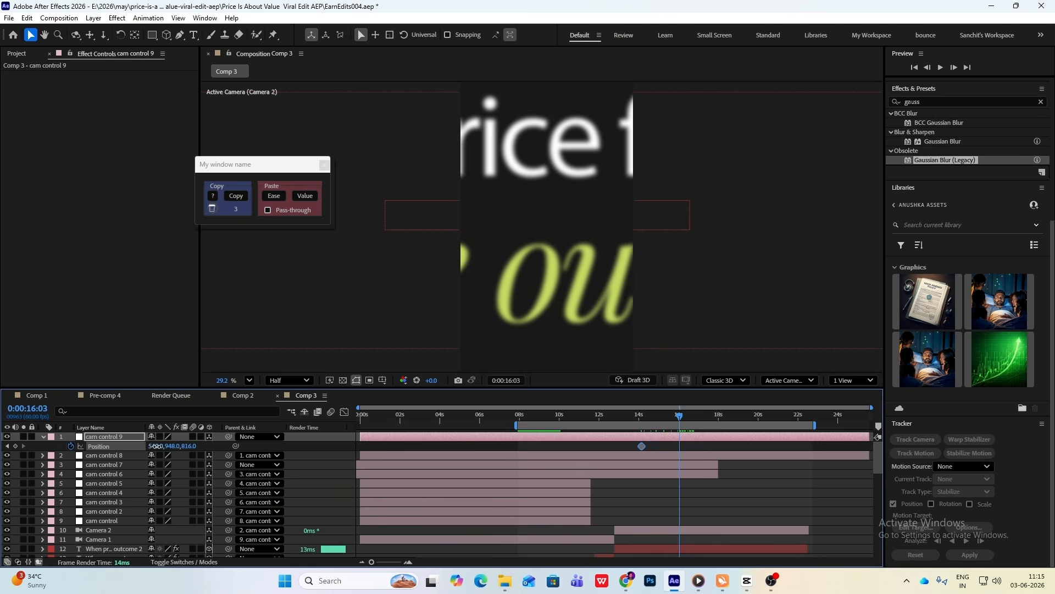
left_click_drag(157, 446, 323, 463)
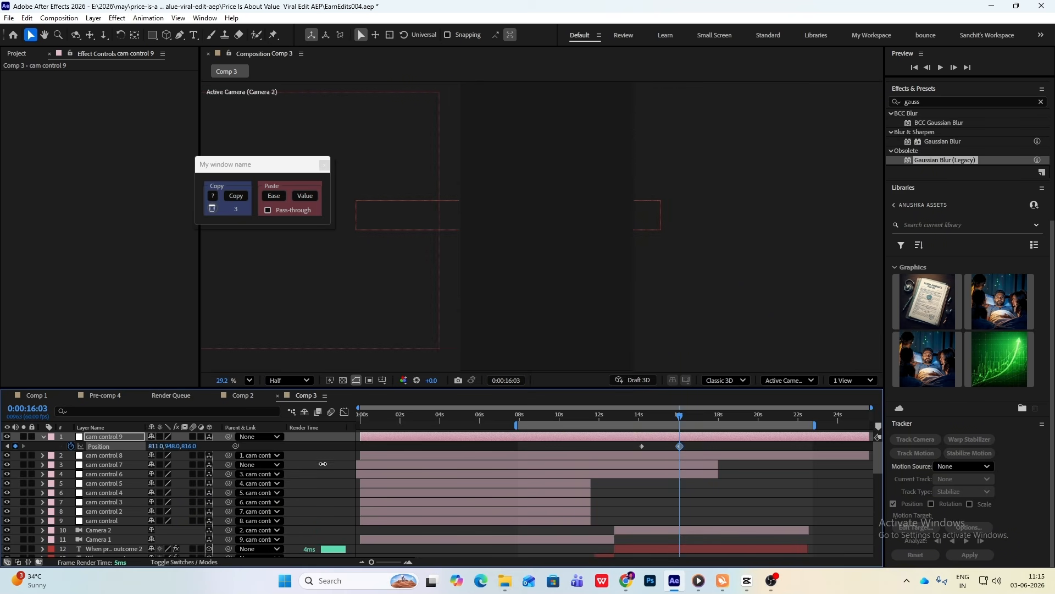
- Apply Easy Ease to both Position keyframes of cam control 9 and reshape the speed graph for a fast start and long slow finish
left_click_drag(680, 418, 664, 418)
left_click_drag(695, 444, 632, 463)
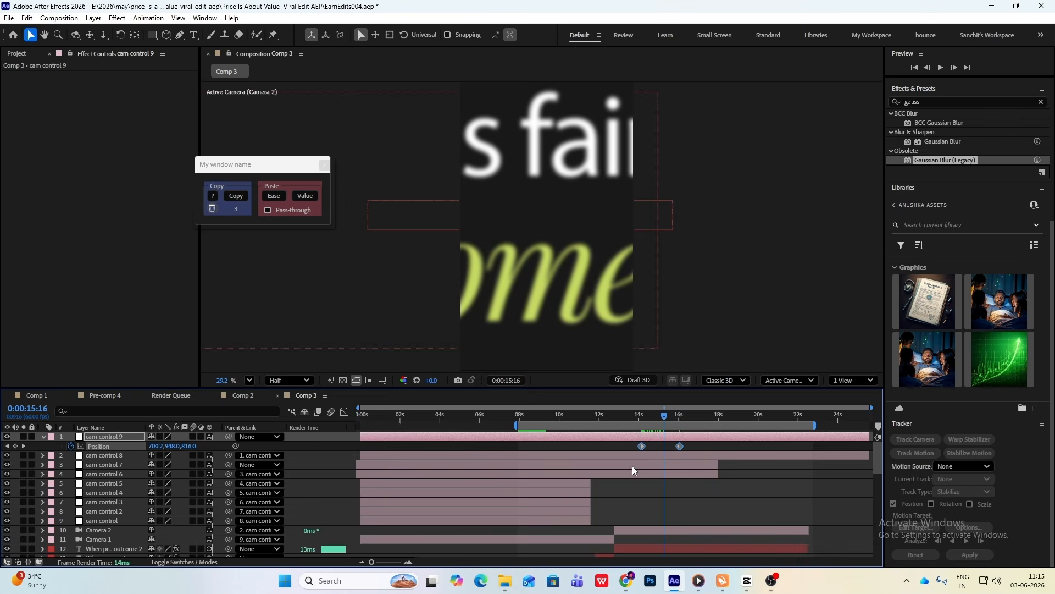
key("F9")
left_click(345, 413)
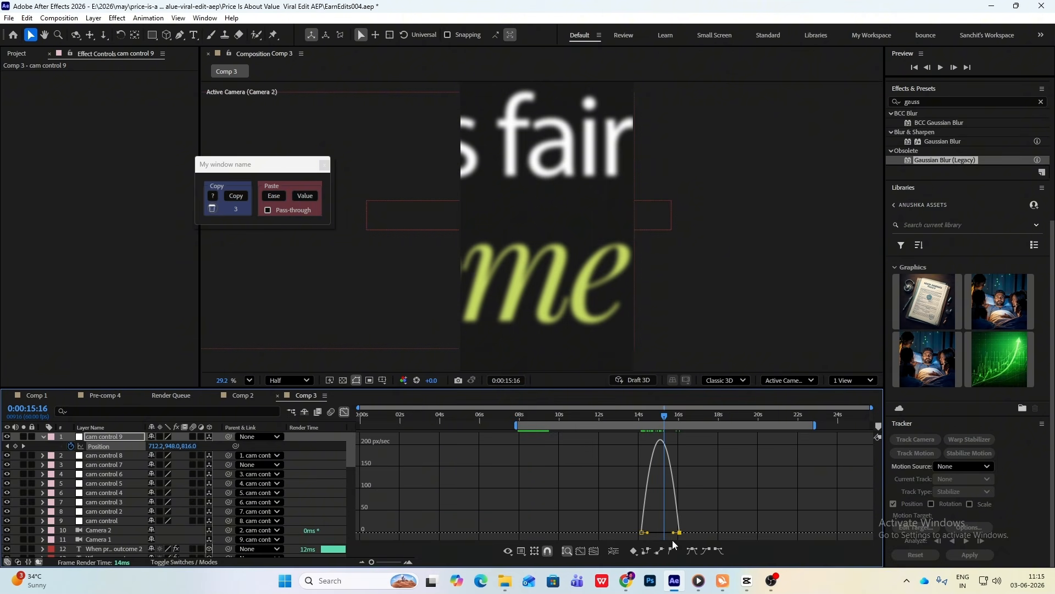
left_click_drag(674, 533, 649, 532)
left_click(345, 412)
- Preview the eased camera move from 0:00:13:44 and check the reference video around 0:00:16:00 in CapCut
left_click(634, 416)
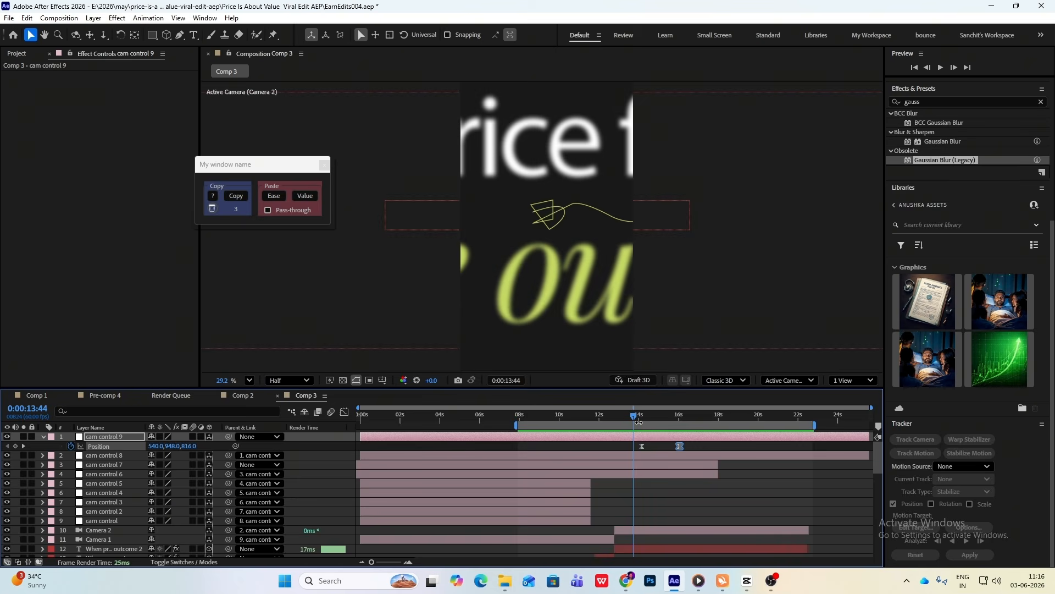
key("space")
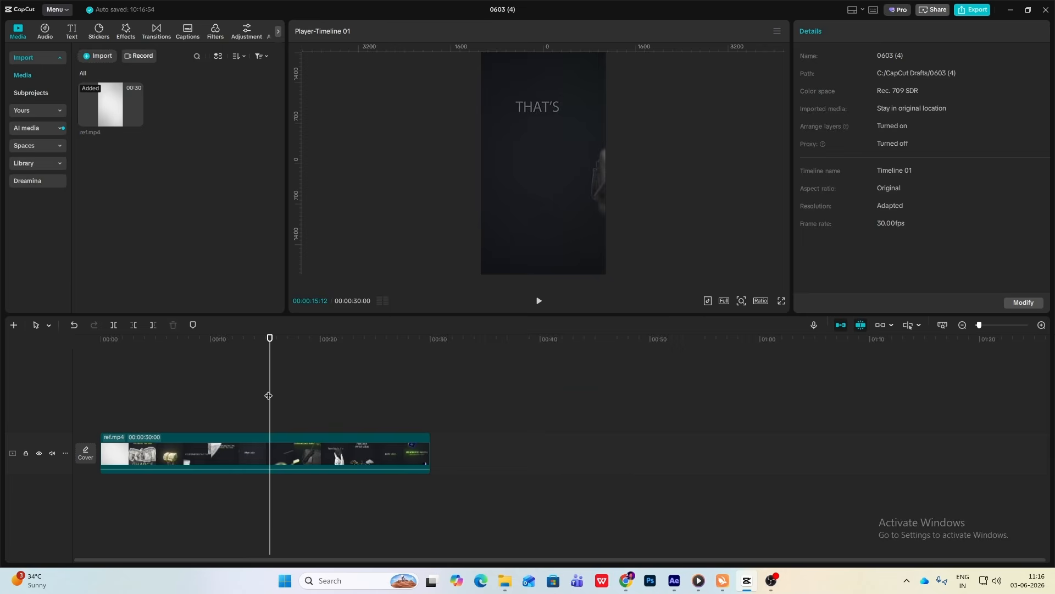
mouse_move(268, 396)
left_mouse_down()
mouse_move(285, 399)
mouse_move(278, 396)
left_mouse_up()
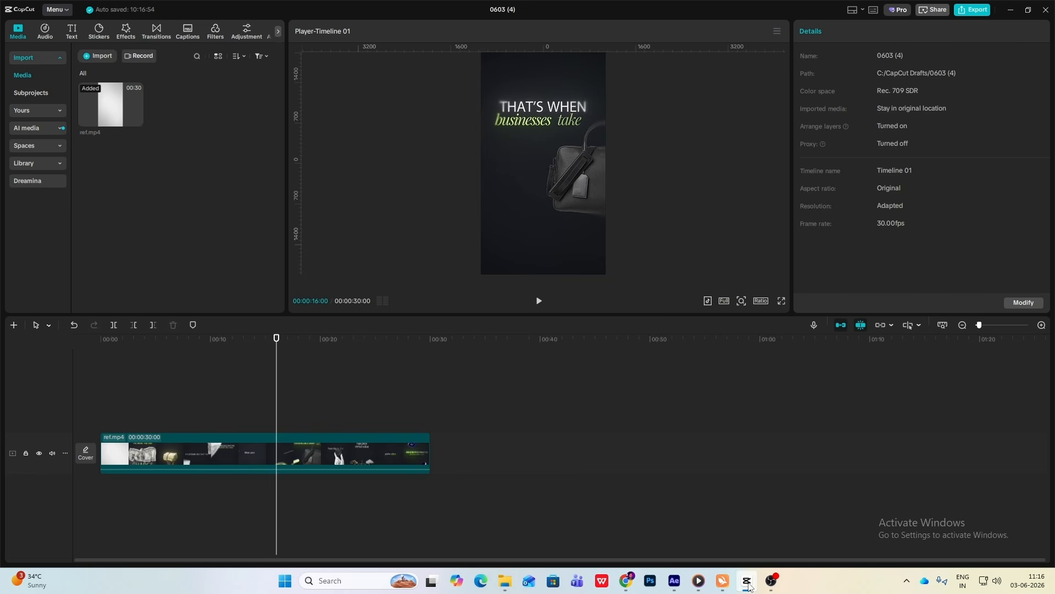
left_click(747, 583)
- Copy the sharp "When price feels fair" text layer, paste it at the top of Comp 3 and move it to about 0:00:16:46
left_click_drag(664, 420, 612, 421)
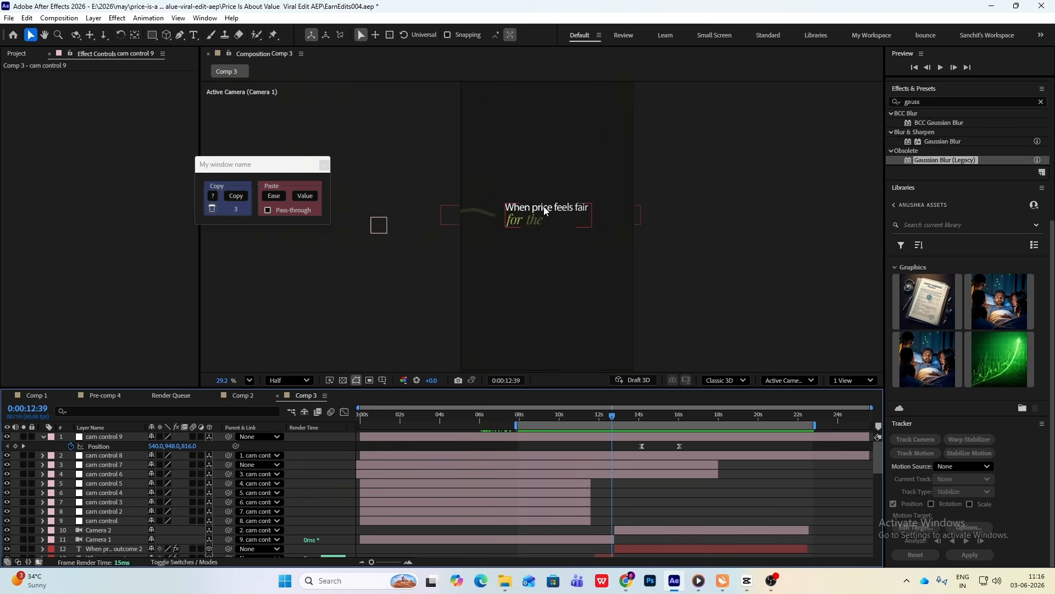
left_click(545, 209)
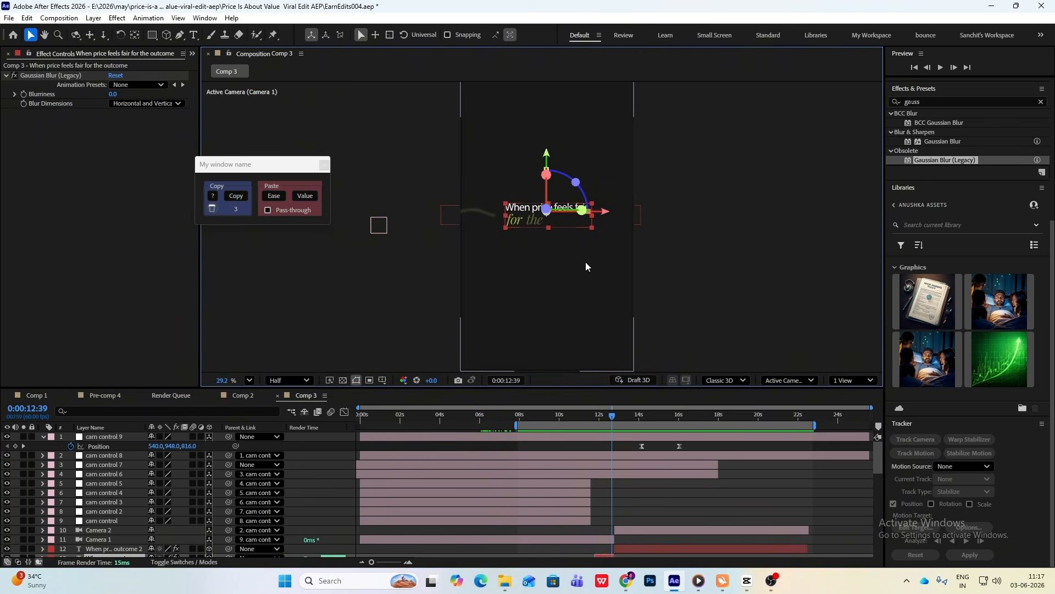
left_click_drag(612, 416, 693, 434)
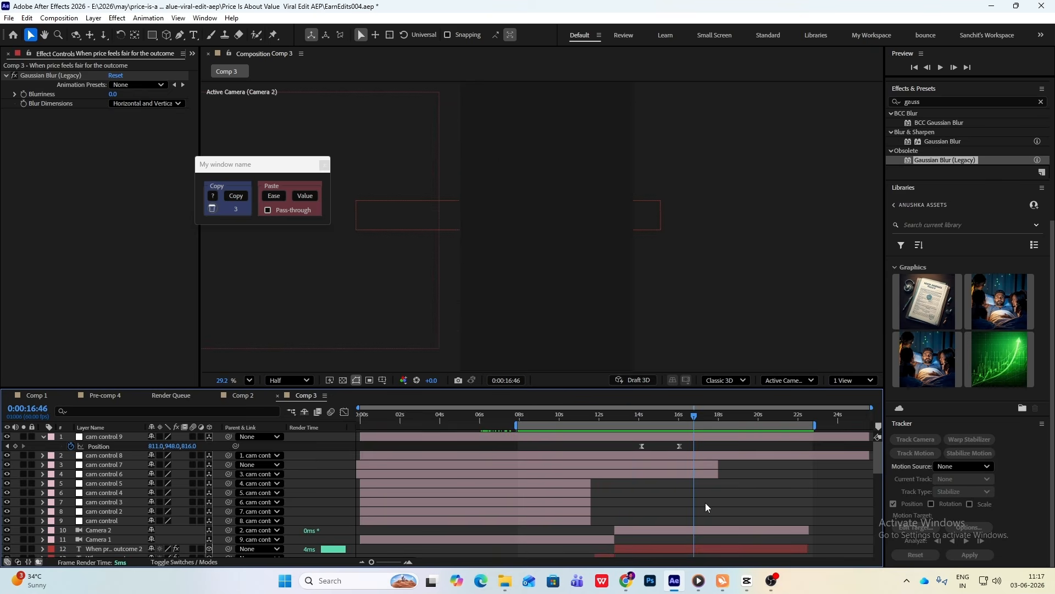
key("ctrl+v")
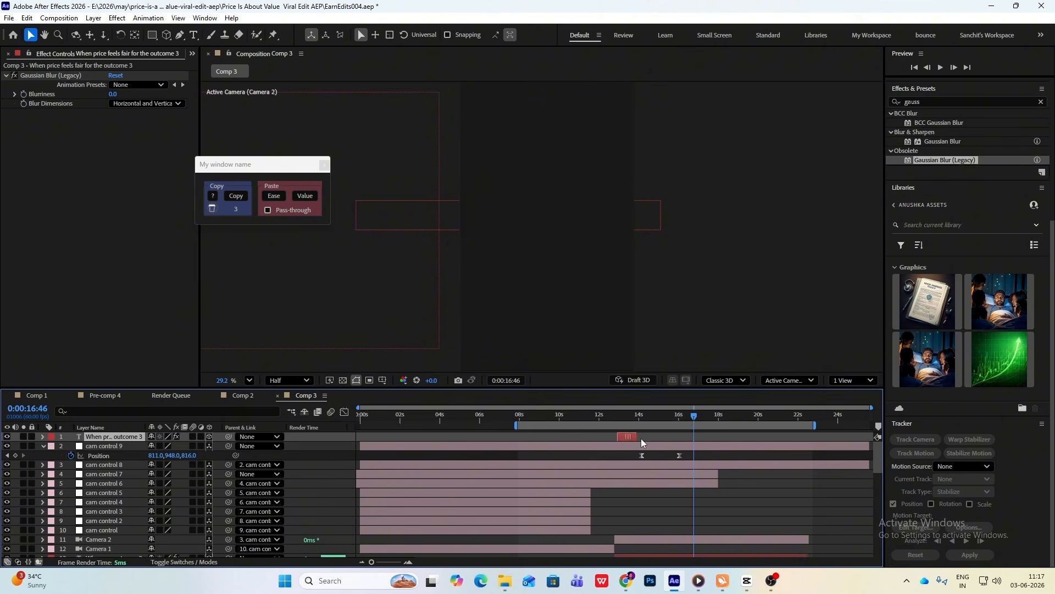
left_click_drag(641, 440, 701, 443)
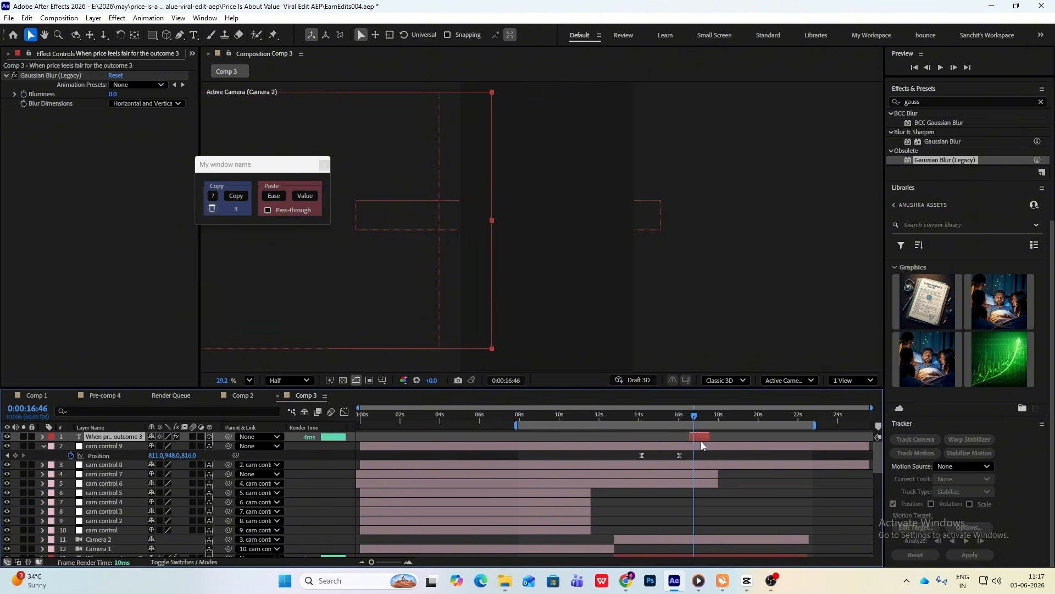
- Scale the pasted text to 8% and place it in the upper part of the Camera 2 frame
key("space")
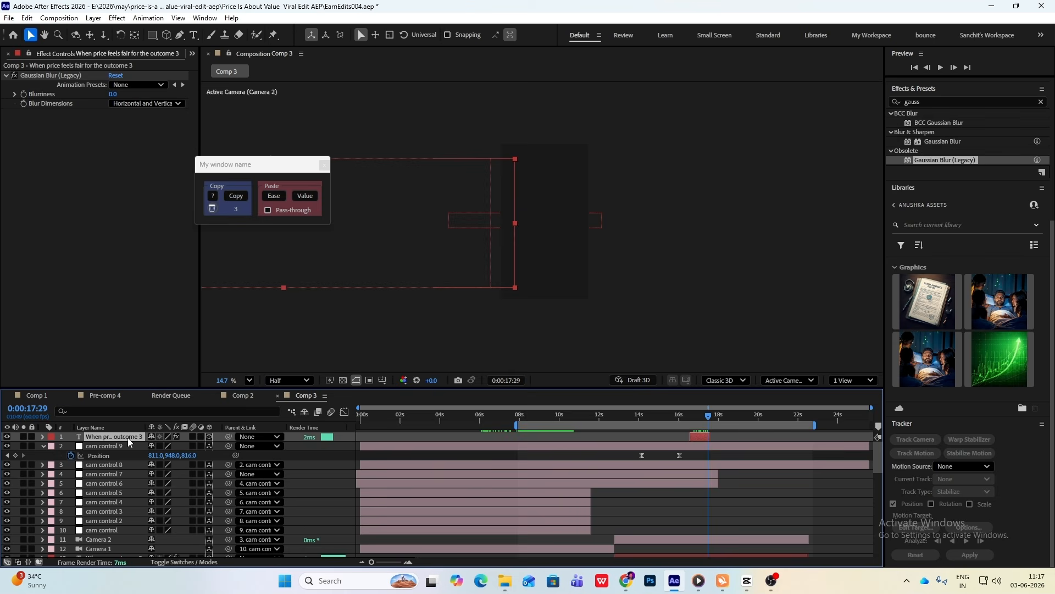
key("s")
left_click_drag(193, 447, 160, 446)
left_click_drag(256, 169, 130, 165)
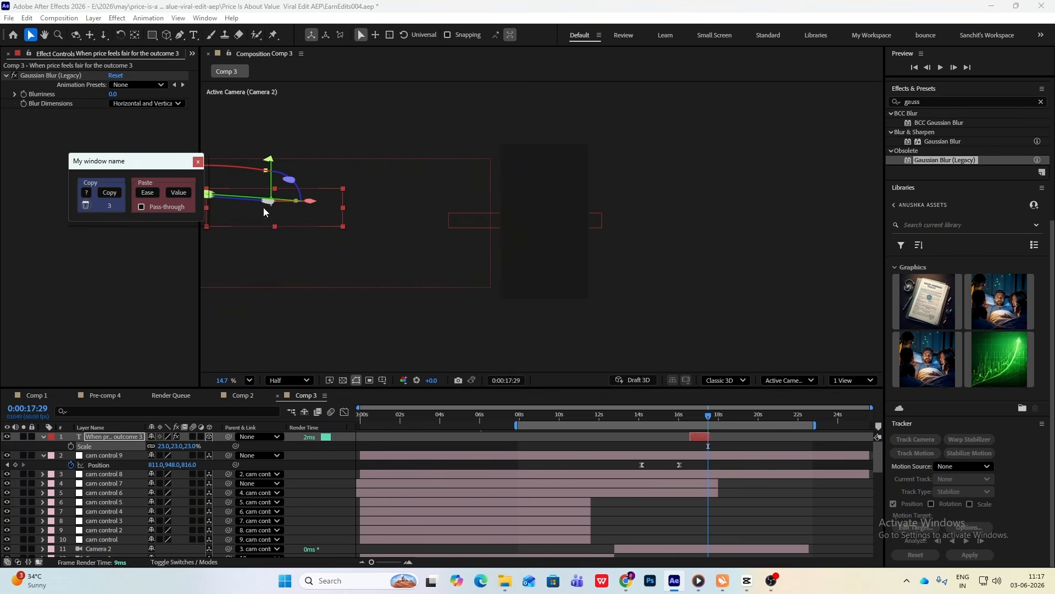
left_click_drag(263, 212, 522, 220)
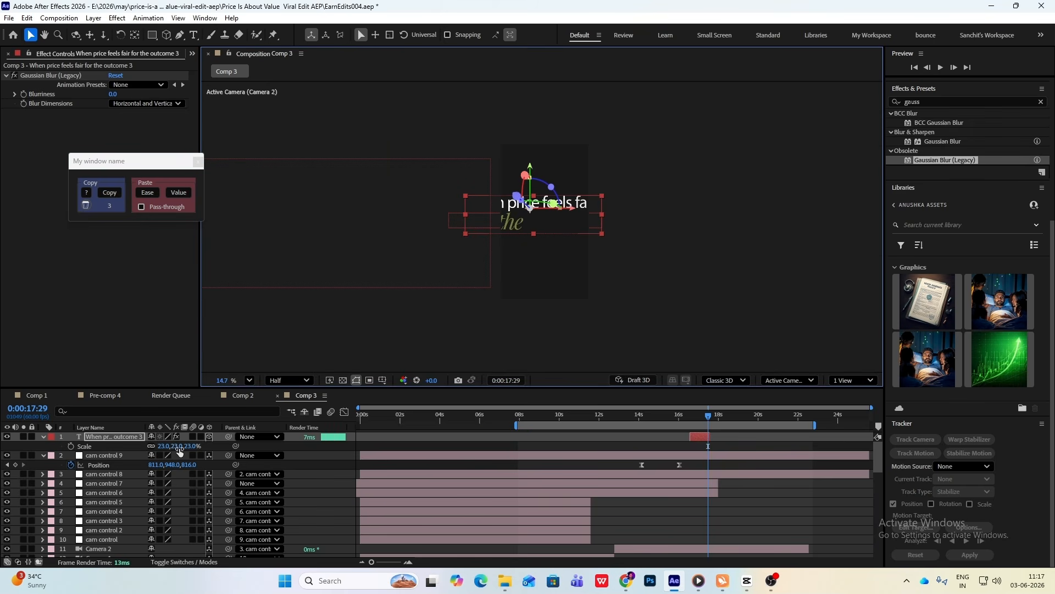
left_click_drag(180, 448, 173, 447)
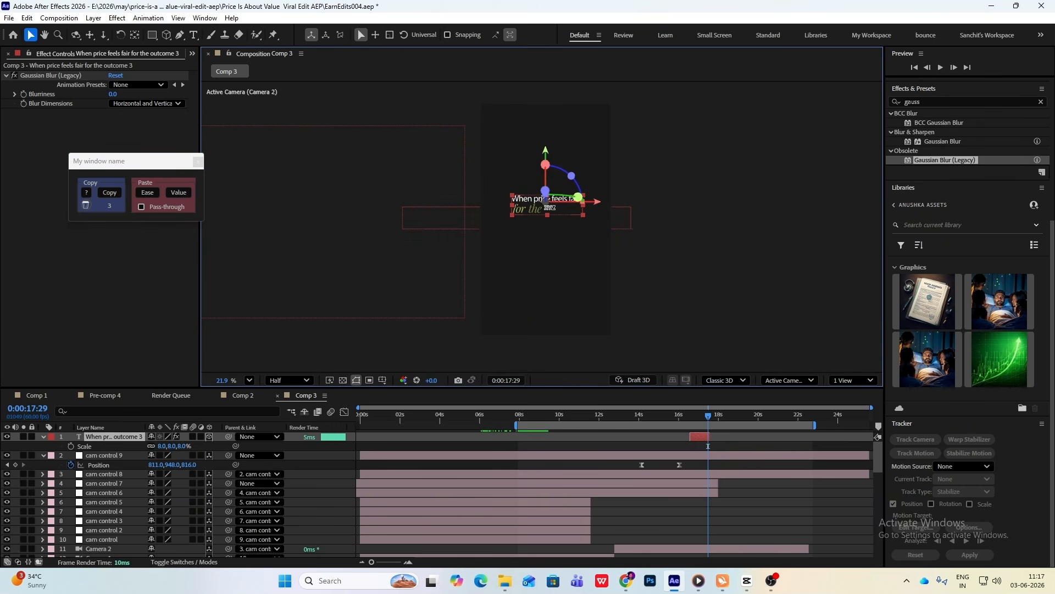
left_click_drag(548, 204, 541, 151)
left_click(694, 159)
- Check the reference wording and replace the pasted text with "THAT'S WHEN" on line one and "businessess take off" on line two
left_click(749, 585)
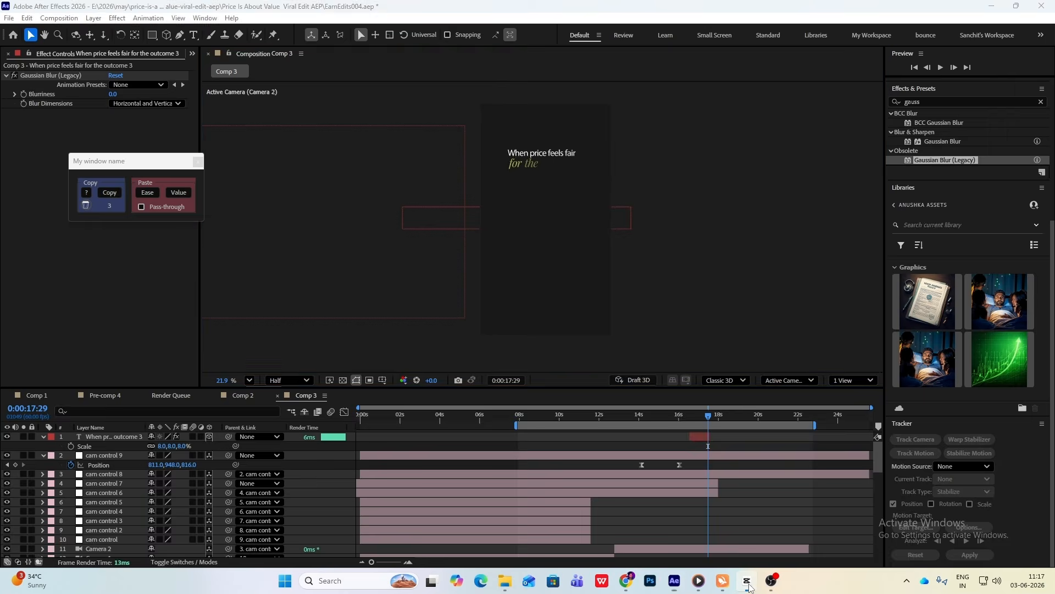
left_click(750, 585)
double_click(534, 159)
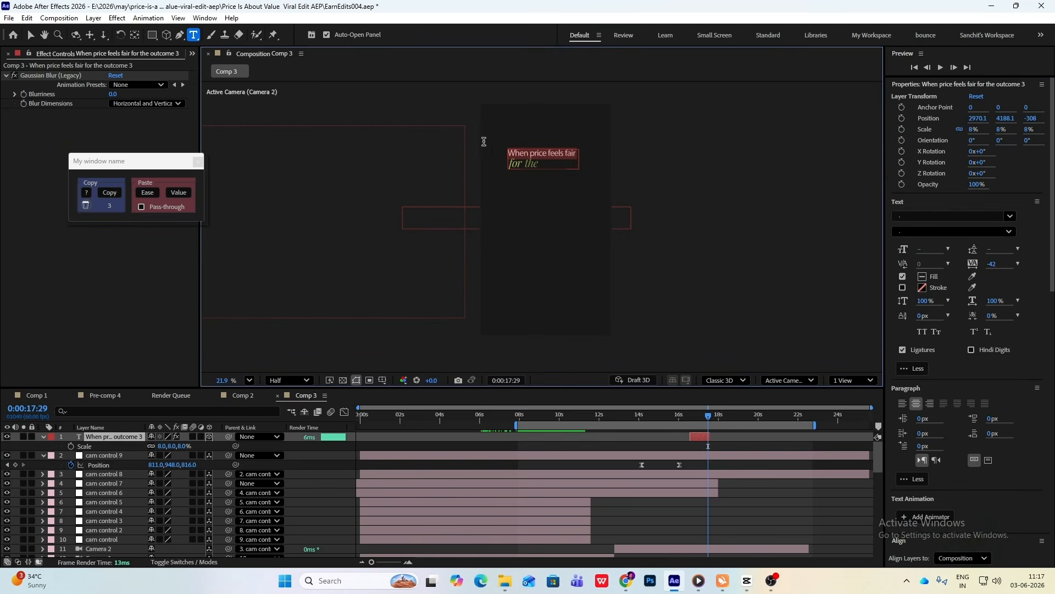
type("THAT'S WHEN")
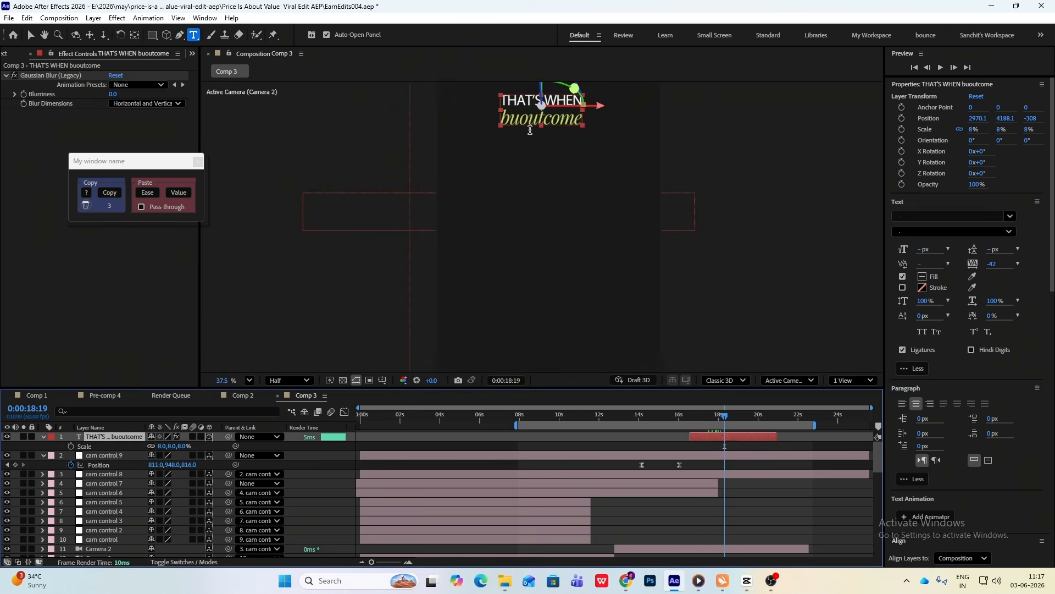
left_click_drag(583, 120, 499, 122)
type("businessess take off")
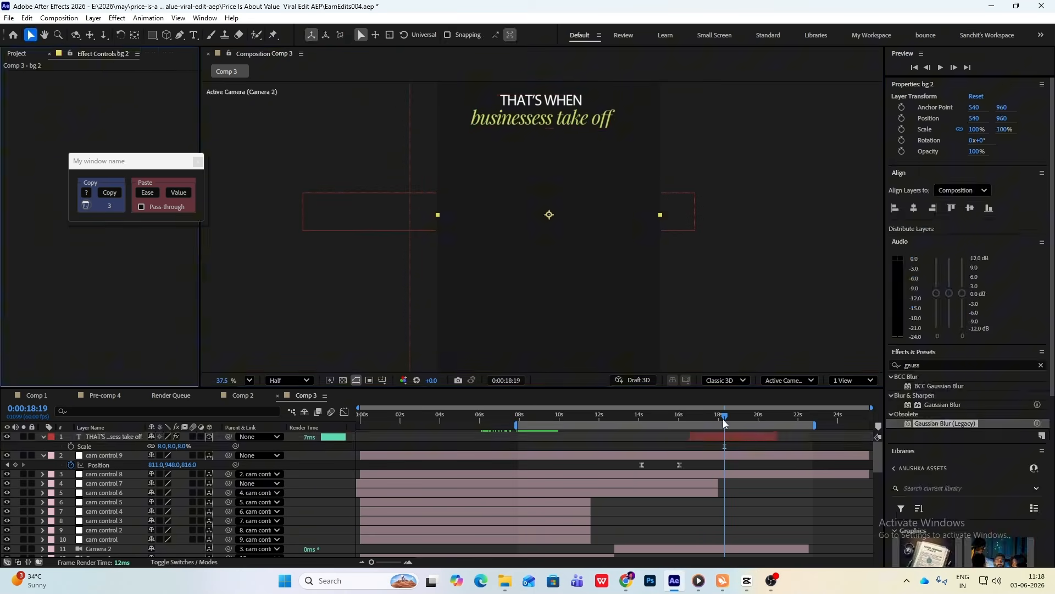
- Reduce the leading of the "businessess take off" line to 73.2 px
double_click(542, 118)
left_click_drag(614, 120, 482, 121)
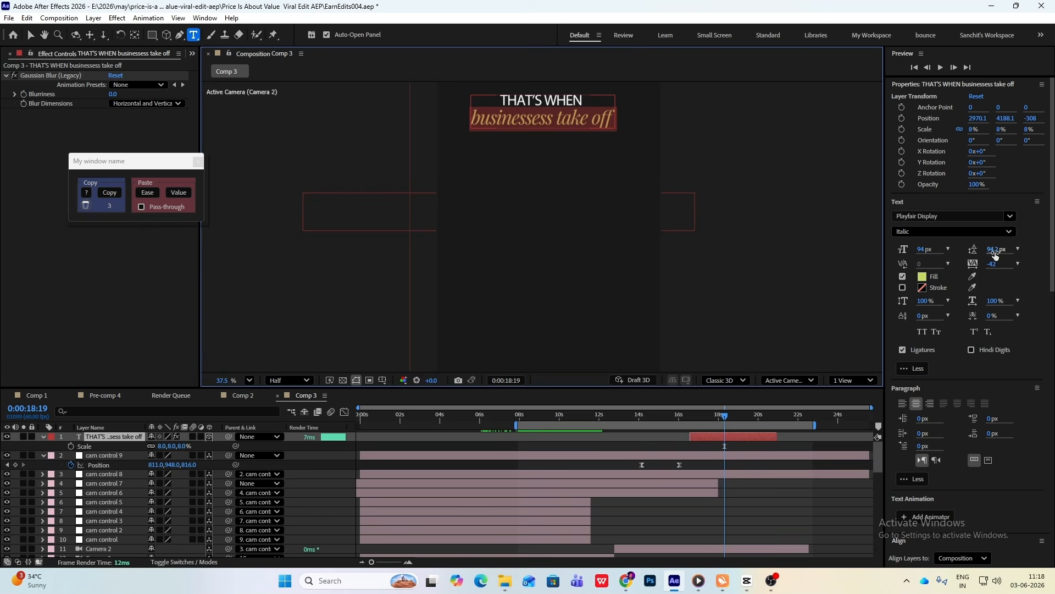
left_click_drag(992, 250, 983, 250)
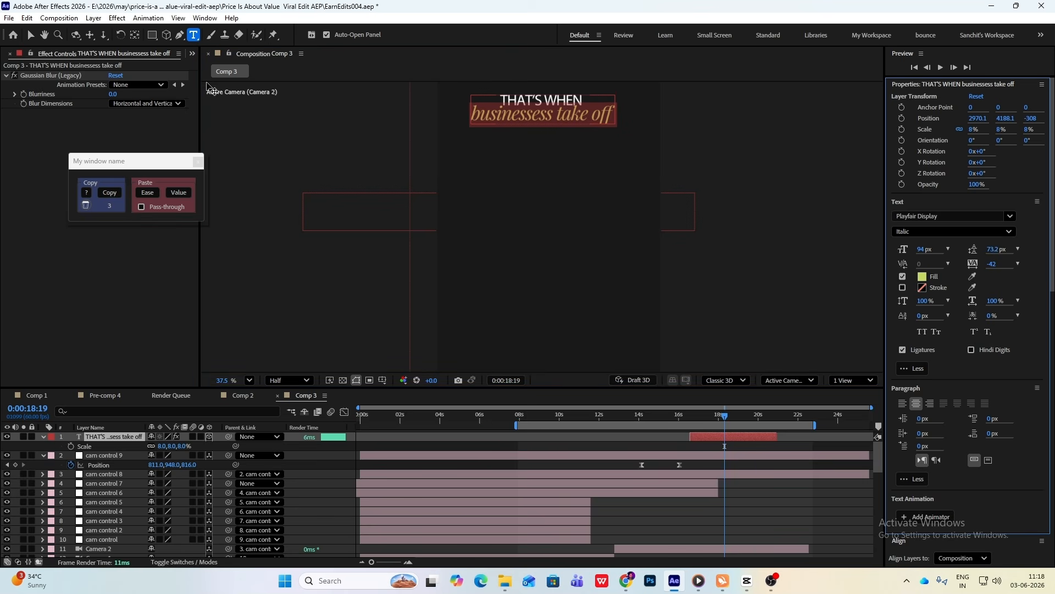
- Shift the "THAT'S WHEN" text layer earlier to start at about 0:00:15 and preview its timing from 0:00:14:08
key("v")
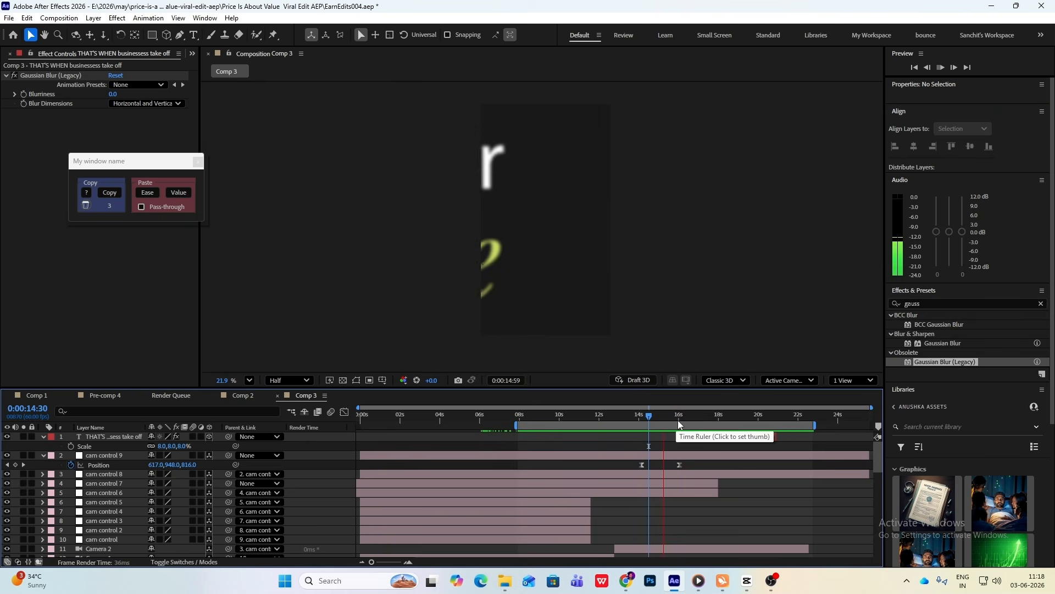
left_click(709, 437)
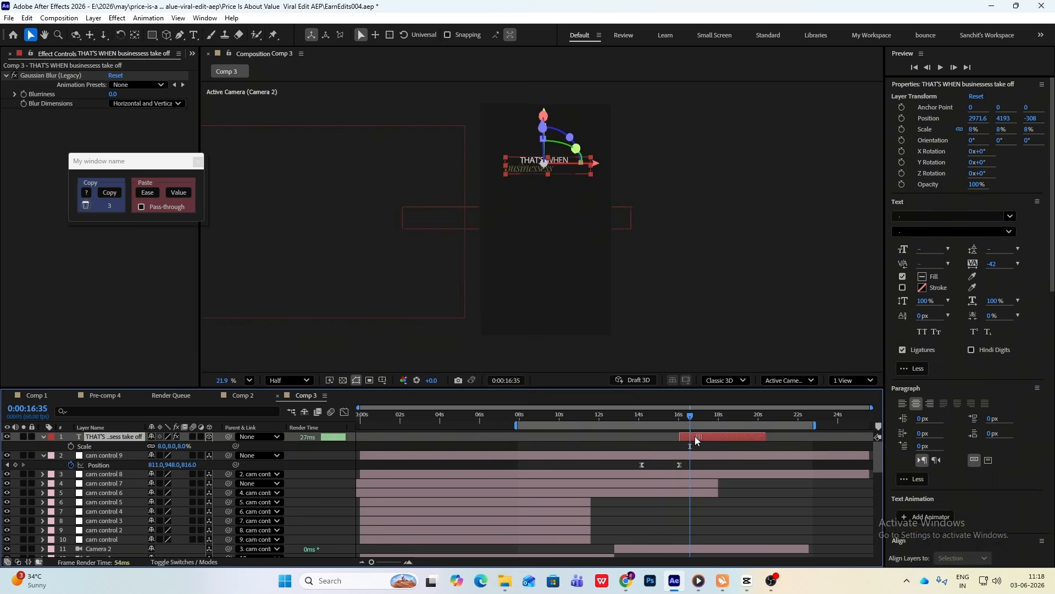
left_click_drag(696, 437, 672, 436)
left_click(643, 418)
key("space")
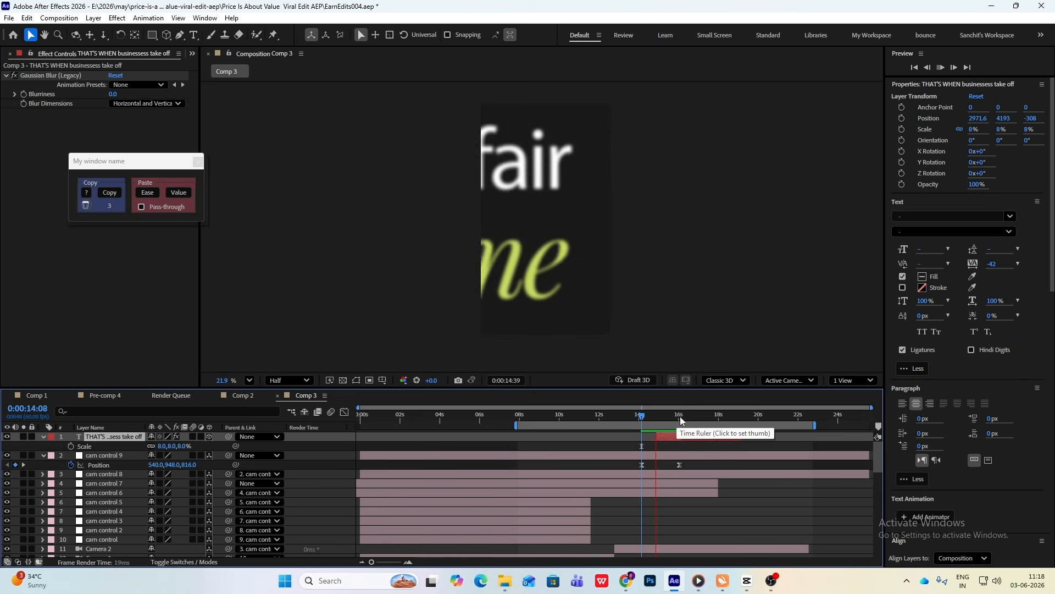
key("space")
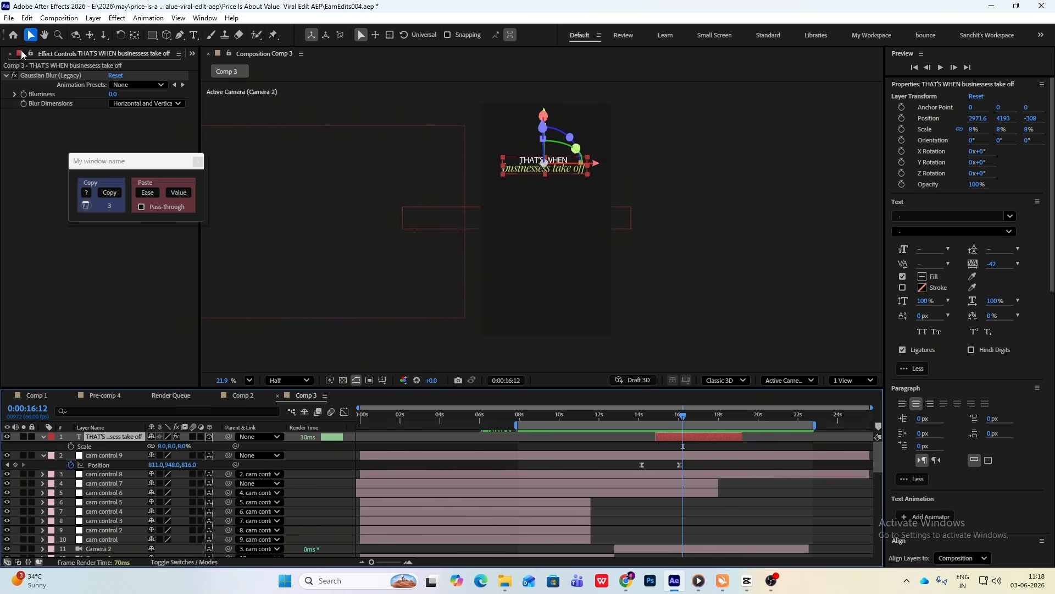
- Add the bag image from the project files to the top of the Comp 3 layer stack
left_click(192, 54)
left_click(214, 62)
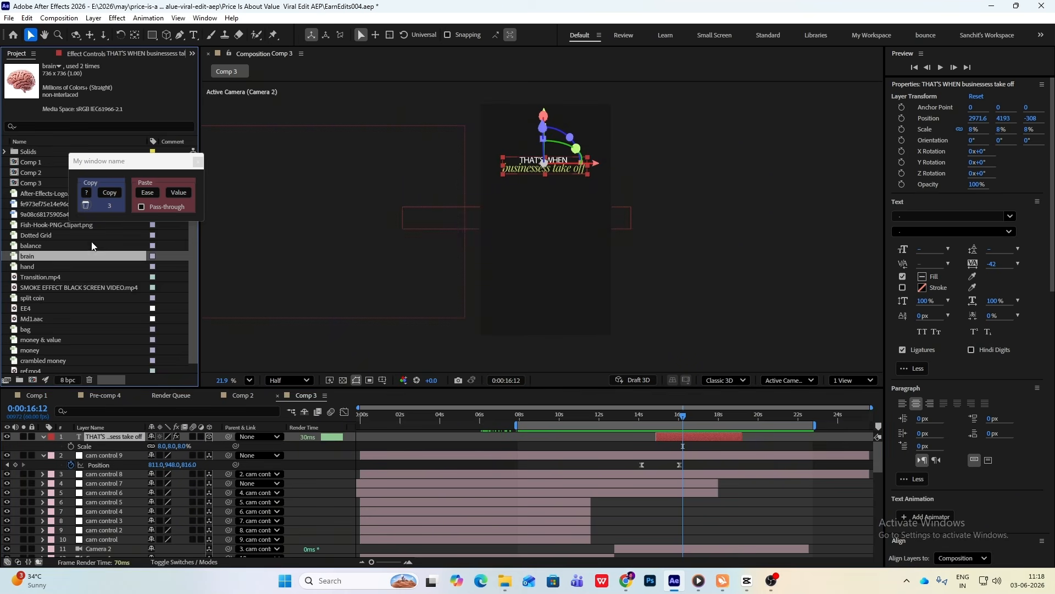
left_click(40, 246)
left_click(45, 235)
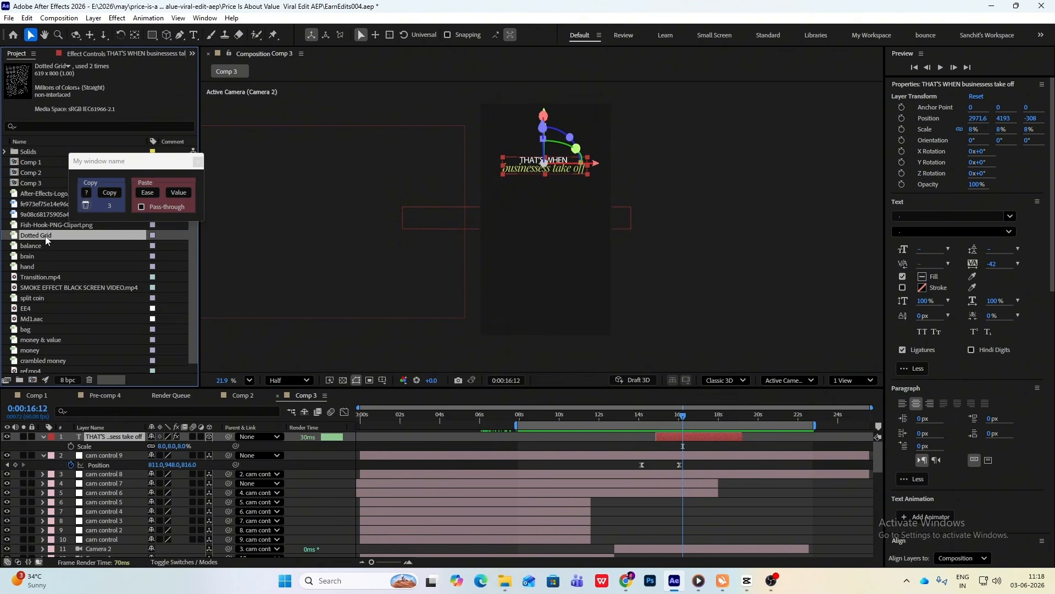
left_click_drag(26, 329, 97, 434)
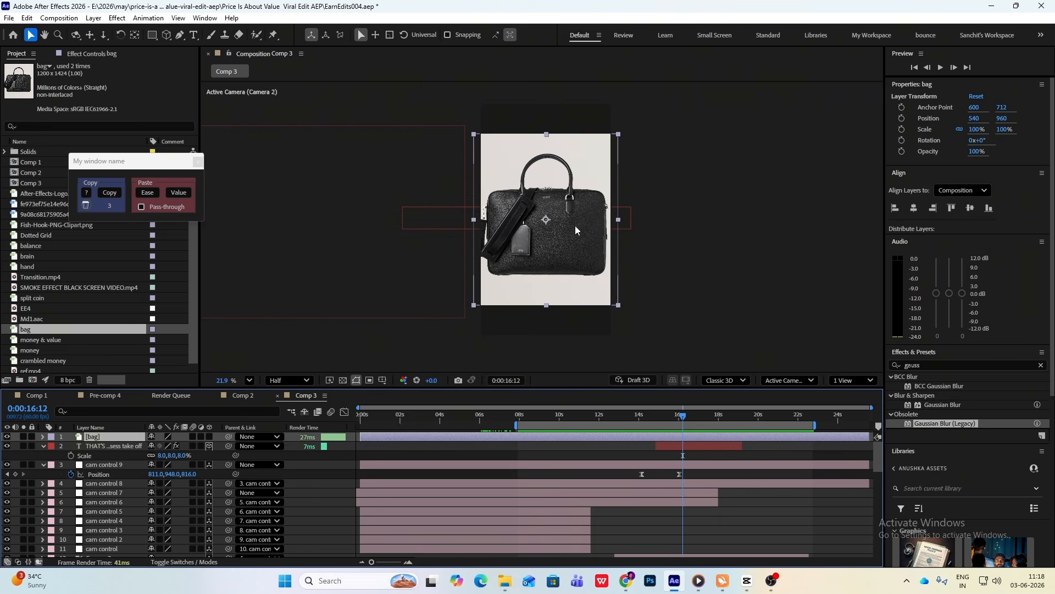
- Make the bag layer 3D, scale it to 34% and position it below the "THAT'S WHEN" heading
scroll(575, 226, "up", 2)
key("s")
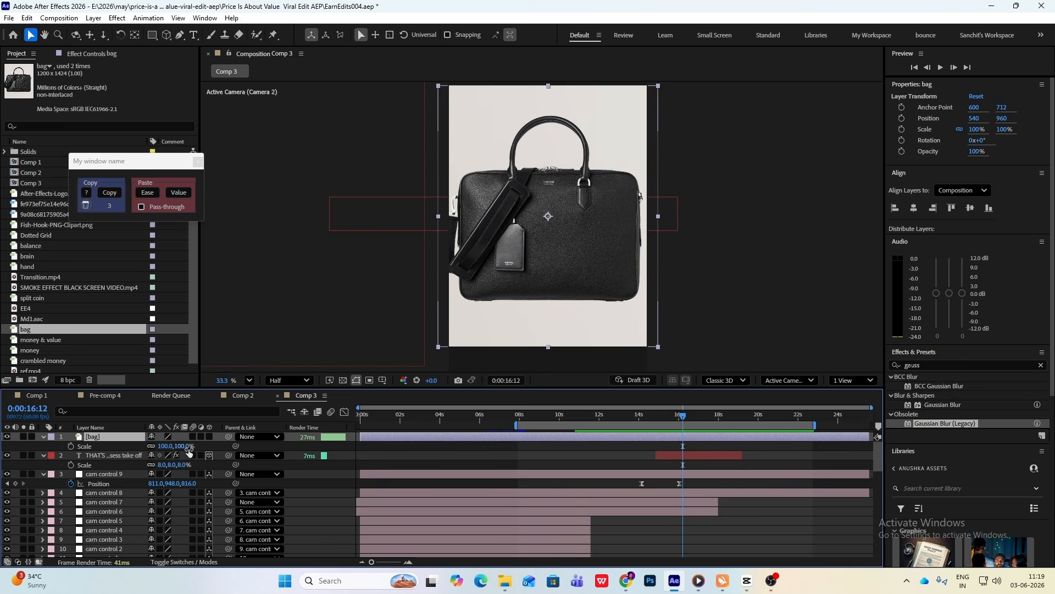
left_click_drag(189, 448, 175, 451)
left_click(210, 437)
scroll(480, 233, "down", 4)
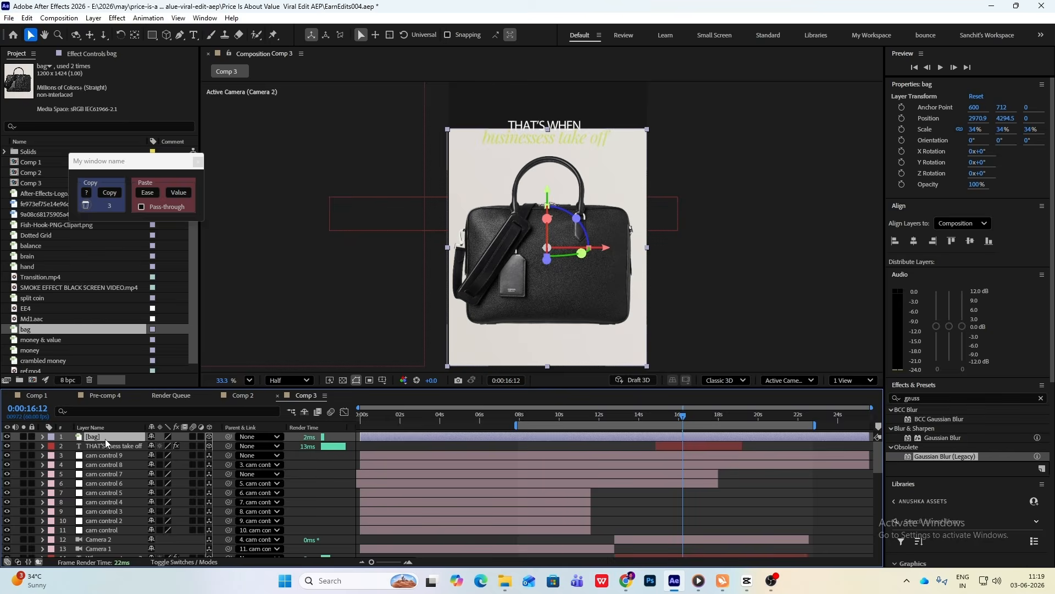
- Cut the bag out of its light background with Roto Brush strokes across the body and handle, and return to Comp 3
double_click(105, 438)
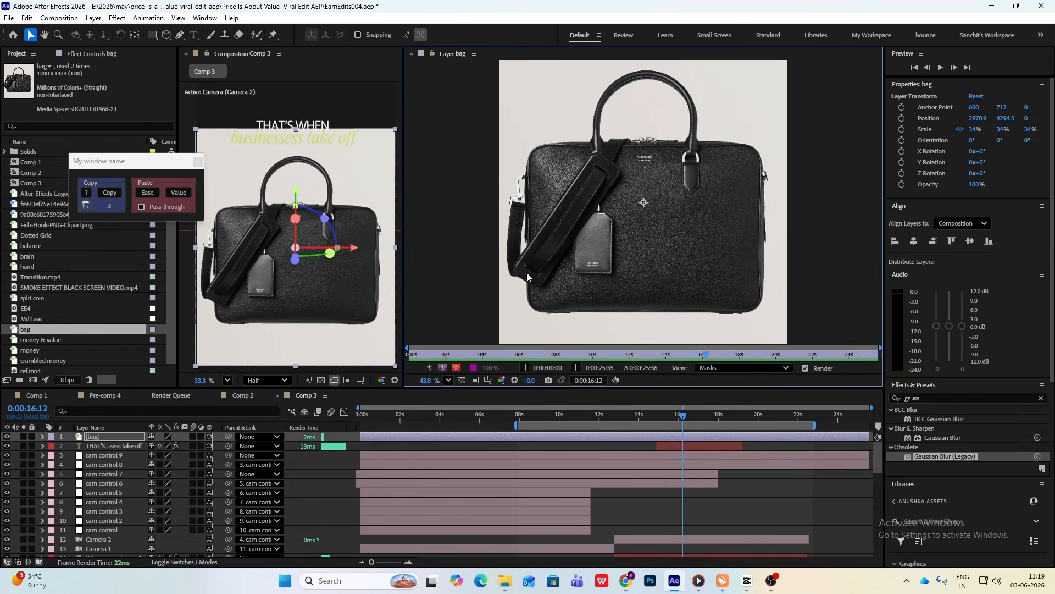
left_click(256, 36)
left_click_drag(599, 242, 649, 190)
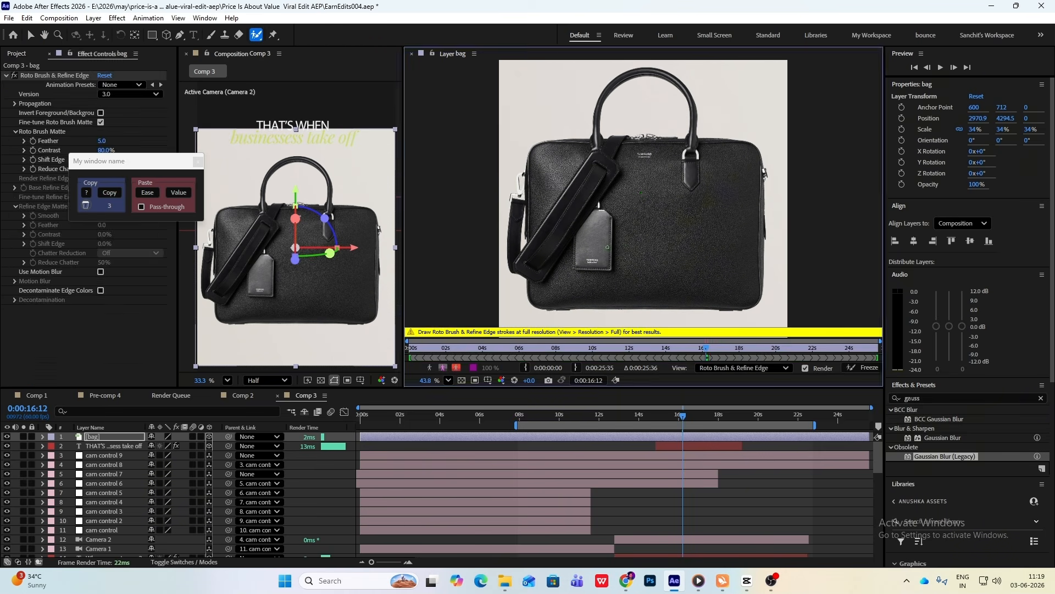
mouse_move(737, 165)
left_mouse_down()
mouse_move(605, 176)
mouse_move(681, 267)
left_mouse_up()
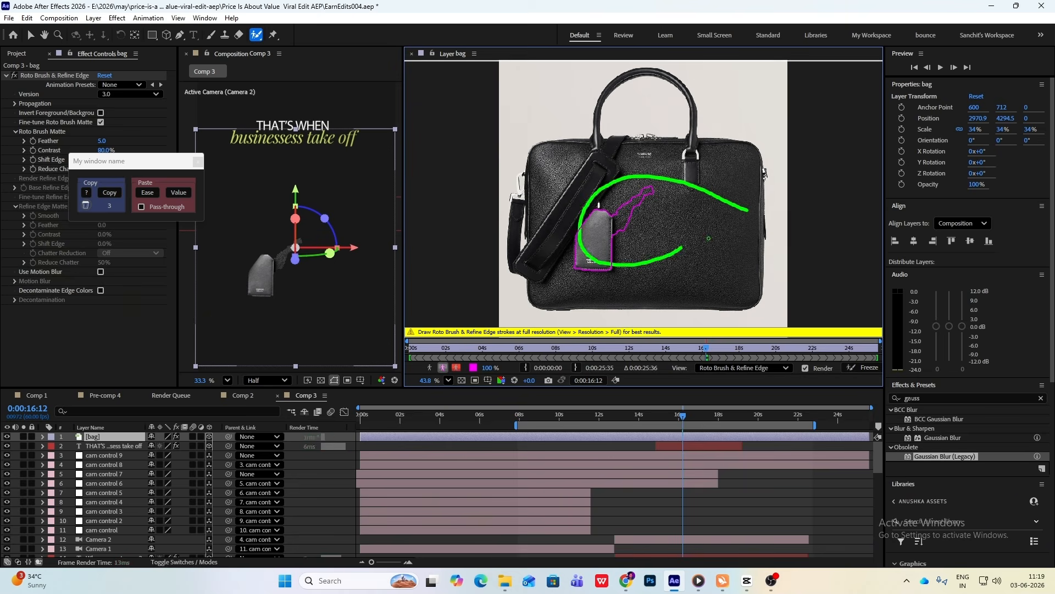
scroll(557, 231, "up", 3)
left_click_drag(615, 99, 728, 236)
scroll(735, 233, "down", 1)
scroll(735, 233, "down", 7)
left_click(412, 53)
key("v")
- Tilt the bag to a Z Rotation of 5° and reposition it below the "businessess take off" line, partly past the frame edge
left_click(696, 416)
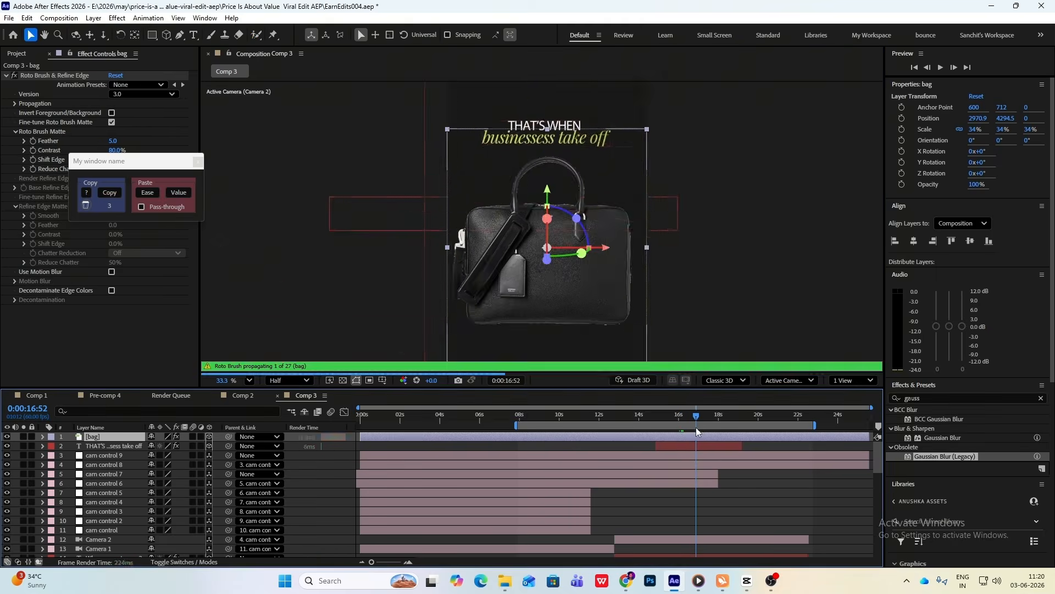
scroll(550, 236, "down", 3)
left_click_drag(545, 241, 586, 232)
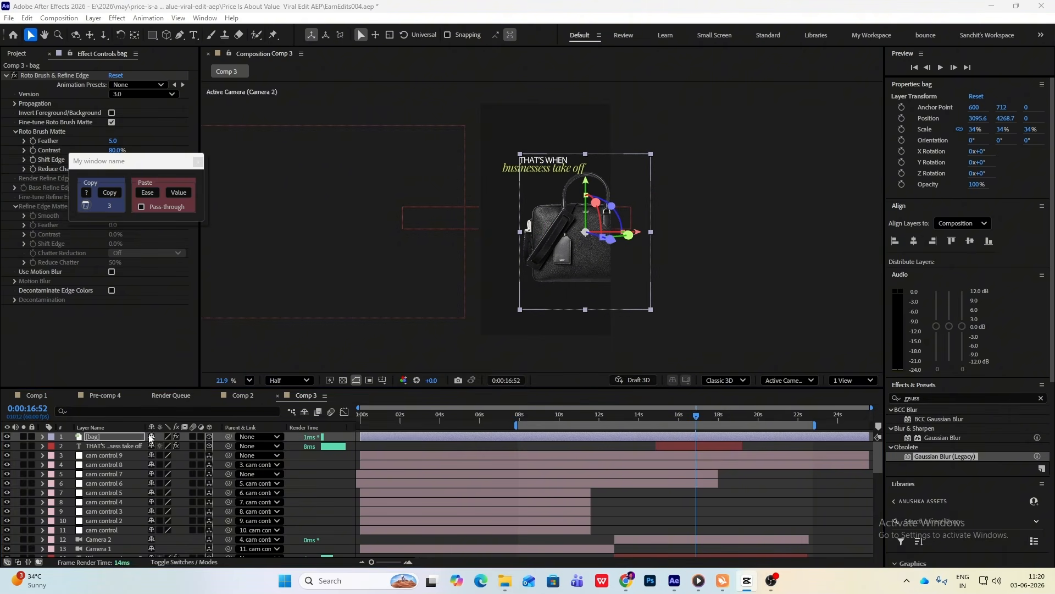
left_click(123, 438)
key("r")
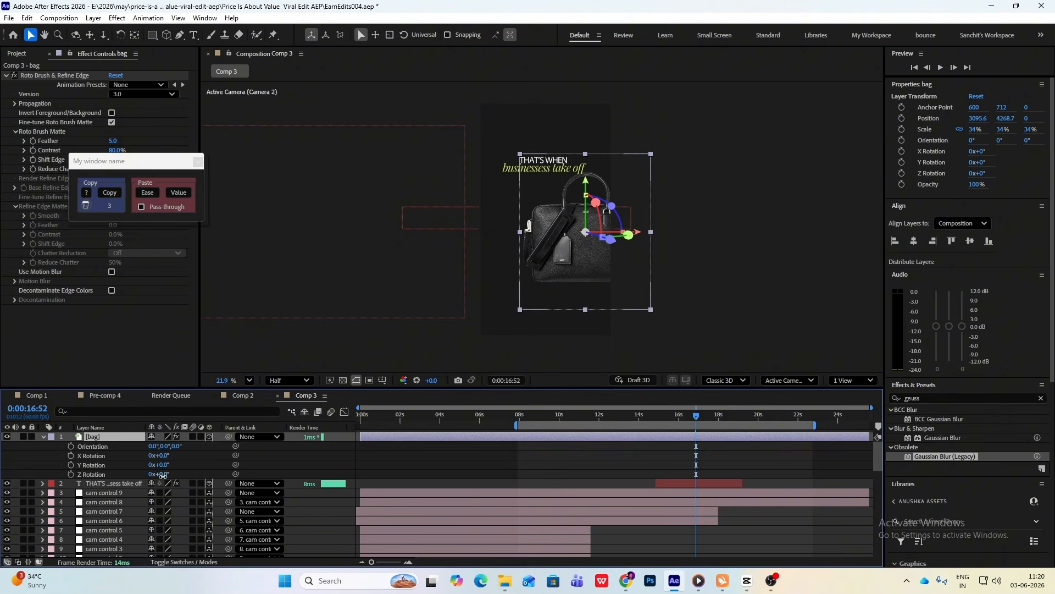
left_click_drag(163, 476, 165, 476)
left_click_drag(583, 231, 590, 211)
- Trim the bag layer's start to 0:00:14:48 and keyframe its Position at 3304.5, 4202.4 outside the frame at 0:00:14:51
left_click_drag(695, 420, 655, 423)
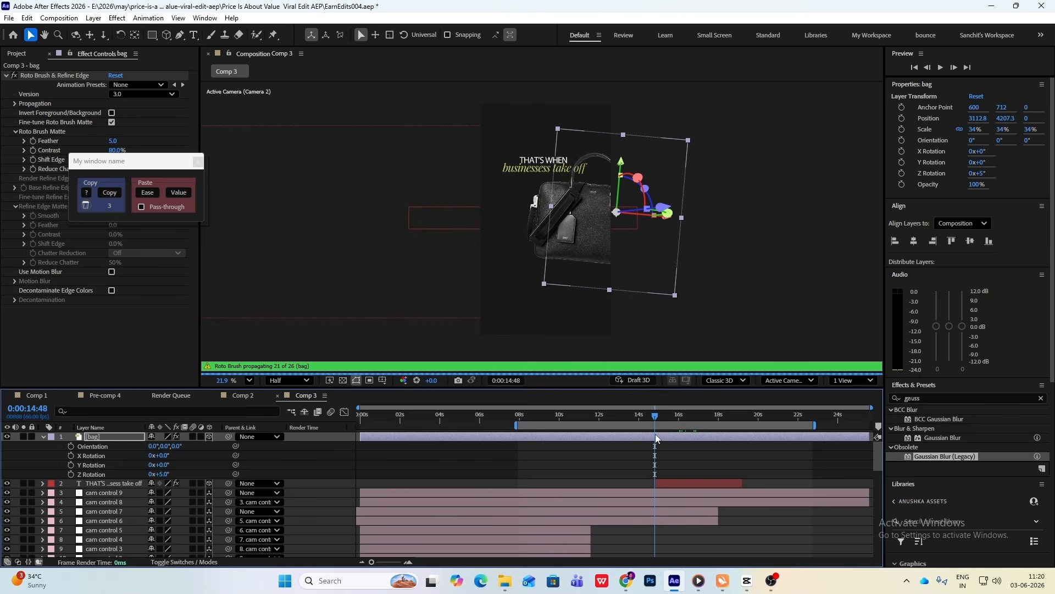
key("alt+bracketleft")
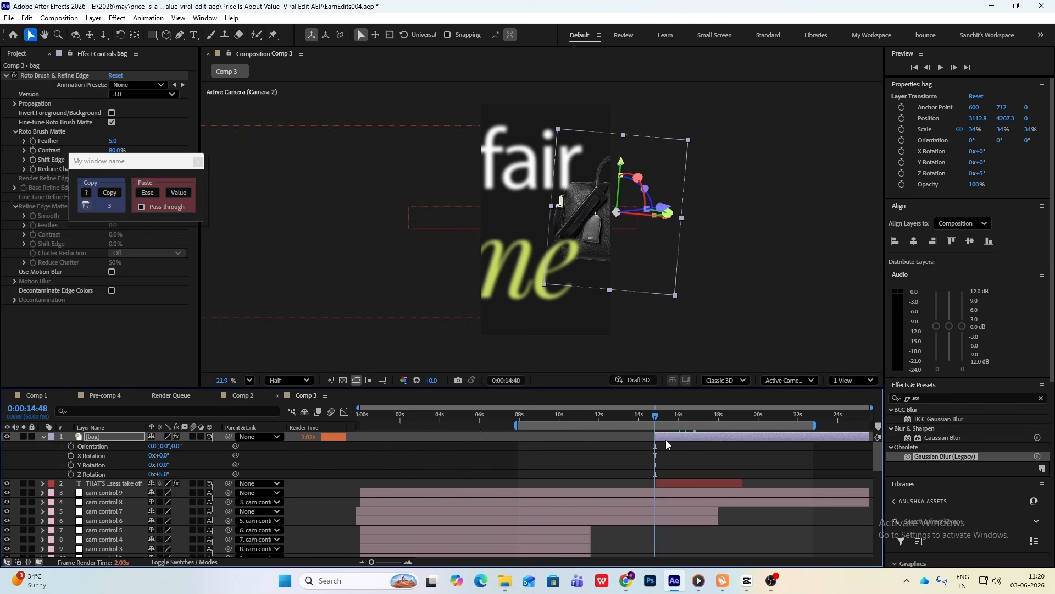
left_click_drag(658, 420, 694, 421)
left_click(672, 436)
key("i")
key("equal")
key("equal")
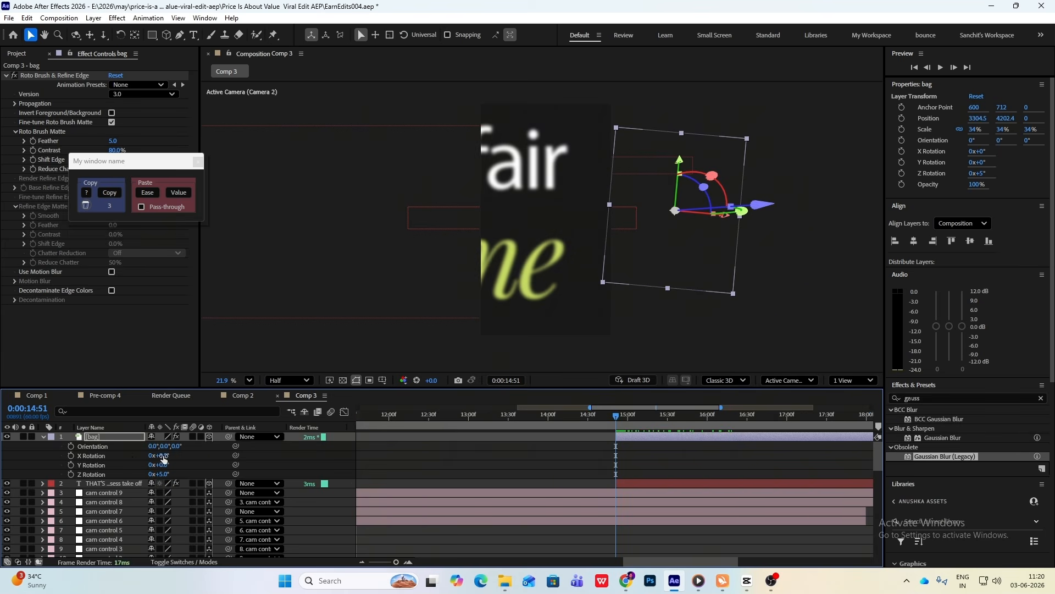
key("p")
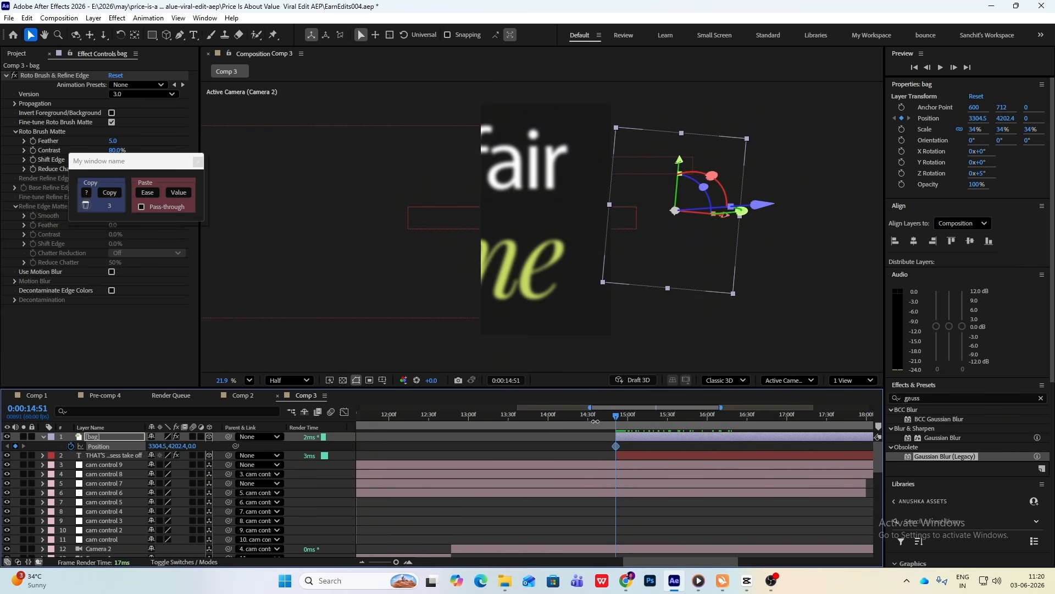
- Keyframe the bag's X position at 3106.5 at 0:00:16:25, Easy Ease both keyframes and adjust their curve in the graph
left_click_drag(618, 419, 740, 423)
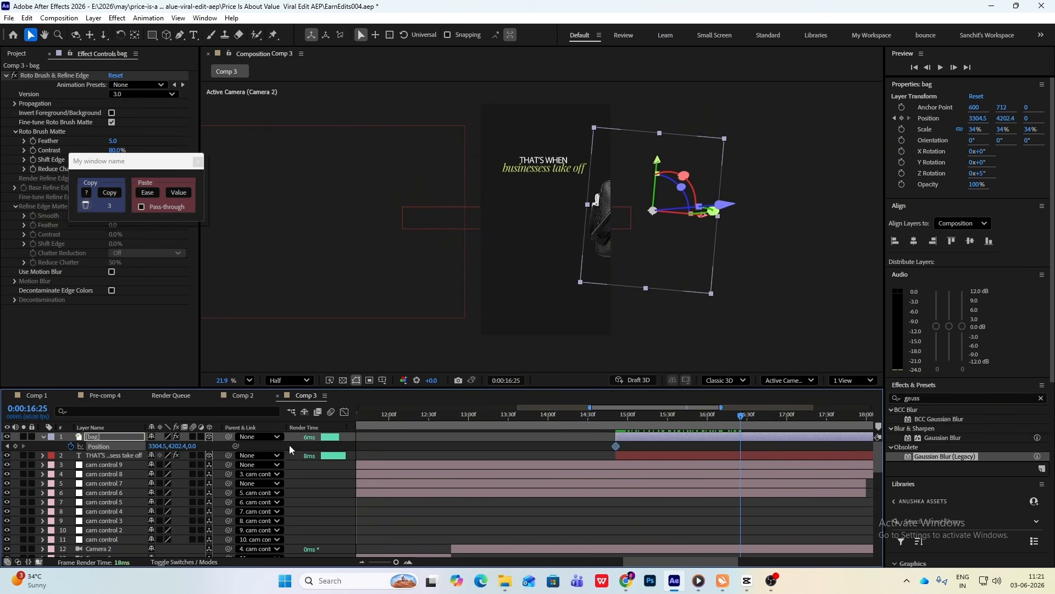
left_click_drag(152, 451, 50, 455)
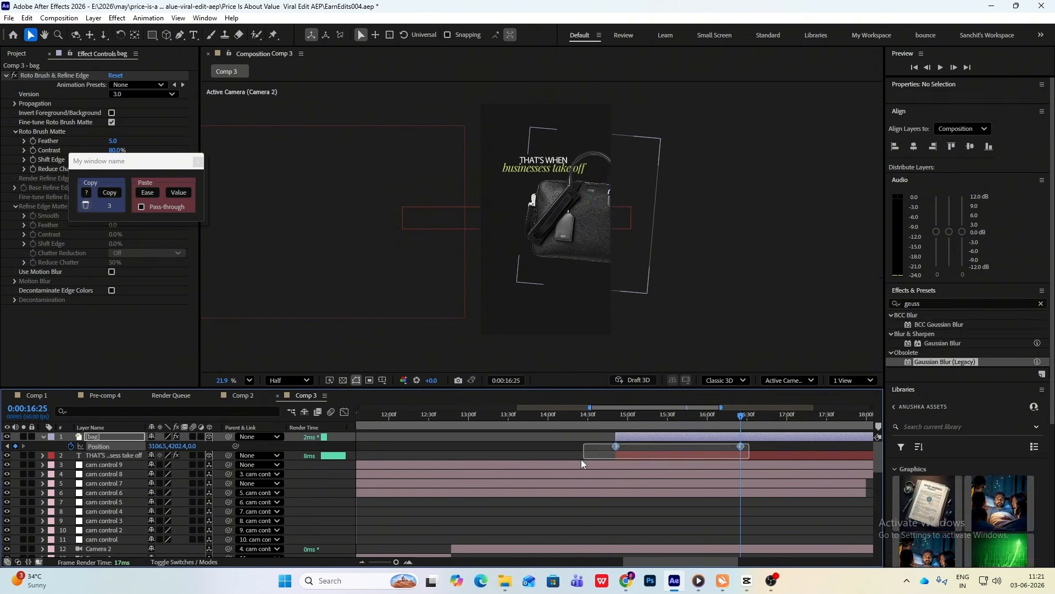
key("F9")
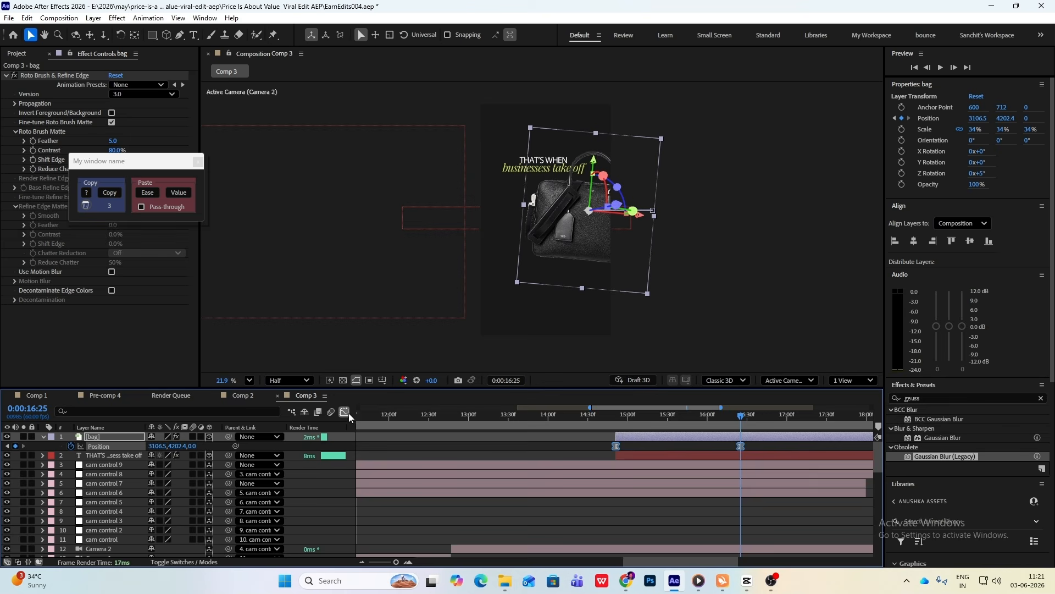
left_click(344, 412)
left_click_drag(736, 533, 684, 535)
left_click(345, 412)
scroll(672, 491, "down", 4)
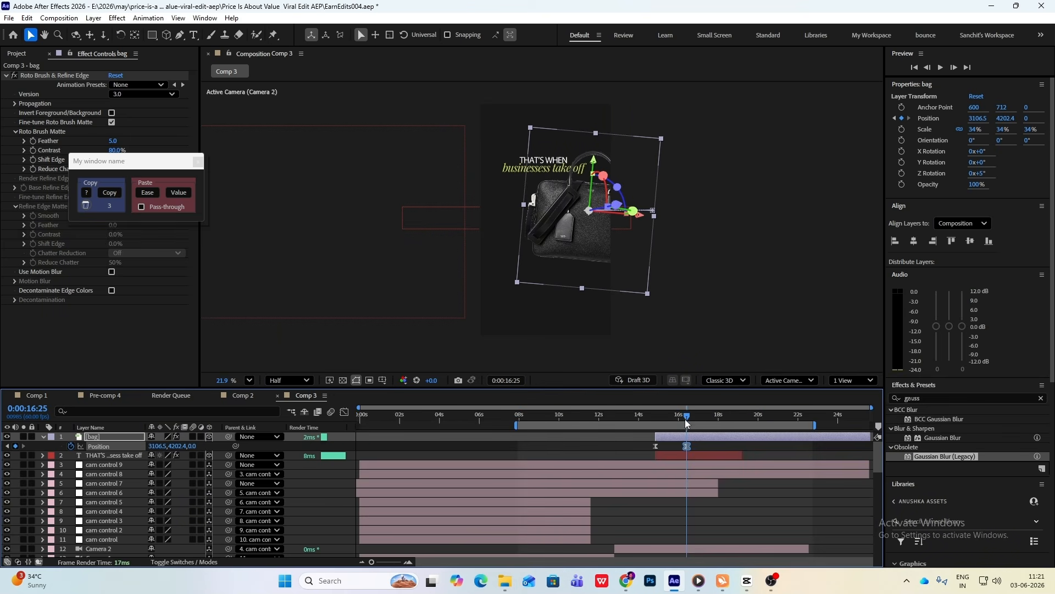
- Move the bag's first Position keyframe earlier to about 0:00:14:35 and preview its entrance
left_click_drag(686, 420, 650, 415)
left_click(530, 419)
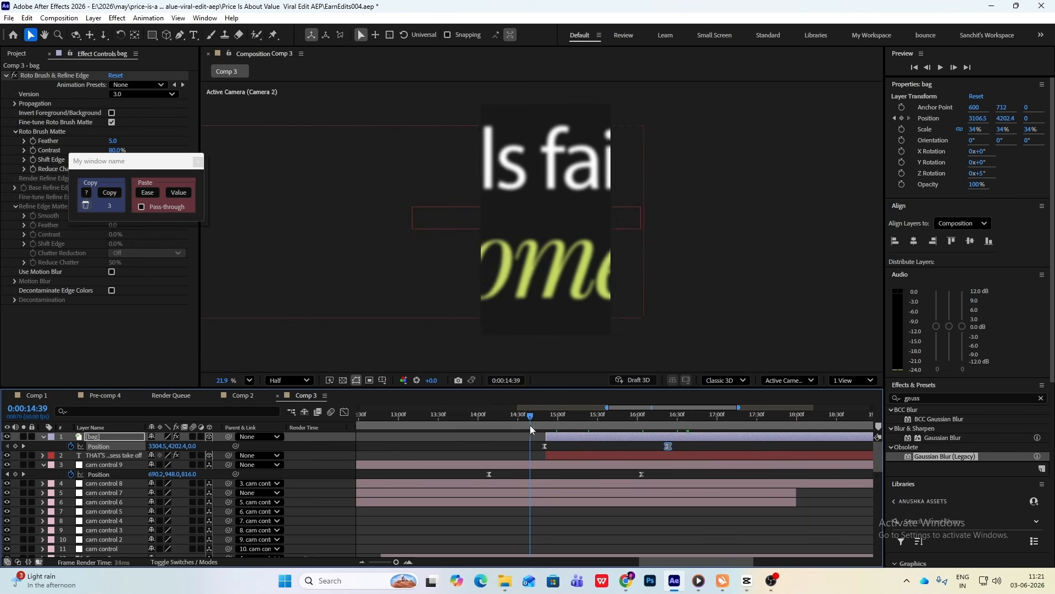
key("space")
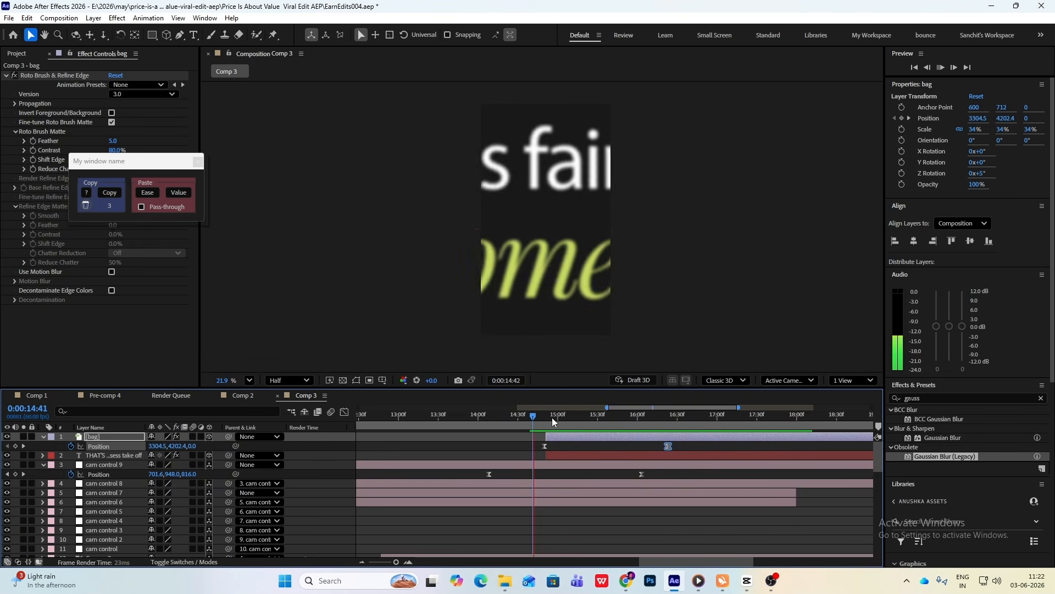
key("space")
left_click_drag(545, 446, 525, 446)
left_click_drag(583, 420, 519, 419)
key("space")
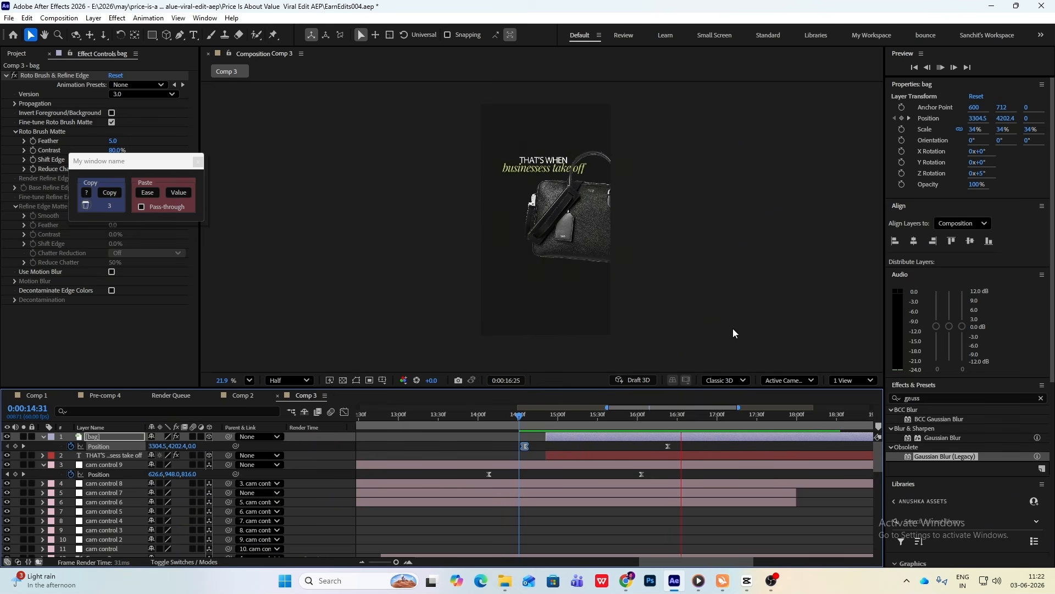
key("space")
- Preview the scene from 0:00:13:31 and compare it with the reference video's bag scene in CapCut
left_click(733, 302)
left_click_drag(671, 419, 440, 422)
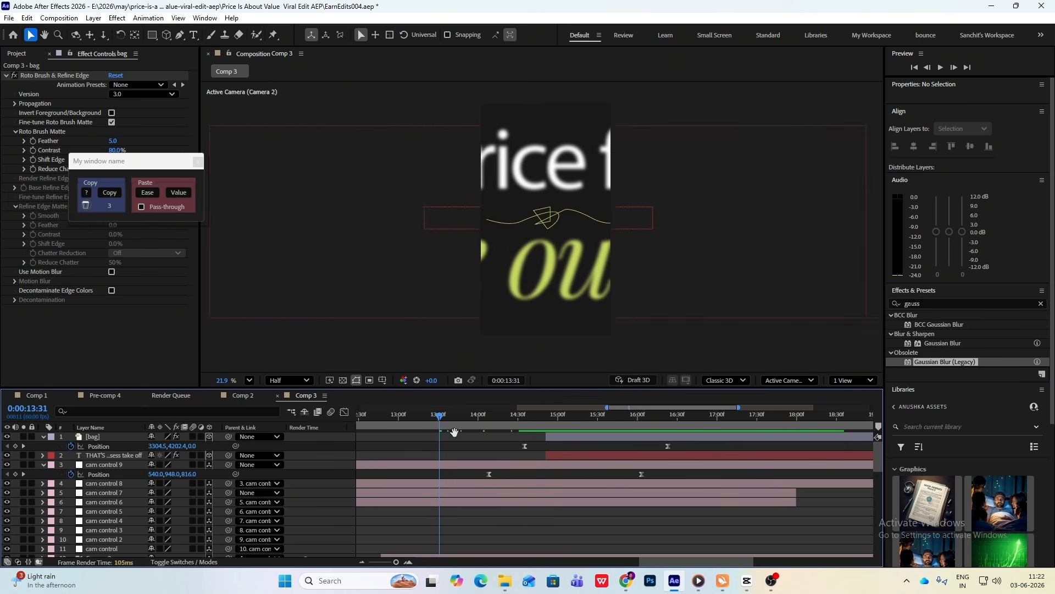
key("space")
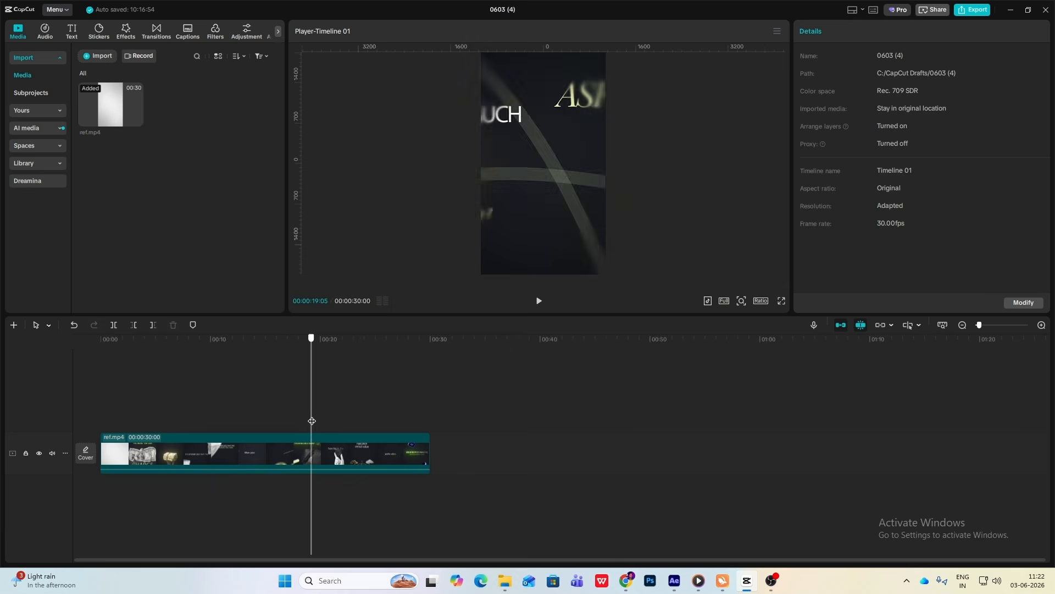
left_click(283, 429)
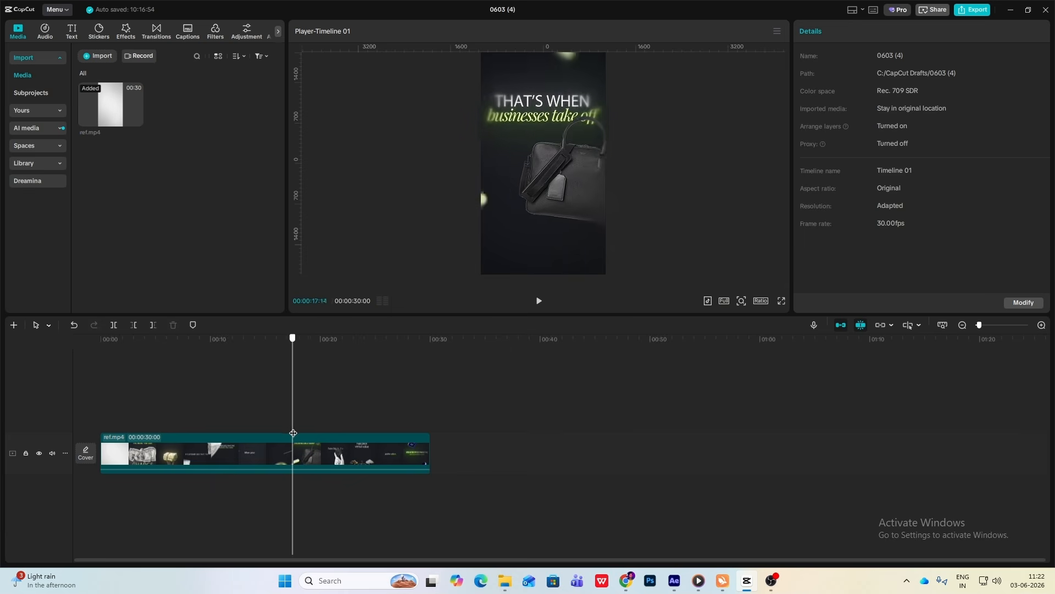
left_click(755, 581)
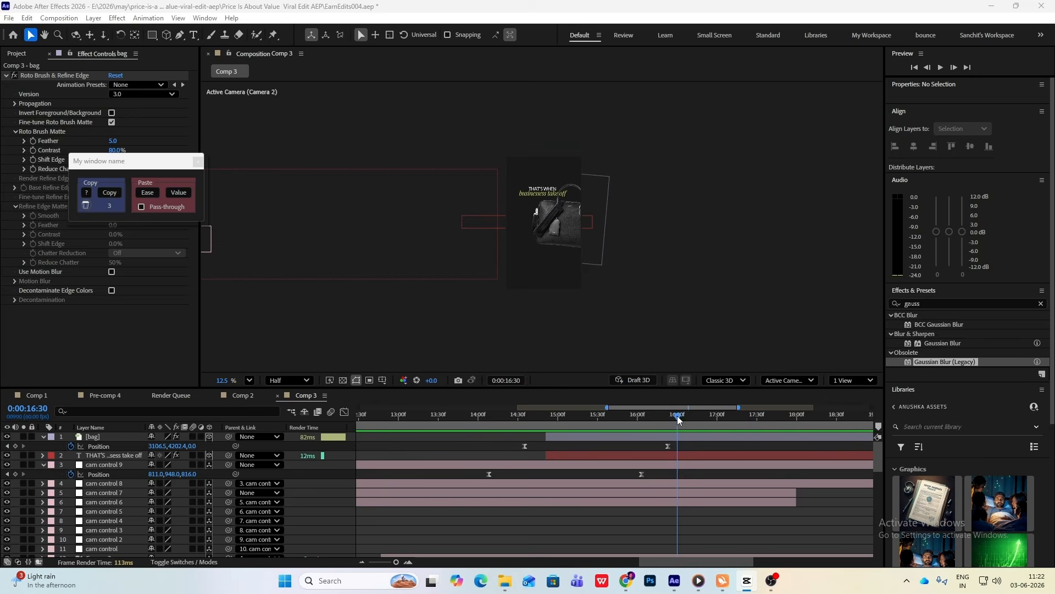
- Move the bag's last Position keyframe later to about 0:00:17:08 and preview the slide-in from 0:00:14:06
left_click(668, 446)
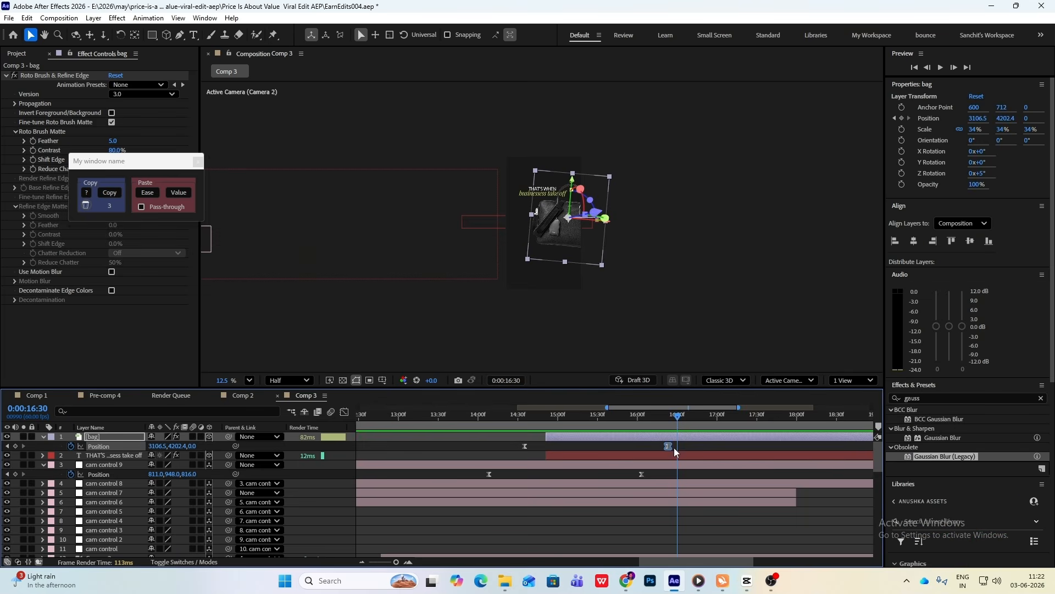
left_click_drag(672, 447, 728, 446)
left_click_drag(637, 418, 485, 418)
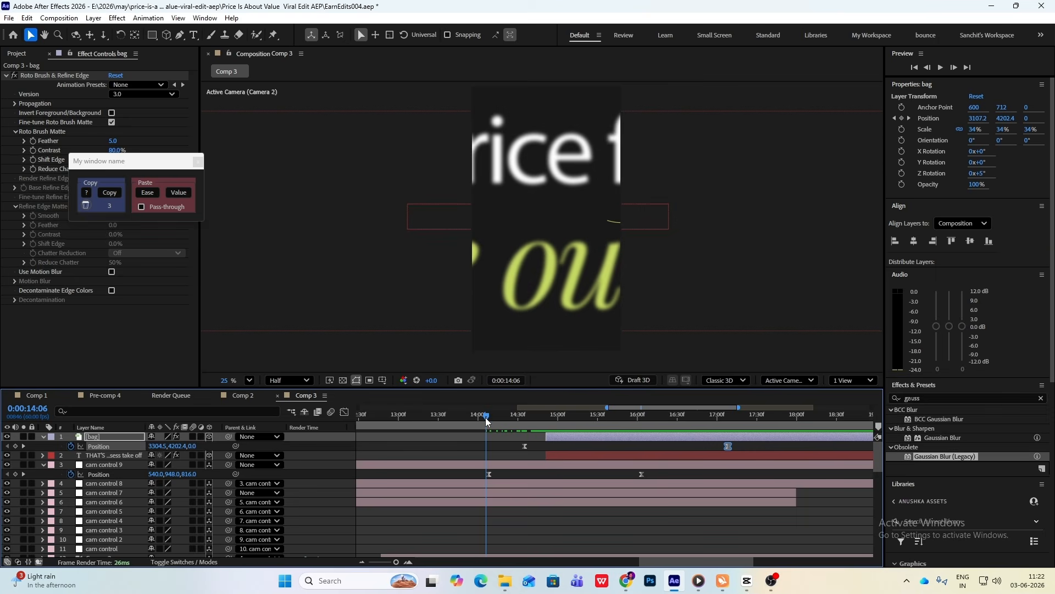
key("space")
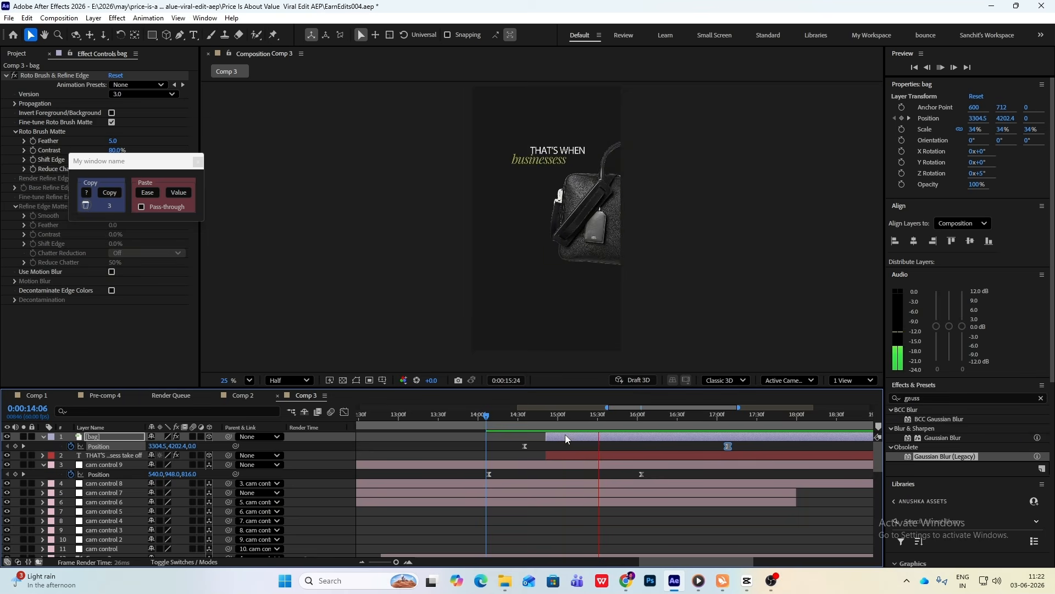
left_click(714, 421)
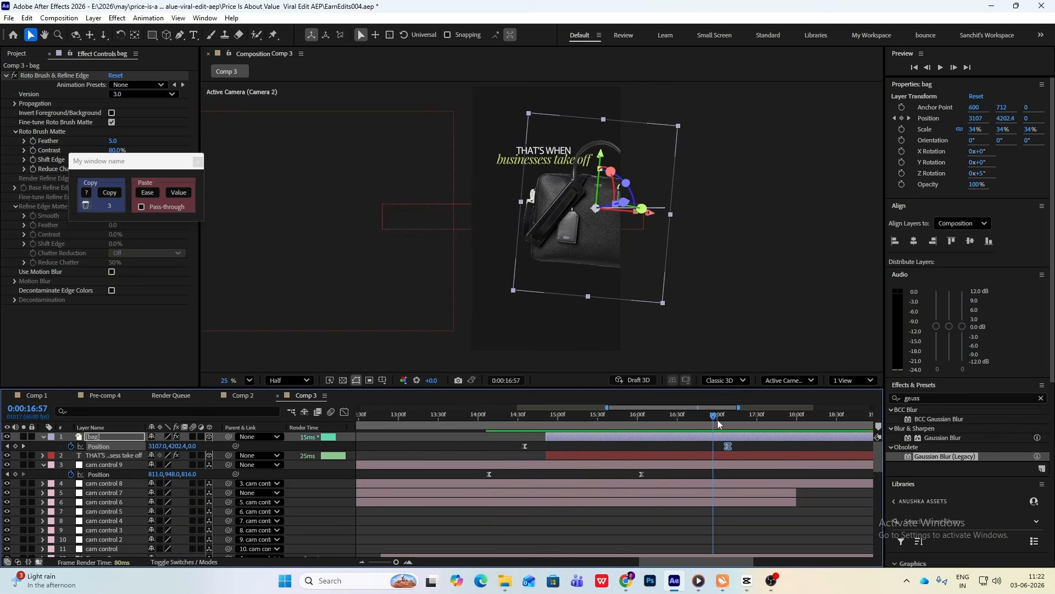
- Review the camera motion around the bag scene in the CapCut reference and return to After Effects
left_click(720, 292)
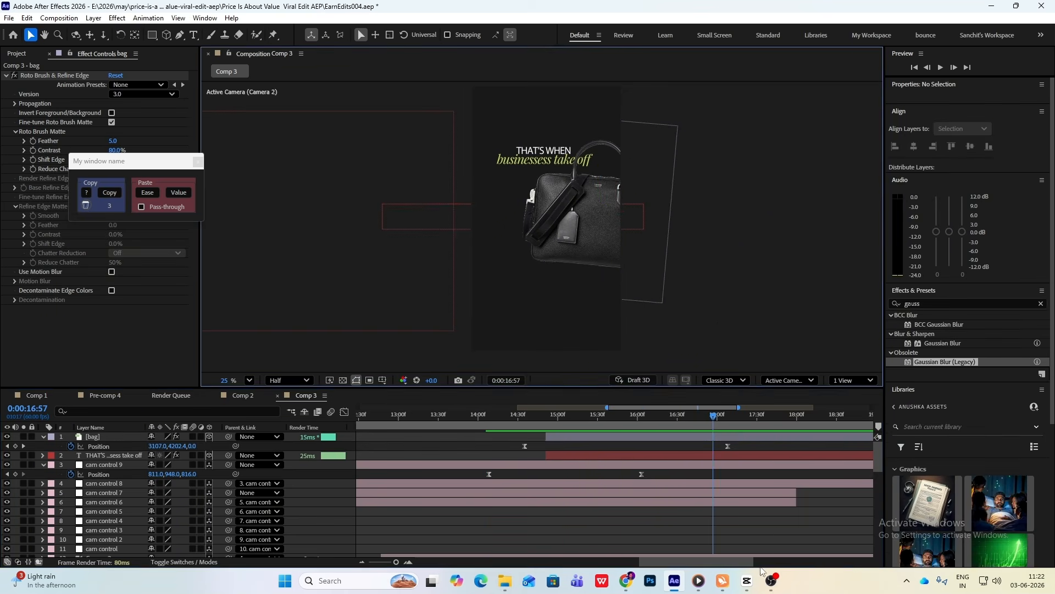
left_click(747, 580)
left_click_drag(297, 413, 291, 401)
left_click(746, 581)
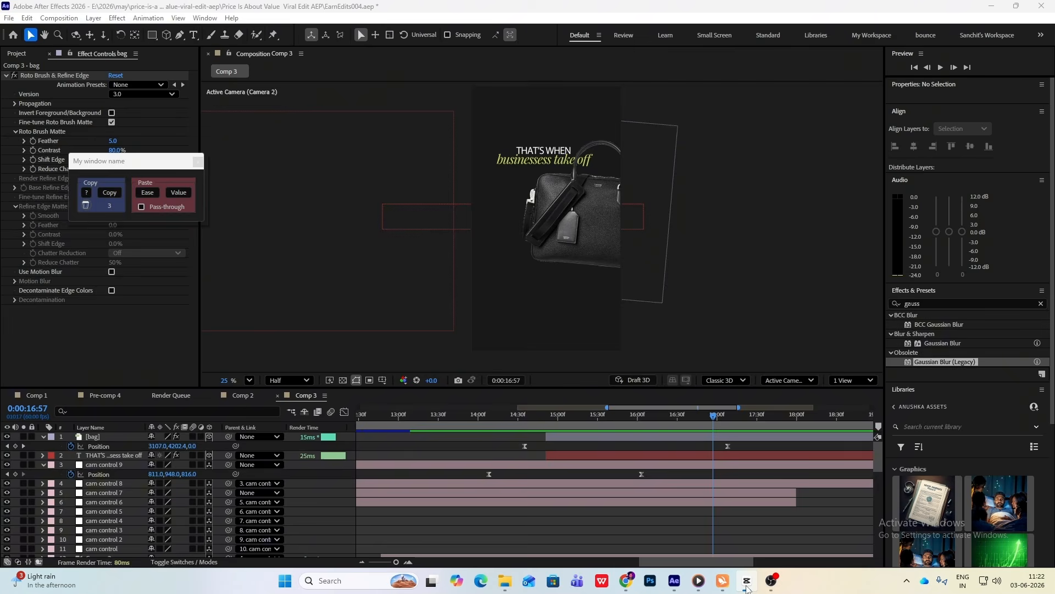
- Duplicate the cam control 9 null and delete the copy's Position keyframes
key("u")
left_click(107, 458)
key("ctrl+d")
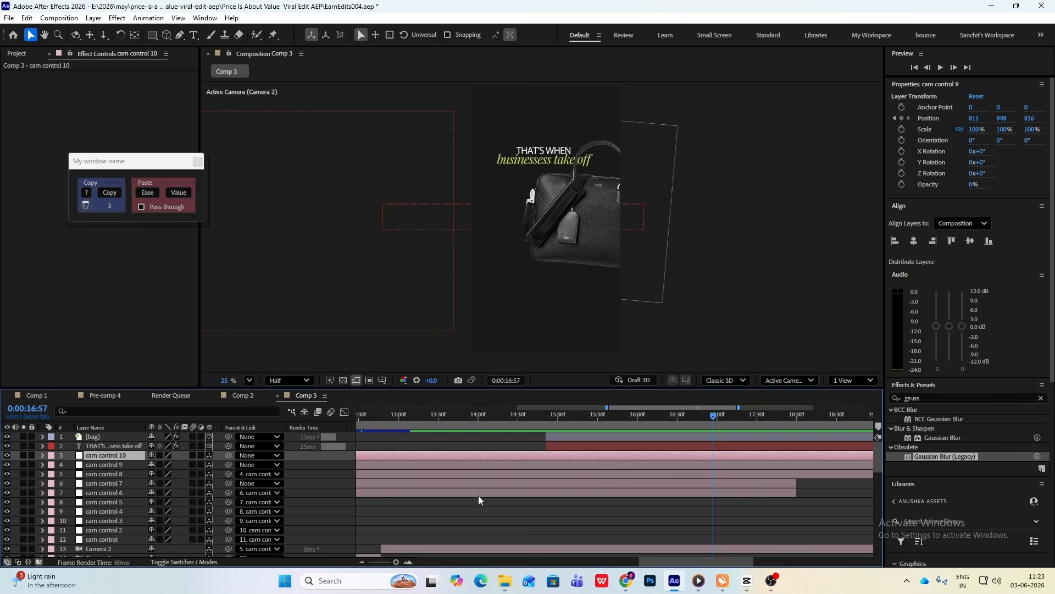
key("u")
left_click_drag(652, 467, 426, 470)
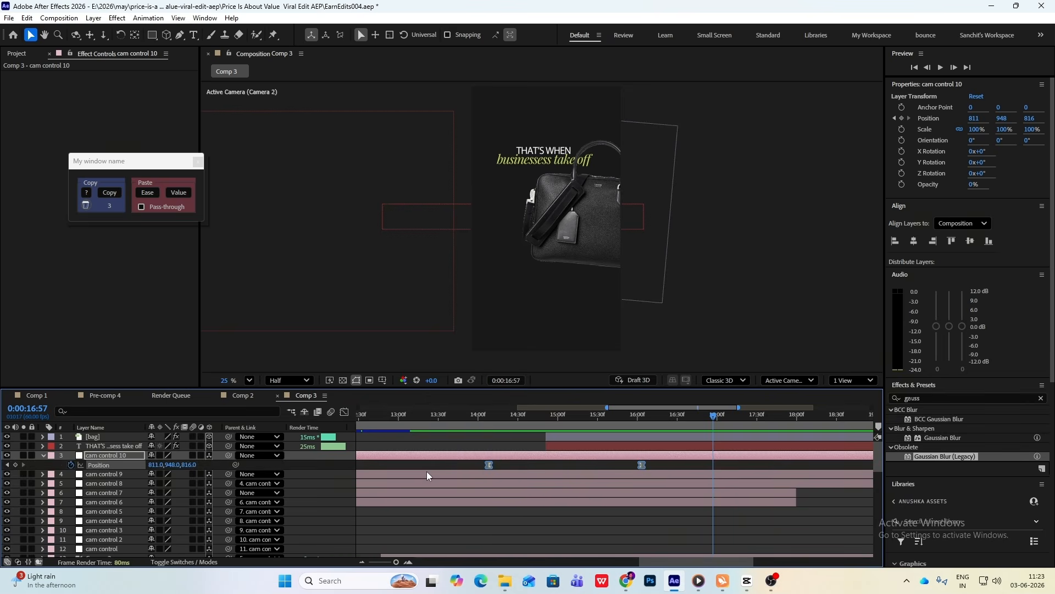
key("Delete")
- Parent cam control 9 to cam control 10 and keyframe cam control 10's Z position at 832 at 0:00:18:58
left_click_drag(716, 416, 774, 439)
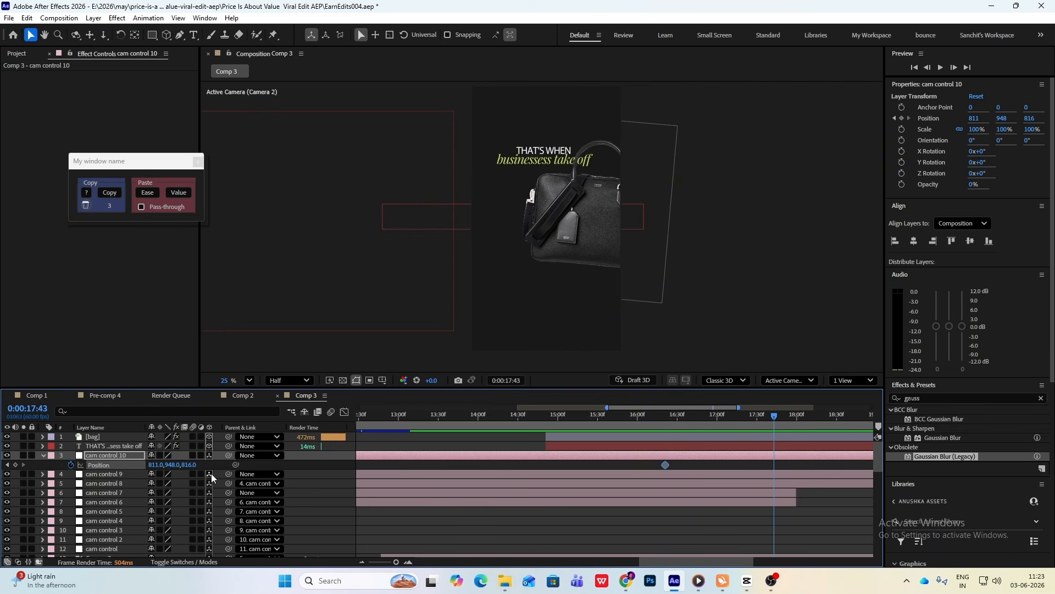
left_click_drag(229, 474, 121, 466)
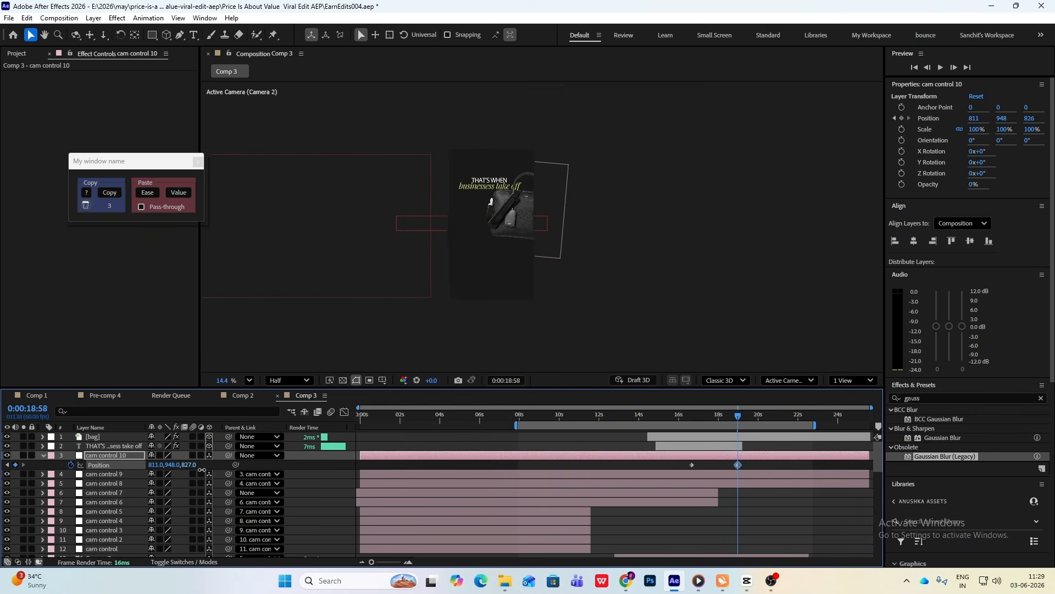
left_click_drag(209, 476, 216, 481)
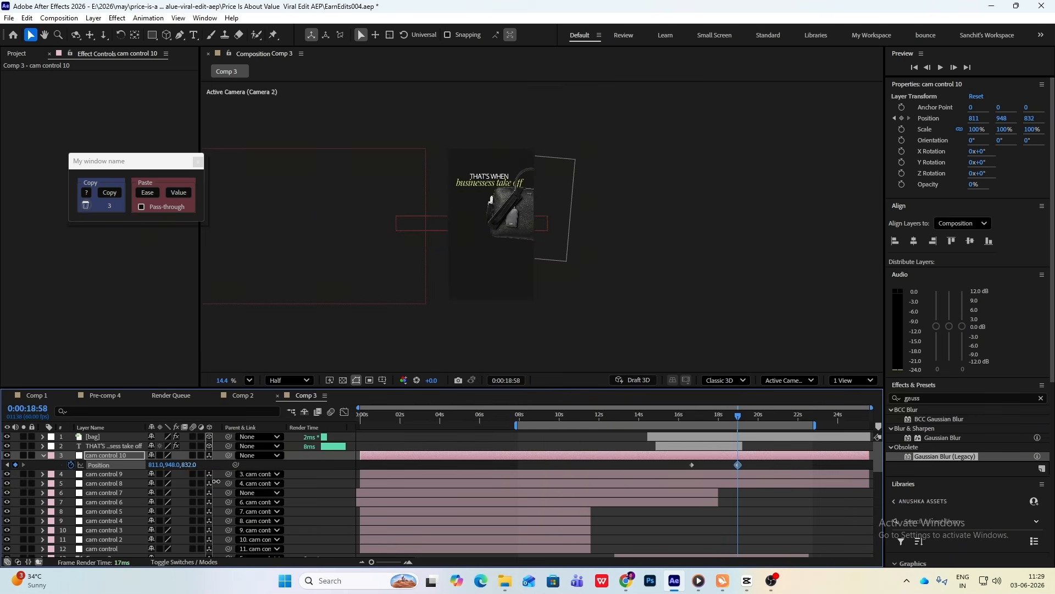
- Ease cam control 10's Position keyframes, adjust their influence in the speed graph and preview the camera push-in
left_click(746, 580)
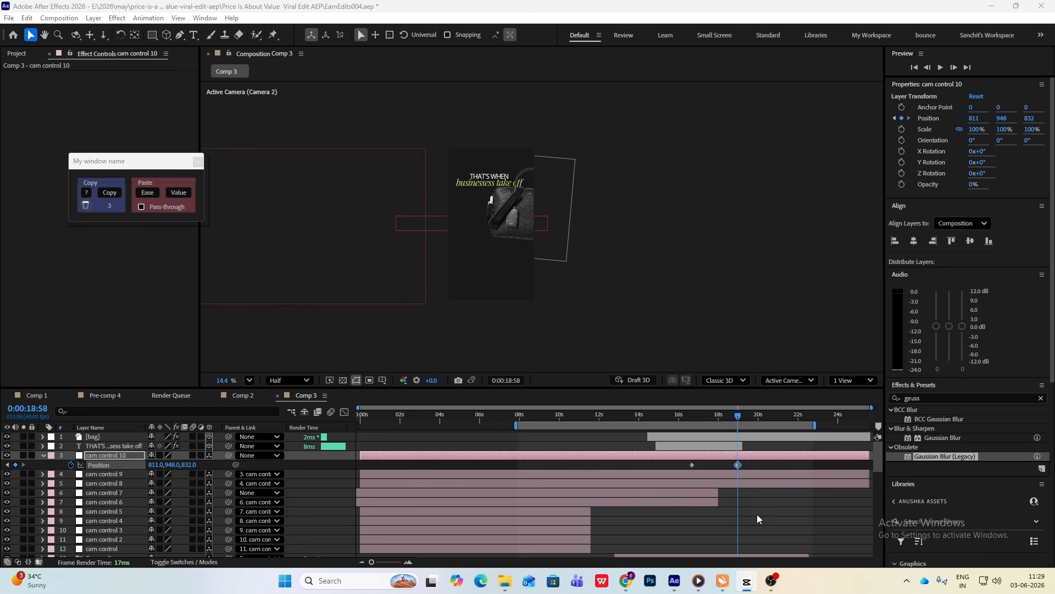
left_click(756, 465)
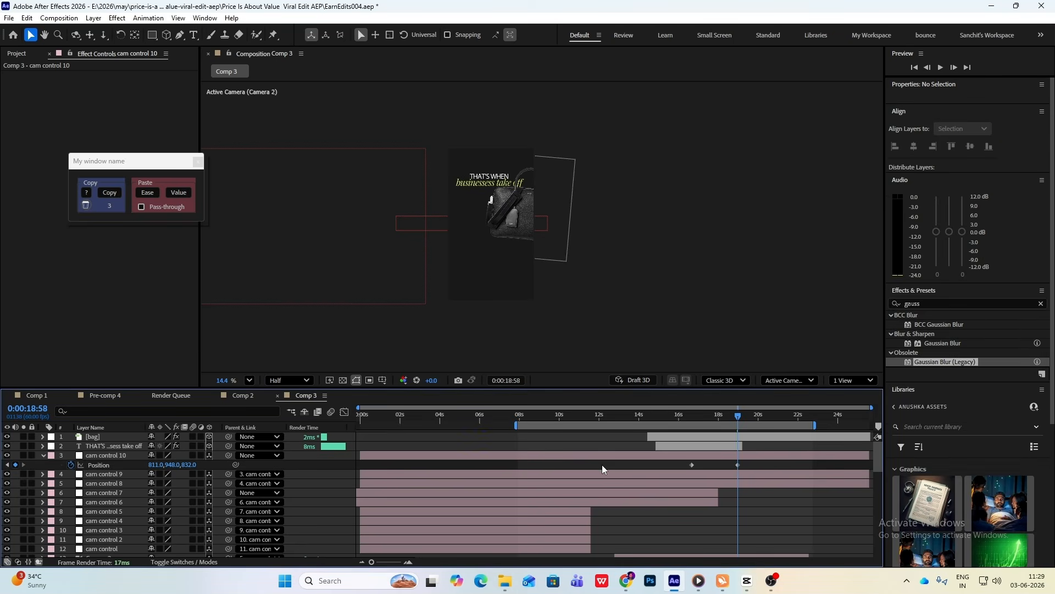
left_click(623, 465)
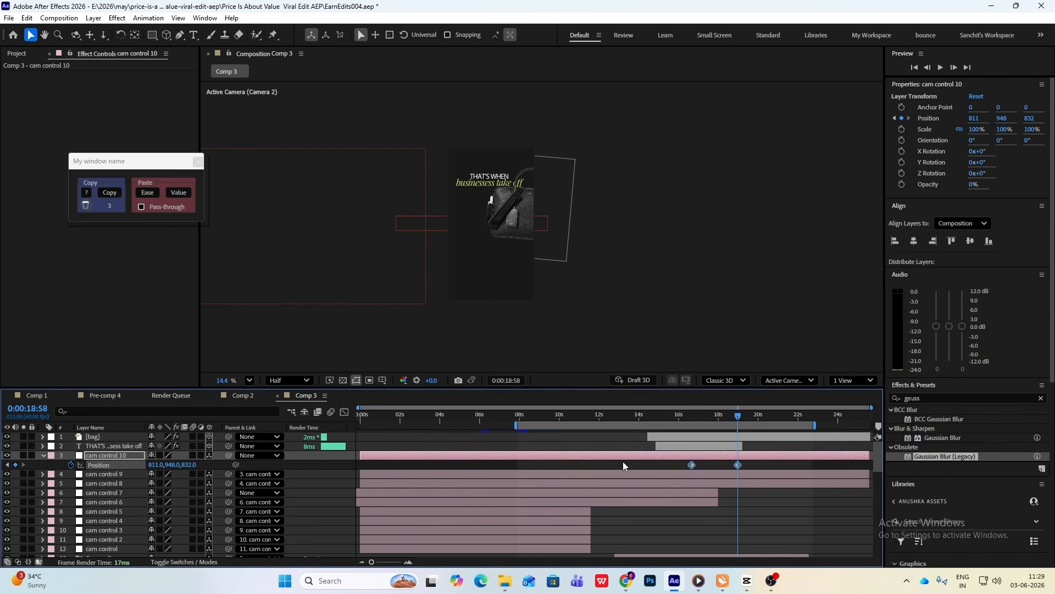
left_click(344, 413)
left_click_drag(700, 533, 749, 528)
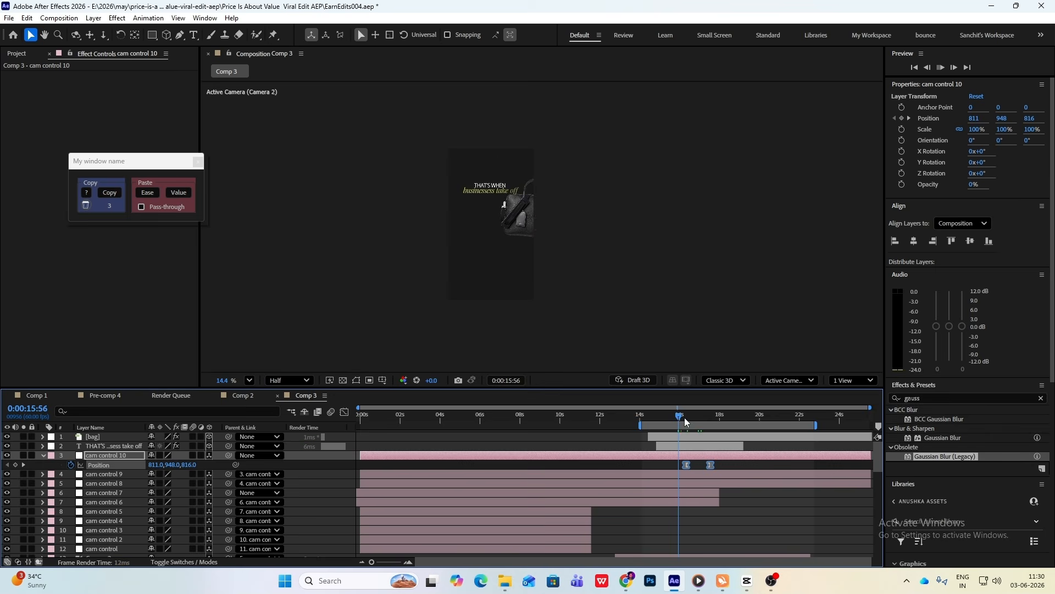
key("space")
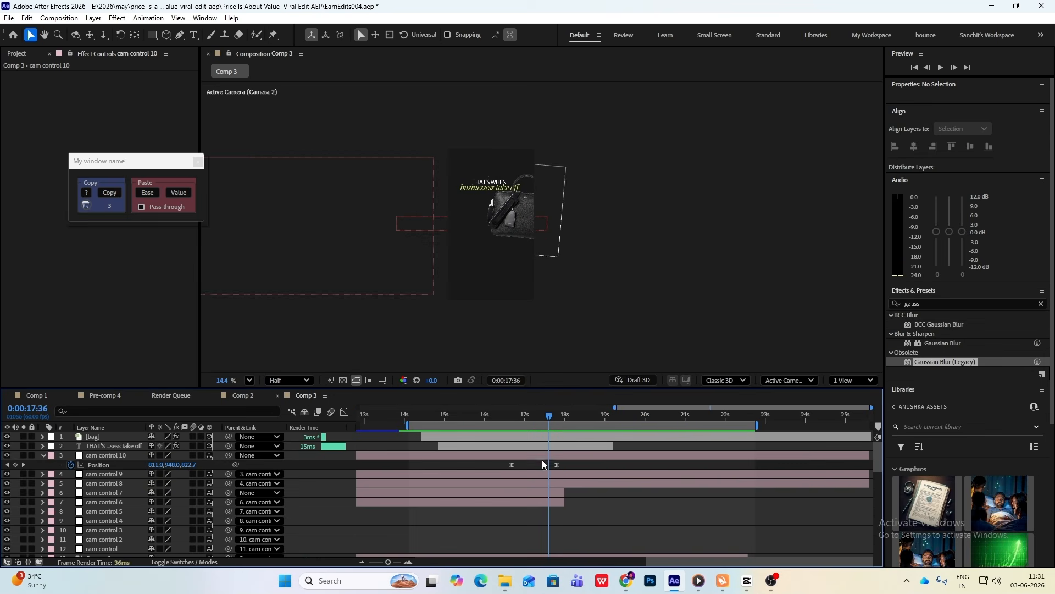
- Trim the ends of the bag and "THAT'S ...ess take off" layers to 0:00:17:36 and preview the scene's ending
left_click(560, 437)
left_click(557, 443, "ctrl")
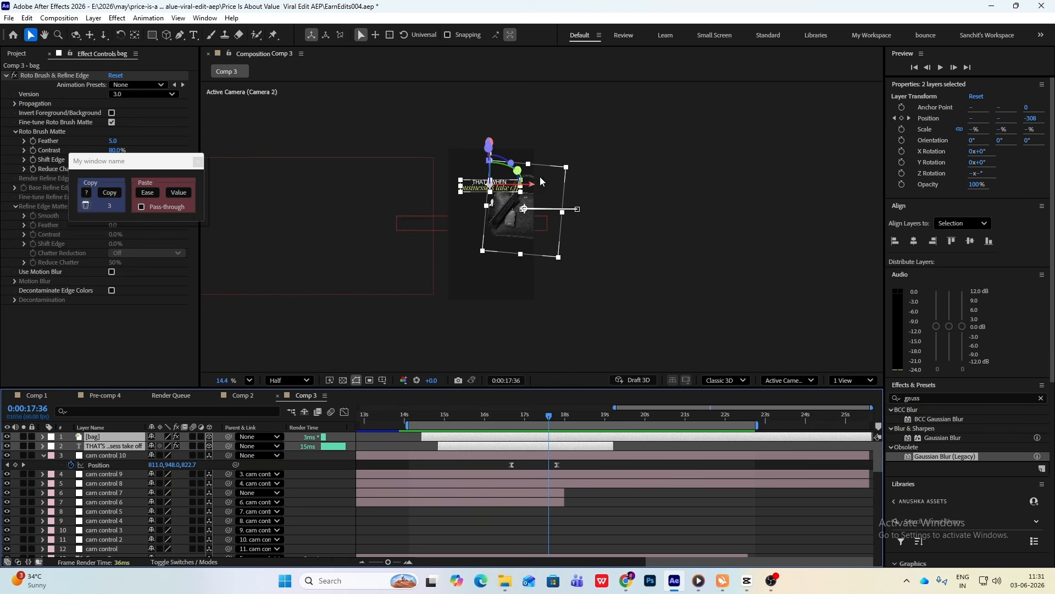
key("alt+bracketright")
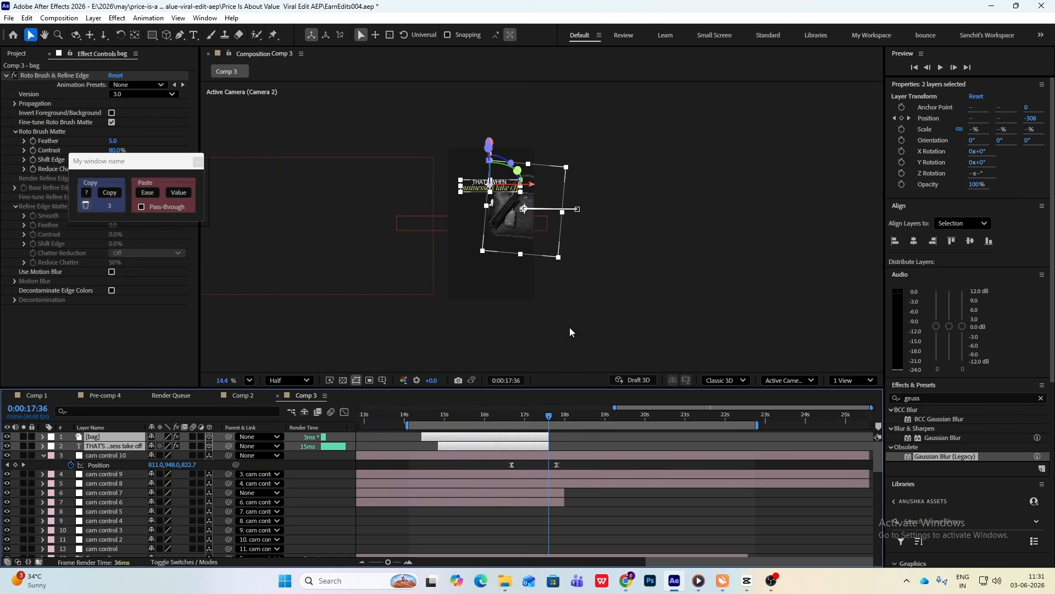
left_click(565, 440)
key("shift+Page_Up")
key("shift+Page_Up")
key("shift+Page_Up")
key("space")
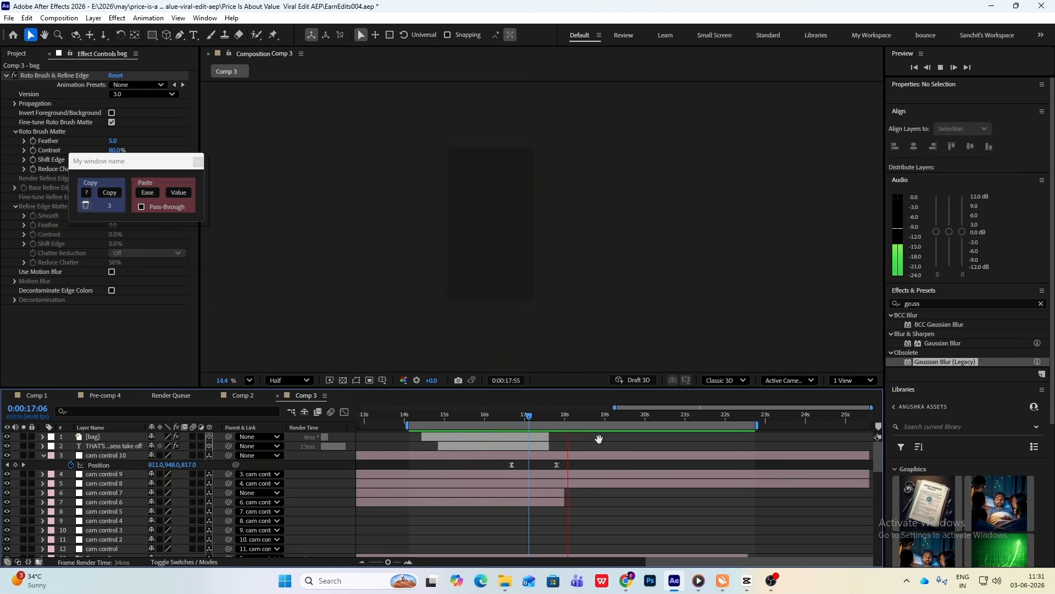
key("space")
- Examine how the green curved lines enter between the bag and coin scenes in the CapCut reference, and return to After Effects
left_click(747, 580)
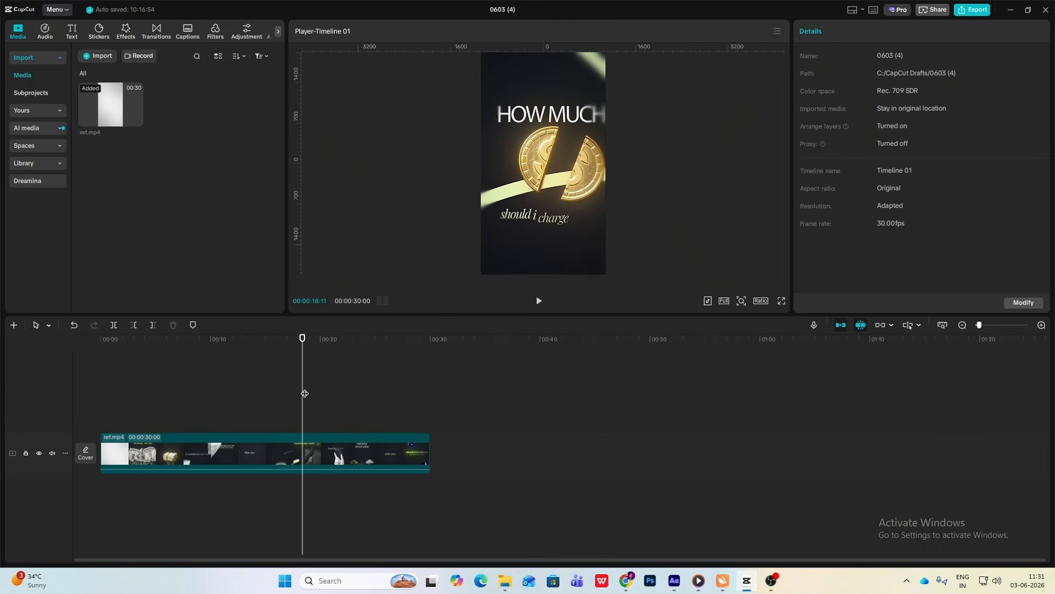
left_click_drag(304, 393, 307, 396)
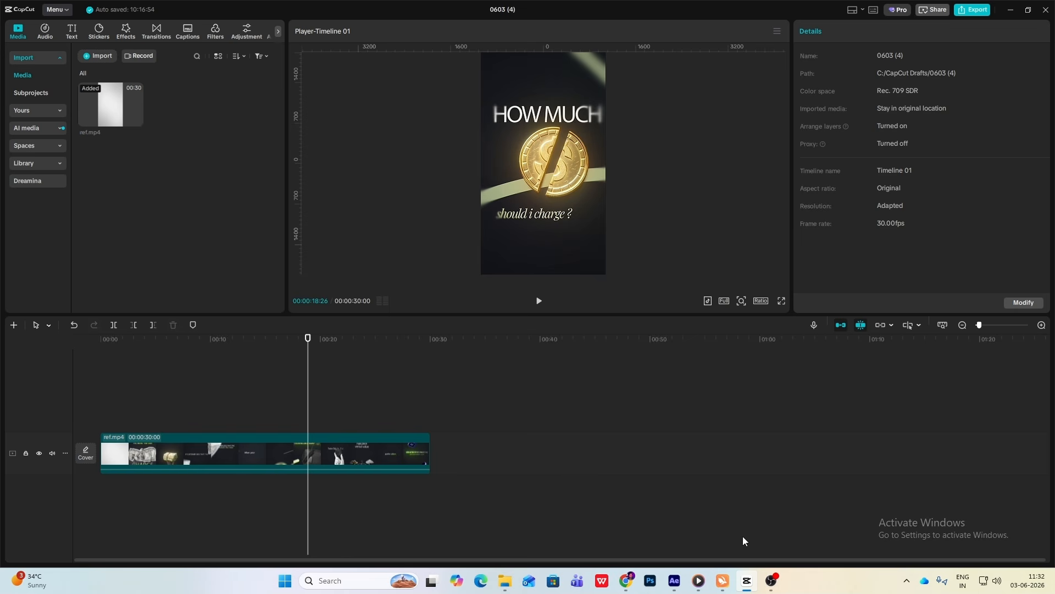
left_click_drag(308, 387, 295, 386)
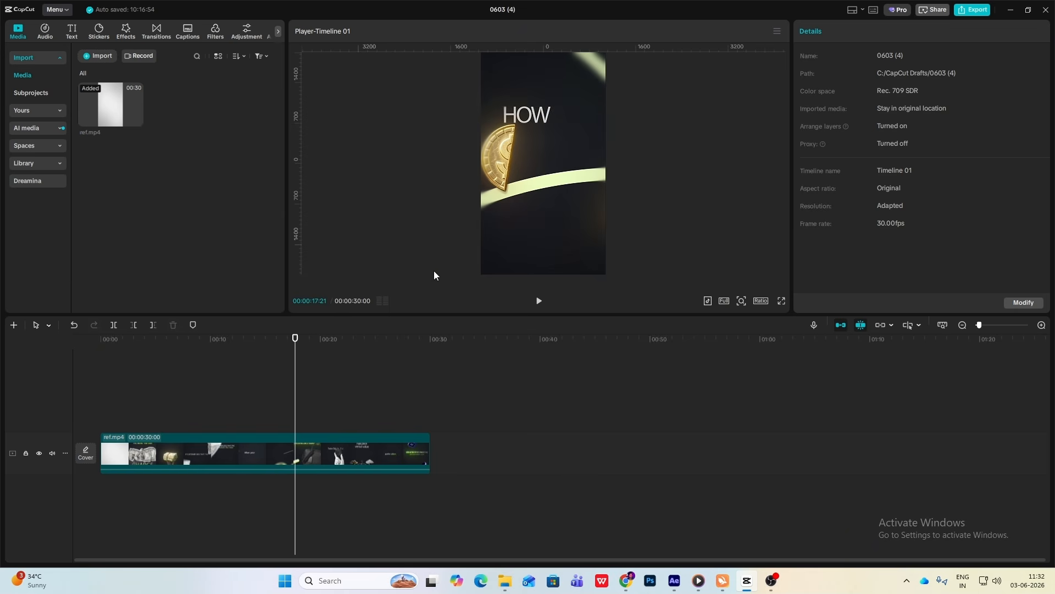
key("alt+Tab")
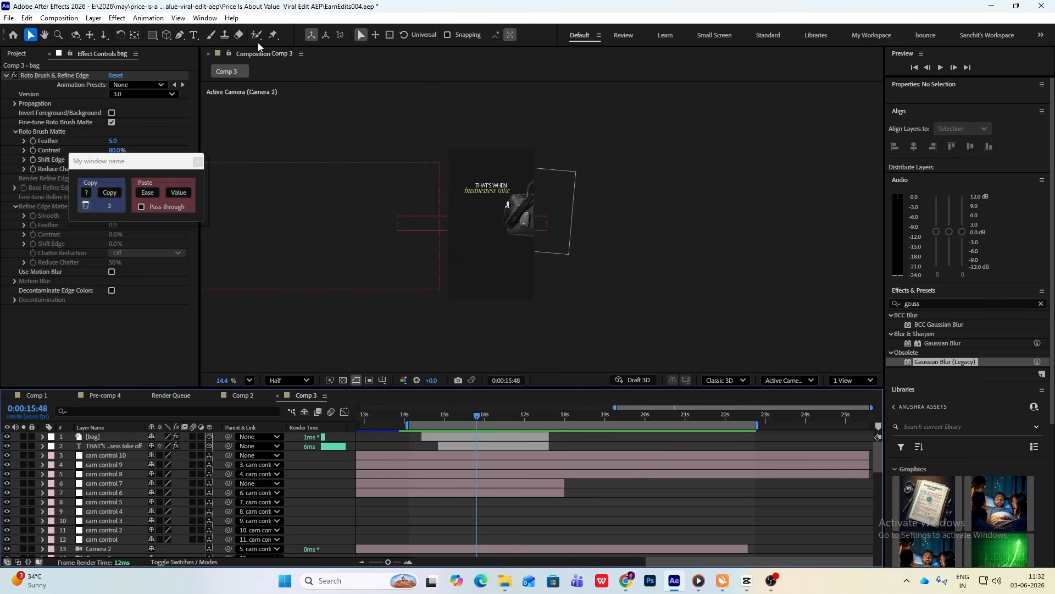
left_click(180, 35)
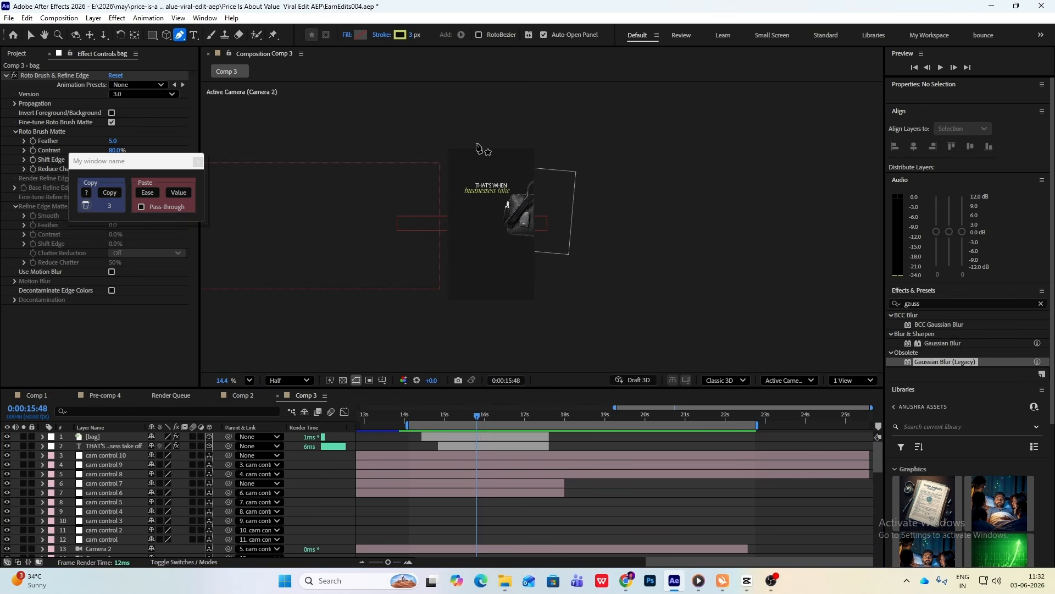
left_click(746, 582)
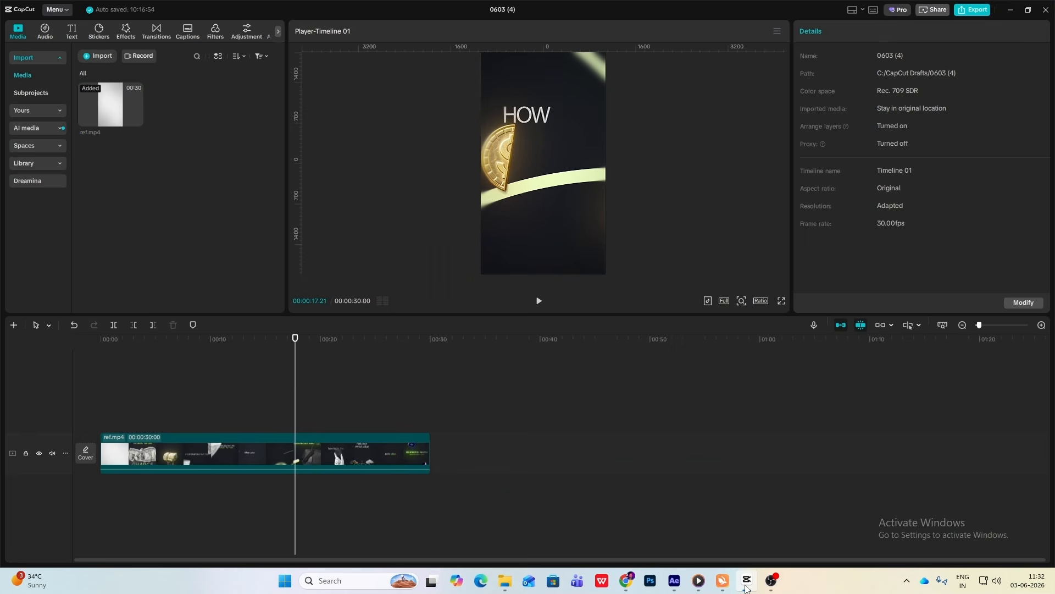
mouse_move(289, 398)
left_mouse_down()
mouse_move(273, 403)
mouse_move(291, 411)
left_mouse_up()
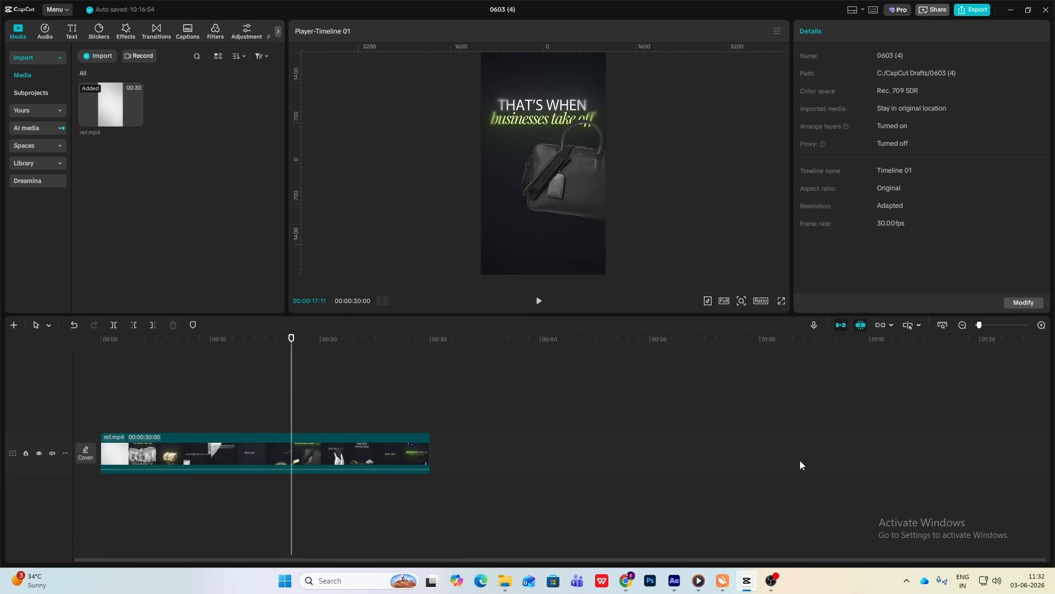
left_click(748, 582)
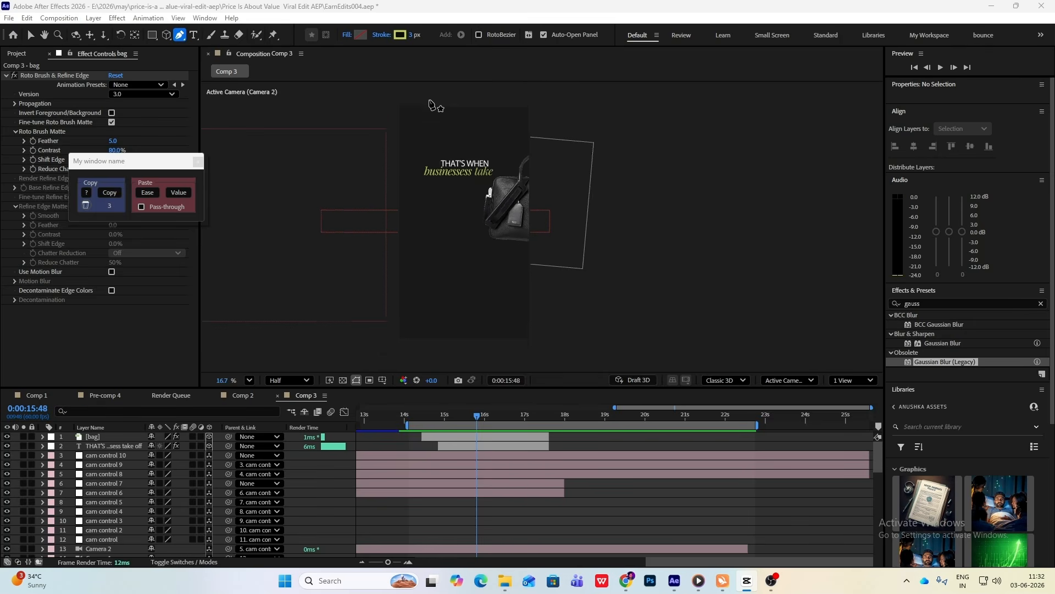
- Draw a curved green line with the Pen tool across the frame's upper right corner and set its stroke width to 123 px
scroll(434, 110, "down", 1)
left_click(437, 123)
left_click(575, 191)
mouse_move(577, 194)
left_mouse_down()
mouse_move(635, 257)
mouse_move(561, 194)
left_mouse_up()
left_click_drag(412, 37, 486, 45)
left_click(31, 34)
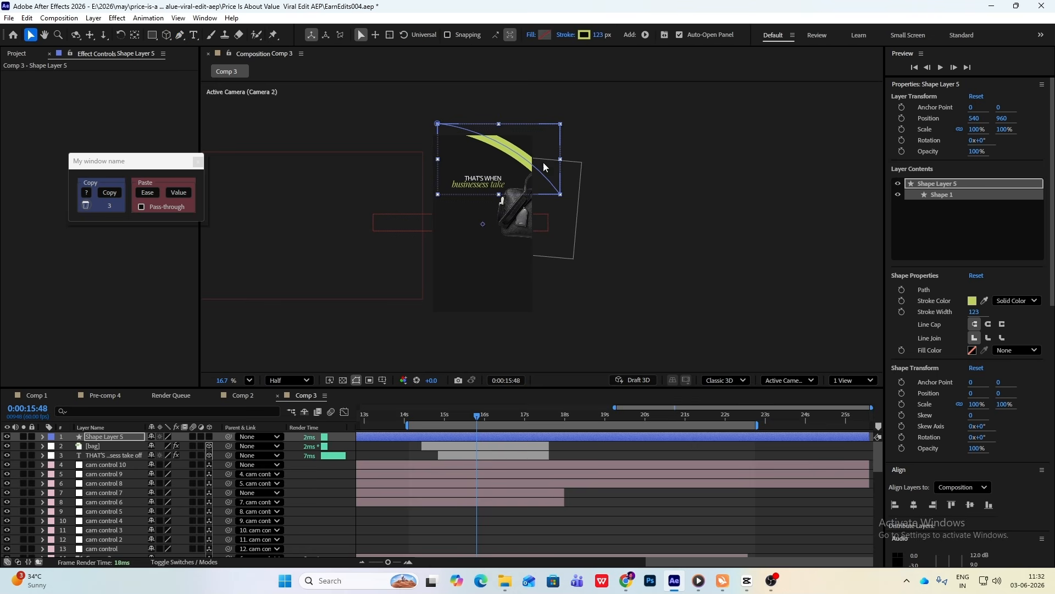
left_click(621, 193)
- Recheck the bag scene in the CapCut reference and draw a second curved green line across the frame below the text in After Effects
left_click(747, 580)
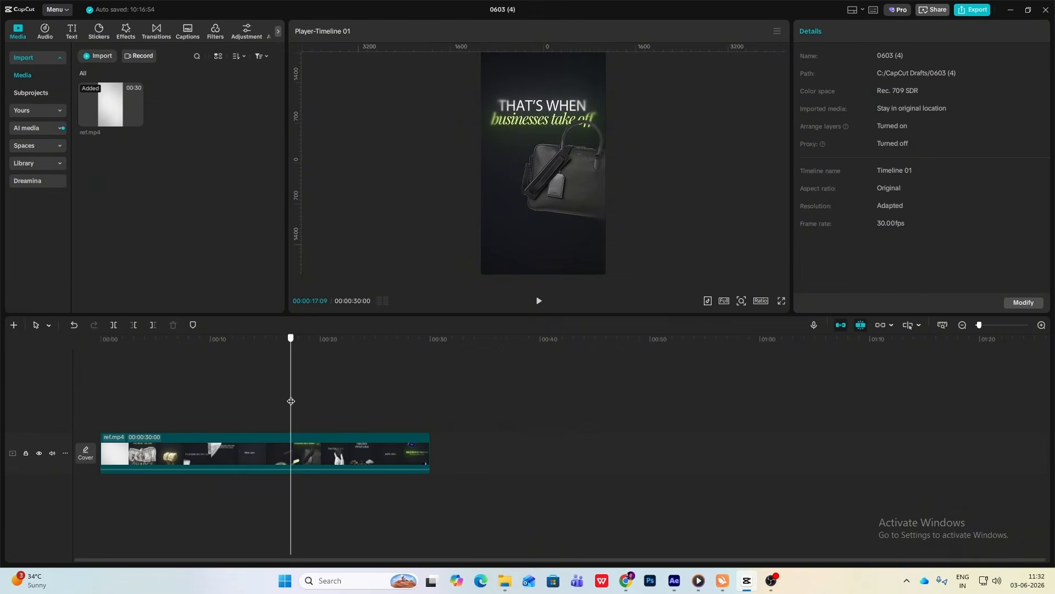
left_click_drag(291, 400, 292, 404)
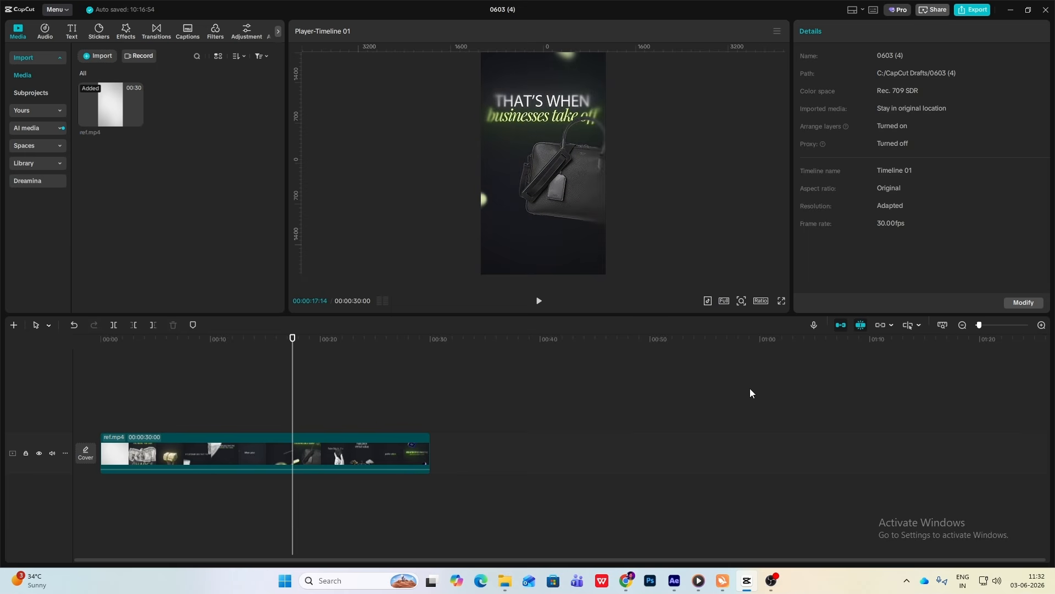
left_click(746, 581)
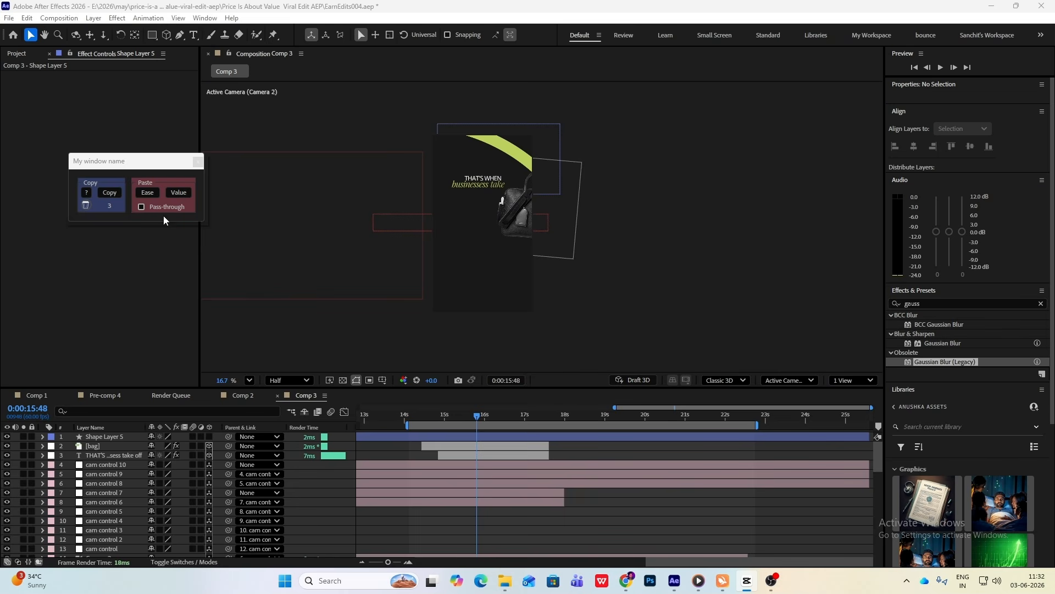
left_click(180, 34)
left_click(418, 241)
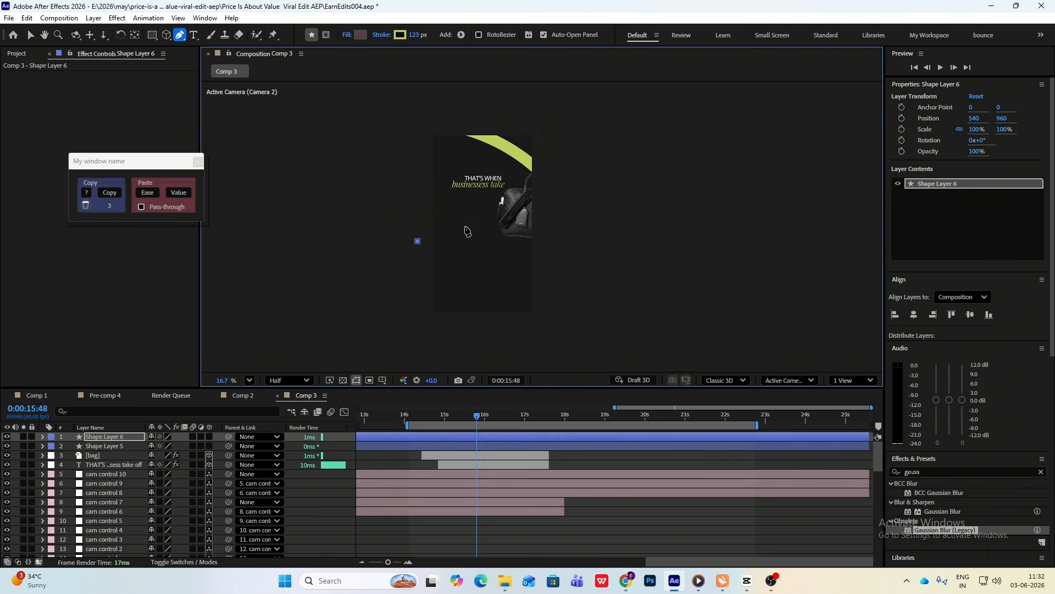
mouse_move(584, 203)
left_mouse_down()
mouse_move(676, 215)
mouse_move(664, 212)
left_mouse_up()
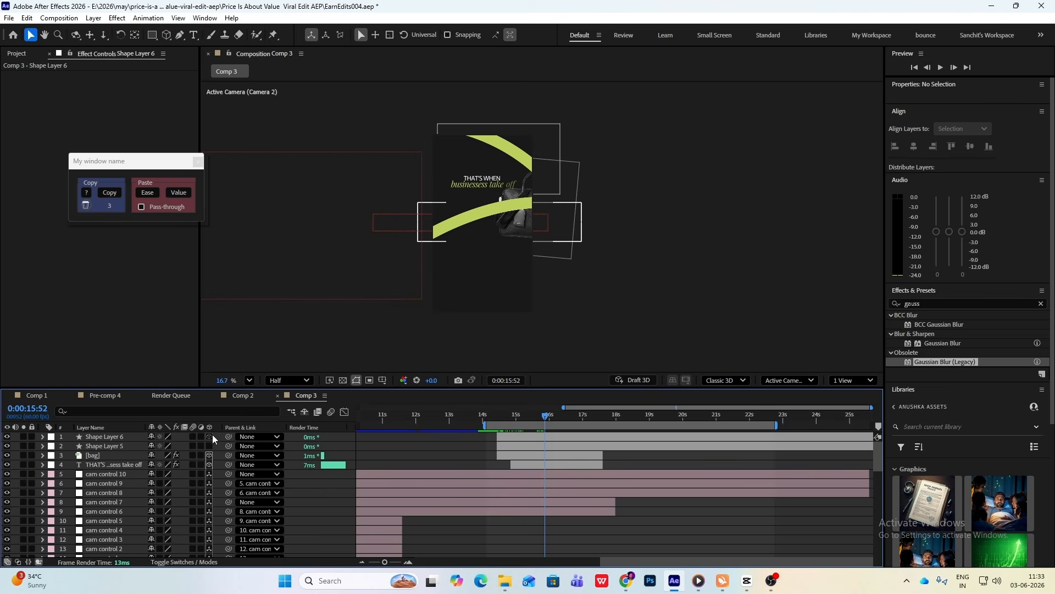
- Move Shape Layers 5 and 6 together into the camera view as 3D layers, at about X 2928.8 and Y 4372.6
scroll(494, 255, "down", 6)
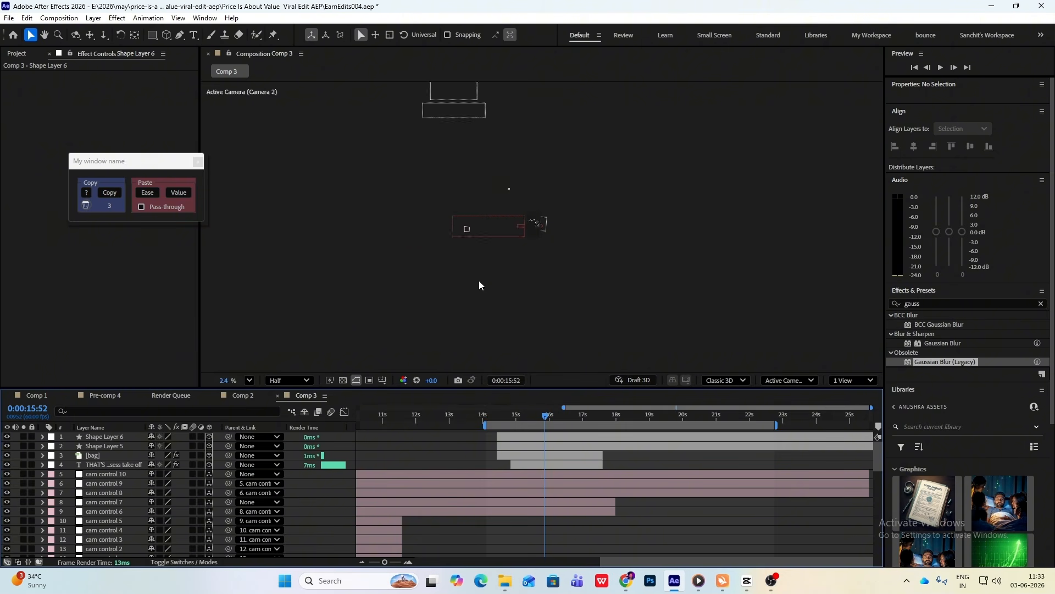
left_click(116, 437)
left_click(118, 446, "shift")
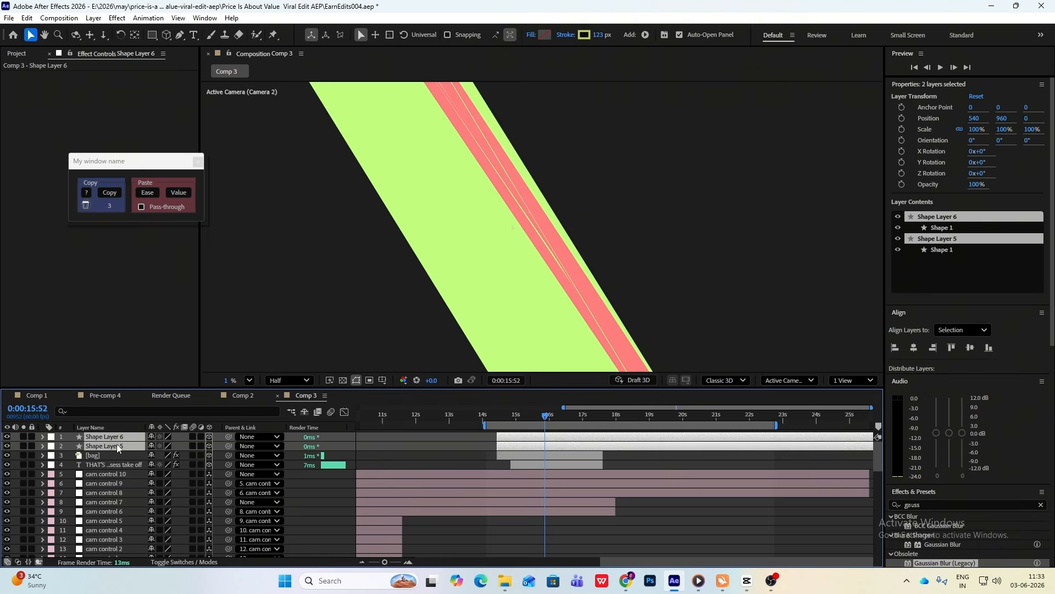
left_click_drag(514, 187, 539, 229)
scroll(540, 228, "up", 4)
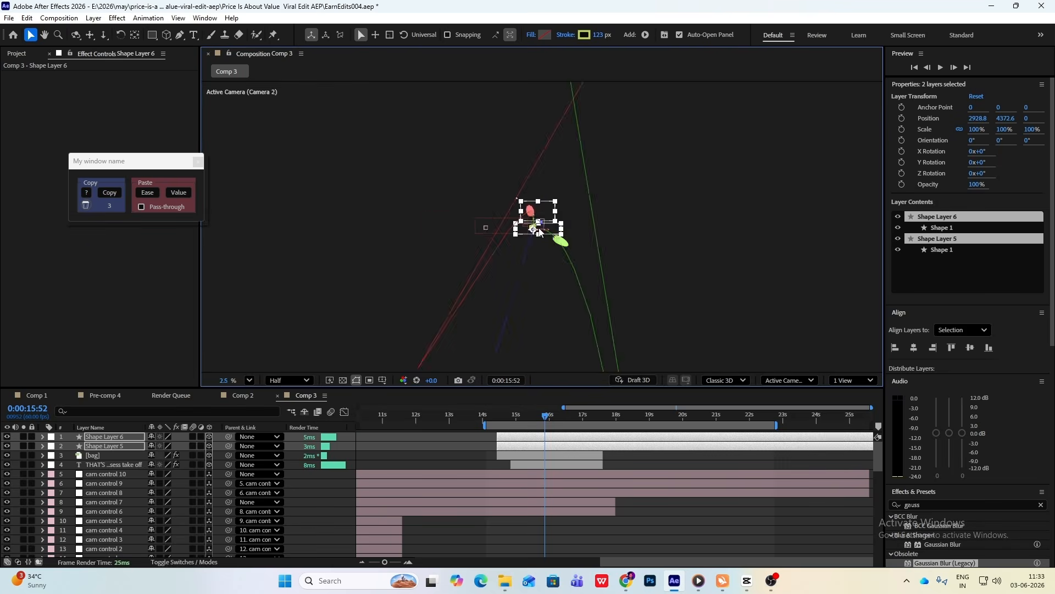
scroll(539, 232, "up", 2)
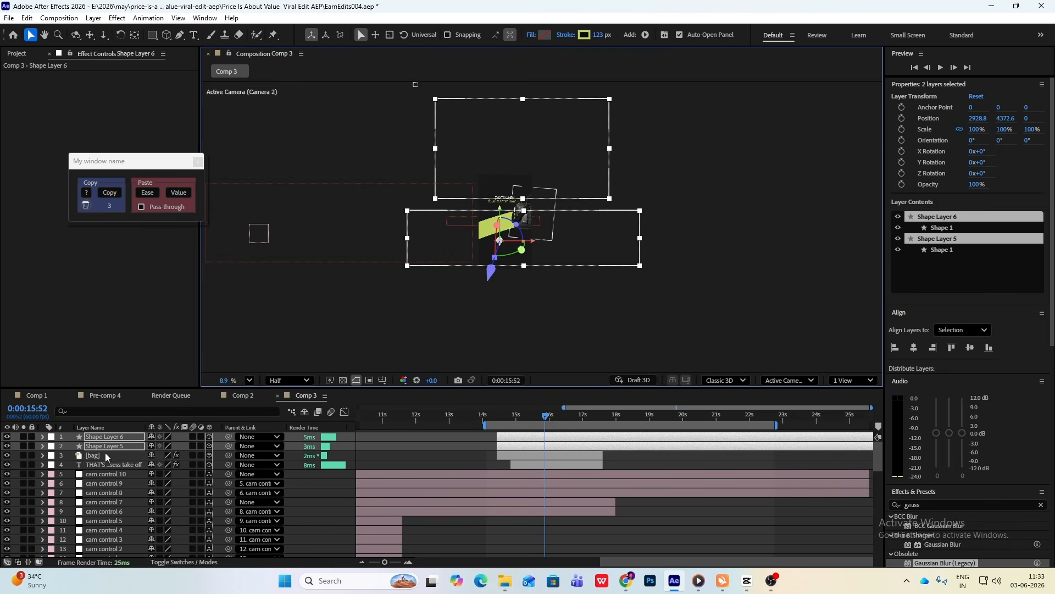
- Scale both curved shape layers to 44% and shift Shape Layer 5 up toward the top edge of the frame
key("s")
left_click_drag(198, 446, 164, 448)
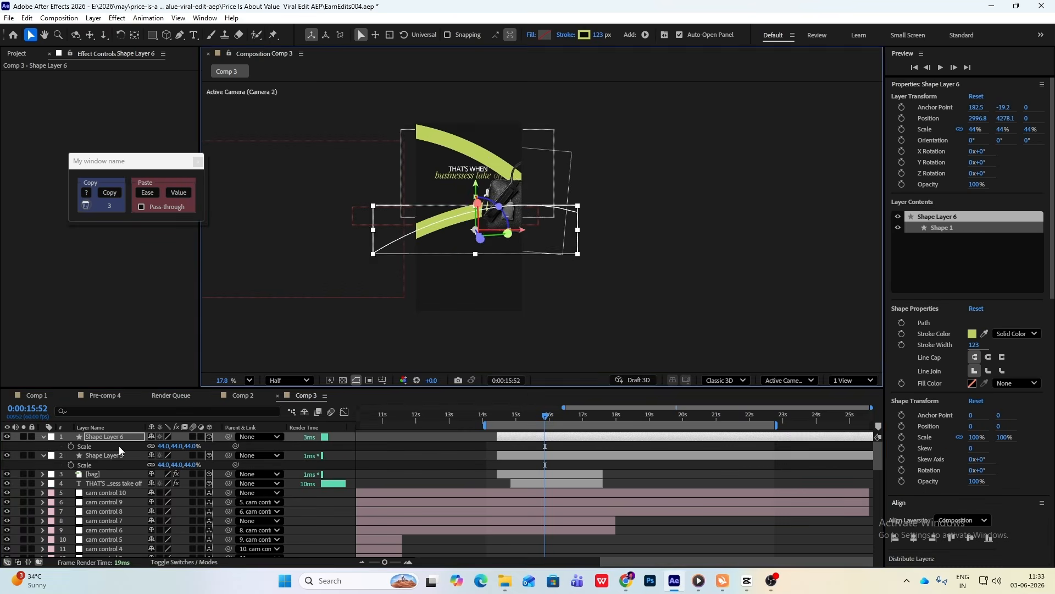
left_click(119, 454)
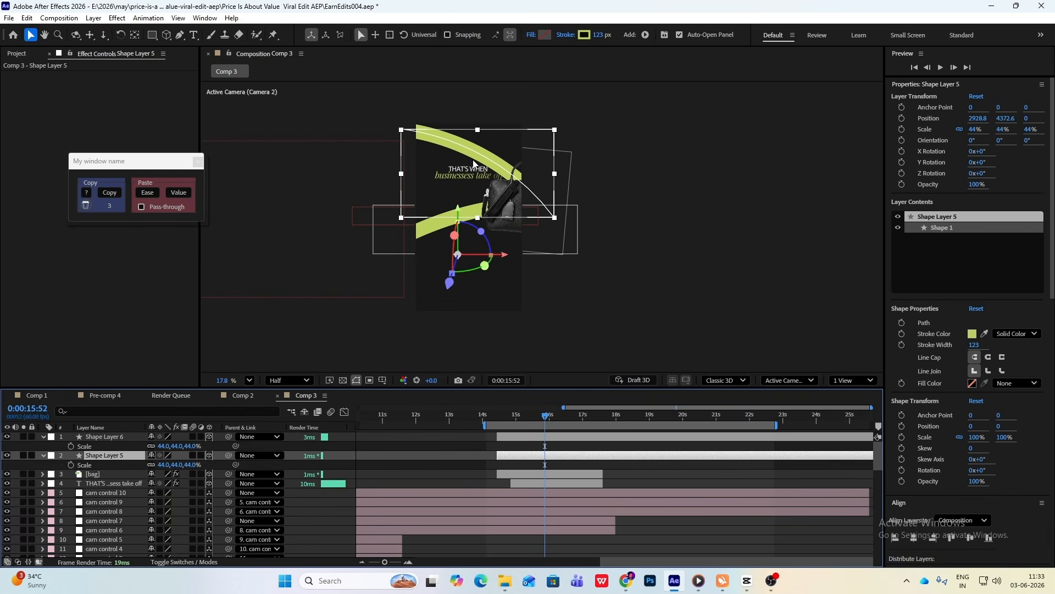
left_click_drag(473, 164, 470, 145)
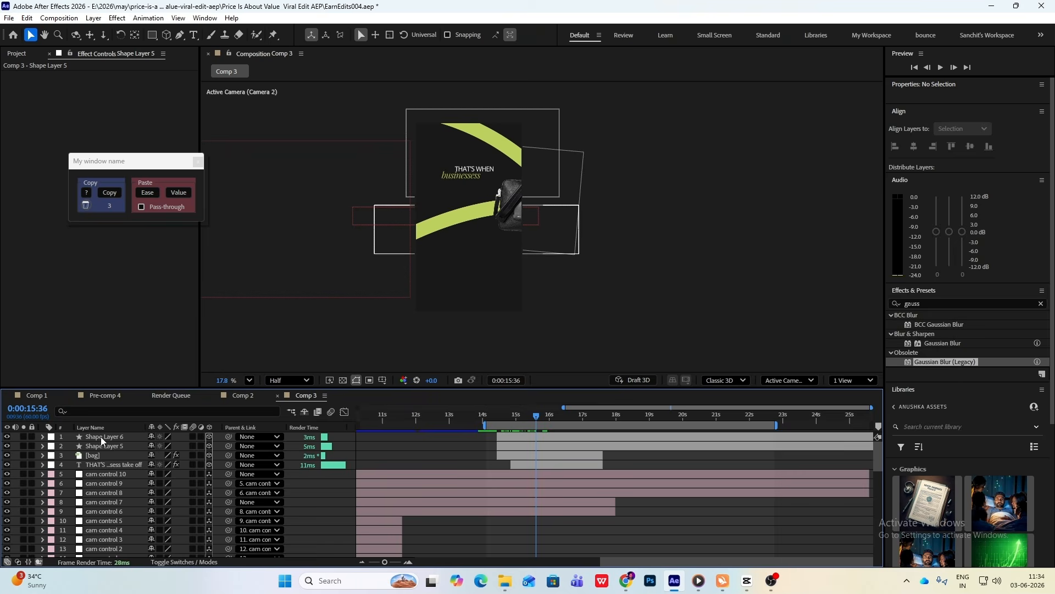
- Add Trim Paths to Shape Layers 5 and 6 and keyframe their End at 100% at 0:00:15:36
left_click(108, 446, "shift")
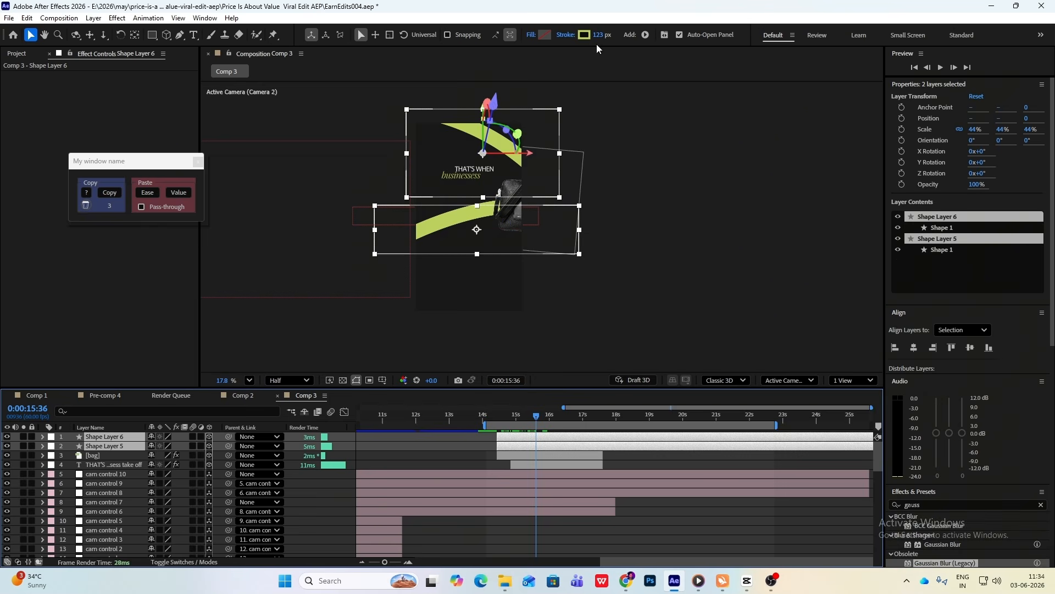
left_click(647, 35)
left_click(709, 219)
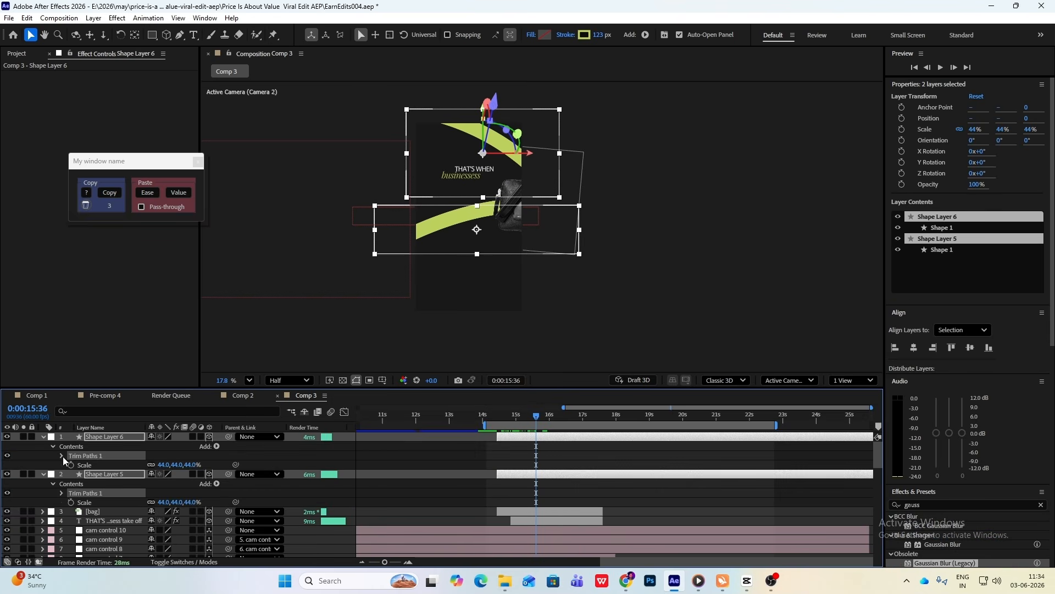
left_click(62, 456)
left_click(81, 474)
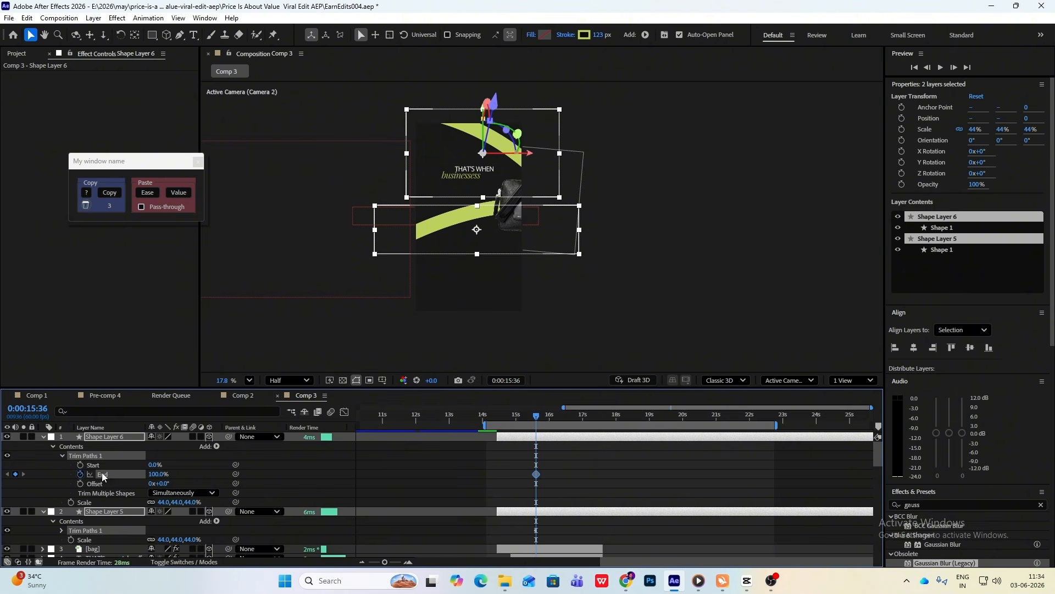
key("u")
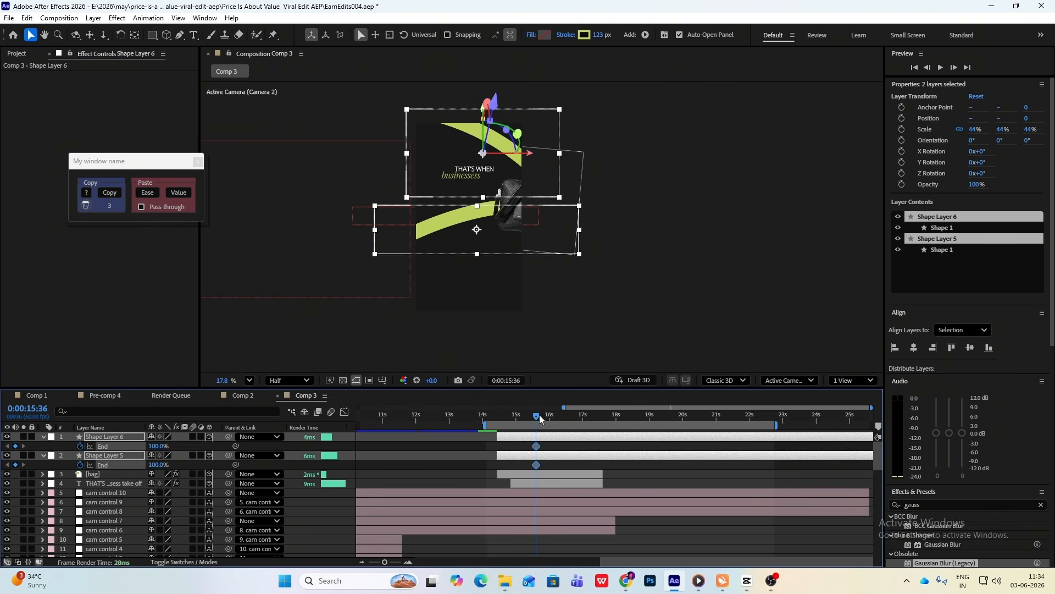
- Place 100% End keyframes for both curves at 0:00:16:52 and set their End to 0% at 0:00:15:36
left_click_drag(539, 415, 582, 433)
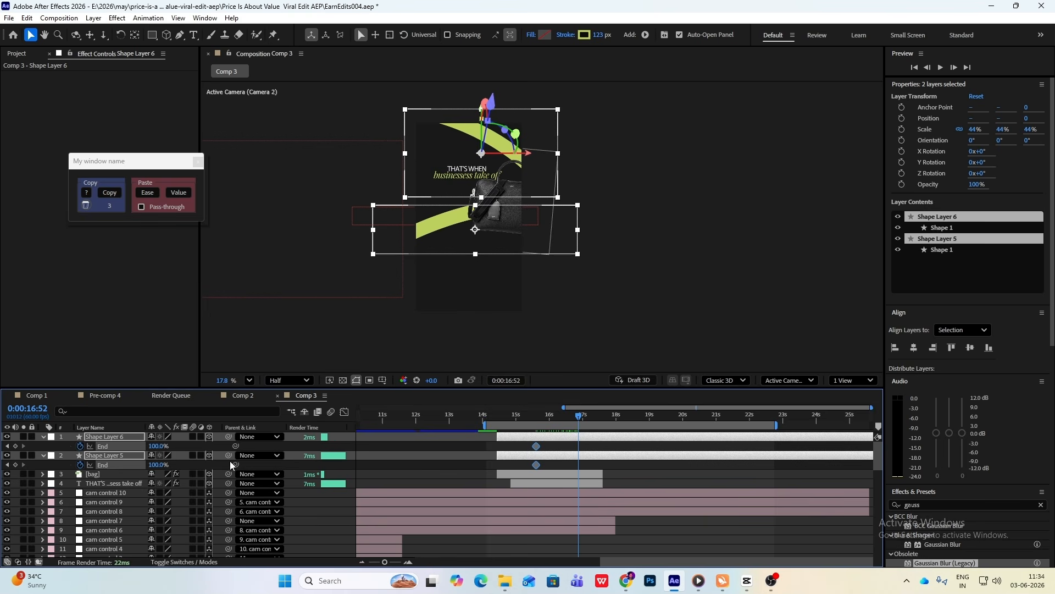
left_click(8, 446)
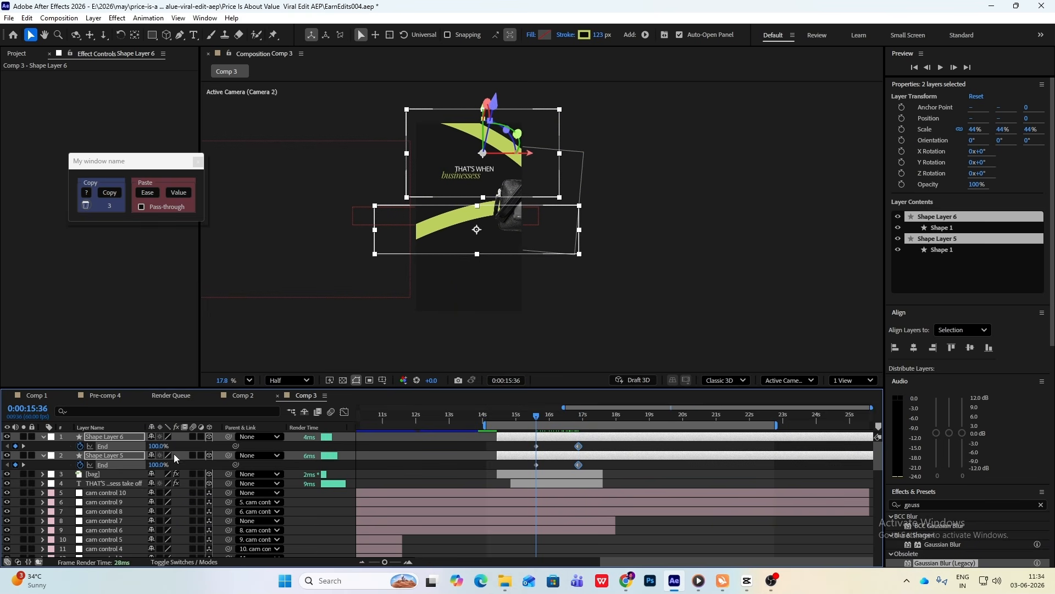
left_click_drag(156, 446, 39, 449)
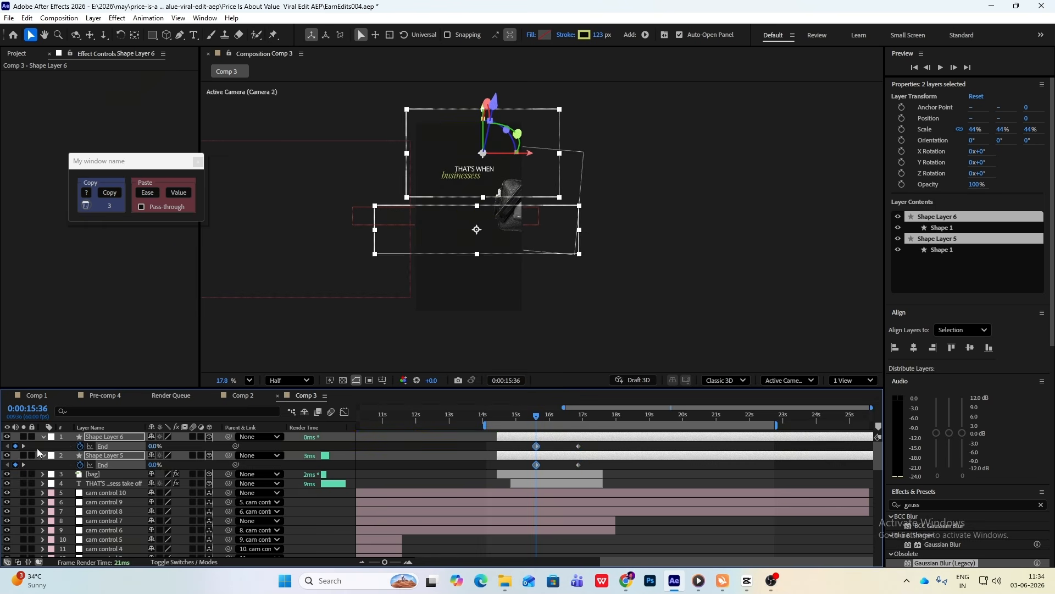
- Apply Easy Ease to all End keyframes of both shape layers and open their speed graph
left_click_drag(589, 441, 483, 466)
key("F9")
left_click(343, 412)
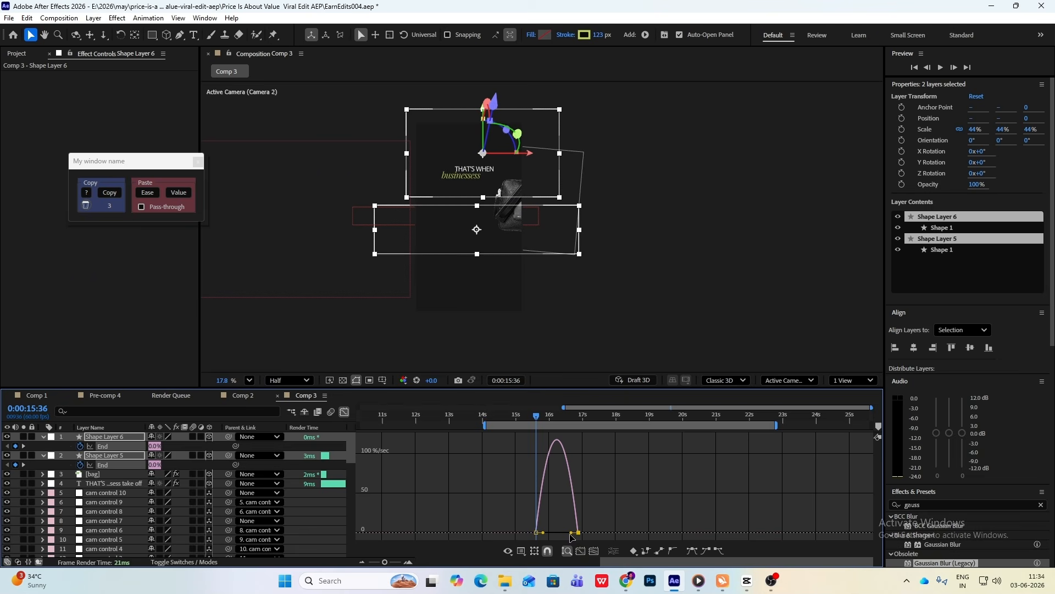
- Adjust the speed curve of Shape Layers 5 and 6's End keyframes and align their final keyframes with cam control 10's last Position keyframe
left_click_drag(571, 533, 556, 533)
left_click(343, 412)
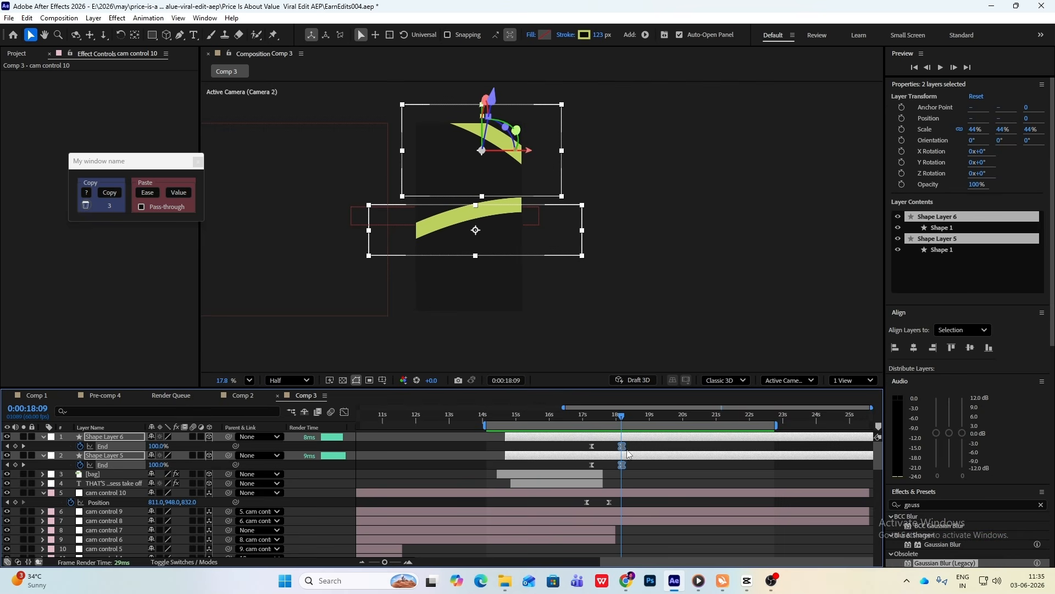
left_click_drag(623, 446, 613, 447)
- Play back the green stroke animation in Comp 3 to check its timing against the bag text
left_click(592, 420)
key("space")
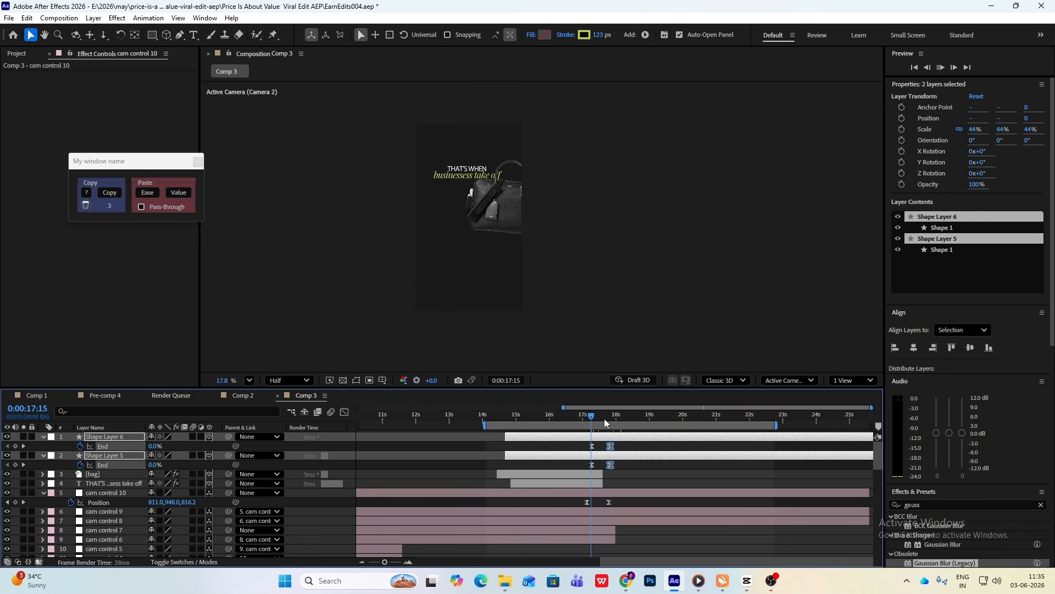
left_click(626, 420)
key("space")
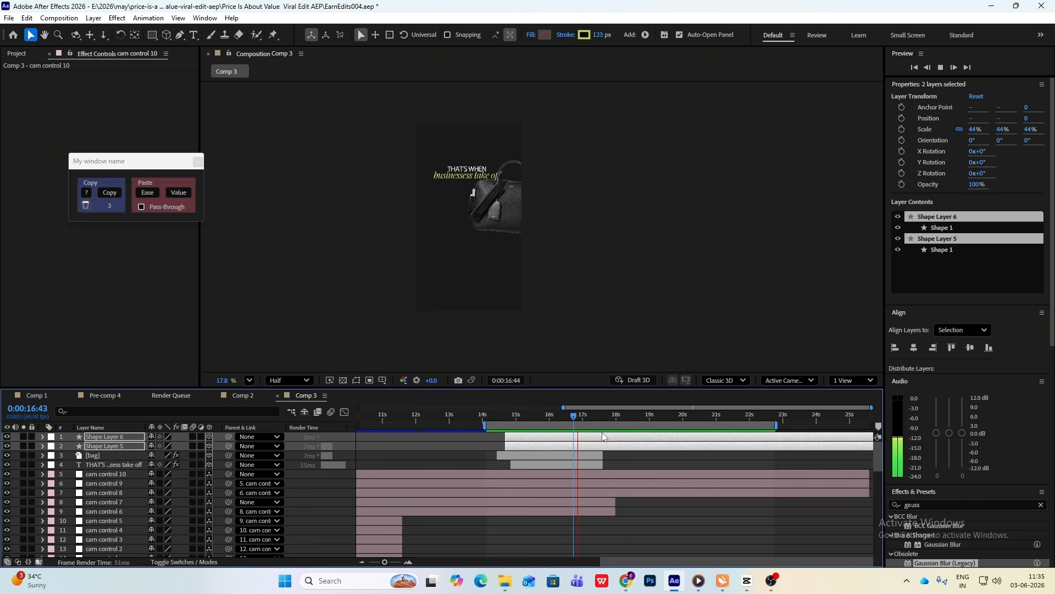
key("space")
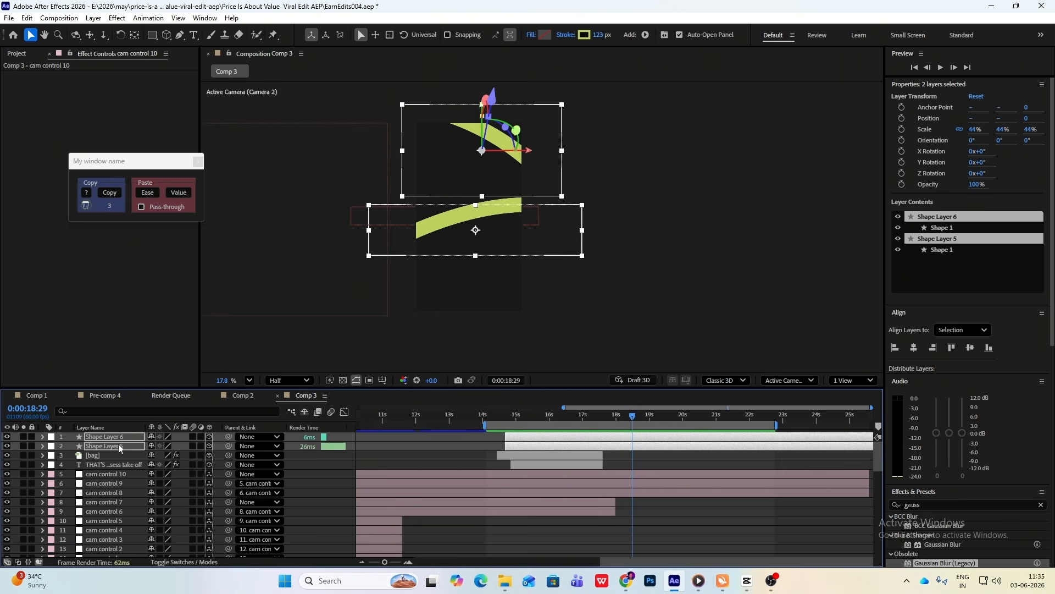
- Set the label colour of Shape Layer 5 and Shape Layer 6 to Blue
left_click(52, 446)
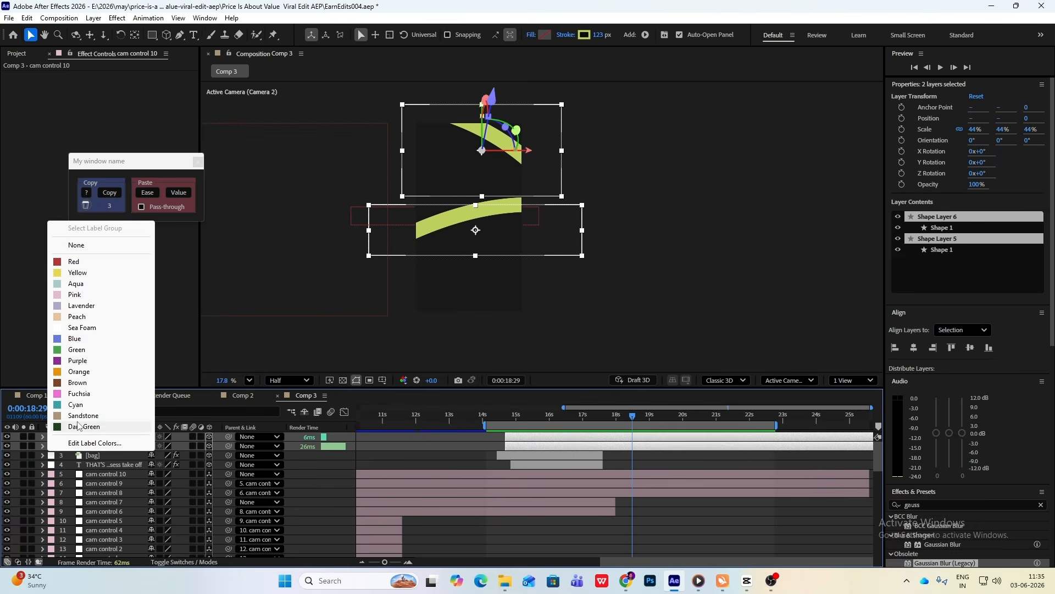
left_click(59, 339)
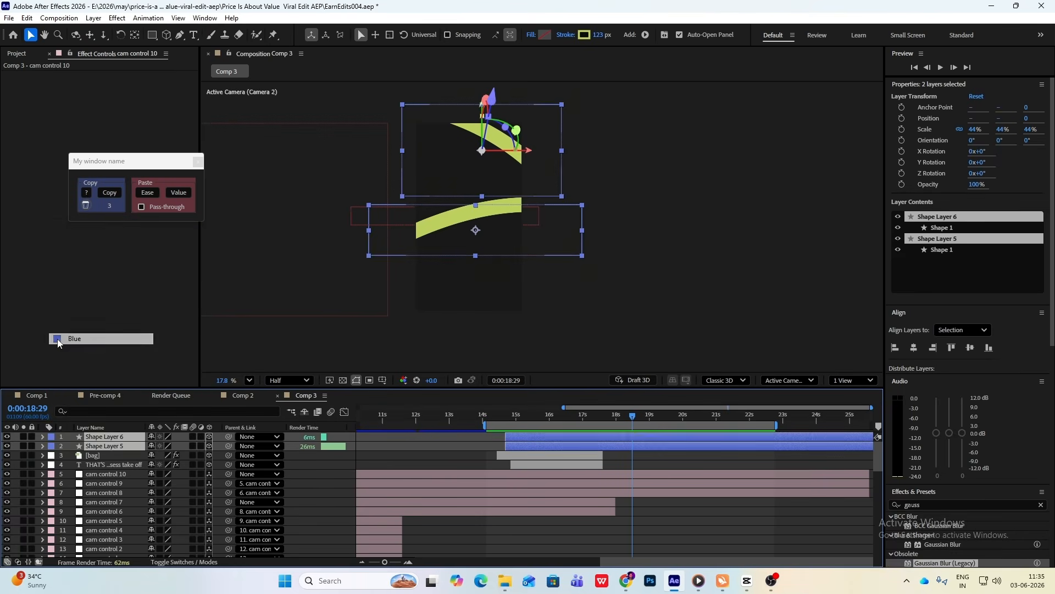
- Switch to CapCut, study the split coin shot between about 17 and 19 seconds in ref.mp4, and return to After Effects
left_click(746, 580)
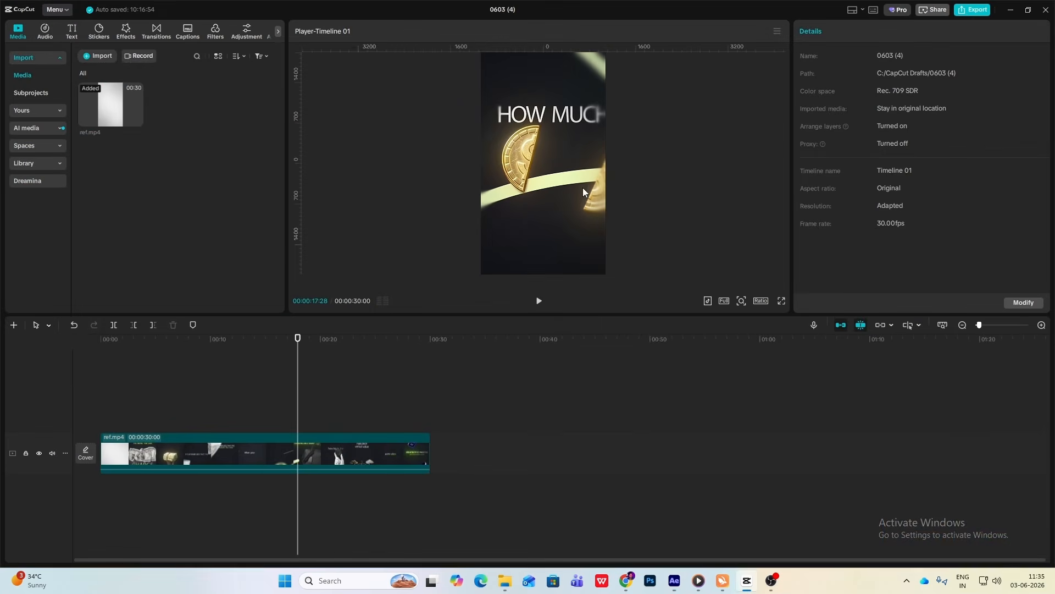
left_click_drag(294, 410, 307, 416)
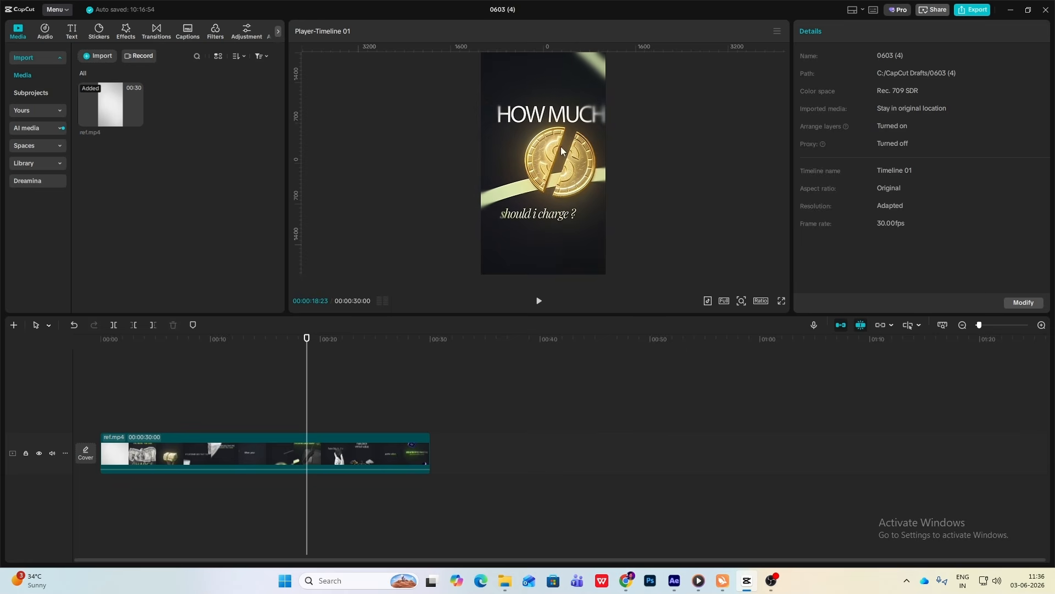
left_click(746, 584)
- Add the split coin image as the uppermost layer of Comp 3 and make it a 3D layer
left_click(37, 286)
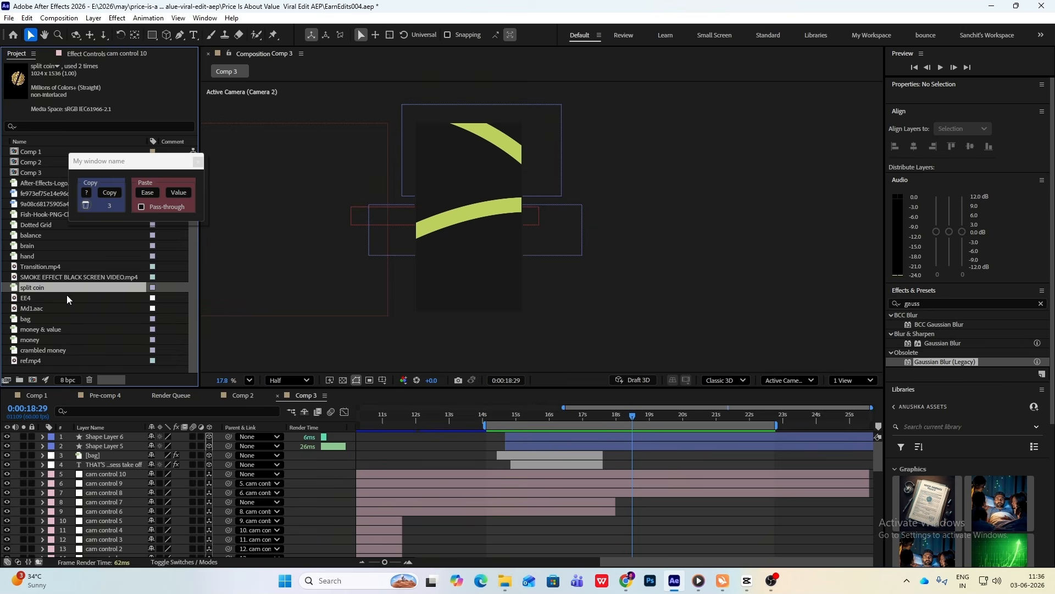
left_click_drag(36, 291, 93, 436)
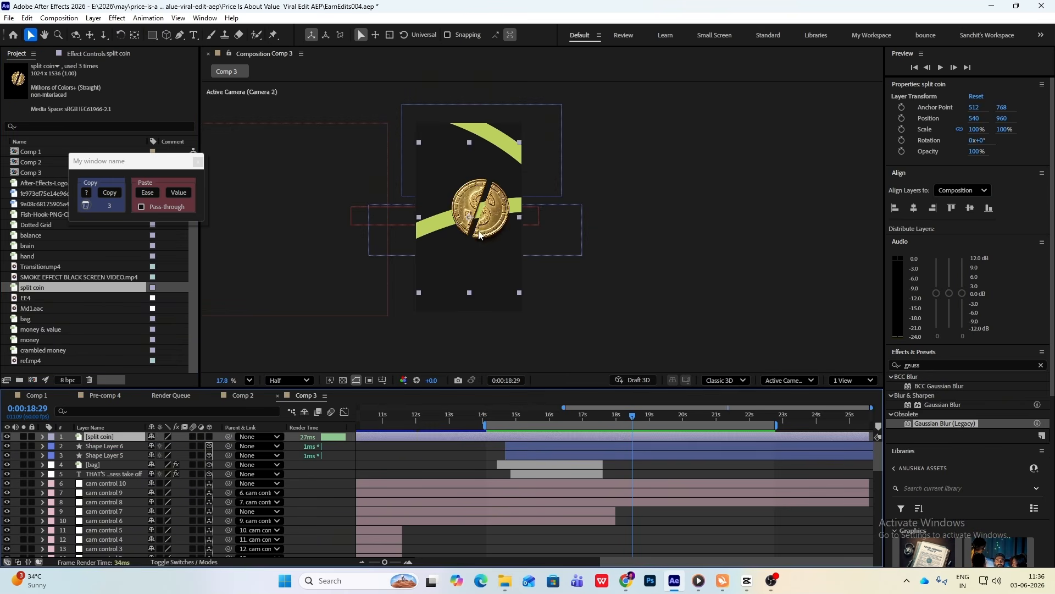
scroll(482, 228, "up", 2)
scroll(481, 226, "up", 3)
left_click_drag(374, 201, 385, 184)
scroll(385, 186, "down", 3)
left_click(209, 437)
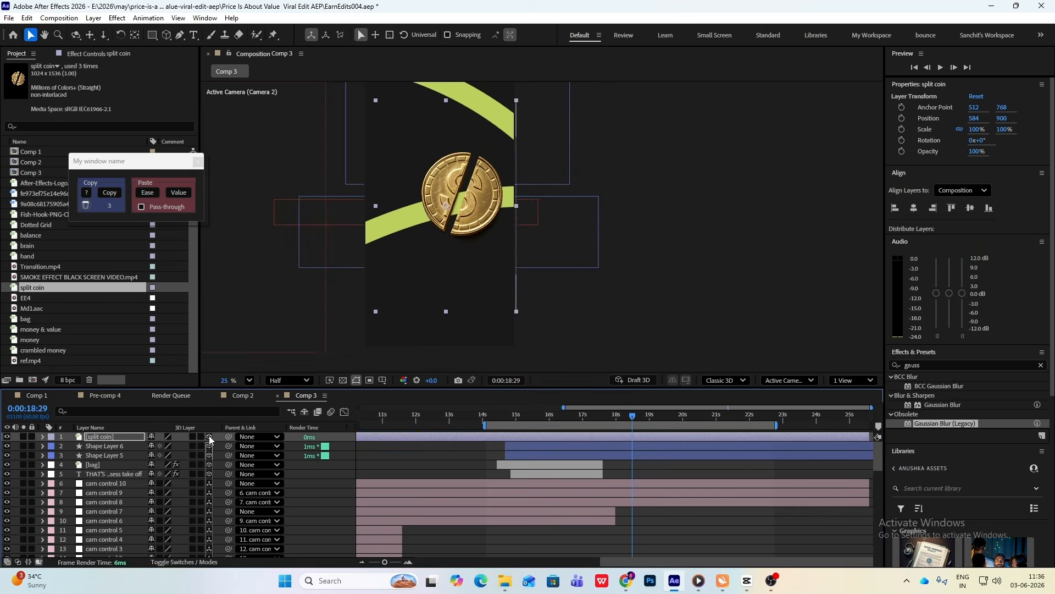
- Move the split coin into the camera's view at about 3030, 4305 and scale it to 67%
scroll(394, 258, "down", 4)
scroll(392, 255, "down", 5)
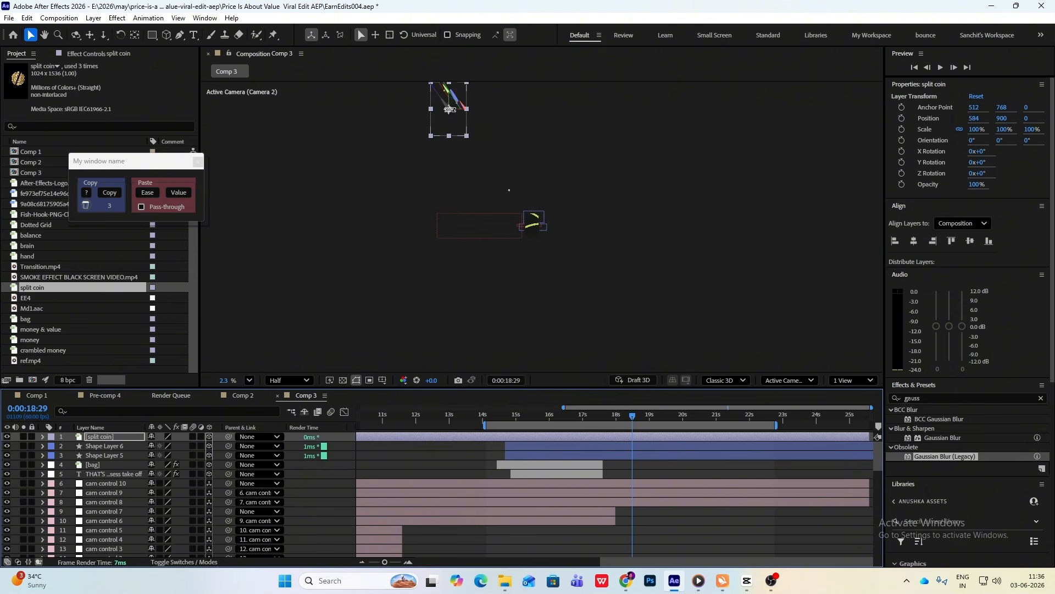
left_click_drag(449, 109, 543, 234)
scroll(542, 230, "up", 6)
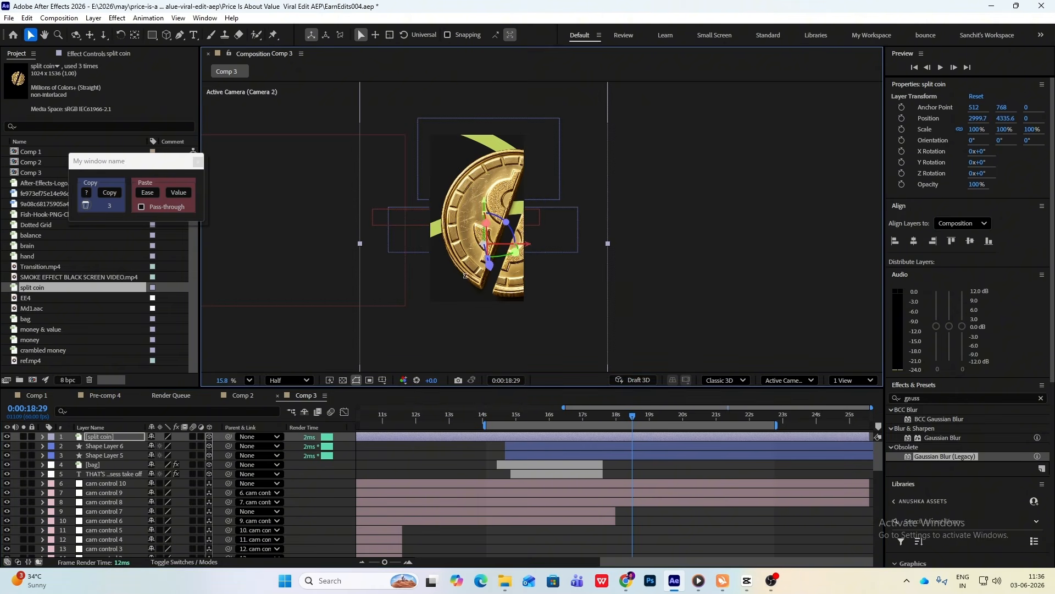
key("s")
left_click_drag(203, 446, 191, 447)
- Compare with the separated coin halves at about 18 seconds in the CapCut reference and return to After Effects
key("alt+Tab")
mouse_move(309, 410)
left_mouse_down()
mouse_move(287, 416)
mouse_move(302, 422)
left_mouse_up()
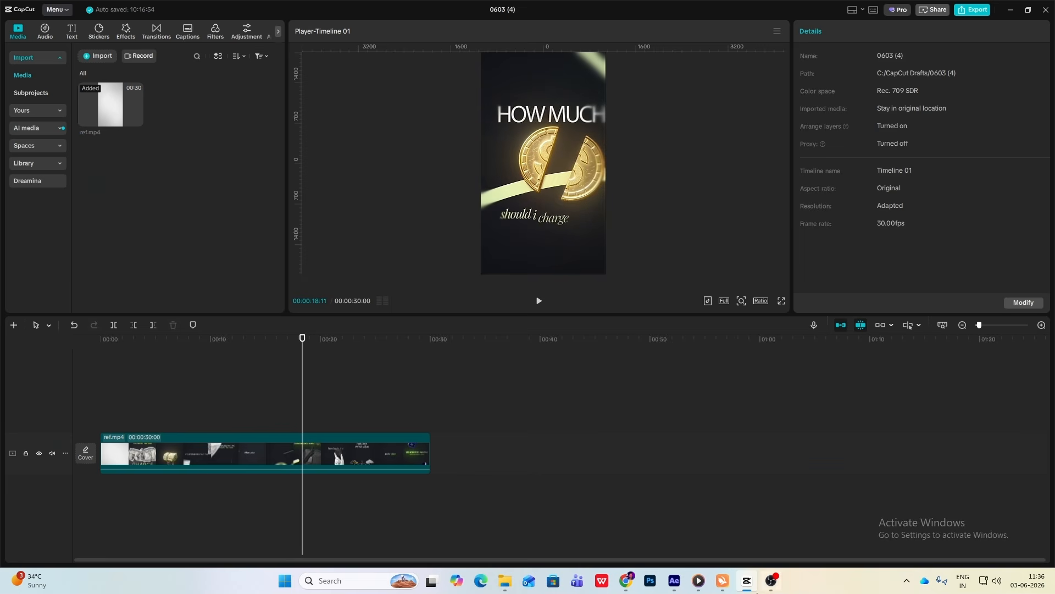
key("alt+Tab")
- At 0:00:18:18, draw a closed Pen mask around the left half of the split coin
key("period")
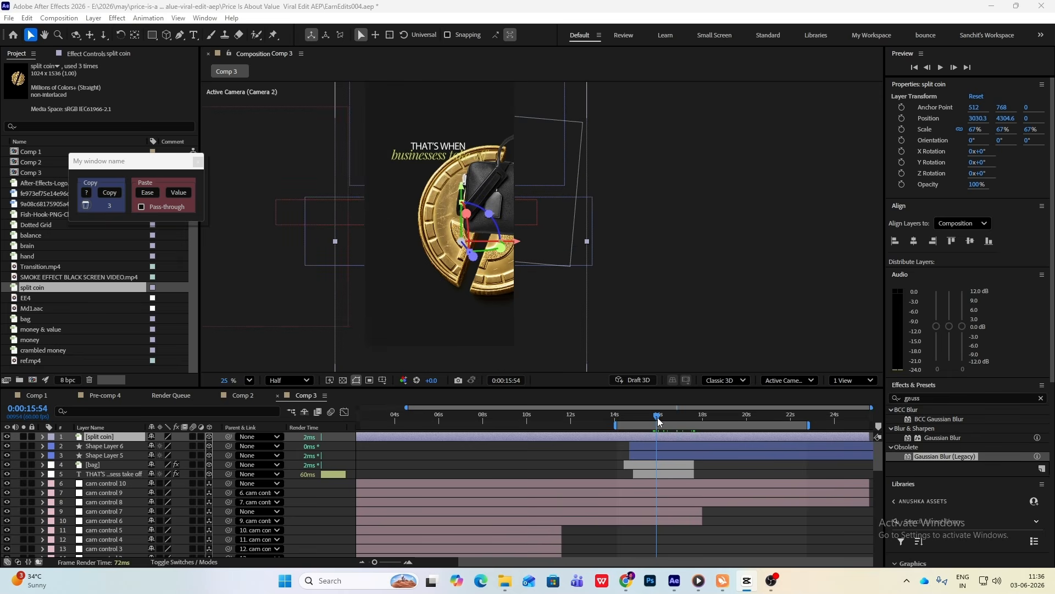
left_click_drag(659, 422, 709, 421)
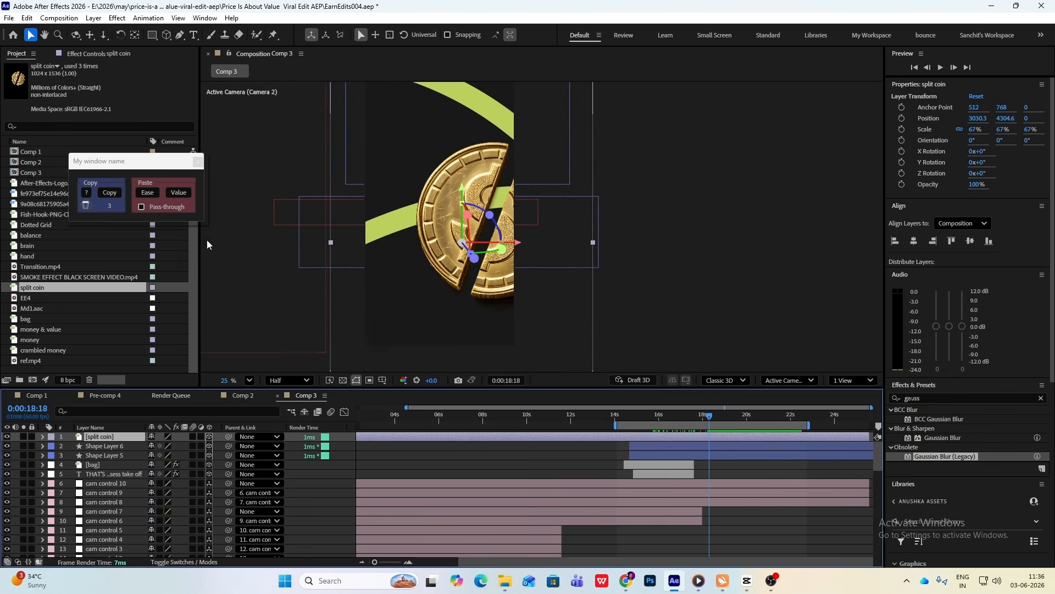
left_click(180, 35)
left_click(431, 130)
left_click(393, 213)
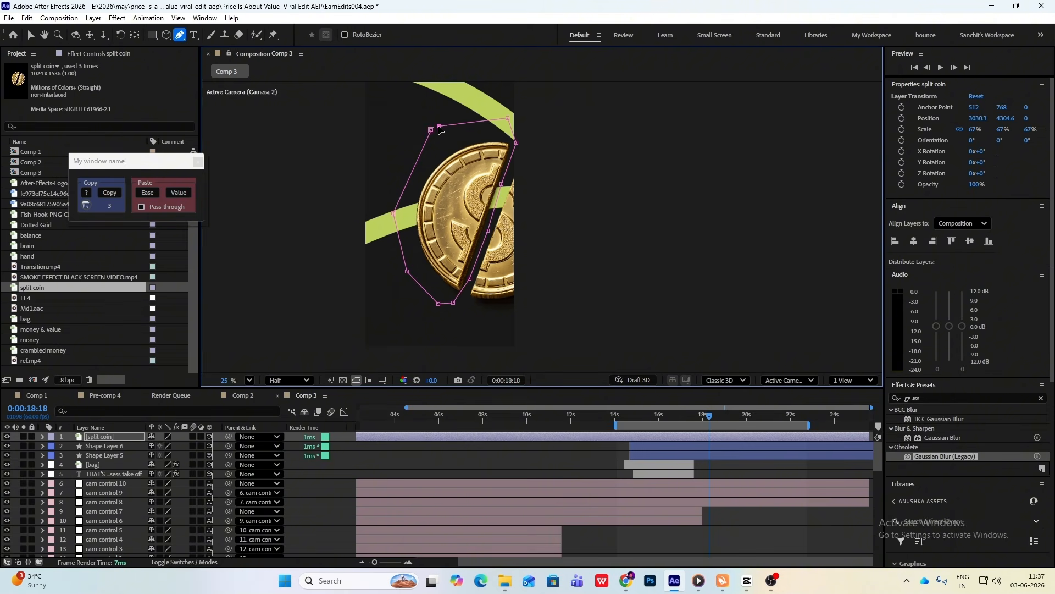
left_click(432, 131)
- Duplicate the masked split coin layer and invert Mask 1 on the upper copy to isolate the right half
left_click(107, 437)
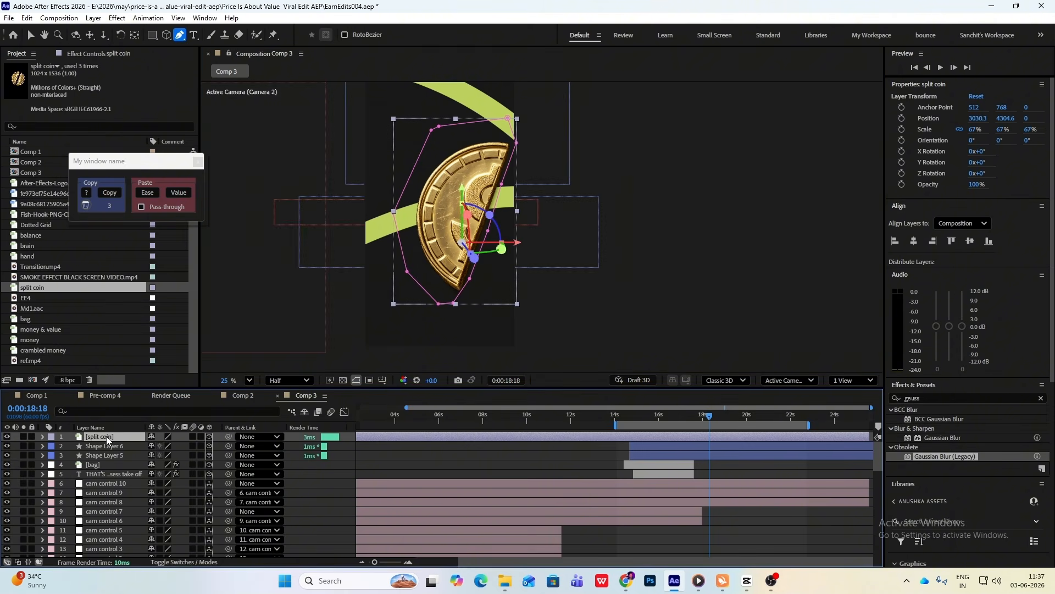
key("ctrl+d")
left_click(43, 437)
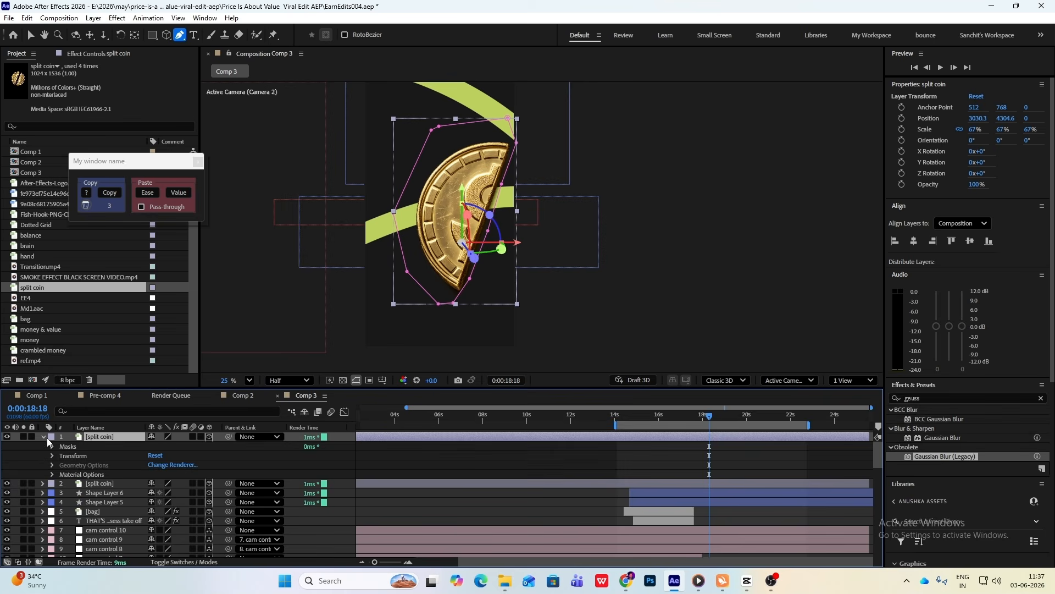
left_click(52, 446)
left_click(189, 455)
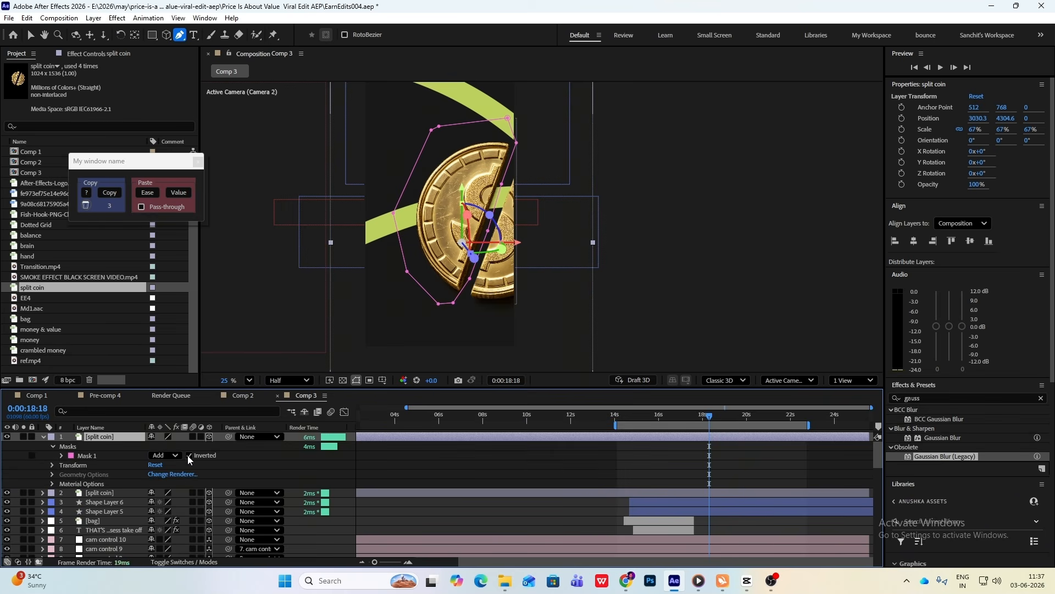
left_click(44, 437)
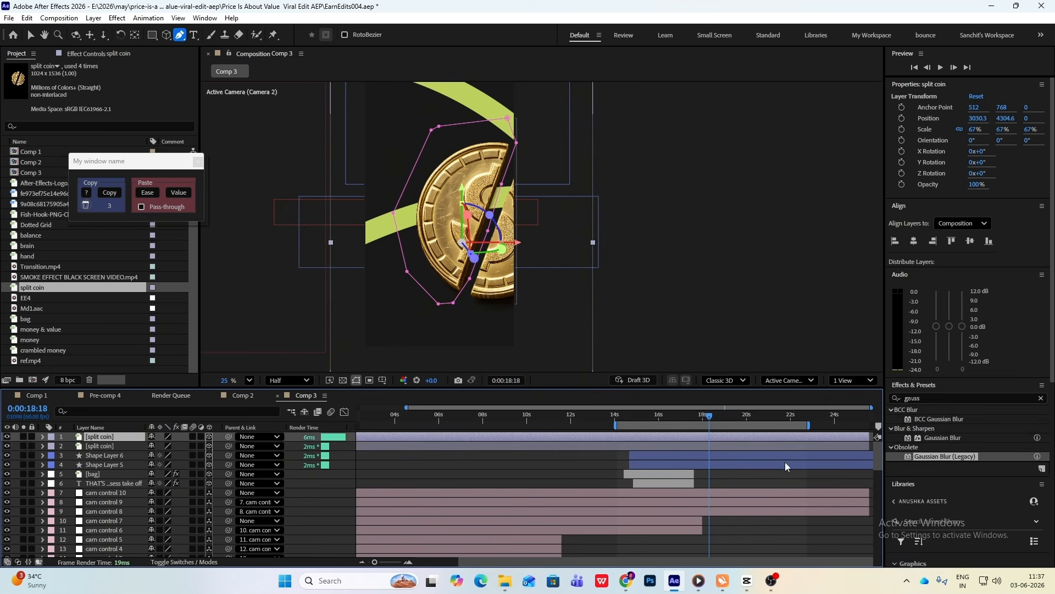
- Add a Position keyframe at 0:00:17:37 to the lower split coin layer holding the left half
left_click(30, 38)
left_click(681, 169)
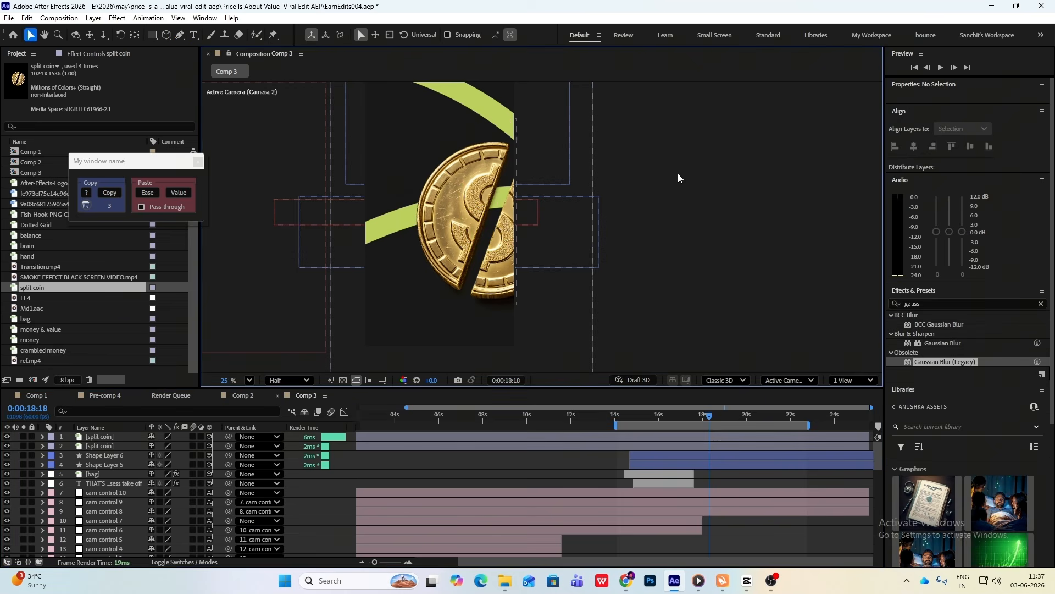
left_click(125, 447)
left_click_drag(708, 419, 693, 421)
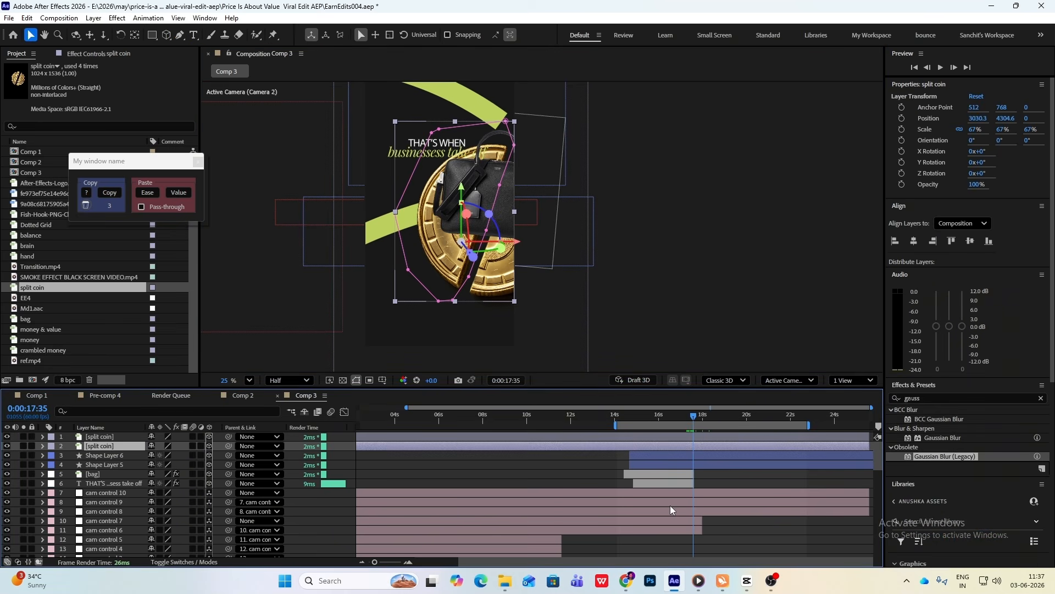
scroll(671, 506, "up", 3)
left_click(855, 420)
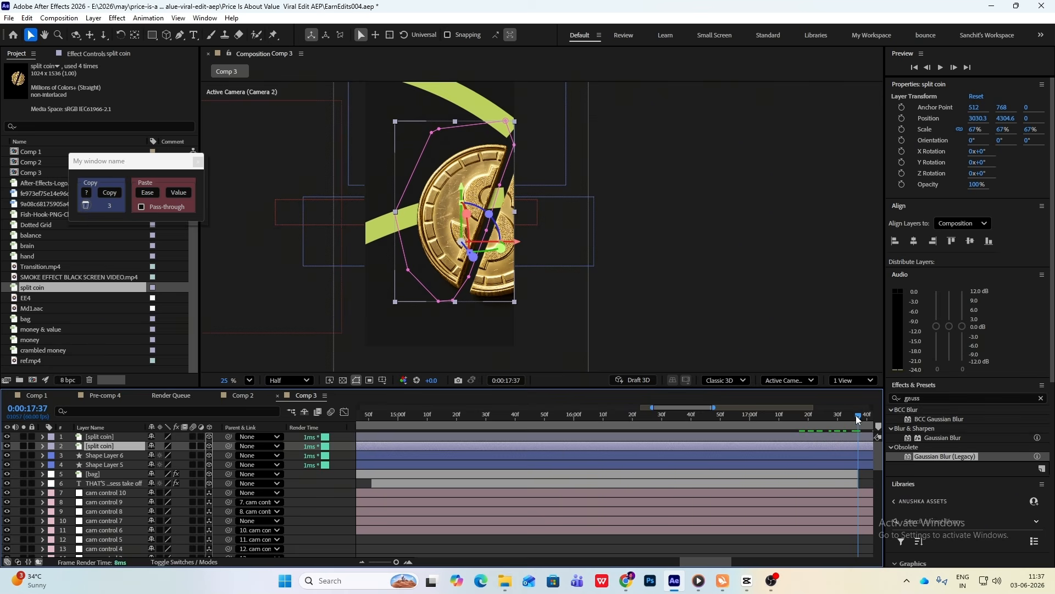
scroll(839, 492, "down", 3)
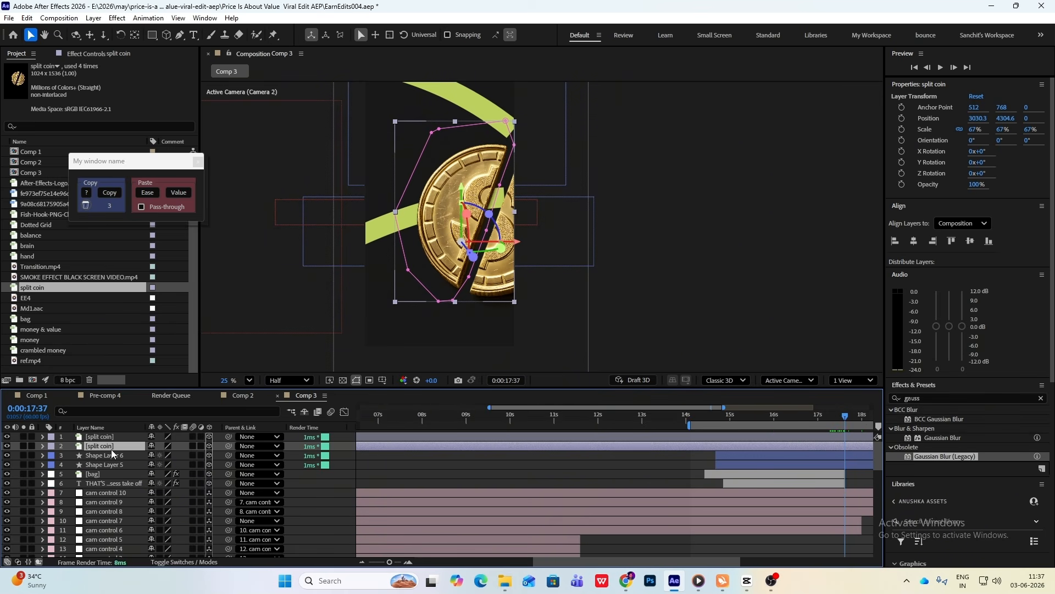
key("p")
left_click(71, 455)
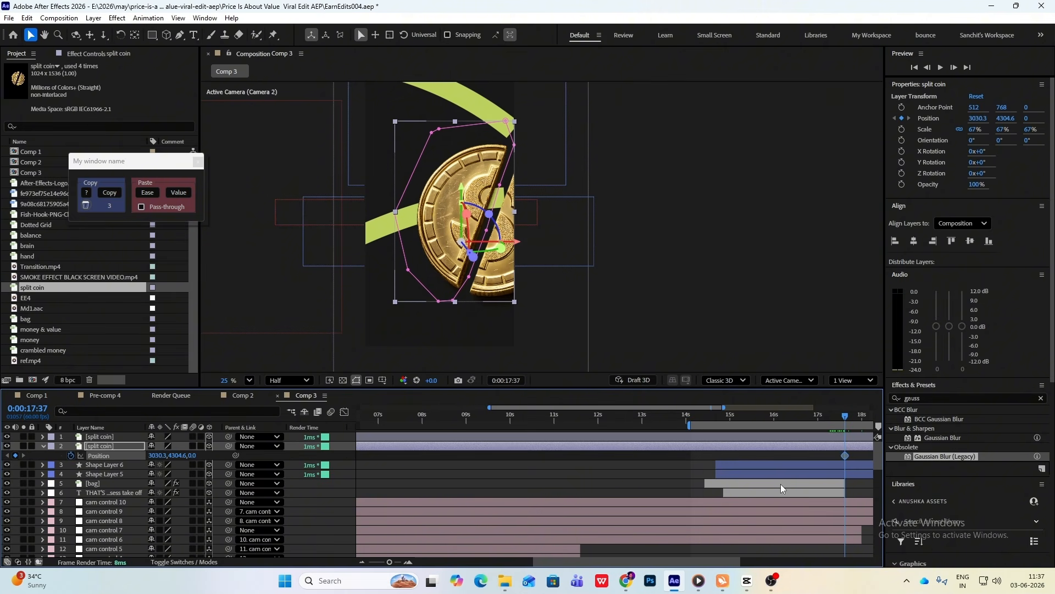
- Add a second Position keyframe with the same value to the left coin half at 0:00:19:15
scroll(780, 484, "down", 3)
left_click_drag(758, 421, 773, 425)
left_click(16, 455)
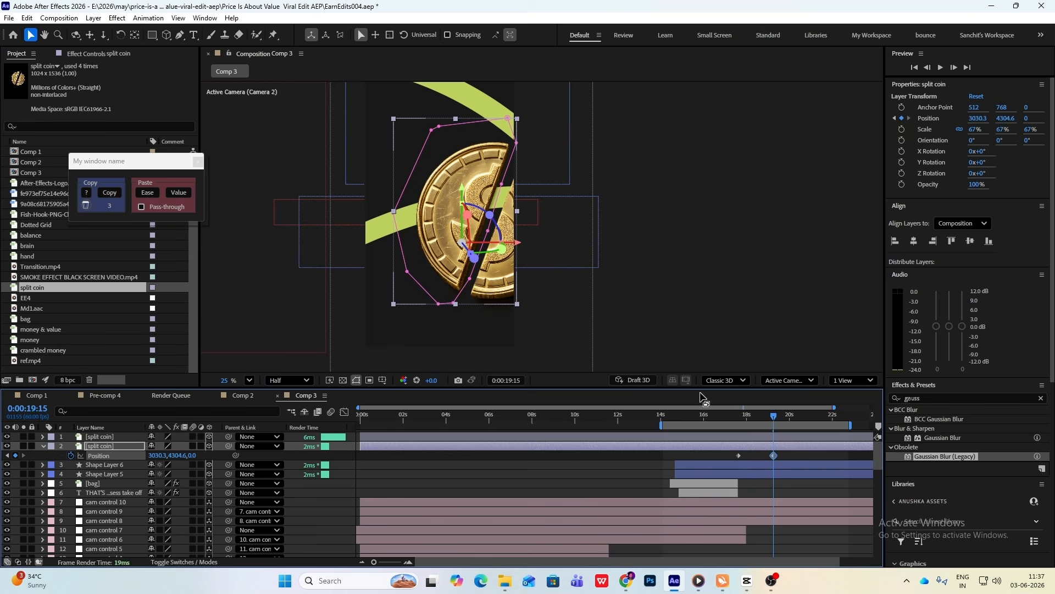
- Check in the CapCut reference how the left coin half enters at about 17 seconds and return to After Effects
left_click(746, 581)
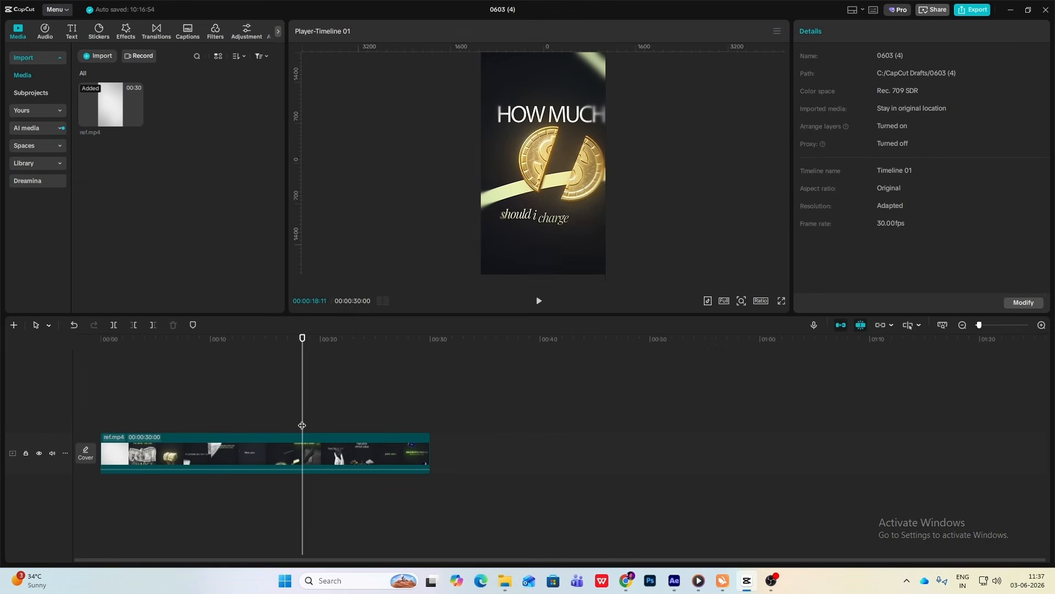
left_click_drag(301, 425, 294, 425)
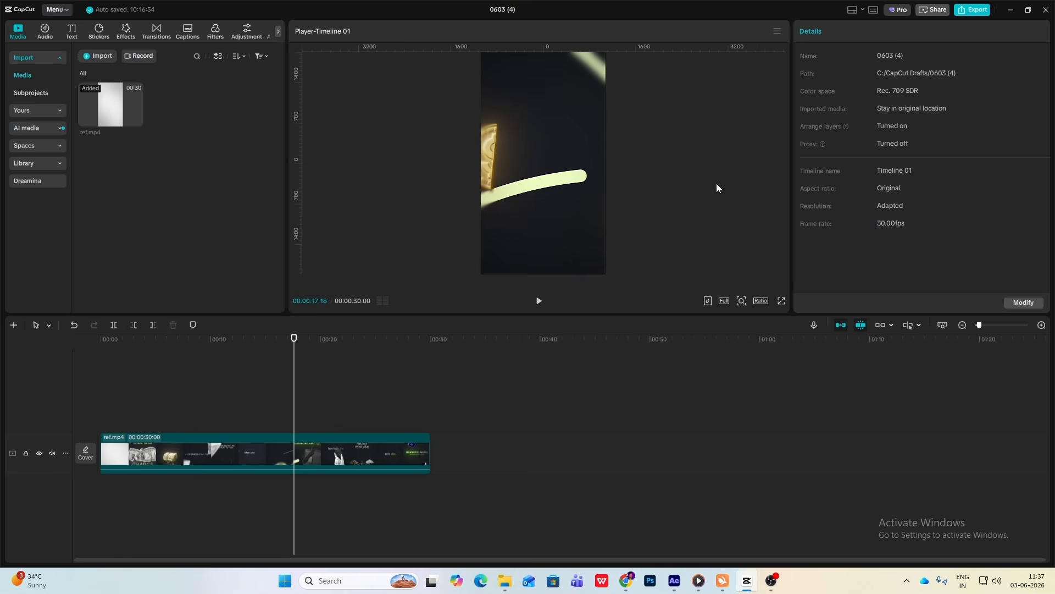
left_click(746, 581)
- At 0:00:17:37, move the left coin half out past the frame's left edge to about 2622, 4380
left_click_drag(776, 416, 740, 417)
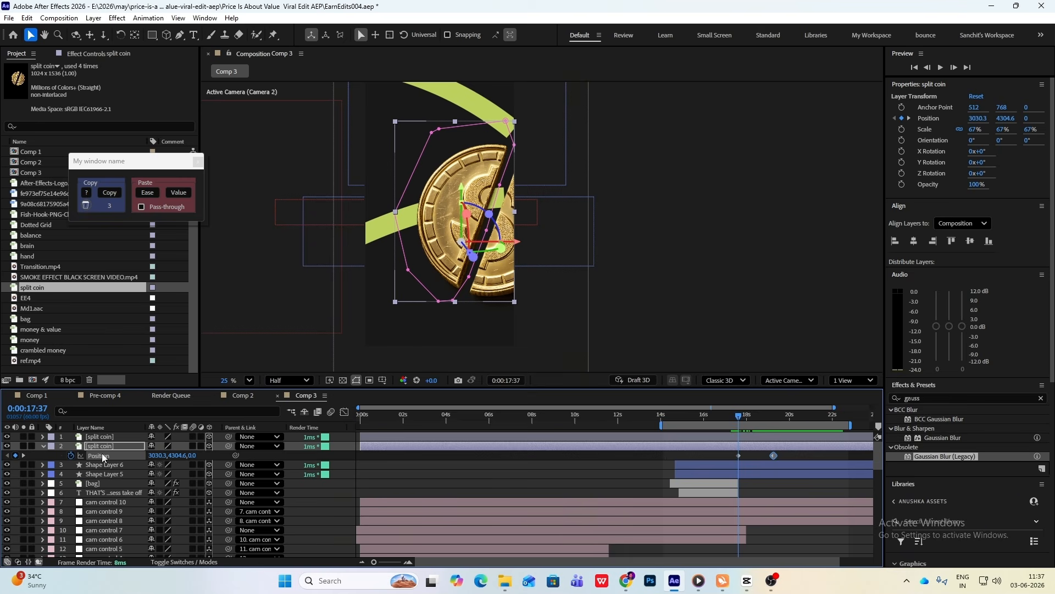
left_click_drag(473, 250, 333, 278)
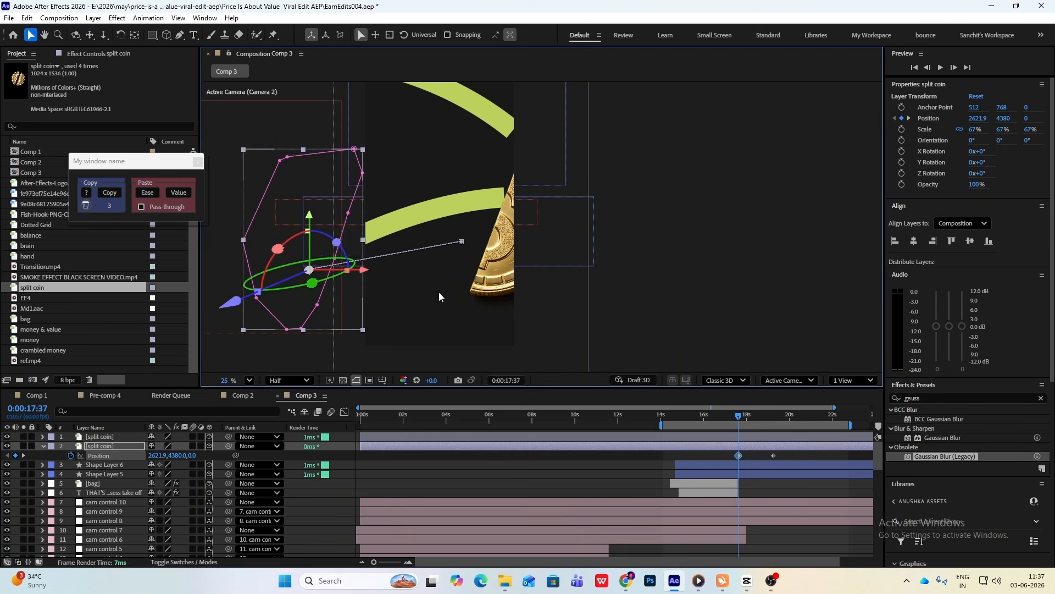
- Keyframe the left coin half's Z Rotation at -23° at 0:00:17:37 and 2° at 0:00:19:15
key("shift+r")
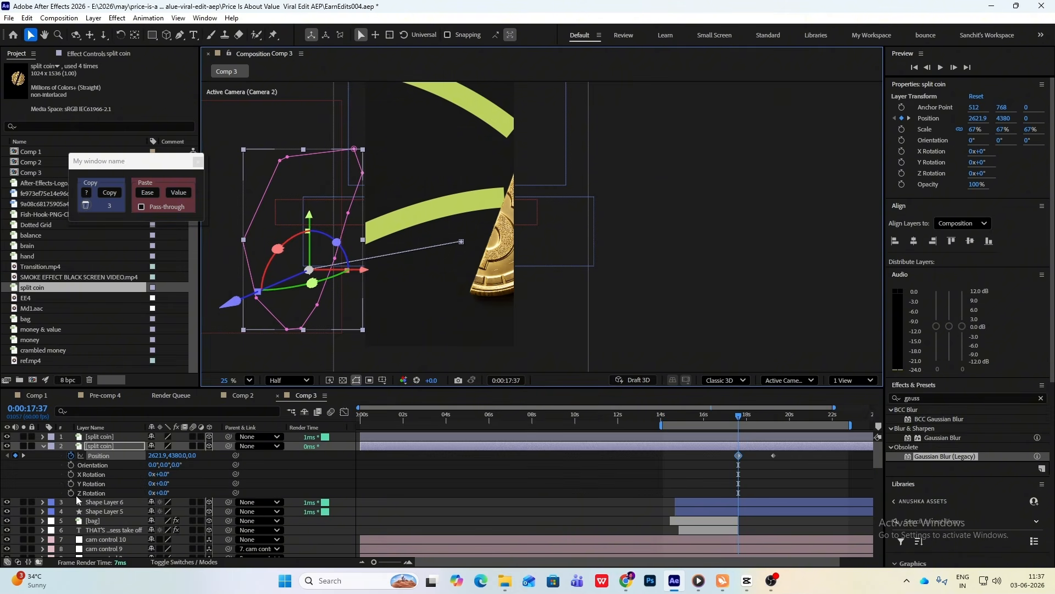
left_click(71, 493)
left_click_drag(159, 492, 146, 493)
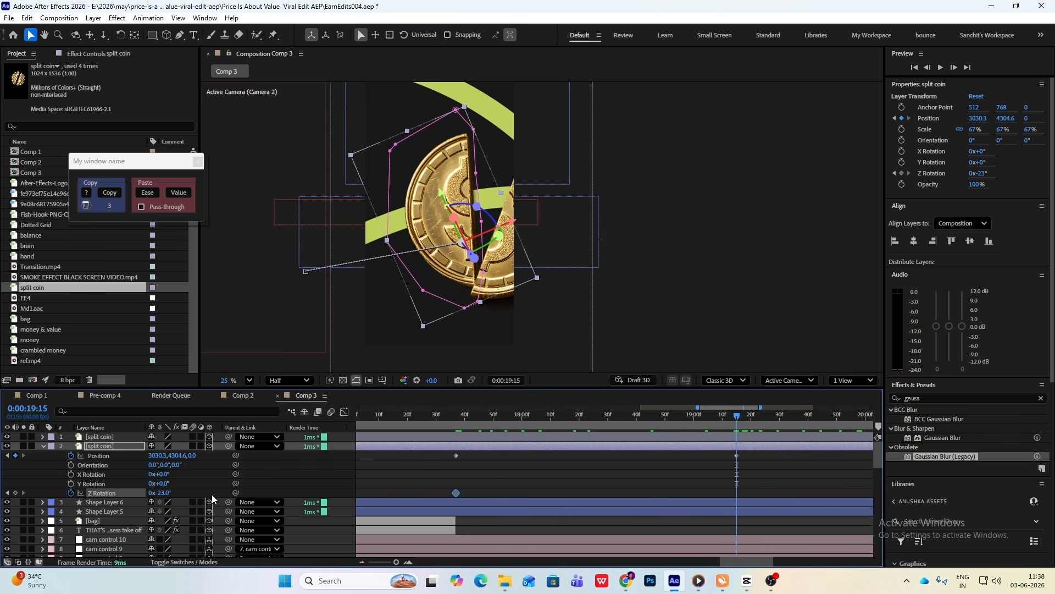
left_click_drag(163, 496, 179, 496)
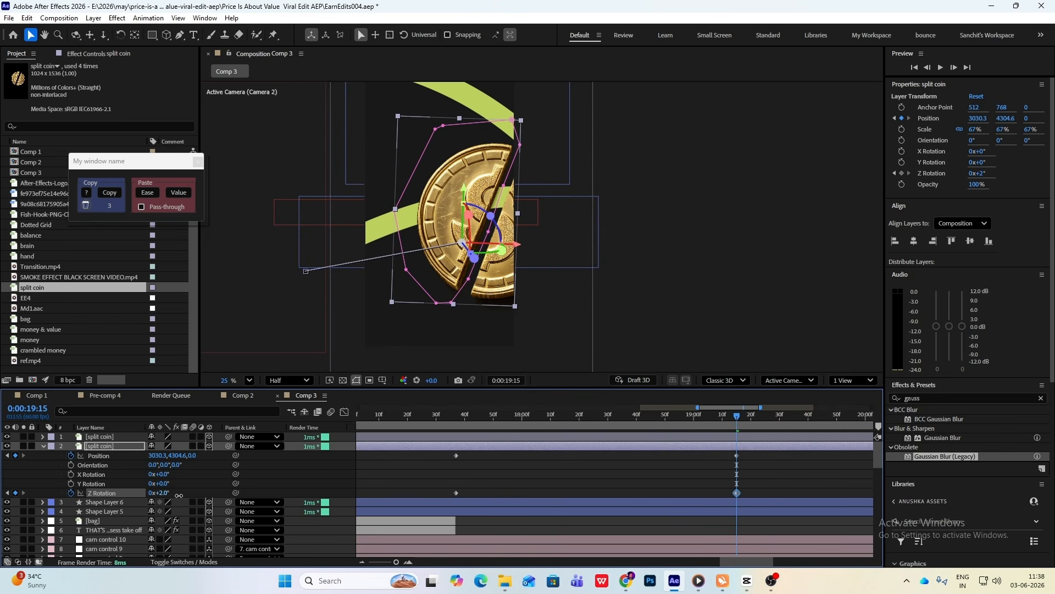
scroll(692, 471, "down", 3)
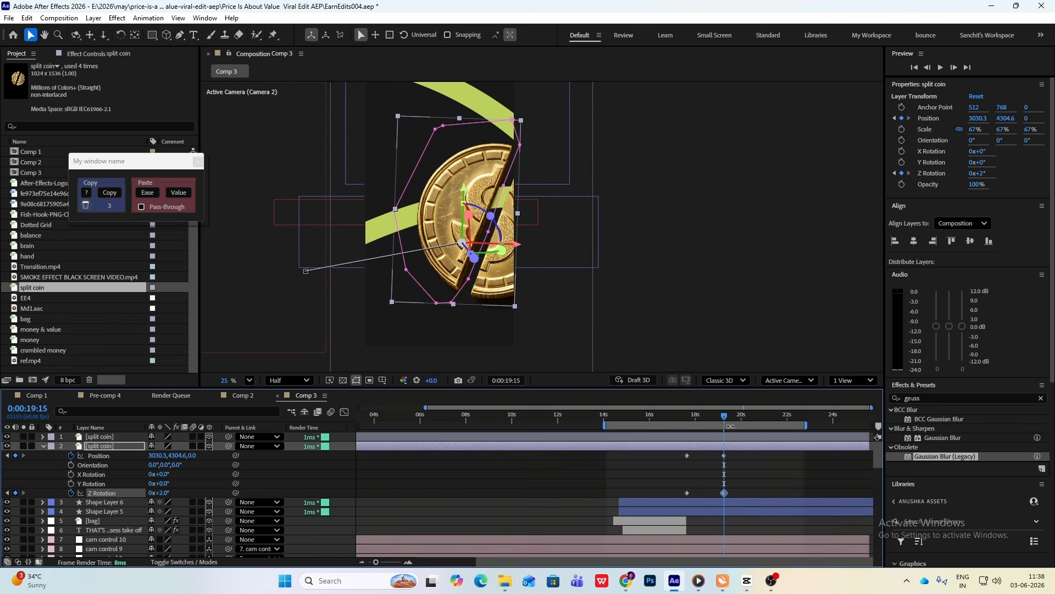
- Ease the left coin half's Position and Z Rotation keyframes
mouse_move(726, 419)
left_mouse_down()
mouse_move(686, 420)
mouse_move(726, 423)
left_mouse_up()
left_click_drag(750, 461, 649, 499)
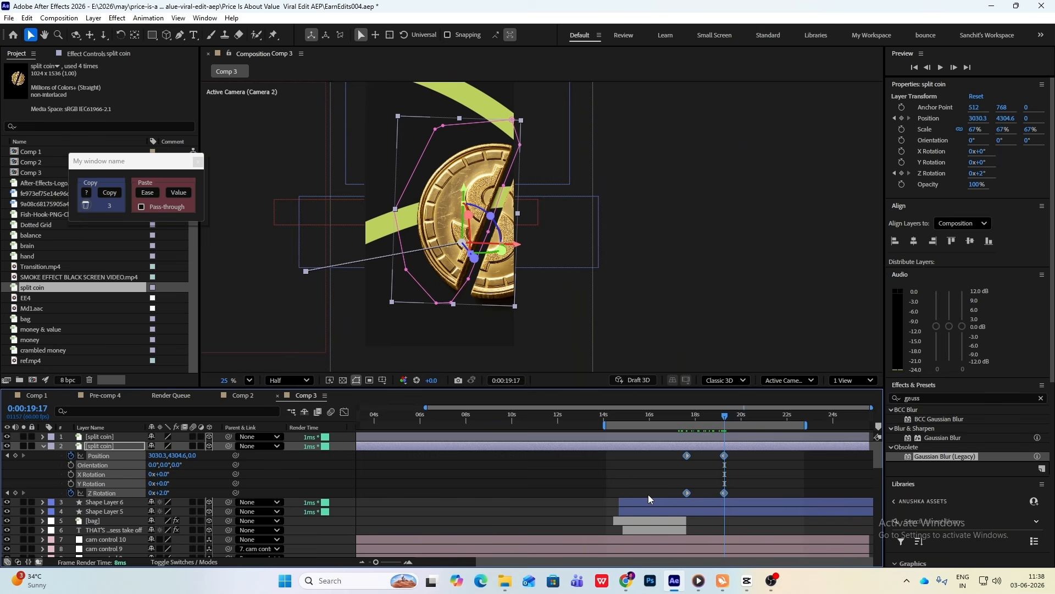
left_click(345, 413)
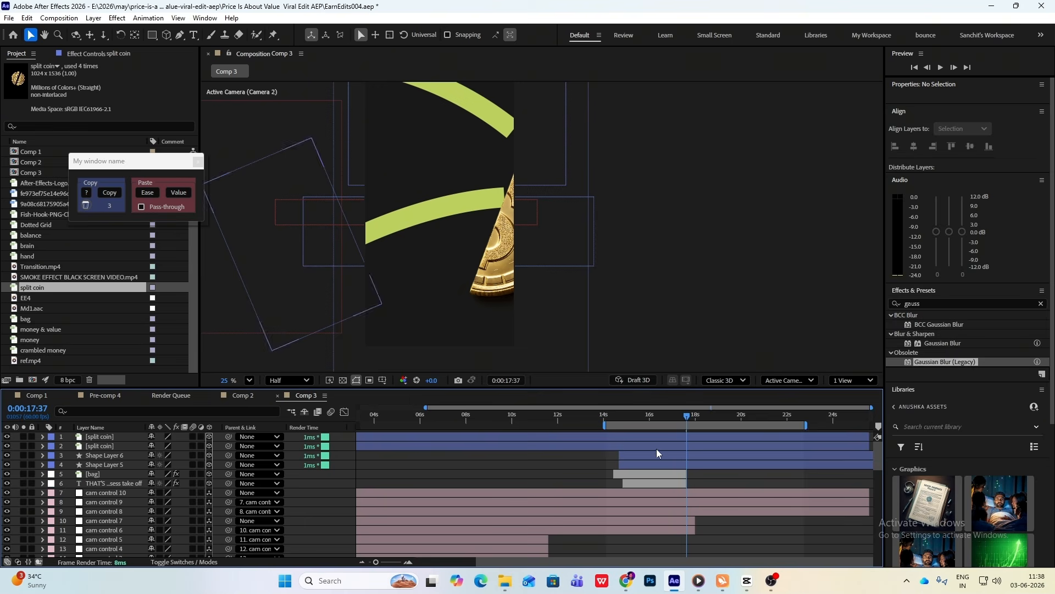
- Shift the left coin half's Position and Z Rotation keyframes earlier to line up with Shape Layer 6's End keyframes
left_click(649, 454)
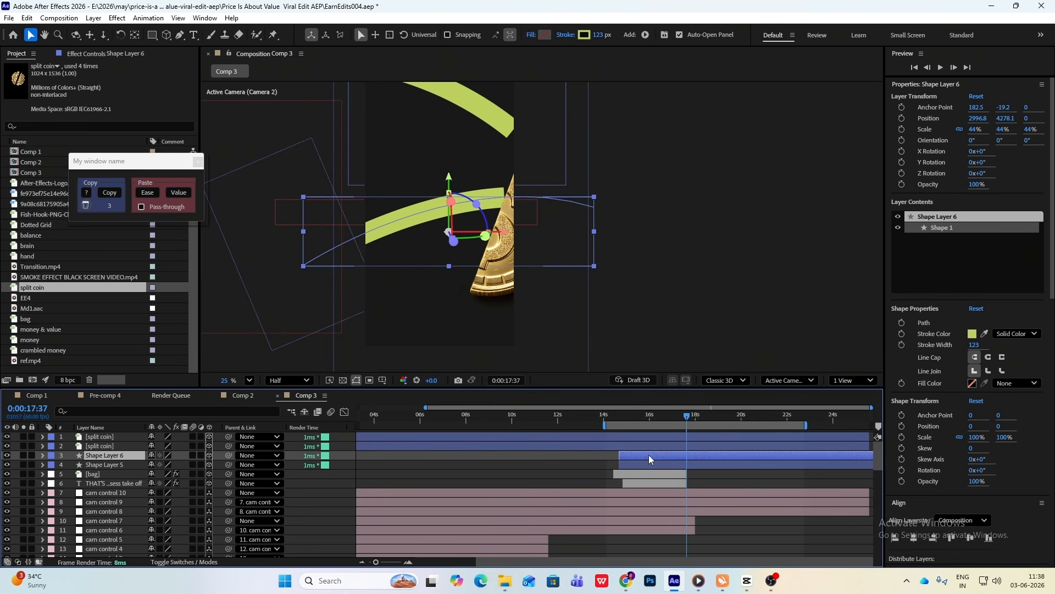
key("u")
left_click(695, 443)
key("u")
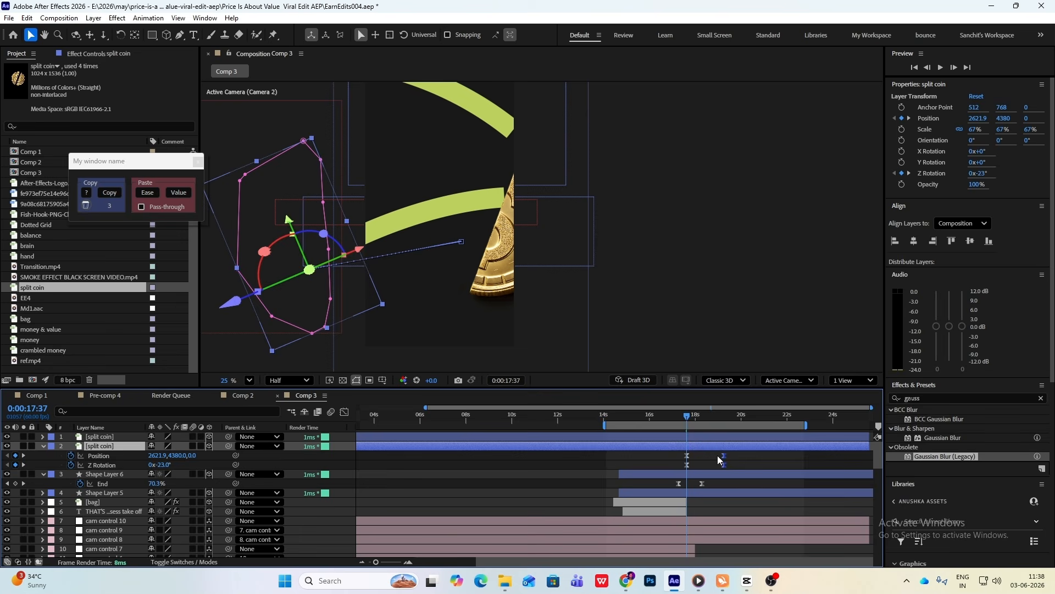
left_click_drag(745, 454, 707, 467)
left_click_drag(717, 456, 703, 456)
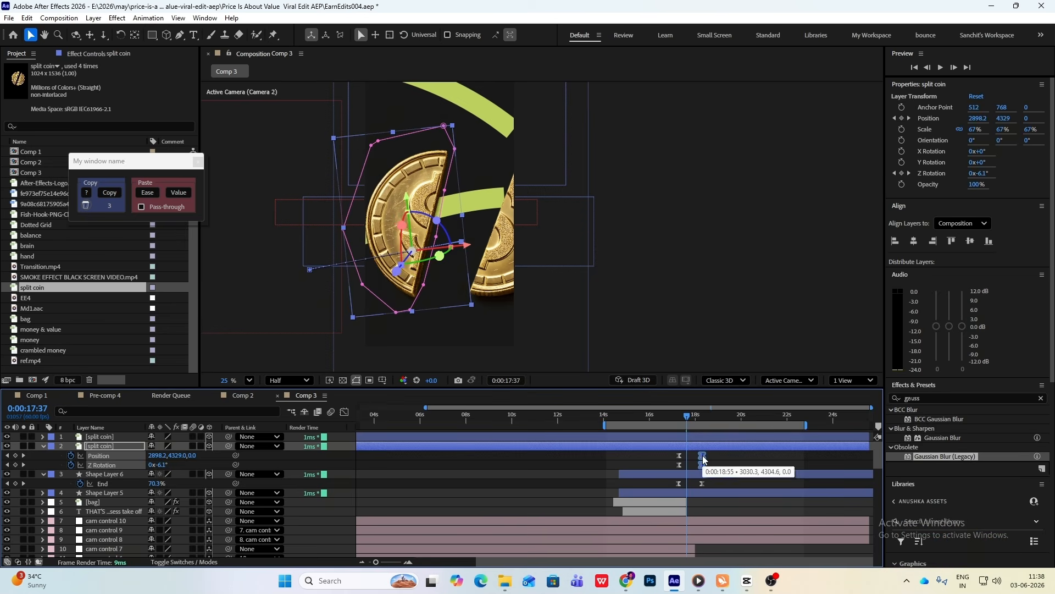
- Keyframe the right coin half's current Position and Z Rotation at 0:00:18:19
left_click_drag(687, 416, 681, 417)
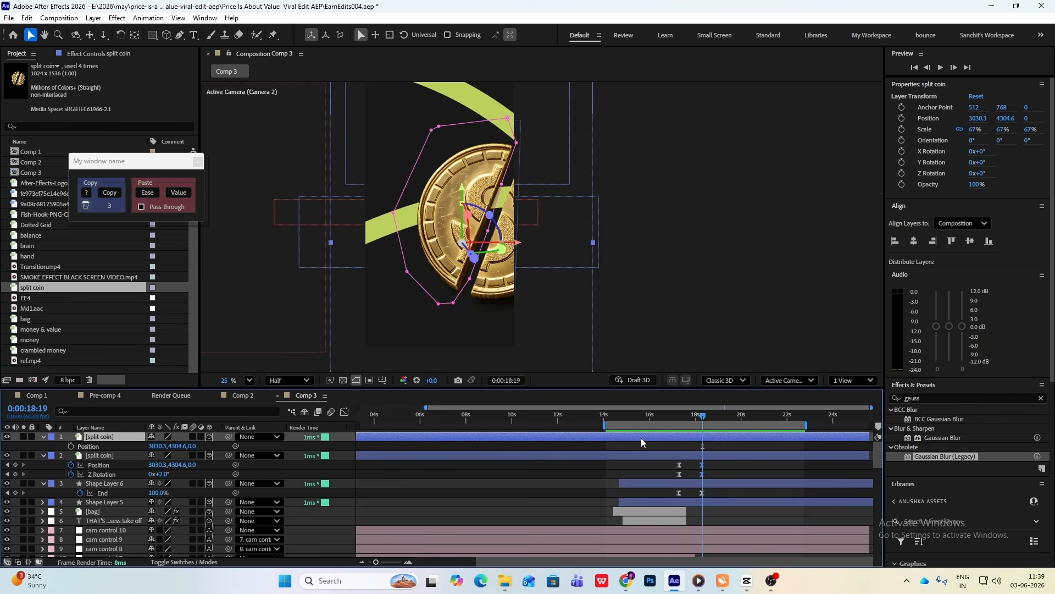
key("shift+r")
left_click(71, 446)
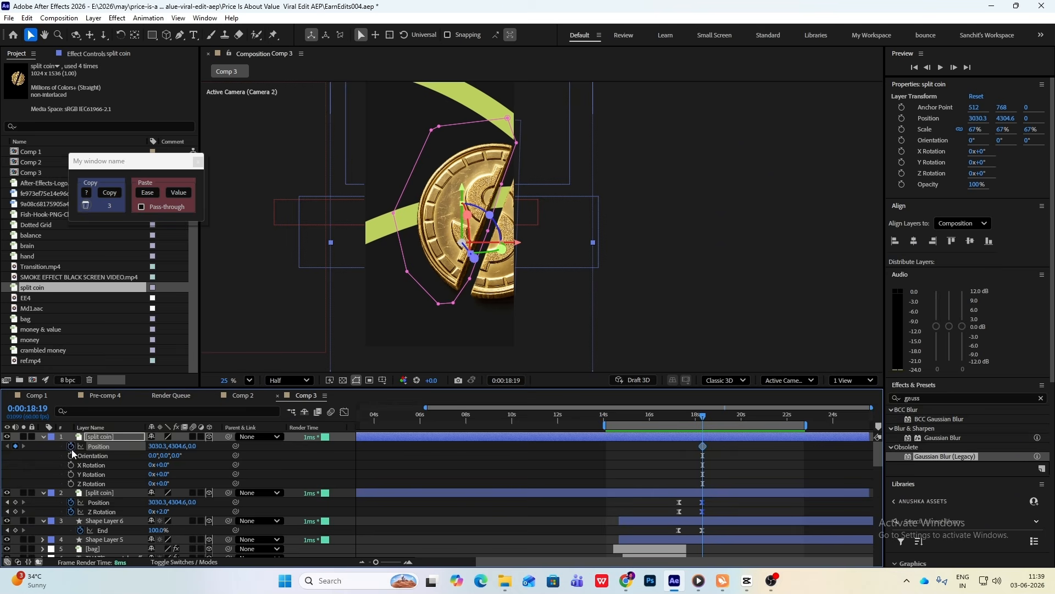
left_click(71, 484)
key("u")
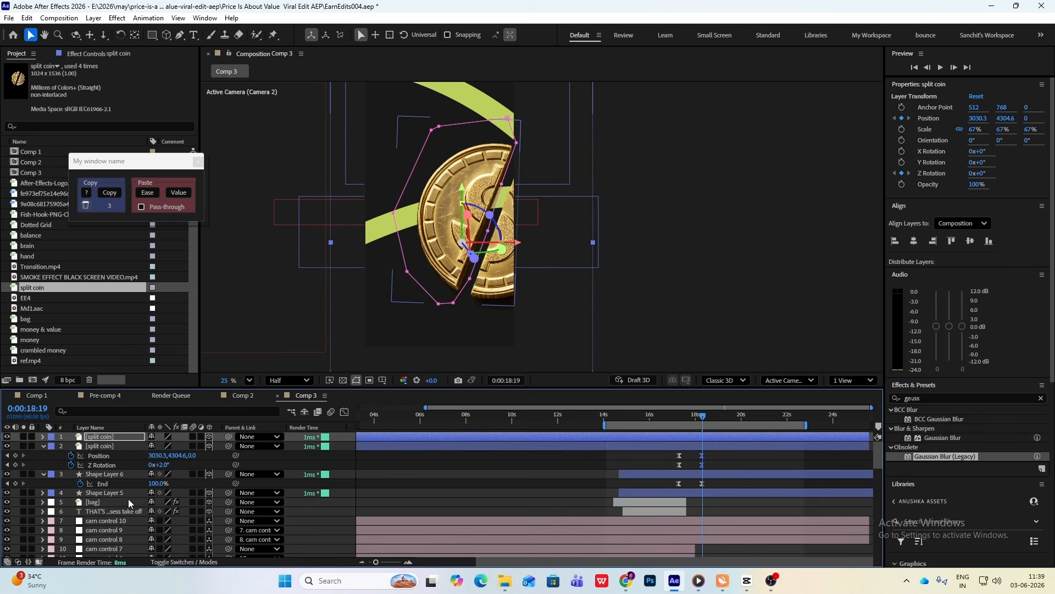
key("u")
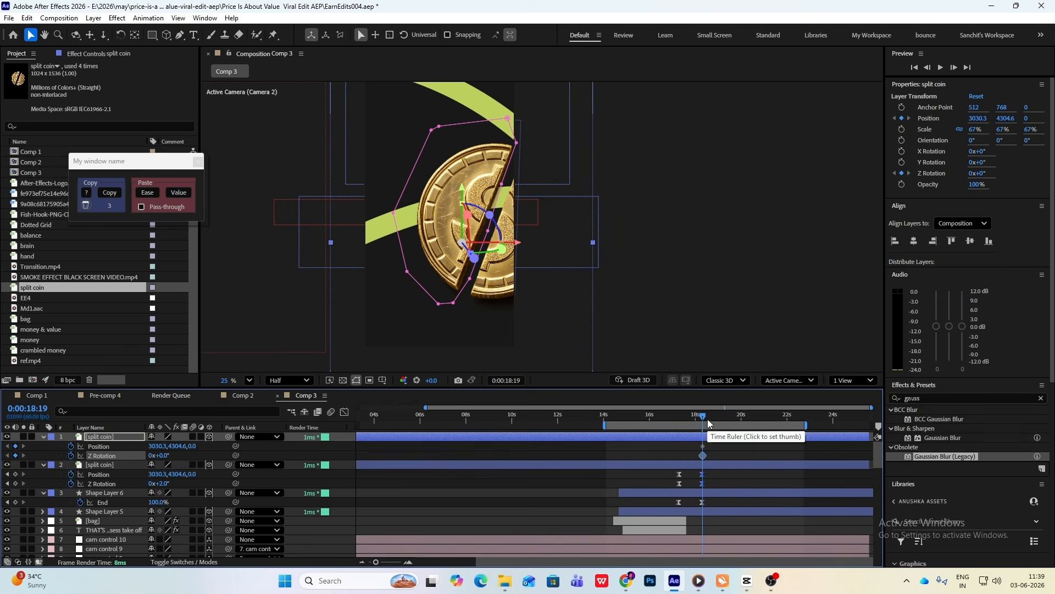
- At 0:00:17:17, keyframe the right coin half past the frame's right edge at about 3314.7, 4333 with Z Rotation 18°
left_click_drag(703, 423, 679, 421)
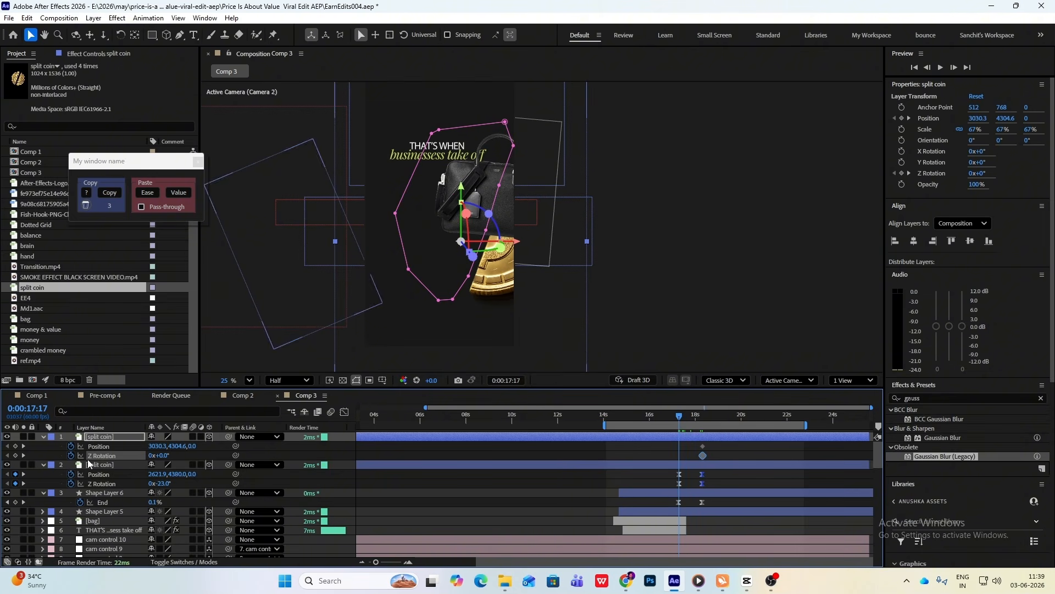
left_click(15, 446)
left_click(15, 455)
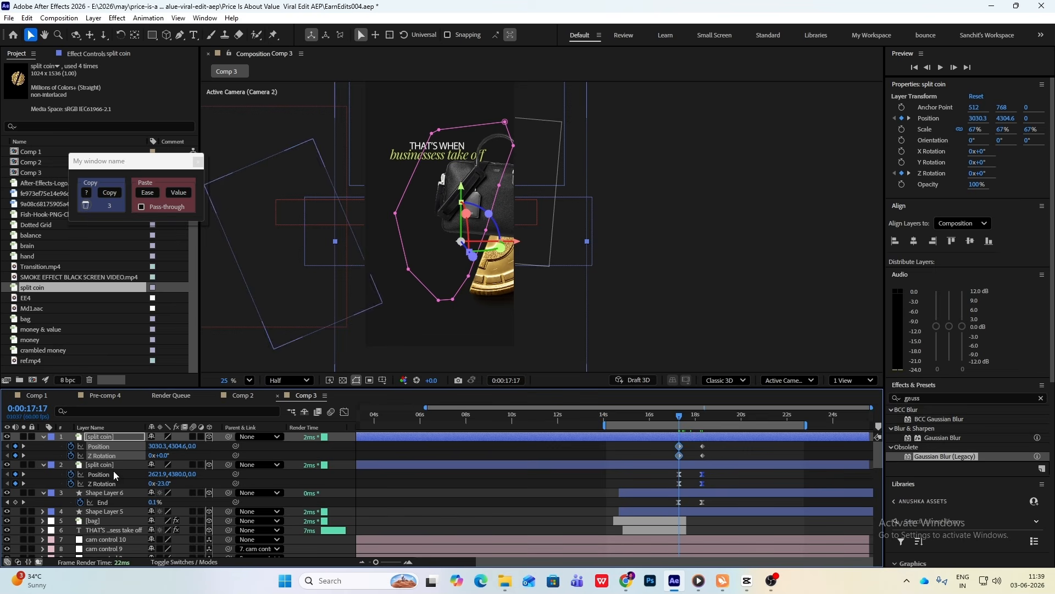
left_click_drag(462, 242, 566, 252)
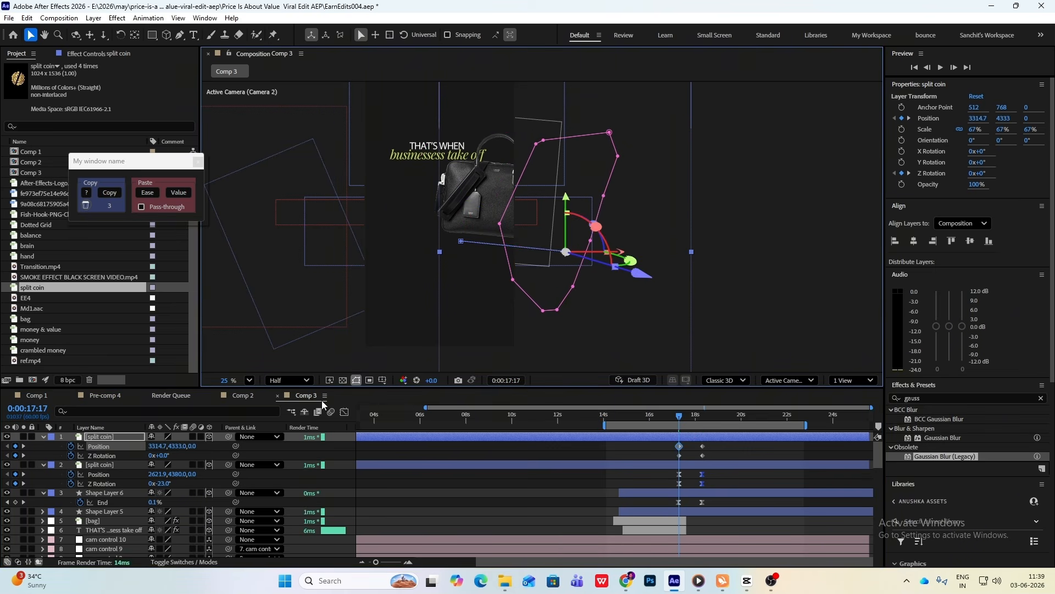
left_click_drag(161, 455, 177, 455)
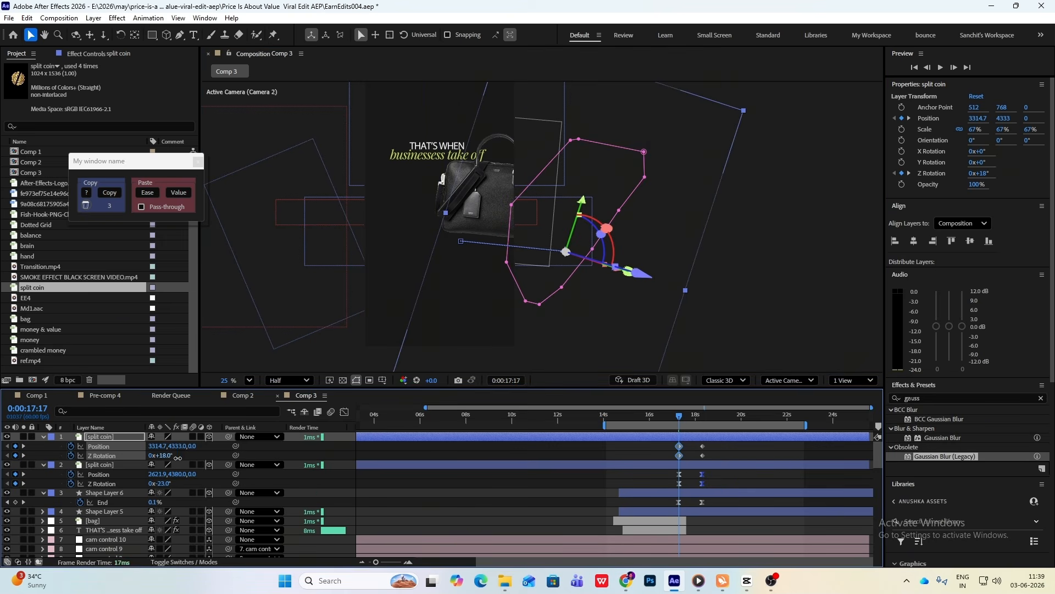
- Apply Easy Ease to the right coin half's Position and Z Rotation keyframes and preview the coin entrance
left_click_drag(681, 417, 645, 468)
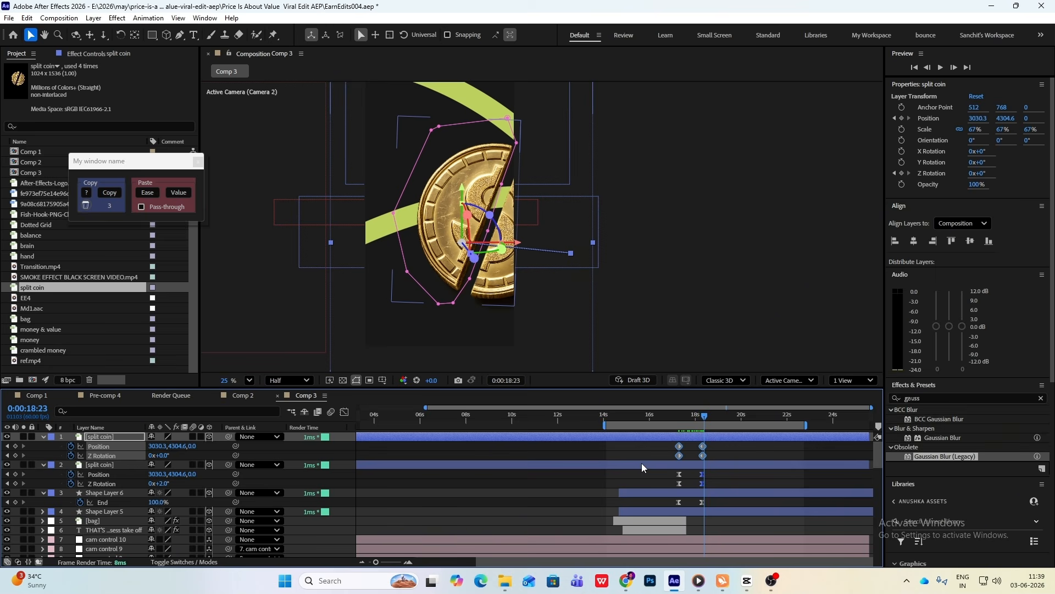
key("F9")
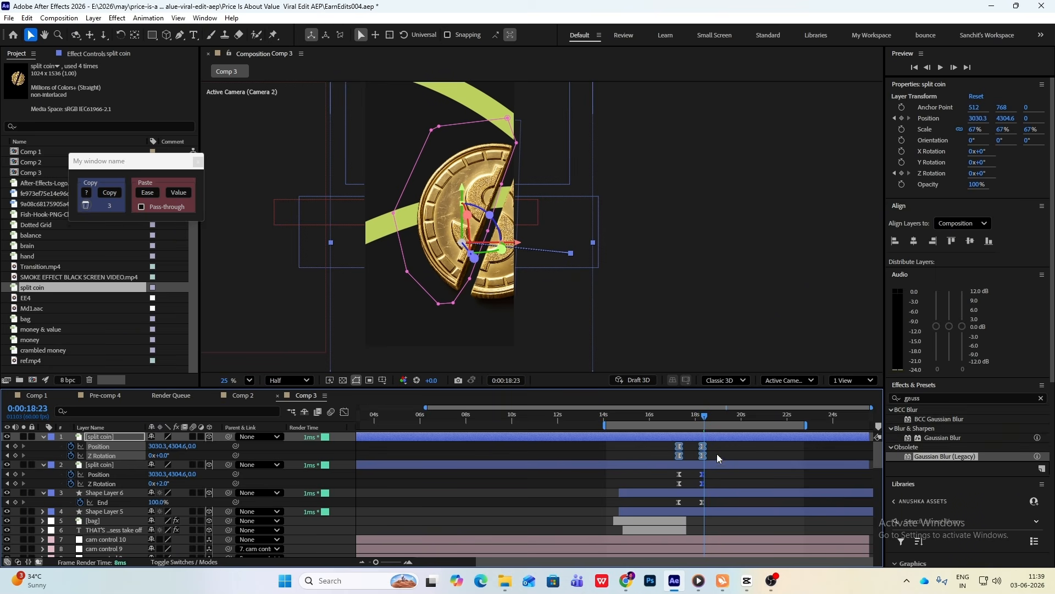
key("space")
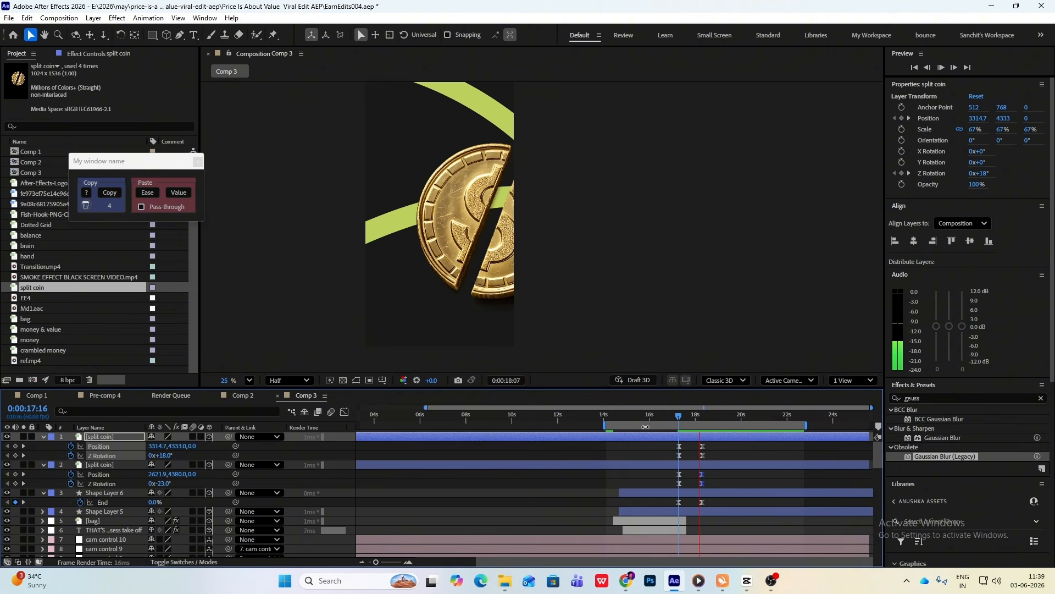
left_click_drag(717, 418, 650, 420)
key("space")
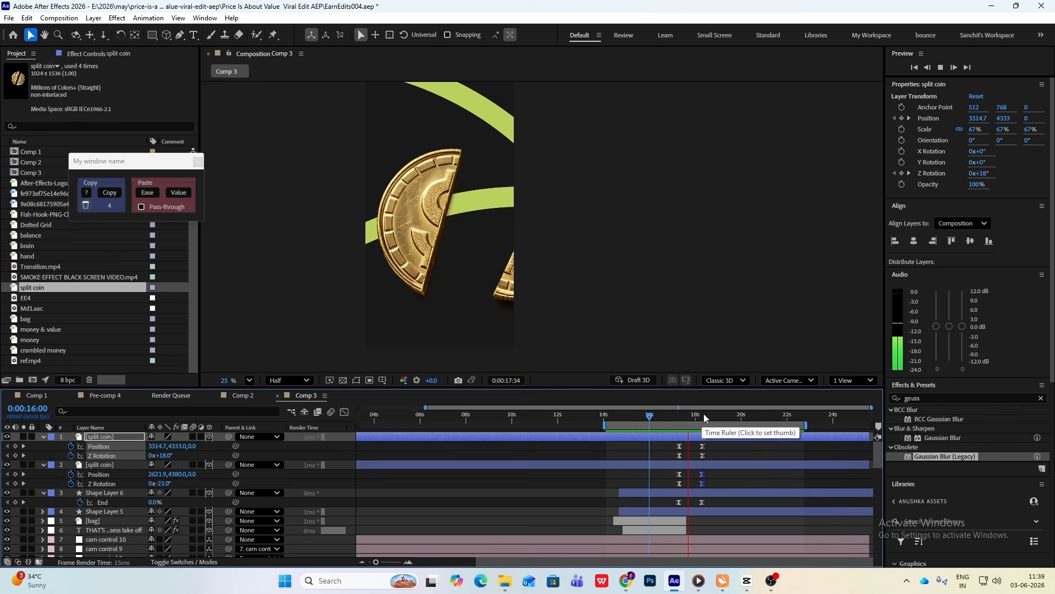
- Trim the start of both split coin layers to 0:00:17:04 and preview the entrance
left_click(137, 467, "shift")
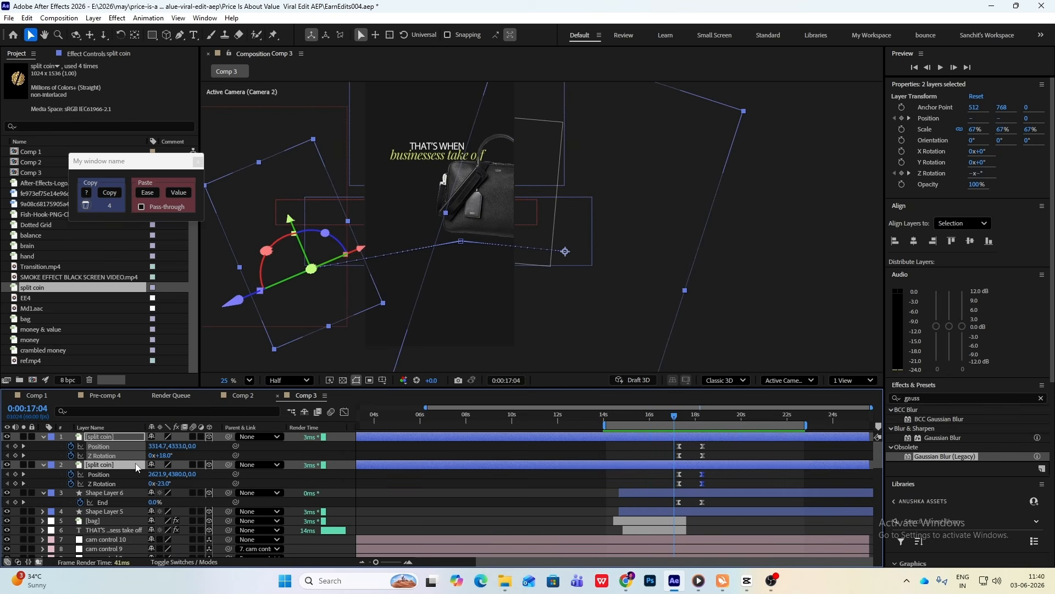
key("alt+bracketleft")
key("space")
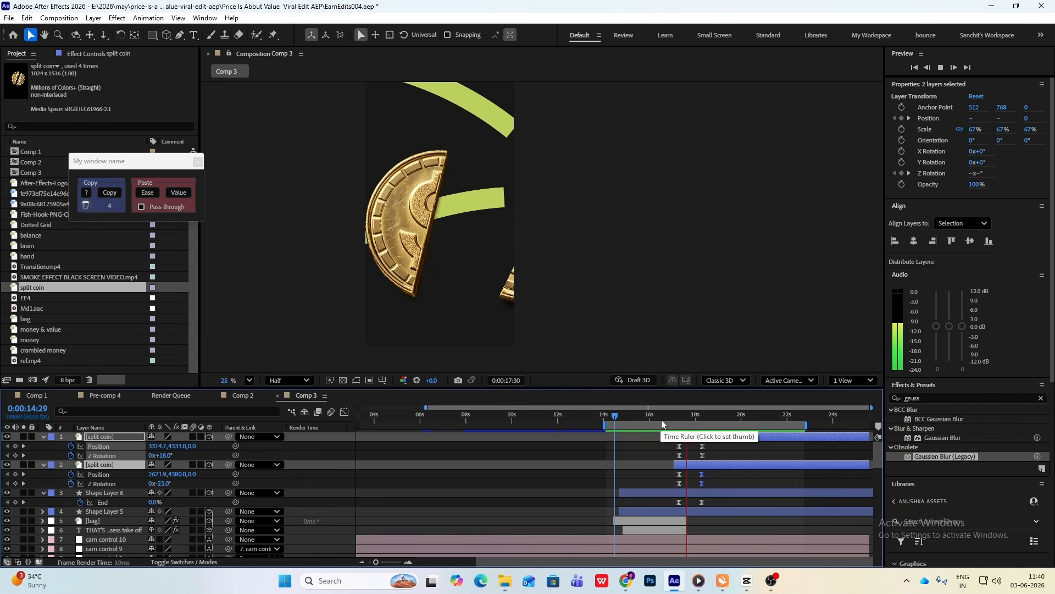
- Move the ending Position and Z Rotation keyframes of both coin halves later, to just past 0:00:18:53
left_click_drag(701, 420, 715, 422)
key("equal")
key("equal")
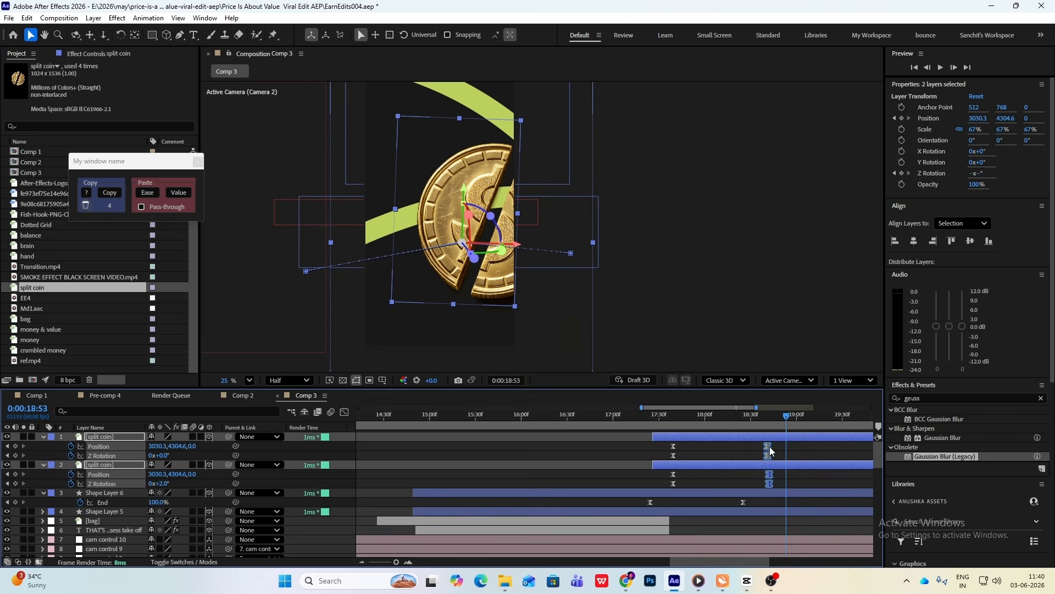
left_click_drag(770, 450, 793, 442)
left_click(772, 461)
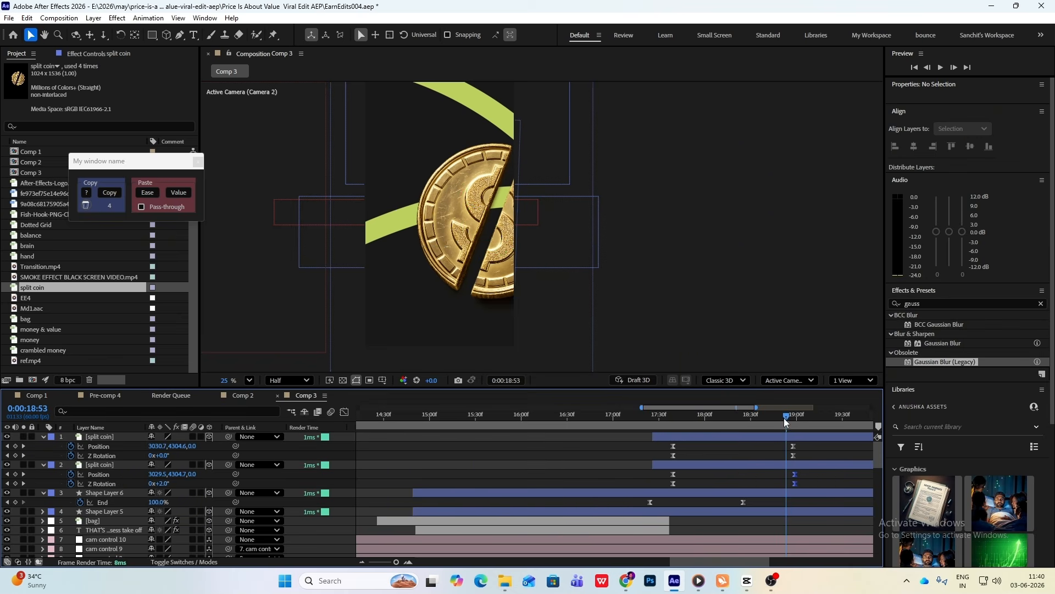
- Compare the coin entrance with the CapCut reference at about 18 seconds, examine its text, and return to After Effects
left_click_drag(675, 424, 669, 424)
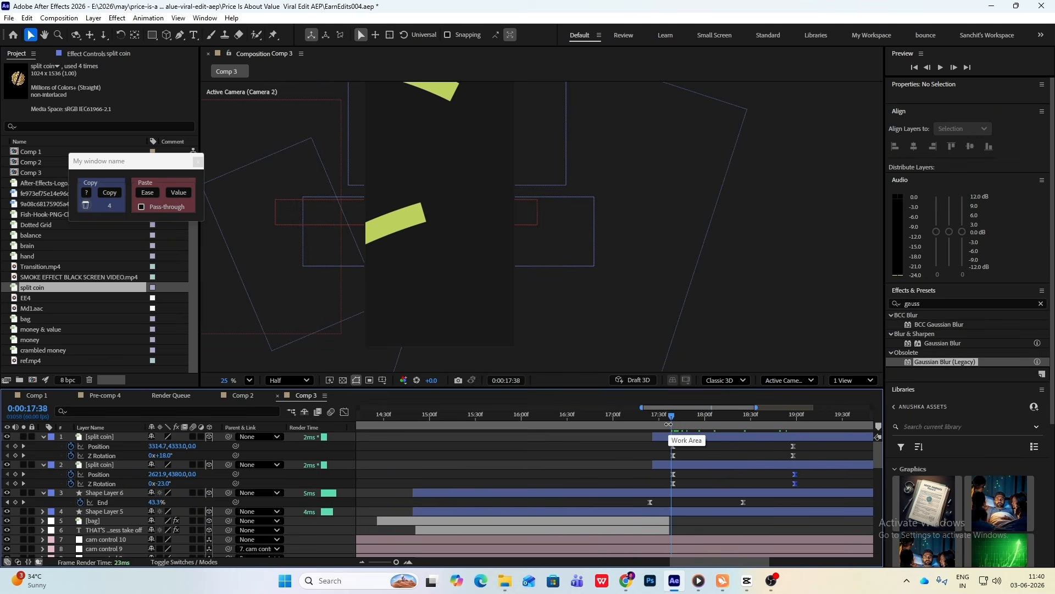
left_click(746, 581)
mouse_move(313, 415)
left_mouse_down()
mouse_move(292, 420)
mouse_move(304, 426)
left_mouse_up()
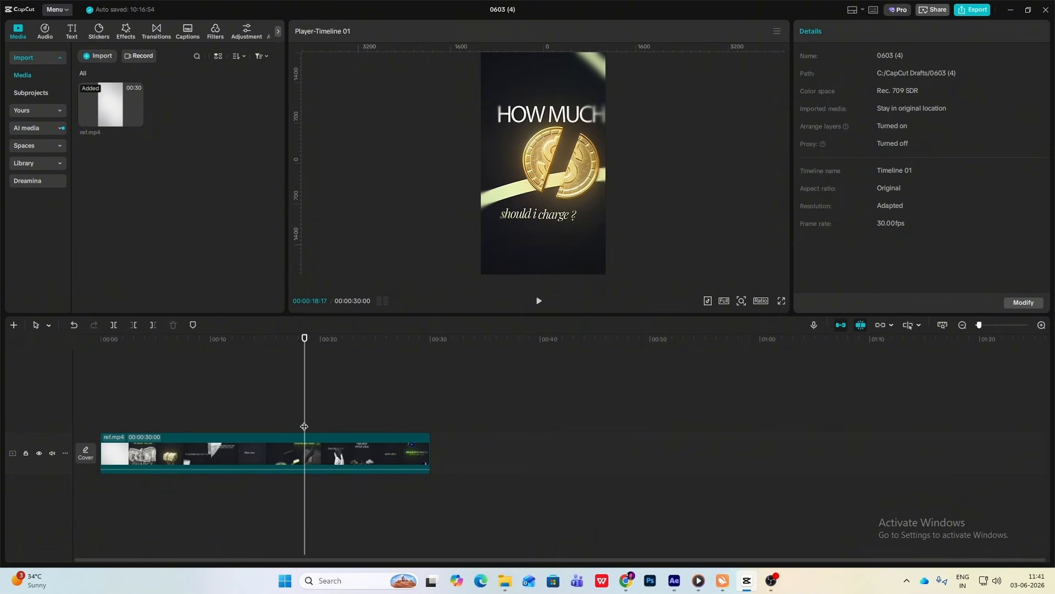
left_click(753, 590)
left_click(753, 589)
mouse_move(307, 370)
left_mouse_down()
mouse_move(292, 375)
mouse_move(300, 384)
left_mouse_up()
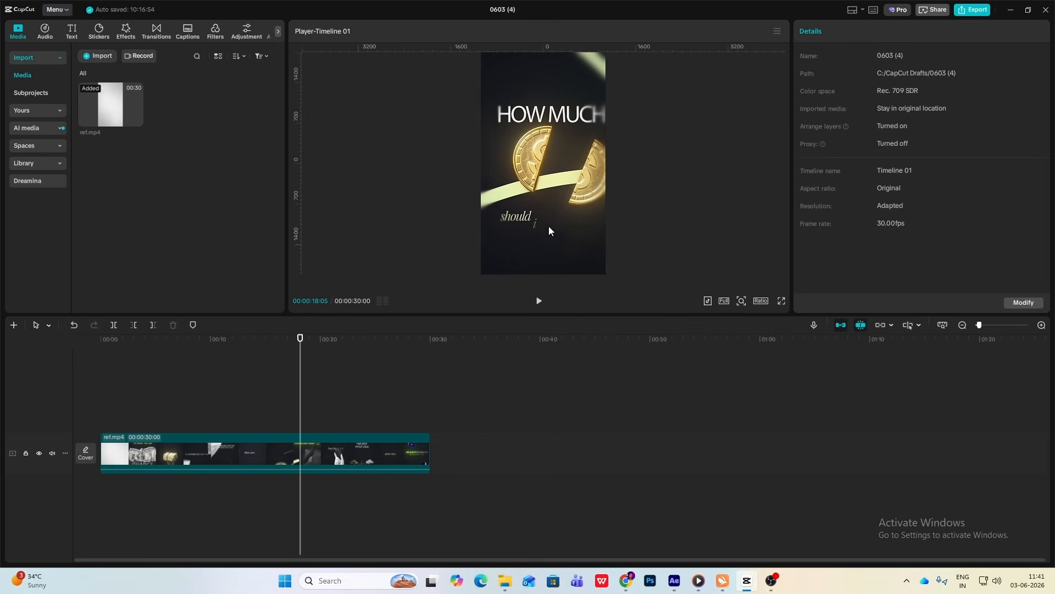
left_click(748, 583)
- Copy the THEY DON'T text layer from about 0:00:09:26 and paste it at the top of Comp 3's layer stack
left_click_drag(790, 416, 577, 416)
left_click(486, 265)
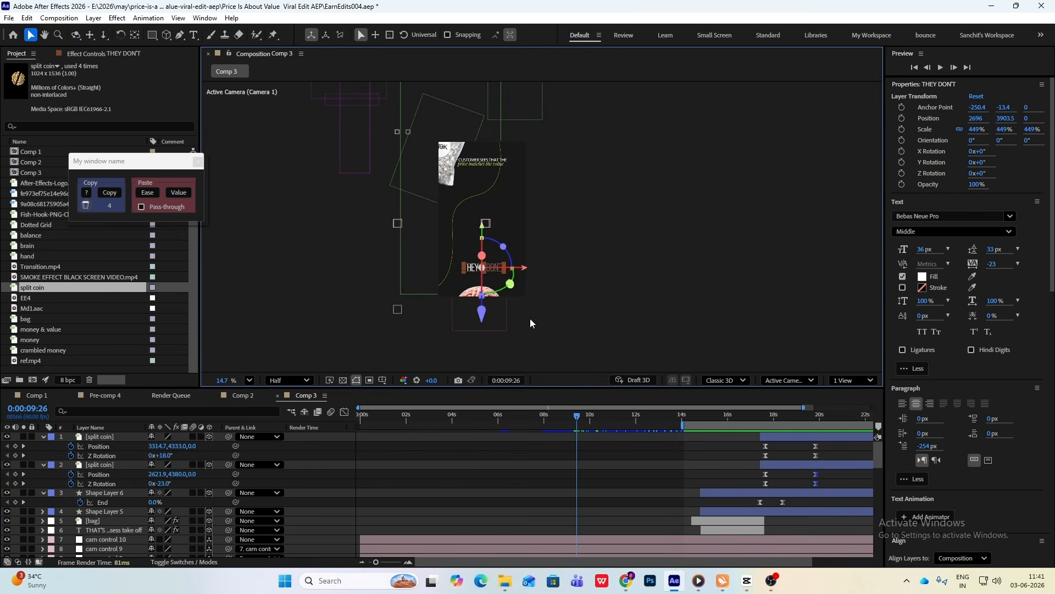
scroll(145, 493, "down", 6)
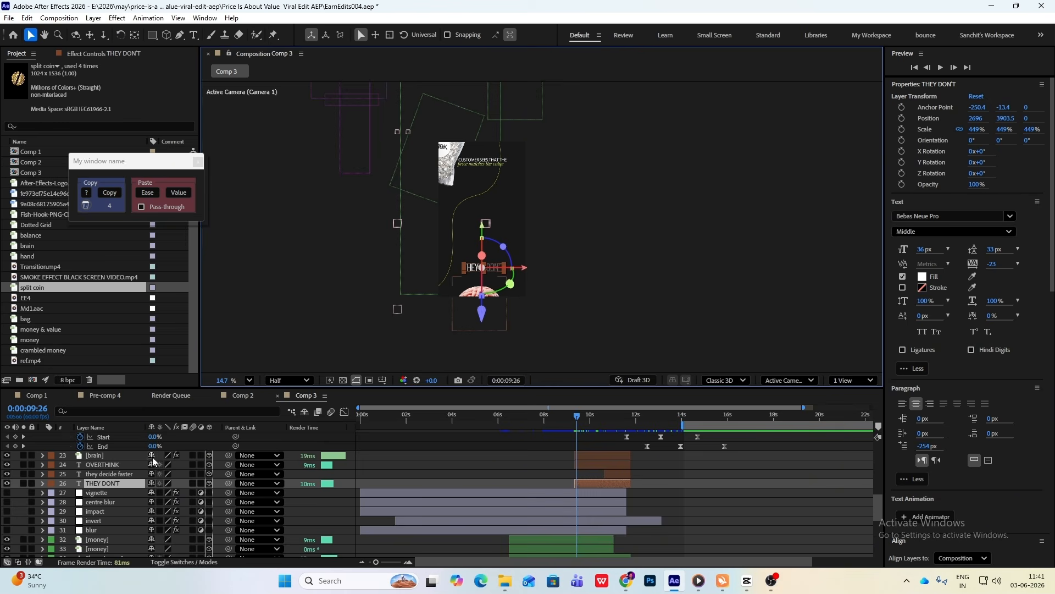
left_click(668, 466)
scroll(662, 465, "up", 8)
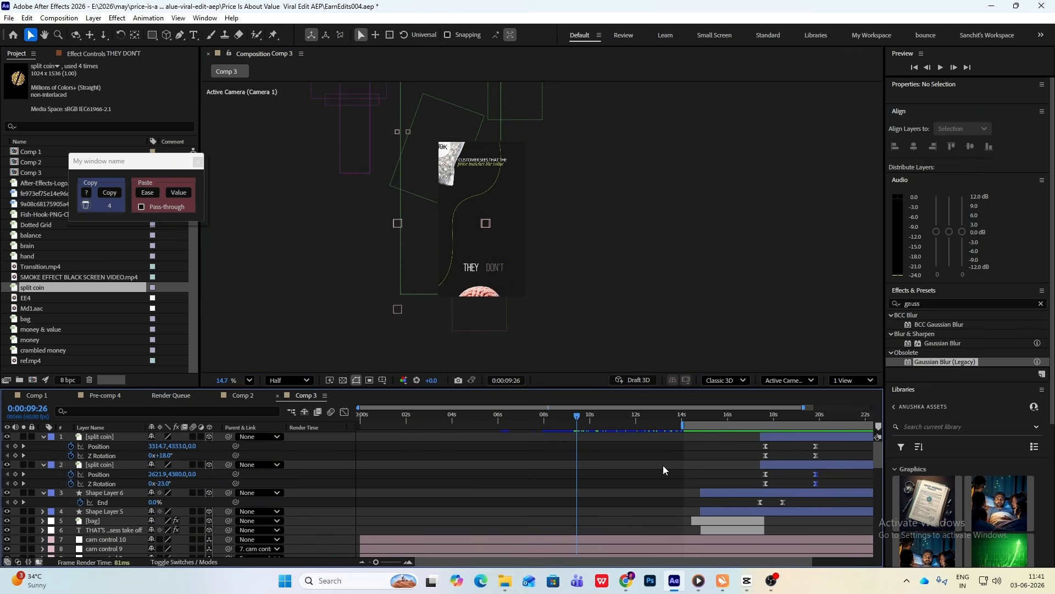
key("ctrl+v")
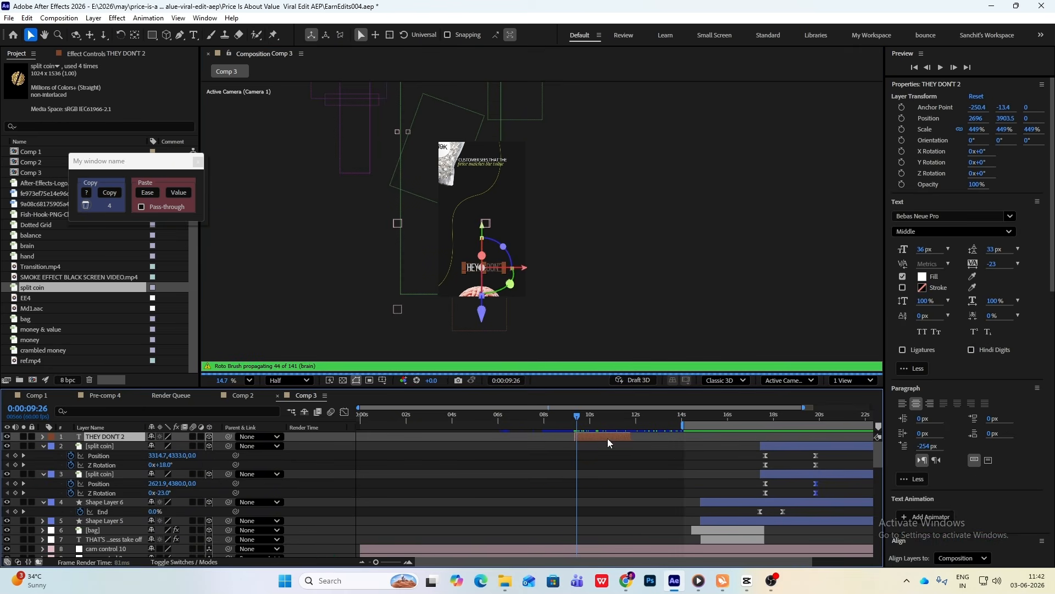
- Move the pasted text layer to start with the split coins, label it blue, and collapse the open layer properties
left_click_drag(608, 437, 789, 433)
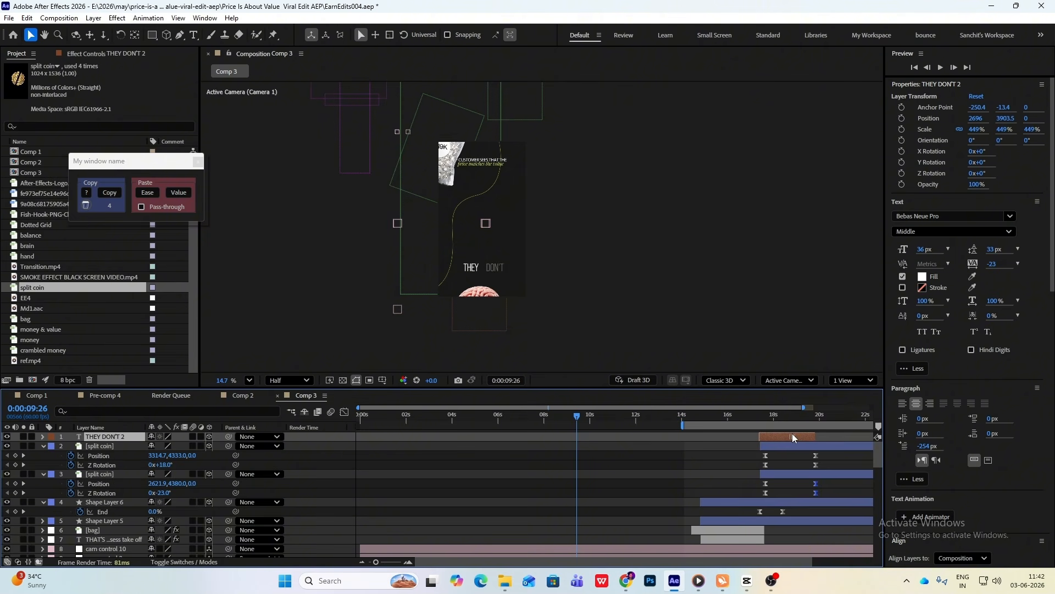
left_click(51, 437)
left_click(82, 329)
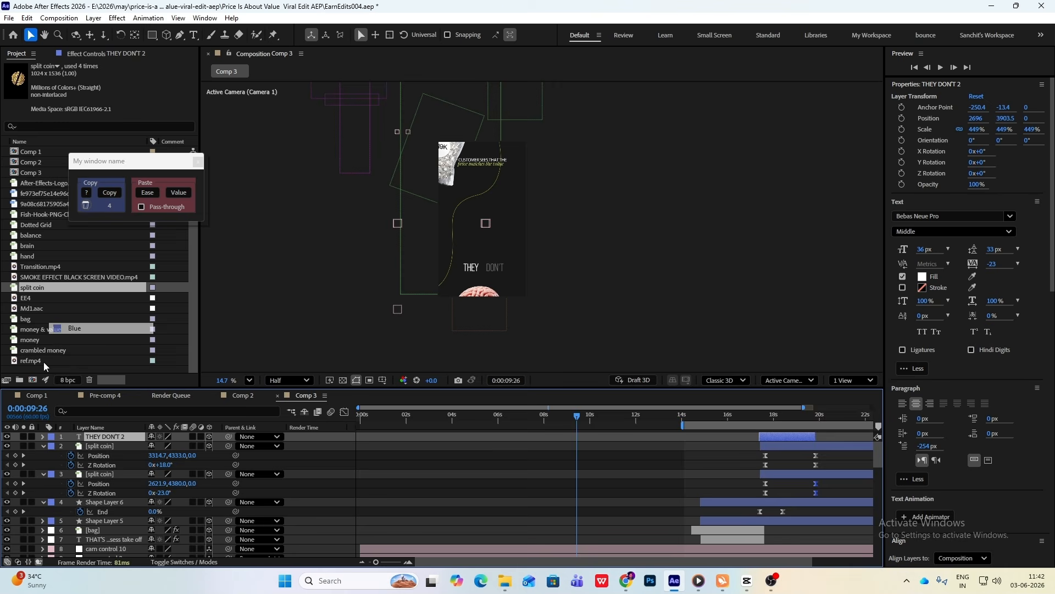
left_click(42, 445)
left_click(43, 455)
left_click(42, 464)
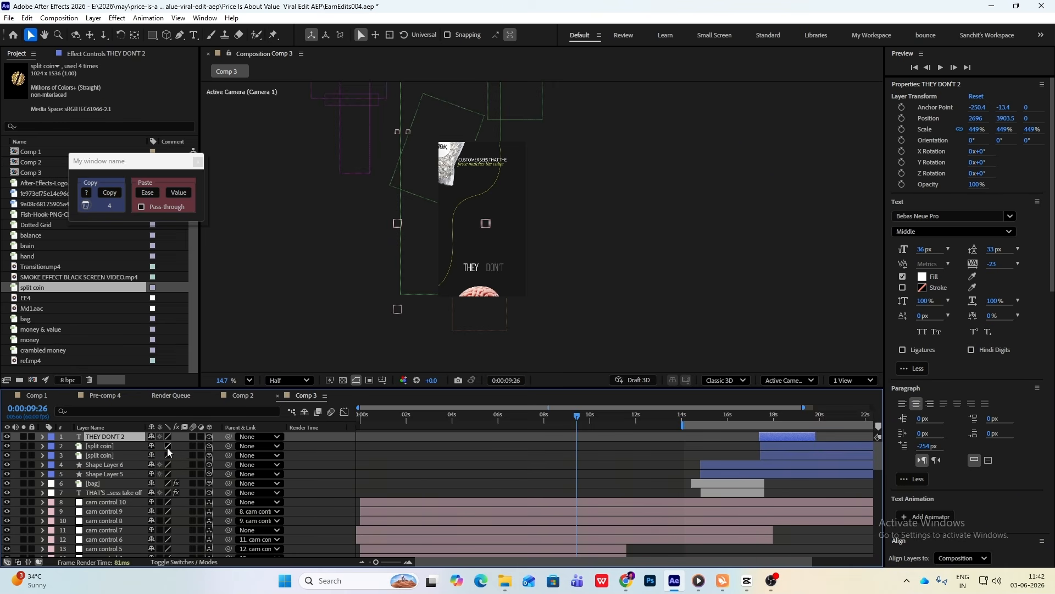
- At 0:00:18:23, replace the pasted layer's text with "HOW MUCH"
left_click_drag(577, 417, 782, 418)
double_click(774, 436)
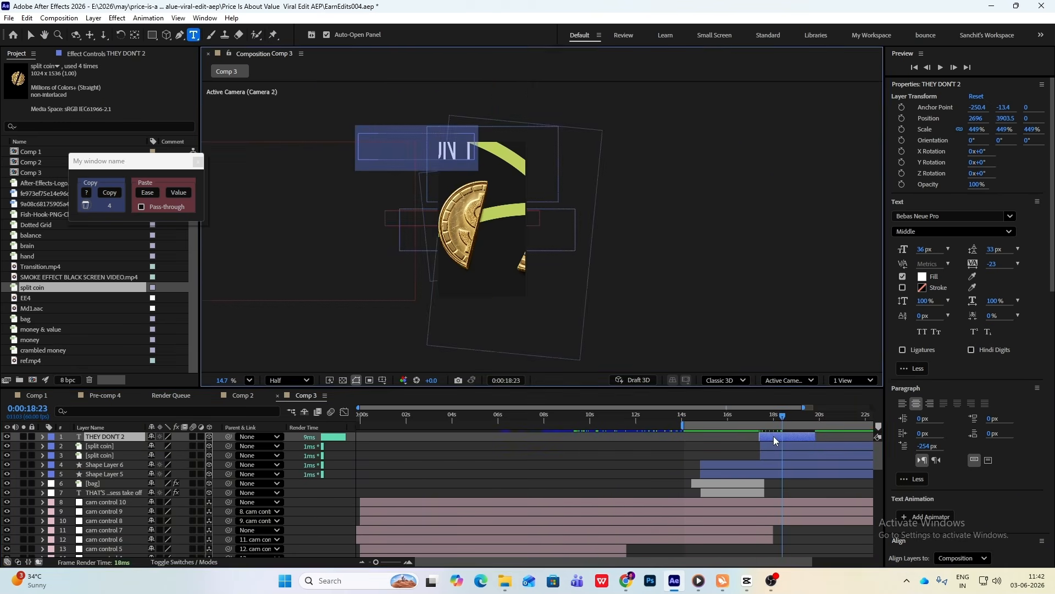
type("HOW MUCH")
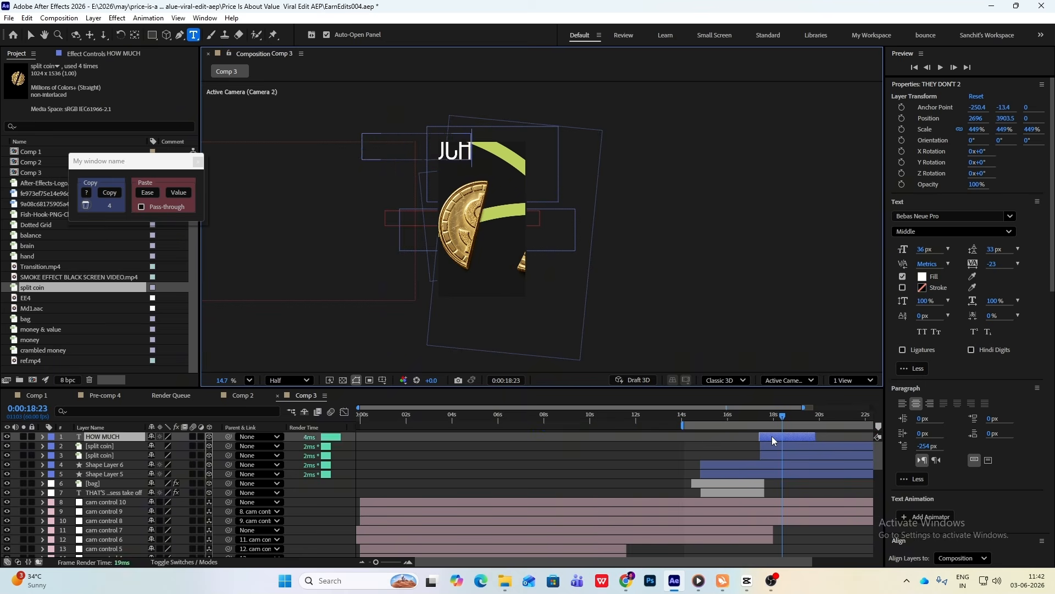
- Check the title's size in the CapCut reference, return to After Effects, and scale the HOW MUCH text to 218%
left_click(748, 583)
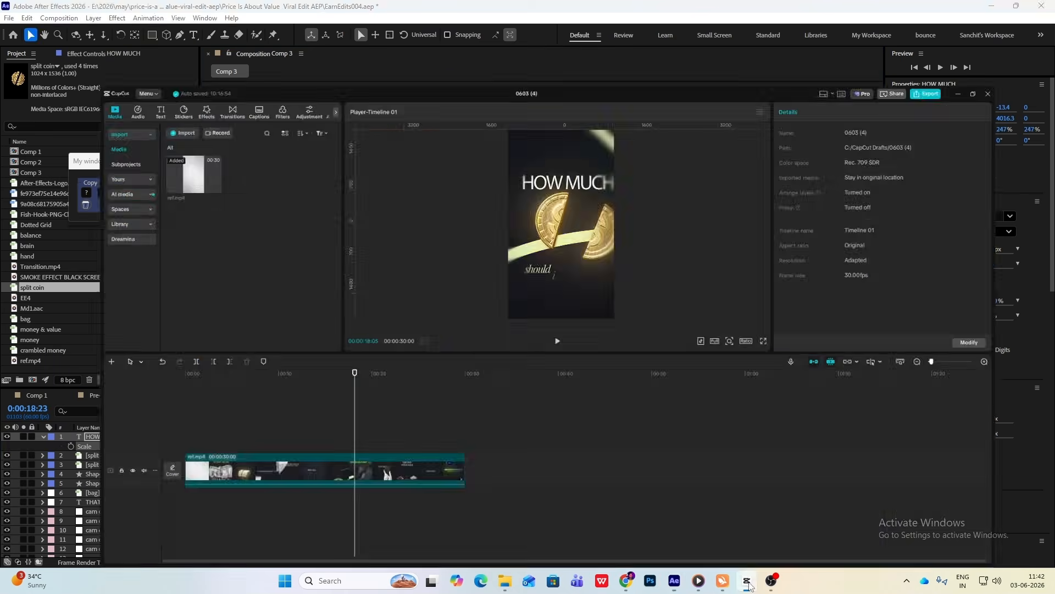
left_click(747, 581)
left_click(752, 416)
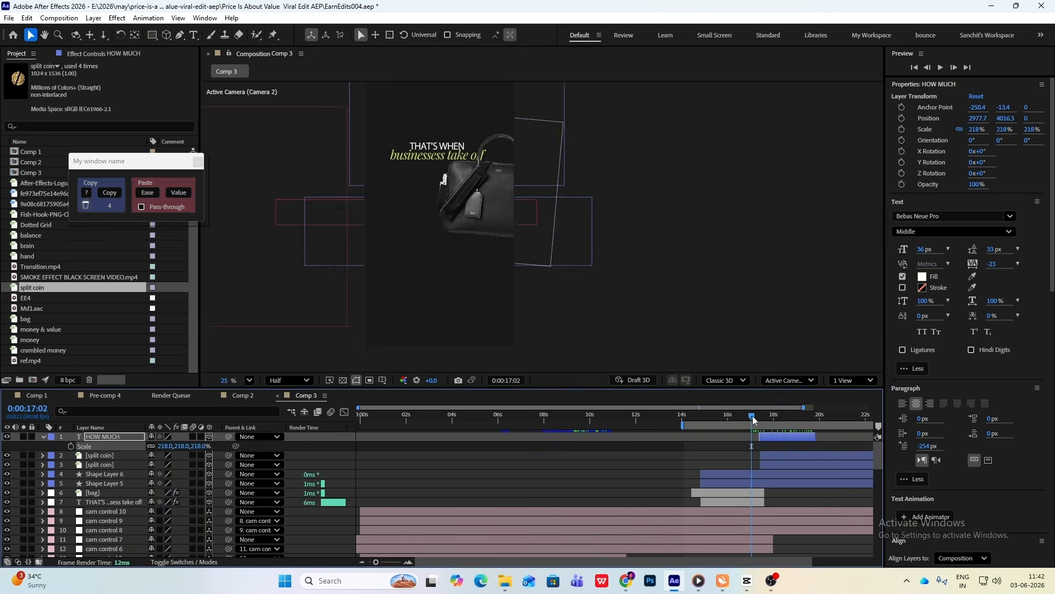
- Shift the HOW MUCH layer slightly later and paste a copy of the "When price feels fair for the outcome" text layer starting alongside it
key("space")
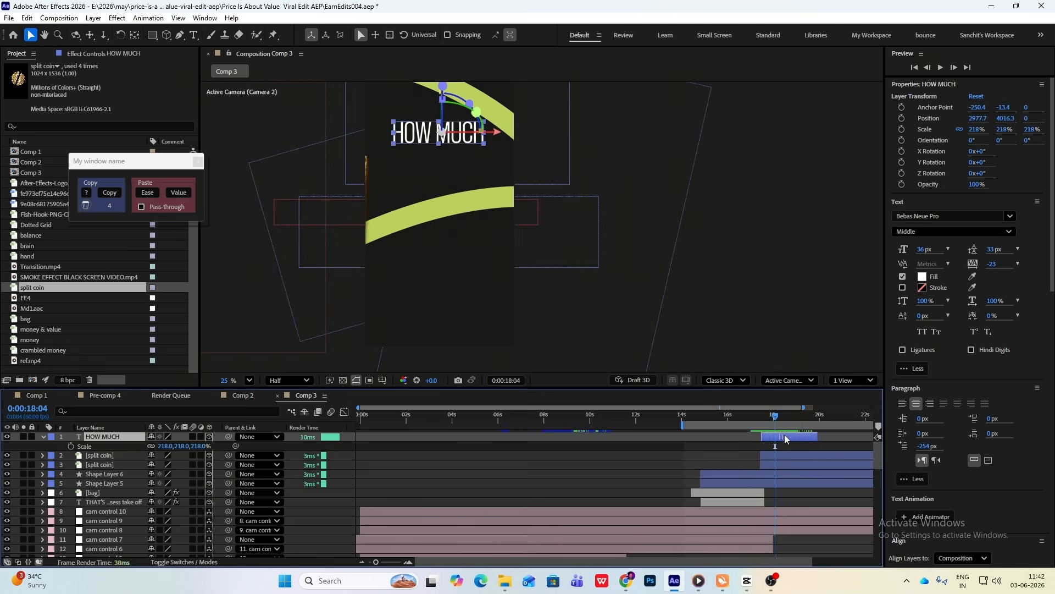
left_click_drag(784, 436, 754, 418)
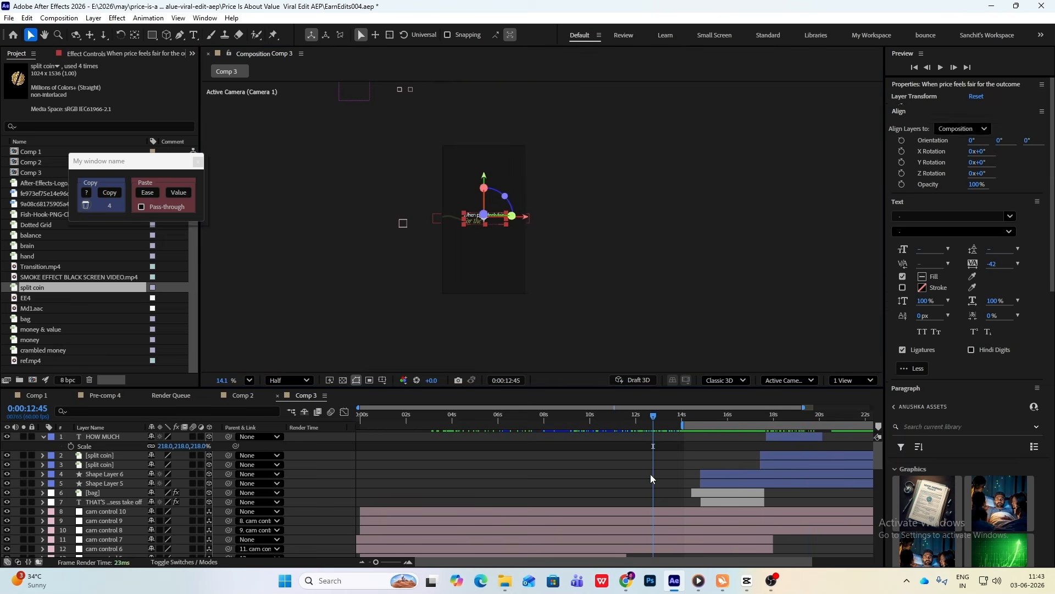
left_click(652, 478)
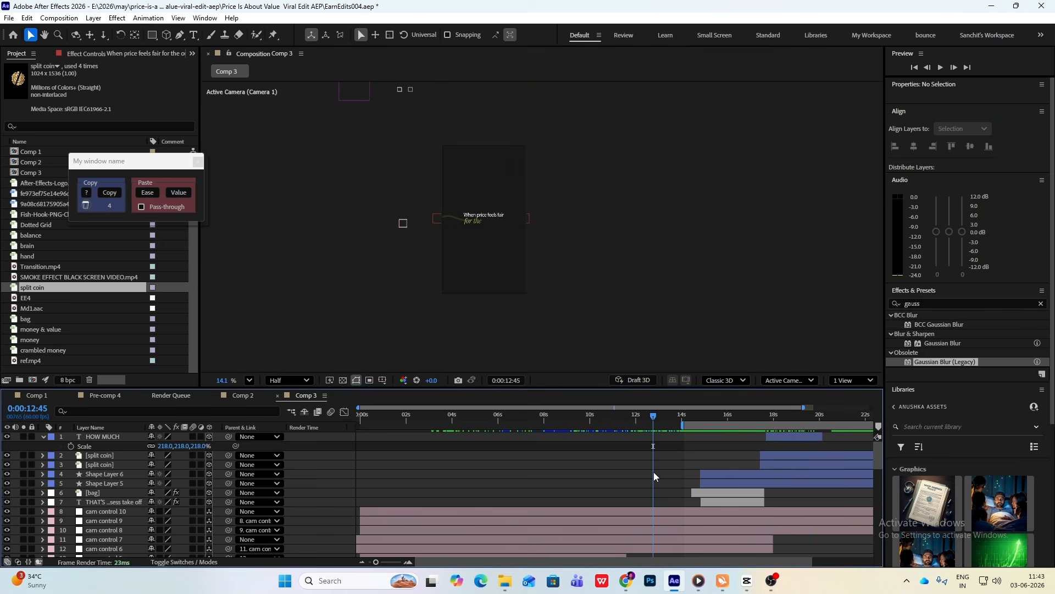
key("ctrl+v")
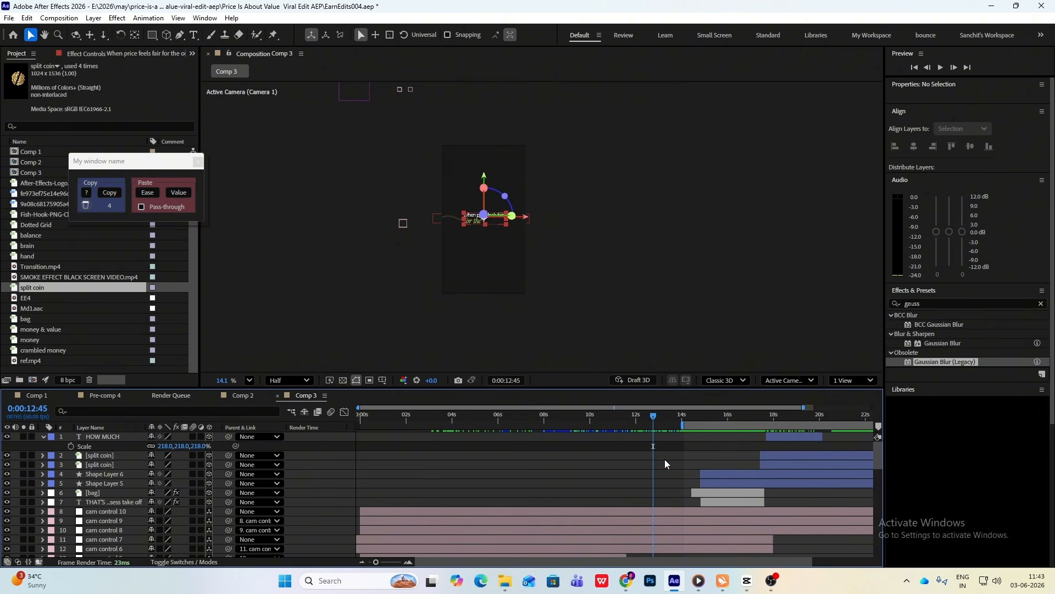
left_click_drag(641, 439, 775, 439)
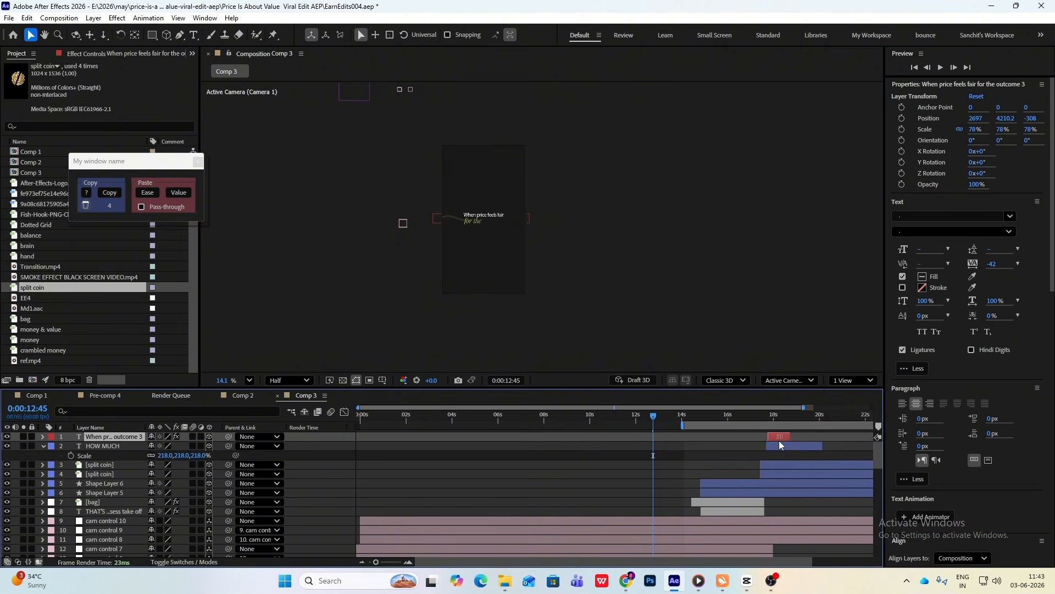
left_click_drag(654, 417, 776, 436)
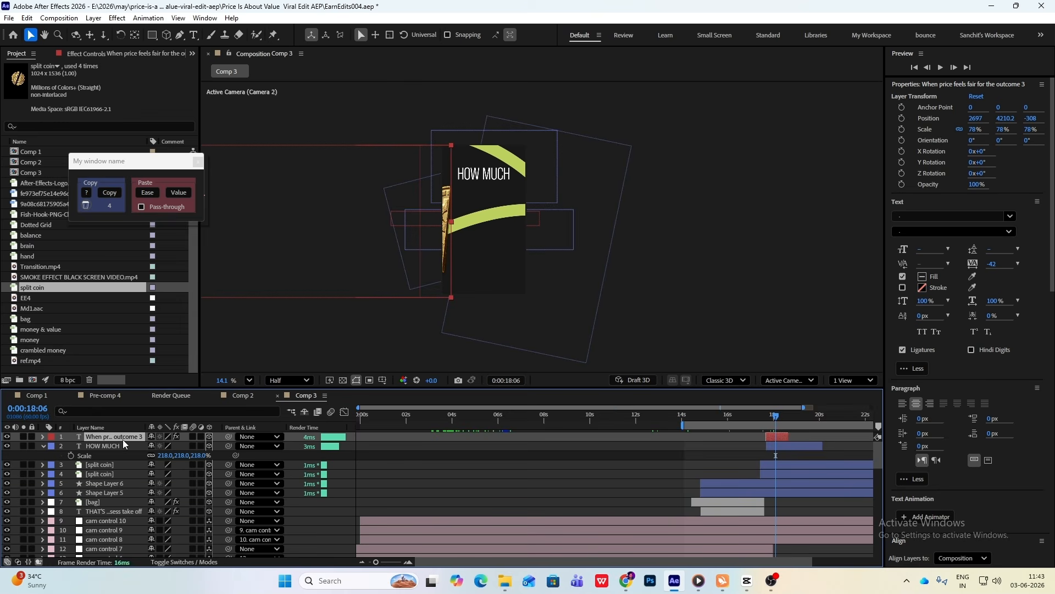
- Scale the pasted text layer to 7% and move it into the camera's view below HOW MUCH
key("s")
left_click_drag(189, 446, 163, 446)
scroll(272, 199, "down", 3)
left_click_drag(320, 208, 525, 210)
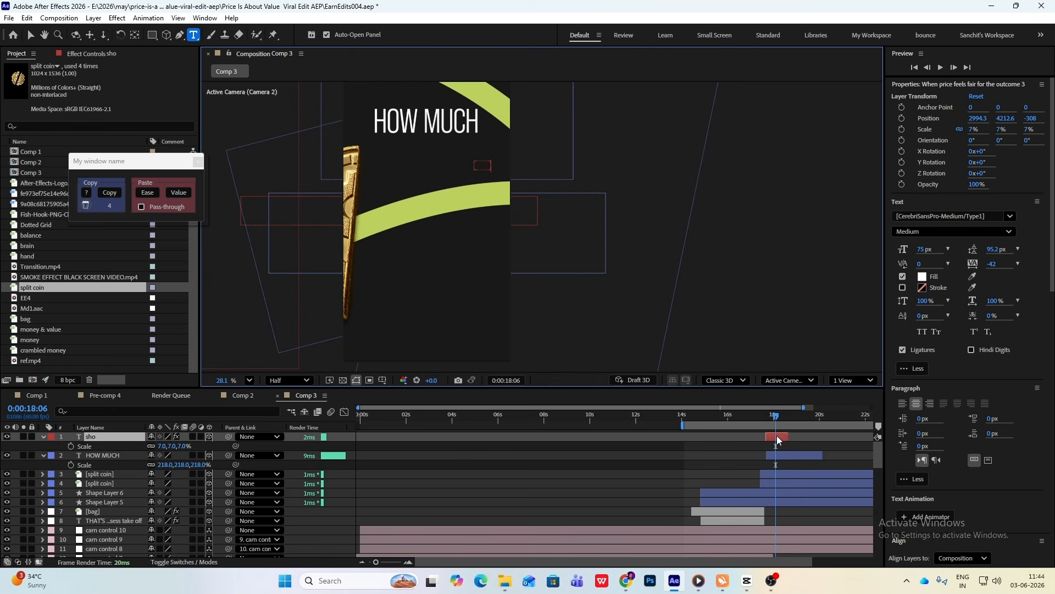
- Replace the pasted layer's text with "should i charge ?" and place it directly beneath the HOW MUCH title
type("i charge ?")
key("Escape")
key("v")
left_click_drag(480, 165, 426, 147)
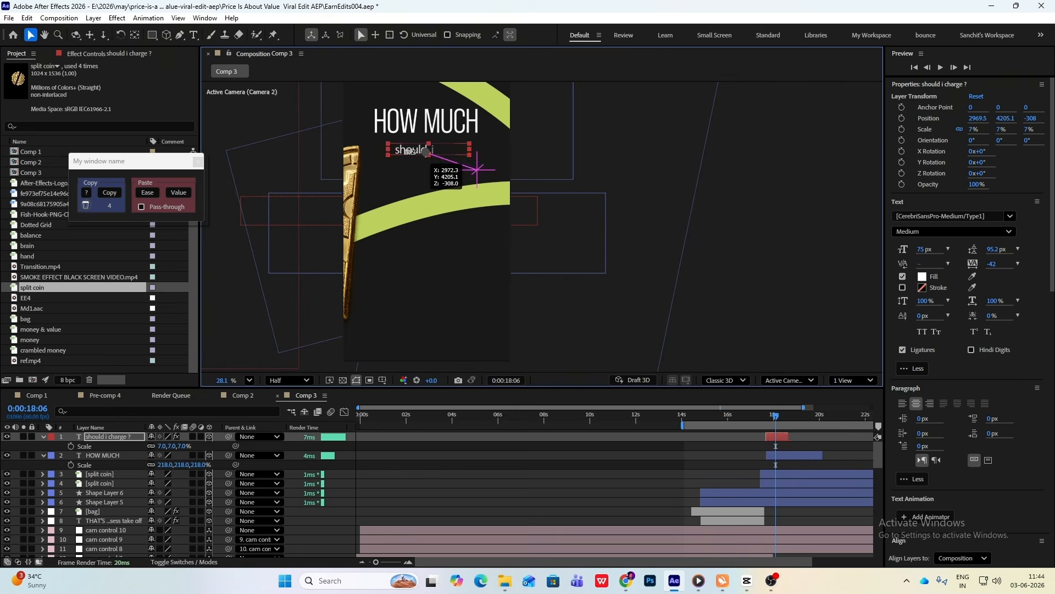
- Extend the "should i charge ?" layer to about 21 seconds and move the text closer beneath HOW MUCH, offset toward the title's left edge
left_click_drag(788, 437, 850, 436)
left_click_drag(776, 417, 790, 417)
left_click_drag(421, 144, 390, 144)
left_click_drag(790, 416, 810, 418)
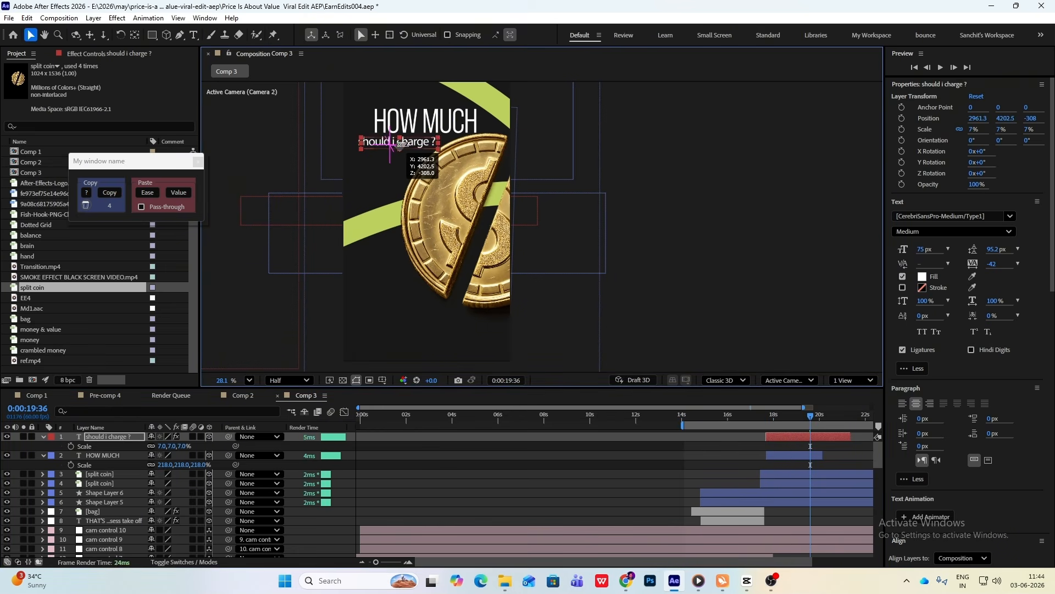
left_click(560, 175)
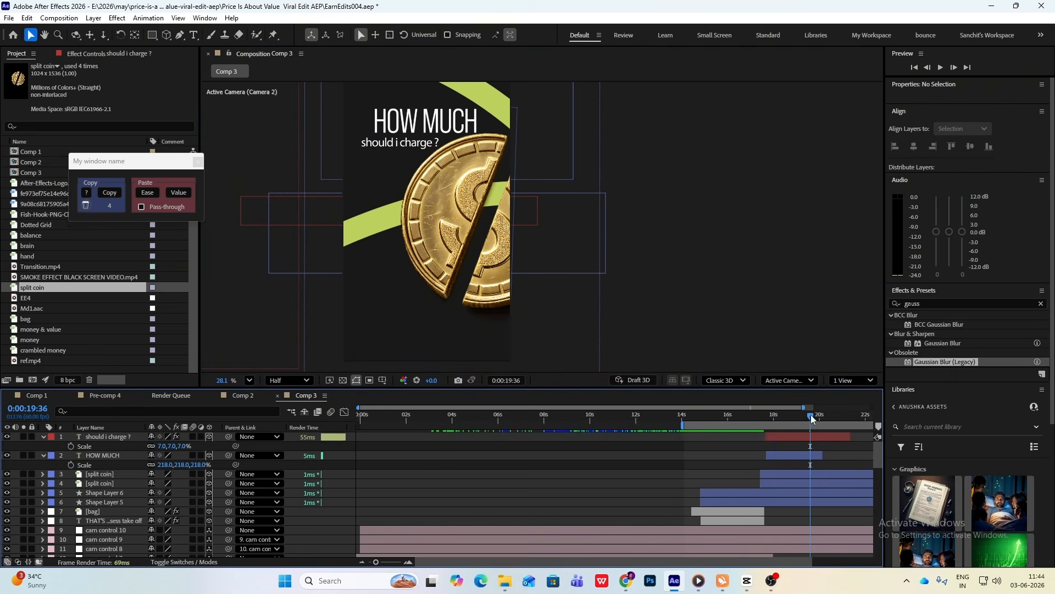
- Copy the Playfair Display font name from the "businessess take off" line at 0:00:16:16
left_click_drag(810, 415, 734, 428)
double_click(408, 149)
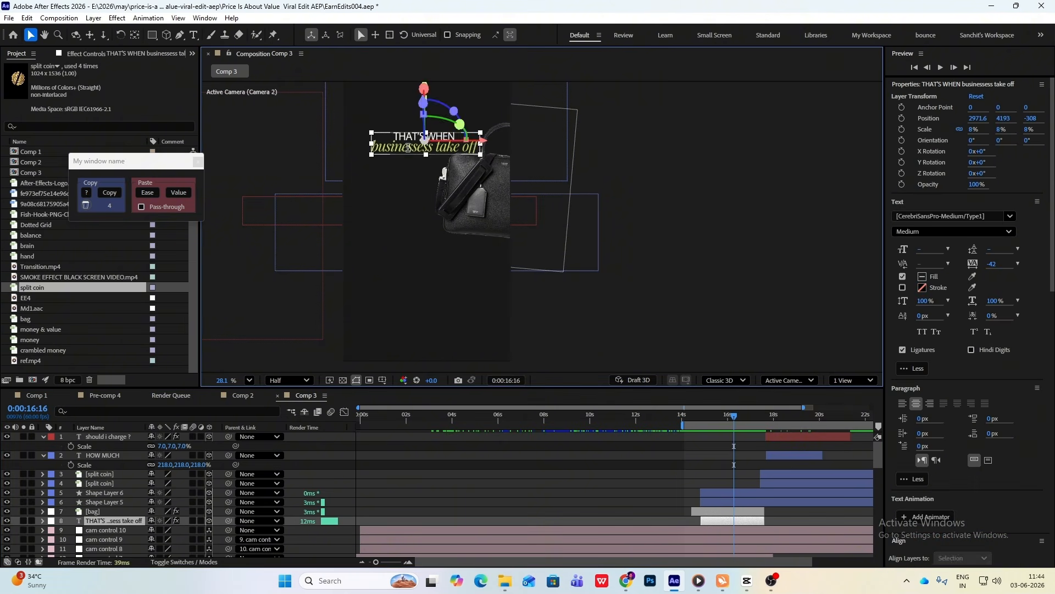
left_click_drag(394, 148, 434, 149)
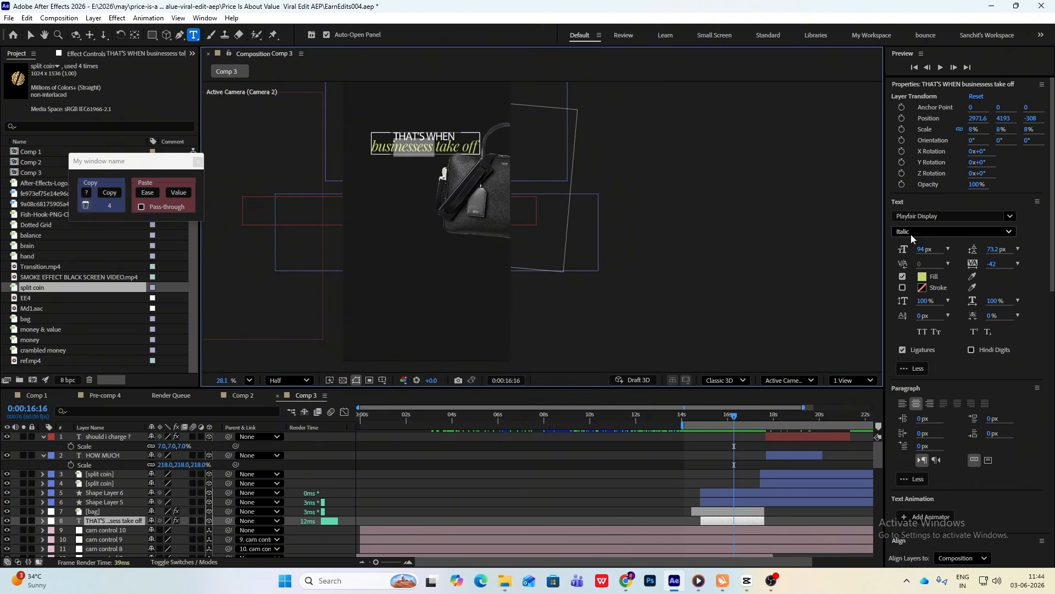
left_click(948, 216)
key("ctrl+c")
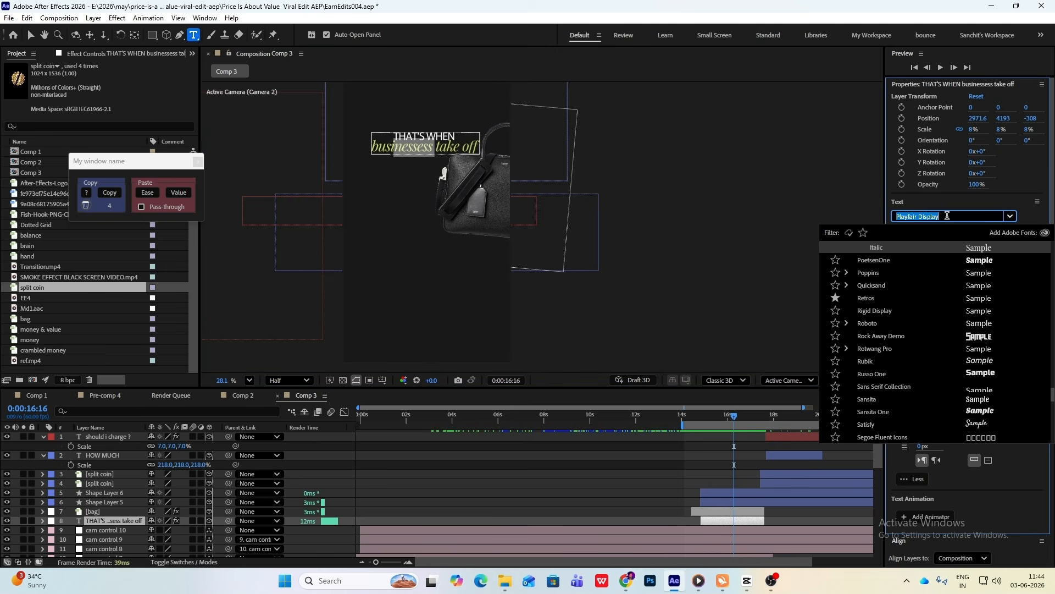
- Set the font of the "should i charge ?" text to Playfair Display Regular
left_click(763, 448)
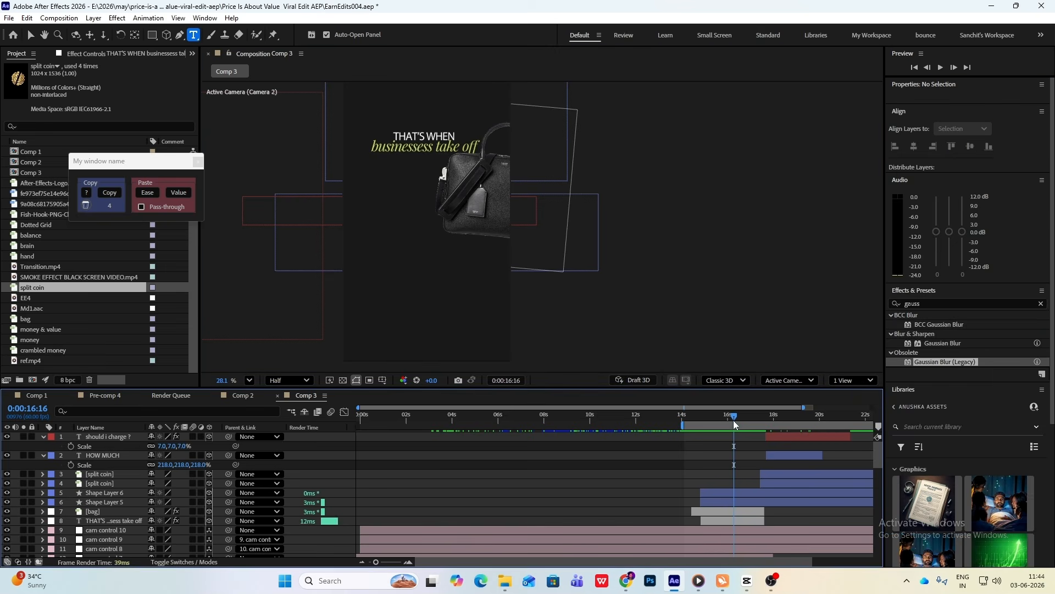
left_click_drag(735, 417, 780, 427)
left_click(783, 434)
left_click(964, 216)
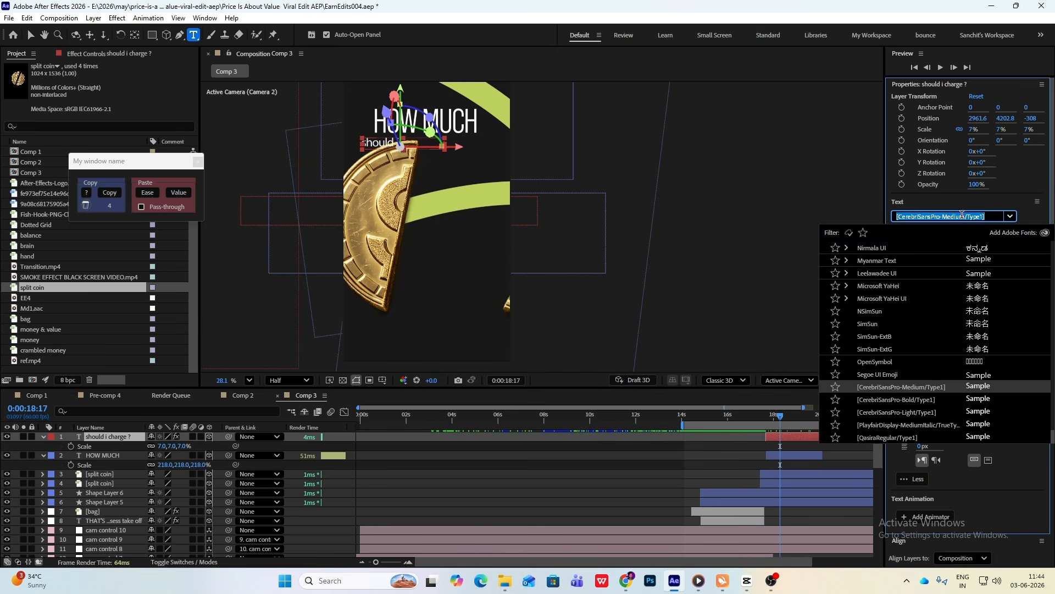
key("ctrl+v")
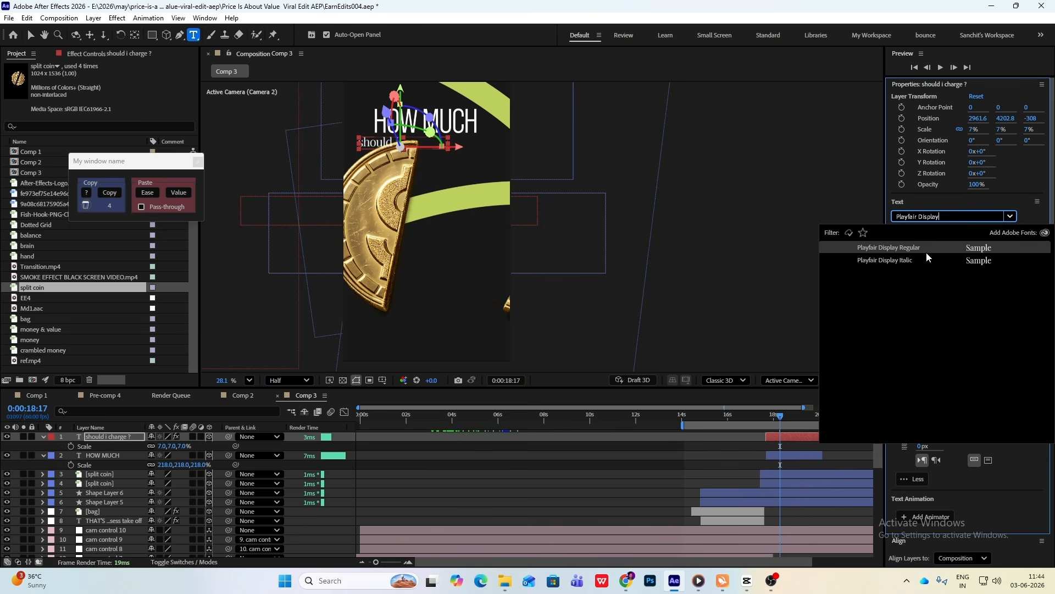
left_click(921, 248)
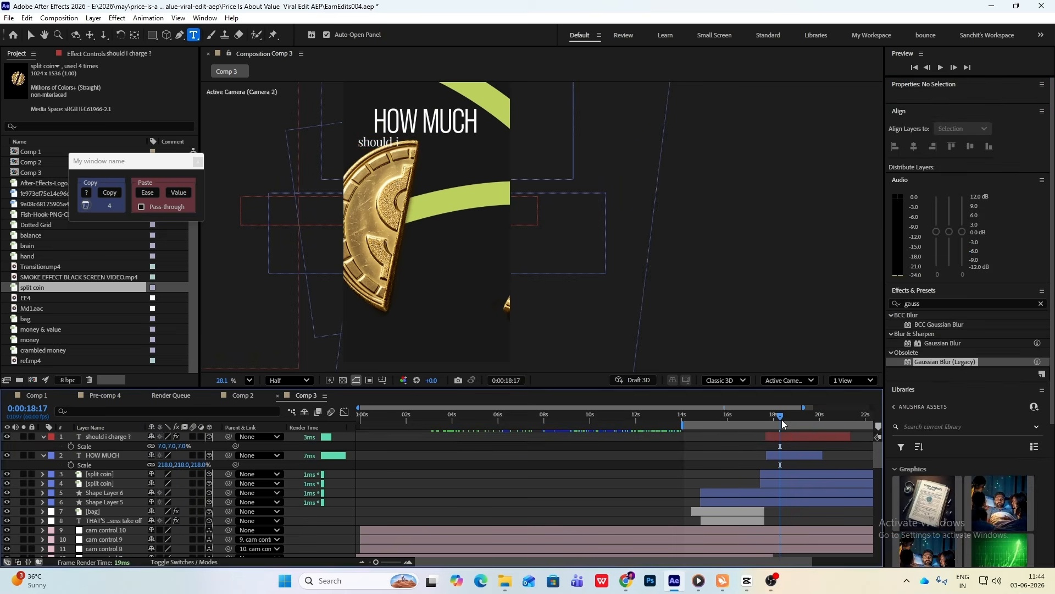
- Change the font style of the "should i charge ?" text and preview the title animation
mouse_move(781, 419)
left_mouse_down()
mouse_move(832, 415)
mouse_move(777, 418)
left_mouse_up()
left_click(964, 233)
left_click(936, 259)
key("space")
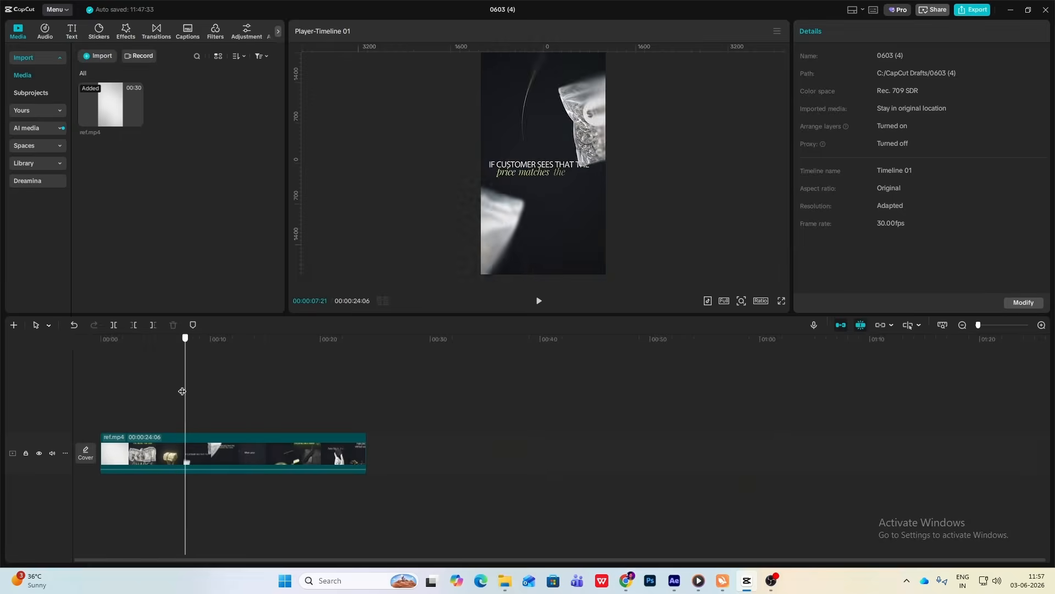
- Examine the transitions in the CapCut reference between about 7 and 14 seconds, comparing them with the After Effects composition
left_click_drag(182, 391, 209, 405)
left_click_drag(213, 406, 220, 408)
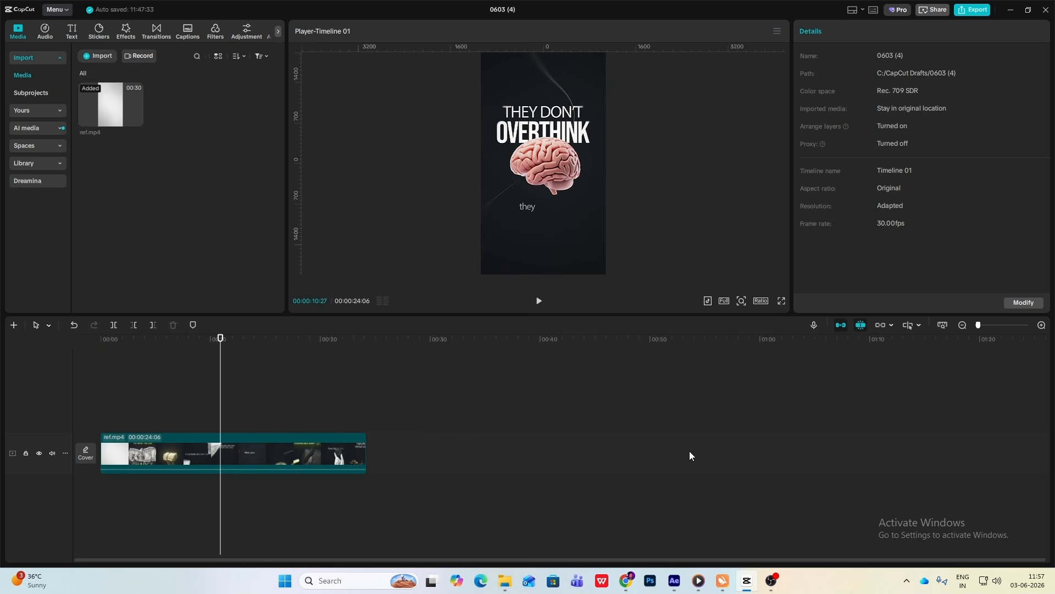
left_click(752, 579)
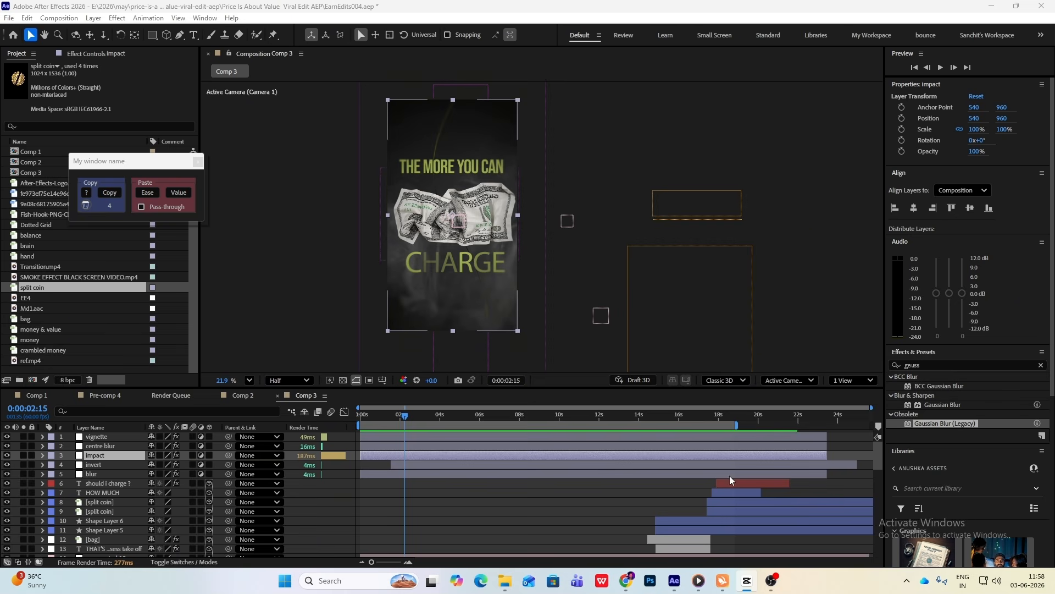
left_click(746, 582)
left_click_drag(217, 418, 264, 434)
left_click(755, 580)
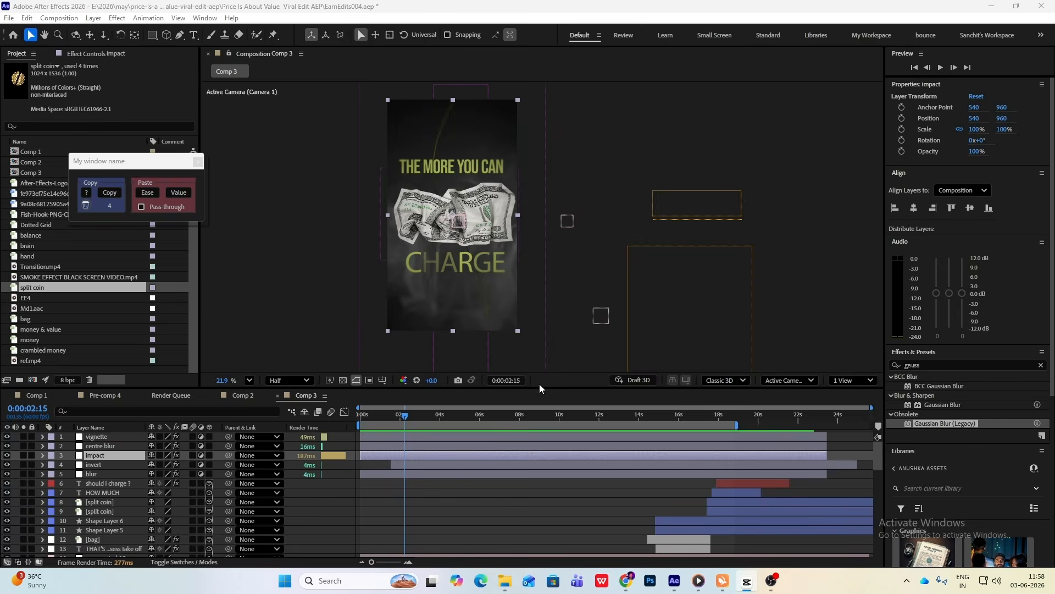
- Reveal the invert layer's keyframes and copy its opening Blend With Original keyframe to about 0:00:12:46
left_click(111, 465)
key("u")
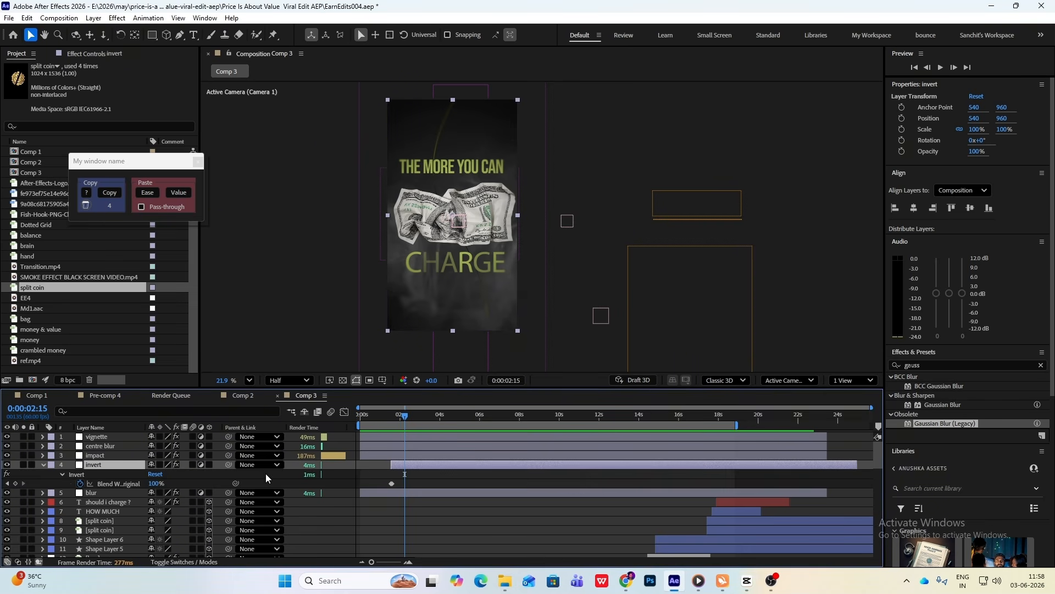
left_click(391, 483)
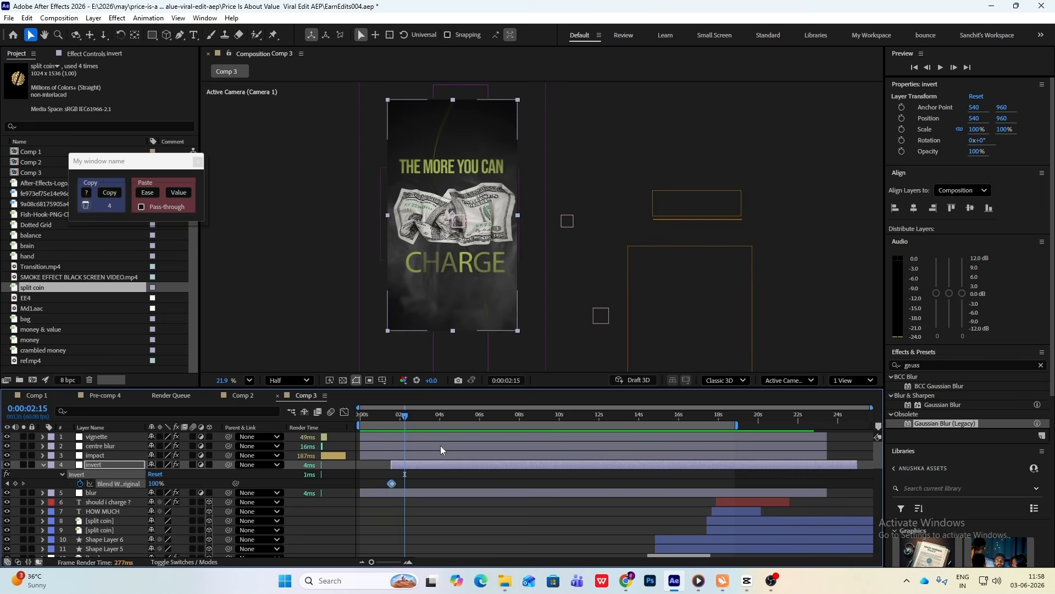
left_click_drag(408, 414, 618, 491)
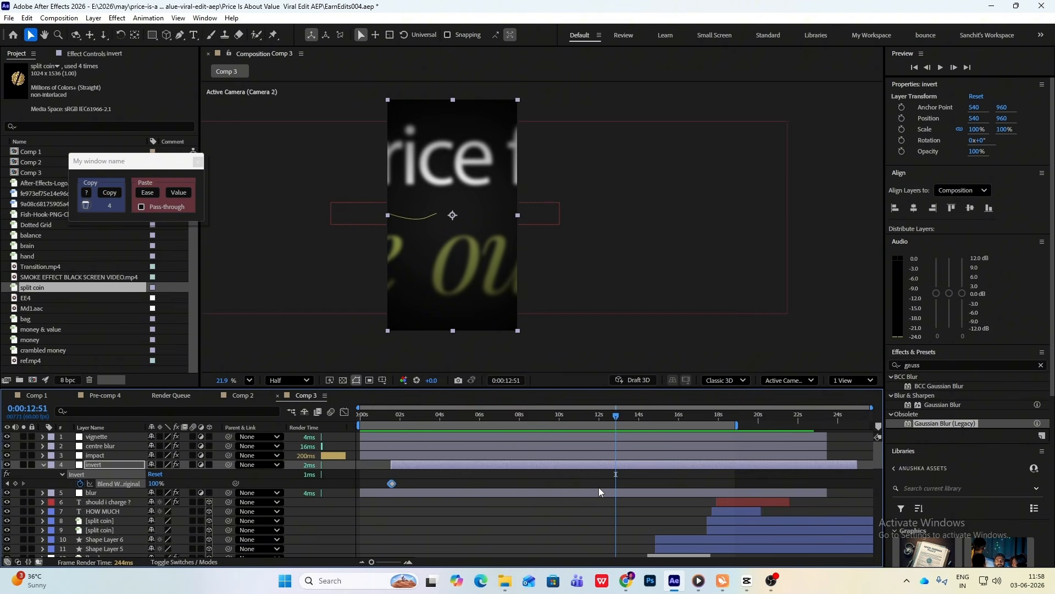
key("Page_Up")
key("Page_Up")
key("Page_Up")
key("Page_Up")
key("Page_Up")
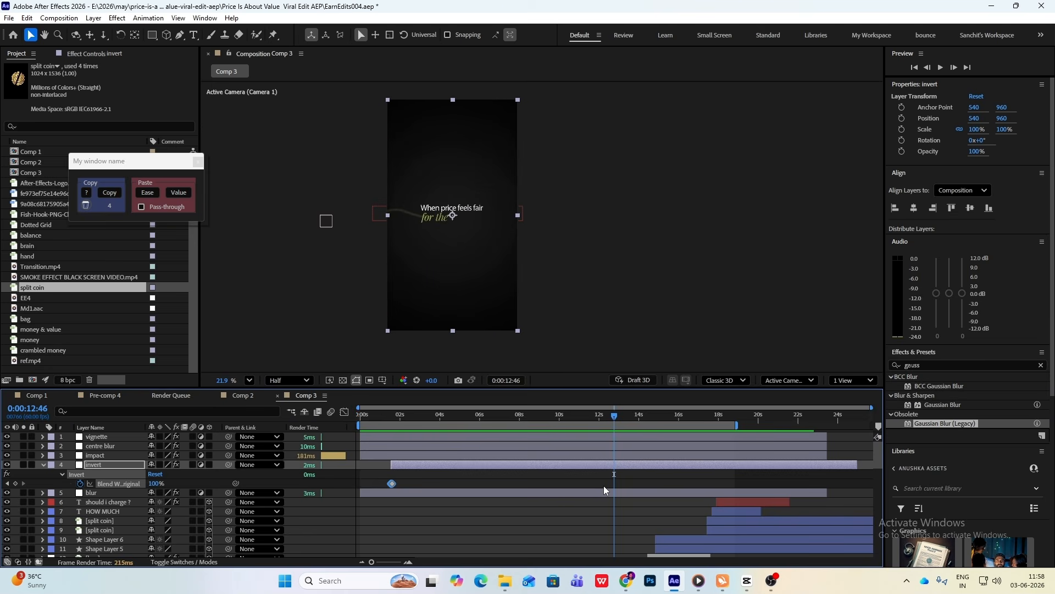
- Copy the impact layer's Slider, Blurriness and Brightness keyframes from the opening section and paste them further along the timeline
left_click_drag(614, 416, 613, 418)
left_click(107, 455)
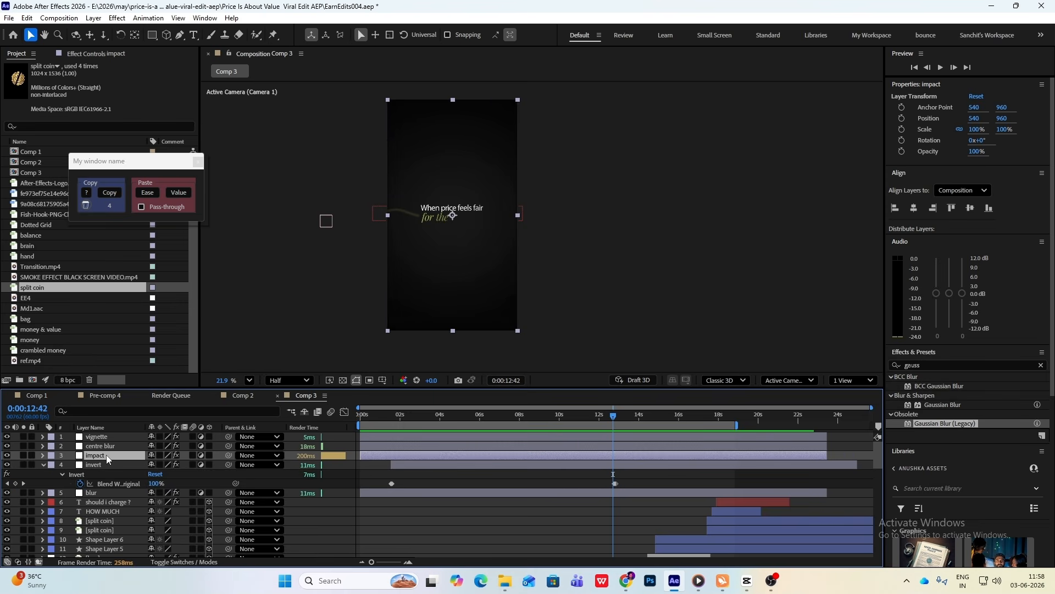
key("u")
left_click(430, 467)
left_click_drag(430, 468, 381, 513)
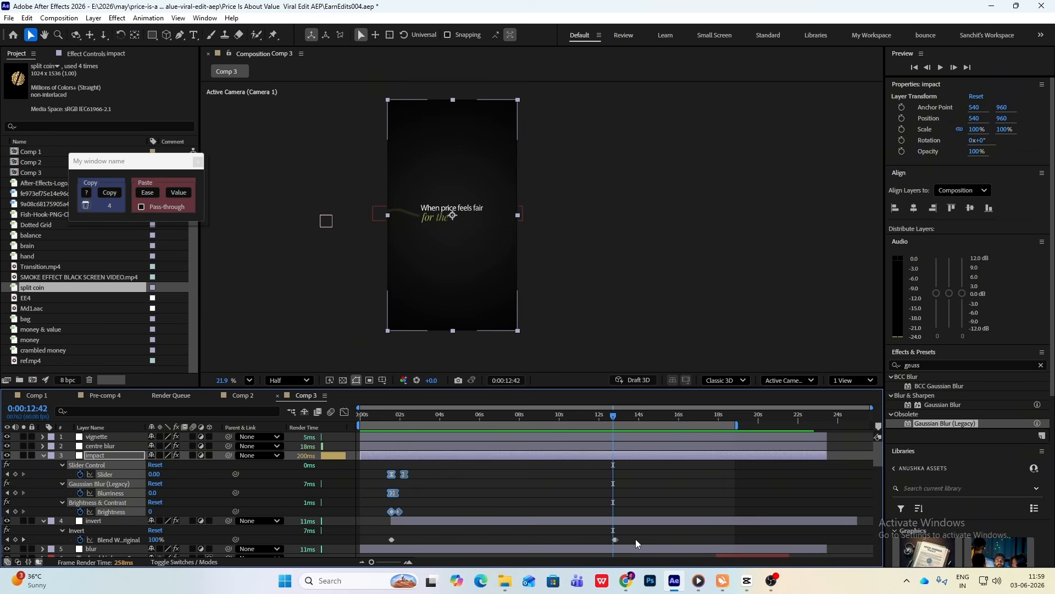
scroll(636, 539, "up", 5)
left_click_drag(455, 416, 508, 434)
key("ctrl+v")
- Preview the later scenes with the duplicated effects, and return to the opening money scene at about 0:00:01:49
scroll(512, 432, "down", 5)
left_click(548, 418)
key("space")
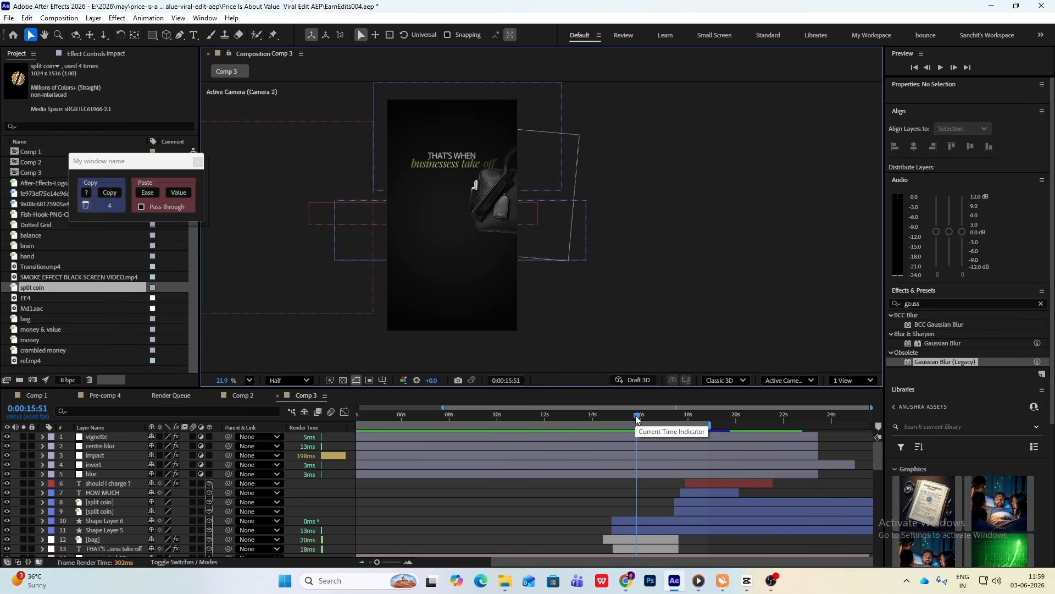
left_click_drag(637, 419, 393, 454)
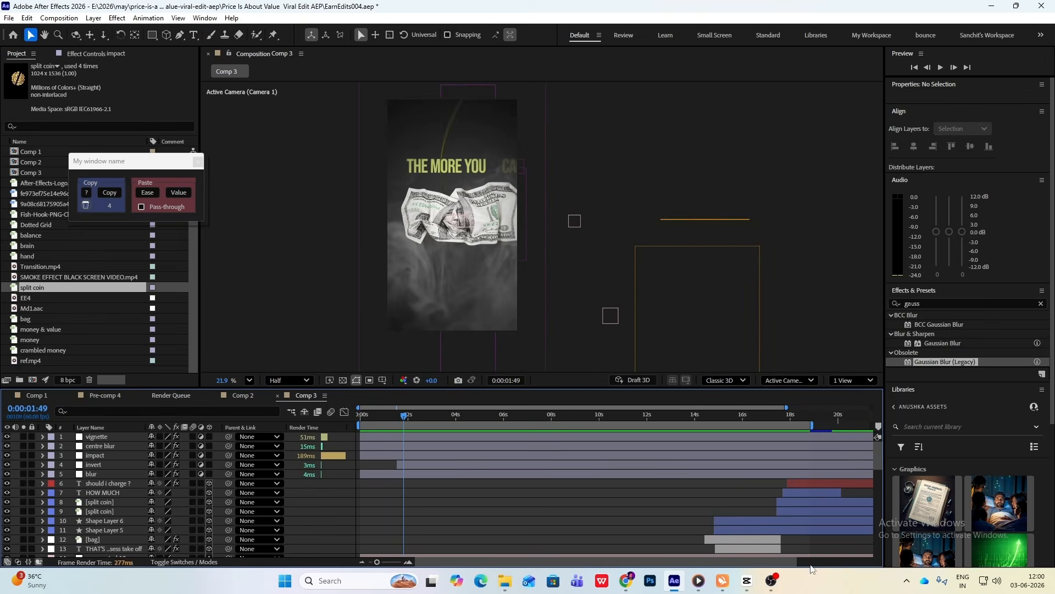
- Check the "but here is what really matters" title in the CapCut reference, and go to the same title at 0:00:03:46 in After Effects
left_click(746, 580)
left_click_drag(119, 421, 146, 407)
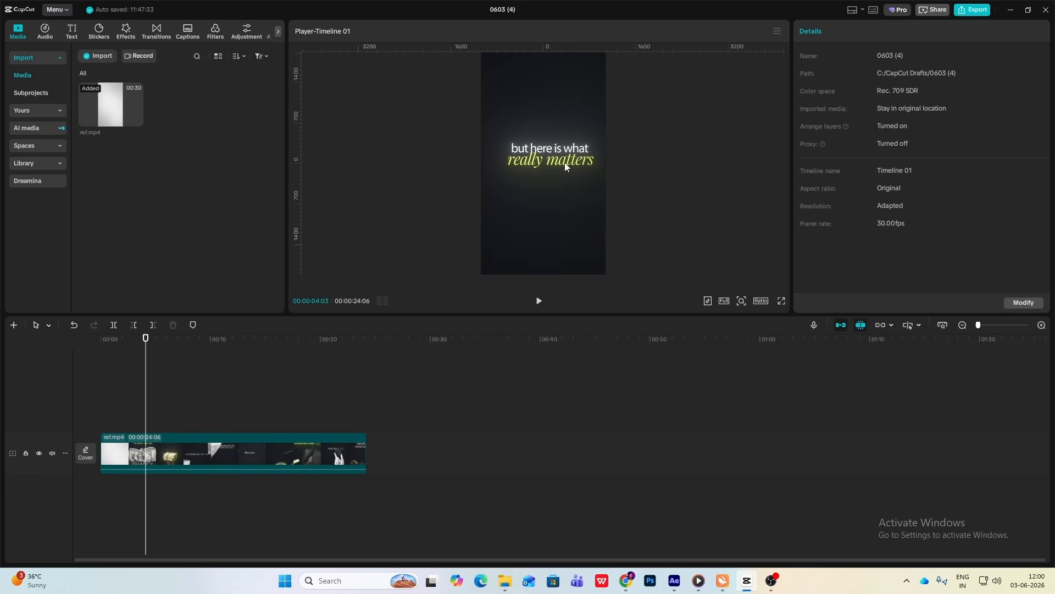
left_click(674, 581)
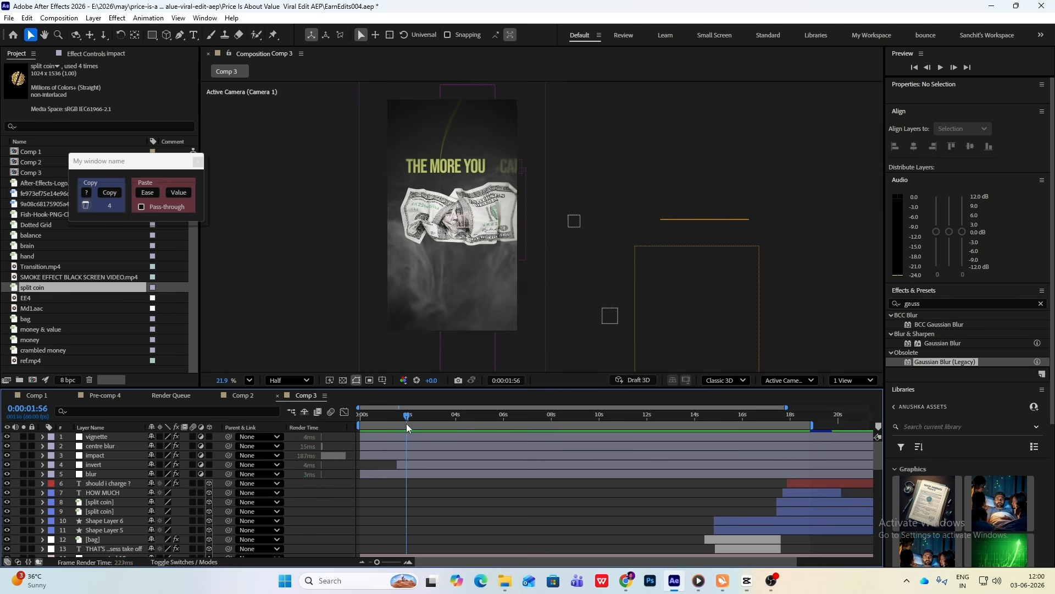
left_click_drag(406, 424, 450, 442)
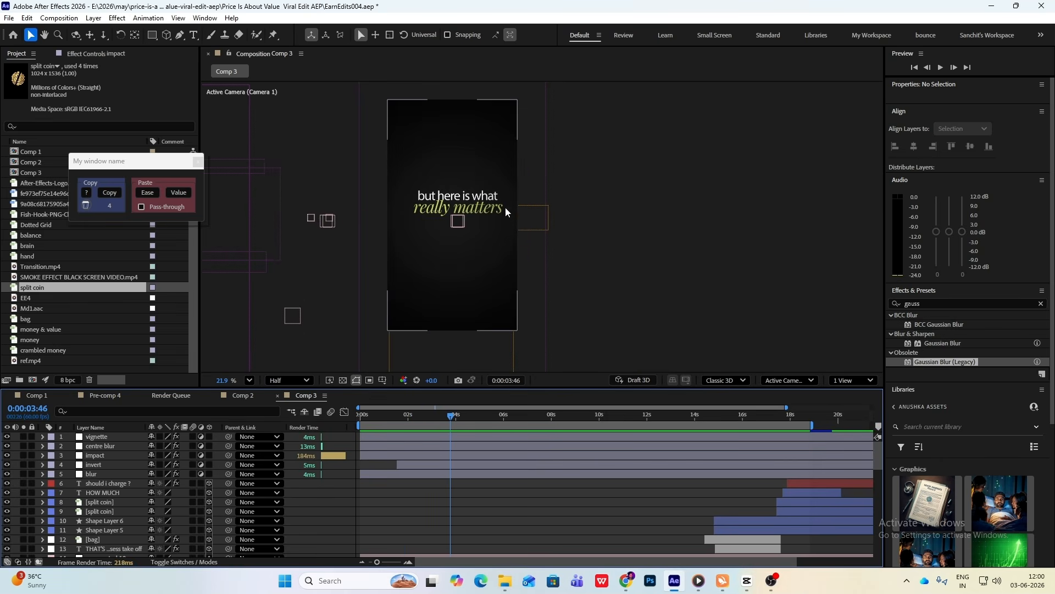
- Find the Glow effect and apply it to the "but here is what really matters" text layer
left_click(935, 303)
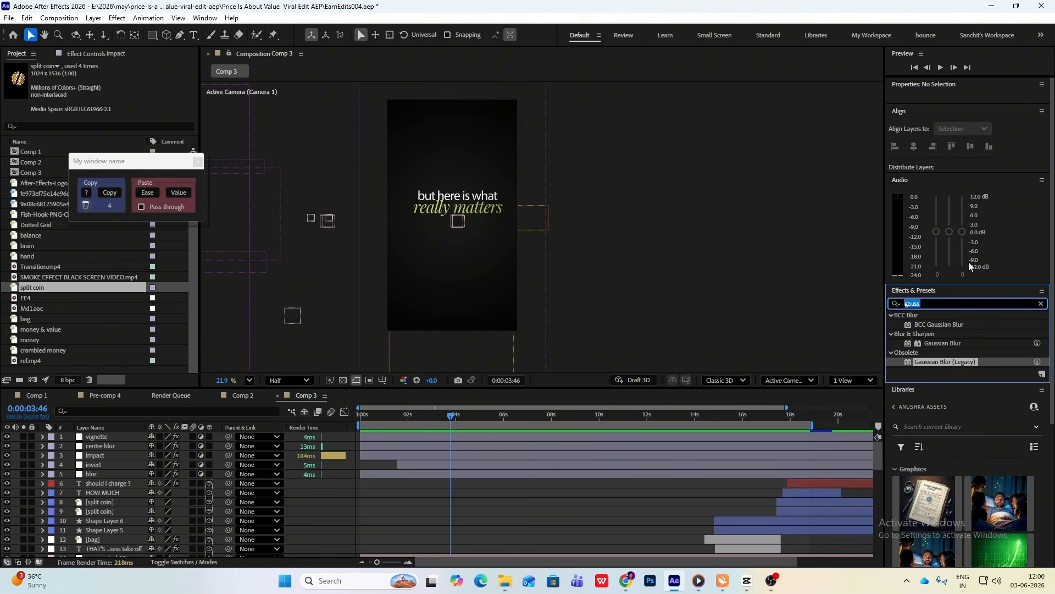
type("glow")
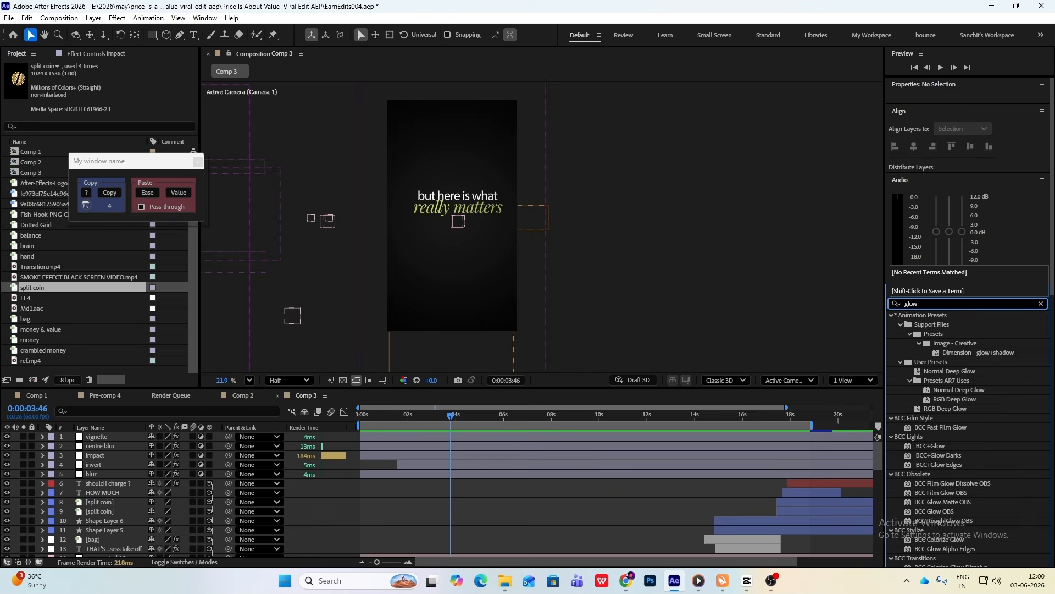
scroll(910, 422, "down", 5)
left_click_drag(928, 473, 269, 471)
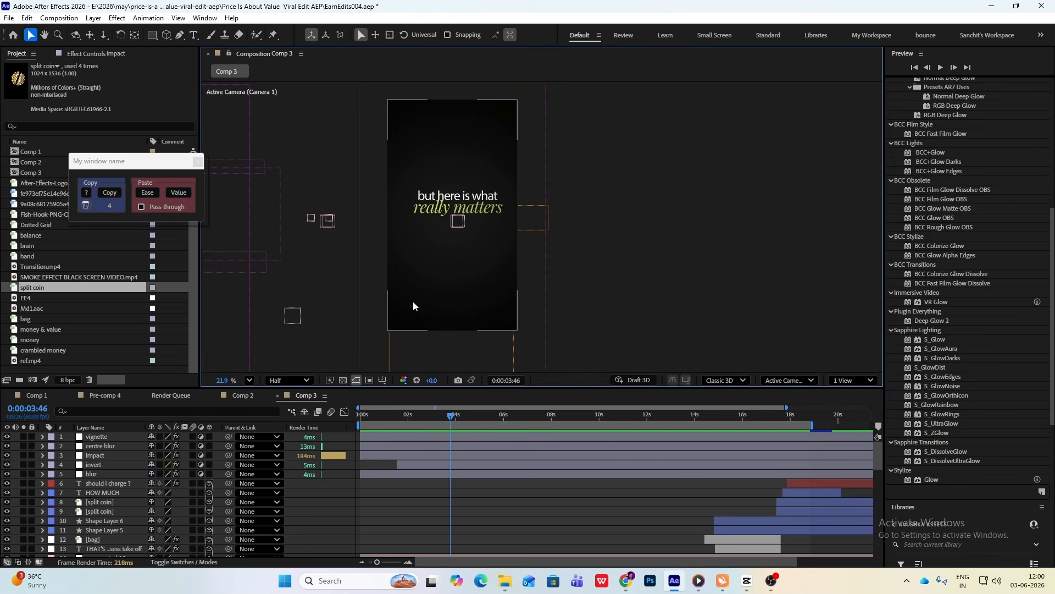
key("comma")
left_click(478, 226)
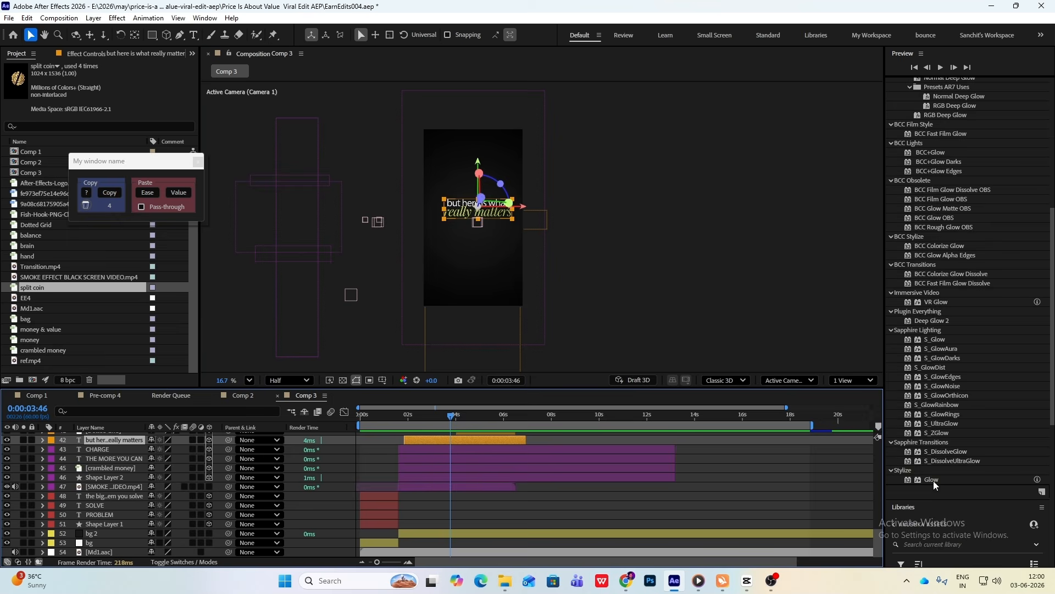
left_click_drag(934, 480, 134, 461)
key("period")
key("period")
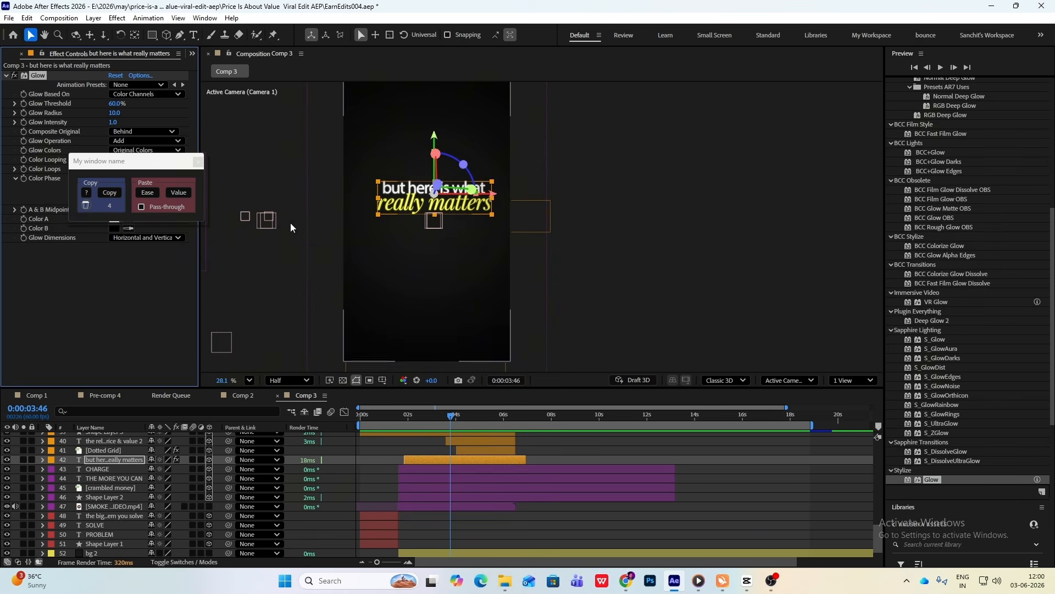
- Set the title's Glow Threshold to 82% and Glow Radius to 190, and view the result with the layer deselected
left_click_drag(136, 163, 81, 282)
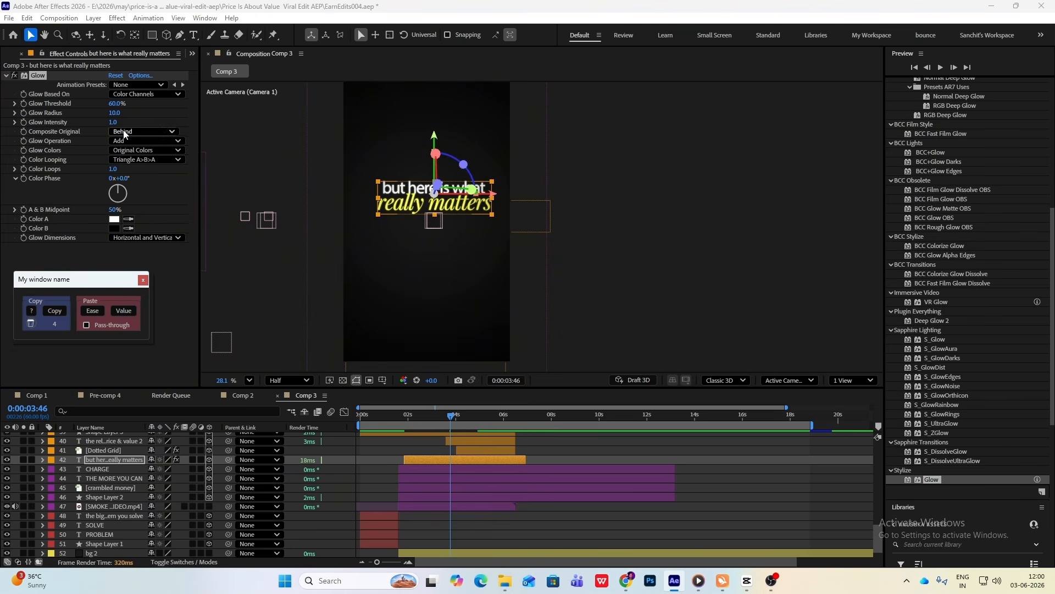
left_click_drag(115, 107, 220, 122)
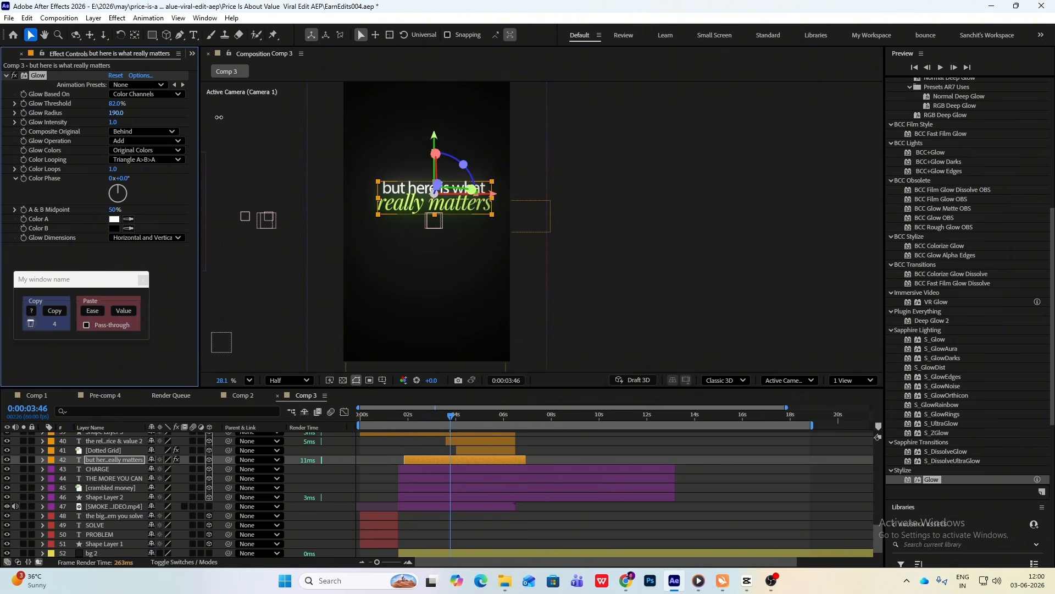
left_click(622, 176)
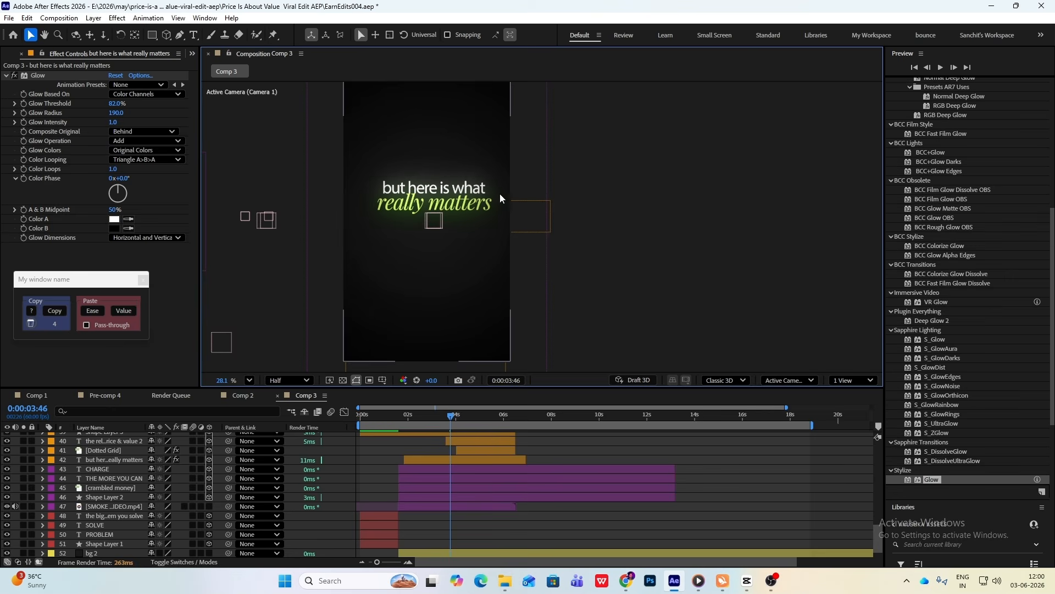
scroll(485, 208, "down", 2)
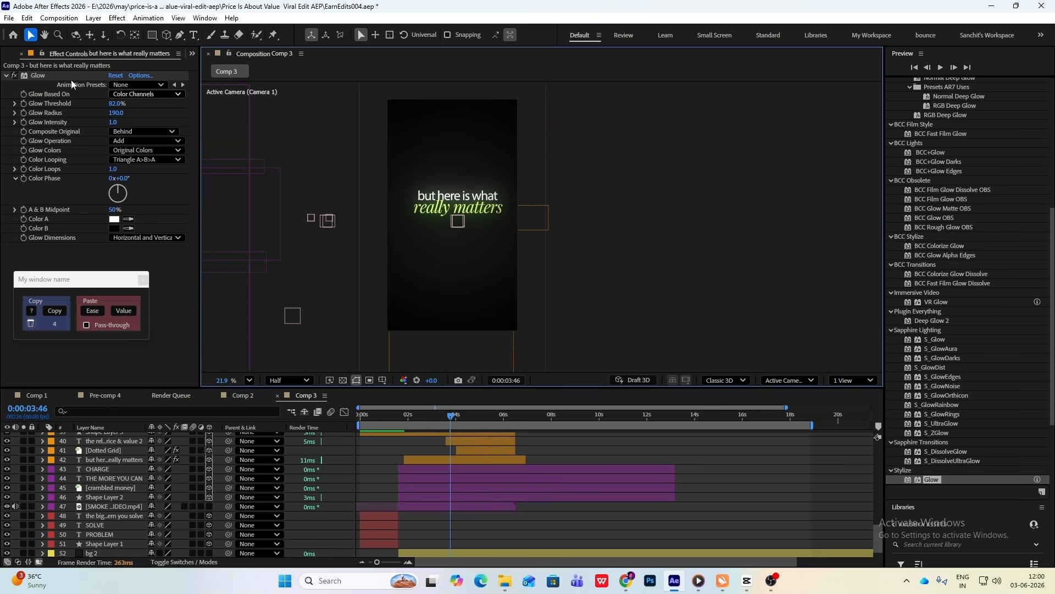
- Copy the title's Glow effect, and after checking the price & value scene in the CapCut reference, go to 0:00:05:11 in After Effects
left_click(36, 77)
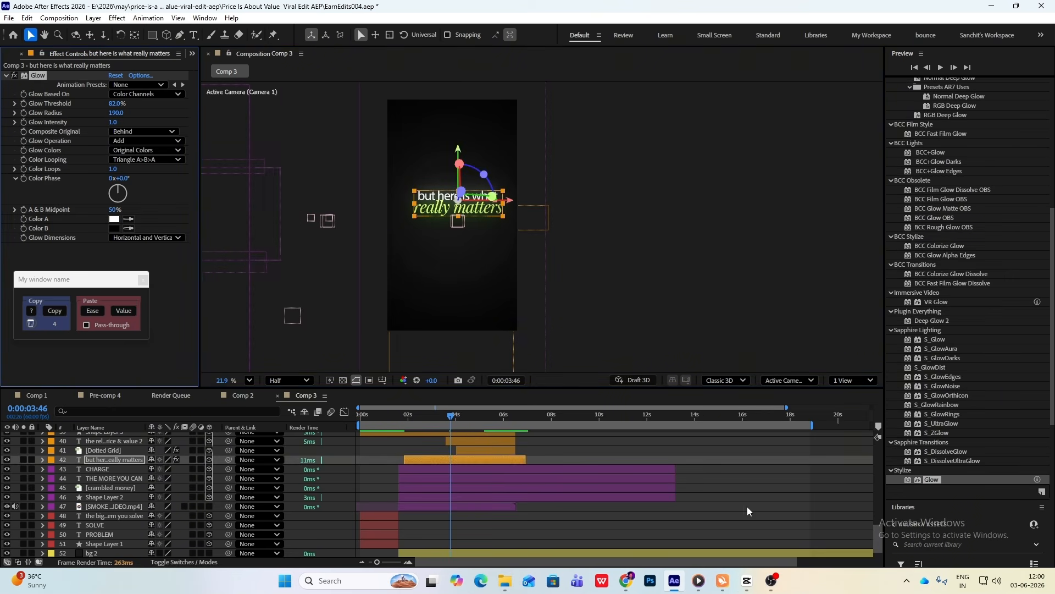
left_click(747, 580)
left_click_drag(154, 416, 160, 416)
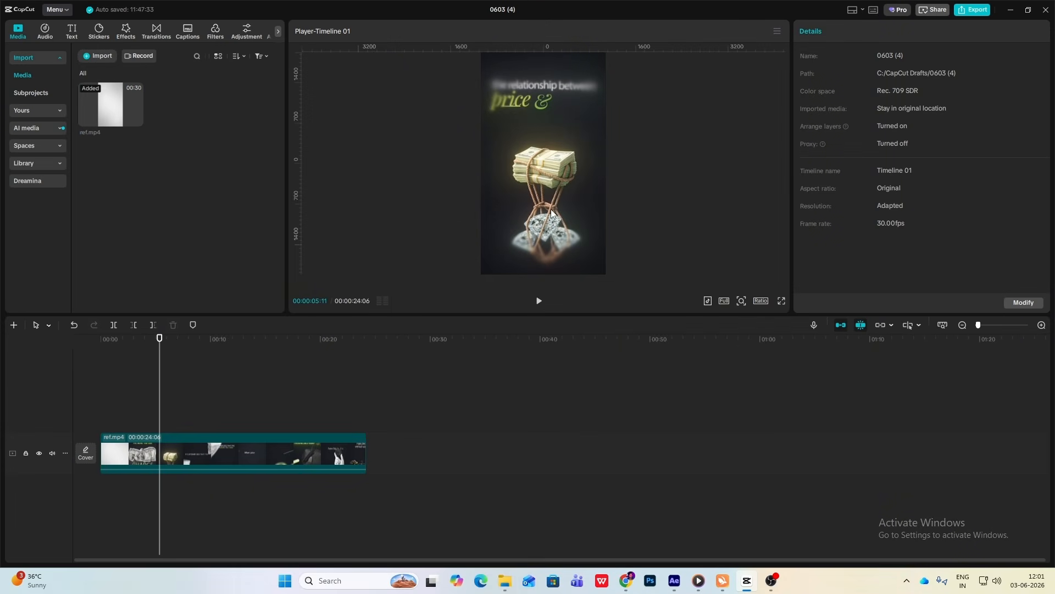
left_click(746, 581)
left_click_drag(453, 417, 486, 428)
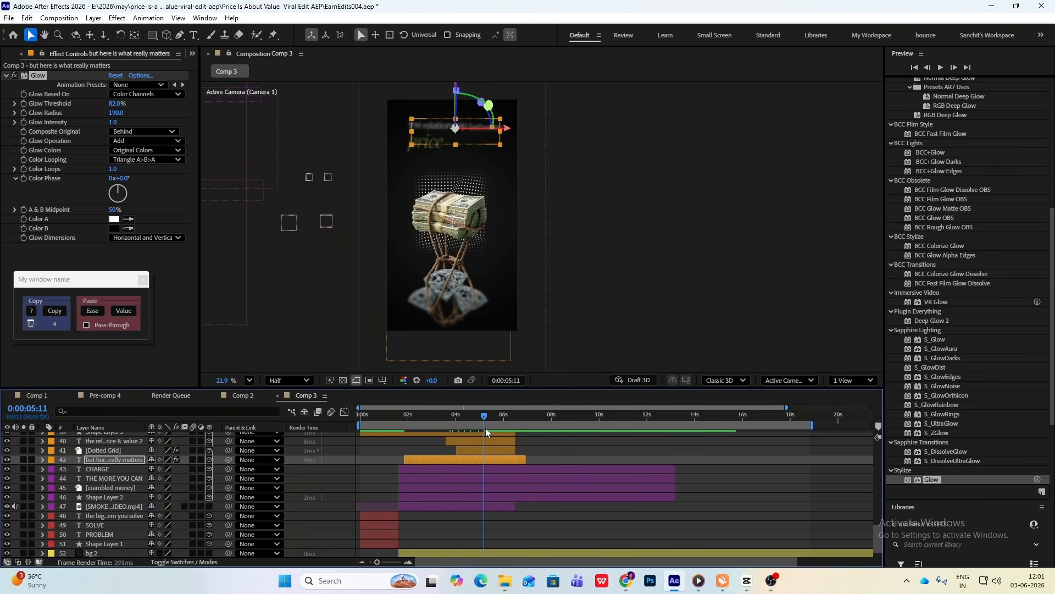
- Paste the Glow onto the money & value layer, preview it up to 0:00:05:46, and collapse its Puppet and Glow settings
left_click(457, 355)
scroll(516, 473, "up", 3)
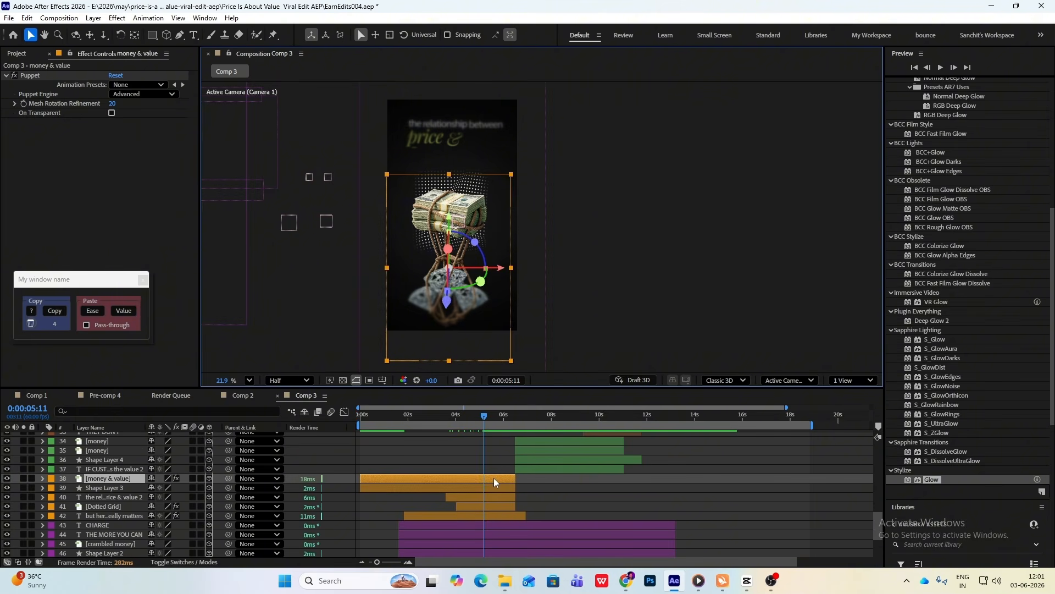
key("ctrl+v")
left_click(599, 250)
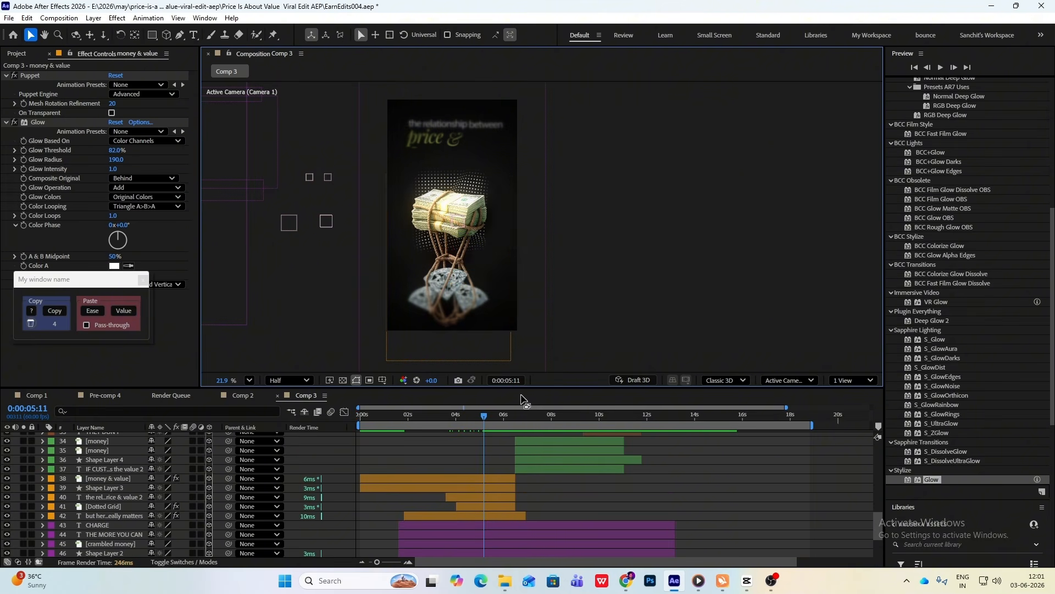
left_click_drag(486, 415, 499, 417)
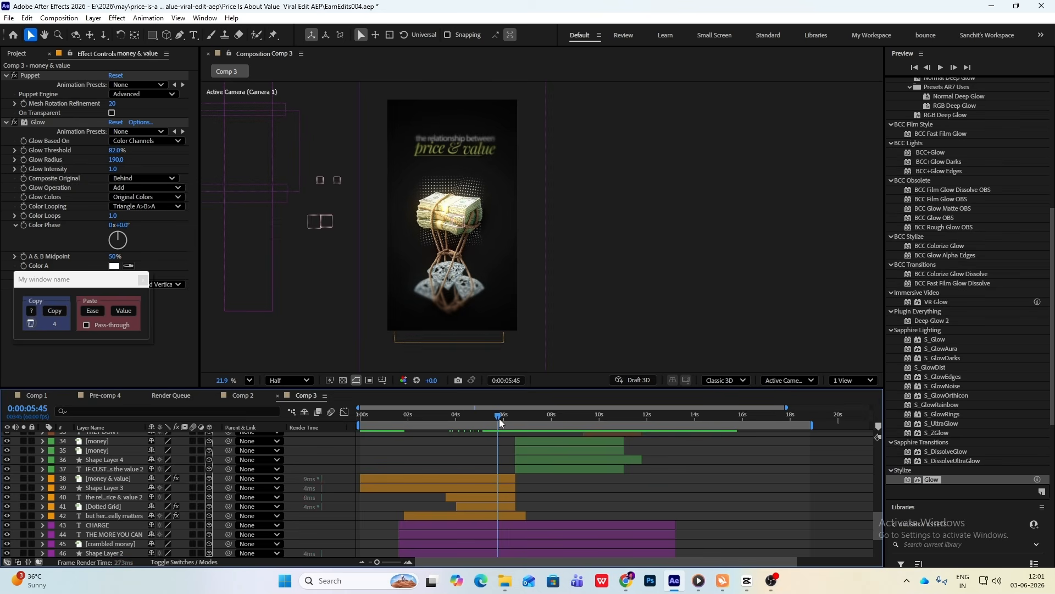
left_click(7, 77)
left_click(5, 84)
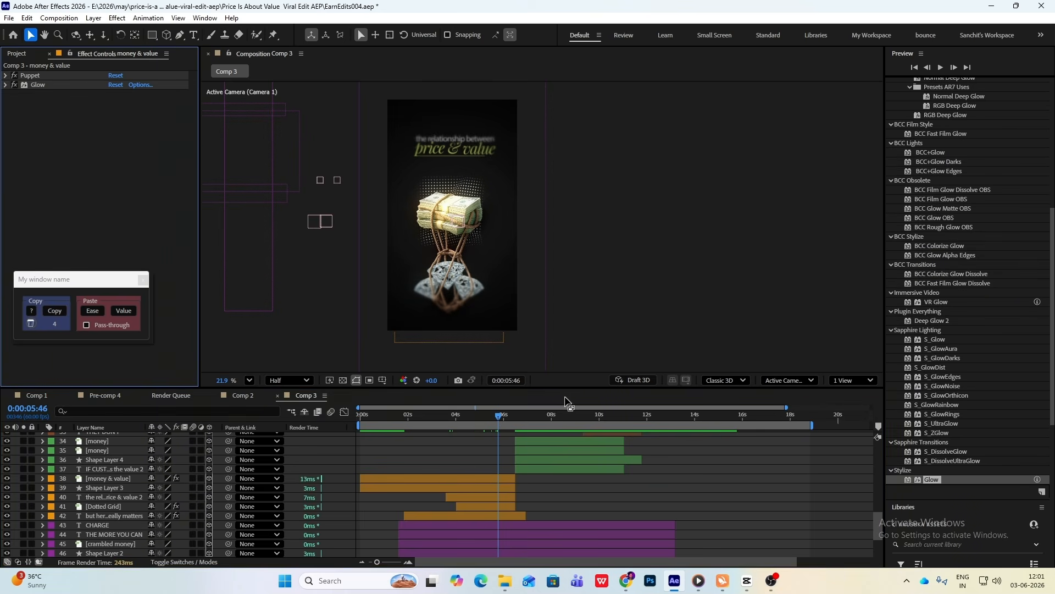
scroll(541, 225, "up", 3)
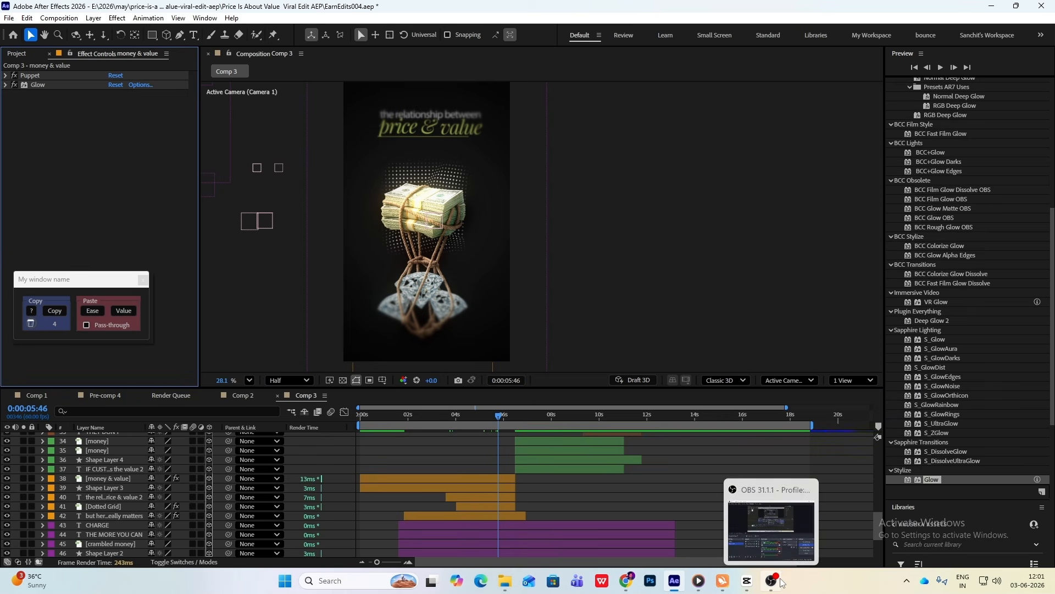
- Check the "THAT'S WHEN businesses take off" scene in the CapCut reference, and go to 0:00:16:09 in After Effects
left_click(745, 581)
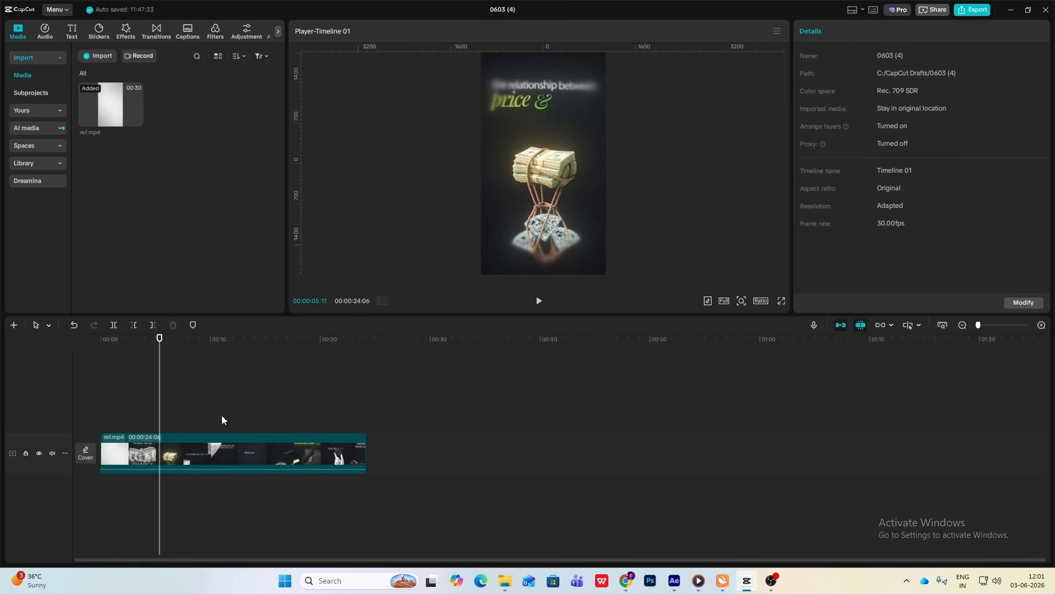
left_click_drag(160, 407, 283, 457)
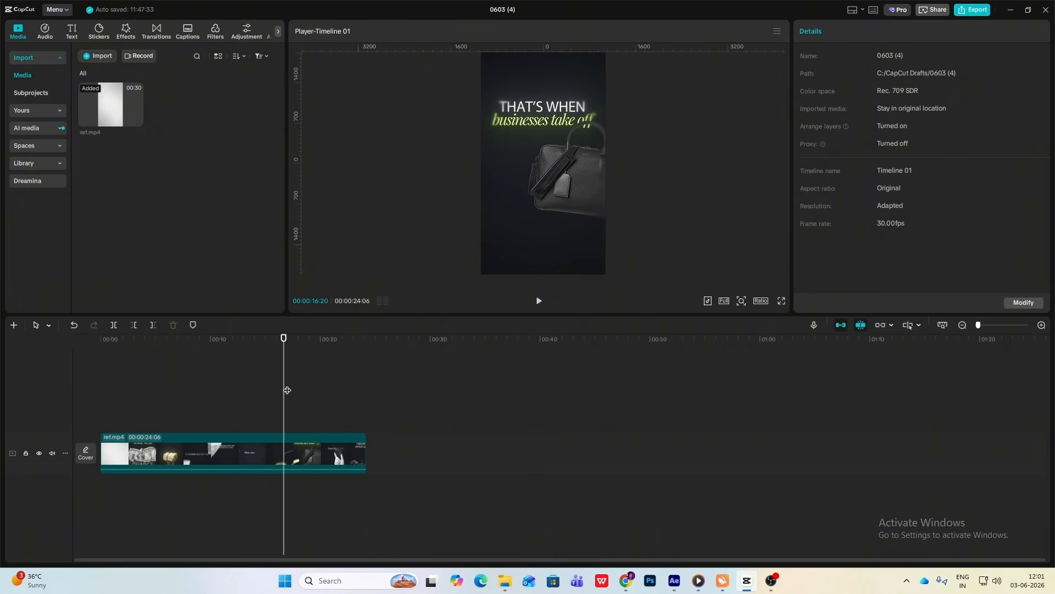
left_click_drag(287, 390, 309, 389)
left_click(748, 582)
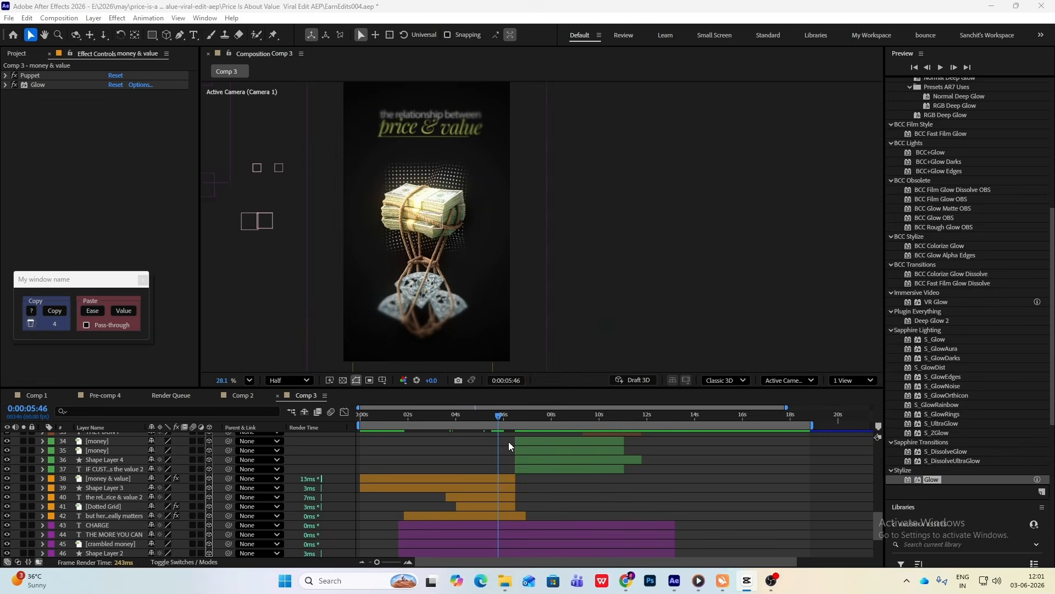
left_click_drag(504, 421, 746, 498)
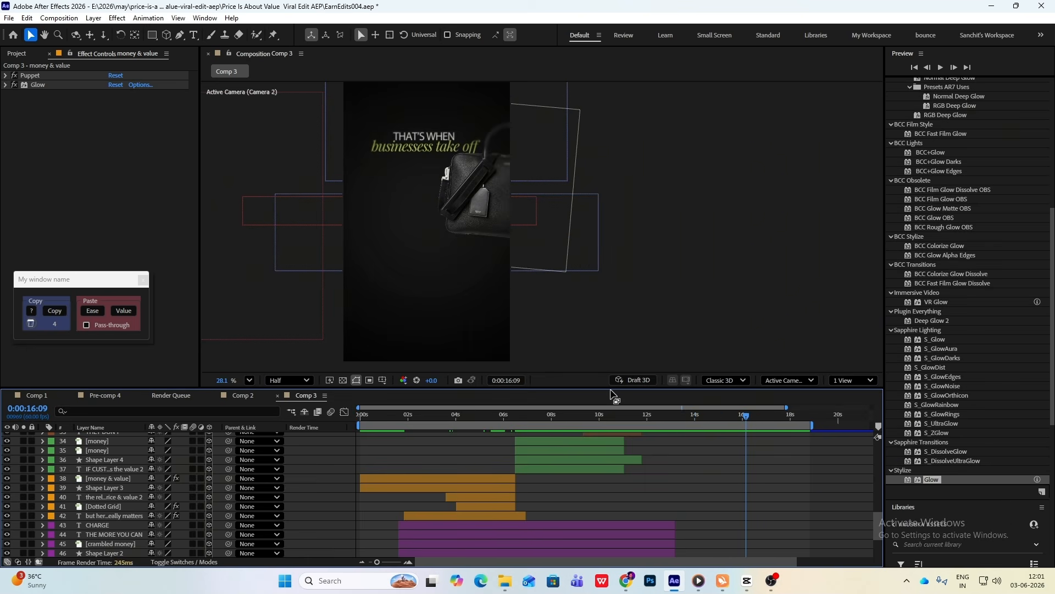
- Paste the Glow effect onto the THAT'S WHEN businesses take off text layer
scroll(770, 453, "up", 6)
left_click(756, 461)
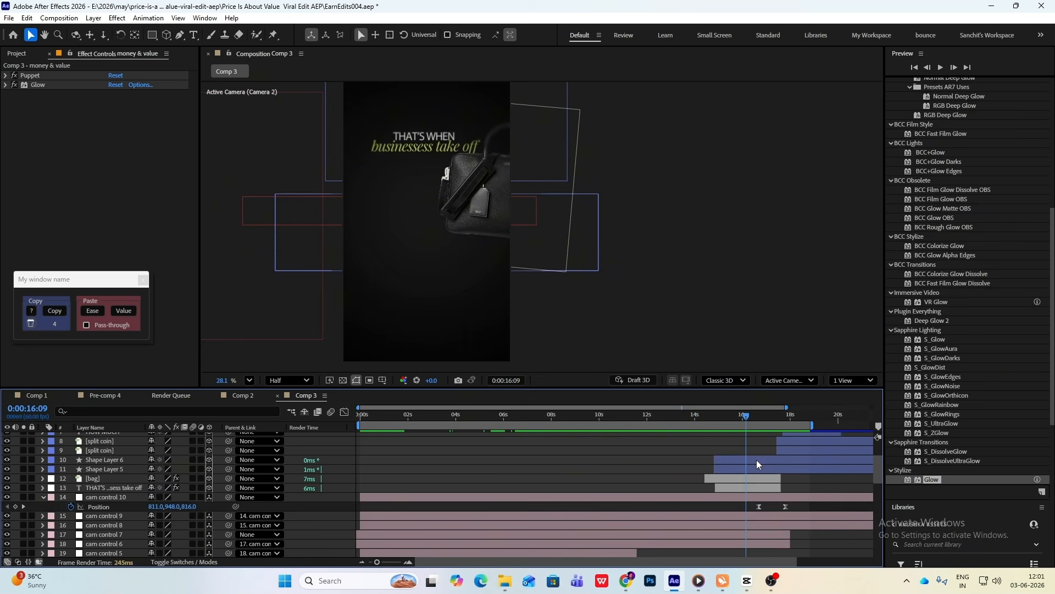
left_click(120, 489)
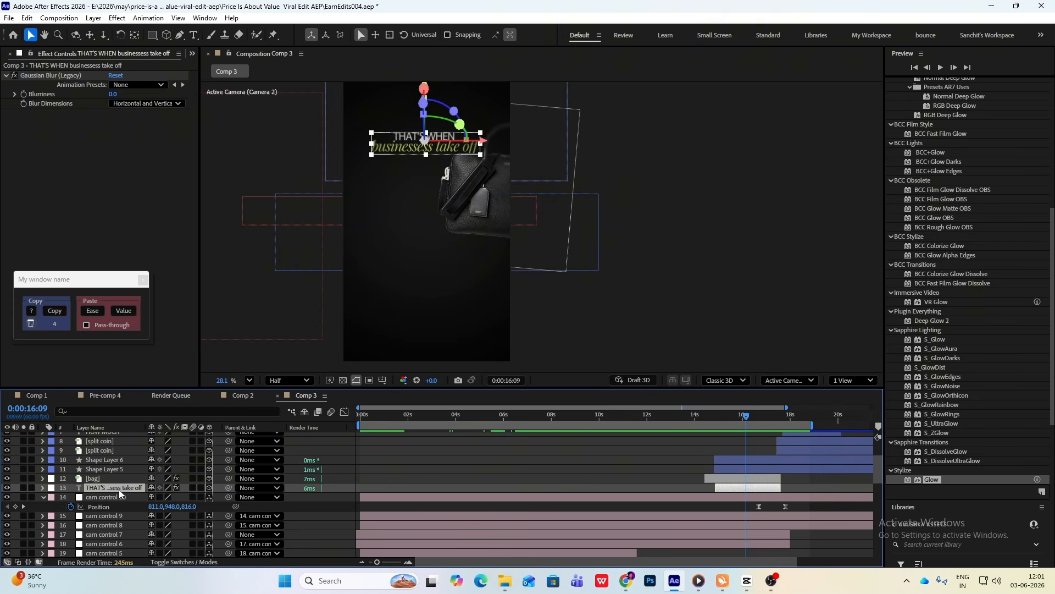
key("ctrl+v")
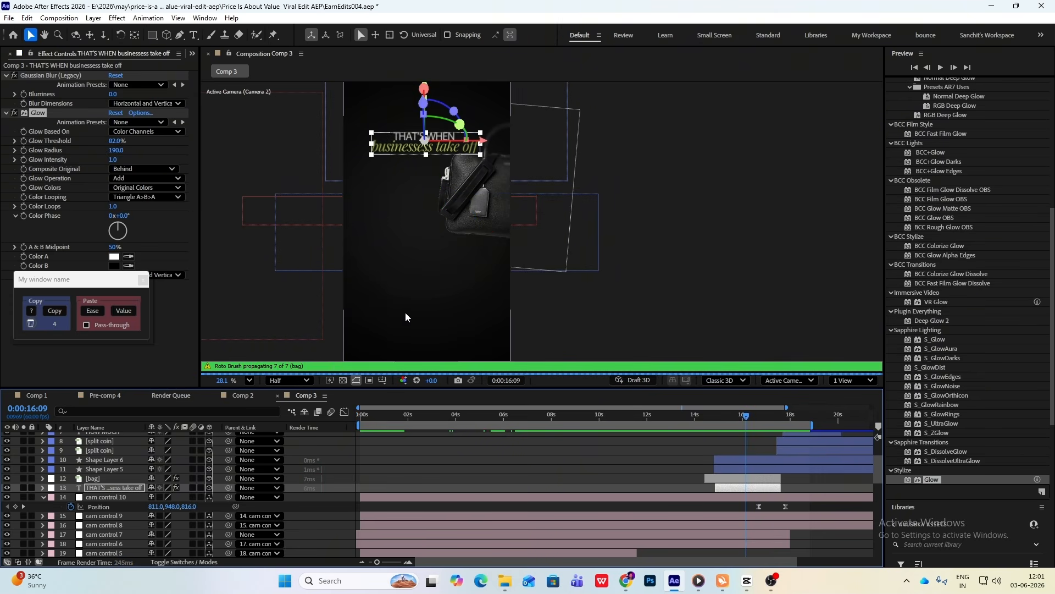
- Go to the HOW MUCH scene at 0:00:18:12 and paste the Glow effect onto both split coin layers
left_click_drag(746, 421, 794, 430)
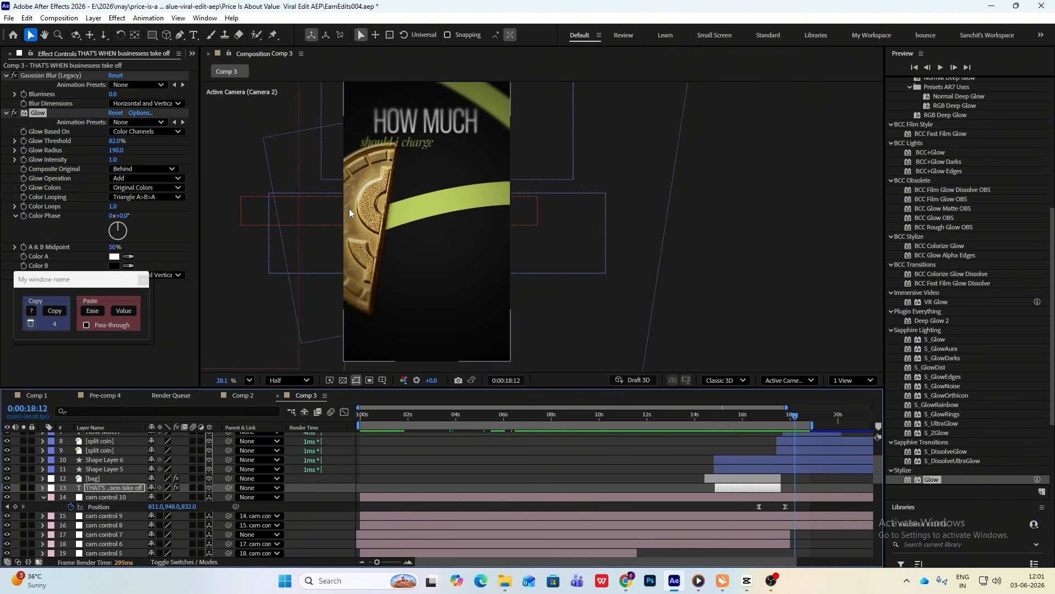
scroll(131, 473, "up", 4)
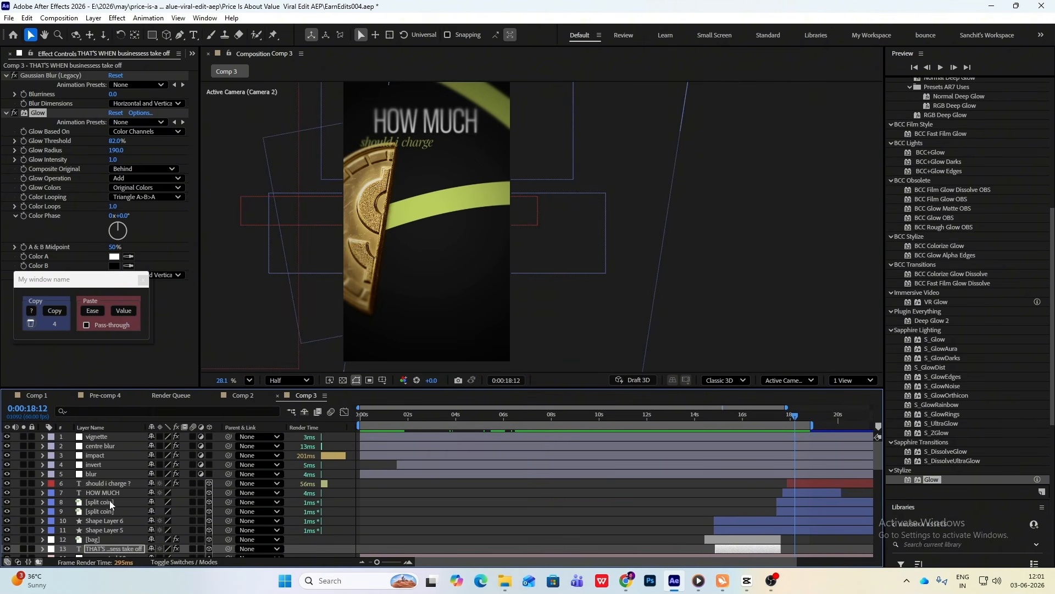
left_click(107, 502)
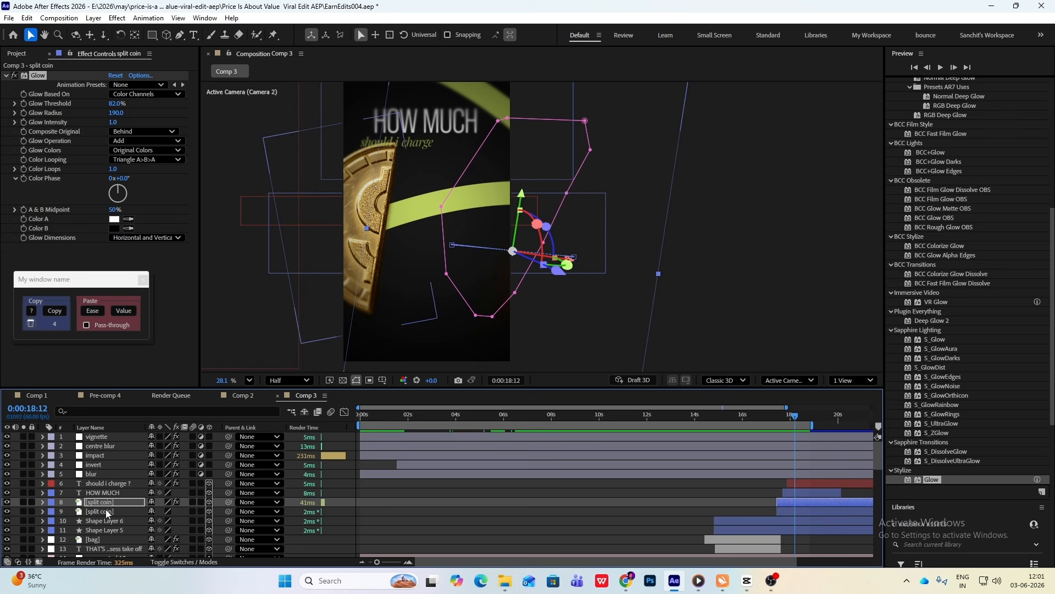
left_click(105, 510)
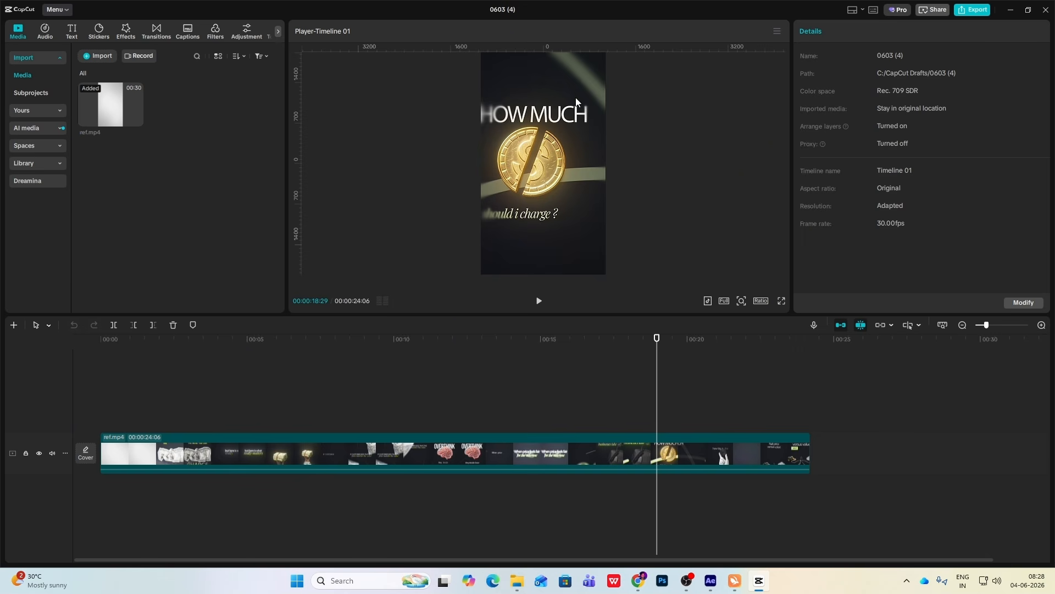
- Return from the CapCut reference to After Effects, duplicate the cam control 10 null, and parent the original to the copy
mouse_move(706, 590)
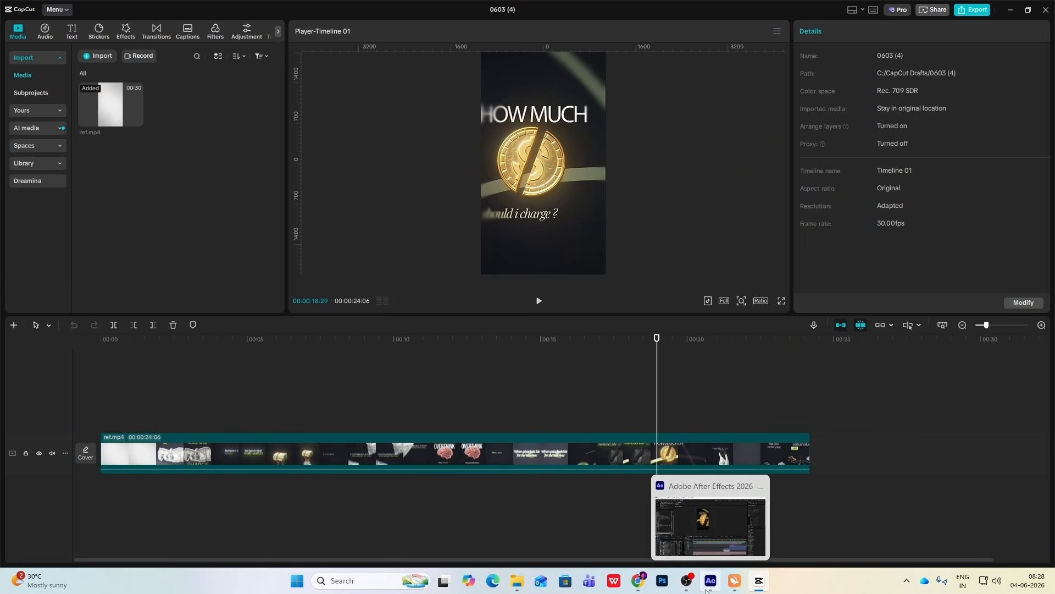
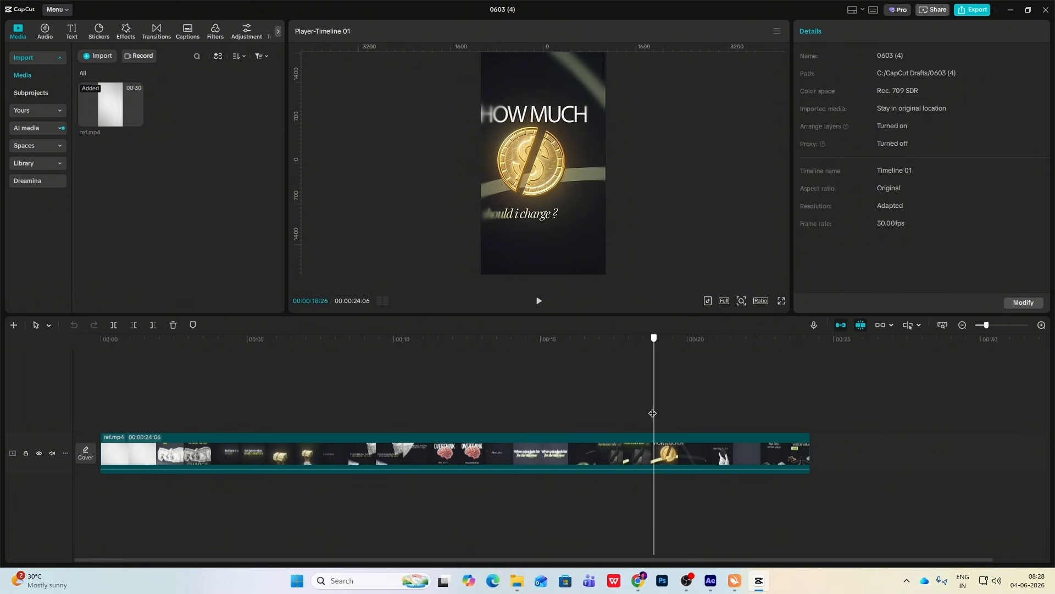
key("alt+Tab")
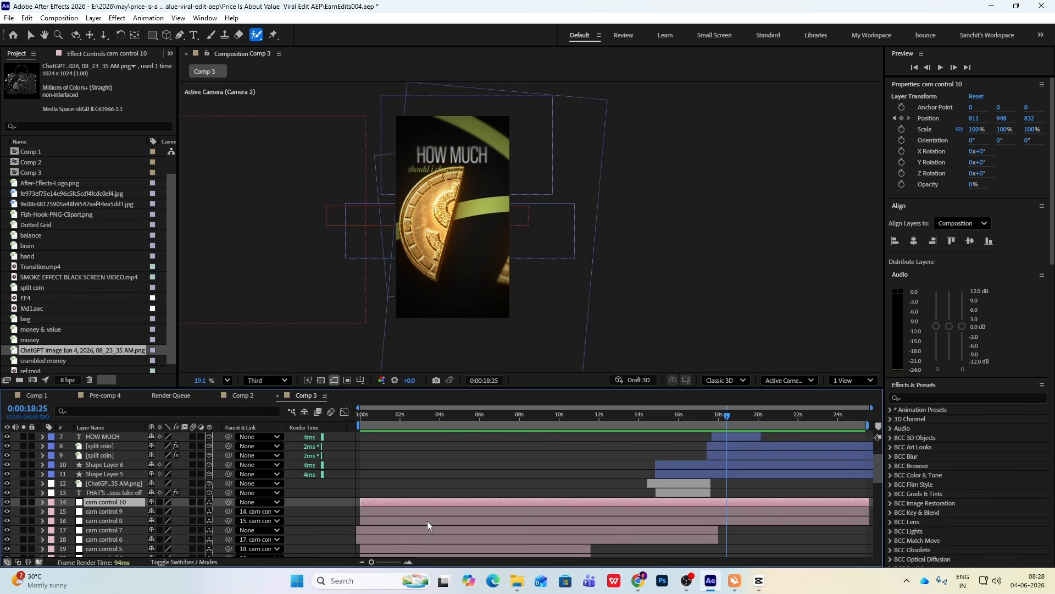
key("ctrl+d")
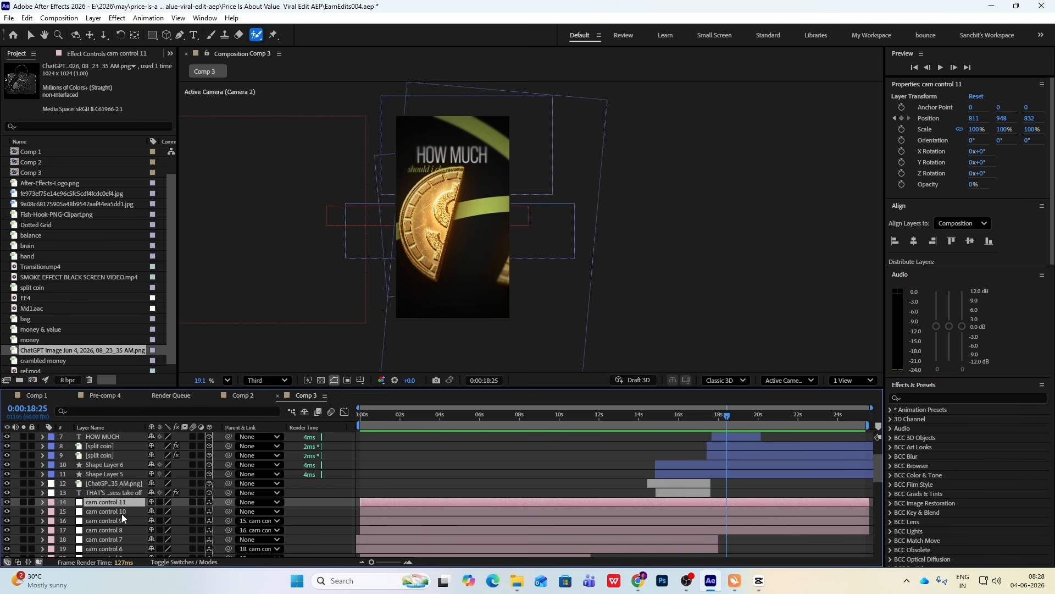
left_click(603, 510)
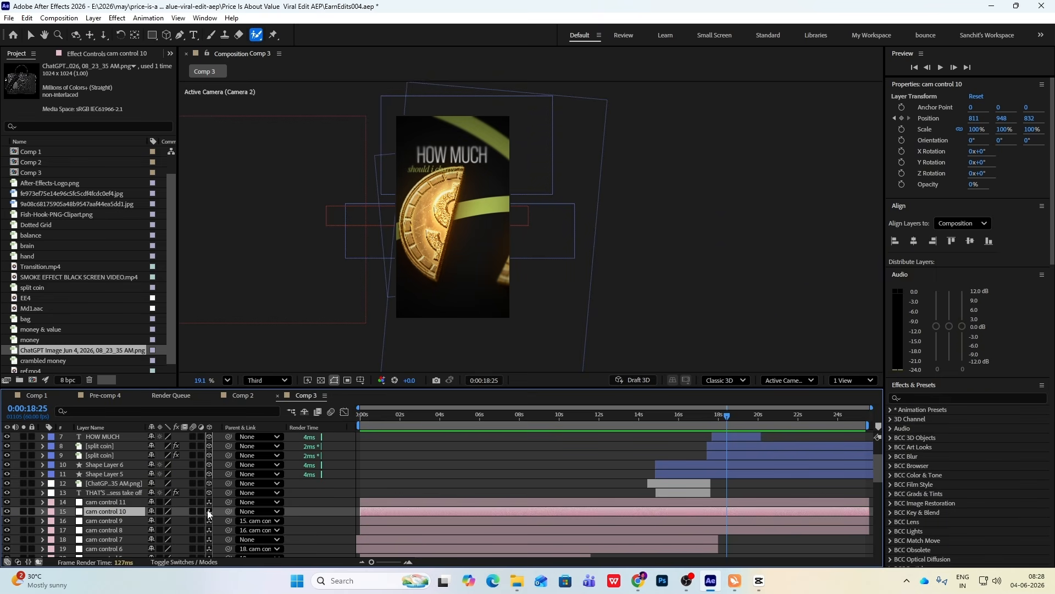
left_click_drag(227, 512, 128, 503)
- Replace cam control 11's copied position keyframes with a move along X from about 0:00:19:20 to 0:00:21:09
left_click(130, 502)
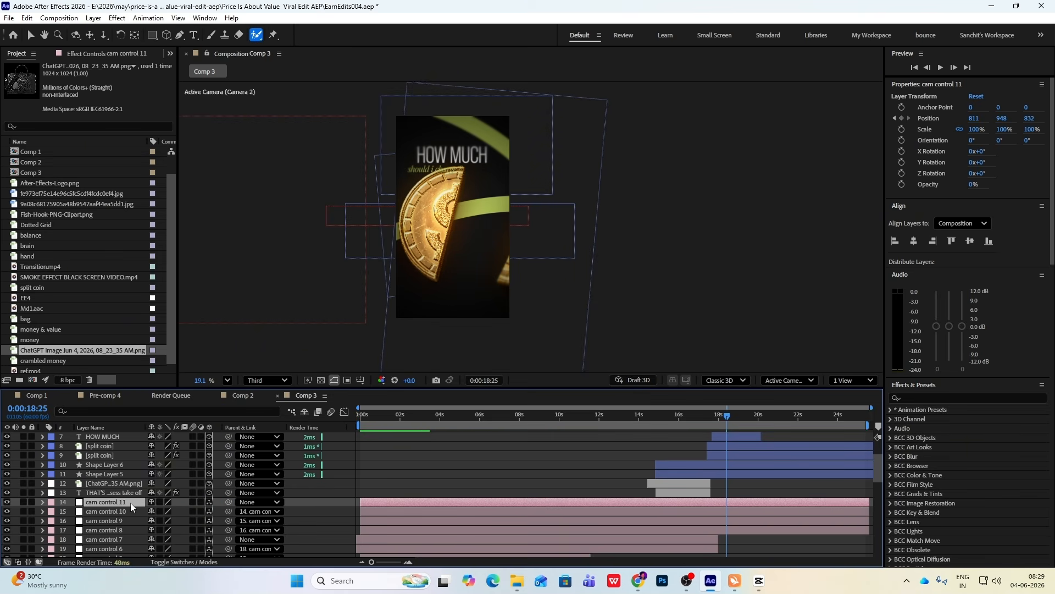
key("p")
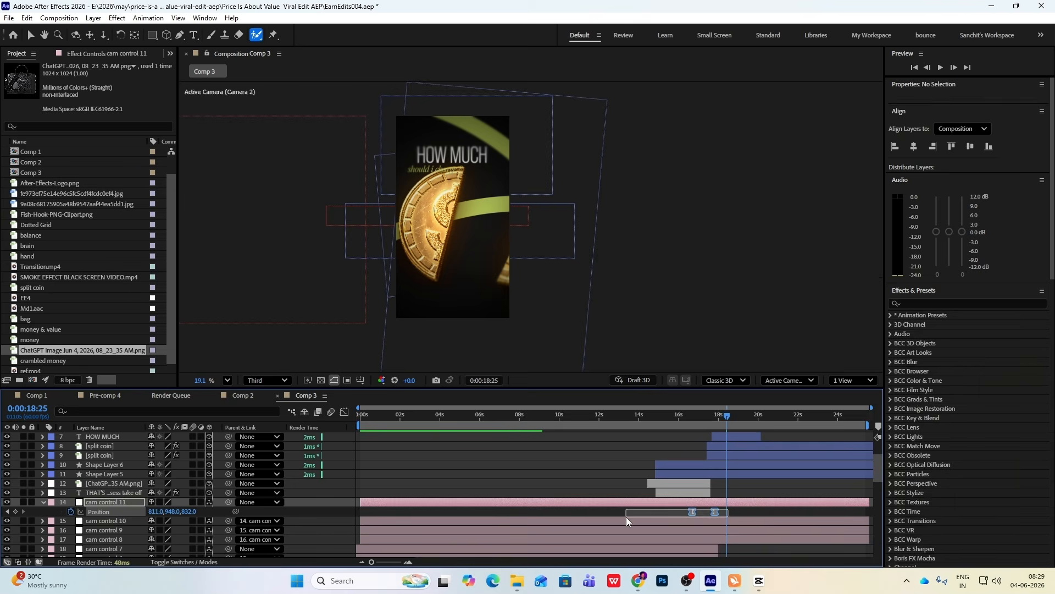
left_click_drag(709, 417, 781, 432)
left_click(70, 511)
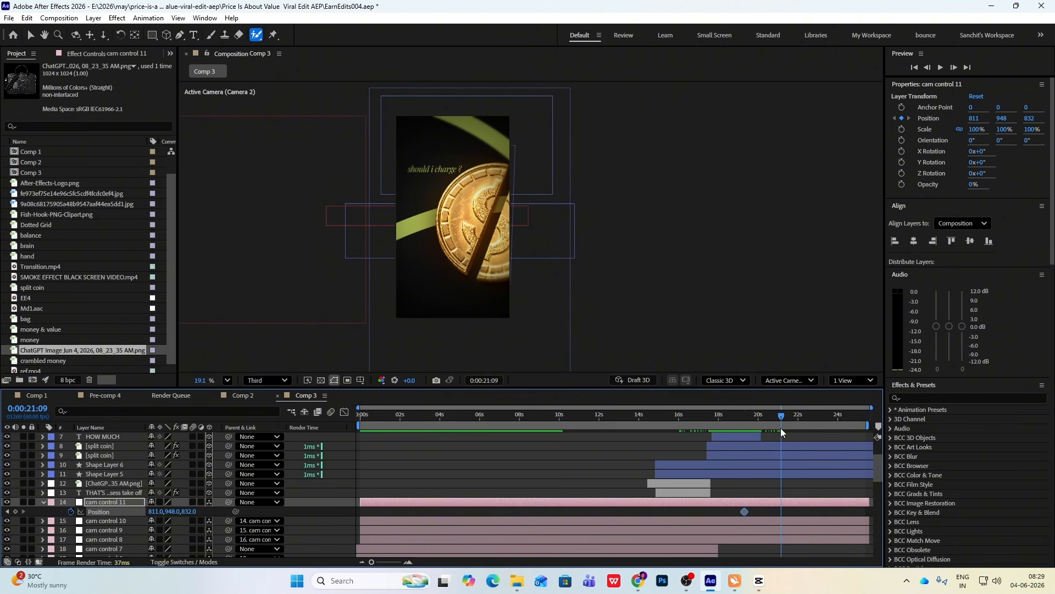
left_click_drag(153, 512, 339, 521)
left_click_drag(409, 526, 464, 537)
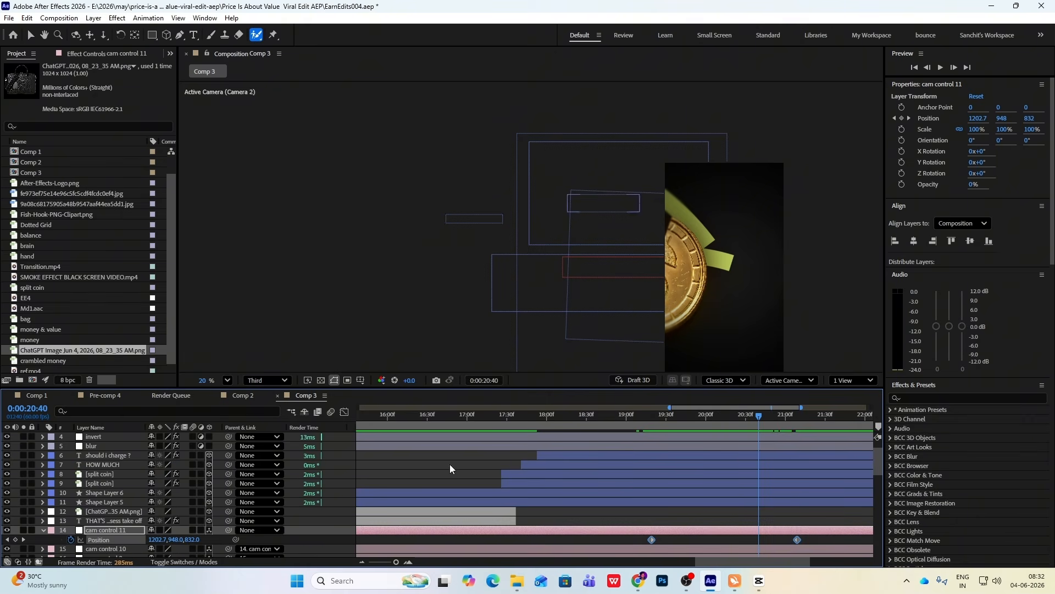
- Apply Easy Ease to cam control 11's position keyframes and shape the speed curve to start fast and slow down gradually
scroll(739, 454, "down", 2)
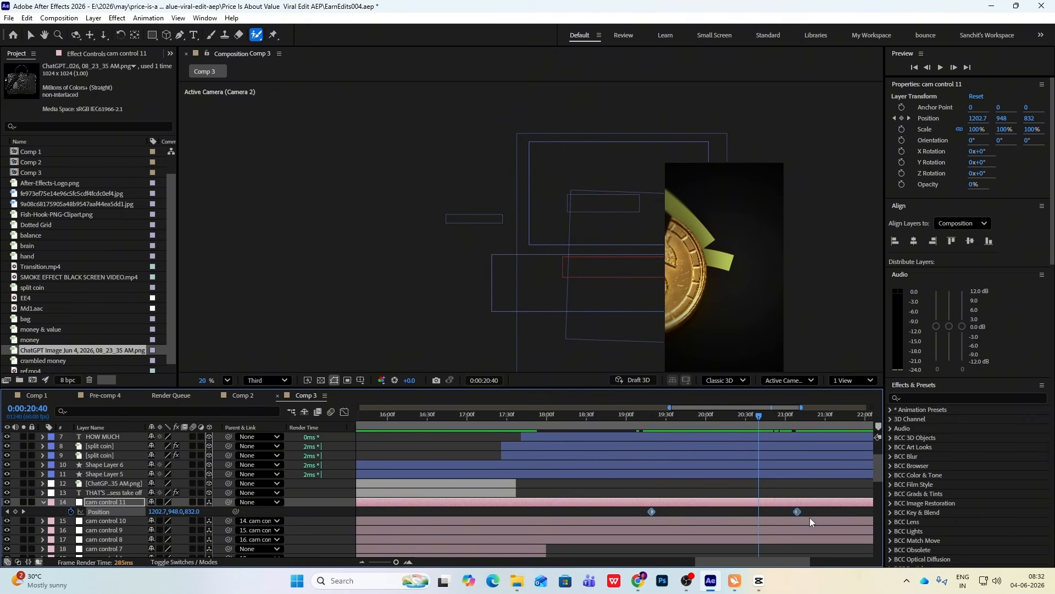
key("F9")
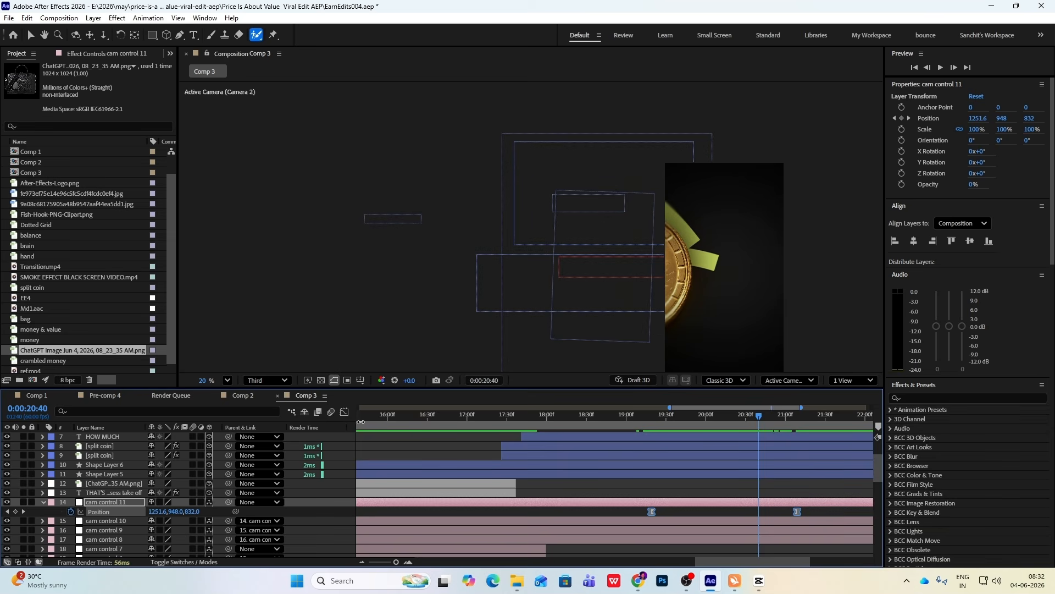
left_click(344, 413)
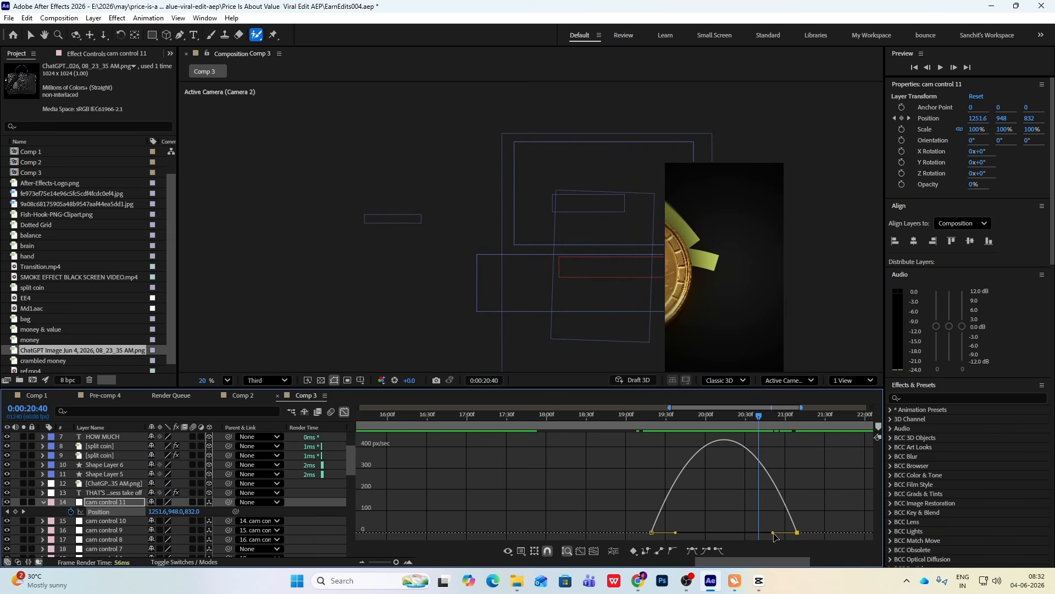
left_click_drag(773, 534, 706, 448)
- Check how the HOW MUCH coin scene moves in the CapCut reference, and return to After Effects
left_click(759, 580)
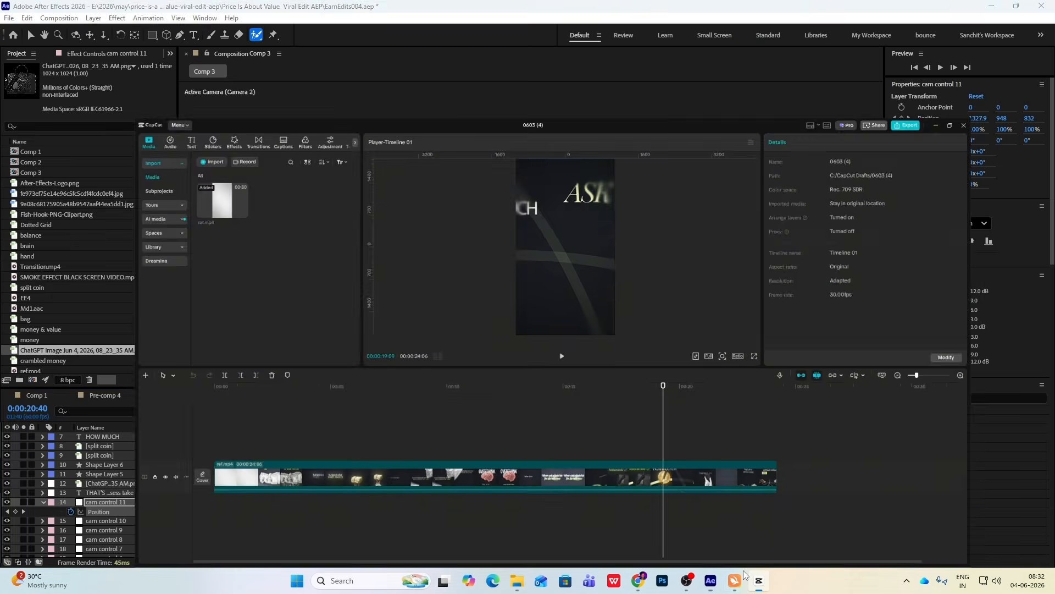
left_click(643, 339)
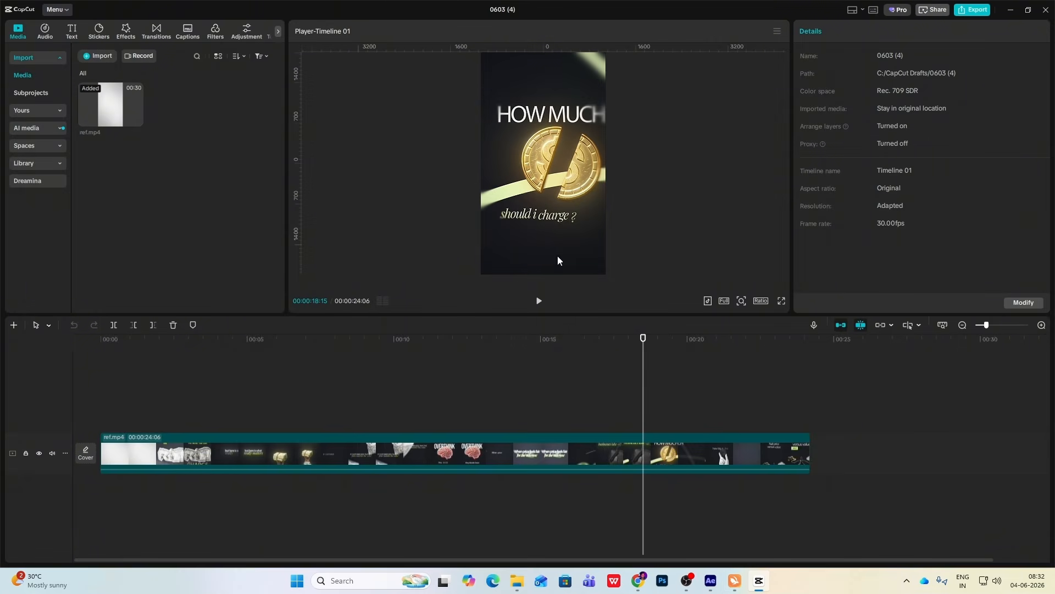
key("space")
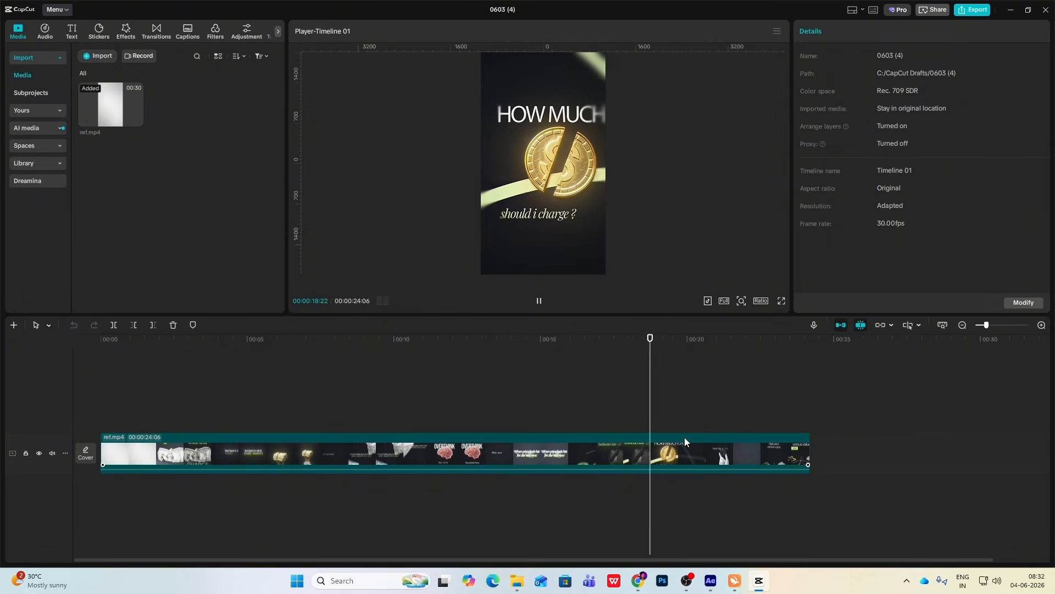
left_click(763, 583)
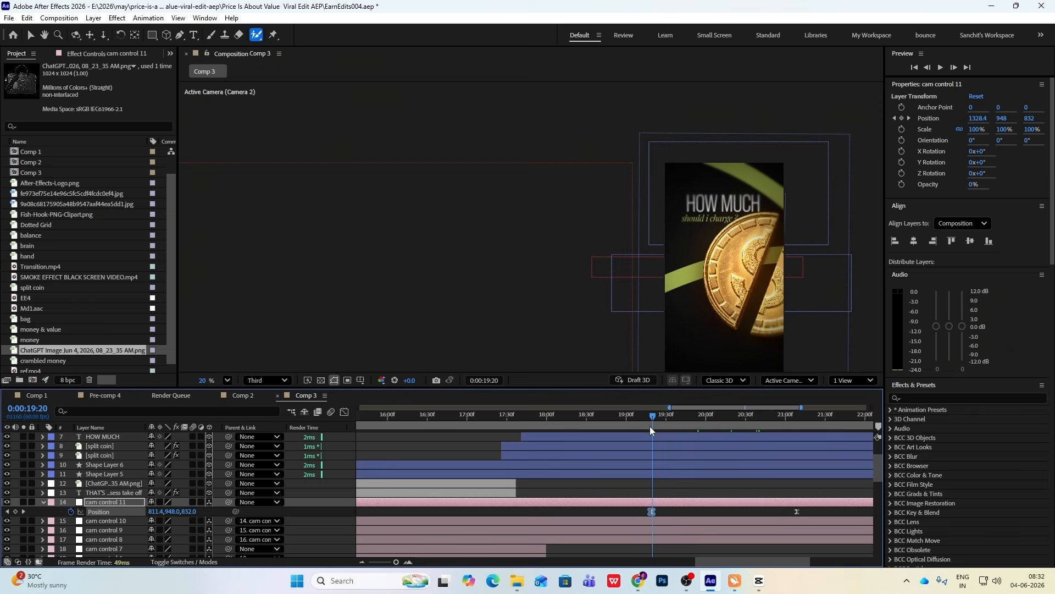
- Preview the camera move past the HOW MUCH scene in Comp 3 from 0:00:19:20
key("space")
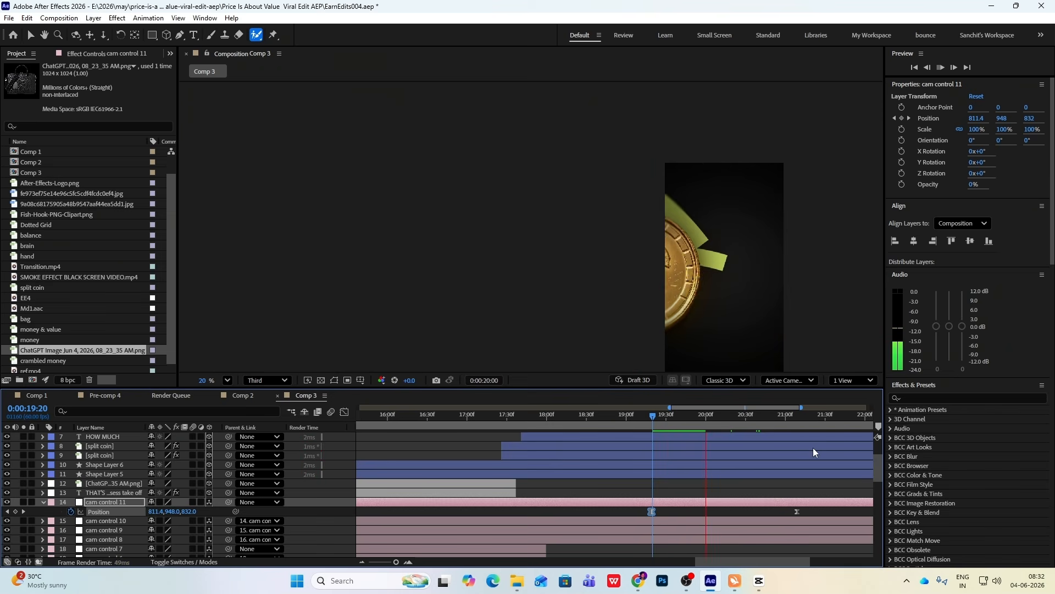
key("space")
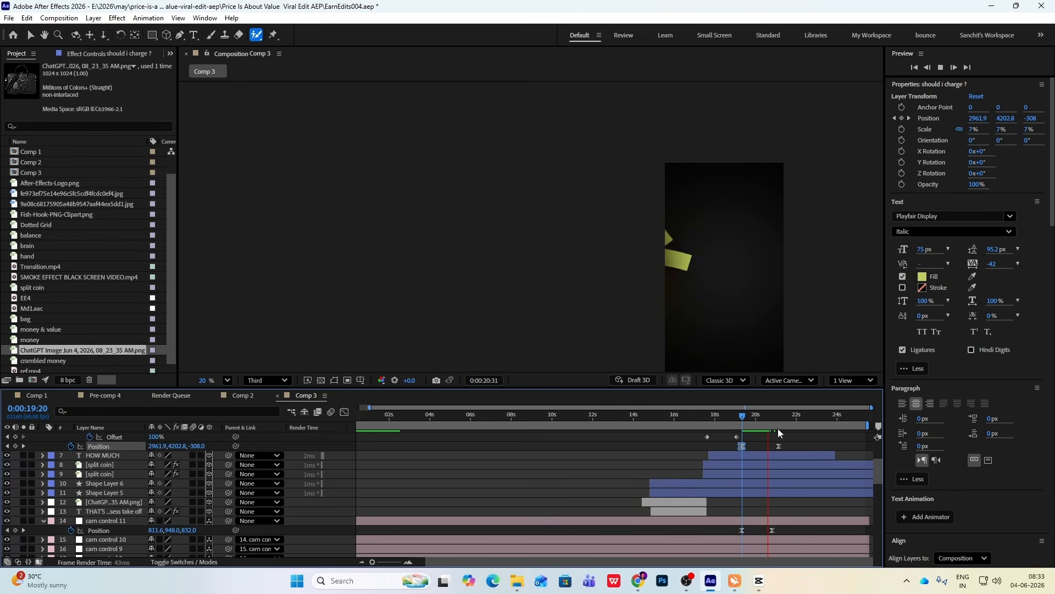
key("space")
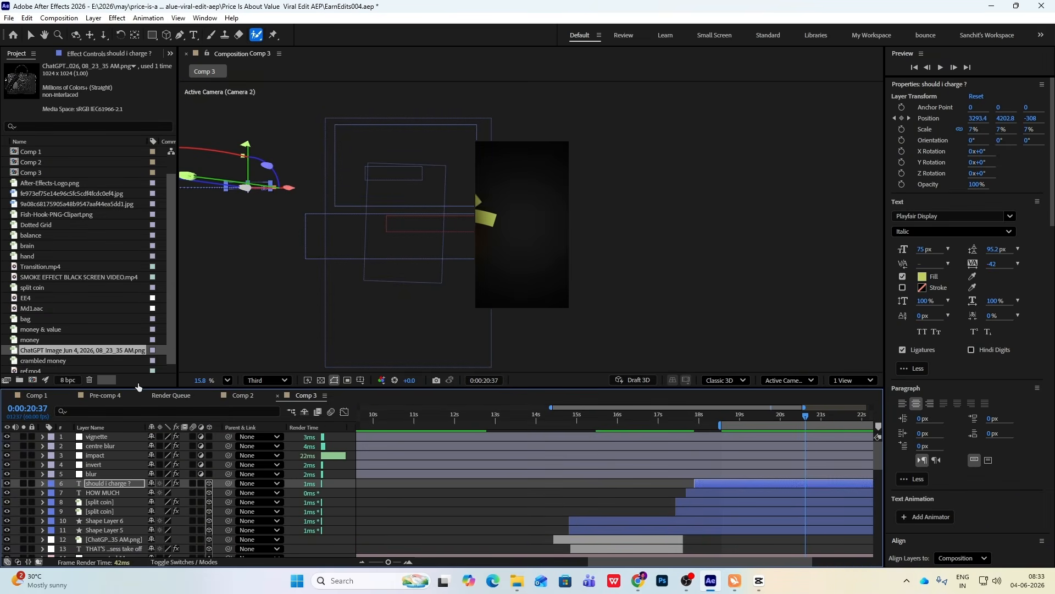
- Extend Shape Layer 5's stroke with the Pen tool to a vertex below the frame, and adjust its handles into a smooth curve
left_click(105, 530)
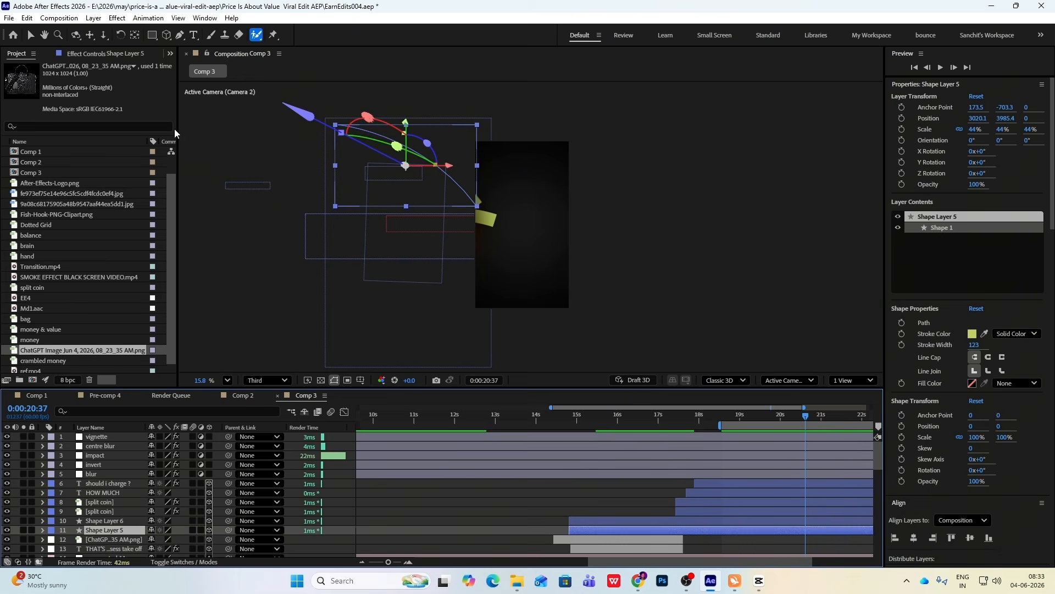
left_click(179, 35)
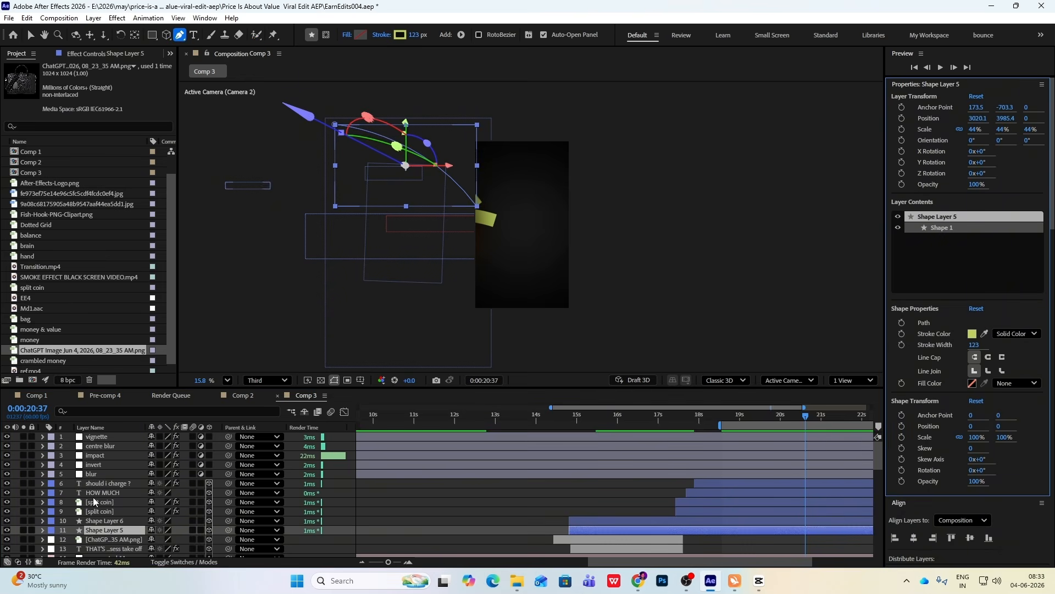
left_click(478, 206)
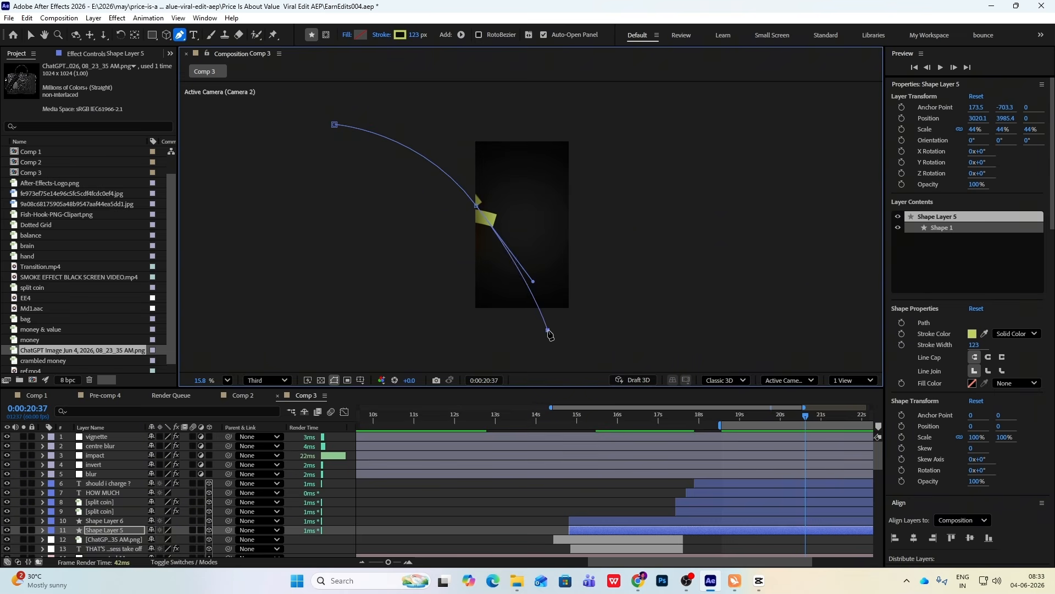
left_click_drag(549, 331, 563, 355)
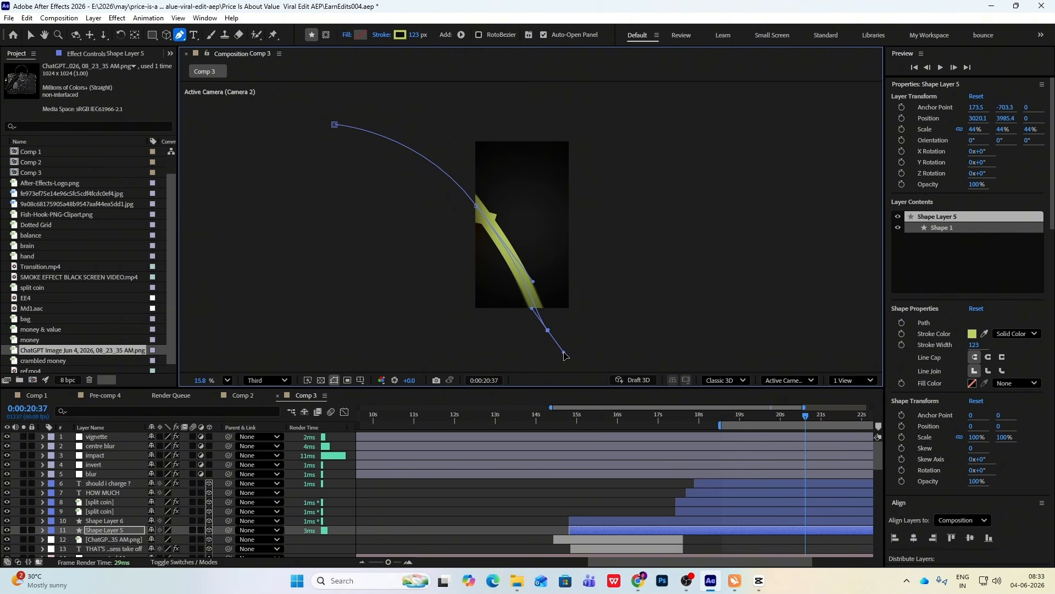
key("ctrl+z")
key("space")
mouse_move(606, 294)
left_mouse_down()
mouse_move(580, 197)
mouse_move(617, 238)
left_mouse_up()
mouse_move(596, 303)
left_mouse_down()
mouse_move(609, 380)
mouse_move(642, 417)
left_mouse_up()
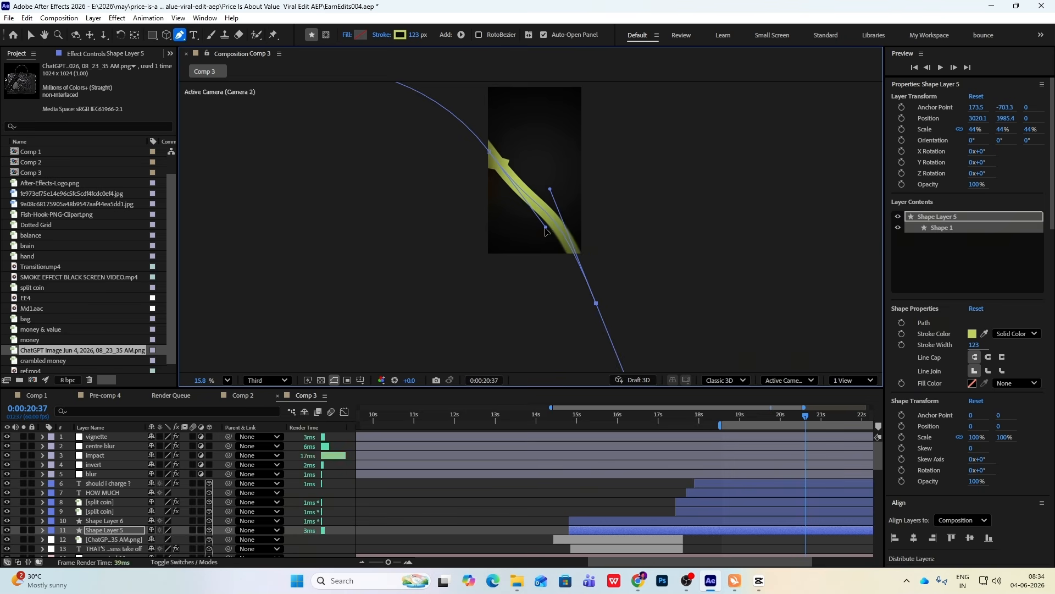
left_click_drag(546, 227, 526, 181)
left_click_drag(550, 189, 576, 233)
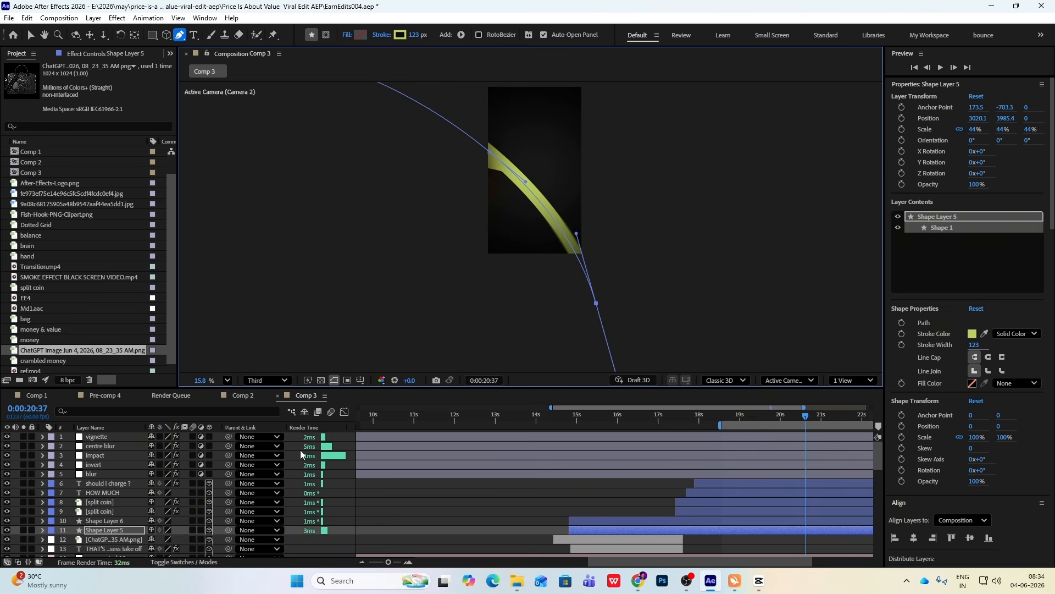
- Extend Shape Layer 6's stroke with the Pen tool across the frame to a vertex beyond its right edge, smoothing the join
left_click(124, 521)
left_click(508, 165)
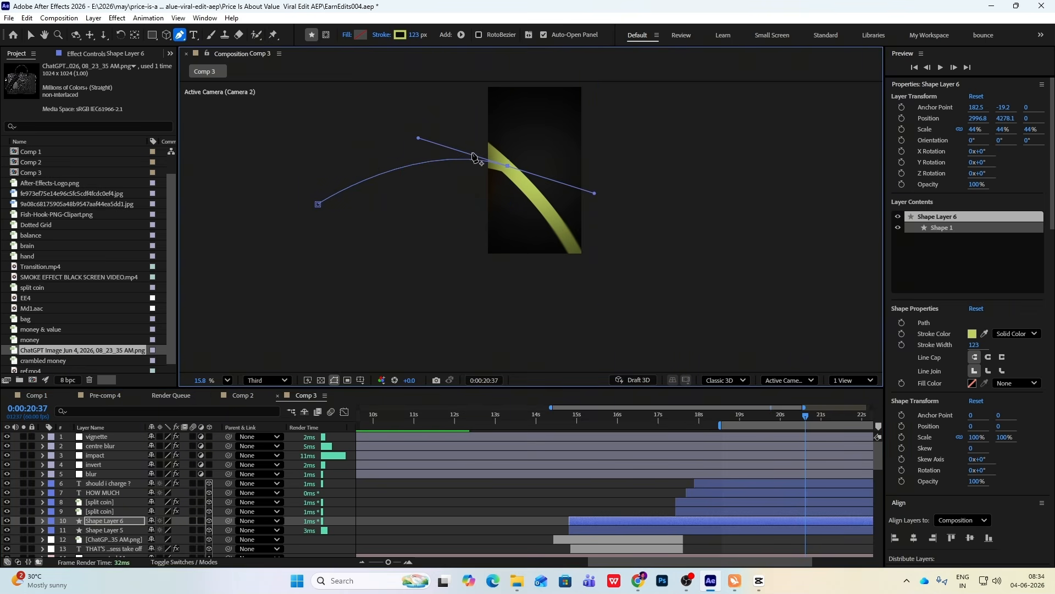
left_click_drag(418, 141, 412, 159)
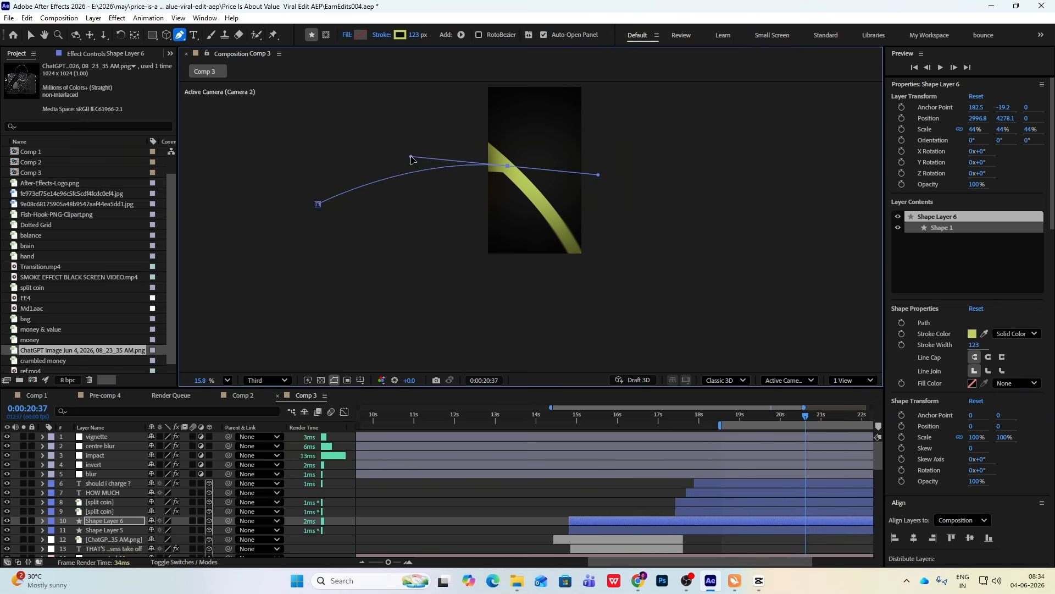
left_click(698, 168)
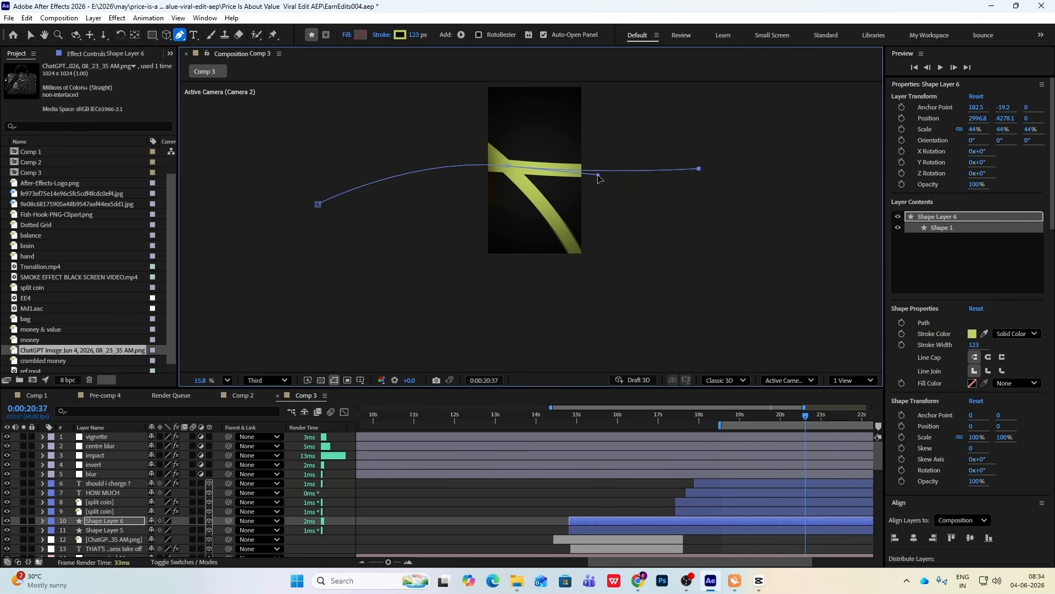
left_click_drag(598, 176, 611, 163)
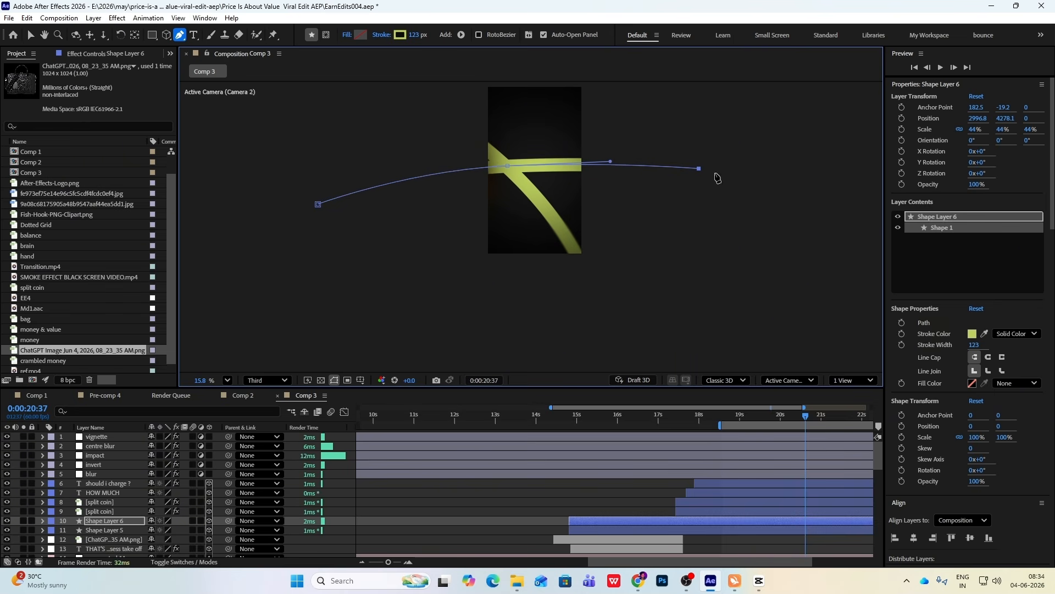
- Bend the new section of Shape Layer 6 downward by lowering its end vertex and adjusting the join vertex and handle
left_click_drag(699, 170, 701, 229)
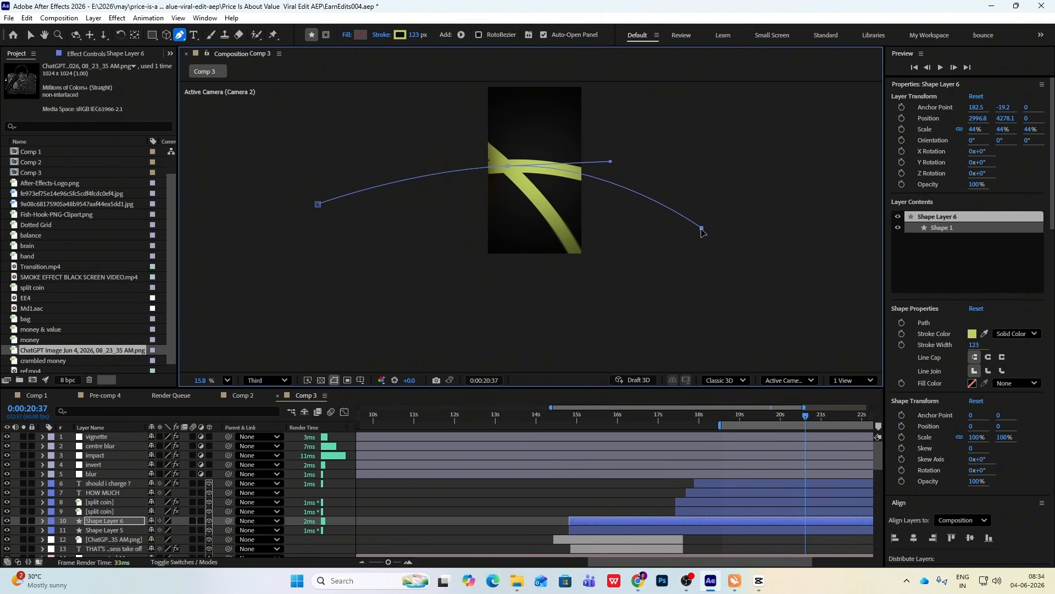
left_click_drag(613, 164, 617, 171)
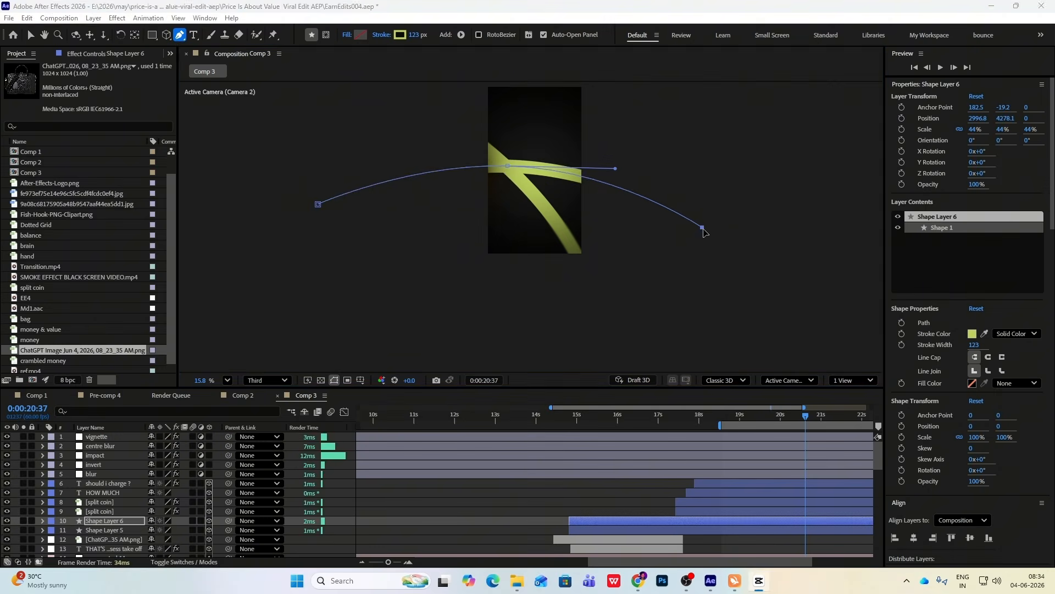
left_click_drag(703, 229, 698, 259)
left_click_drag(507, 166, 510, 177)
left_click_drag(698, 259, 691, 278)
- Check the curved bands in the CapCut reference, and add opacity keyframes to Shape Layers 5 and 6 at 0:00:19:25
left_click(756, 581)
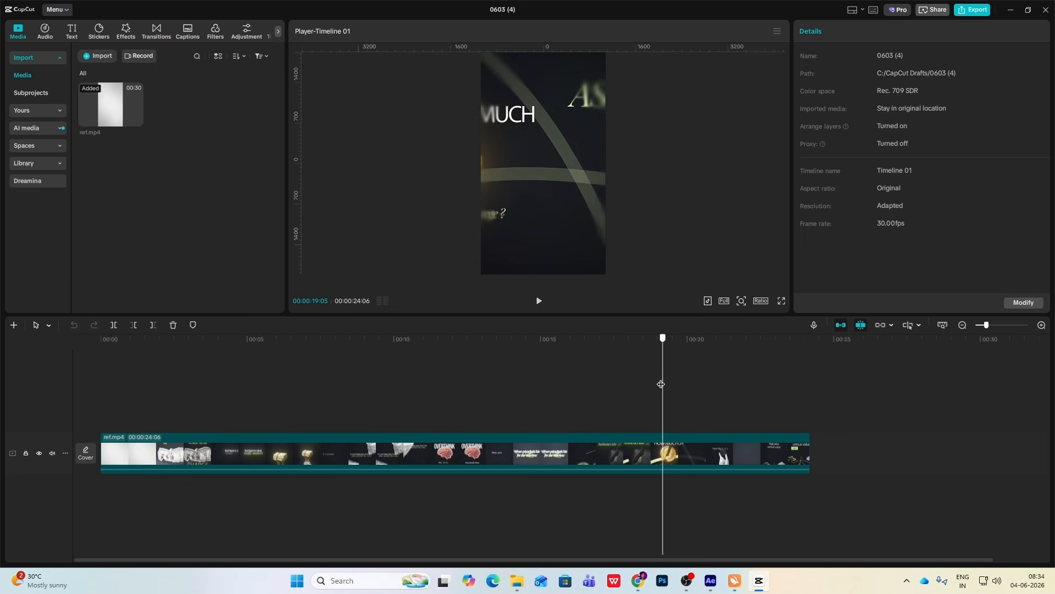
left_click(761, 583)
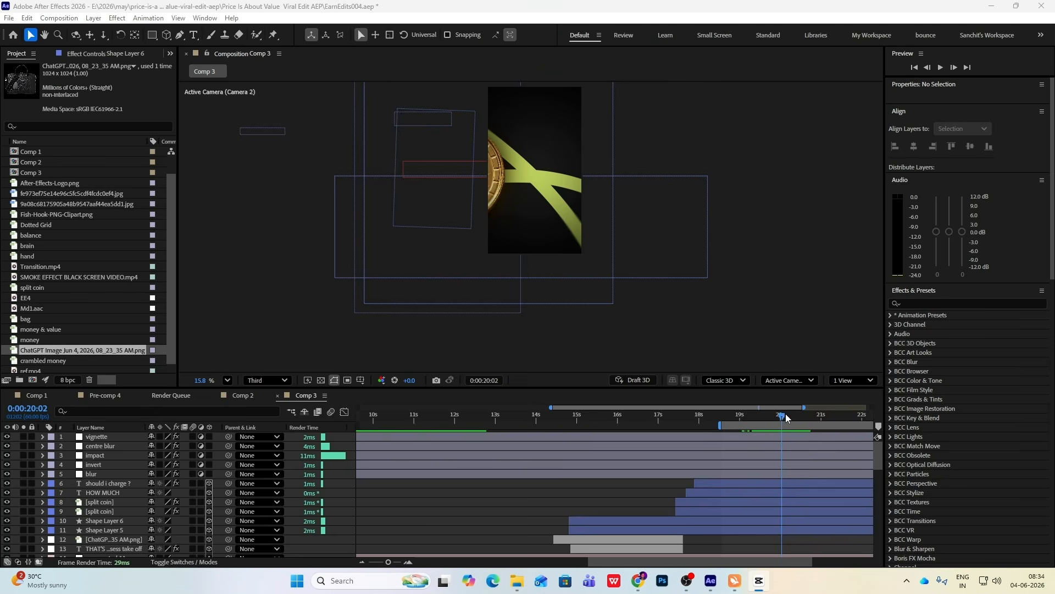
left_click(757, 423)
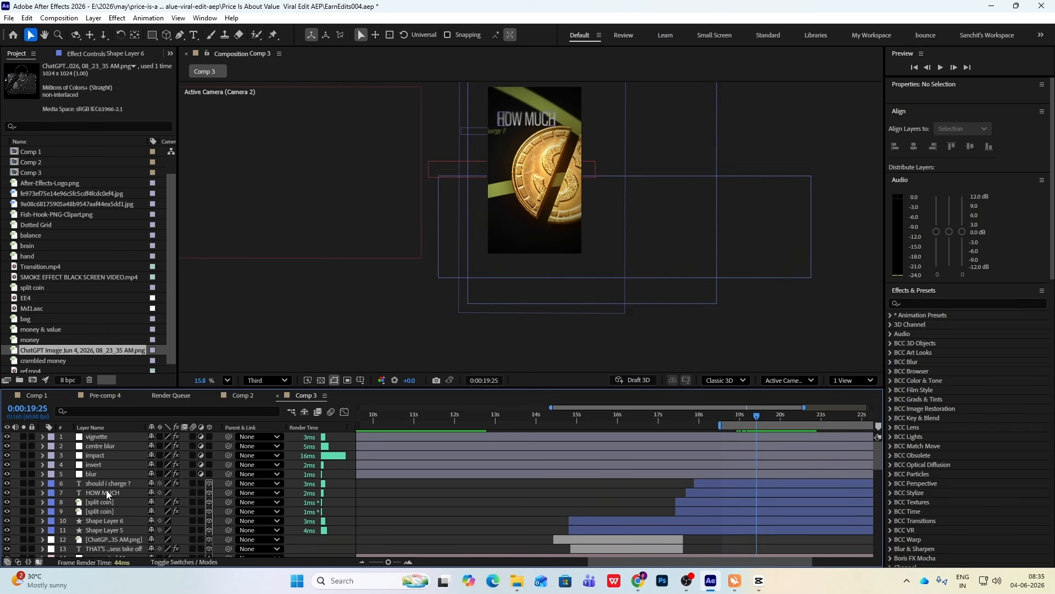
left_click(105, 520)
left_click(106, 531, "shift")
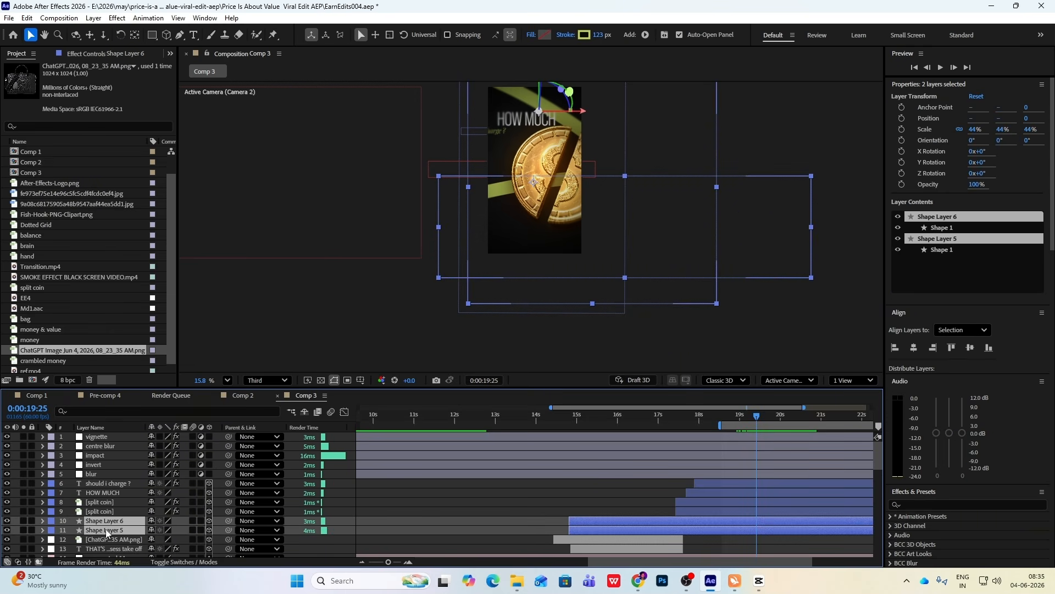
key("alt+shift+t")
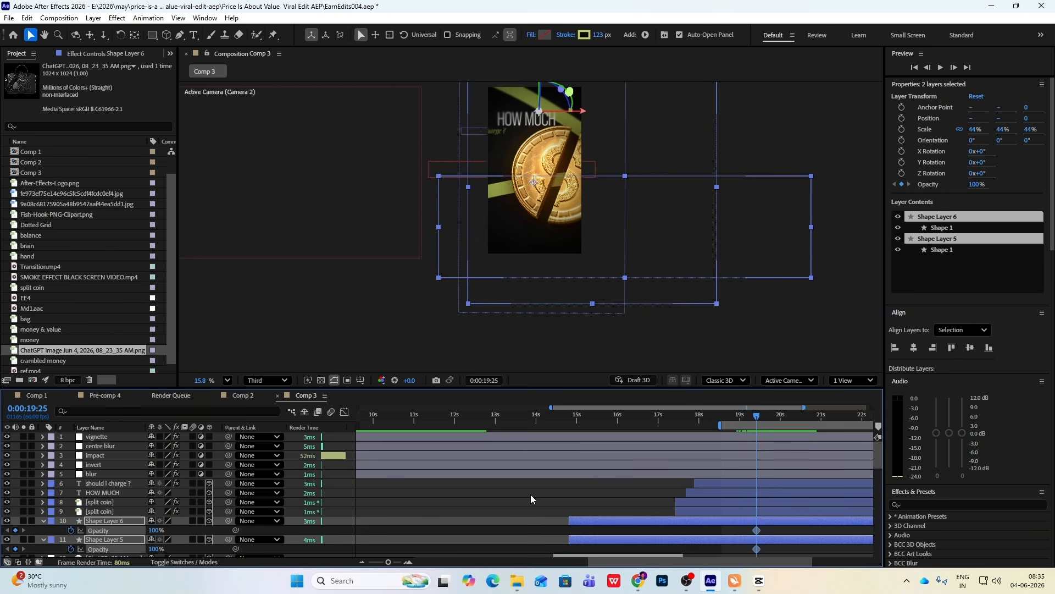
- Set the opacity of Shape Layers 5 and 6 to 16% at 0:00:20:31
left_click(761, 417)
left_click_drag(761, 417, 801, 421)
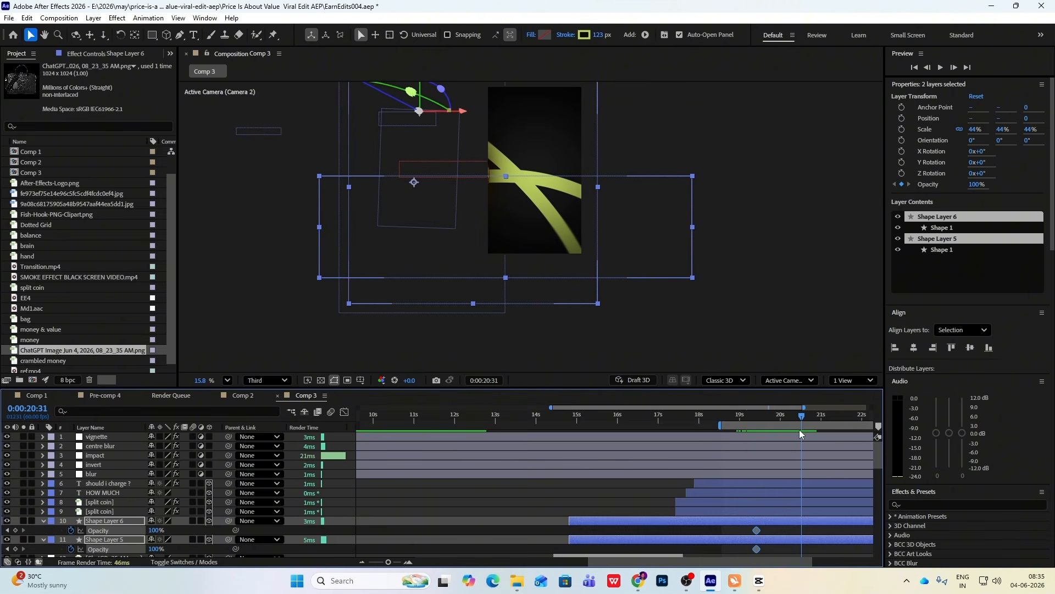
left_click_drag(157, 532, 114, 534)
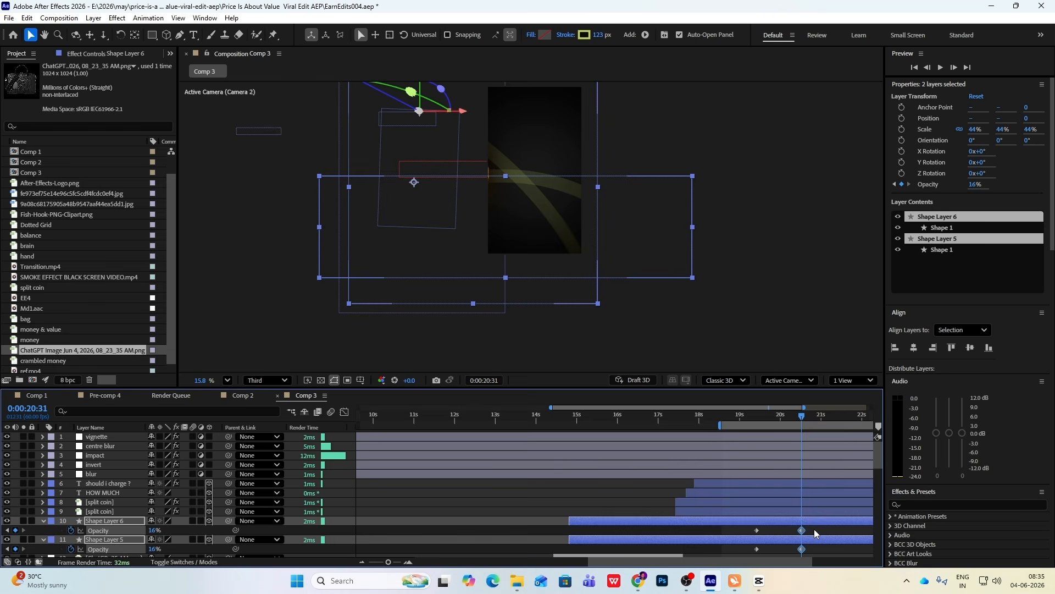
- Ease the opacity keyframes of Shape Layers 5 and 6, pull their speed curve toward the start, and preview from 0:00:19:24
left_click_drag(819, 530, 753, 561)
key("shift+F3")
left_click(802, 440)
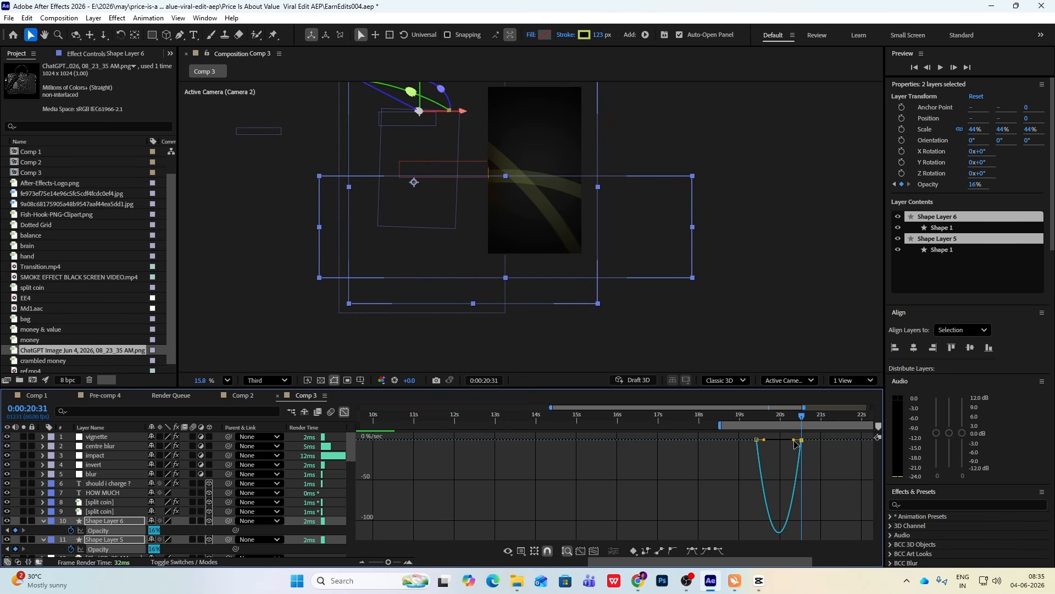
left_click_drag(794, 440, 757, 418)
left_click(343, 413)
key("space")
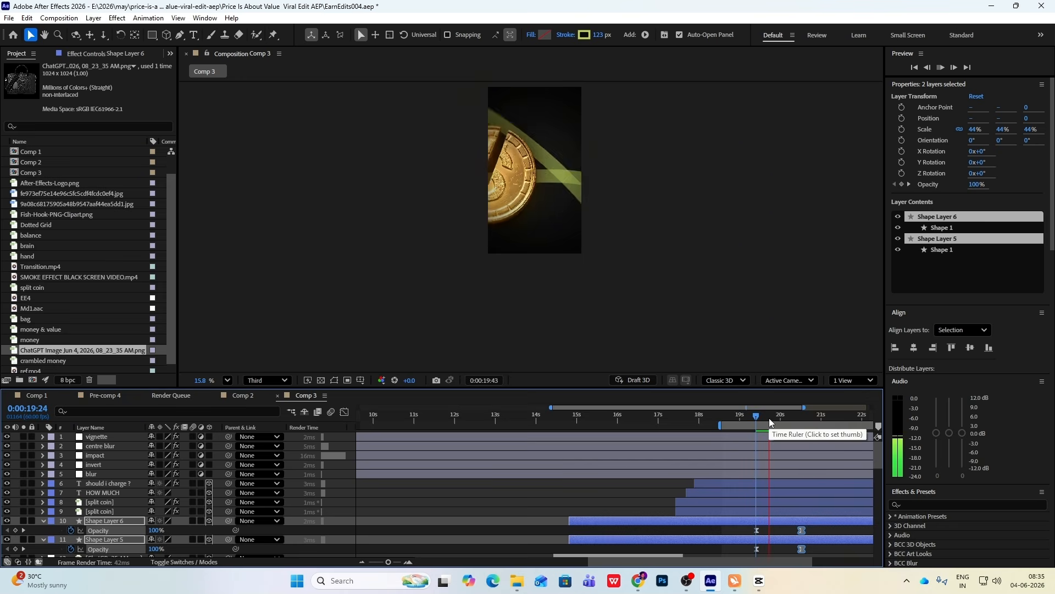
- Preview the fading bands from 0:00:18:24 and check the following ASK scene in the CapCut reference
left_click(817, 423)
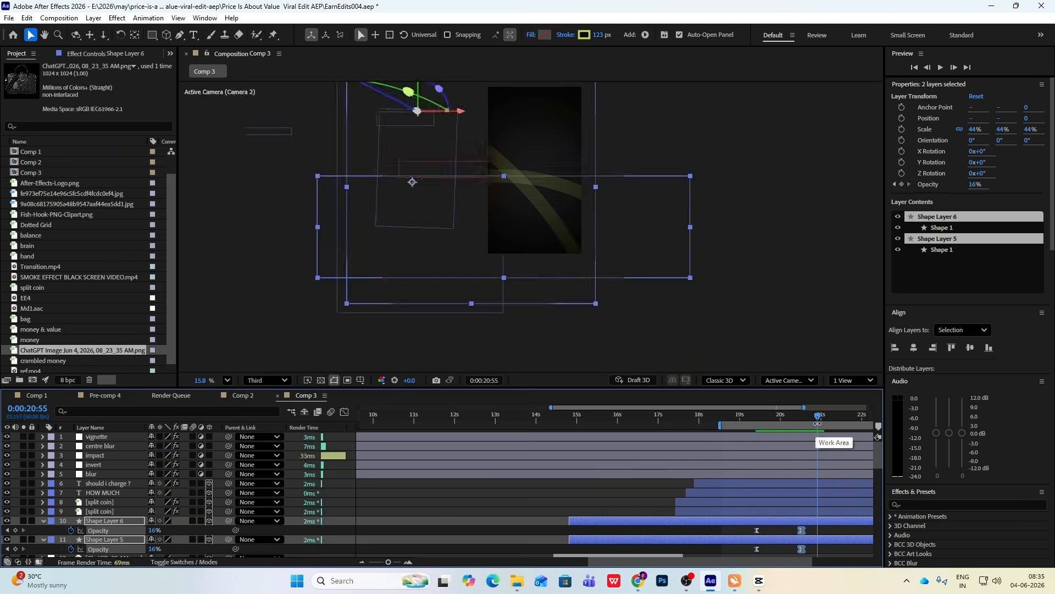
key("space")
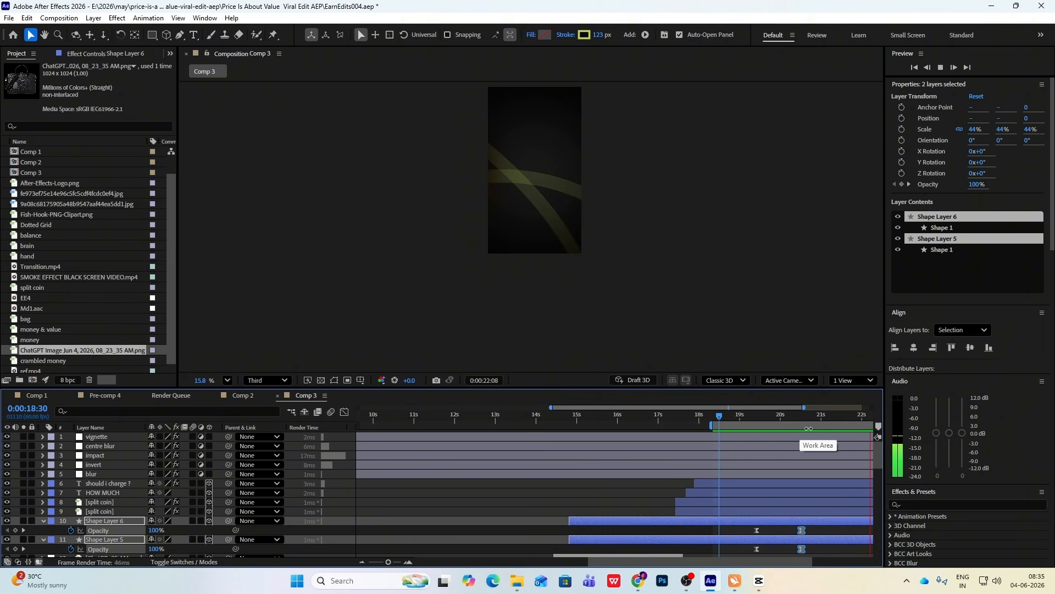
key("space")
key("minus")
left_click(726, 421)
key("space")
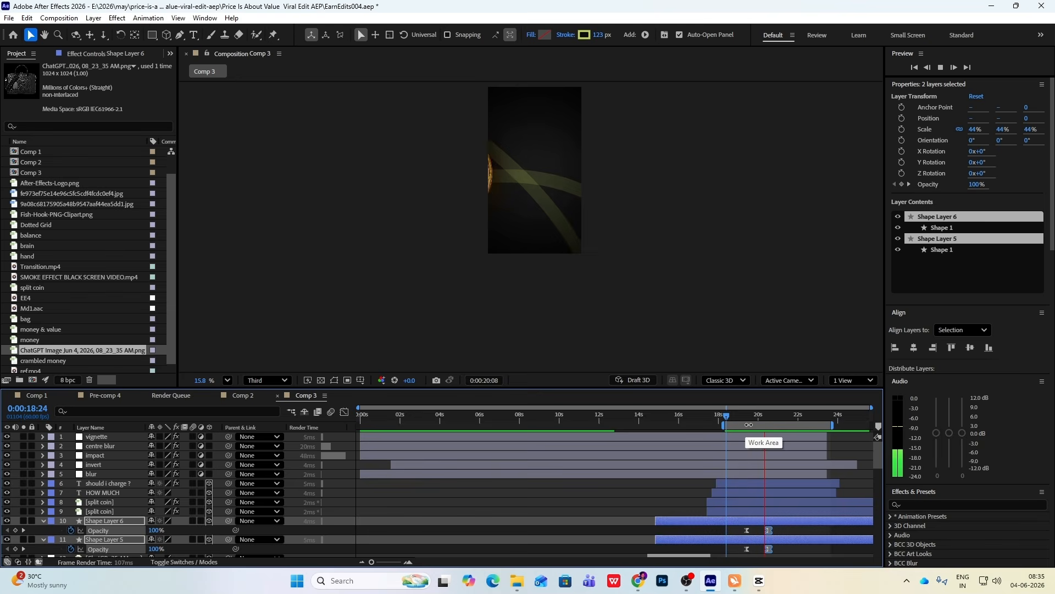
key("space")
key("alt+Tab")
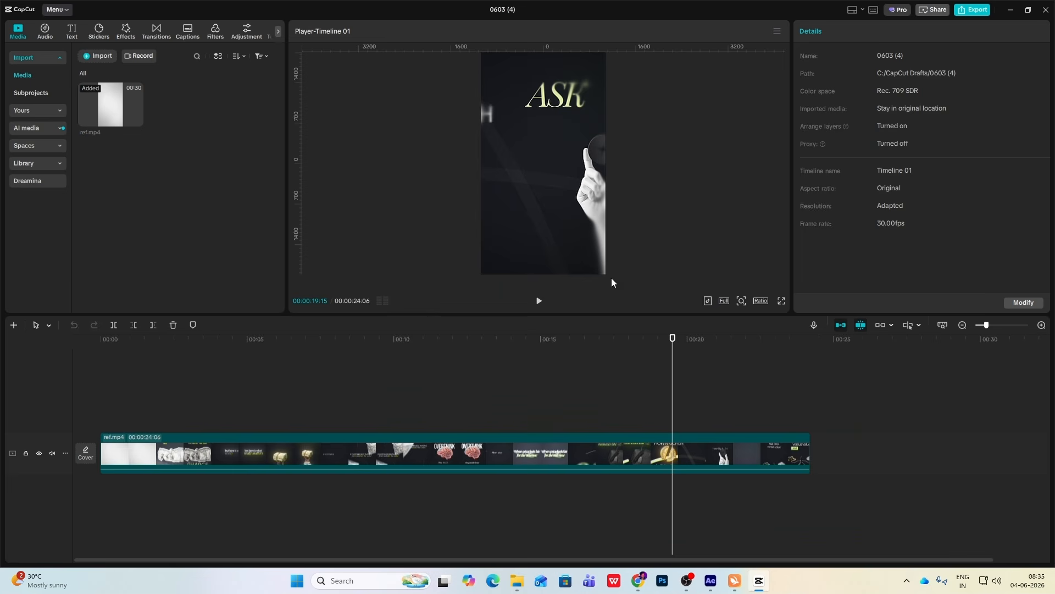
left_click(761, 578)
- Create a text layer reading ASK in Comp 3 and make it a 3D layer
right_click(746, 173)
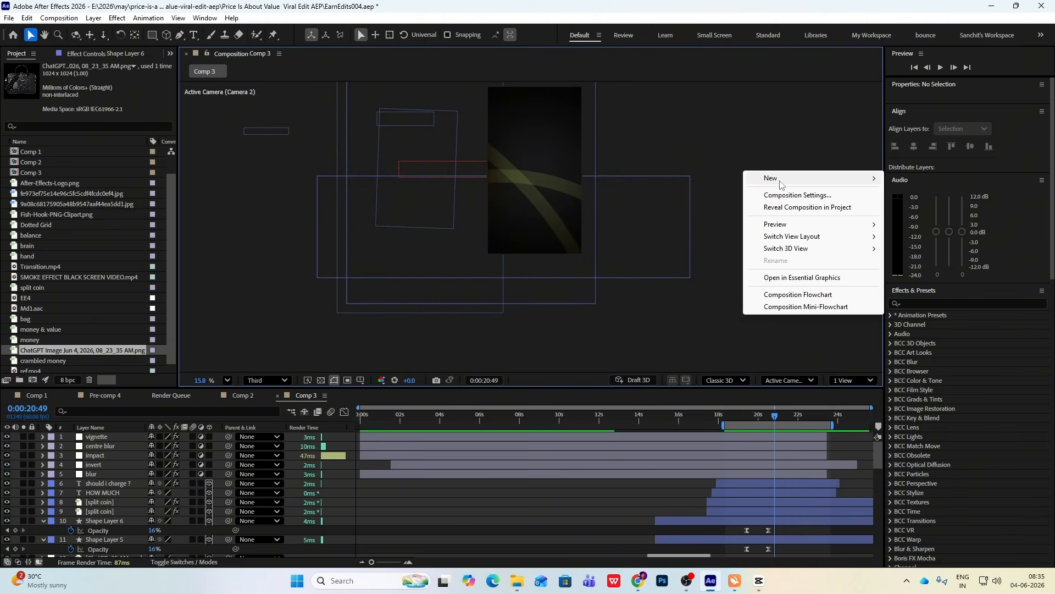
mouse_move(780, 184)
left_click(918, 195)
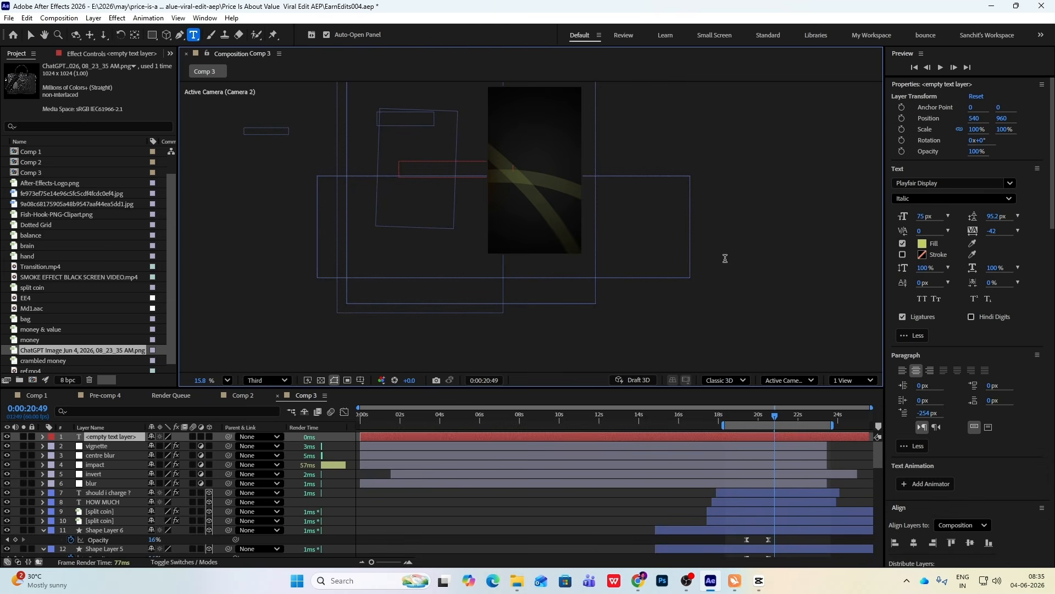
type("ASK")
left_click(31, 34)
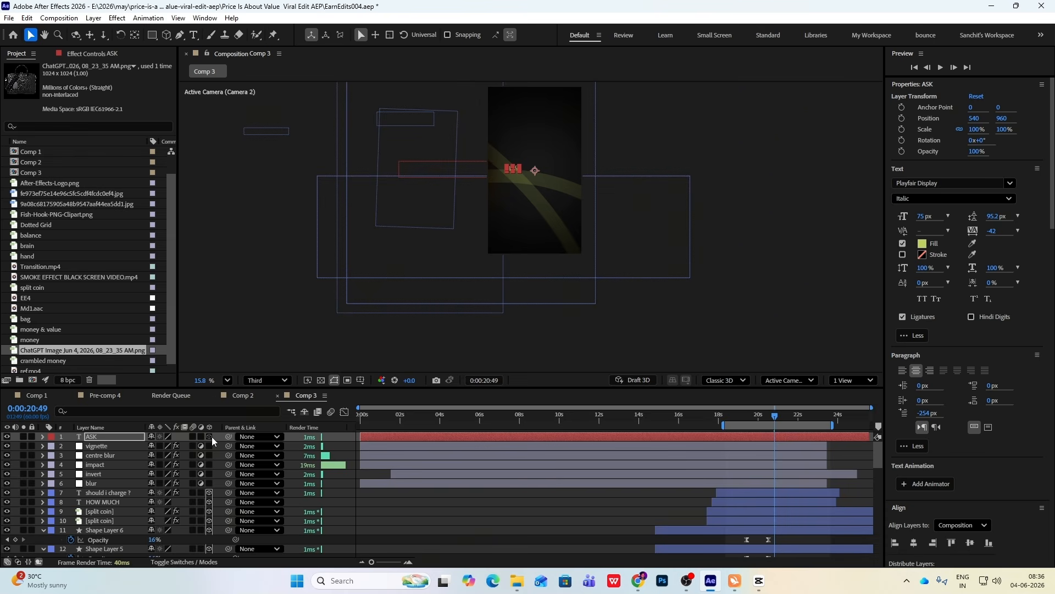
left_click(209, 437)
key("Caps_Lock")
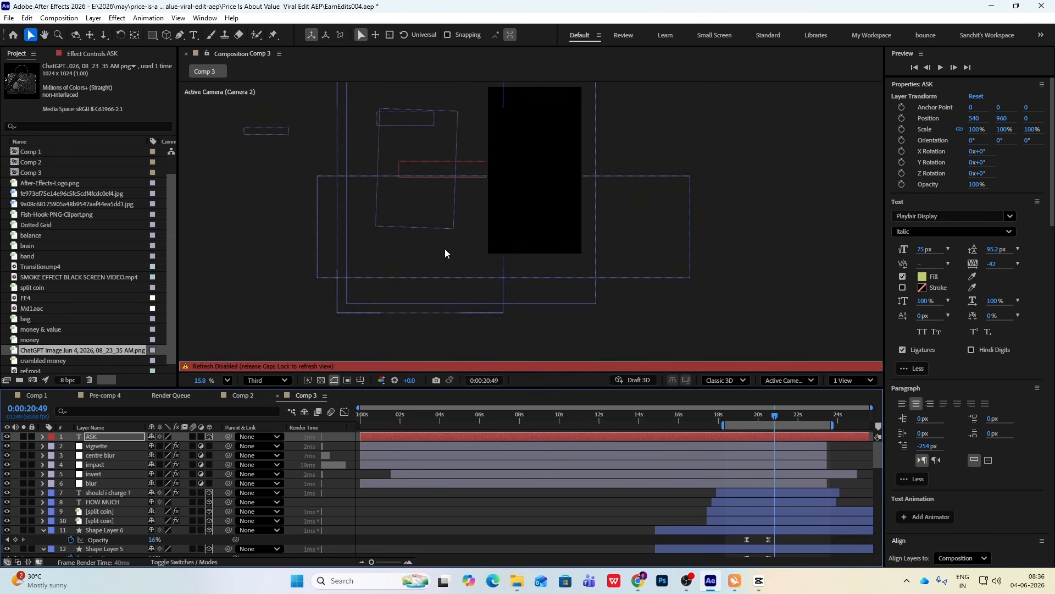
key("Caps_Lock")
- Move the ASK text into the upper part of the camera frame at 0:00:20:49 and scale it to 151%
scroll(447, 250, "down", 4)
left_click_drag(495, 186, 531, 221)
scroll(528, 223, "up", 2)
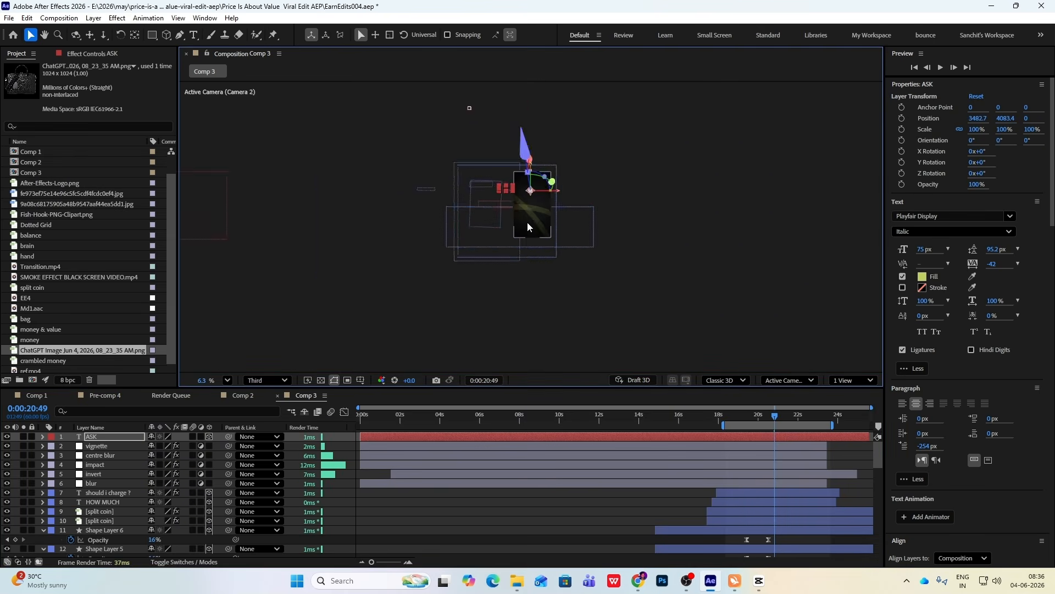
scroll(526, 222, "up", 2)
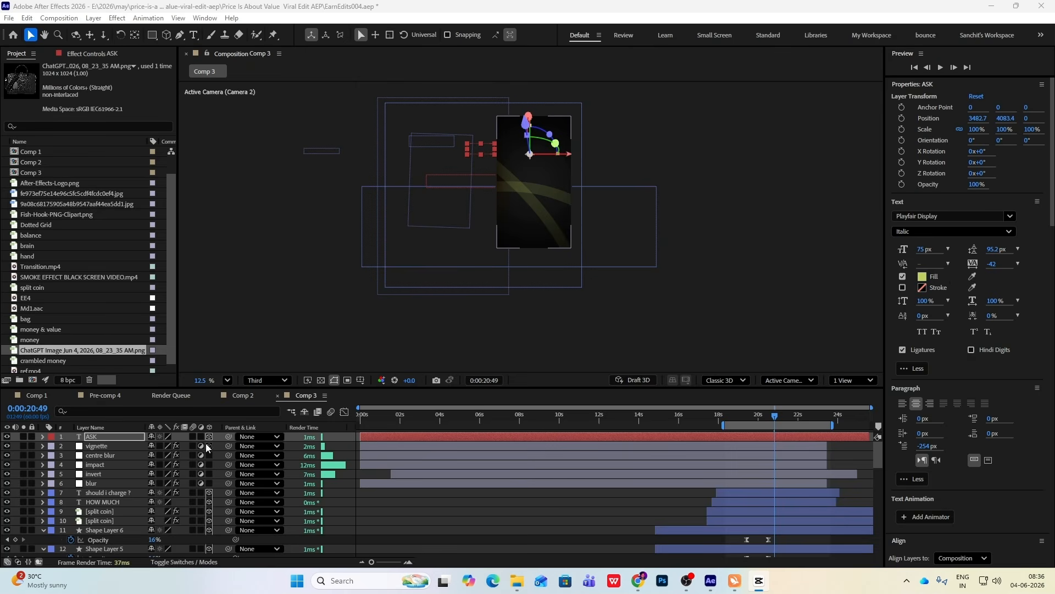
left_click(114, 439)
key("s")
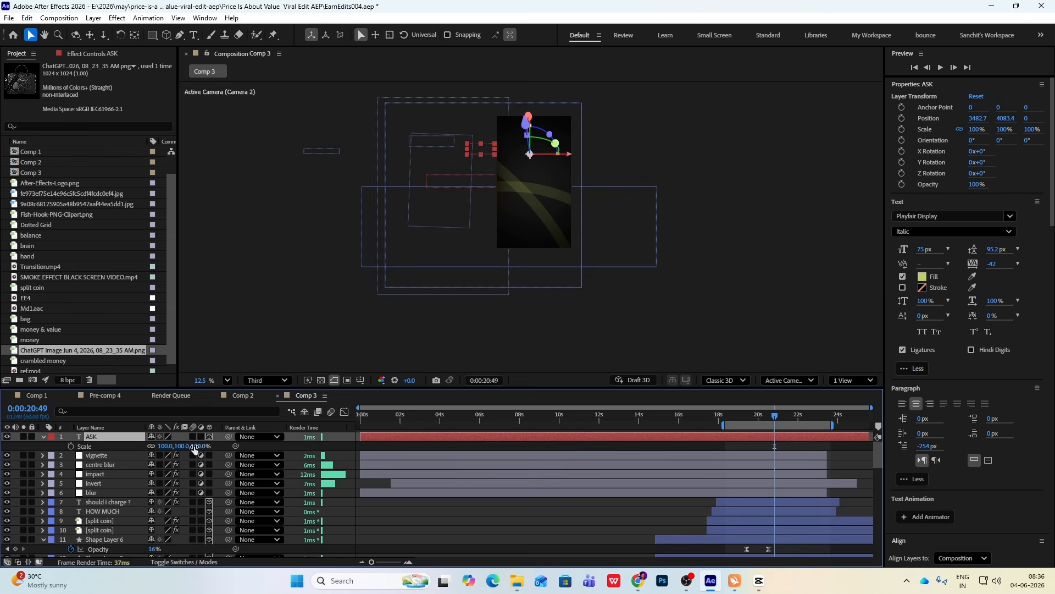
left_click_drag(193, 446, 343, 454)
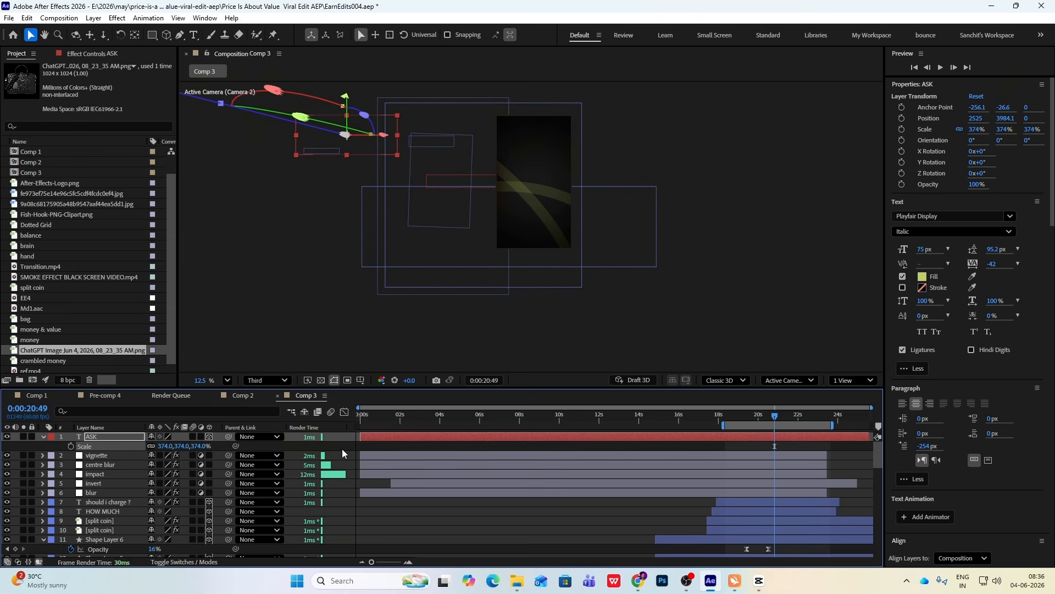
left_click_drag(347, 138, 532, 137)
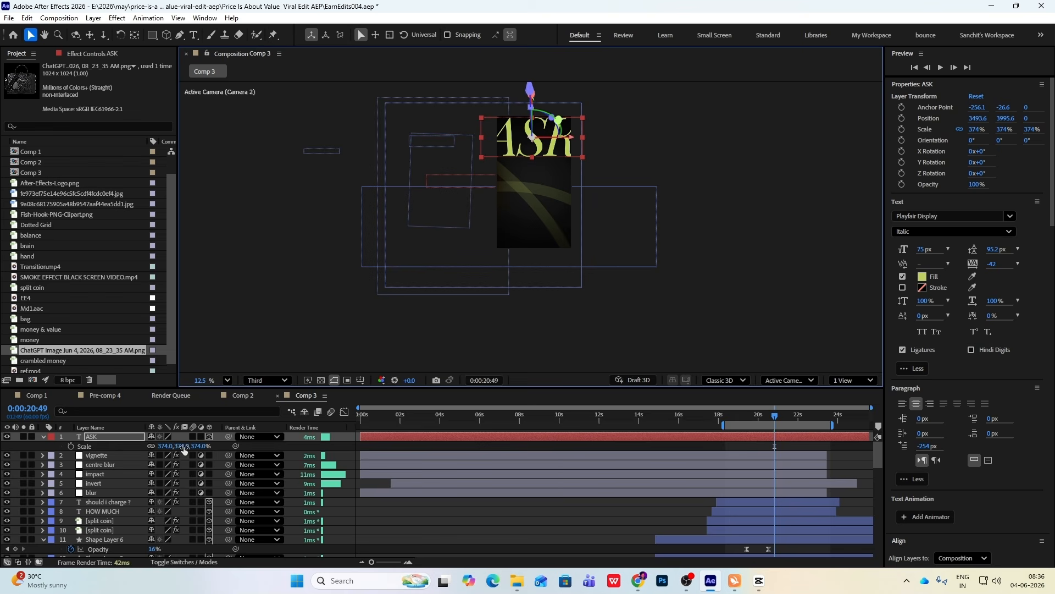
left_click_drag(184, 446, 104, 454)
left_click(484, 432)
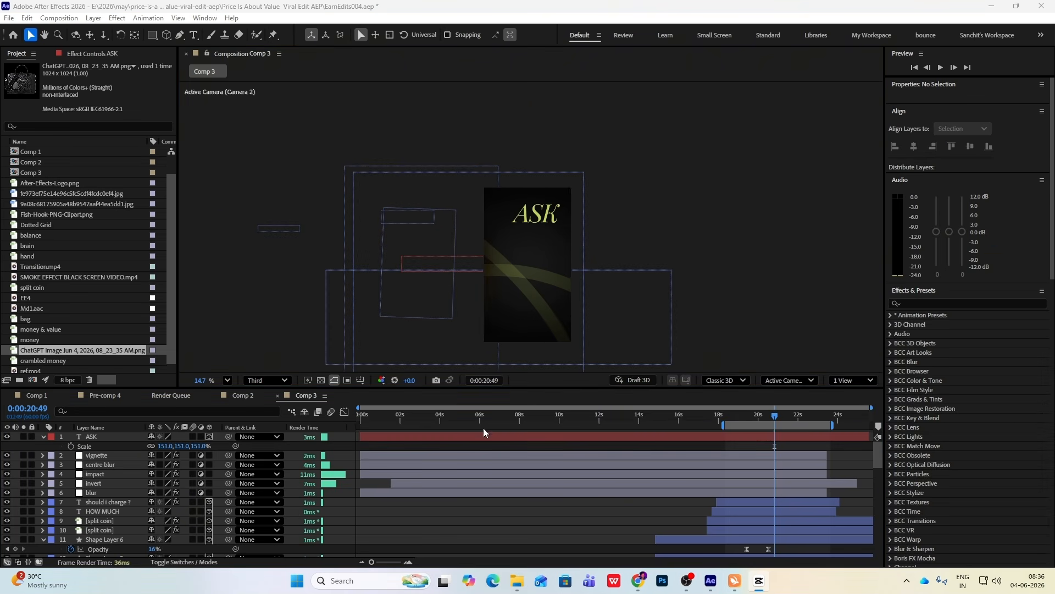
- Place the ASK layer directly below the blur layer in the stack and give it the Peach label
left_click(44, 437)
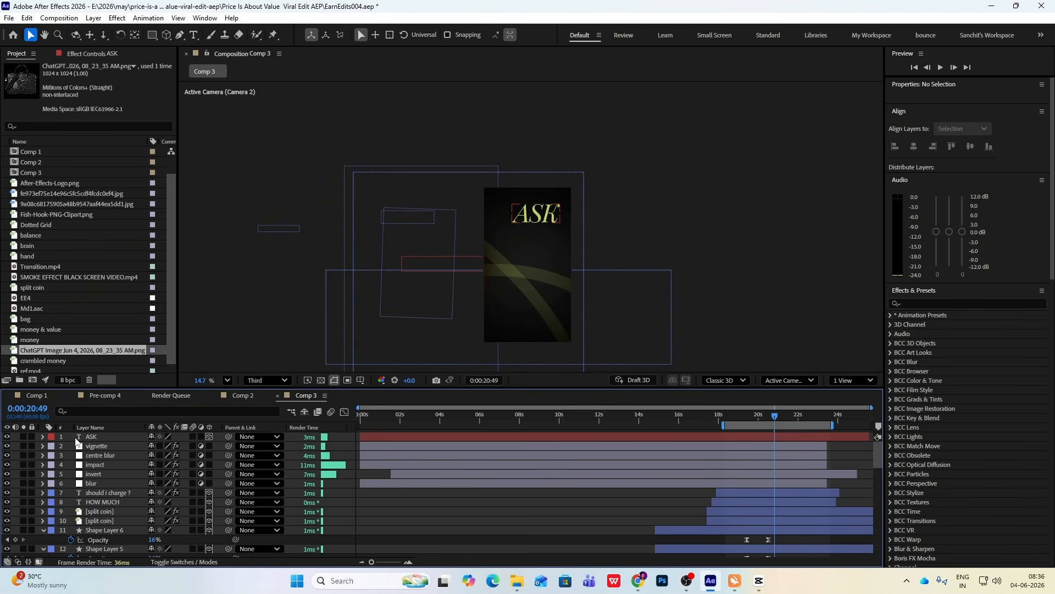
left_click_drag(90, 441, 119, 489)
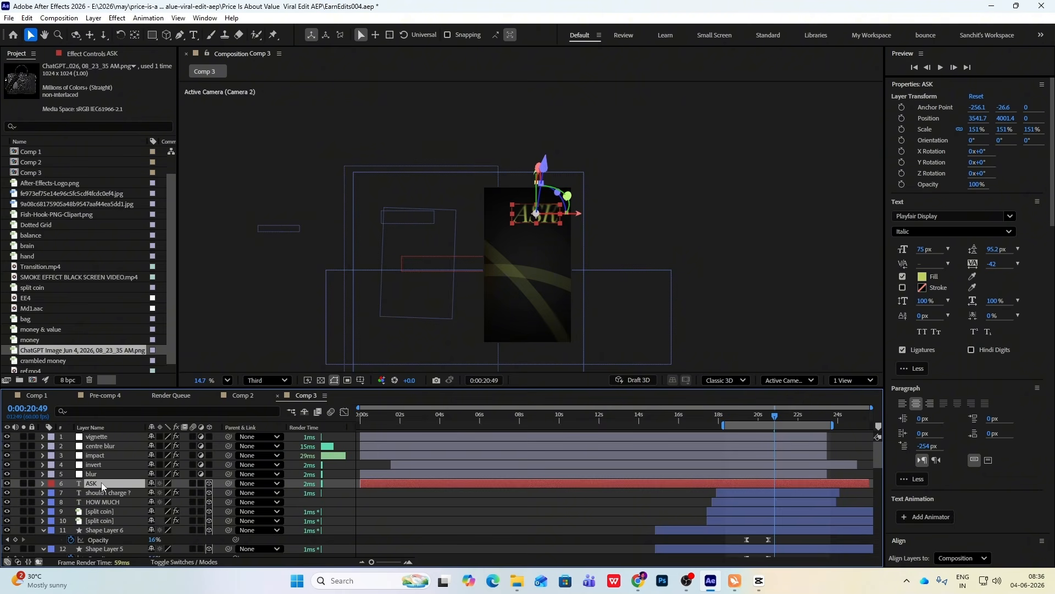
left_click(51, 483)
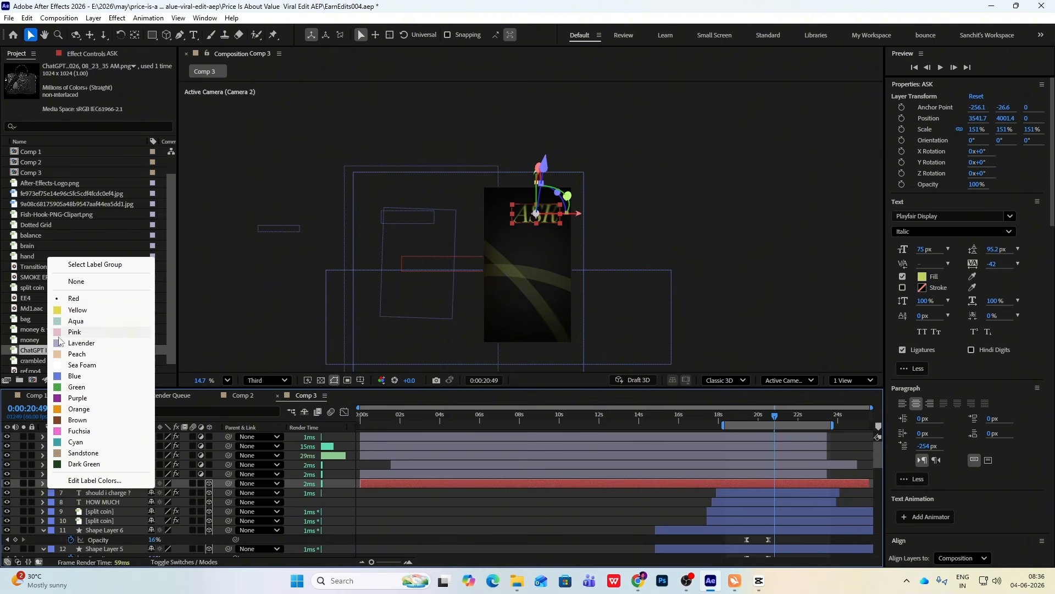
left_click(77, 354)
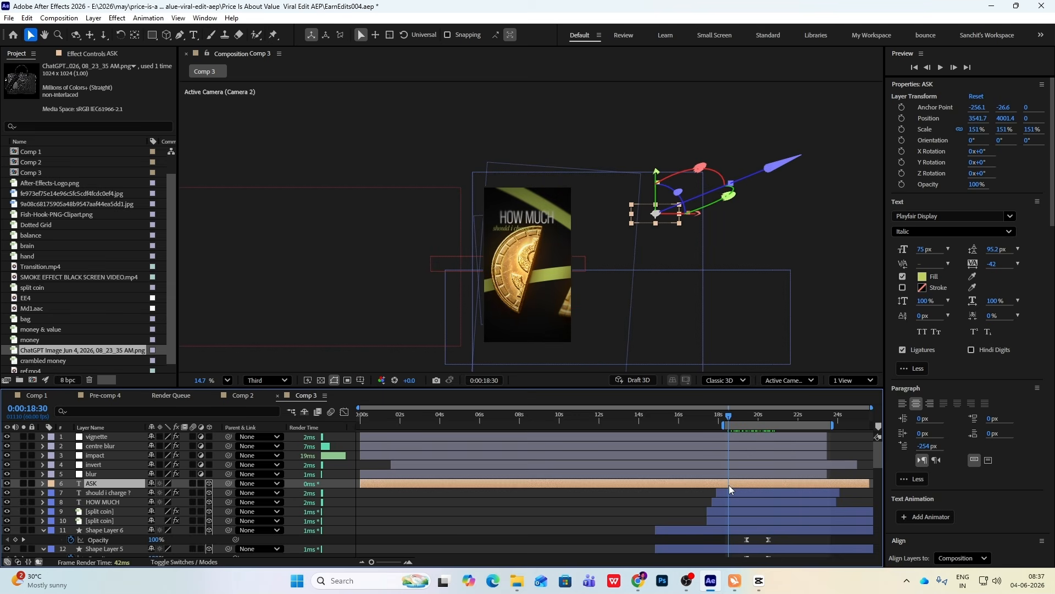
- Trim the start of the ASK layer to 0:00:18:30 and compare its scene with the CapCut reference
key("alt+bracketleft")
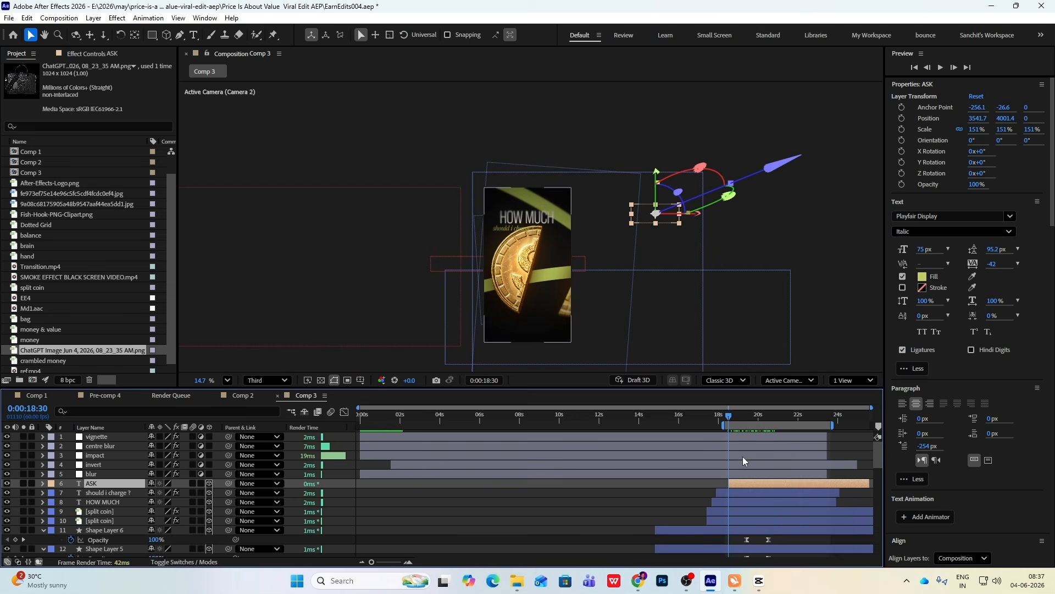
left_click_drag(729, 417, 776, 444)
left_click(739, 313)
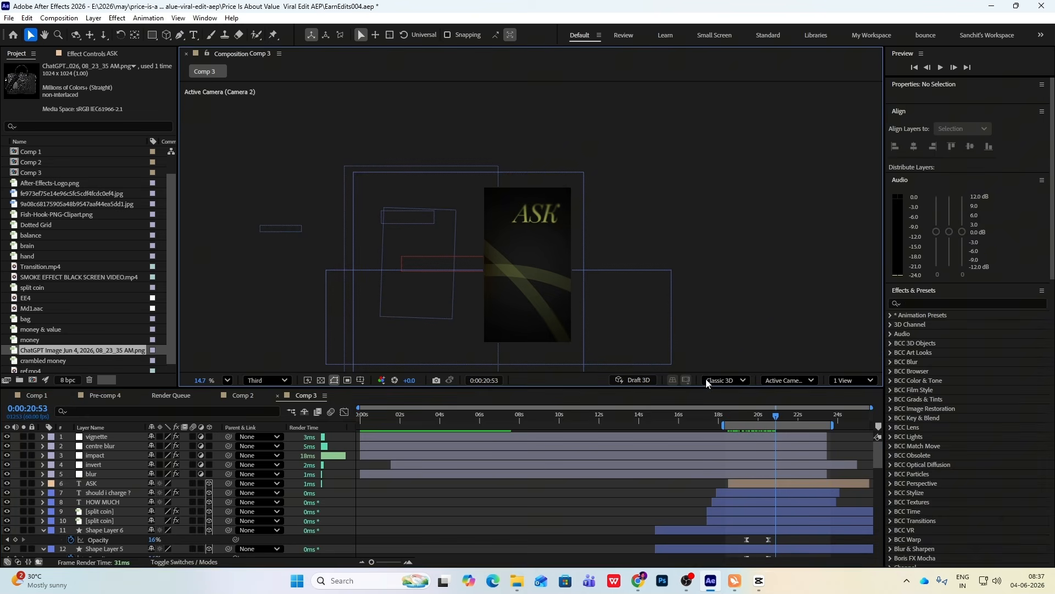
left_click(761, 587)
left_click_drag(669, 428, 721, 441)
key("alt+Tab")
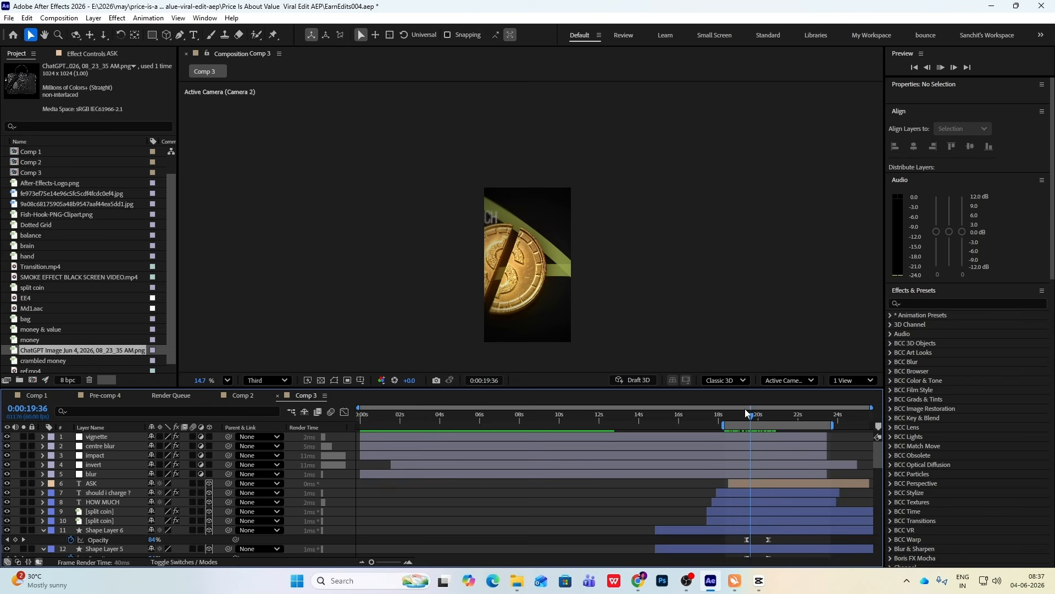
key("space")
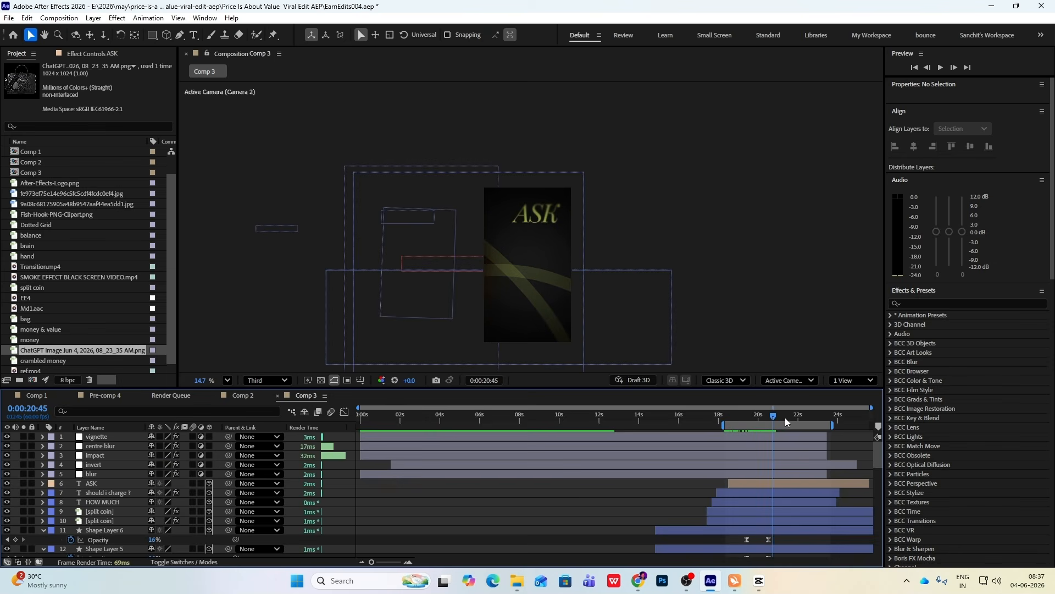
- Paste a copy of the animated "When price feels fair for the outcome" text layer and shift it to start just before 20 seconds
left_click_drag(785, 418, 609, 440)
scroll(630, 474, "down", 4)
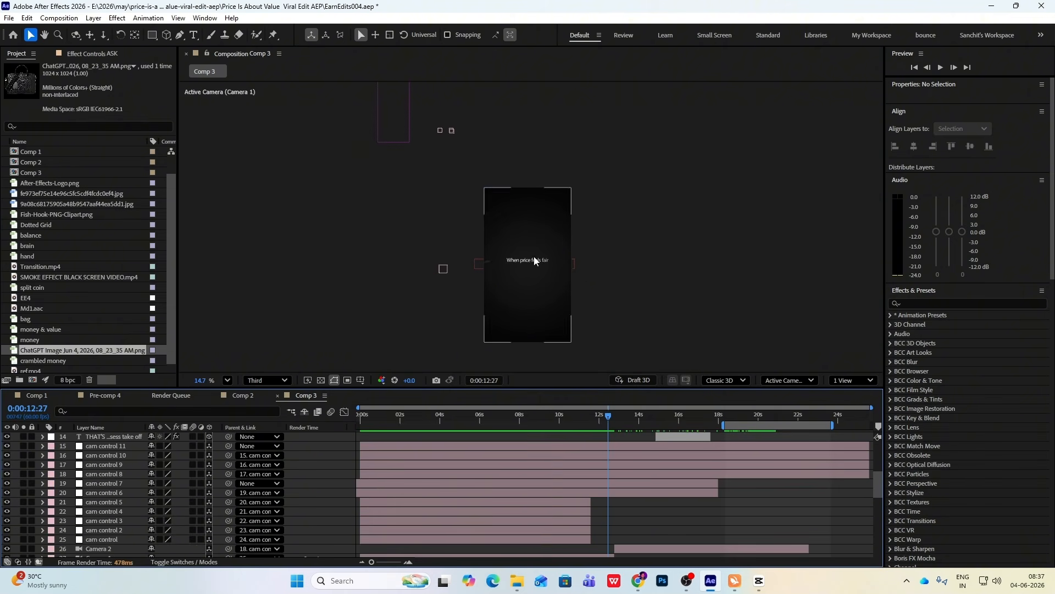
scroll(638, 526, "down", 4)
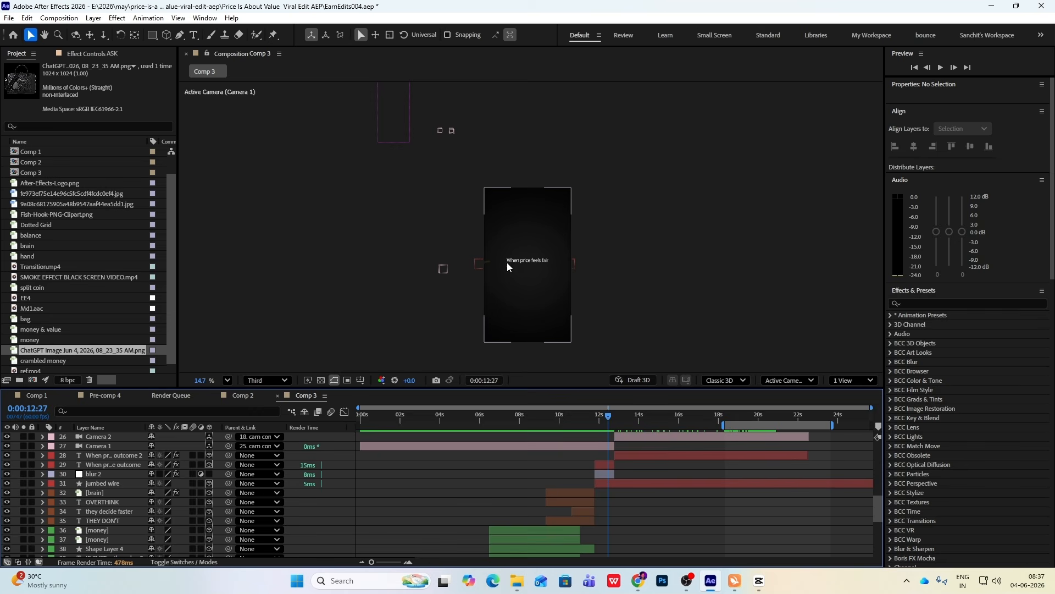
left_click(478, 265)
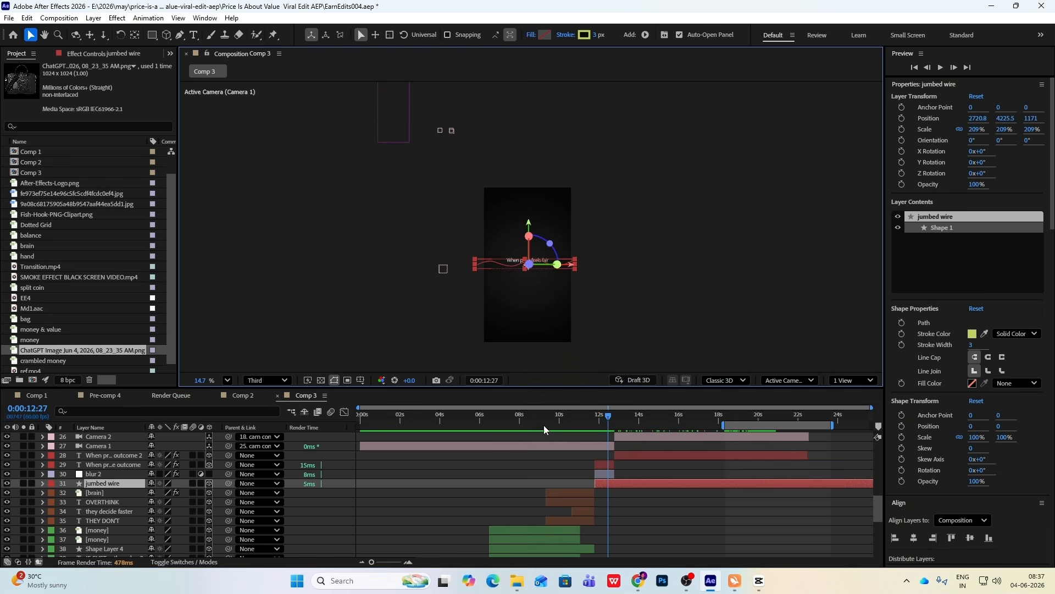
left_click(605, 476)
left_click(605, 465)
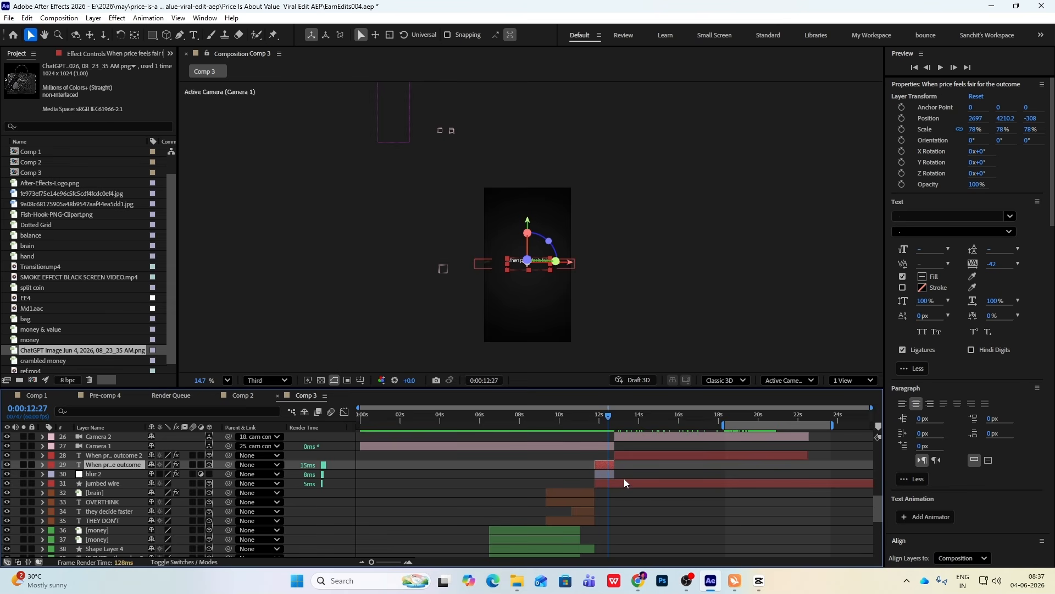
scroll(624, 482, "up", 8)
left_click(602, 494)
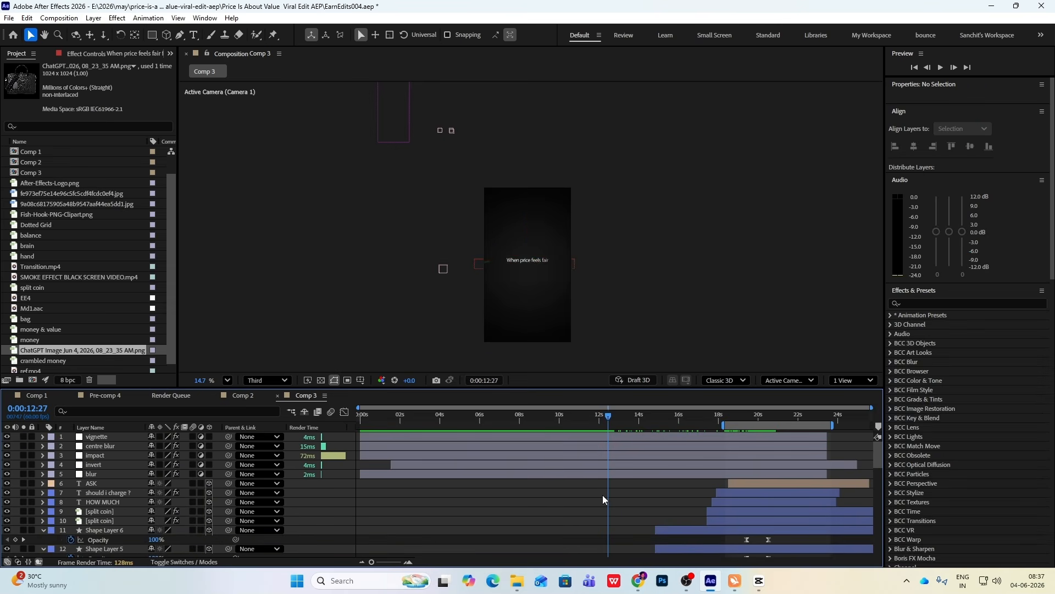
key("ctrl+v")
left_click_drag(650, 437, 763, 437)
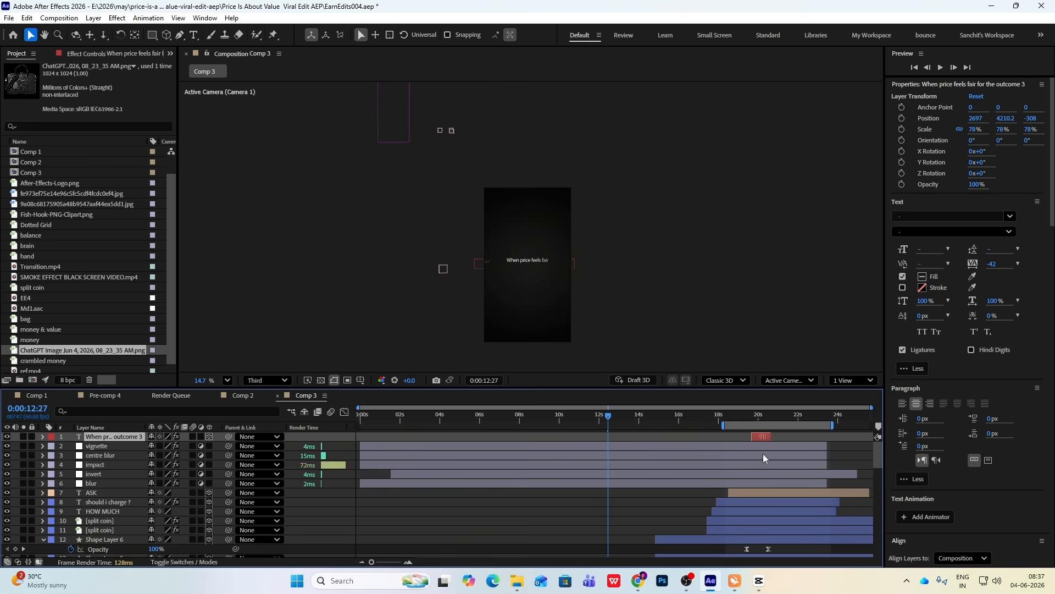
- Place the pasted text layer directly above the ASK layer in the stack and give it the Peach label
left_click_drag(116, 437, 116, 488)
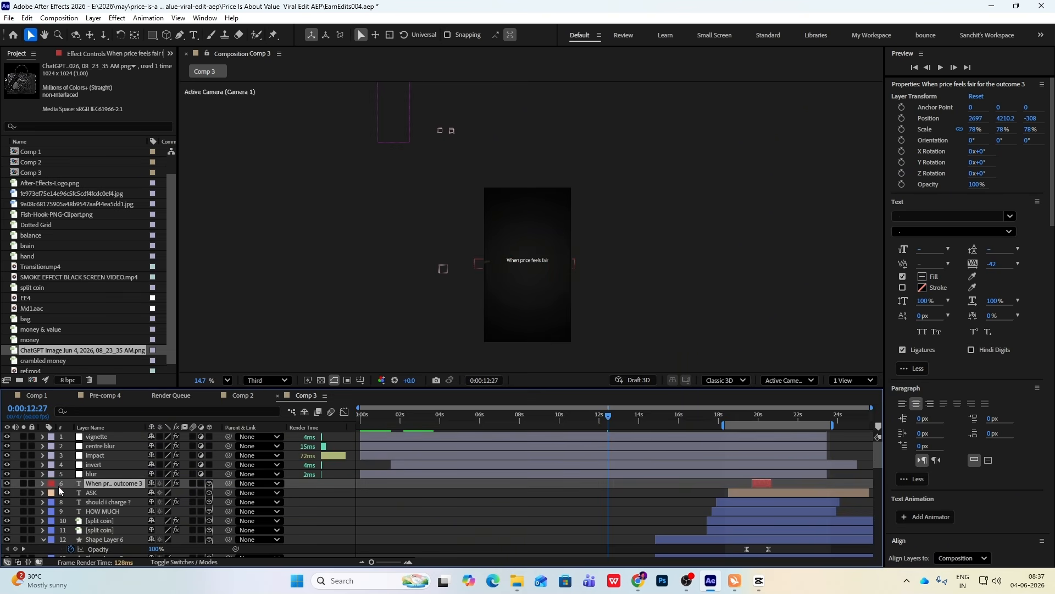
left_click(52, 483)
left_click(57, 354)
- Bring the pasted text layer into the camera frame, scale it to 11%, and position it below ASK
key("o")
scroll(492, 202, "down", 3)
left_click_drag(320, 227, 522, 235)
scroll(524, 255, "up", 4)
key("s")
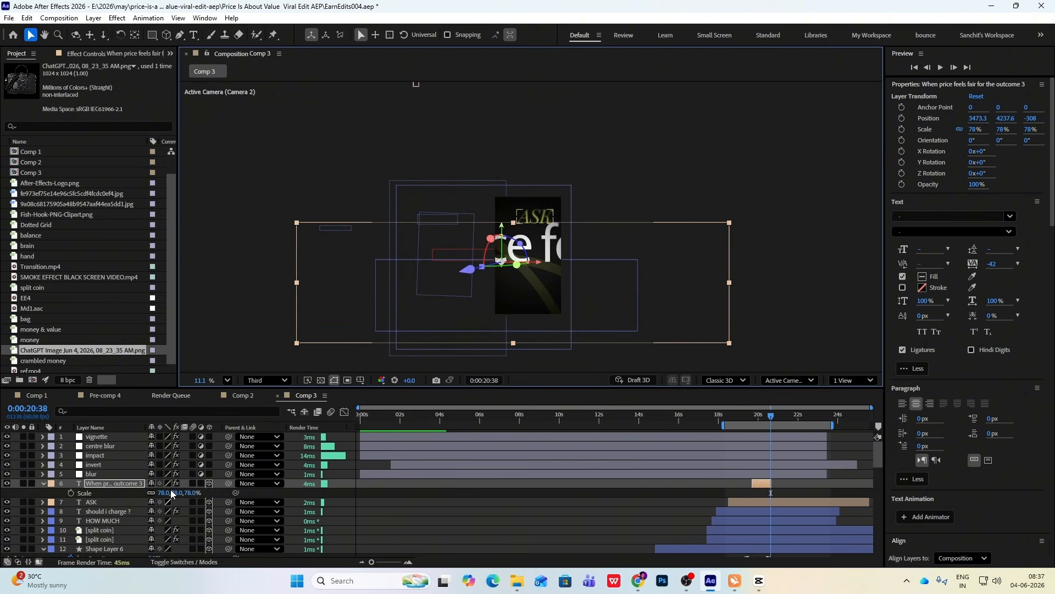
left_click_drag(191, 494, 154, 493)
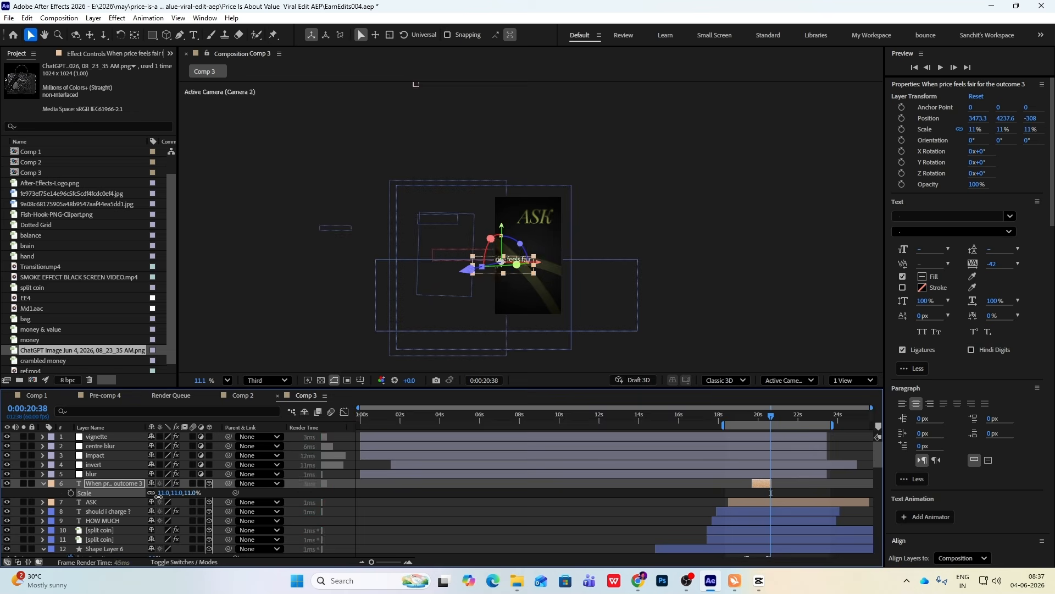
scroll(522, 268, "up", 3)
left_click_drag(523, 266, 528, 269)
- Replace the pasted layer's wording with "How big is the problem i am solving ?"
double_click(541, 279)
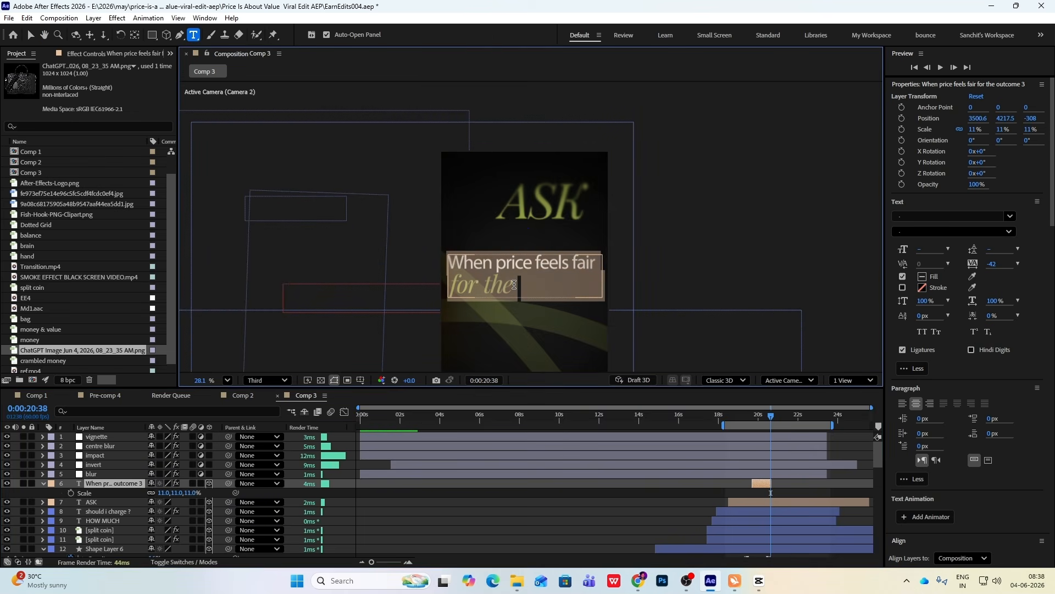
type("How big is the problem i amsolving")
key("Escape")
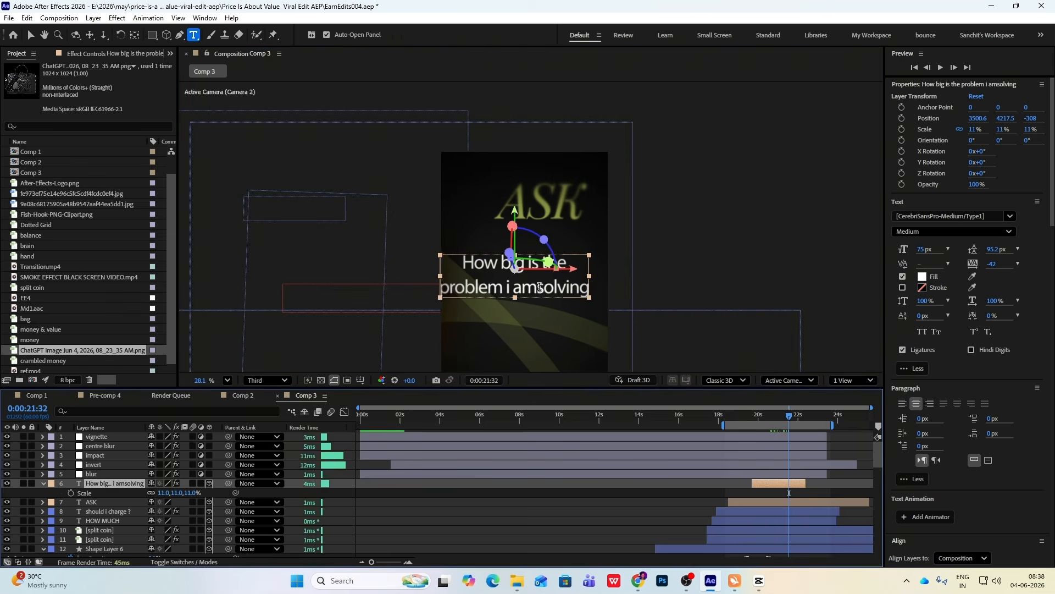
left_click(539, 287)
- Scale the question text to 9%, reposition it below ASK, and preview the transition from 0:00:18:45
left_click(193, 493)
type("9")
key("Return")
scroll(527, 219, "down", 2)
left_click_drag(514, 293, 525, 285)
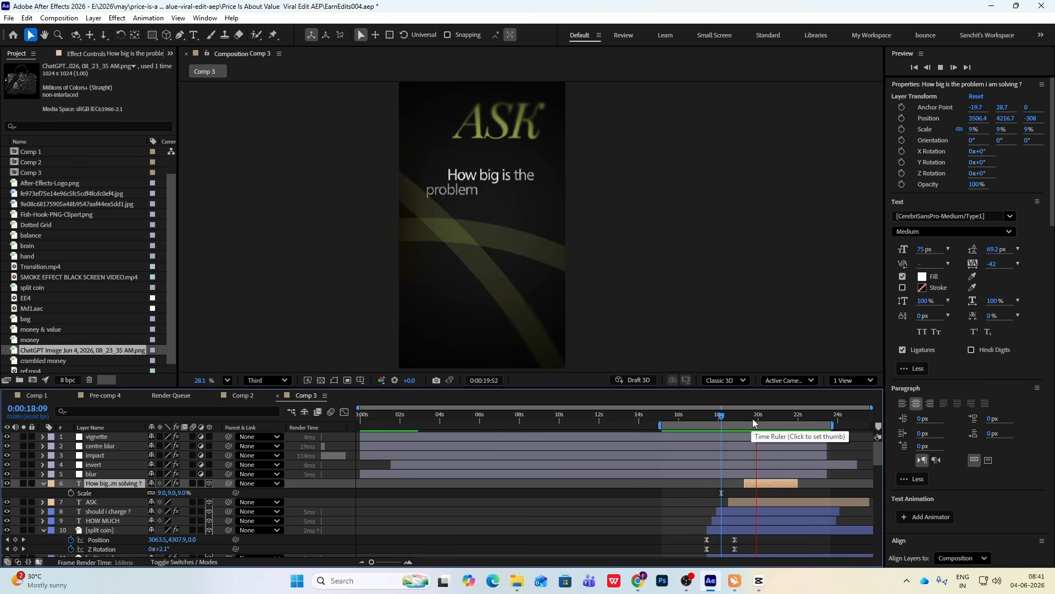
left_click(736, 422)
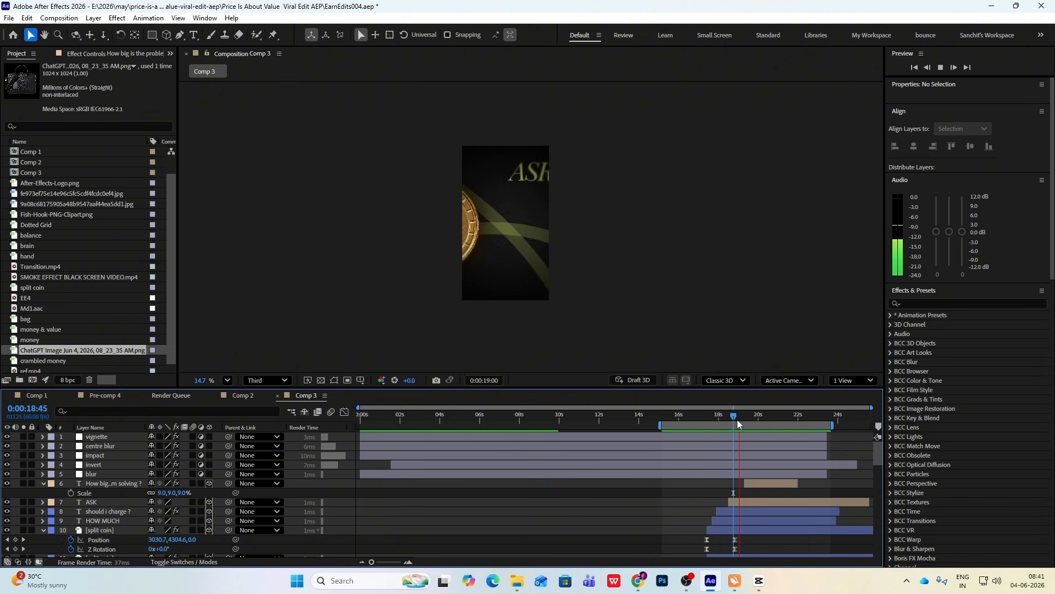
- Check the ASK shot in the CapCut reference, add the hand image above the question text layer, and give it the Peach label
left_click(777, 424)
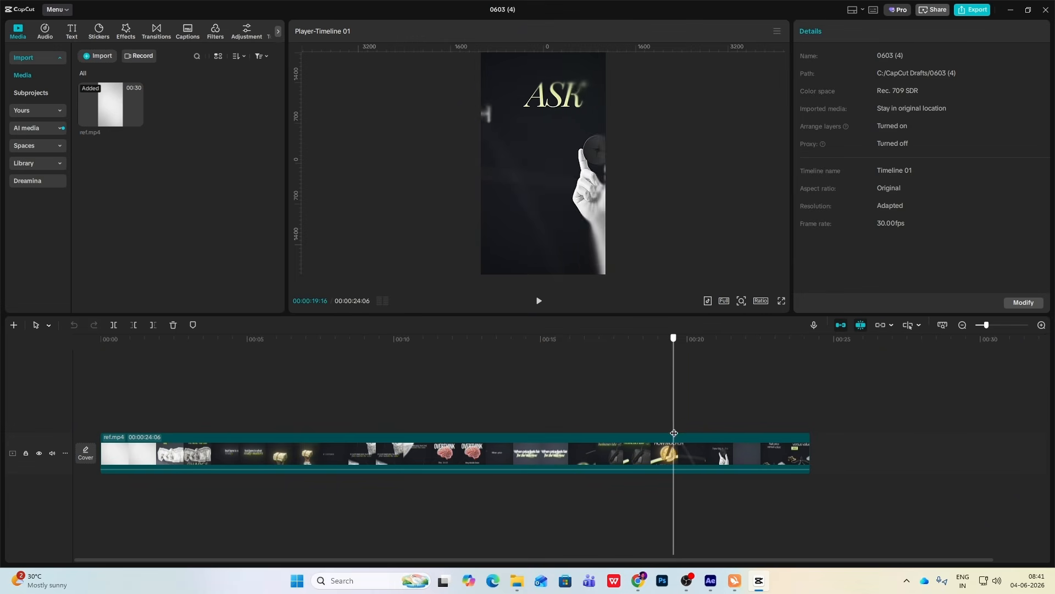
left_click(758, 577)
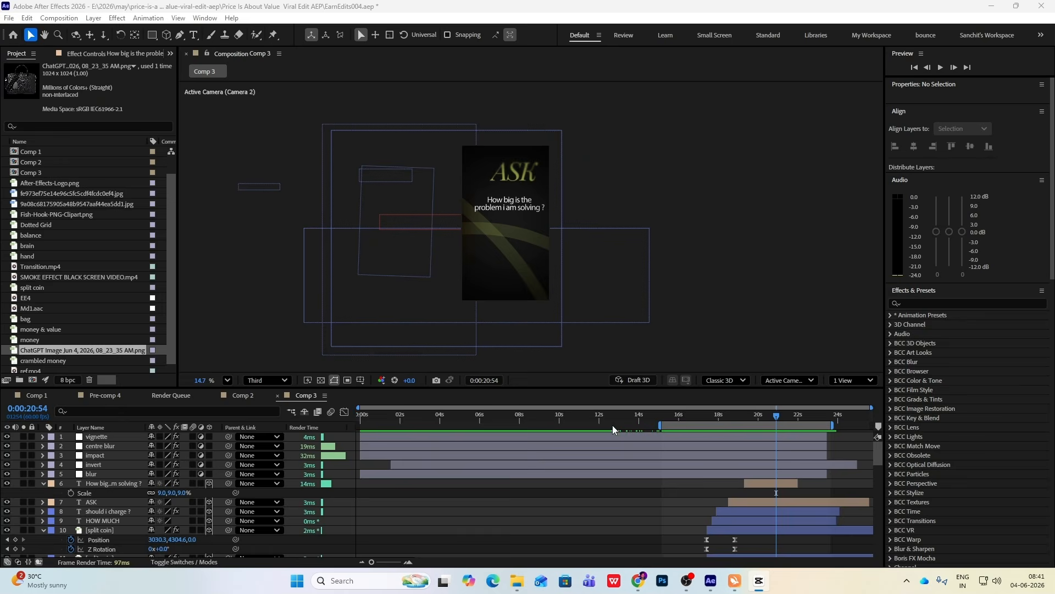
left_click(73, 257)
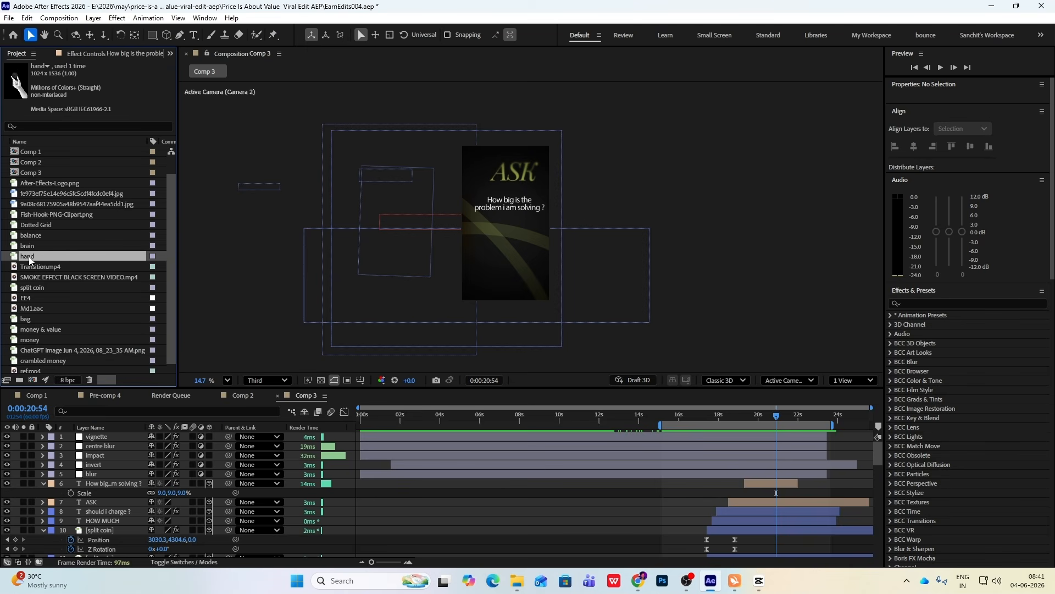
left_click_drag(30, 260, 55, 479)
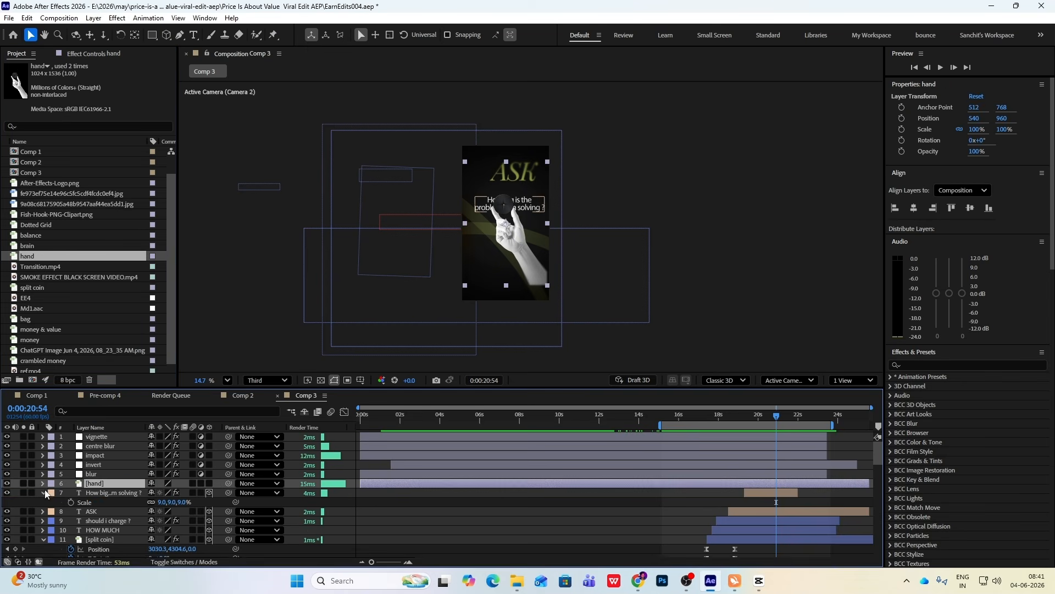
left_click(44, 493)
left_click(50, 483)
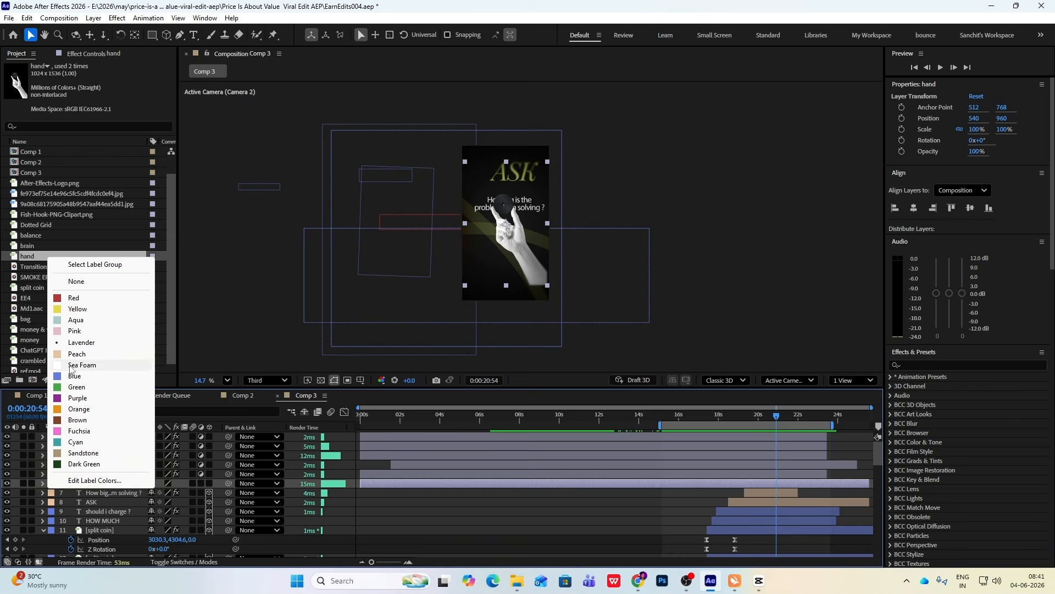
left_click(64, 348)
- Trim the hand layer's in point to 0:00:18:32
left_click(43, 530)
left_click_drag(776, 416, 730, 476)
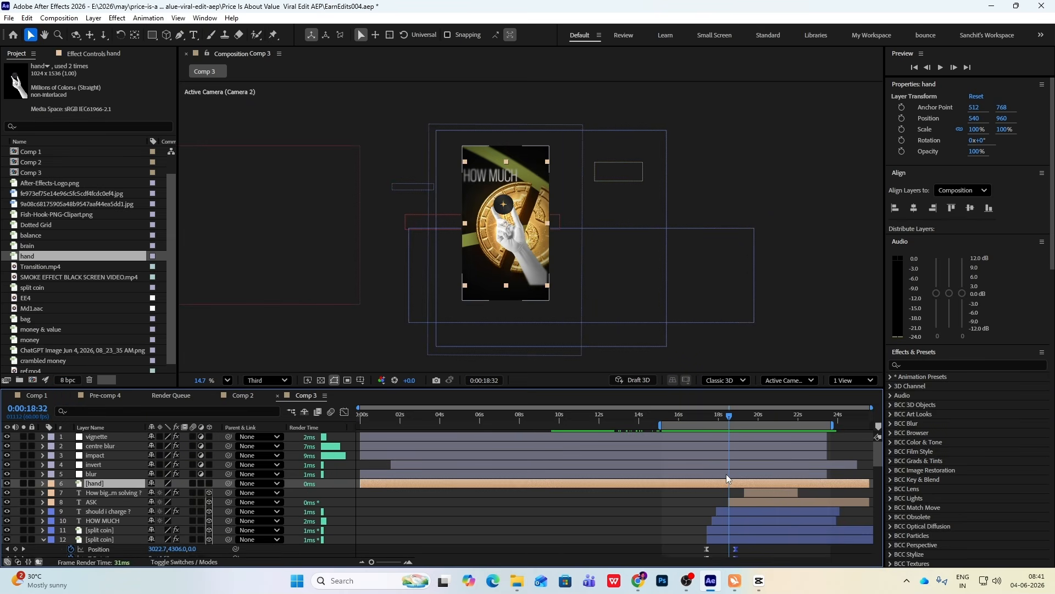
key("alt+[")
scroll(730, 494, "up", 5)
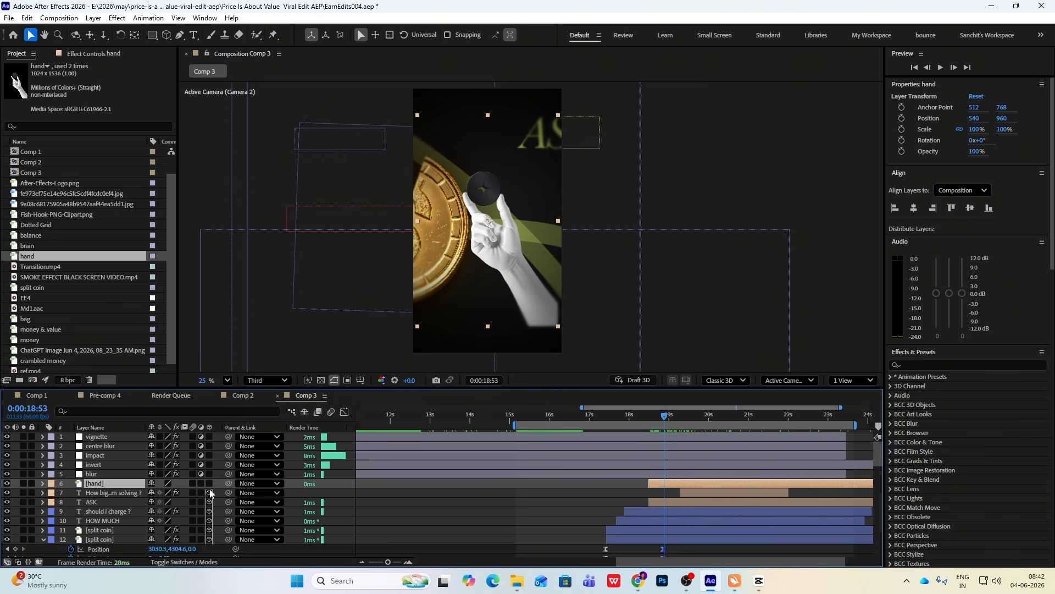
- Make the hand layer 3D and move it into the camera frame
left_click(208, 483)
scroll(466, 200, "down", 6)
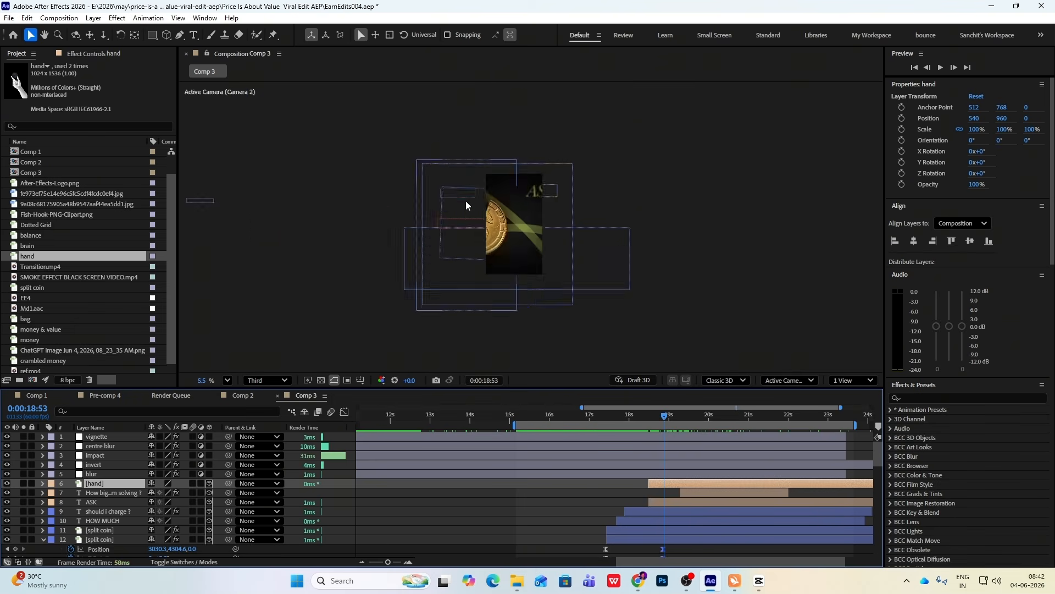
scroll(466, 200, "down", 1)
left_click_drag(409, 89, 534, 244)
scroll(518, 243, "up", 6)
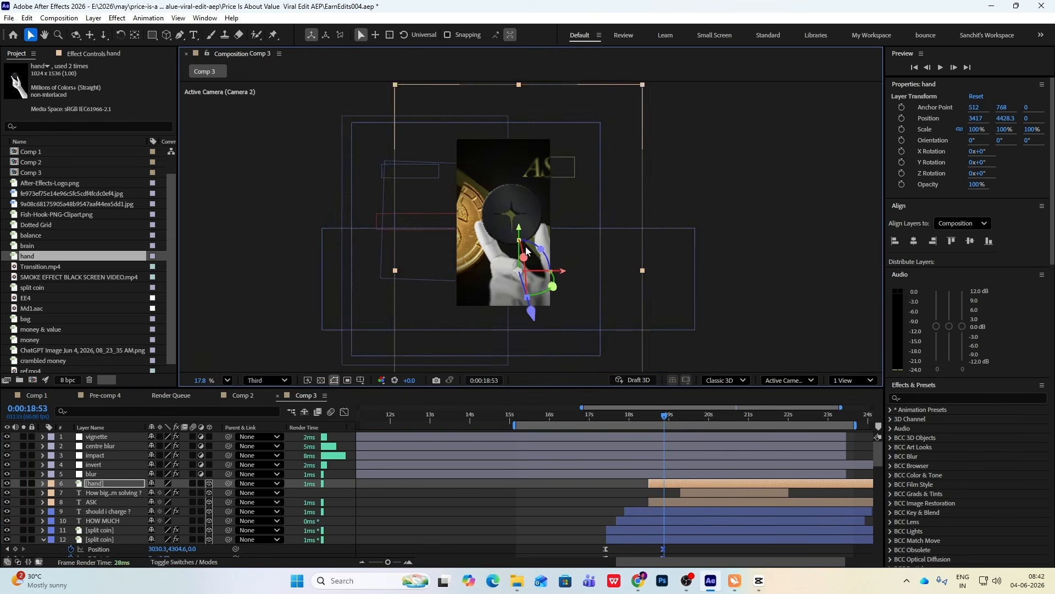
- At 0:00:19:52, scale the hand to 32% and position it in the frame's lower right, below the question text
left_click_drag(673, 420, 700, 442)
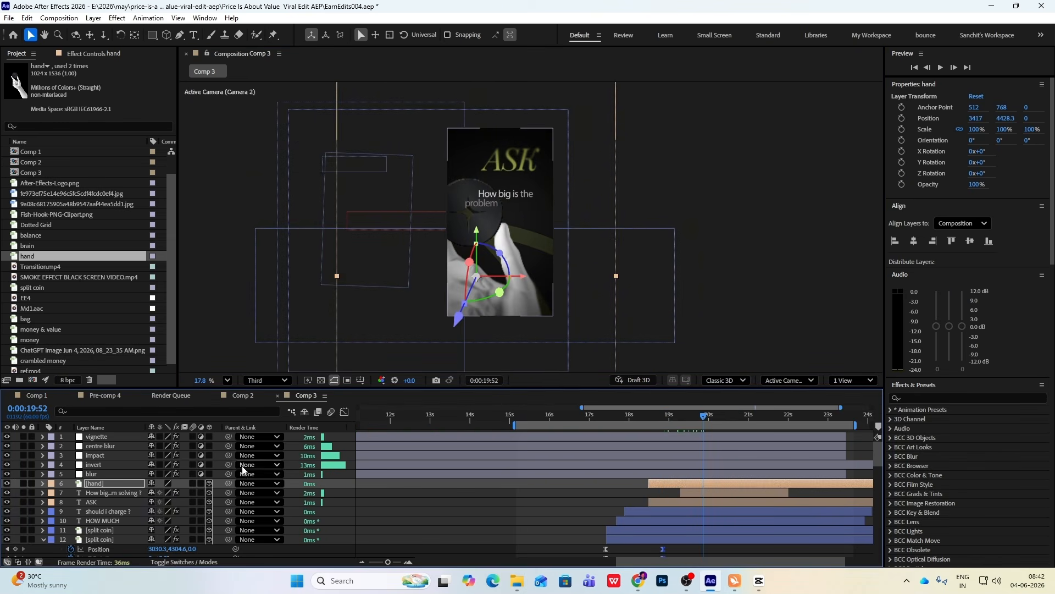
key("s")
left_click_drag(193, 494, 156, 494)
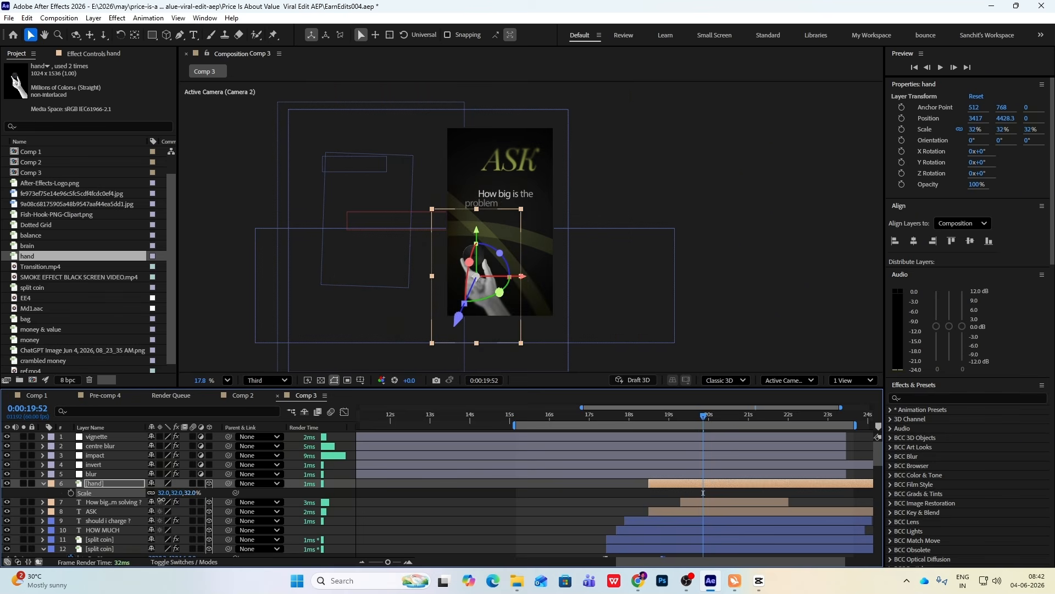
left_click_drag(477, 277, 517, 238)
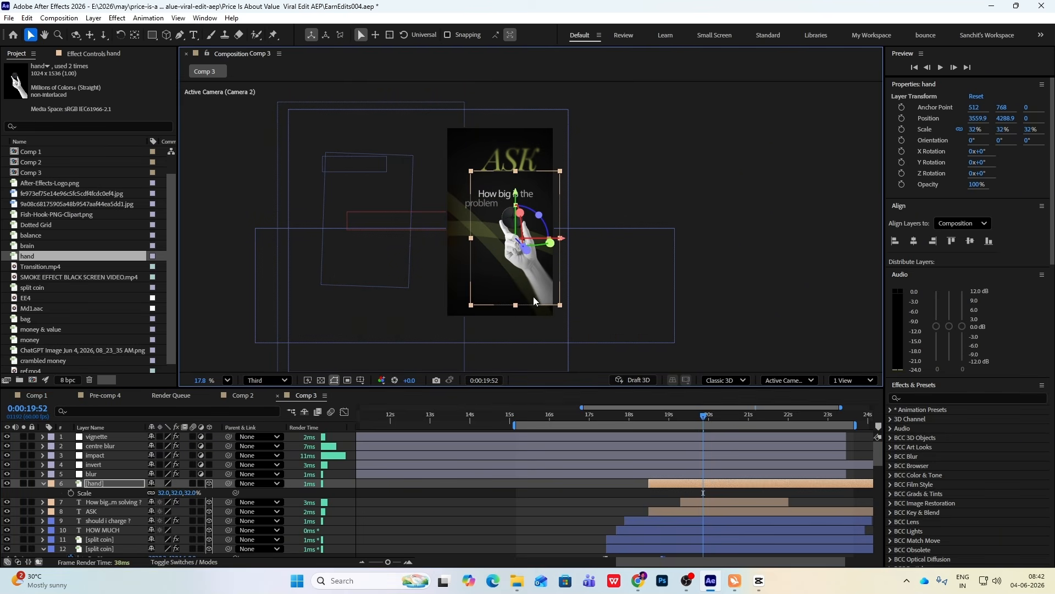
- Compare the hand's size with the reference clip in CapCut and scale the hand layer to 40%
left_click(758, 581)
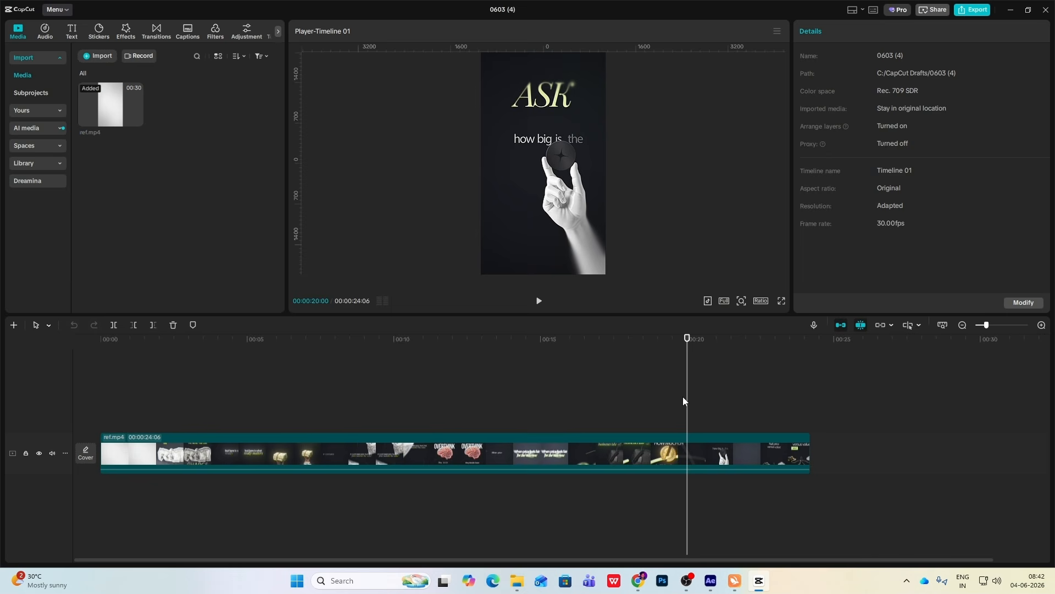
left_click_drag(683, 401, 676, 406)
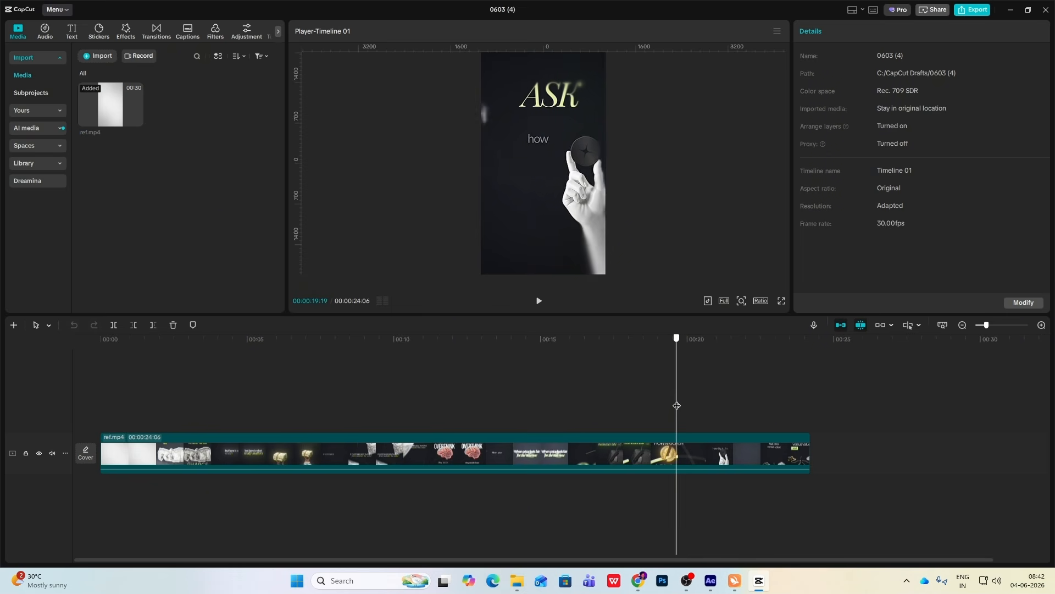
left_click(758, 581)
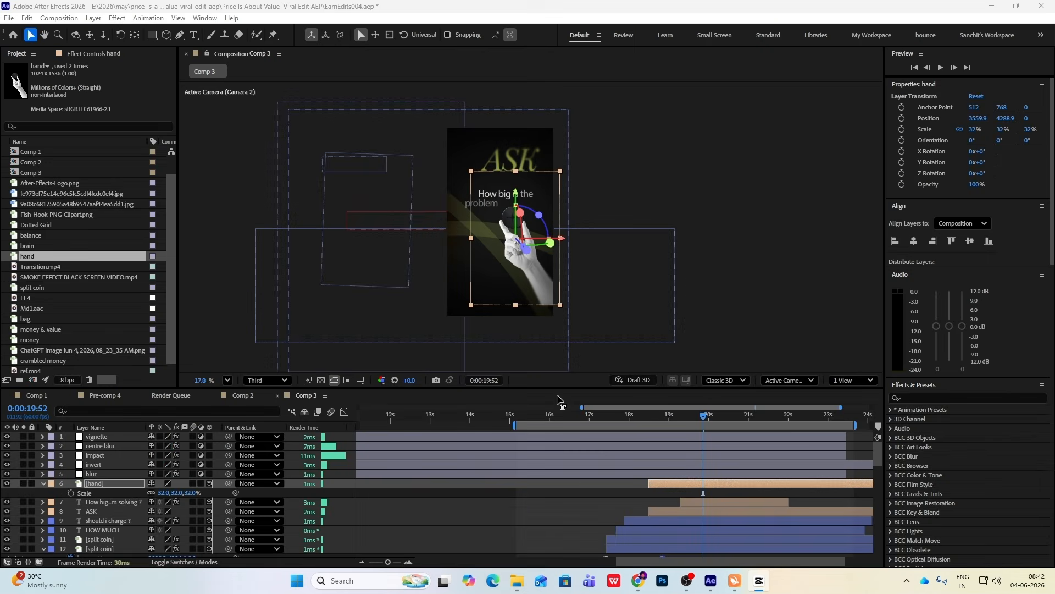
left_click_drag(189, 493, 172, 524)
- Move the hand layer's anchor point to the base of the forearm and set its Z Rotation to 8°
key("r")
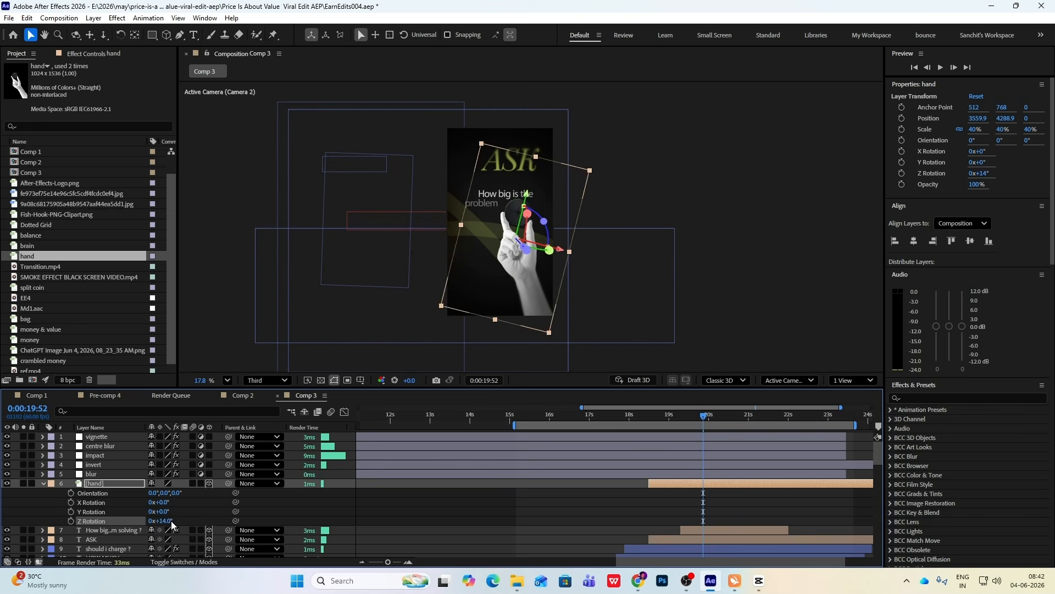
key("ctrl+z")
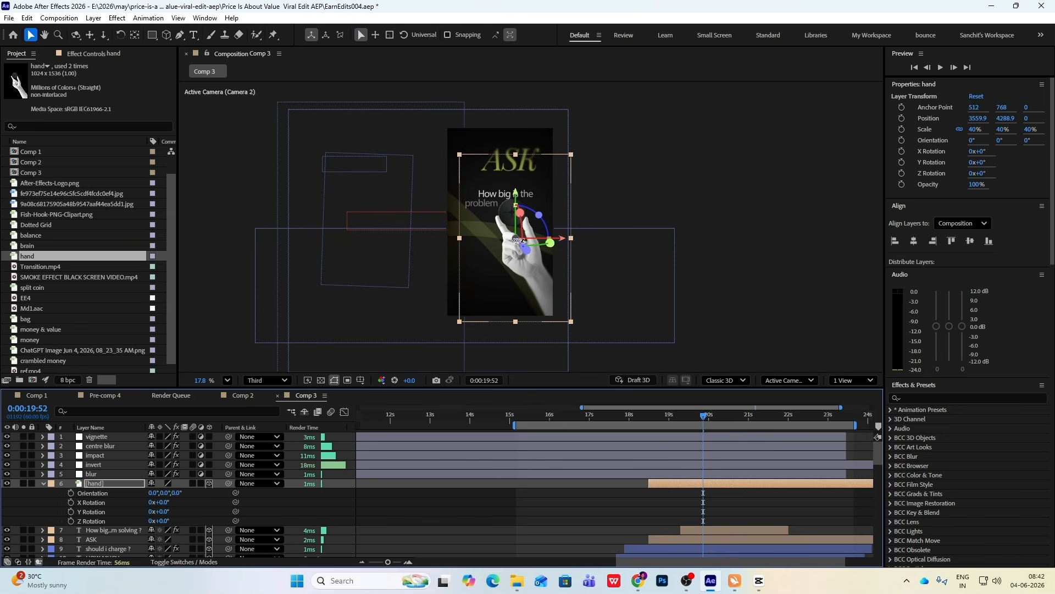
key("y")
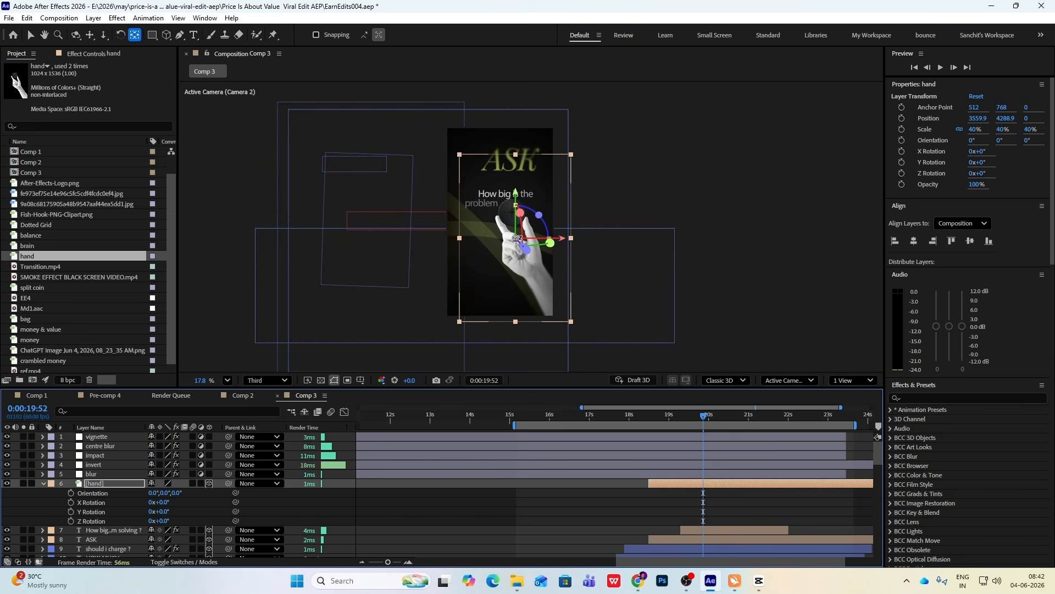
left_click_drag(516, 240, 555, 315)
key("v")
mouse_move(163, 522)
left_mouse_down()
mouse_move(181, 525)
mouse_move(174, 529)
left_mouse_up()
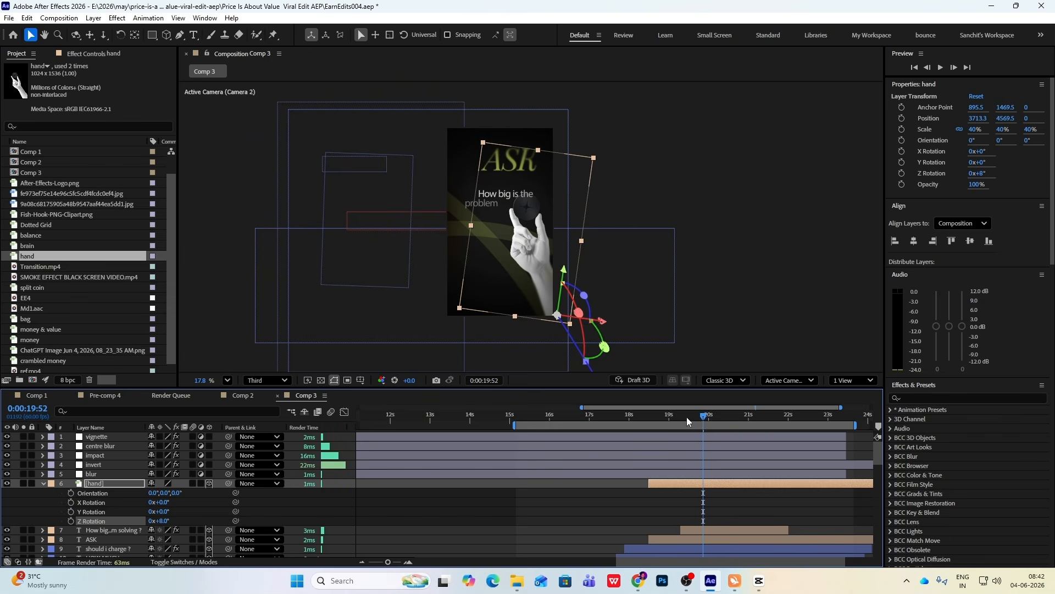
- Keyframe the hand's Z Rotation from 8° at 0:00:18:43 to 2° at 0:00:20:26
left_click_drag(702, 421, 657, 423)
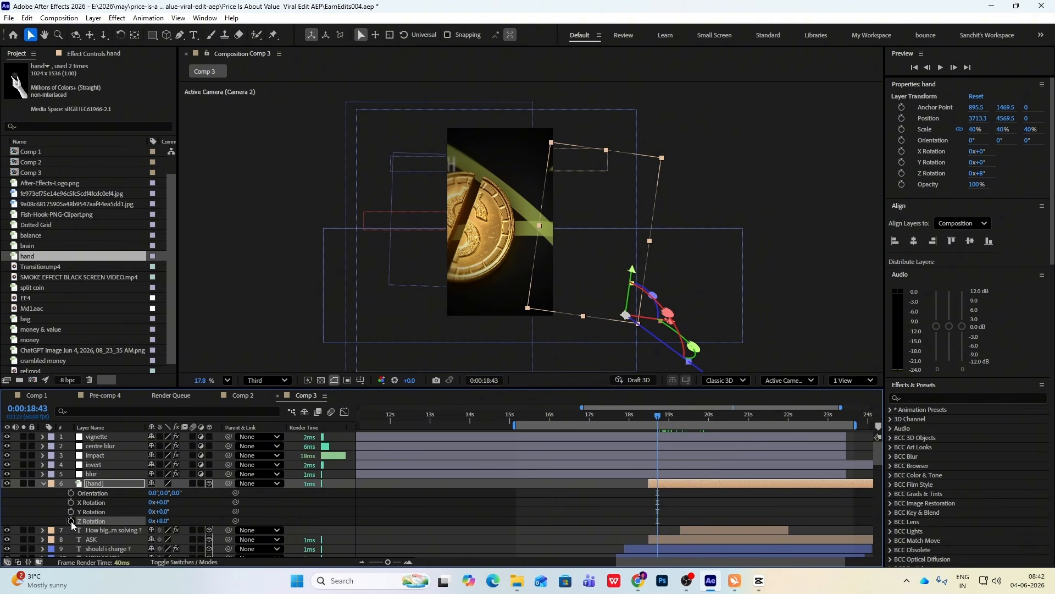
left_click_drag(659, 422, 727, 444)
left_click_drag(164, 521, 163, 523)
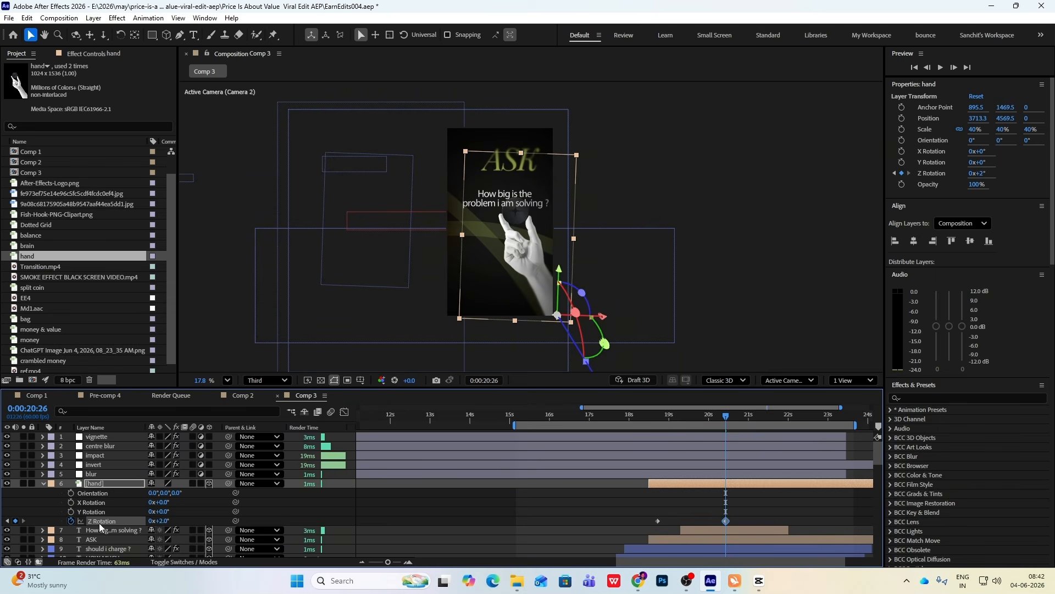
- Set the hand layer's Z position to -82 so it comes forward toward the camera
left_click(42, 484)
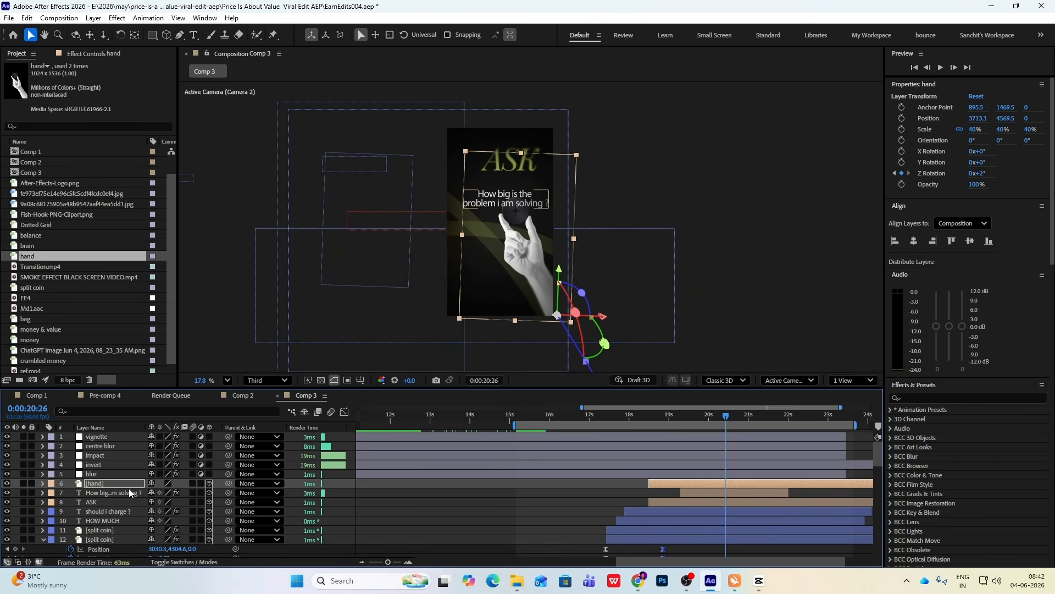
key("p")
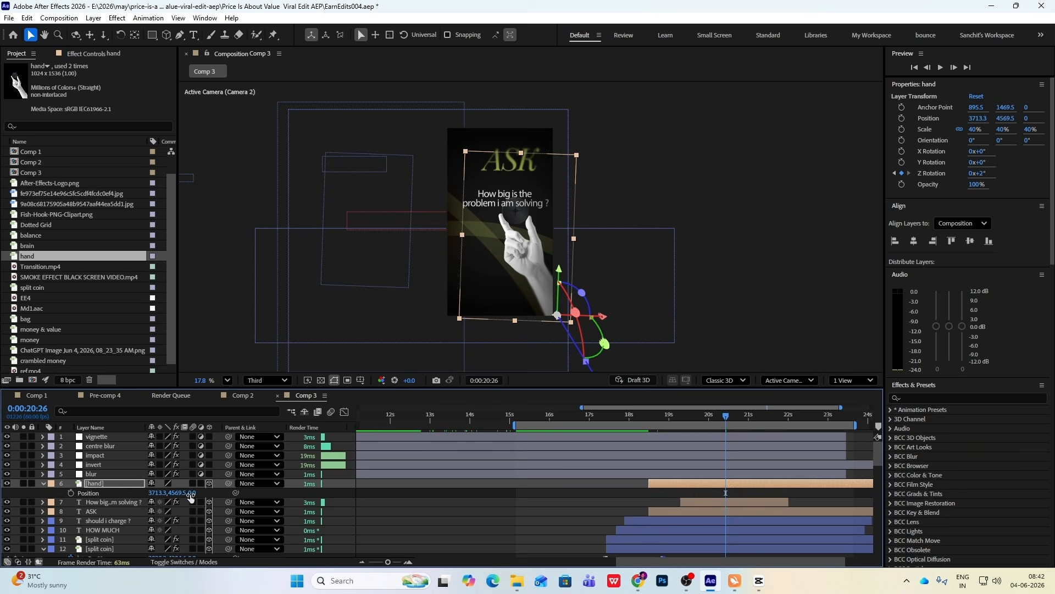
left_click_drag(190, 497, 316, 504)
- Scale the question text layer to 44%, reposition it below ASK, and preview the shot from 0:00:18:49
left_click(118, 502)
key("p")
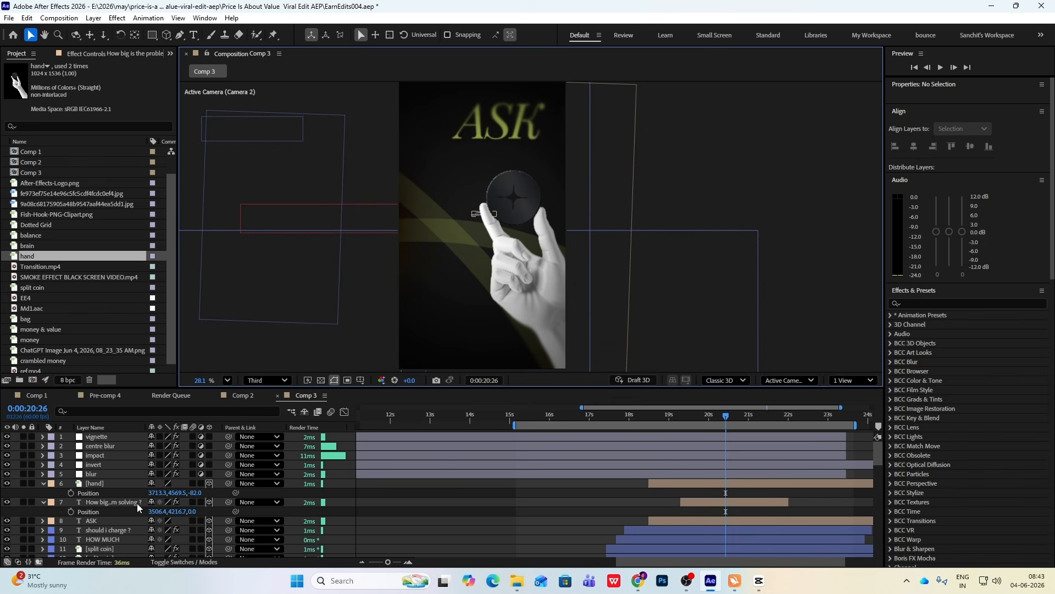
left_click(116, 503)
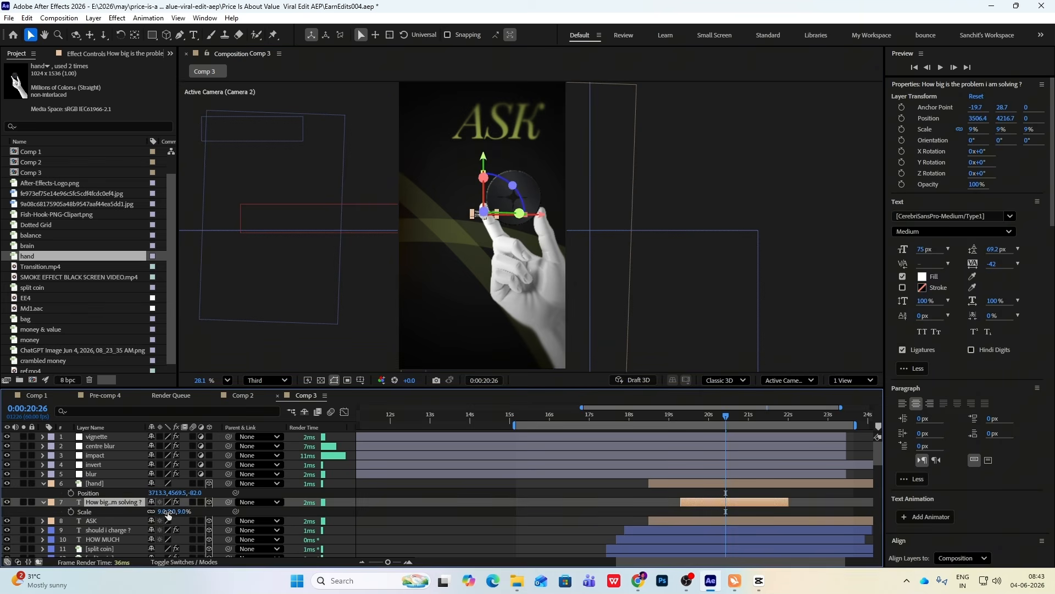
left_click_drag(183, 513, 206, 502)
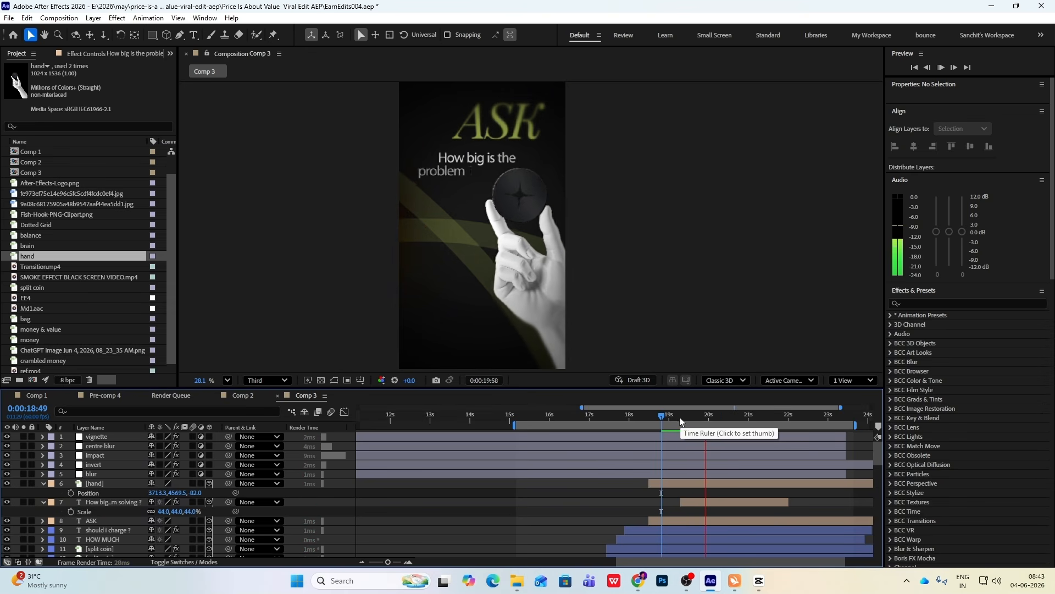
key("space")
- Ease the hand's Z Rotation keyframes and pull in the first keyframe's speed-curve handle for a faster start
left_click(130, 503)
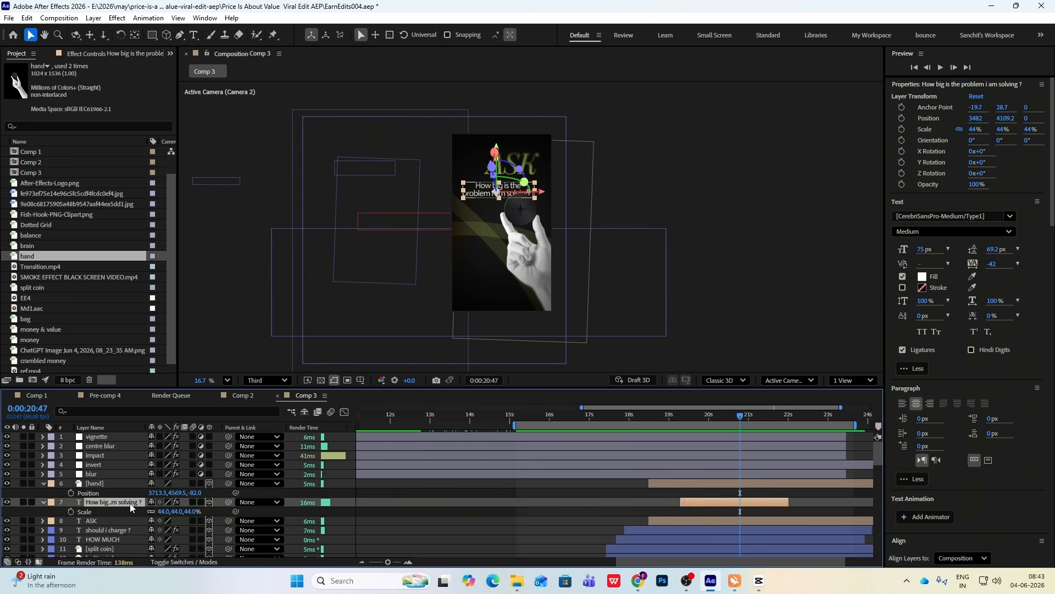
left_click(119, 486)
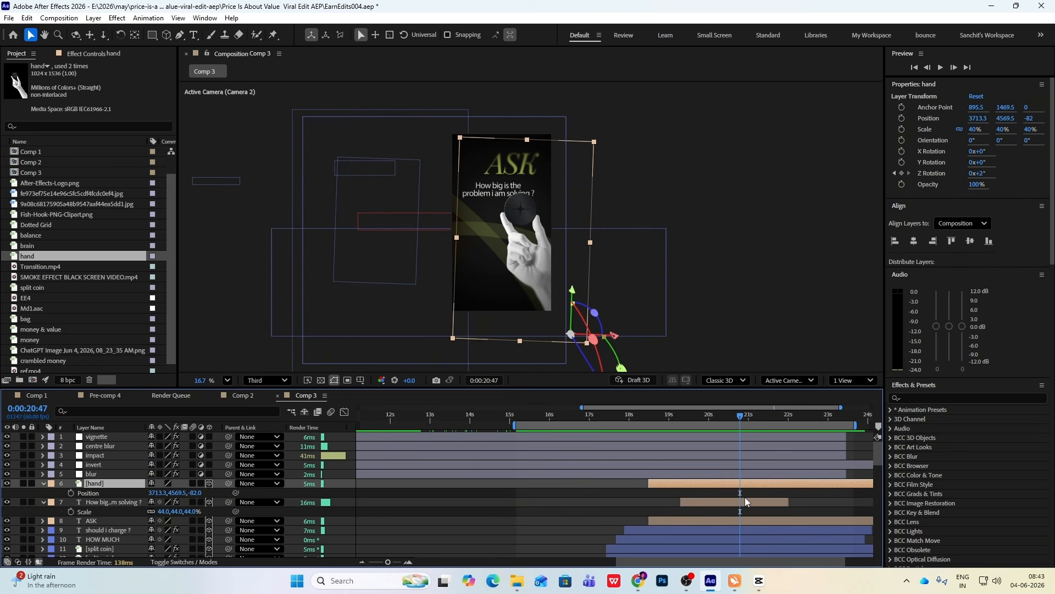
left_click_drag(739, 418, 715, 420)
key("u")
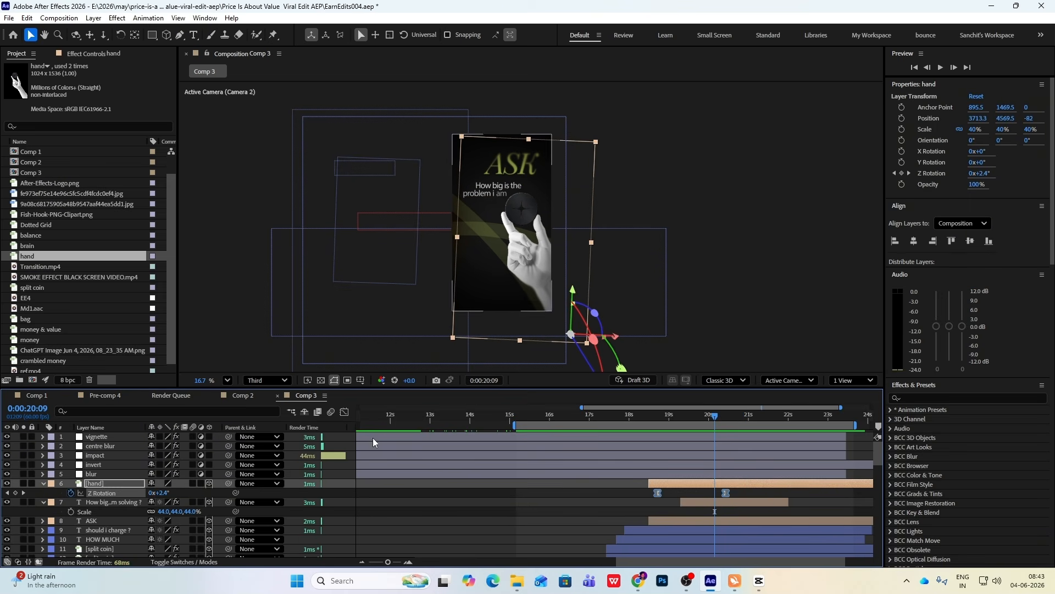
key("shift+F3")
left_click(665, 468)
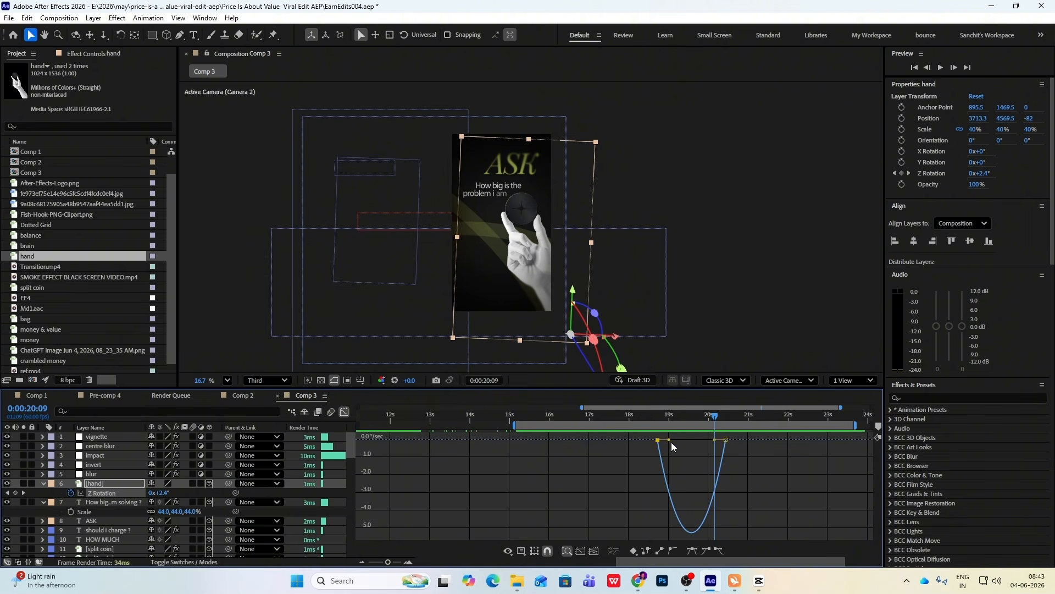
left_click_drag(670, 441, 657, 420)
left_click(344, 413)
- Set the hand's starting Z Rotation at 0:00:18:43 to 18° and place the end keyframe at about 0:00:21:00
scroll(661, 497, "up", 5)
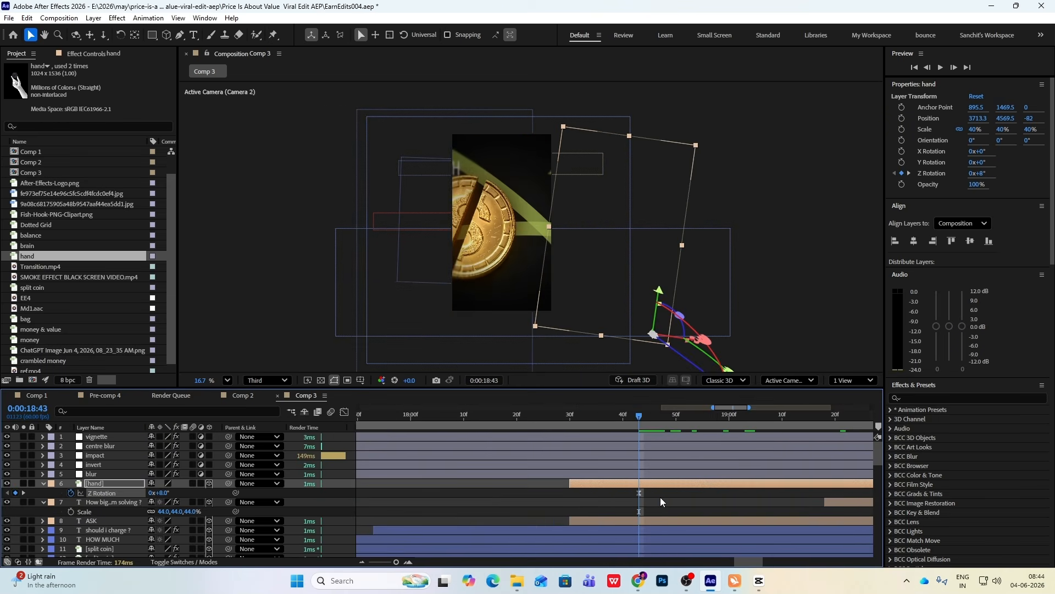
left_click_drag(162, 493, 635, 484)
scroll(668, 496, "down", 3)
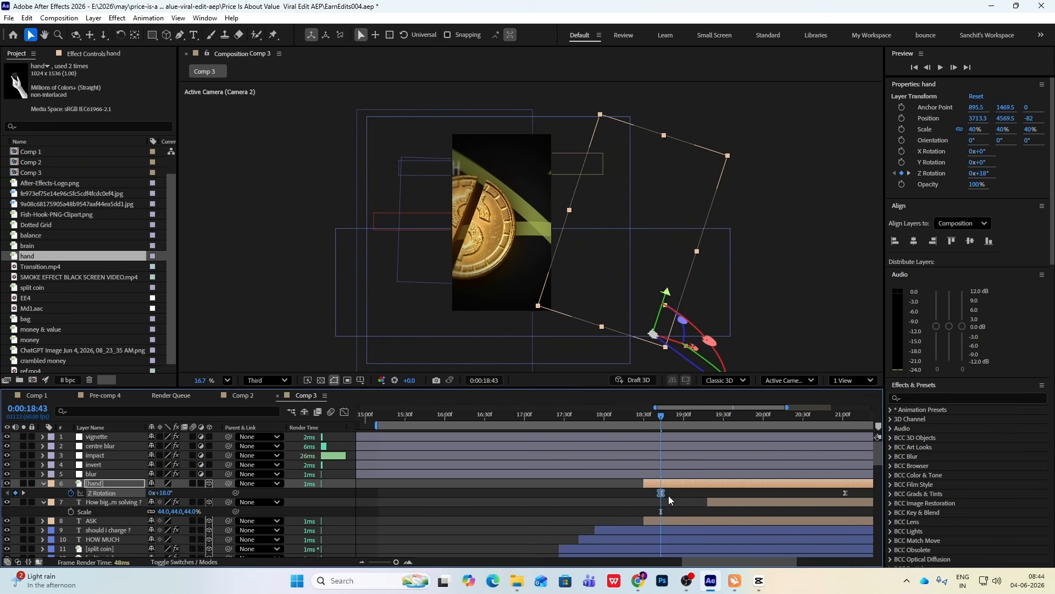
- Preview the hand's rotation from 0:00:18:10, compare it with the CapCut reference, and replay the shot from 0:00:18:27
key("space")
scroll(709, 497, "down", 3)
left_click(723, 416)
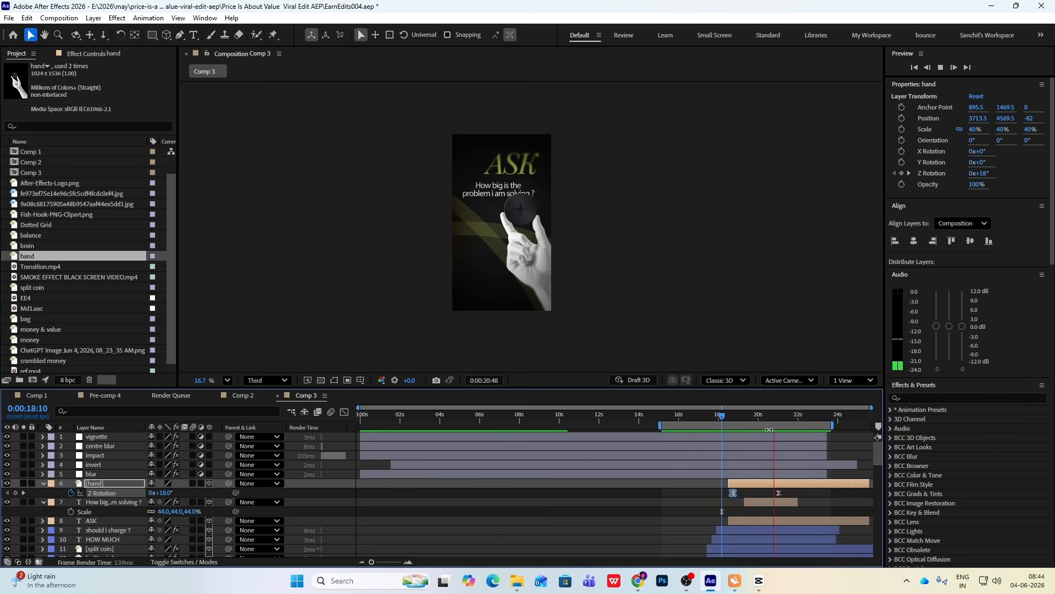
key("alt+Tab")
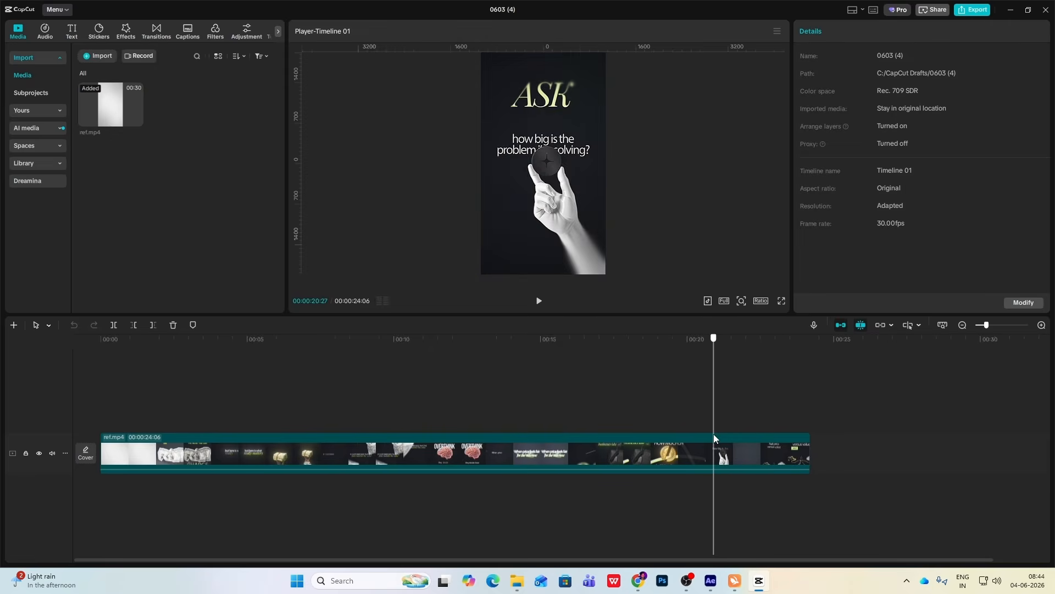
key("alt+Tab")
key("space")
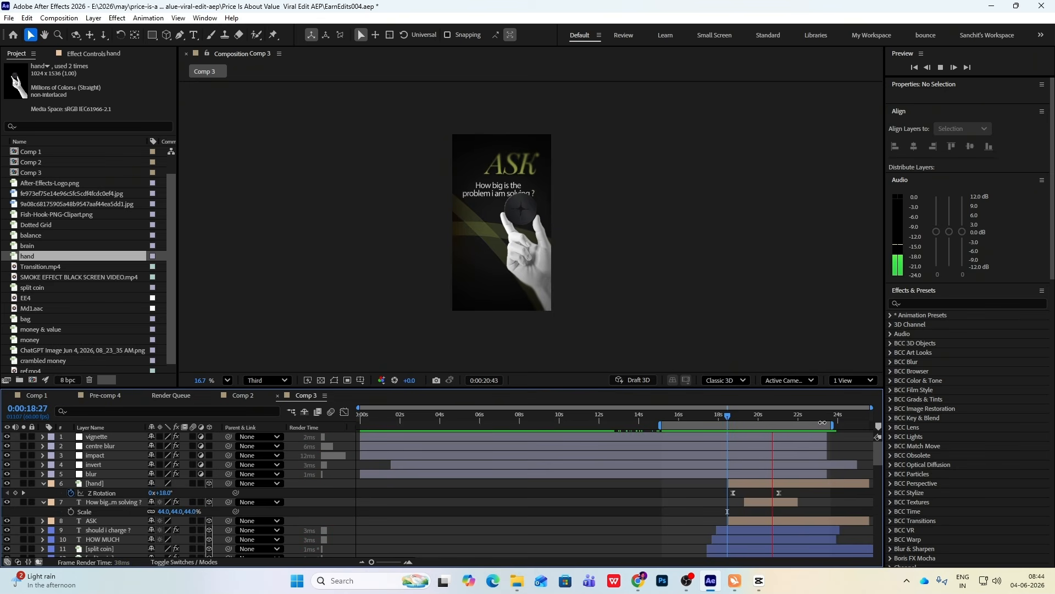
- Copy the impact layer's Slider, Blurriness and Brightness keyframes from about 13 s to 0:00:20:54 and preview the hit
key("space")
left_click(505, 455)
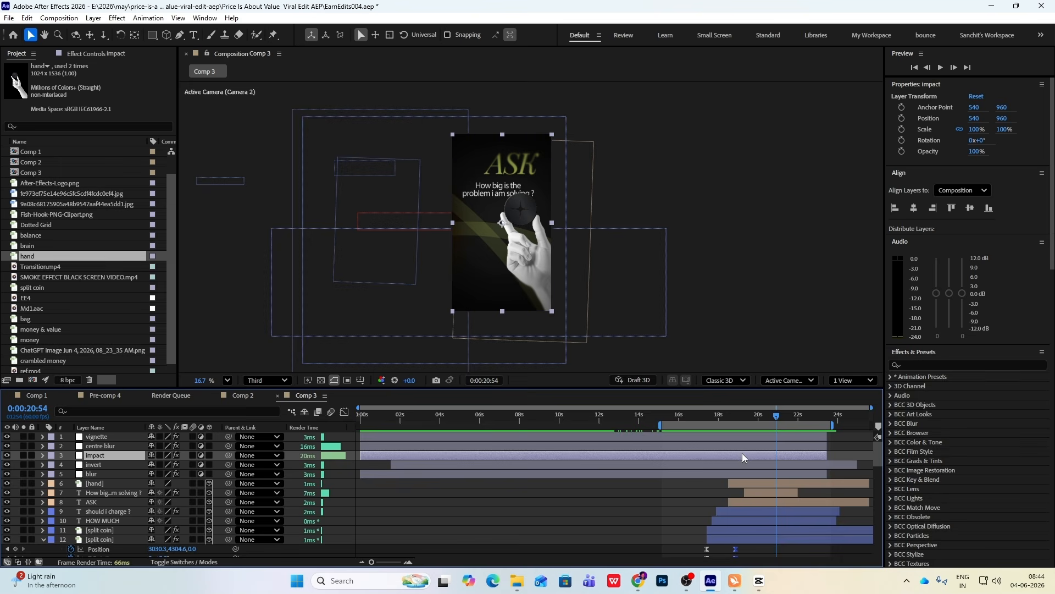
key("u")
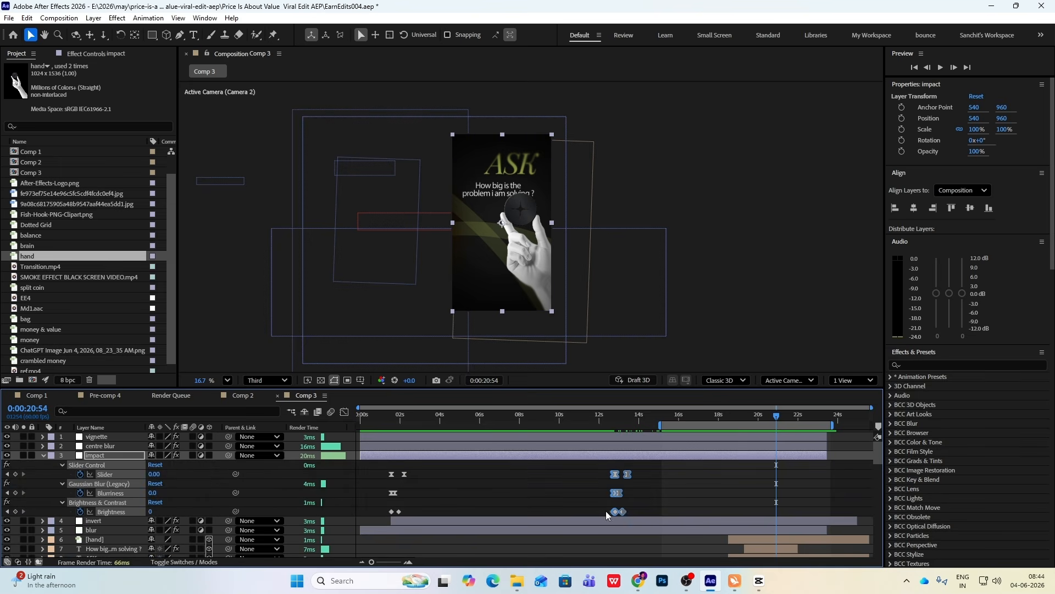
key("ctrl+v")
key("space")
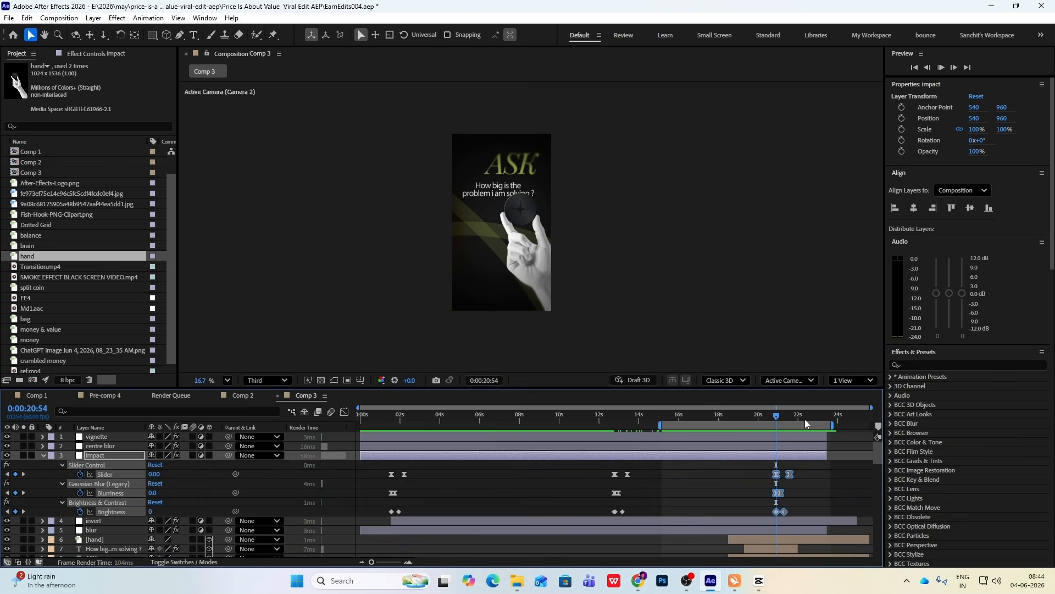
key("space")
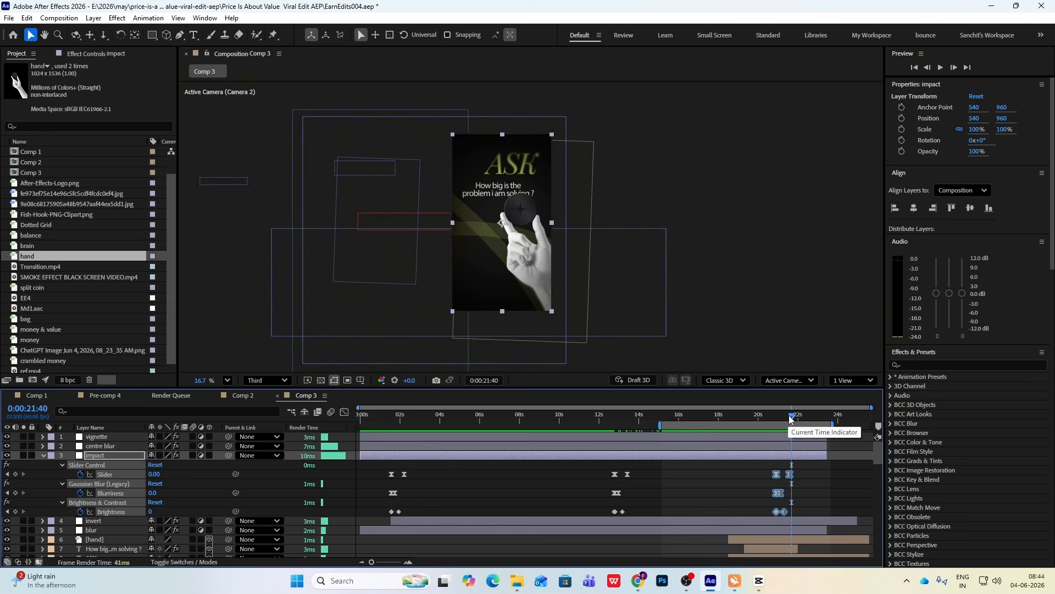
- Copy the invert layer's Blend With Original keyframes from about 13 s to 0:00:20:53 to match the new impact keyframes
left_click(100, 466)
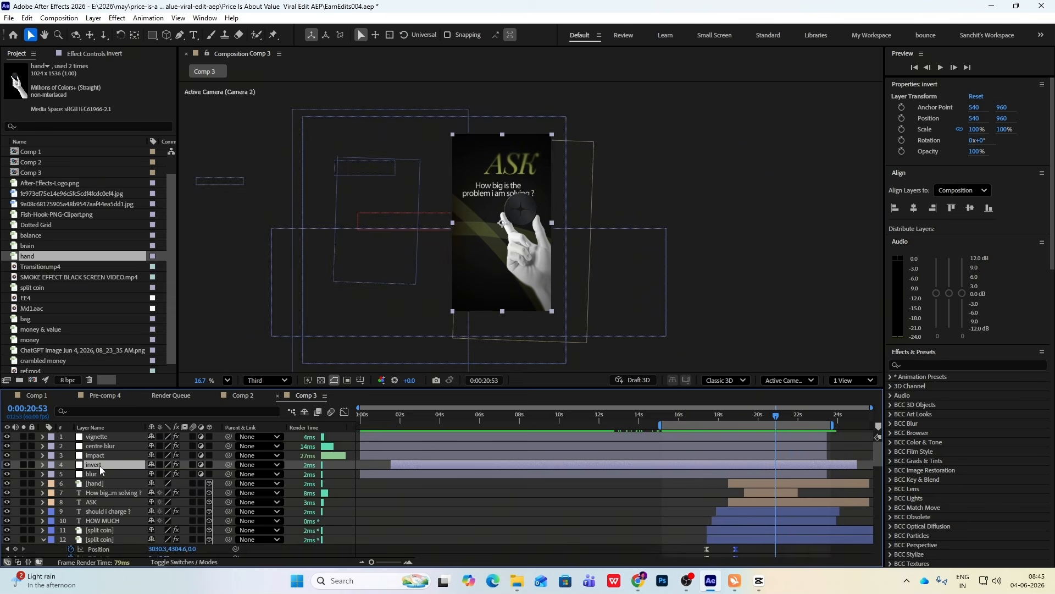
key("u")
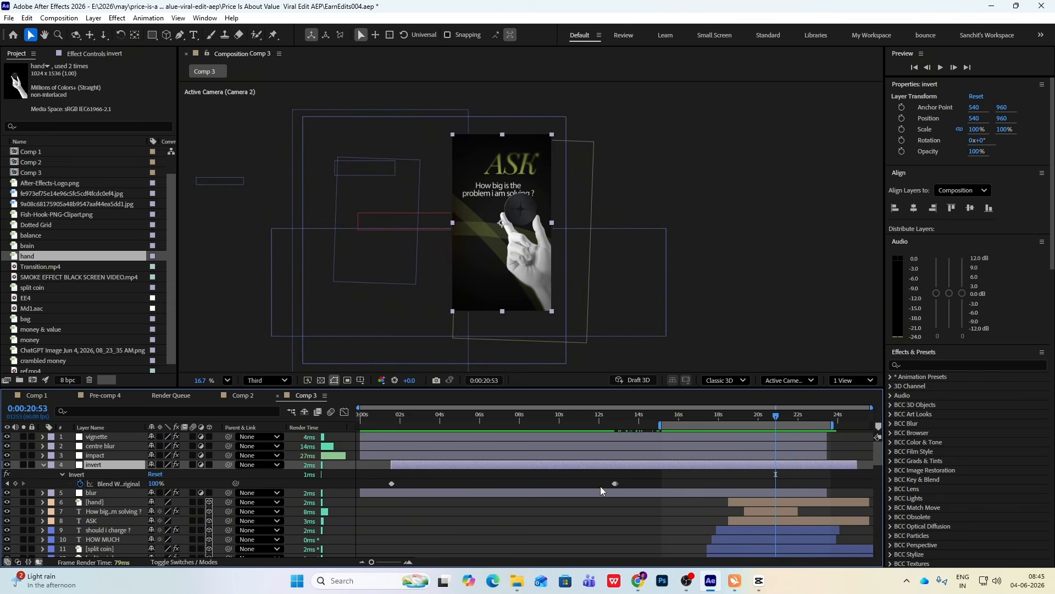
left_click(615, 483)
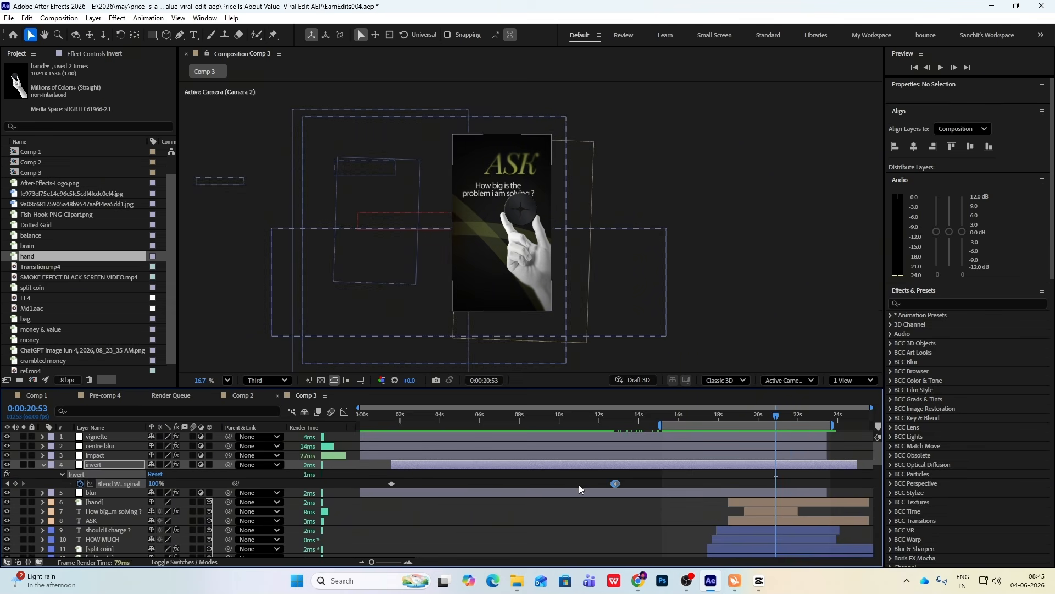
left_click(782, 454)
key("u")
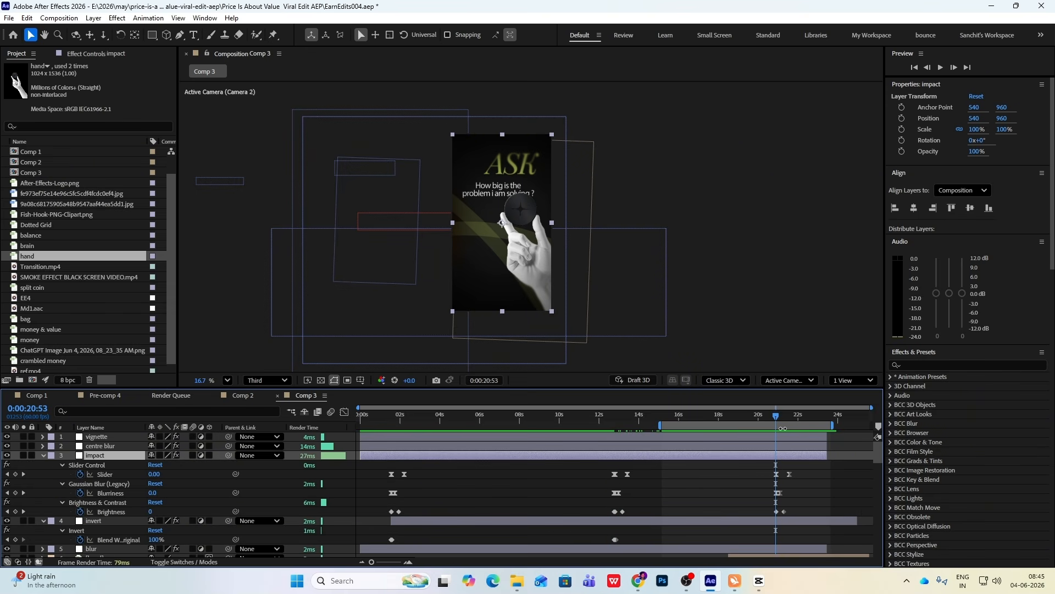
left_click(785, 522)
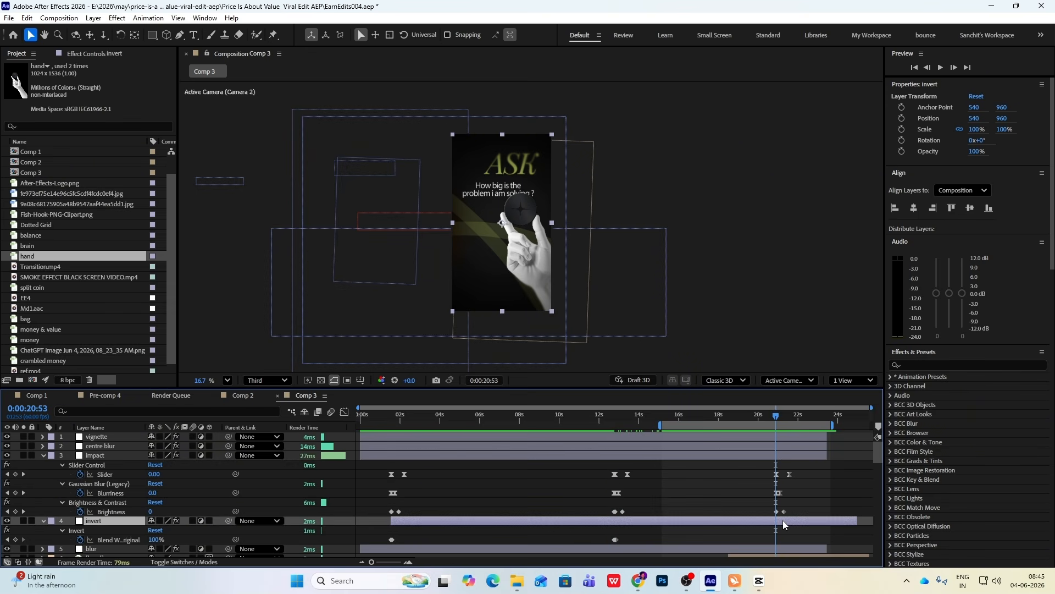
key("ctrl+v")
- Collapse the impact and invert layers, and trim the ends of the hand, question text and ASK layers at 0:00:20:49
left_click(775, 424)
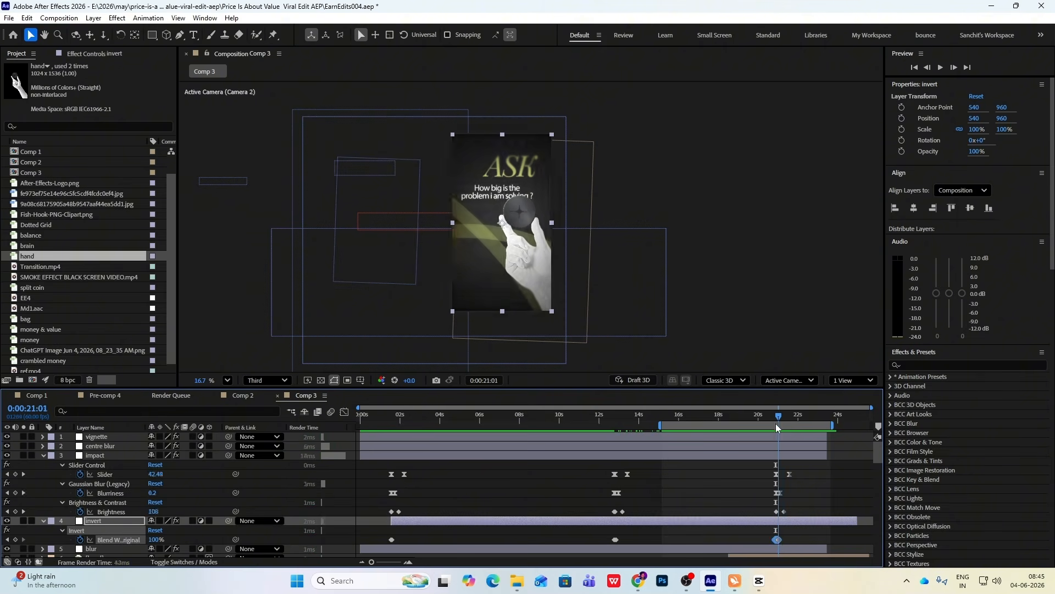
left_click(44, 456)
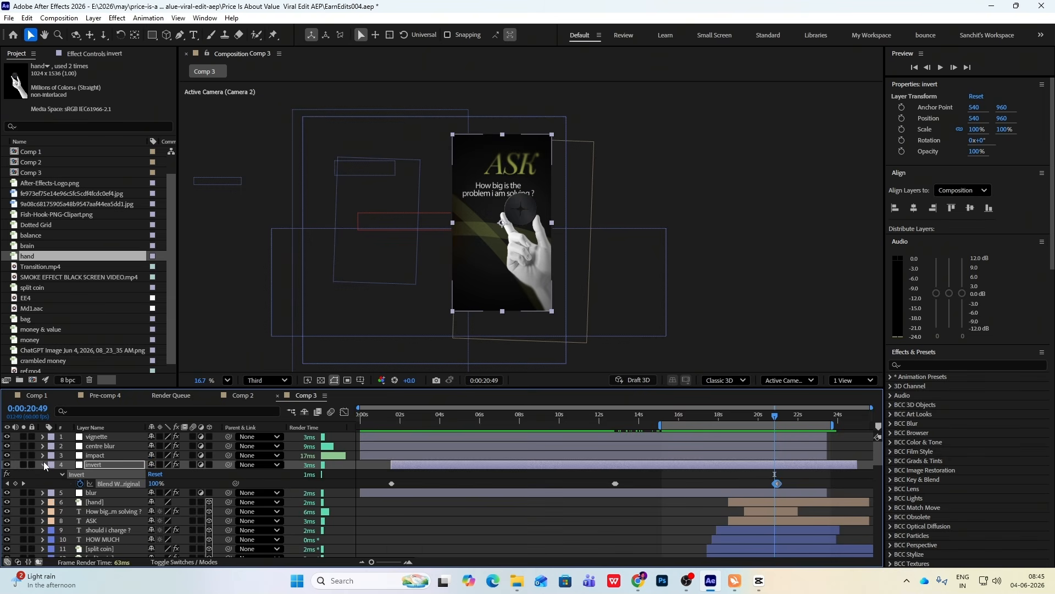
left_click(43, 465)
left_click(782, 480)
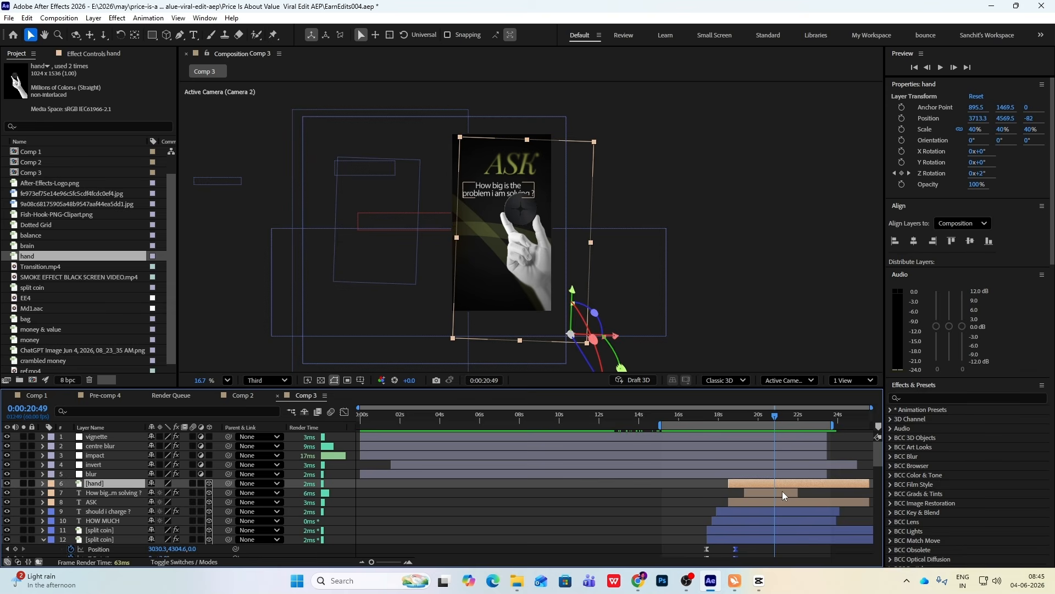
left_click(782, 492, "ctrl")
left_click(781, 502, "ctrl")
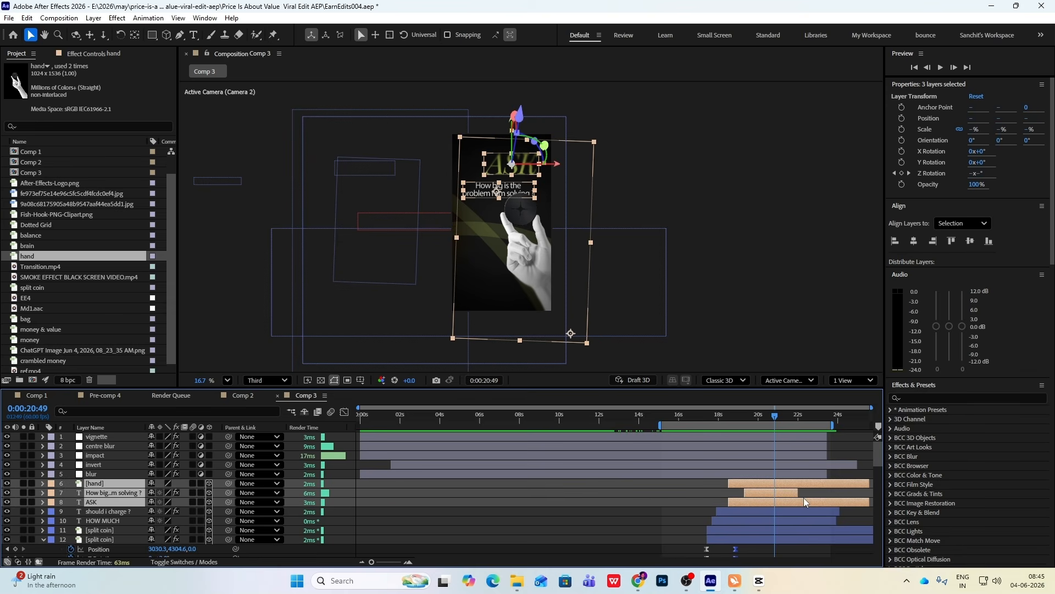
key("alt+]")
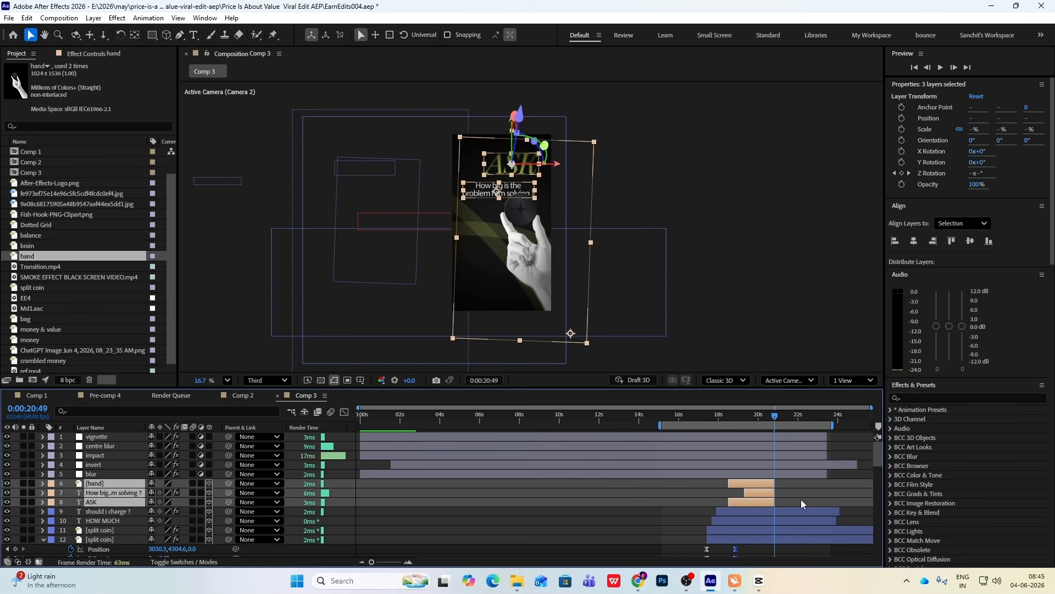
- Preview the trimmed ASK shot and compare it at 0:00:19:56 with the CapCut reference around 0:00:19:15 to 0:00:19:21
scroll(798, 499, "up", 2)
scroll(787, 502, "down", 2)
key("space")
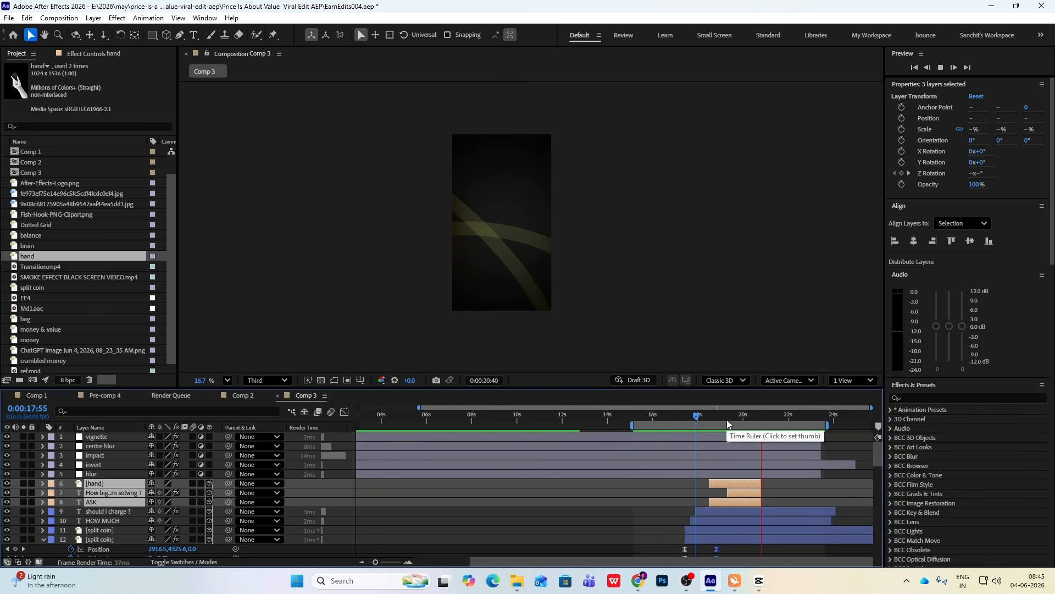
key("space")
left_click(758, 581)
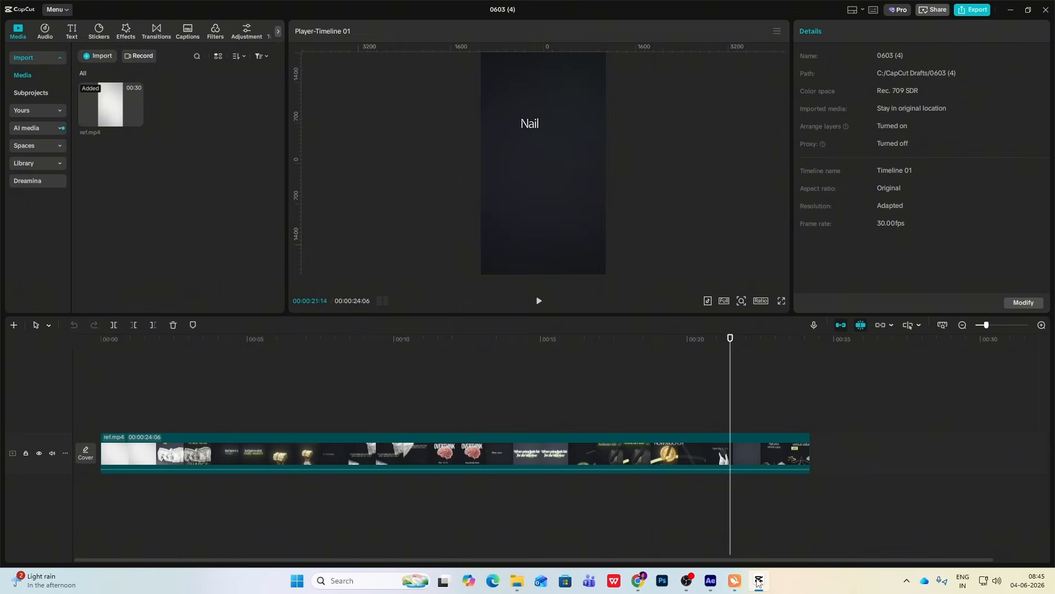
left_click_drag(733, 402, 672, 414)
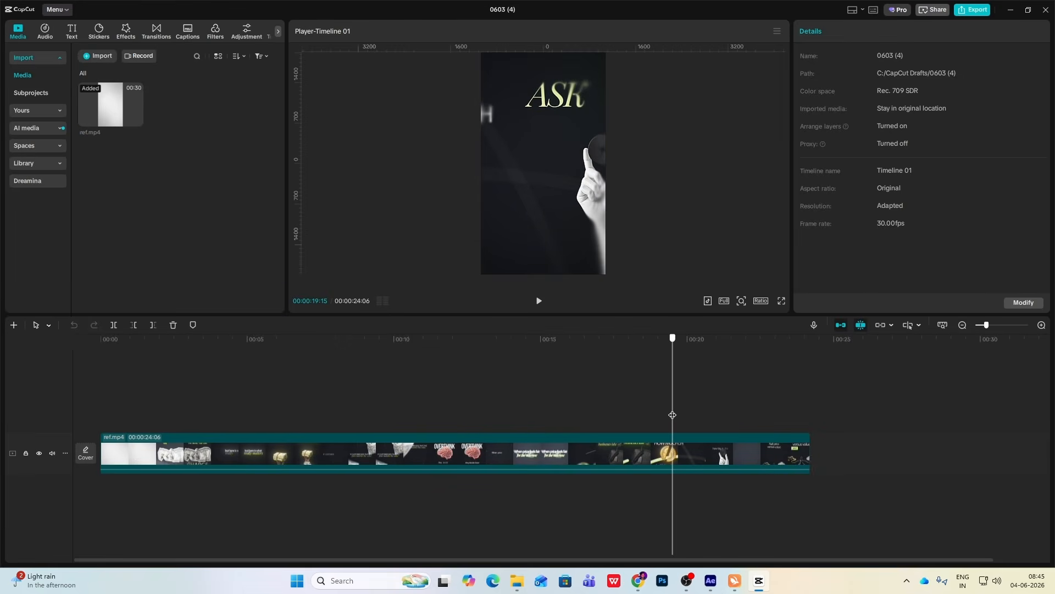
left_click(757, 580)
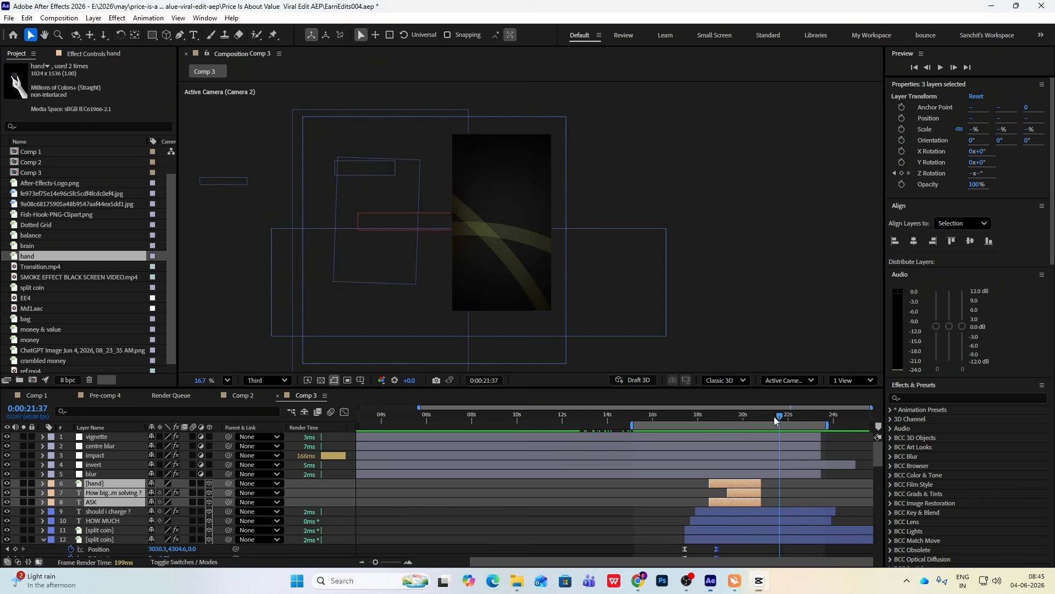
left_click_drag(774, 417, 744, 437)
left_click(759, 581)
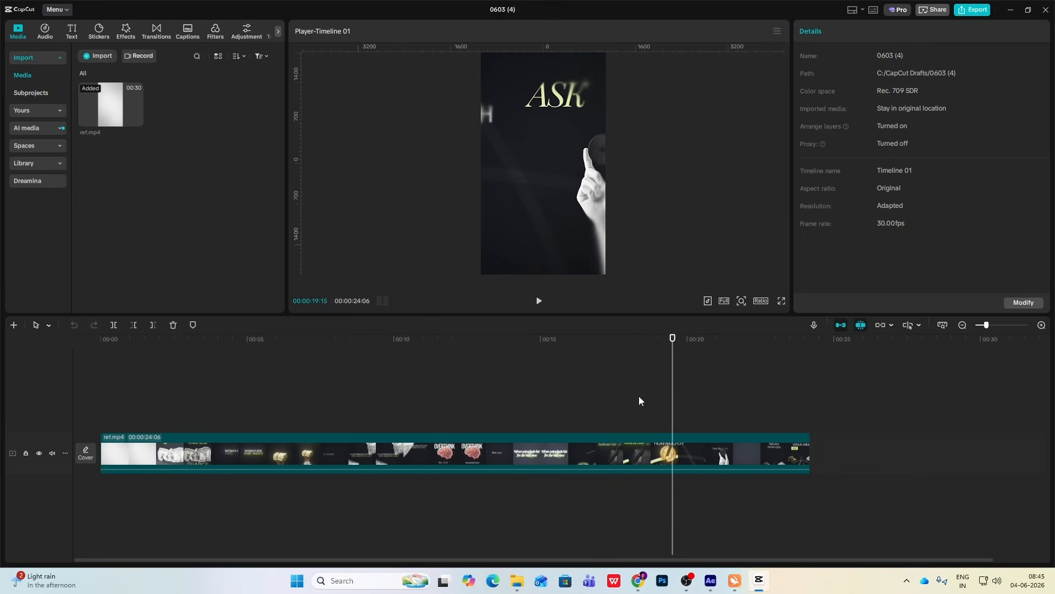
mouse_move(673, 400)
left_mouse_down()
mouse_move(664, 407)
mouse_move(678, 415)
left_mouse_up()
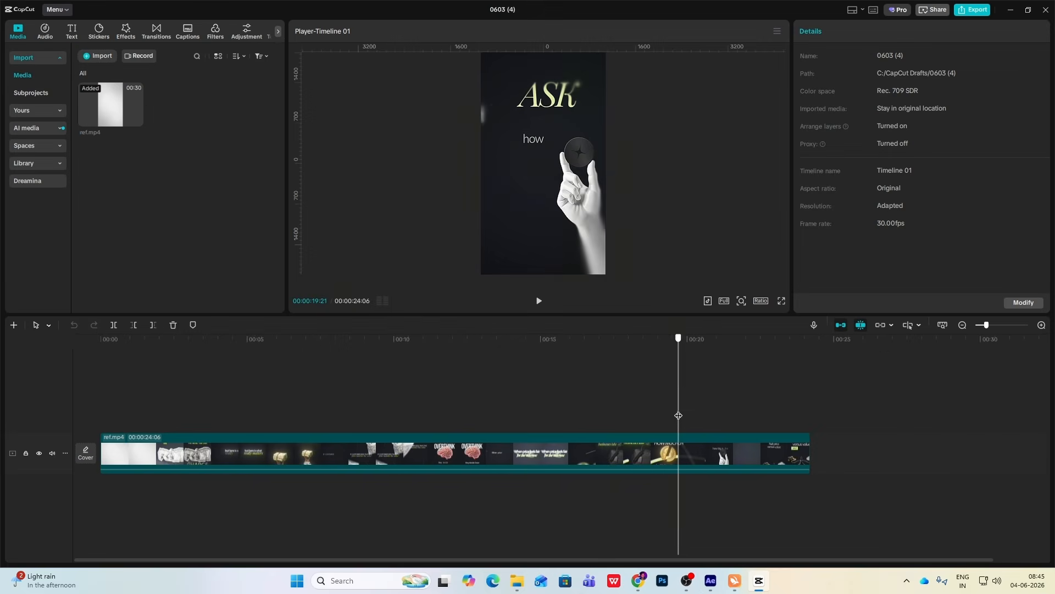
left_click(758, 581)
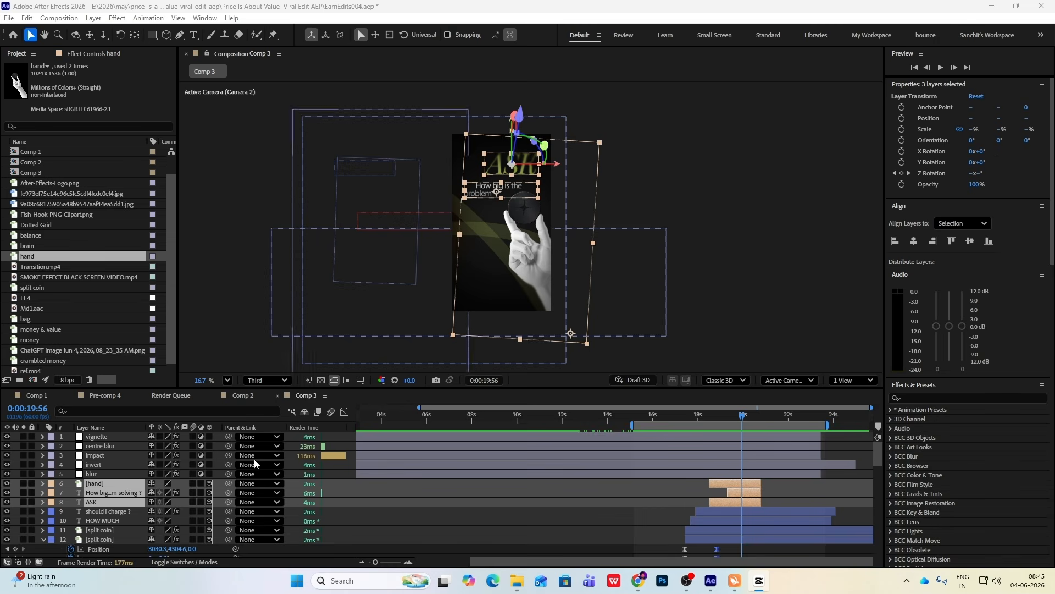
- Move the end Opacity keyframes of Shape Layer 6 and Shape Layer 5 to 0:00:19:56, set them to 0%, and preview the fade
scroll(107, 514, "down", 2)
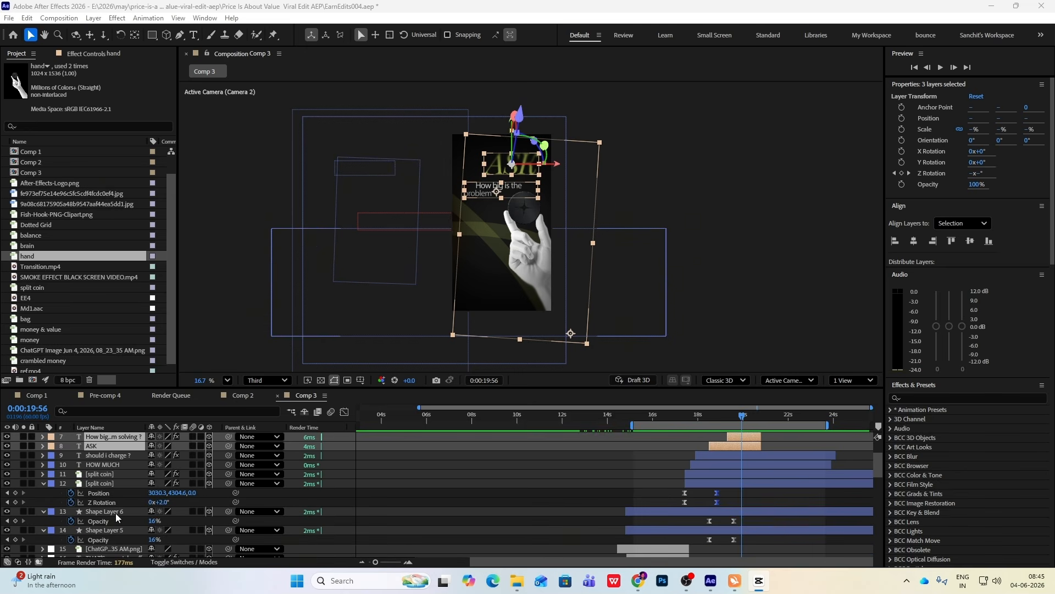
left_click(115, 512)
mouse_move(742, 519)
left_mouse_down()
mouse_move(730, 542)
mouse_move(743, 526)
left_mouse_up()
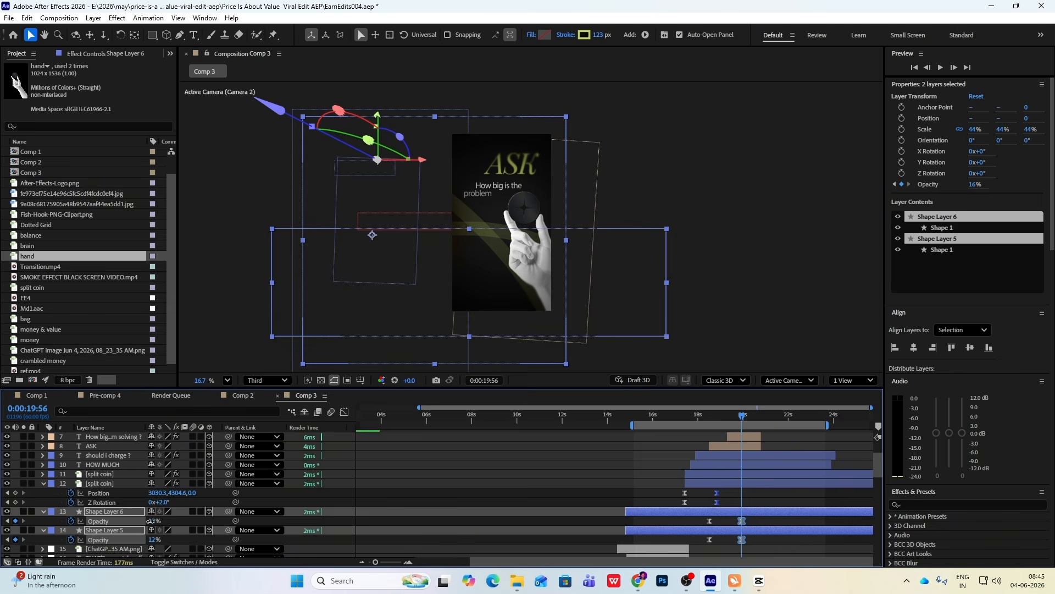
left_click_drag(151, 521, 139, 526)
key("space")
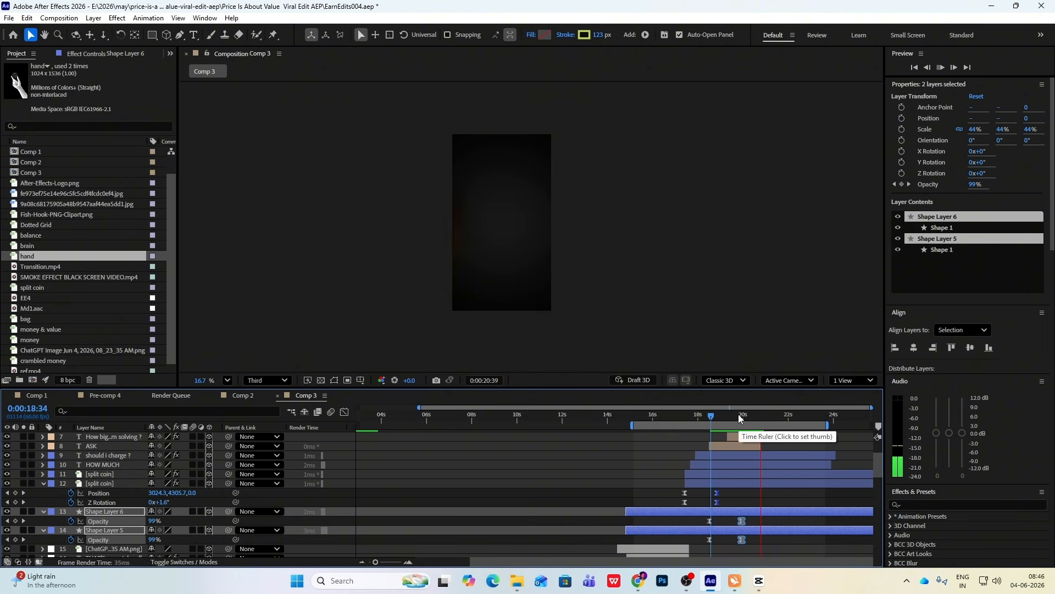
- Scrub the CapCut reference to the "Nail price versus value" scene at 0:00:22:15 and return to the comp
left_click(770, 418)
key("alt+Tab")
left_click_drag(678, 417, 762, 417)
left_click(766, 581)
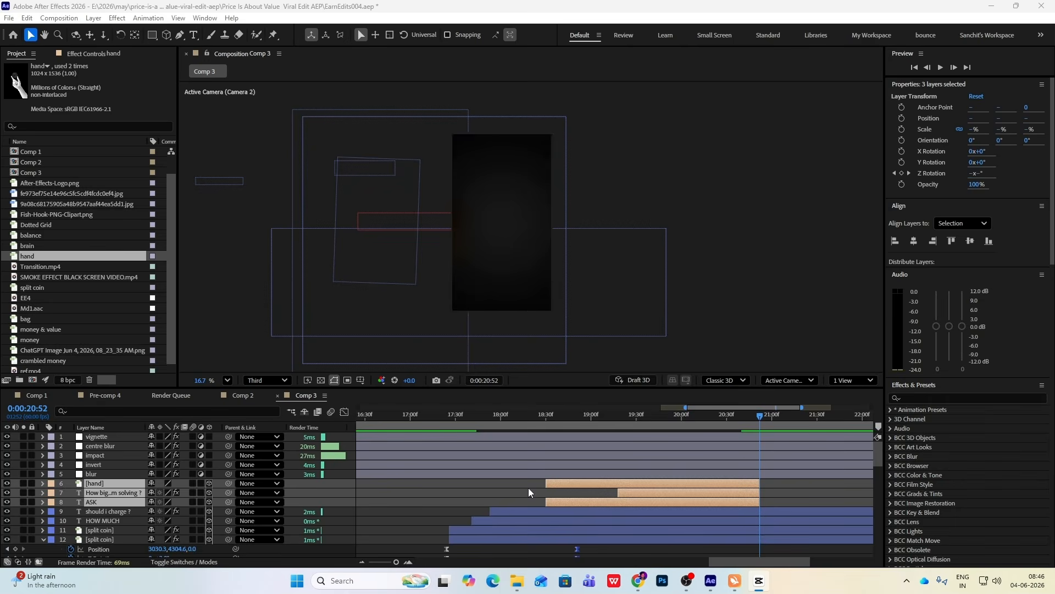
- Duplicate the question text layer and slide the copy to start at 0:00:20:52, where the ASK layers end
left_click(341, 496)
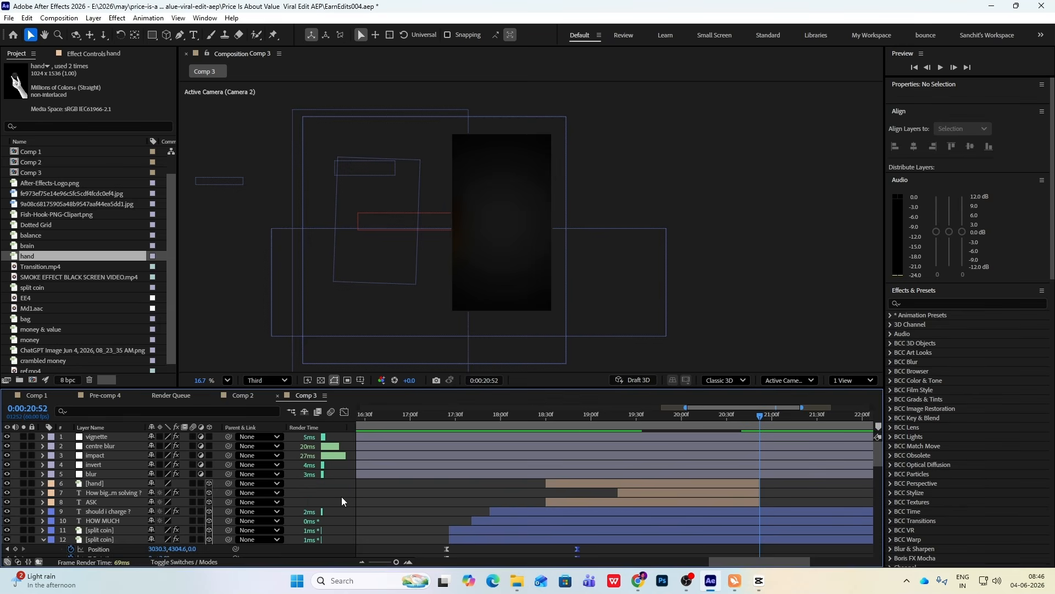
left_click(121, 494)
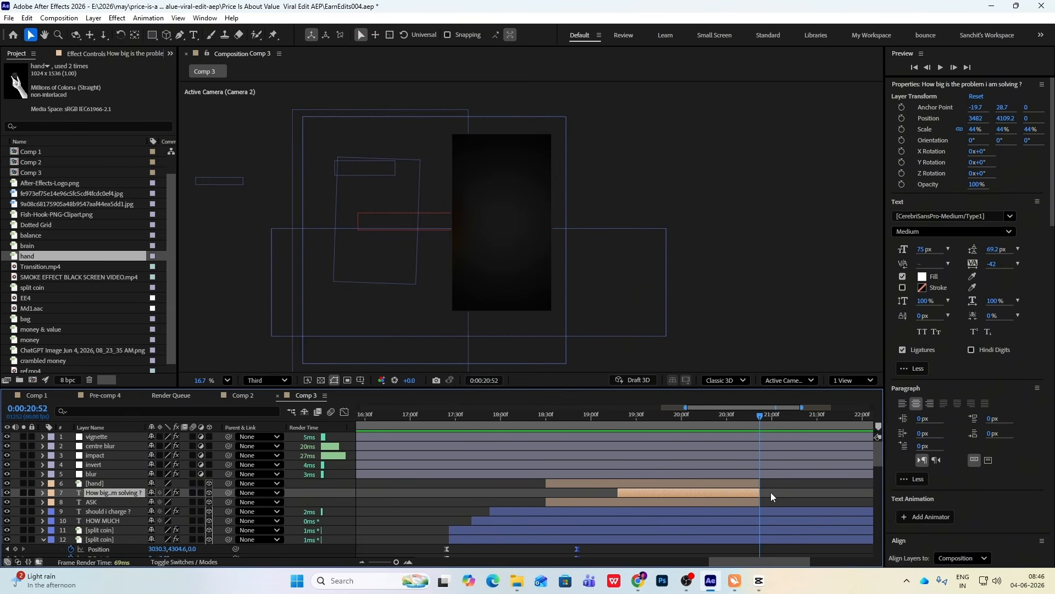
left_click(771, 492)
key("ctrl+v")
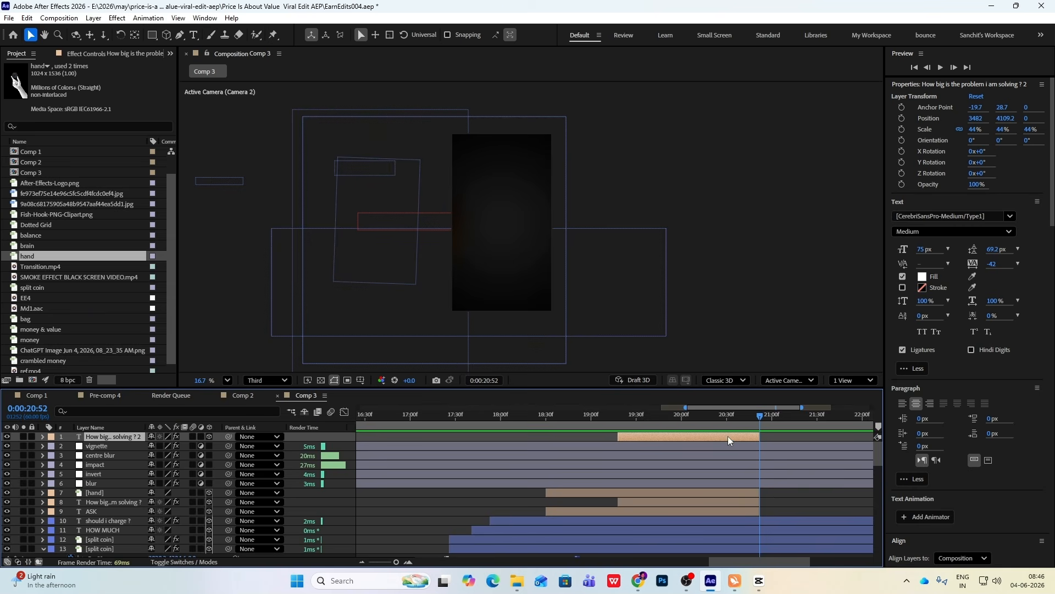
left_click_drag(727, 440, 861, 437)
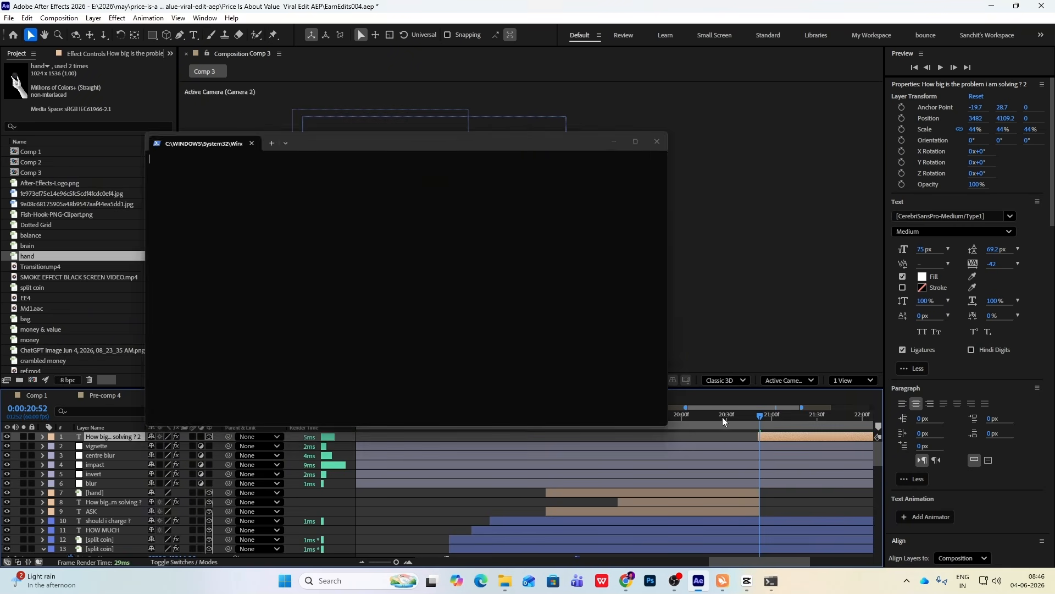
- Move the copied question text layer between the blur and hand layers and set its label colour to Red
left_click_drag(111, 444, 61, 491)
left_click(53, 483)
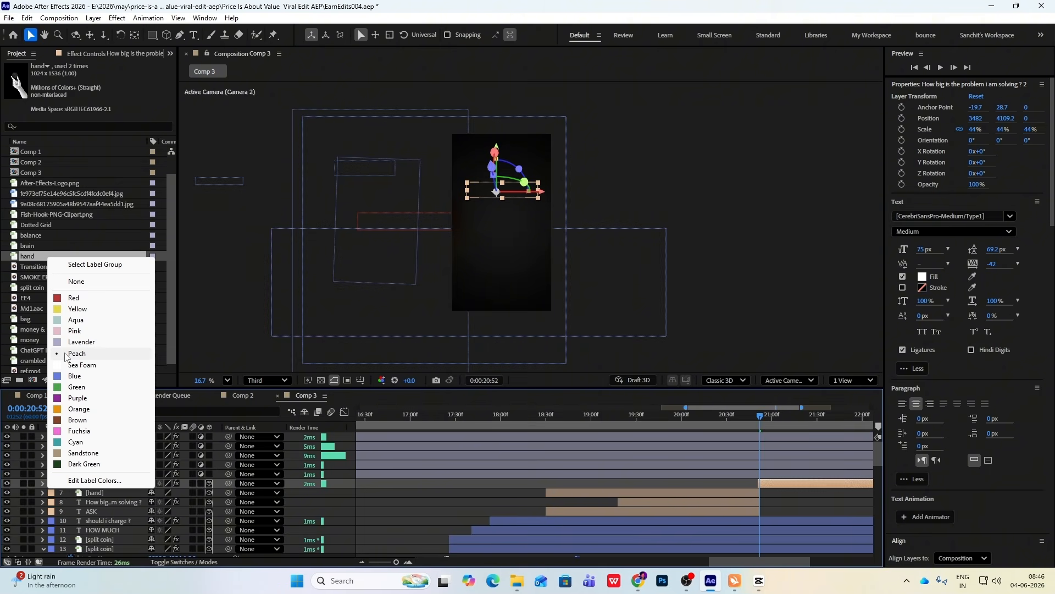
left_click(70, 297)
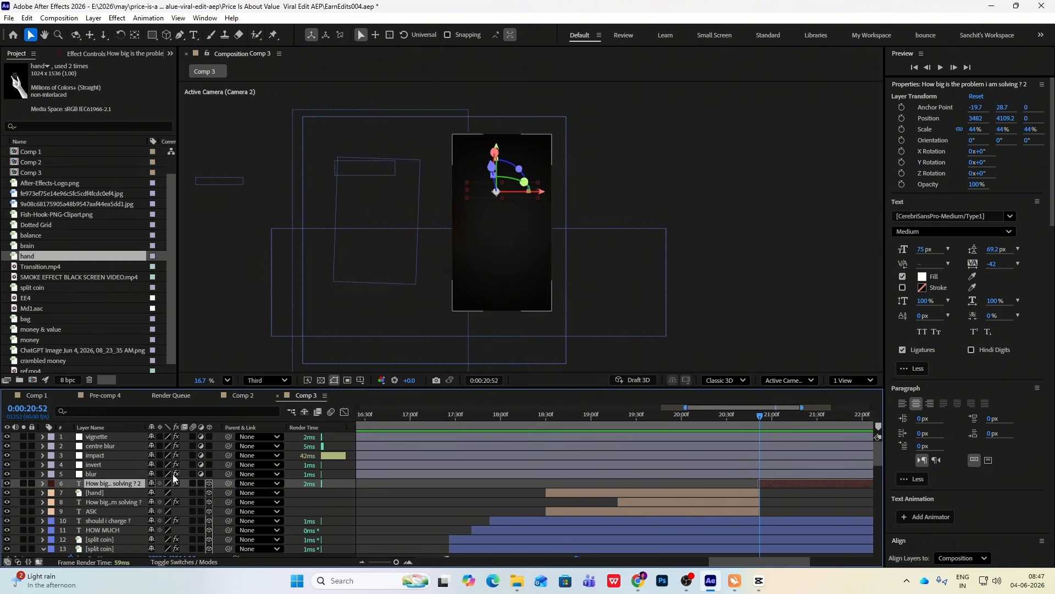
- Collapse the split coin, Shape Layer 6 and Shape Layer 5 properties, and check the balance-scale scene in the CapCut reference
scroll(148, 490, "down", 1)
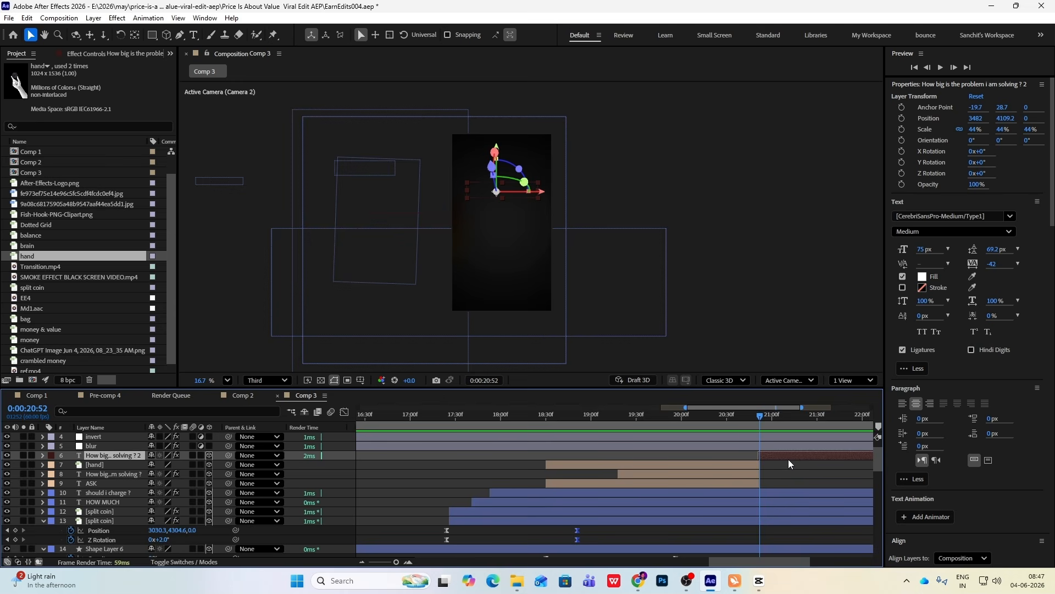
scroll(122, 519, "down", 3)
scroll(122, 519, "up", 3)
left_click(44, 520)
left_click(43, 531)
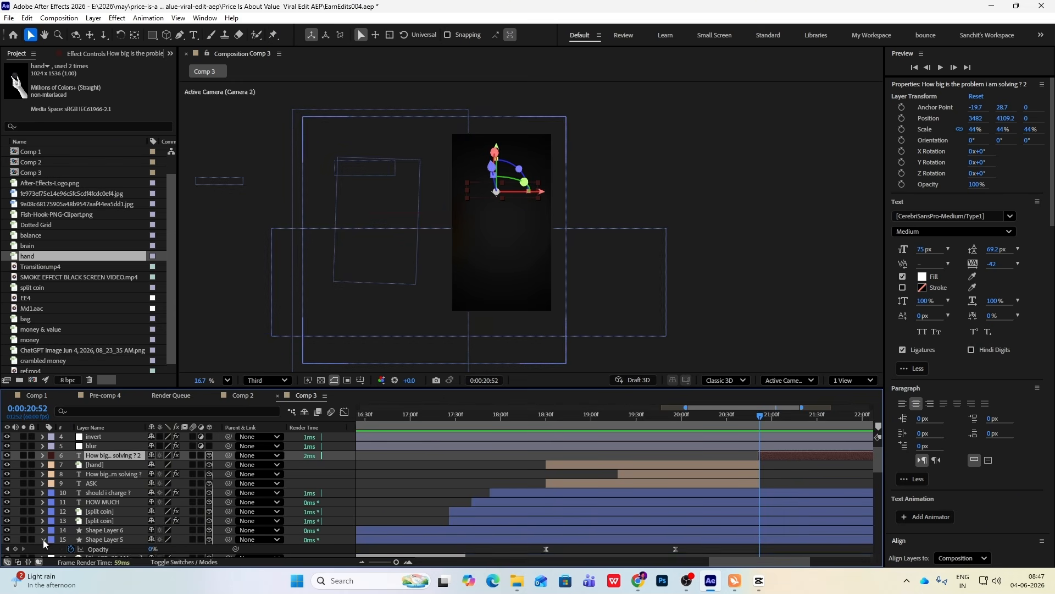
left_click(43, 540)
key("minus")
key("minus")
left_click(757, 581)
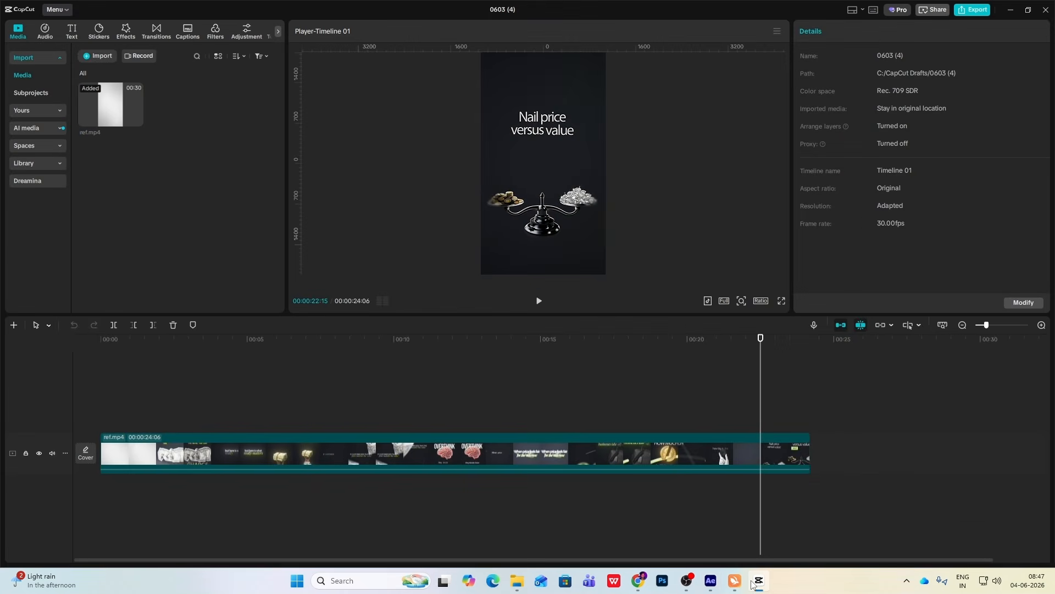
left_click(759, 582)
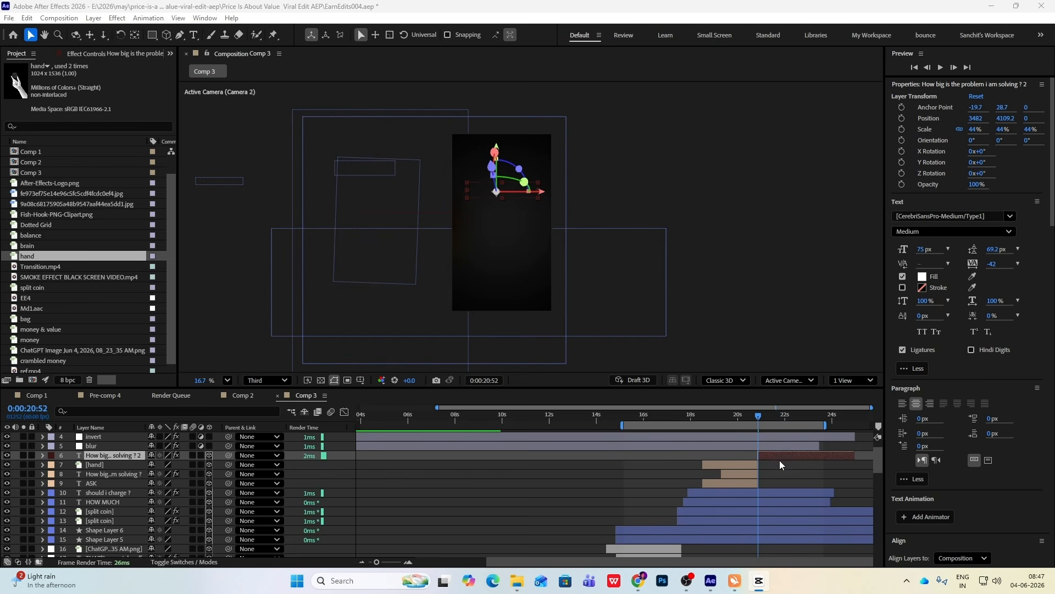
- Change the copied text to "Nail price versus value" on two lines, shift it to X position 3497, and check the CapCut reference
left_click(786, 419)
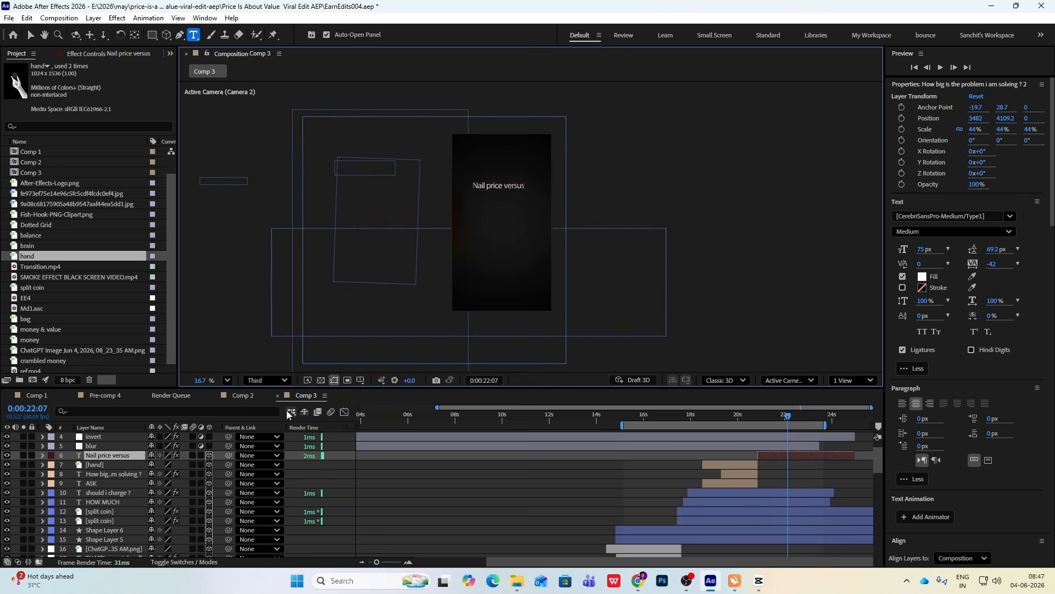
left_click_drag(497, 191, 500, 192)
left_click(758, 581)
left_click(758, 581)
- Delete Animator 1 from the "Nail price versus value" text layer, keeping Animator 2
left_click(43, 455)
left_click(53, 465)
left_click(84, 511)
key("Delete")
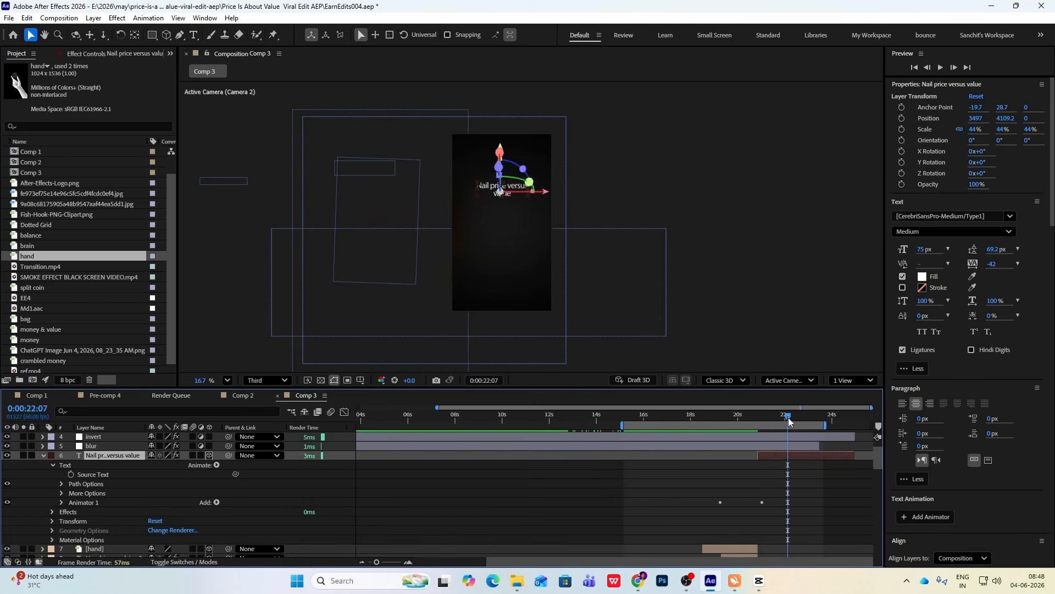
key("ctrl+z")
key("Delete")
left_click_drag(788, 417, 784, 416)
left_click(43, 456)
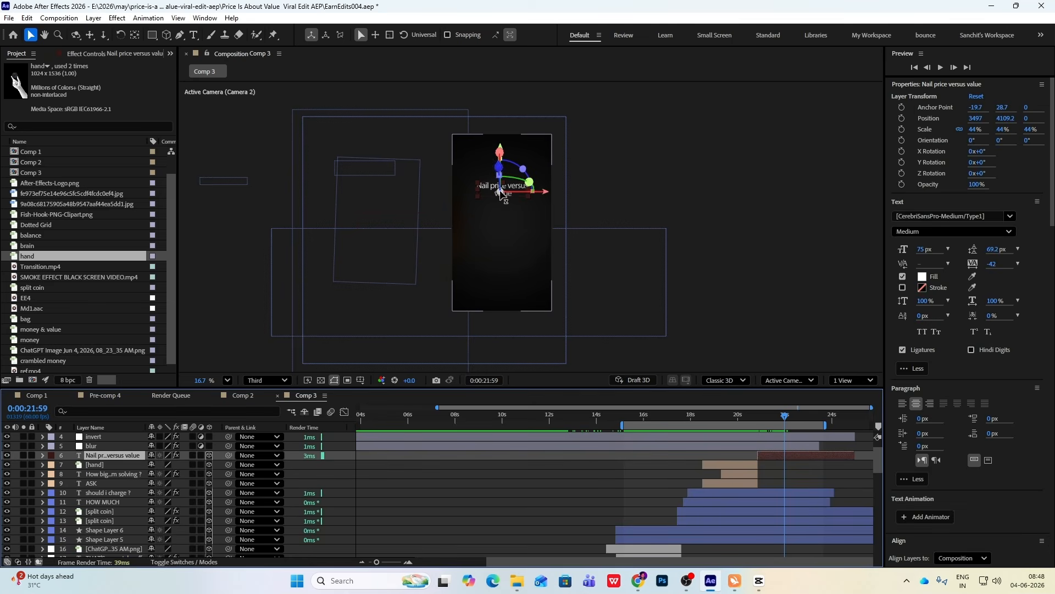
- Set Animator 2's Position to 0, 24 on the "Nail price versus value" text and scrub through its reveal
left_click(43, 455)
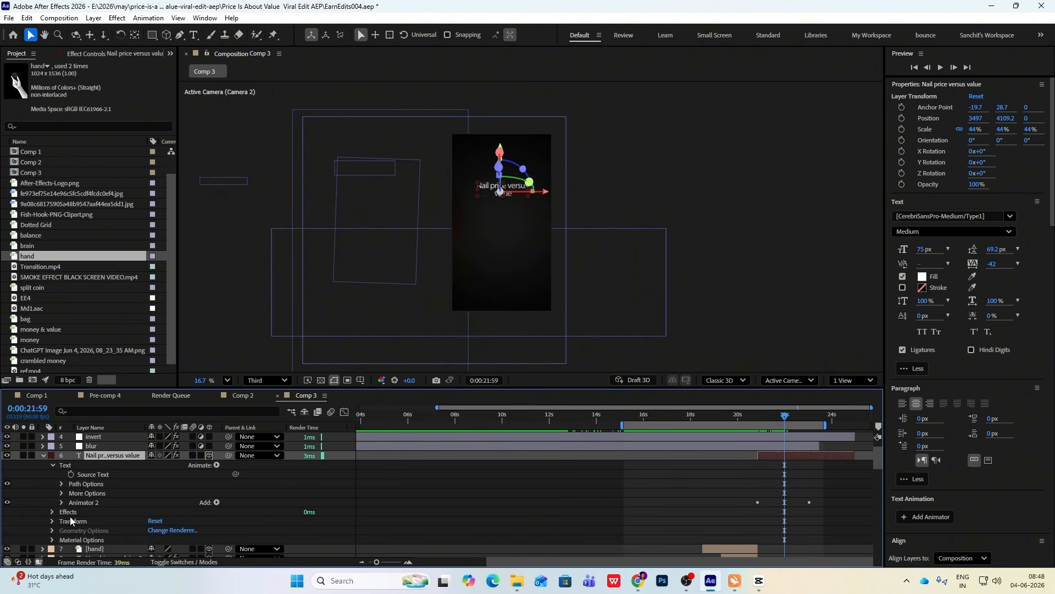
left_click(61, 504)
scroll(99, 508, "down", 1)
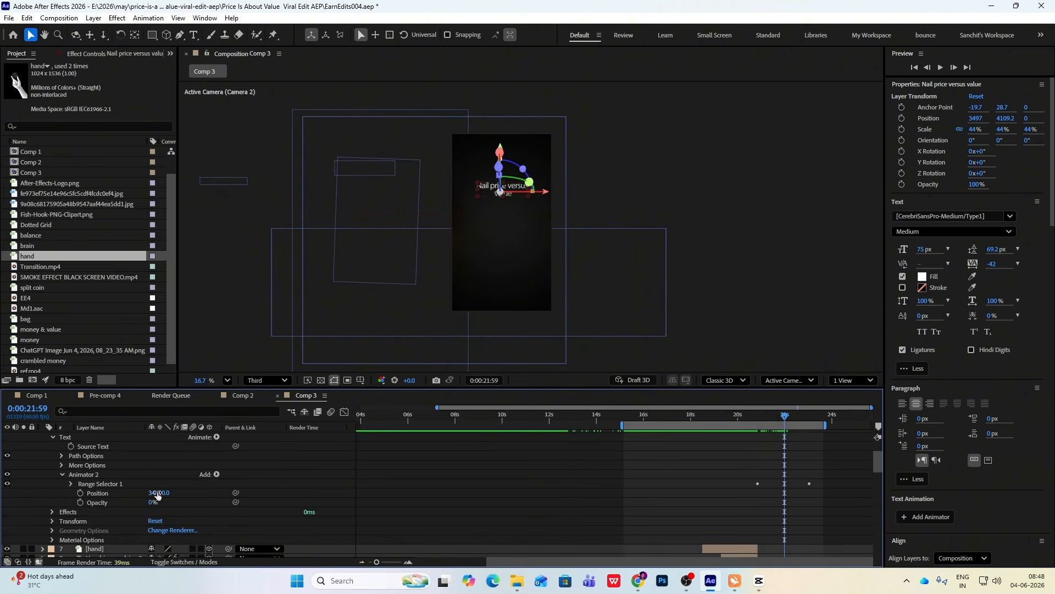
left_click(157, 493)
type("0")
left_click(177, 503)
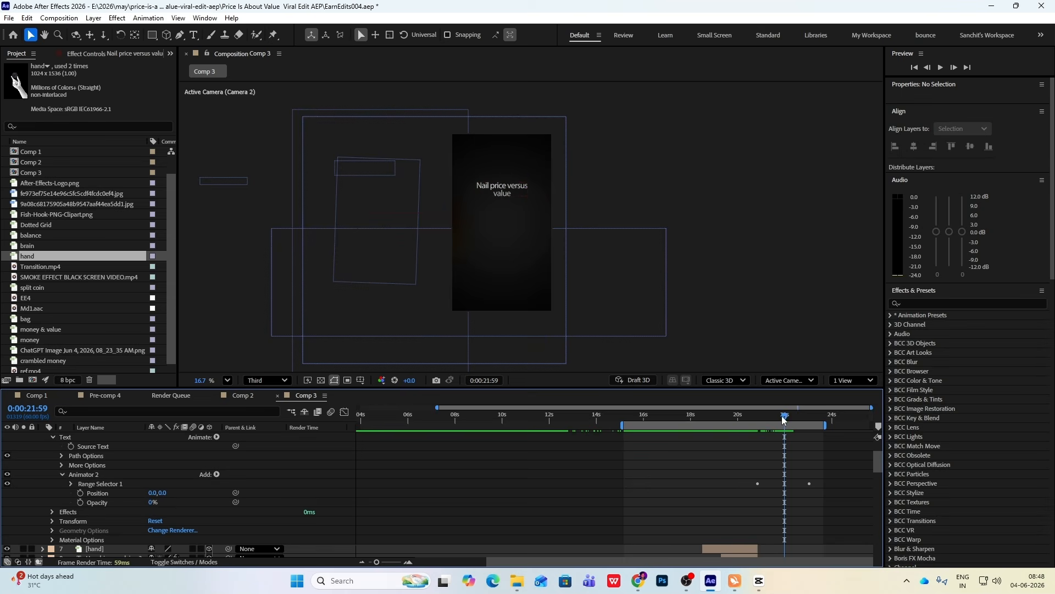
left_click_drag(784, 421, 768, 420)
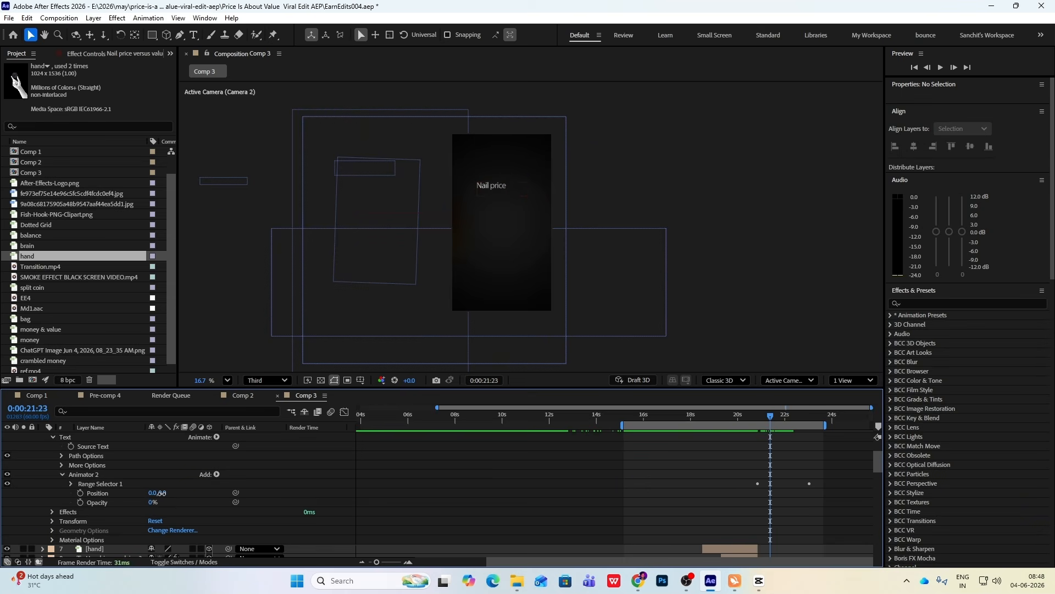
left_click_drag(160, 493, 174, 494)
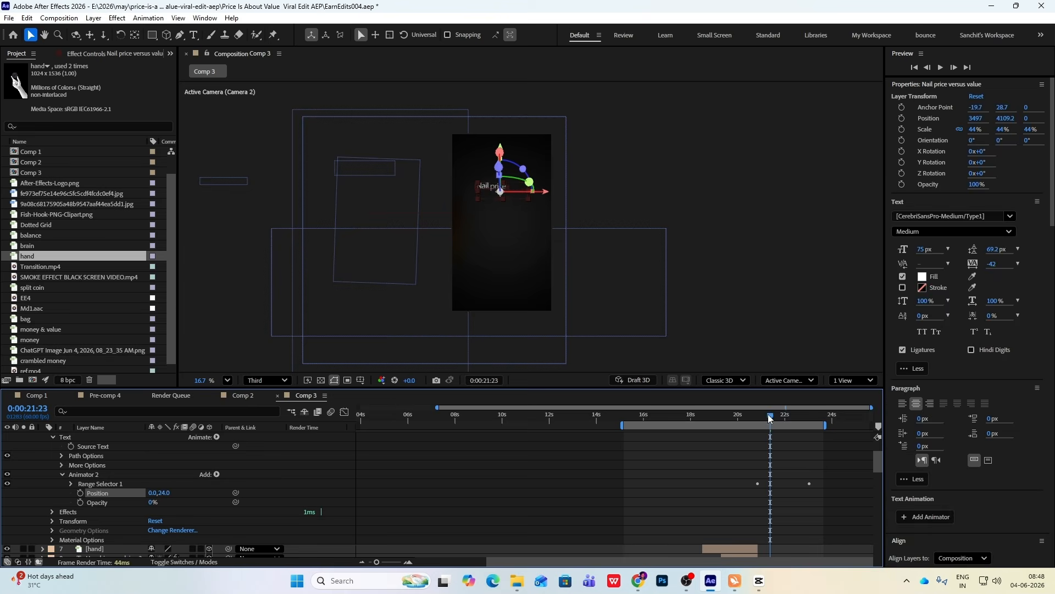
left_click_drag(769, 419, 805, 440)
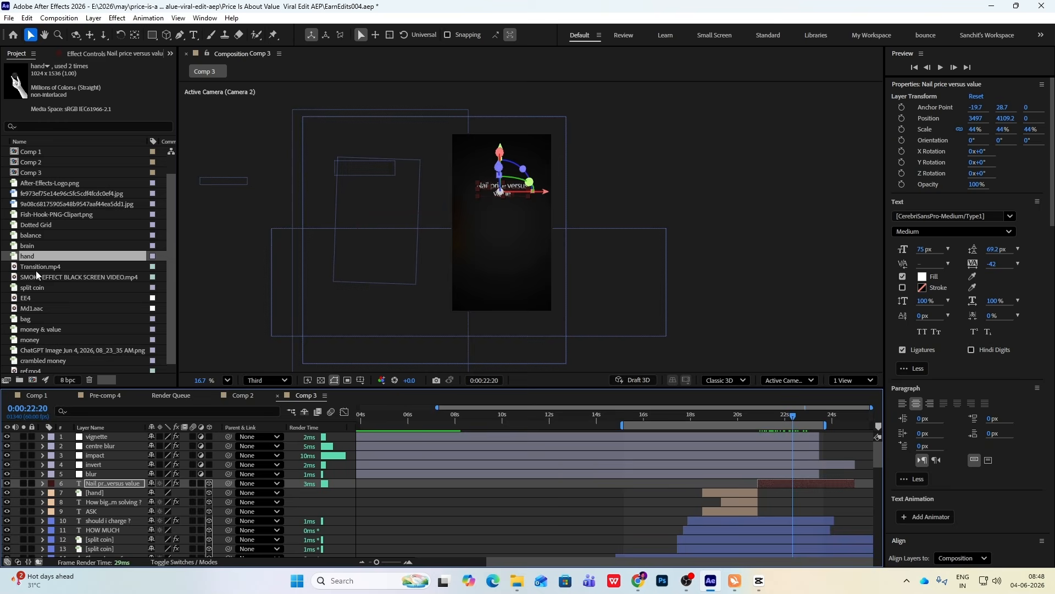
- Add the balance image above the "Nail price versus value" text with a Red label, and trim its start to 0:00:20:52
left_click(34, 266)
left_click(34, 247)
left_click(34, 237)
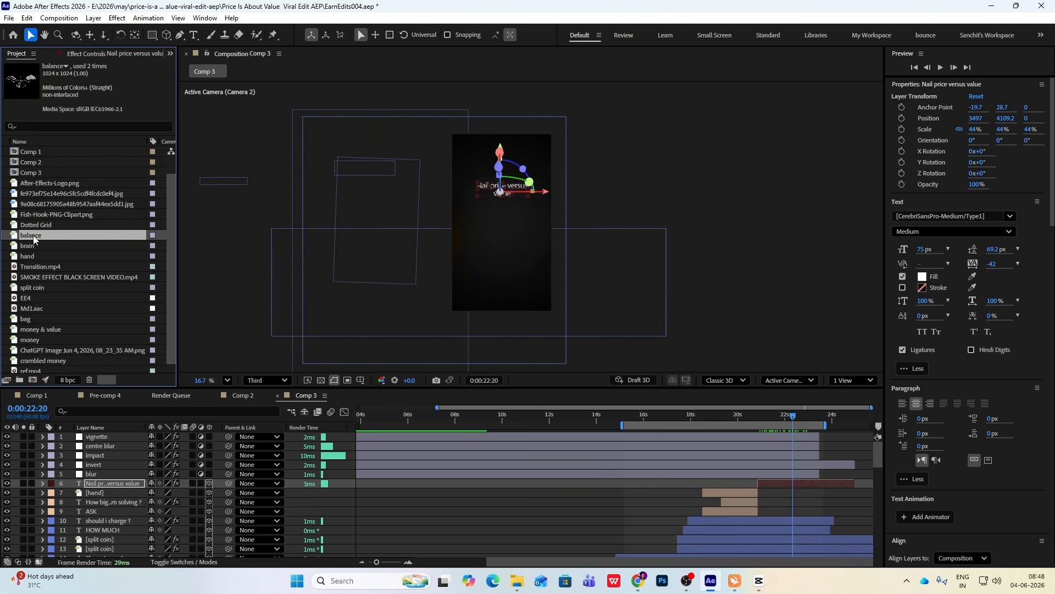
left_click_drag(34, 237, 67, 483)
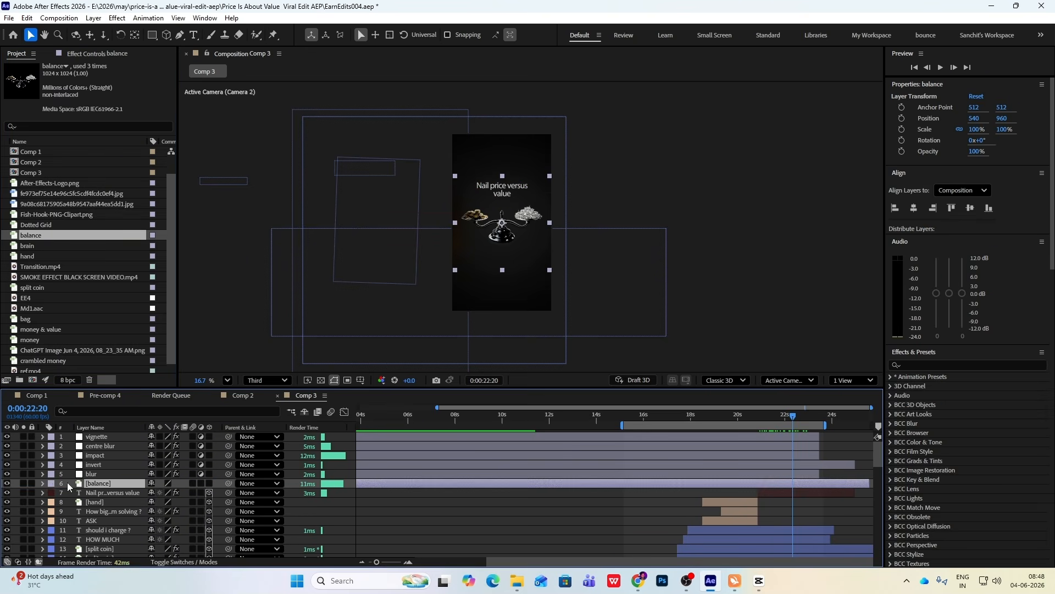
left_click(52, 484)
left_click(62, 301)
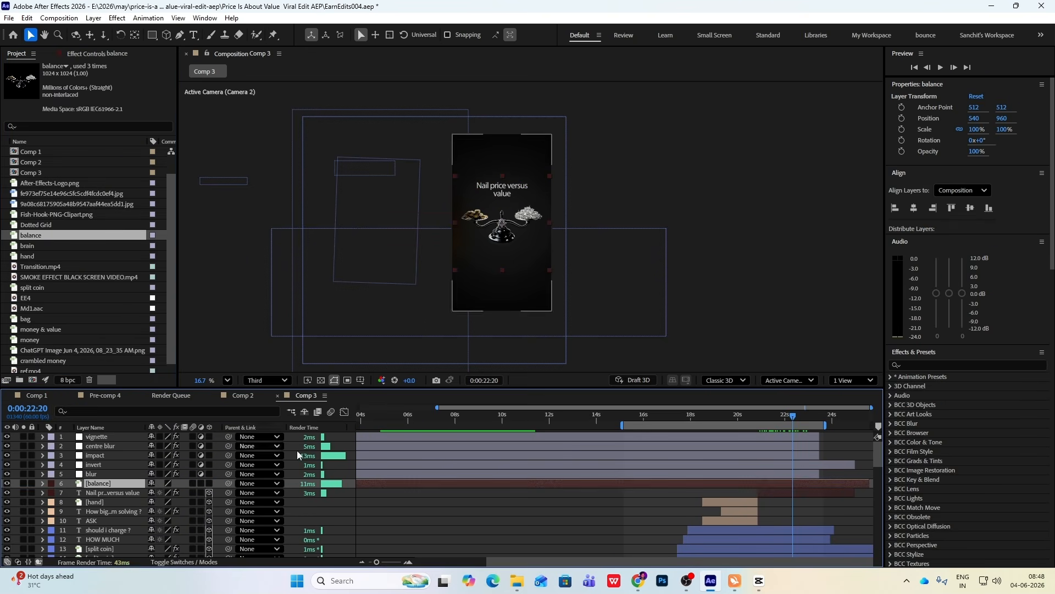
left_click_drag(792, 419, 758, 420)
key("alt+bracketleft")
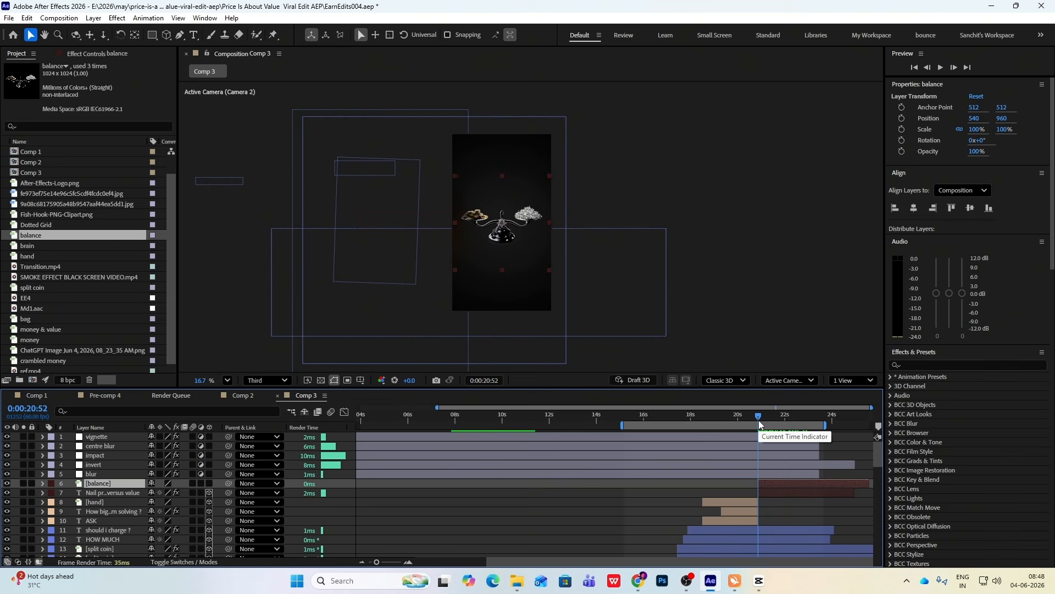
- Make the balance layer 3D and place it below the camera frame at about 3498.9, 4940.6
left_click(209, 483)
scroll(518, 219, "down", 5)
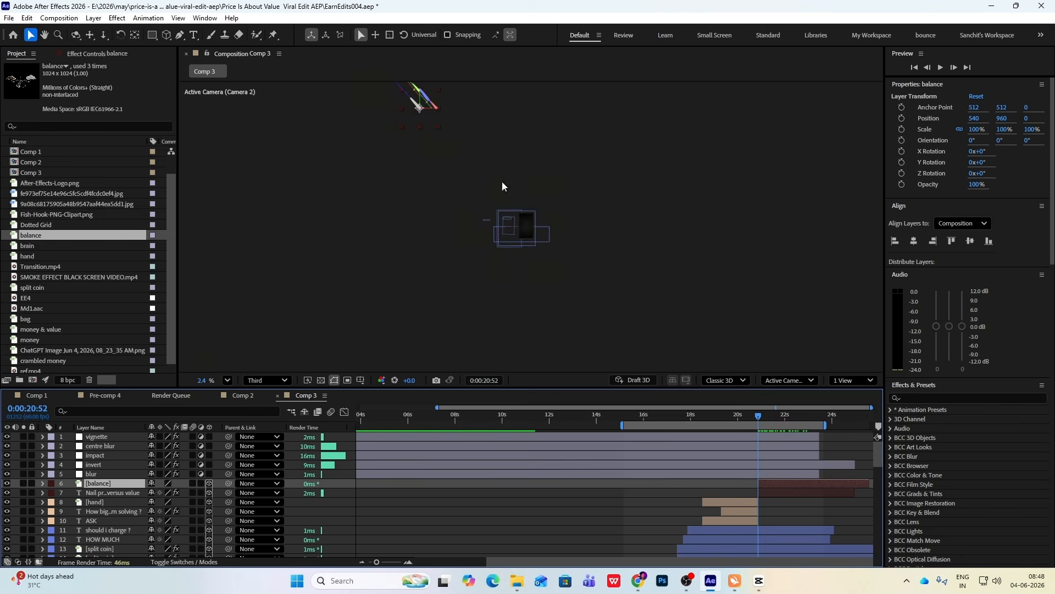
left_click_drag(420, 108, 530, 259)
scroll(496, 306, "up", 3)
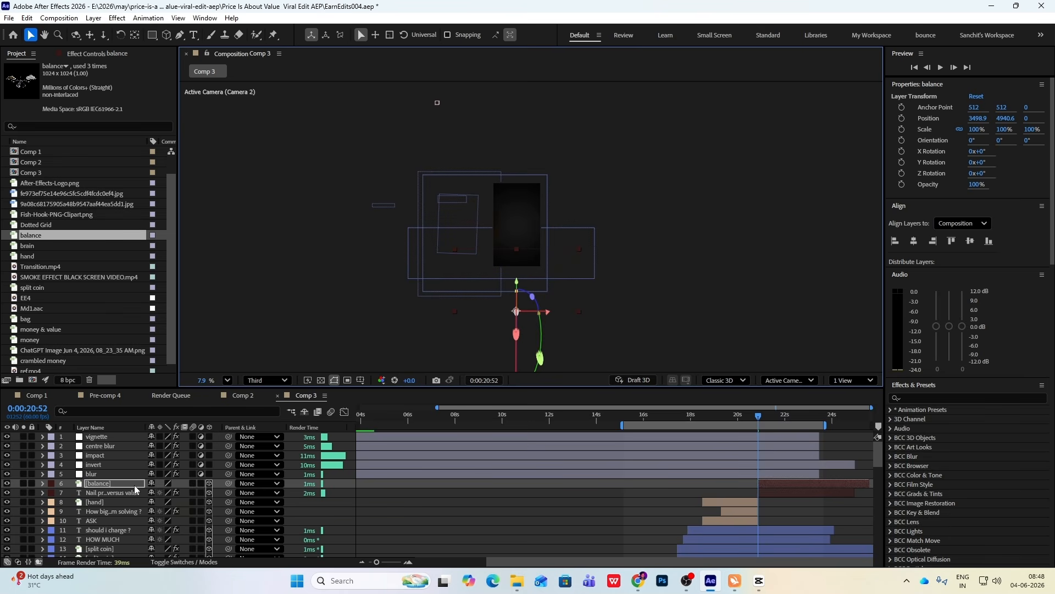
- Keyframe the balance's Position from 0:00:20:52 to Y 4306.6 at 0:00:22:16, and scale the layer to 39%
key("alt+shift+p")
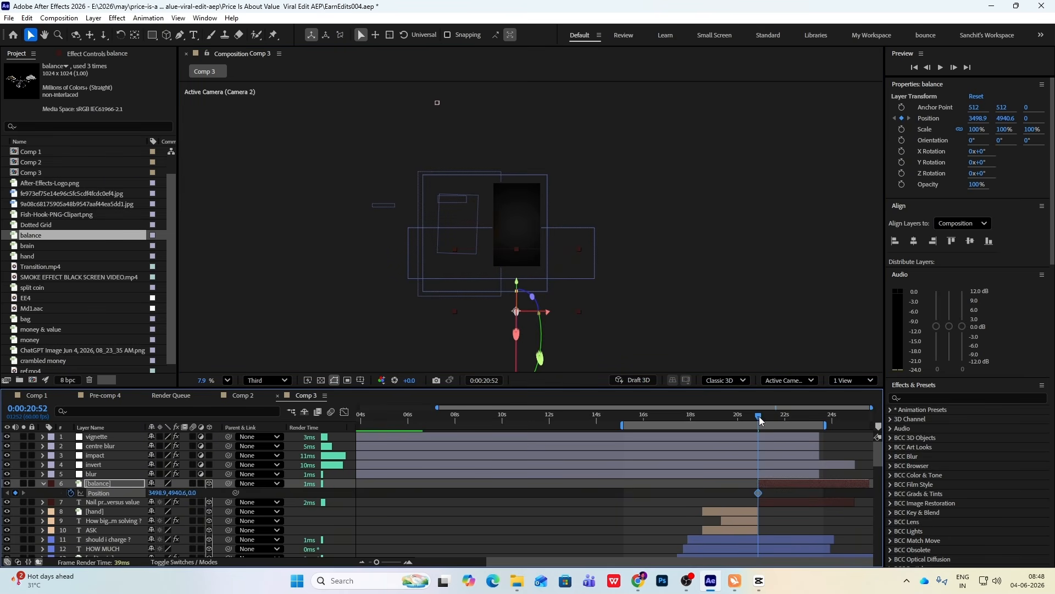
left_click_drag(760, 416, 791, 435)
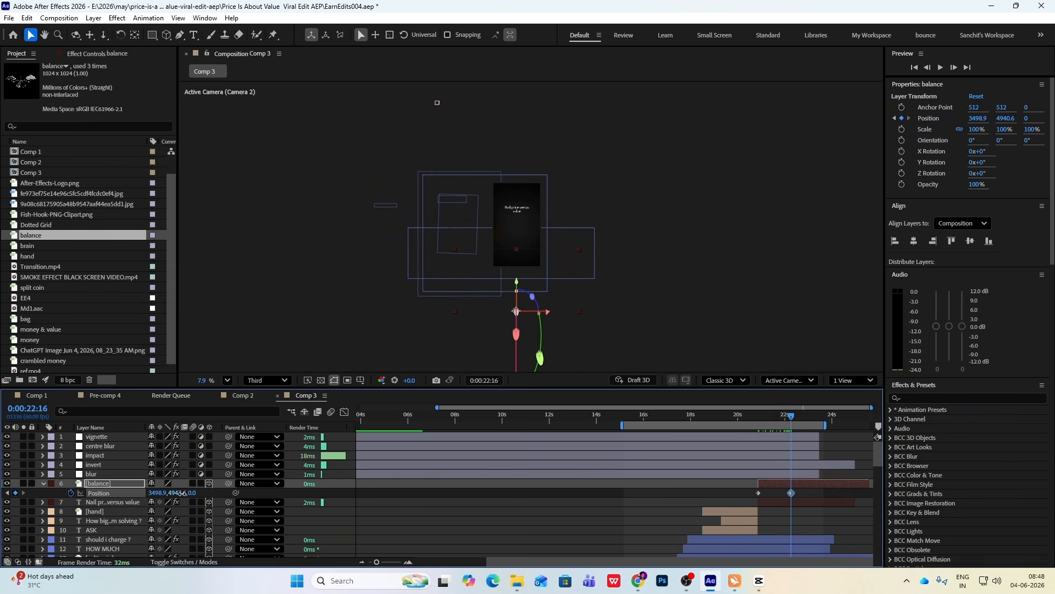
left_click_drag(182, 493, 3, 484)
left_click_drag(182, 493, 21, 488)
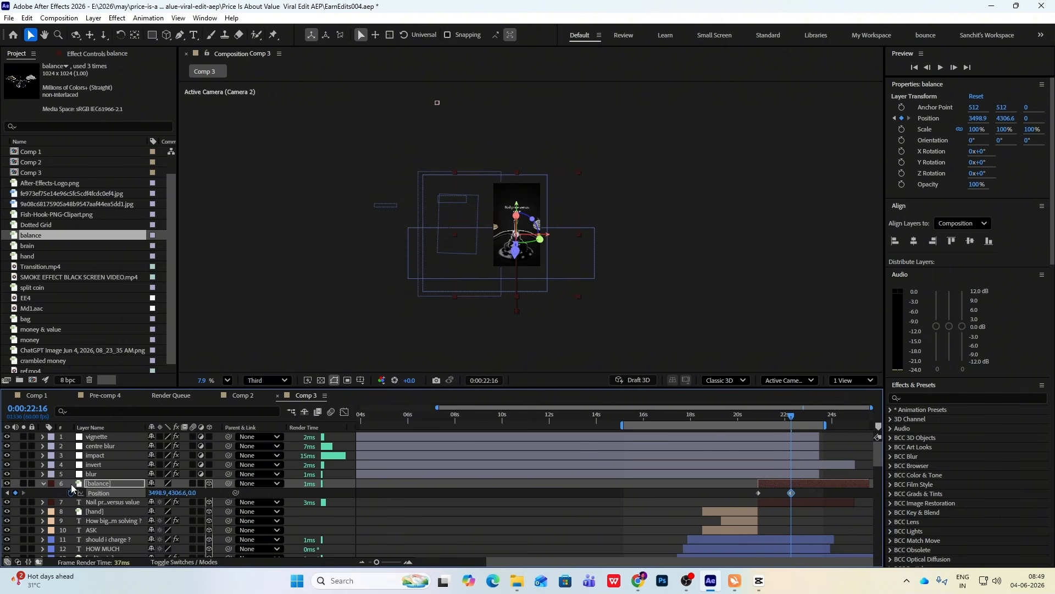
key("s")
left_click_drag(182, 493, 156, 498)
- Ease the balance's position keyframes with a speed curve that peaks early, and move the ending keyframe slightly later
left_click_drag(806, 490, 702, 497)
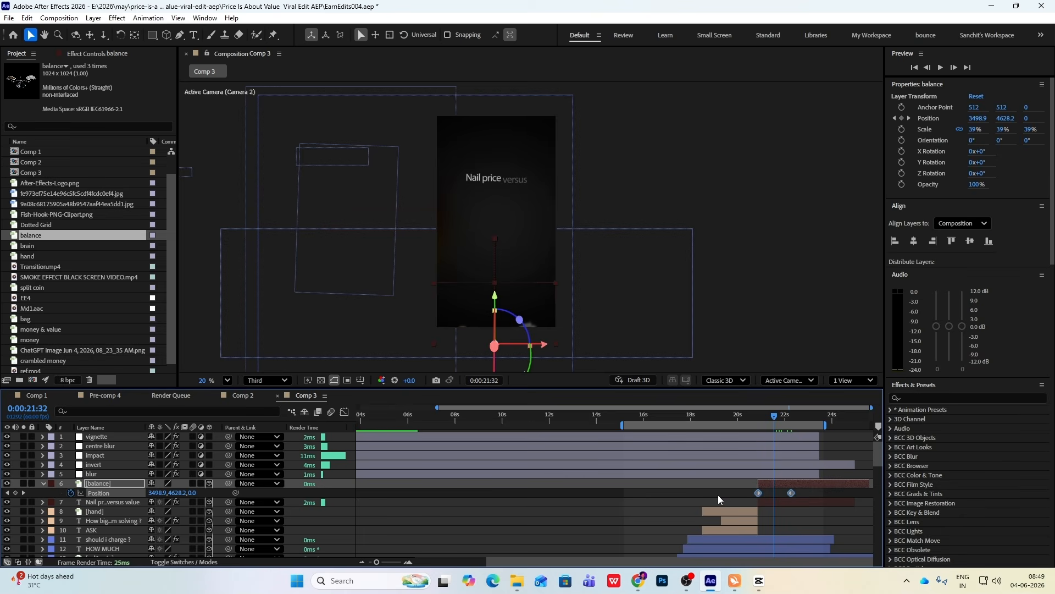
left_click(809, 493)
left_click_drag(789, 492, 800, 492)
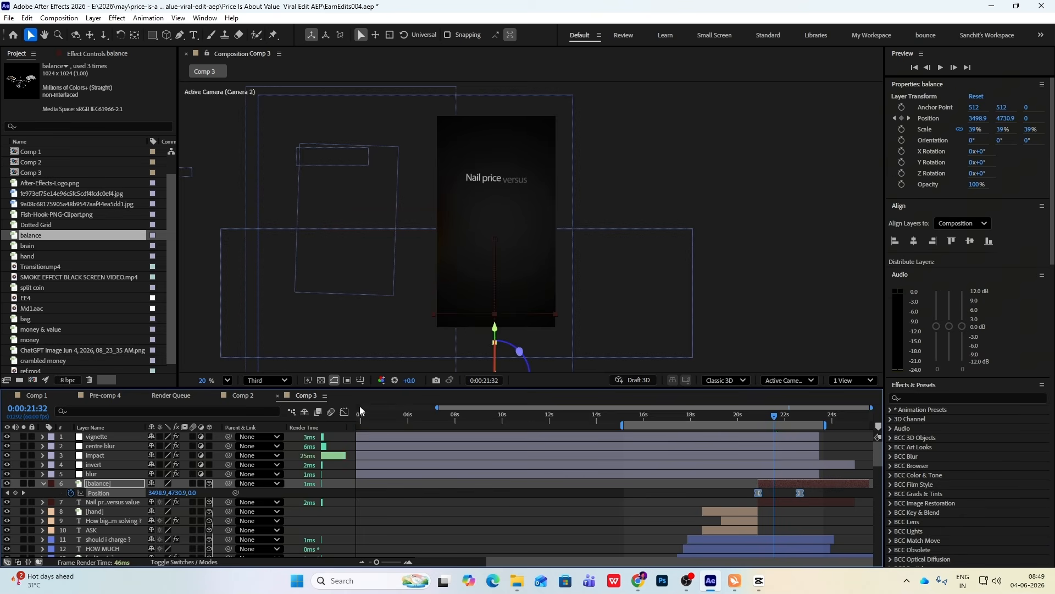
left_click(345, 412)
left_click_drag(786, 536, 780, 533)
left_click(346, 413)
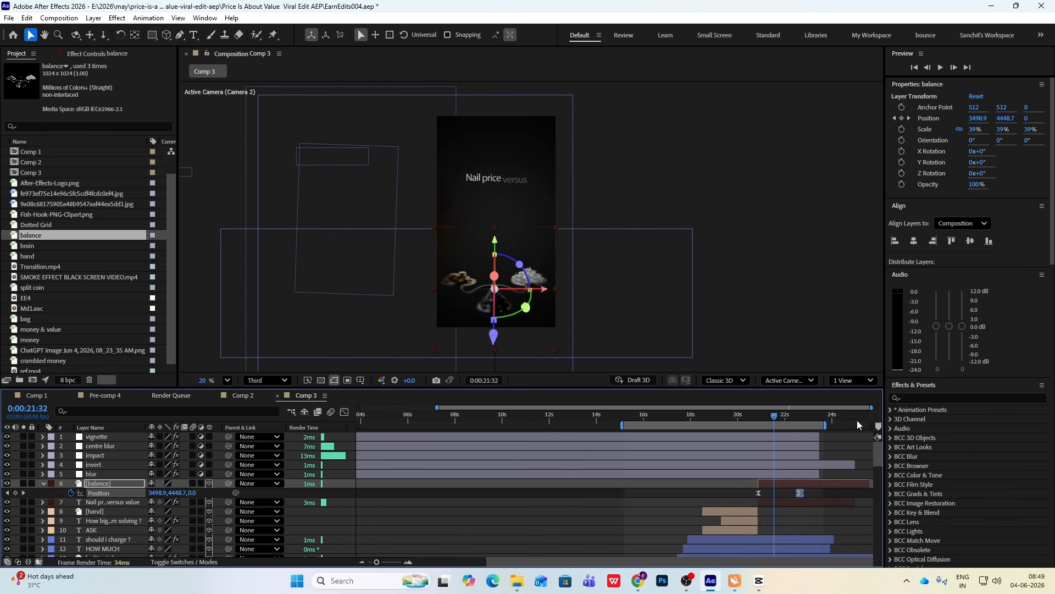
- Preview the balance rising into frame and compare the scene with the CapCut reference
left_click(753, 418)
key("space")
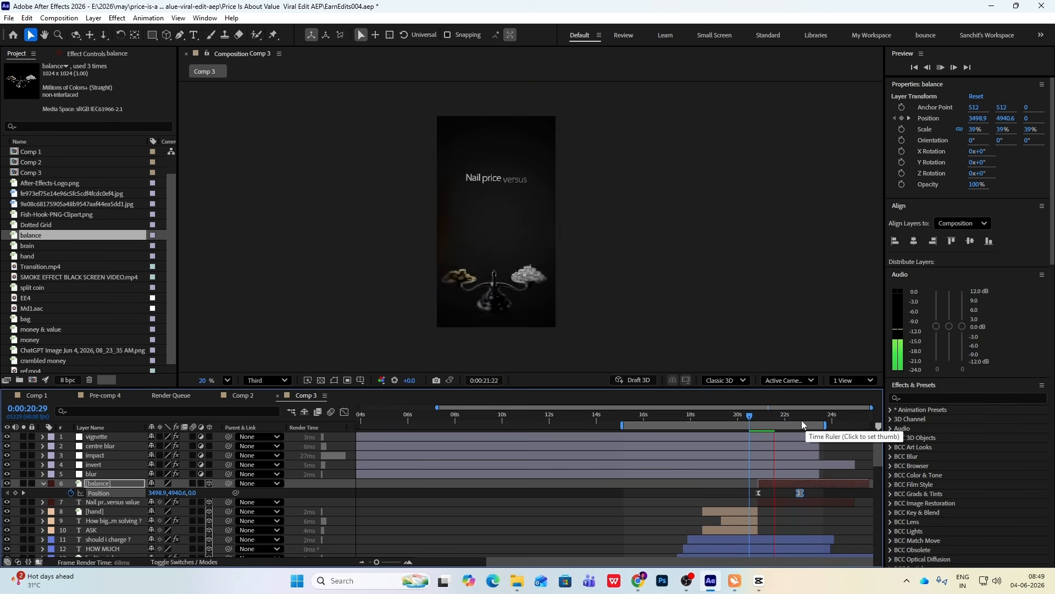
key("space")
left_click(794, 491)
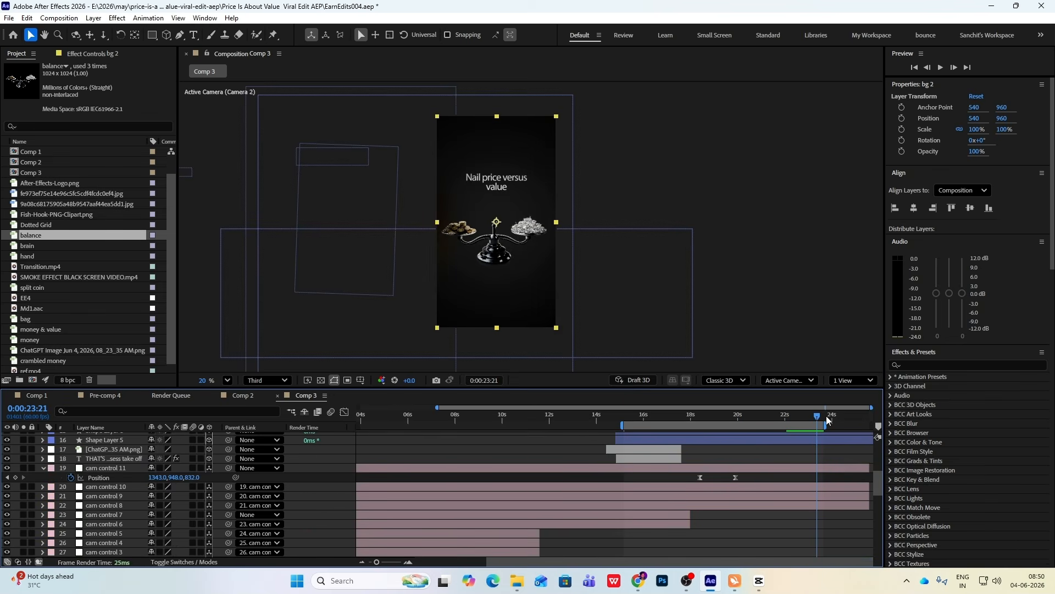
left_click(759, 581)
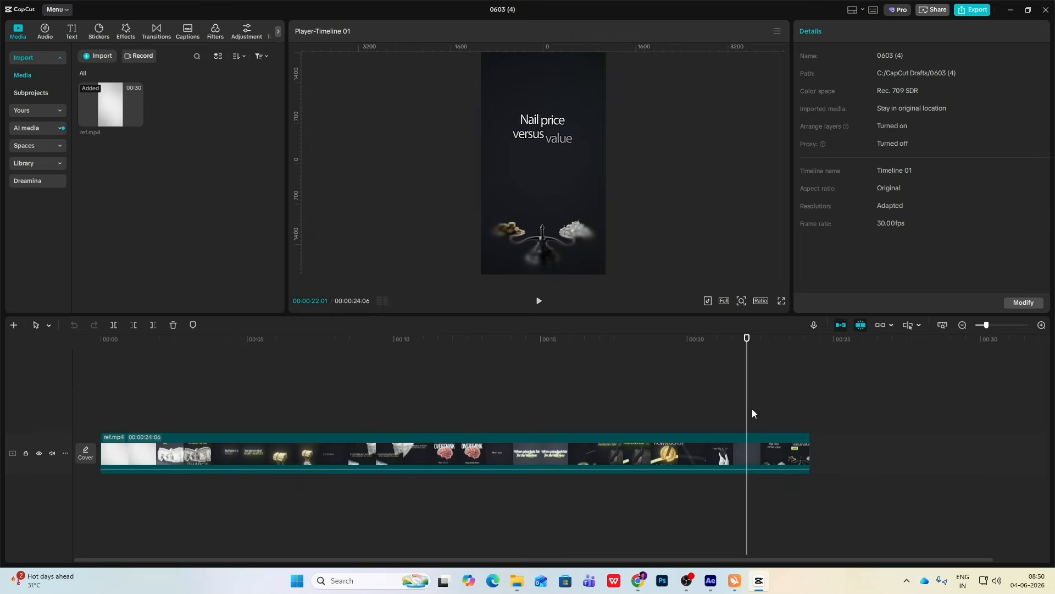
left_click_drag(747, 411, 793, 448)
key("alt+Tab")
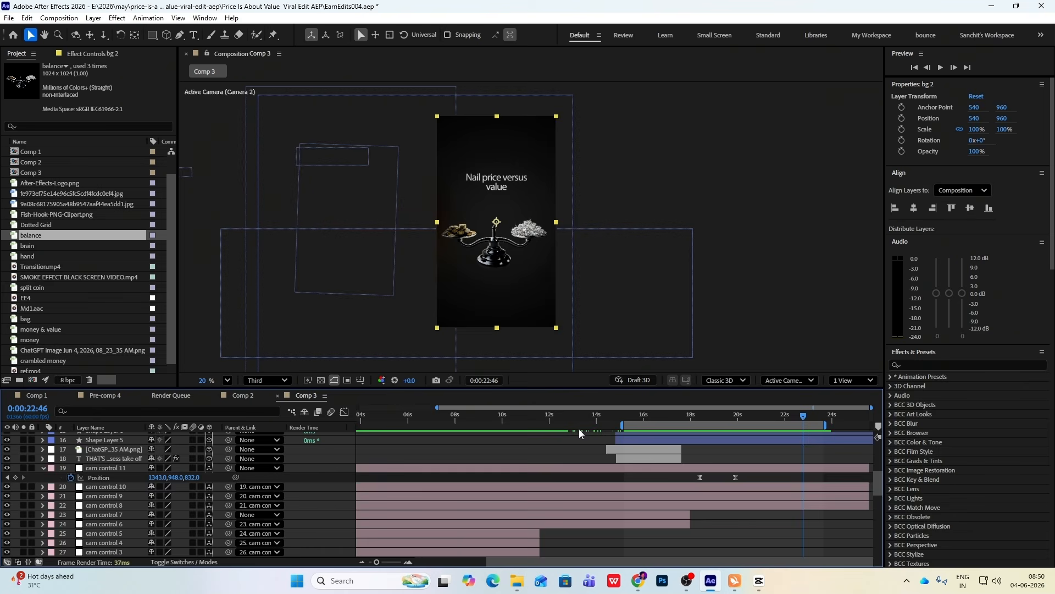
- Duplicate the cam control 11 null and parent cam control 11 to the new cam control 12
scroll(753, 471, "up", 4)
scroll(137, 489, "down", 3)
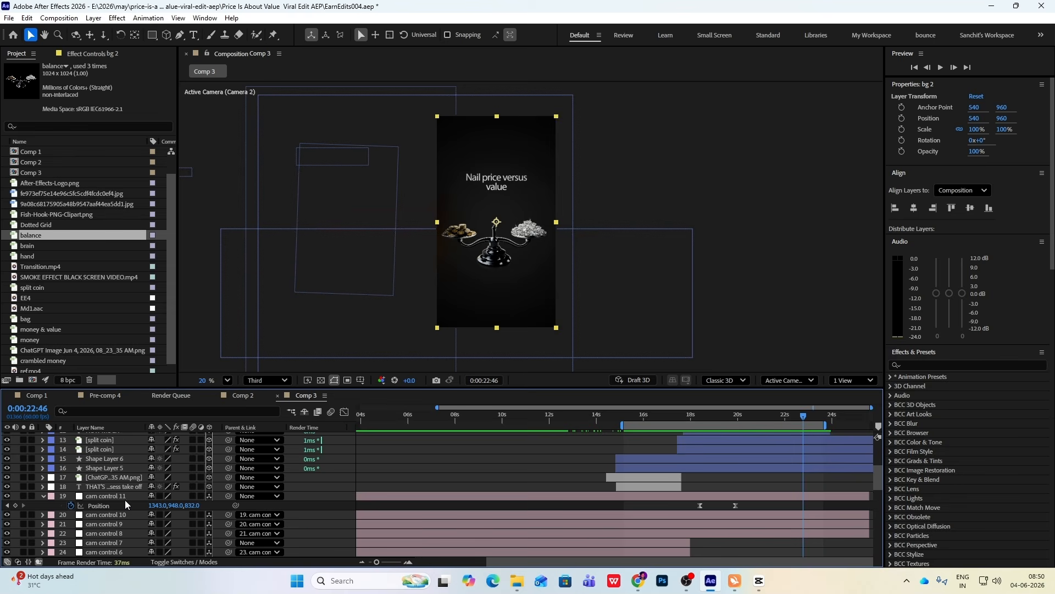
left_click(122, 498)
key("ctrl+d")
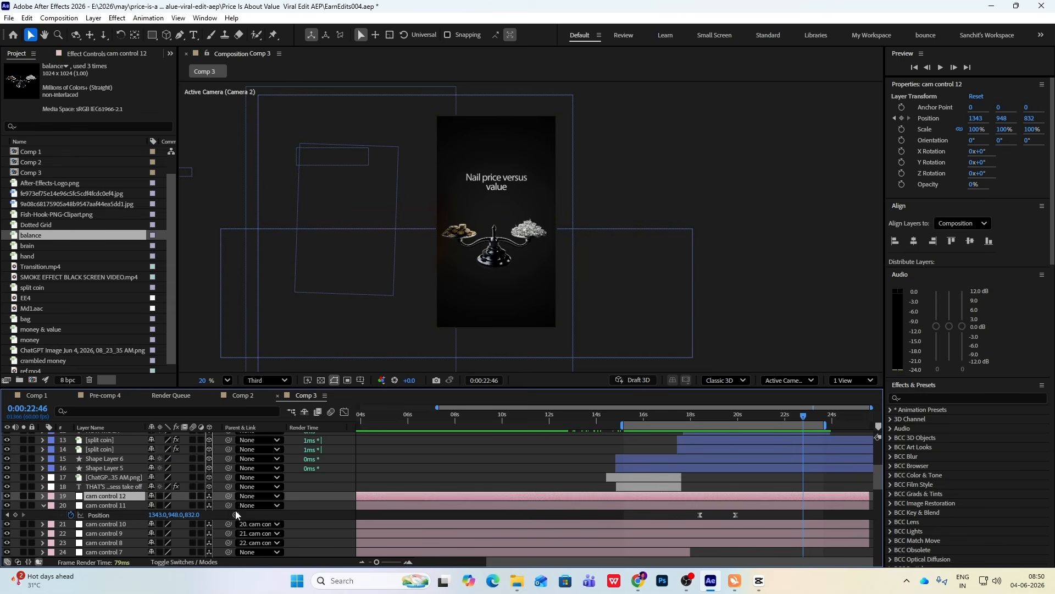
left_click_drag(218, 511, 119, 495)
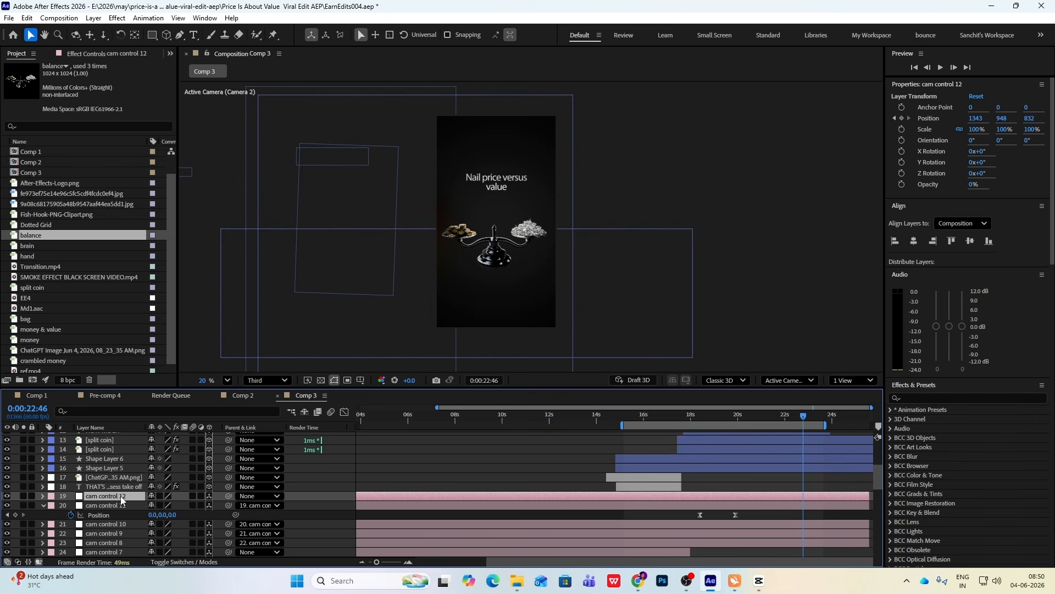
- Replace cam control 12's copied position keyframes with a new Z-position move ending at 0:00:23:24
key("p")
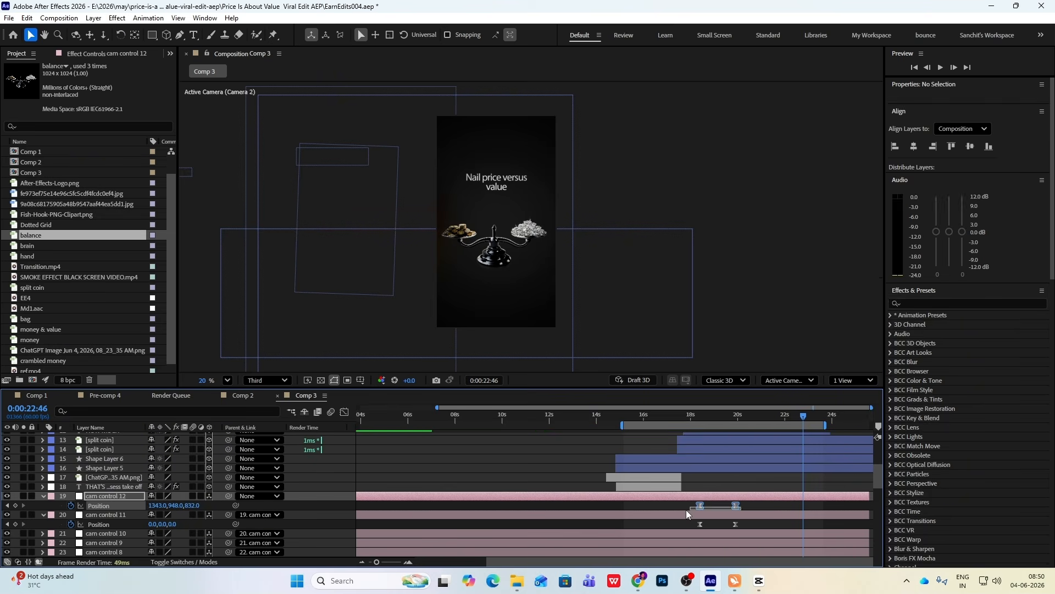
key("Delete")
mouse_move(803, 416)
left_mouse_down()
mouse_move(753, 420)
mouse_move(779, 435)
mouse_move(819, 429)
left_mouse_up()
left_click(71, 505)
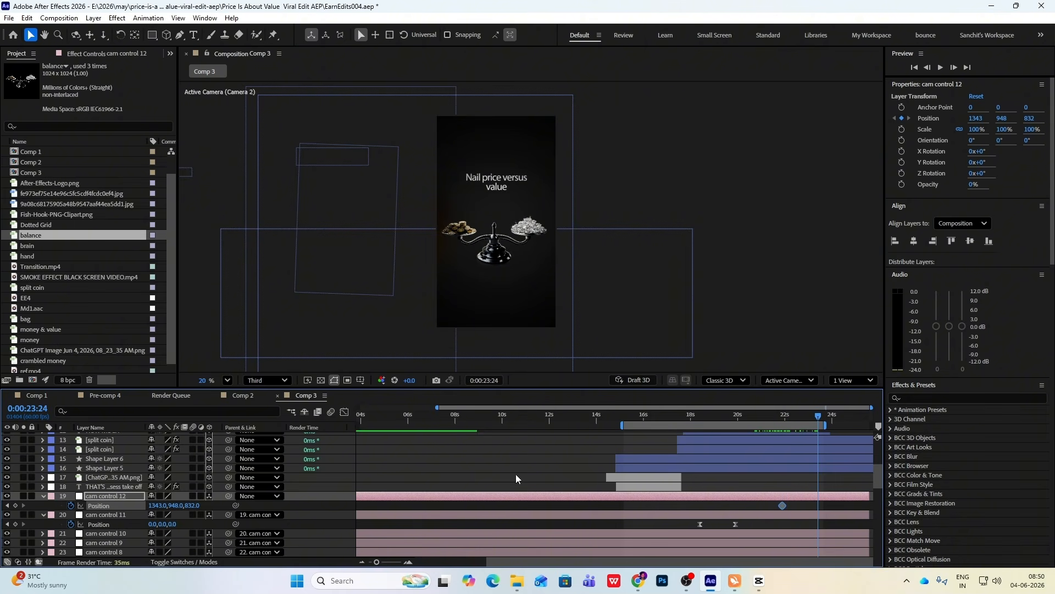
left_click_drag(192, 507, 236, 507)
left_click_drag(783, 506, 831, 509)
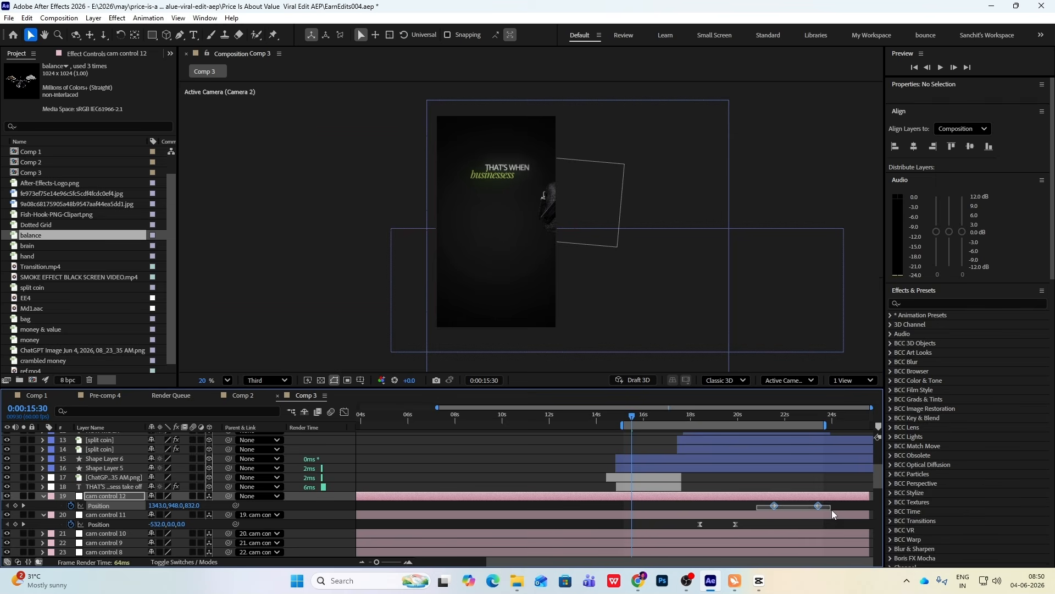
- Shape cam control 12's position speed curve to peak early and slow gradually into the last keyframe
left_click(344, 412)
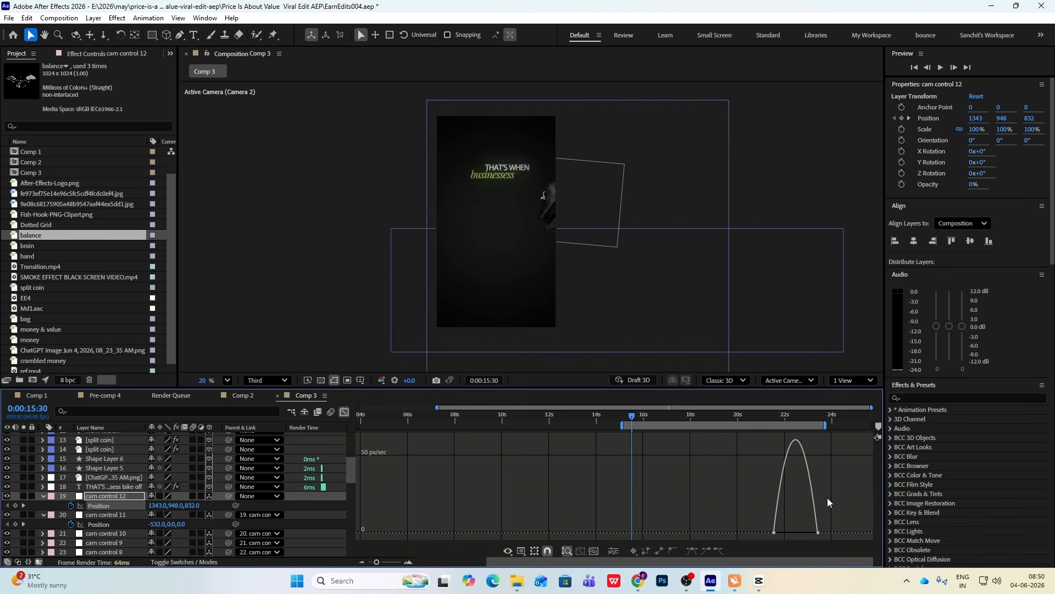
left_click_drag(809, 533, 796, 532)
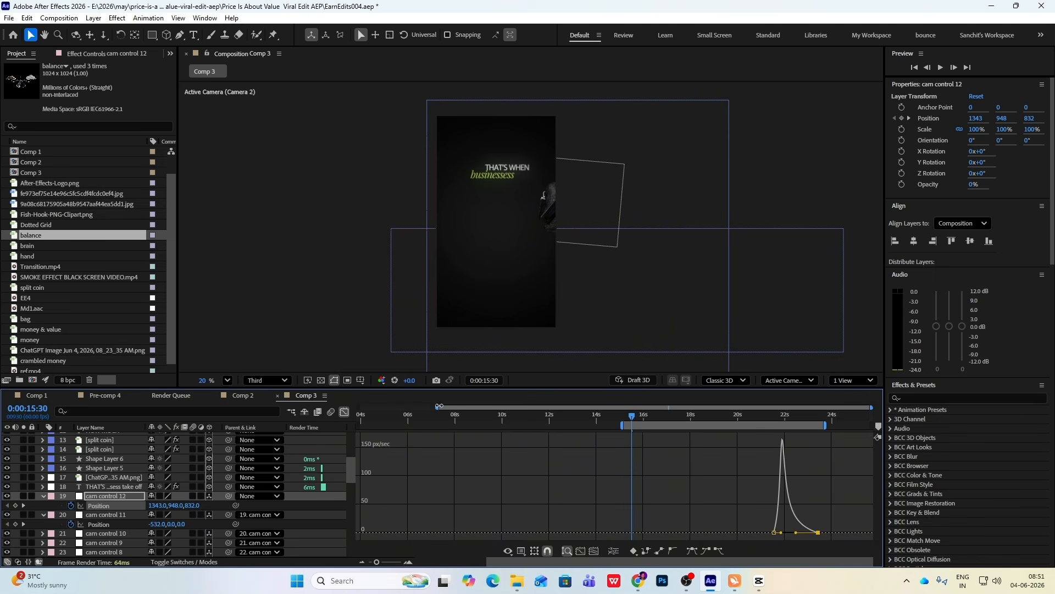
left_click(343, 412)
- Preview the camera push on the "Nail price versus value" scene from about 0:00:21:04 and 0:00:21:38
key("space")
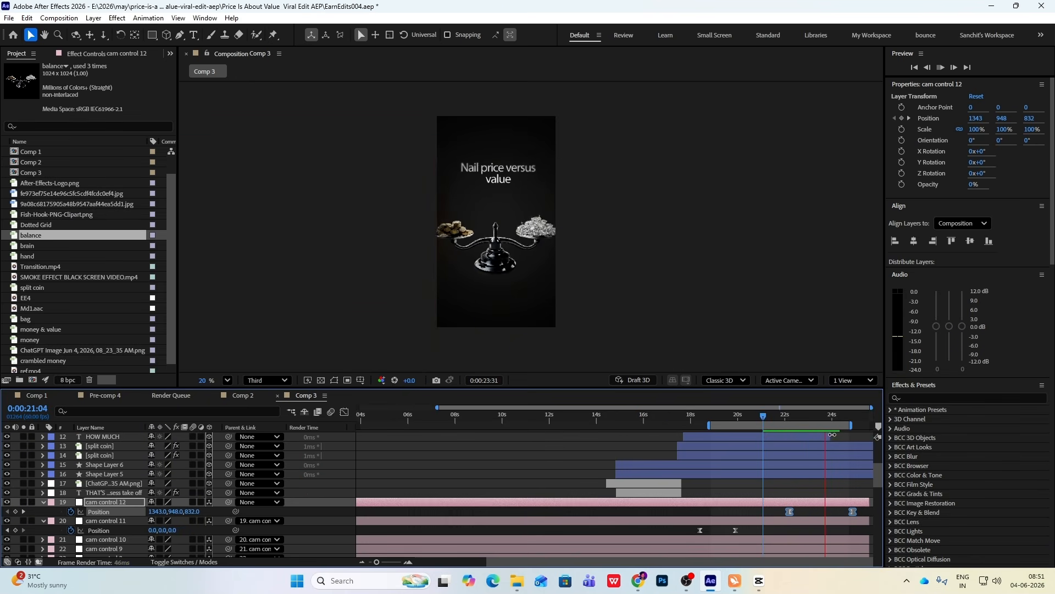
key("space")
left_click(778, 422)
key("space")
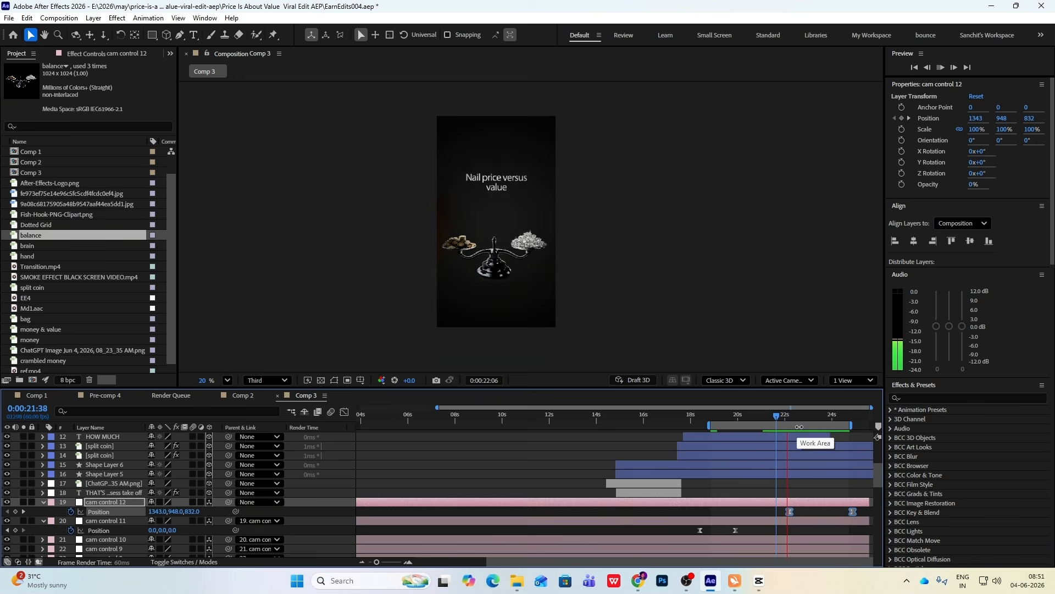
- Stop the preview, switch to CapCut and examine the reference clip's balance-scale scene at about 00:00:23:12
left_click(830, 478)
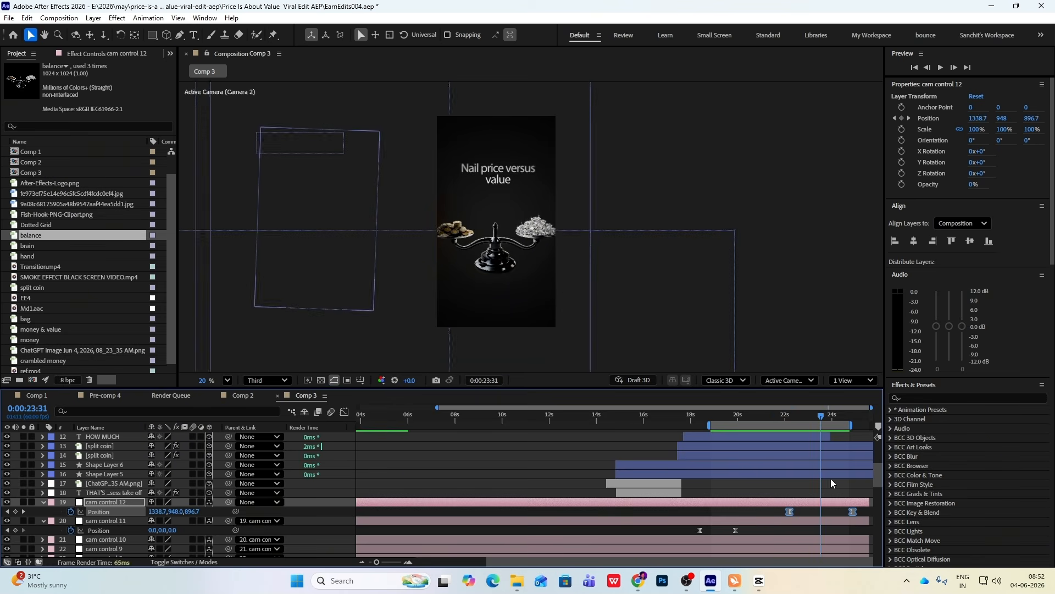
left_click(760, 588)
mouse_move(779, 404)
left_mouse_down()
mouse_move(769, 406)
mouse_move(788, 408)
left_mouse_up()
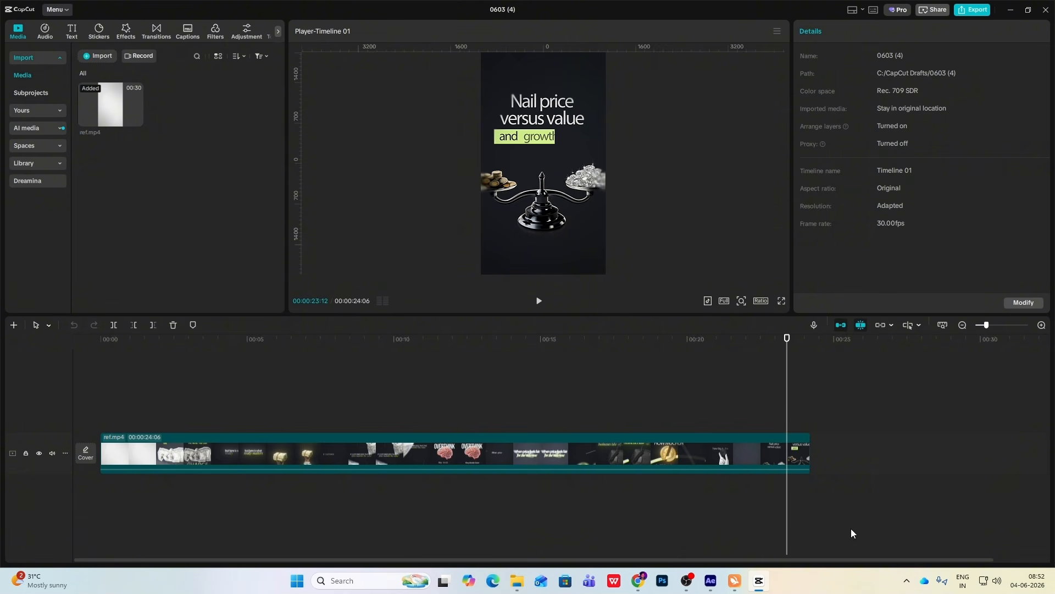
- Switch back to After Effects and duplicate the "Nail price versus value" text layer in Comp 3
left_click(768, 587)
left_click_drag(829, 416, 786, 420)
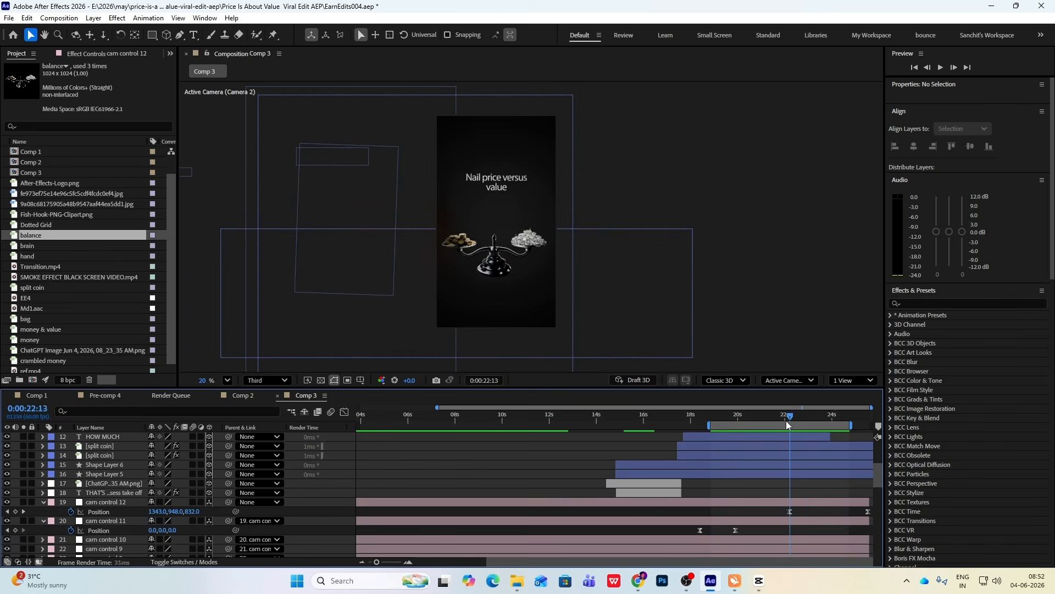
scroll(93, 493, "up", 4)
scroll(128, 503, "down", 4)
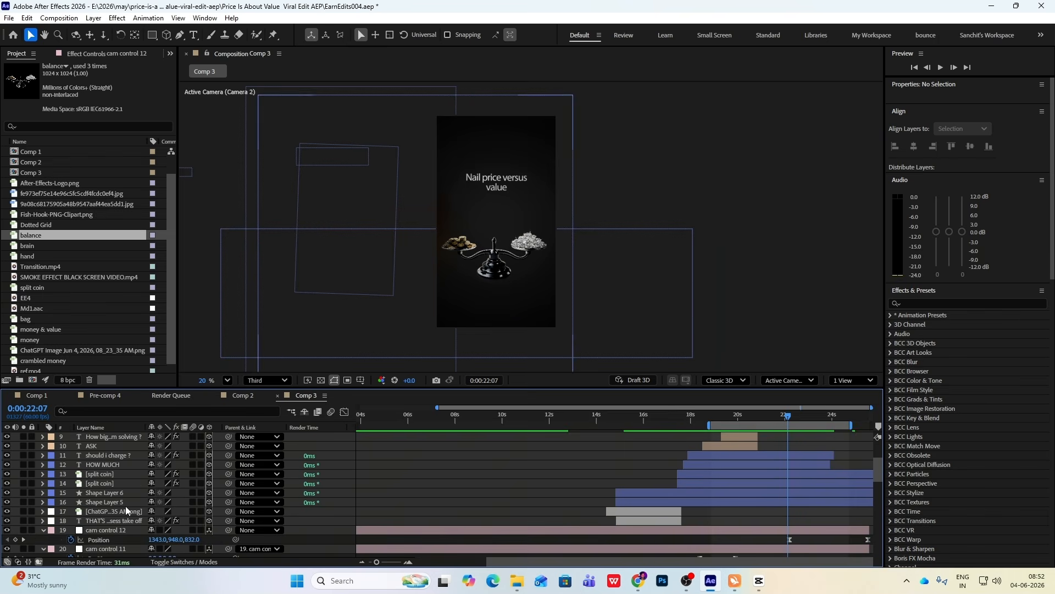
scroll(812, 539, "up", 5)
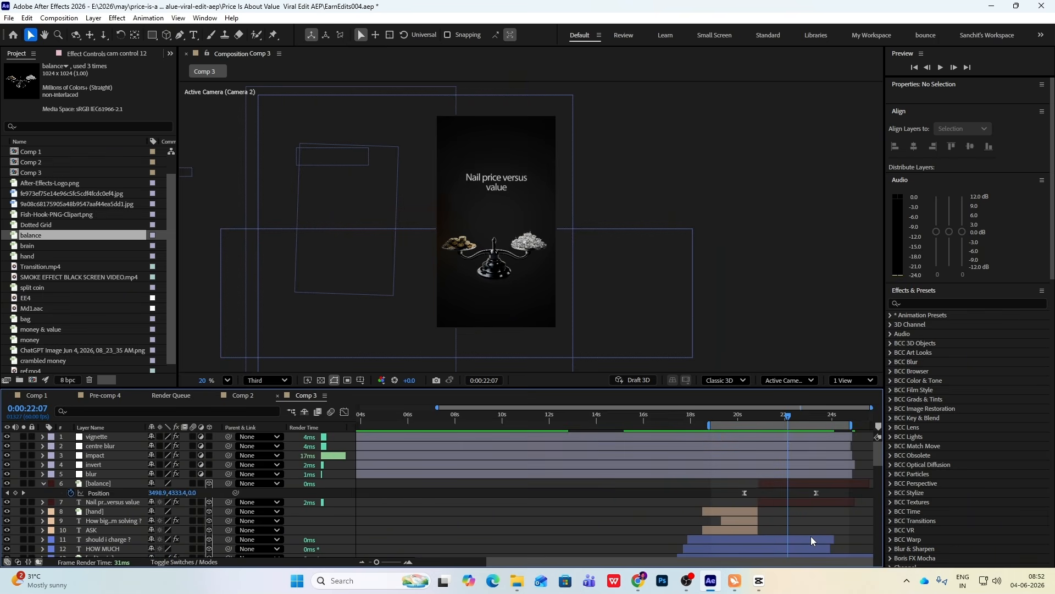
left_click(796, 483)
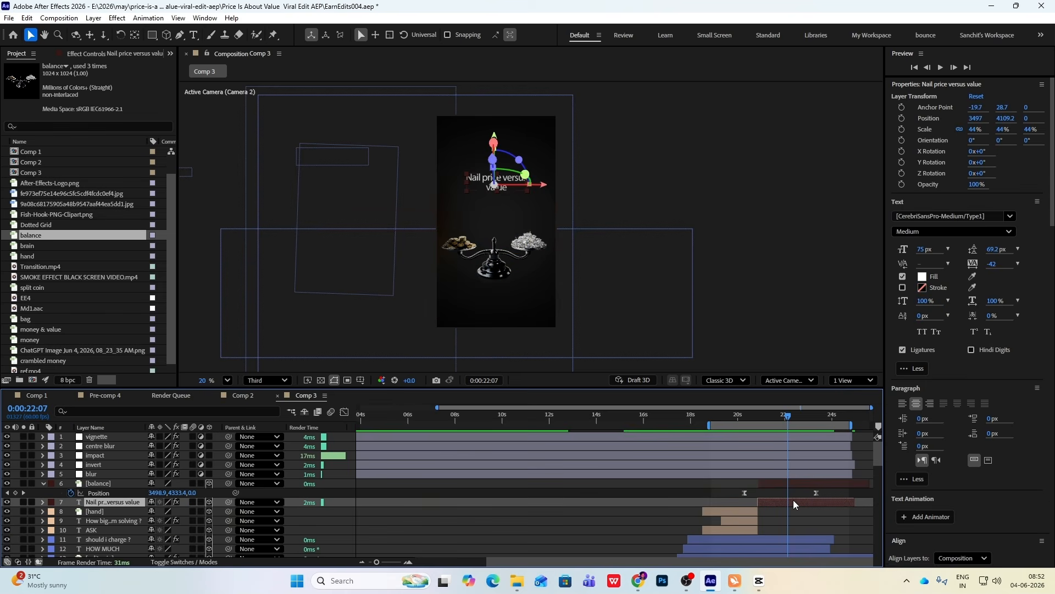
key("ctrl+d")
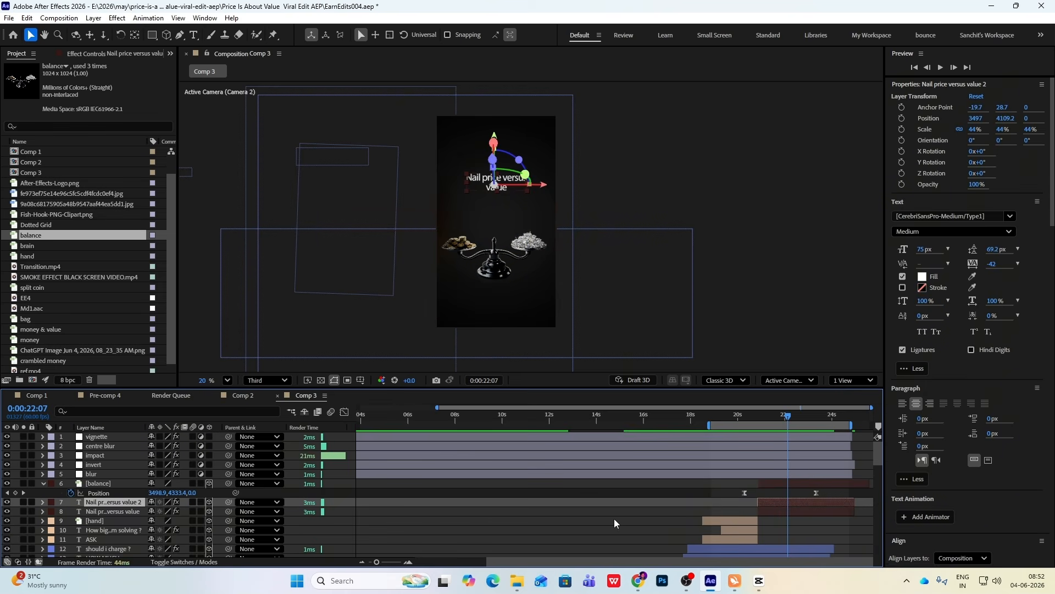
- Change the duplicated layer's text to "and growth follows" and place it below the headline at position 3497, 4217.2
left_click(43, 502)
scroll(106, 524, "down", 1)
left_click(62, 521)
left_click_drag(787, 416, 766, 416)
left_click(168, 512)
key("Return")
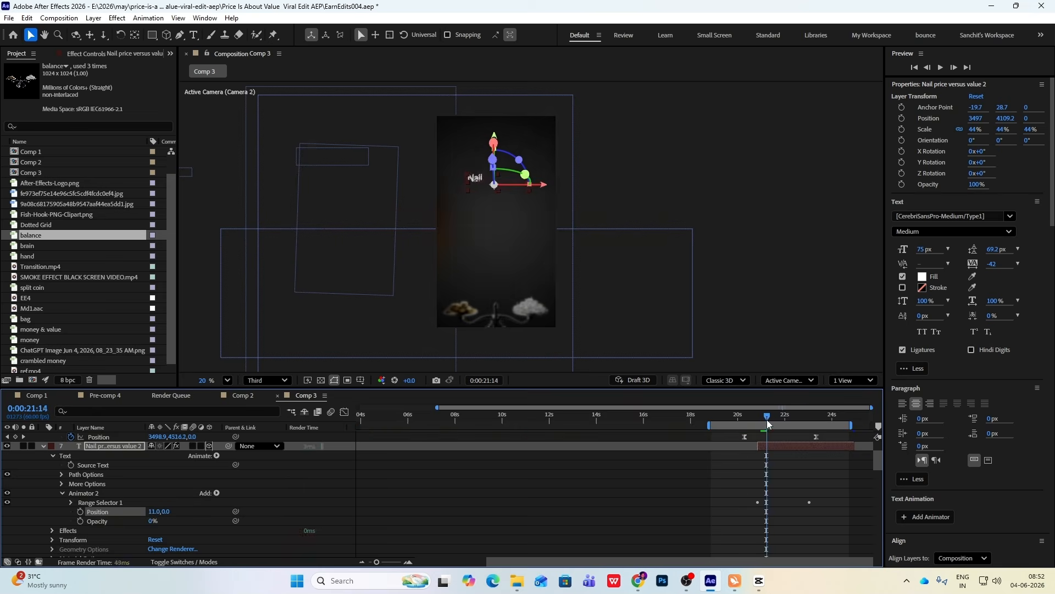
key("space")
scroll(110, 507, "up", 2)
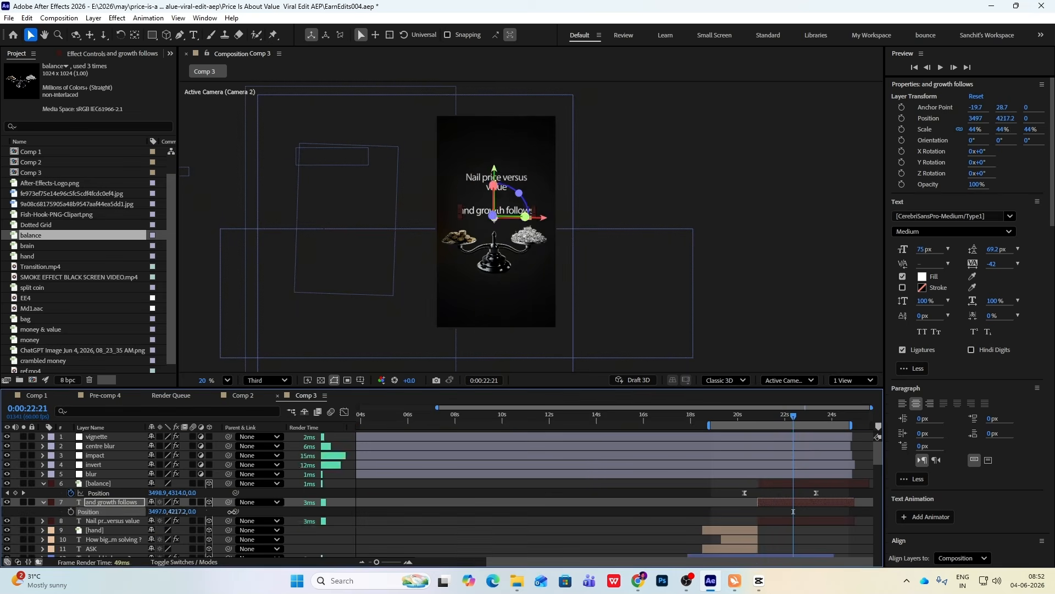
- Shift the "and growth follows" layer to start at about 22.5 seconds, end the work area just before 24 seconds, and preview the reveal
key("space")
left_click_drag(769, 502, 809, 499)
left_click_drag(796, 417, 827, 416)
key("space")
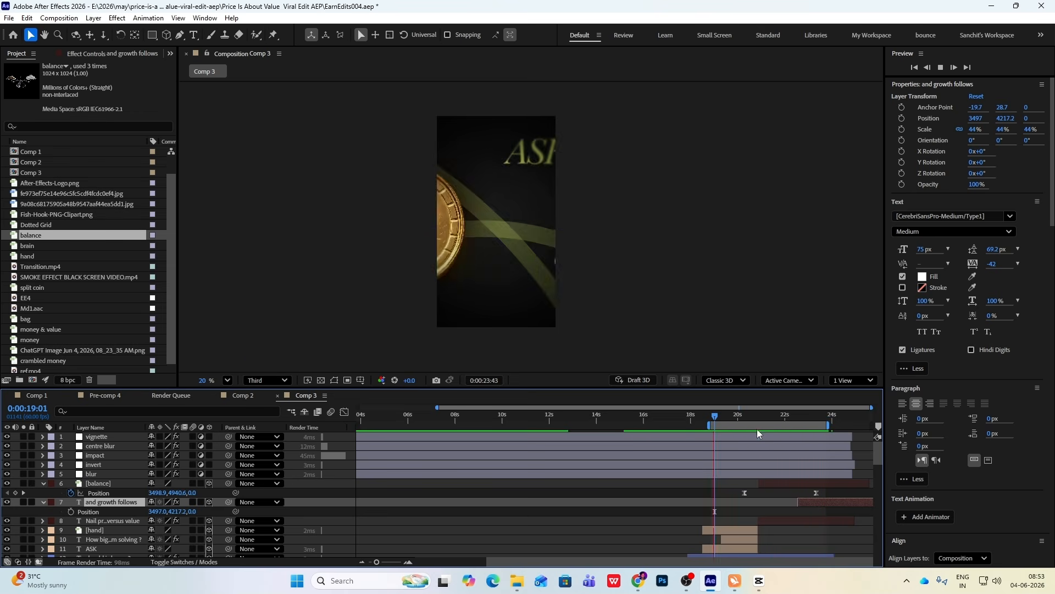
key("space")
left_click(801, 417)
left_click_drag(799, 447, 809, 446)
left_click(747, 177)
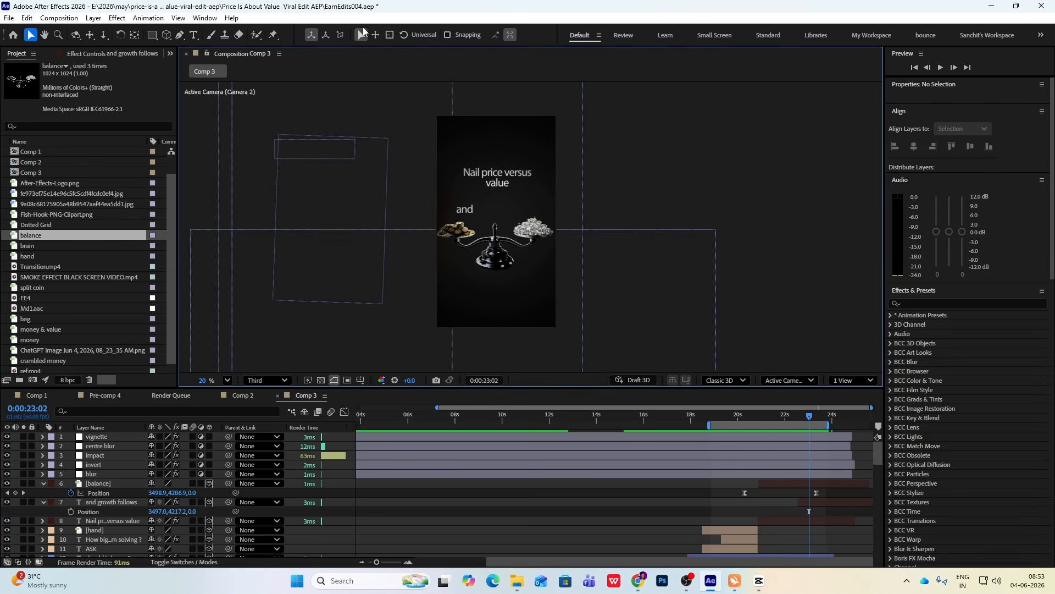
- At 0:00:23:40, draw a horizontal Pen line with a 30 px green stroke and no fill across the "and growth follows" text
left_click(181, 35)
left_click(418, 34)
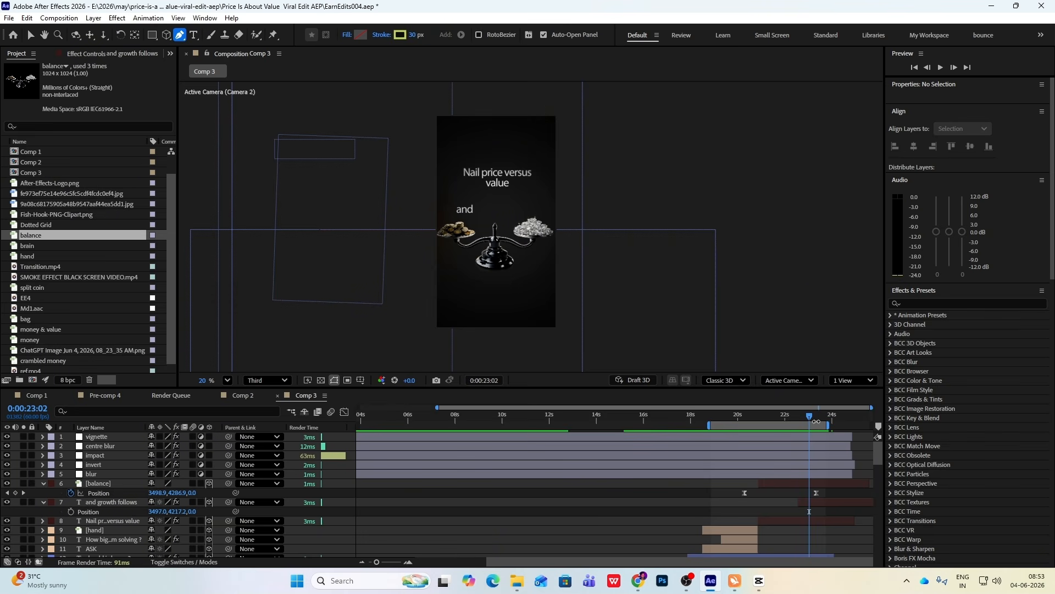
left_click_drag(813, 417, 824, 416)
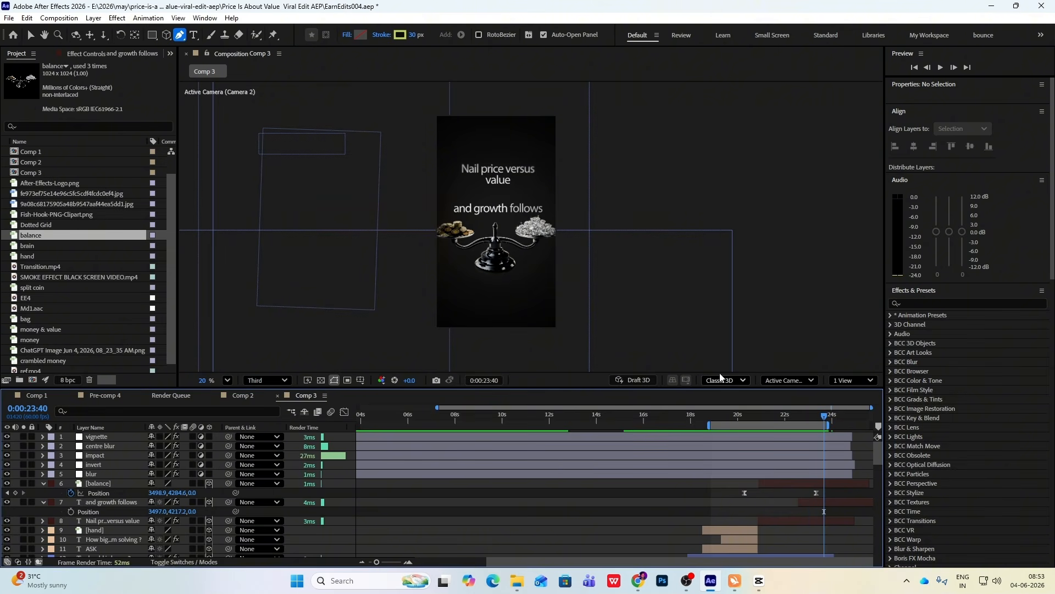
left_click(449, 208)
left_click(547, 209)
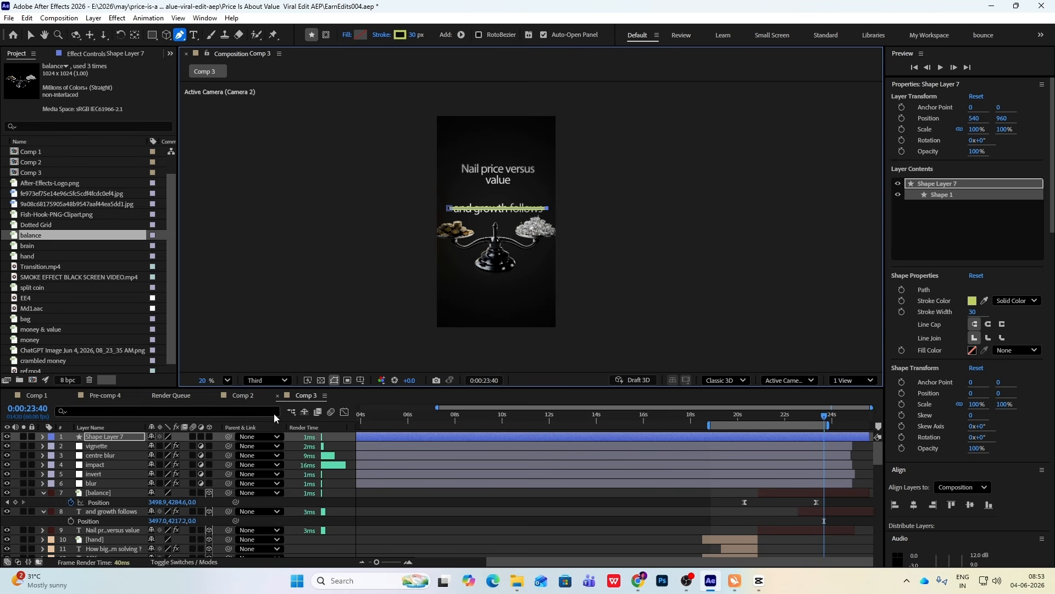
- Place Shape Layer 7 between the blur and balance layers and give it the Red label
left_click(209, 437)
left_click_drag(108, 438, 100, 491)
left_click(54, 484)
left_click(63, 299)
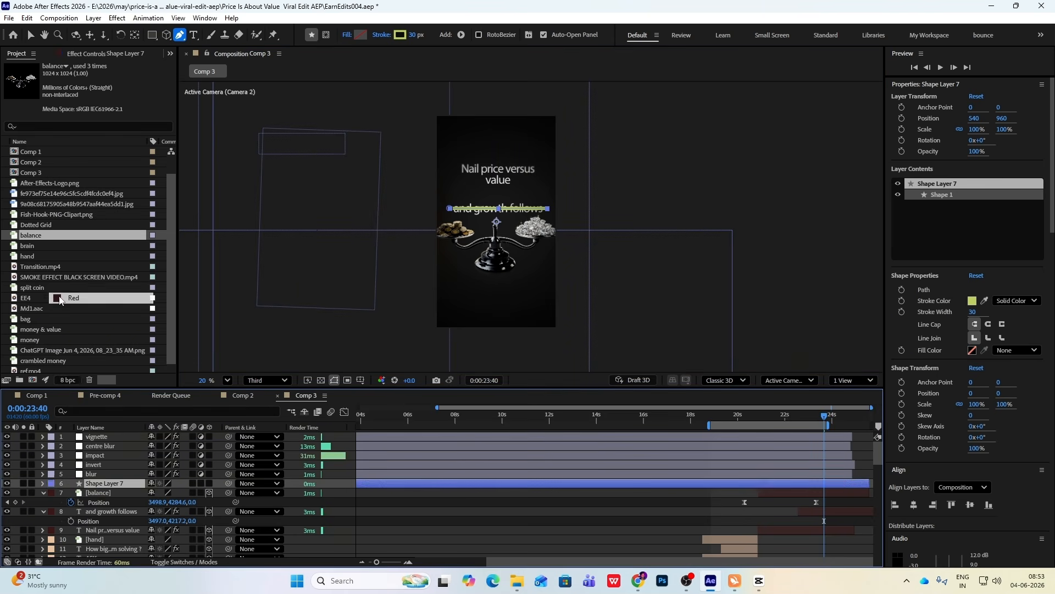
left_click(43, 492)
left_click(43, 503)
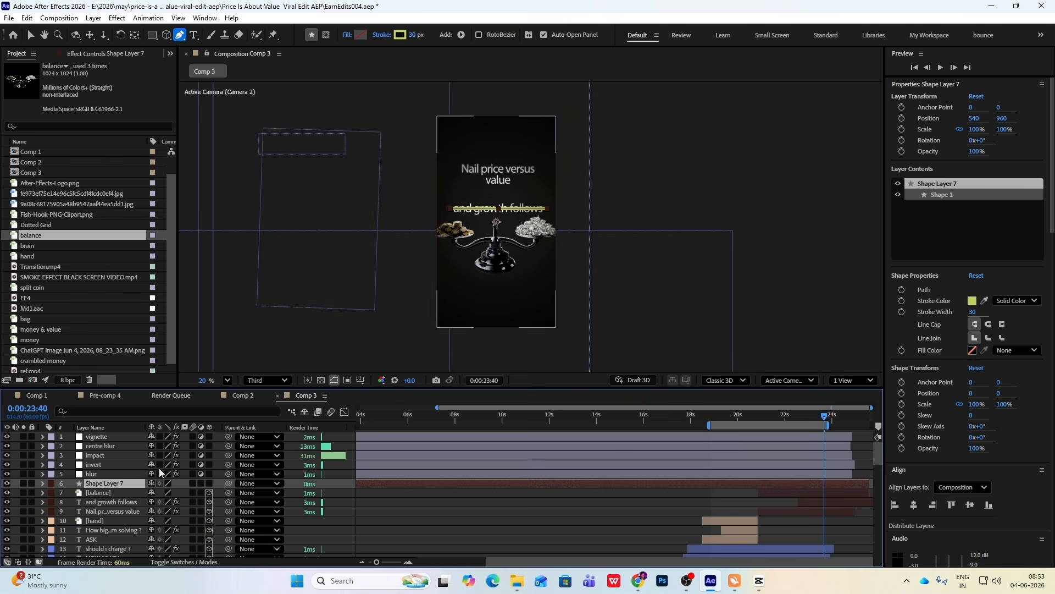
- Make Shape Layer 7 a 3D layer and move it to the balance scene at about 3498, 4239
left_click(208, 483)
scroll(346, 191, "down", 5)
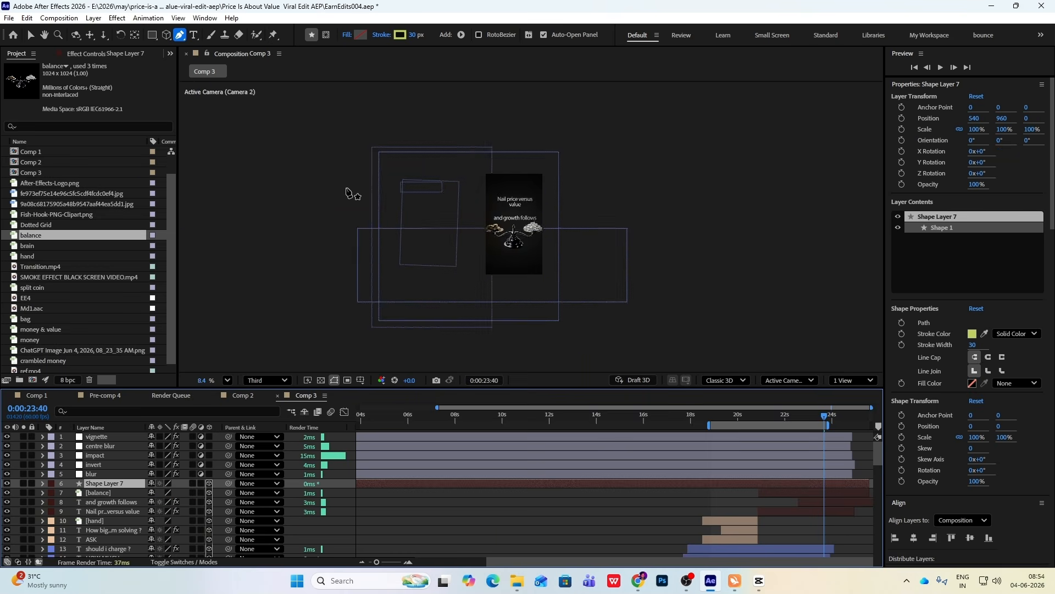
left_click(30, 35)
scroll(484, 171, "down", 3)
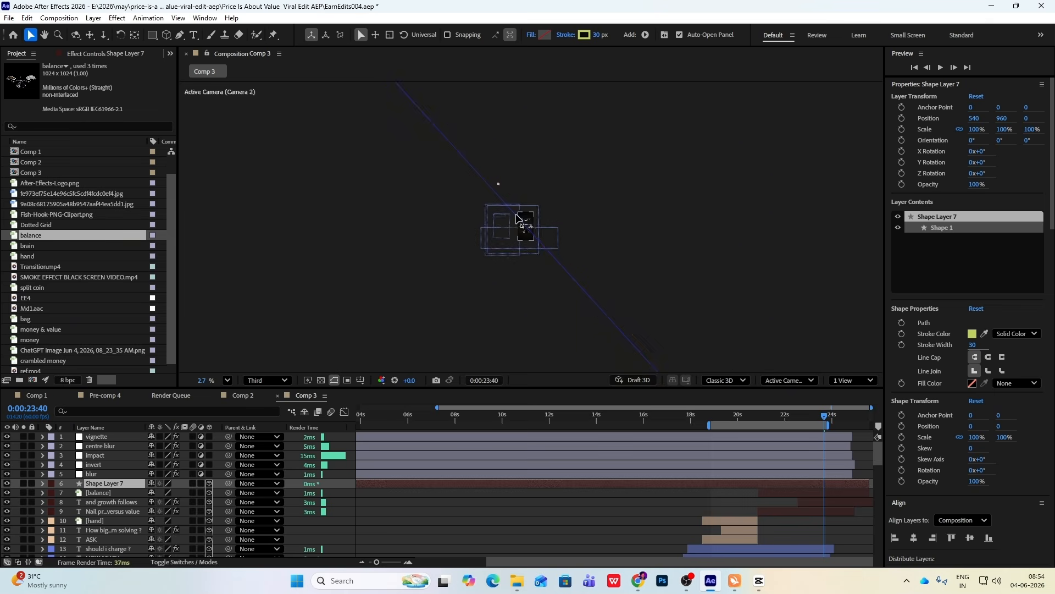
left_click_drag(452, 141, 537, 236)
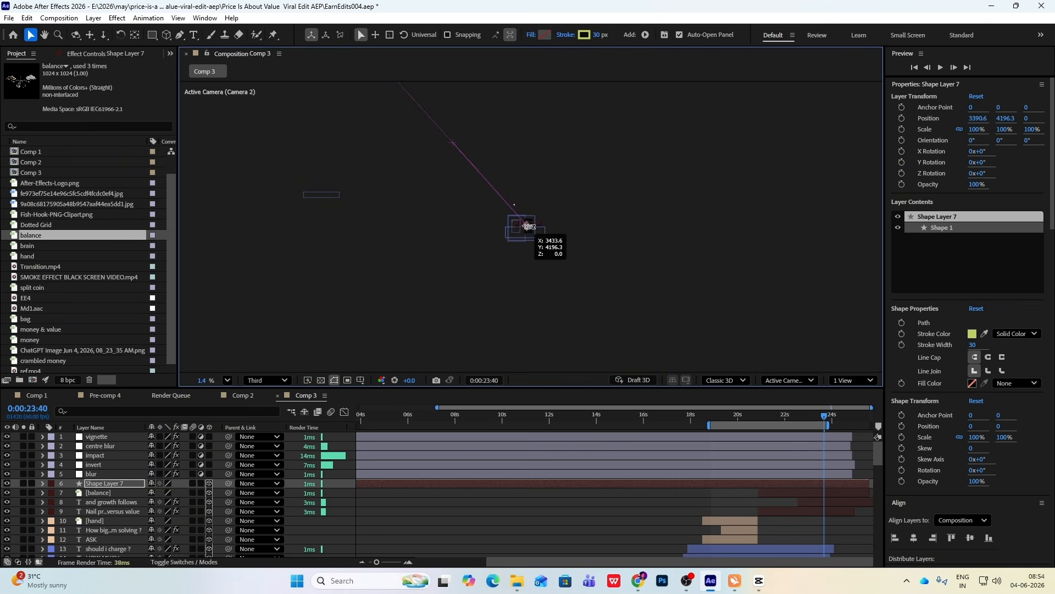
scroll(528, 231, "up", 3)
scroll(527, 230, "up", 3)
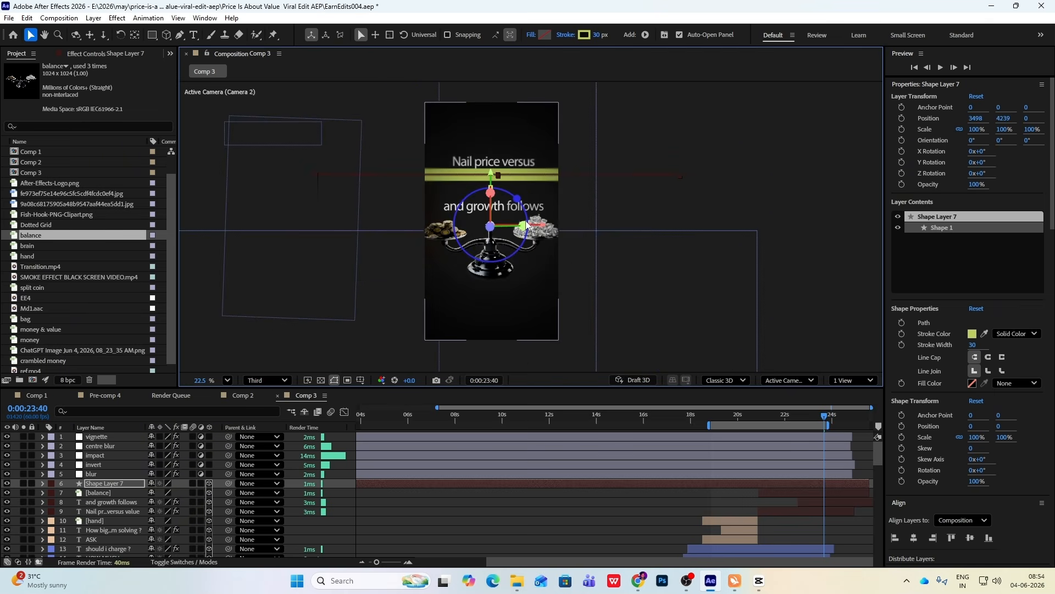
- Scale Shape Layer 7 to 14% and centre its anchor point on the line
left_click(124, 482)
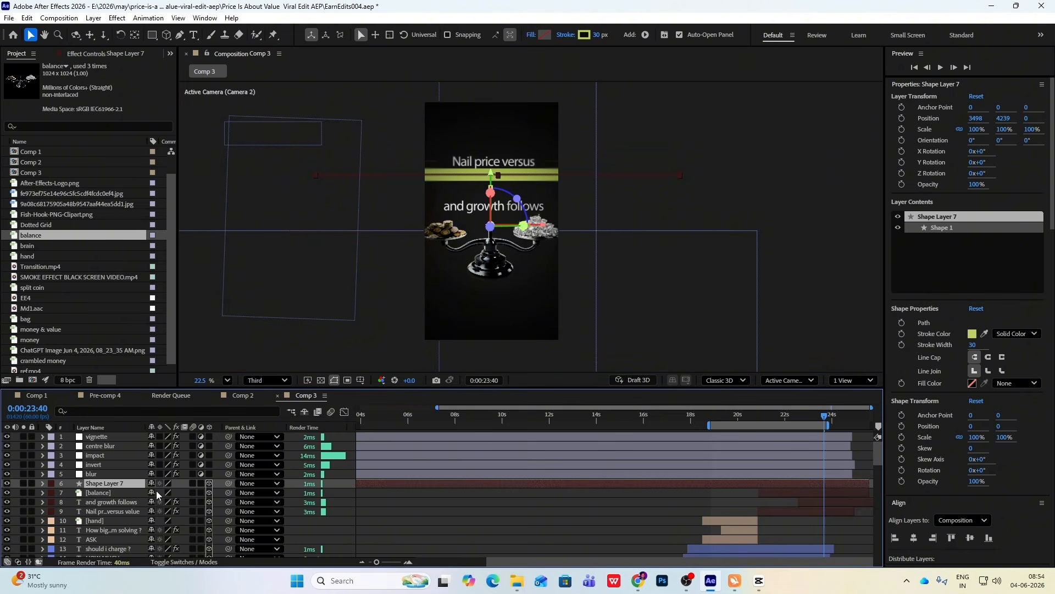
key("s")
left_click_drag(198, 496, 154, 498)
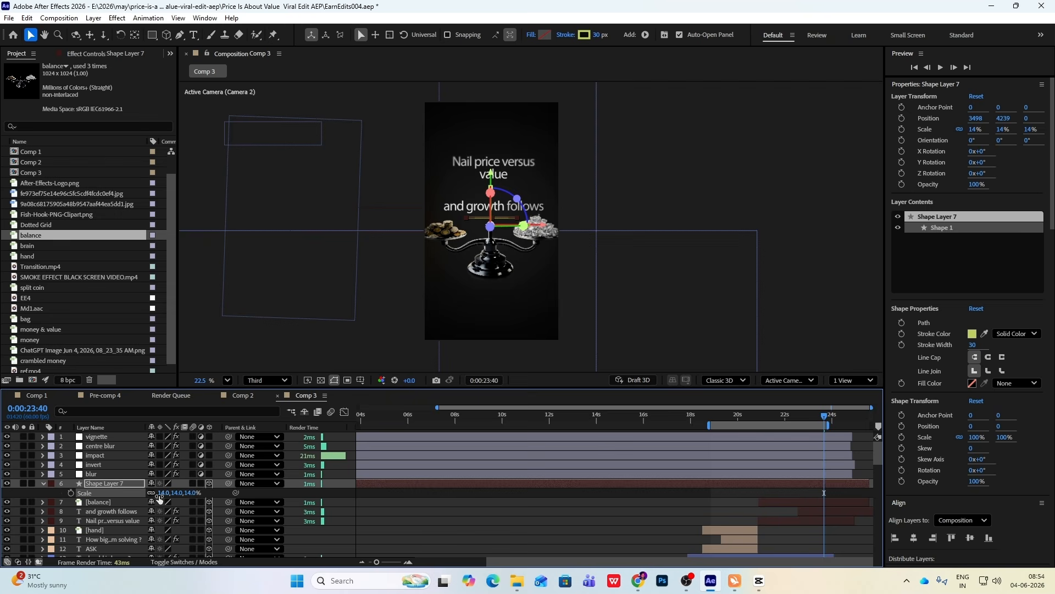
key("ctrl+alt+Home")
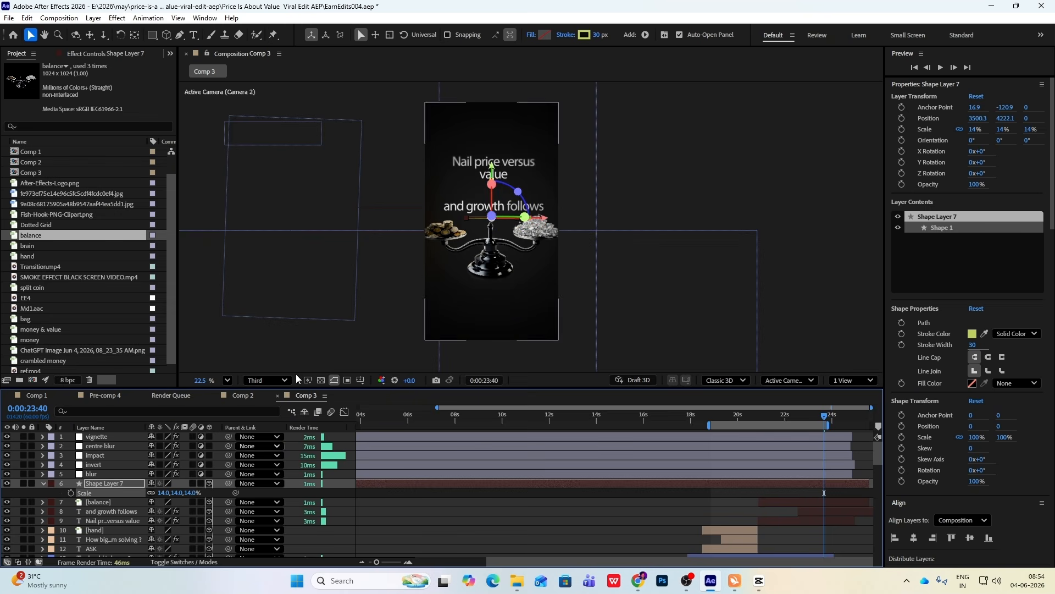
- Turn the line into a highlight bar behind "and growth follows": stroke width 161 px, scale 30% by 27%, position 3504.2, 4196.7
left_click_drag(596, 34, 696, 49)
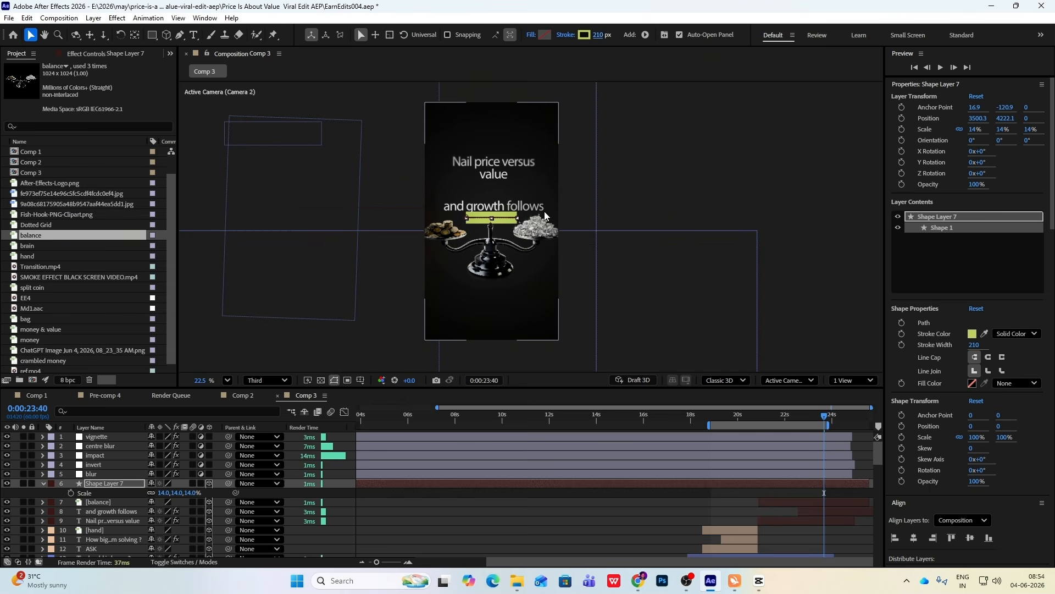
left_click_drag(164, 492, 169, 493)
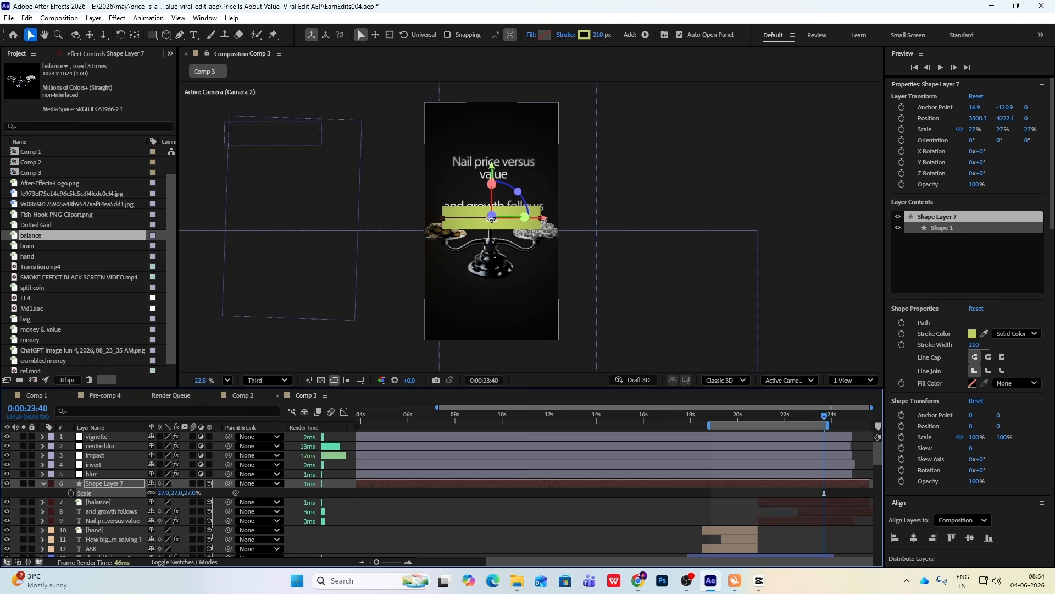
left_click_drag(491, 217, 492, 204)
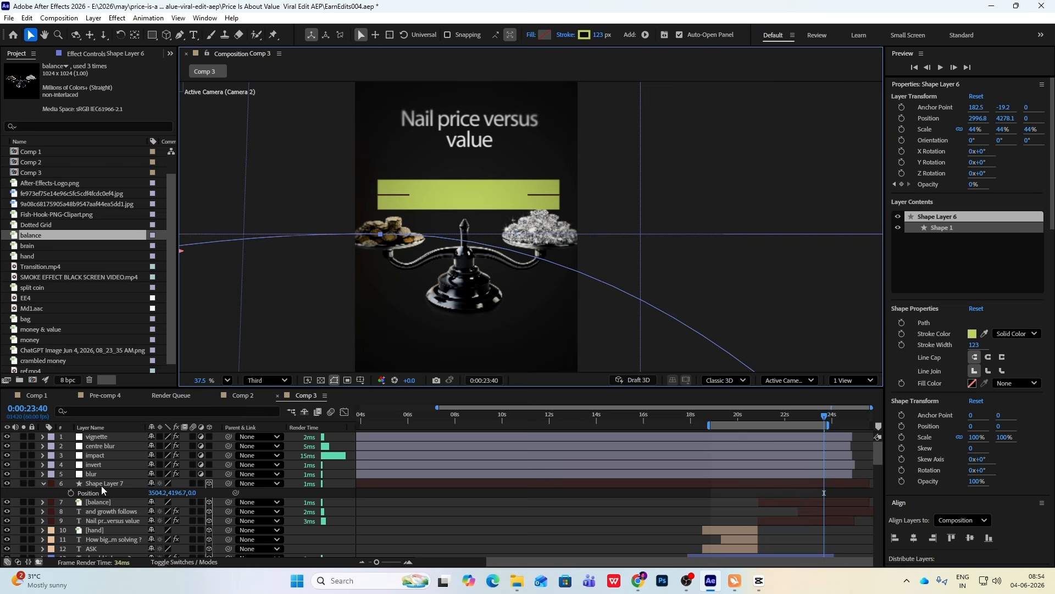
- Reorder Shape Layer 7 to sit directly beneath the "and growth follows" text layer
left_click(43, 484)
left_click_drag(116, 484, 115, 507)
left_click(749, 256)
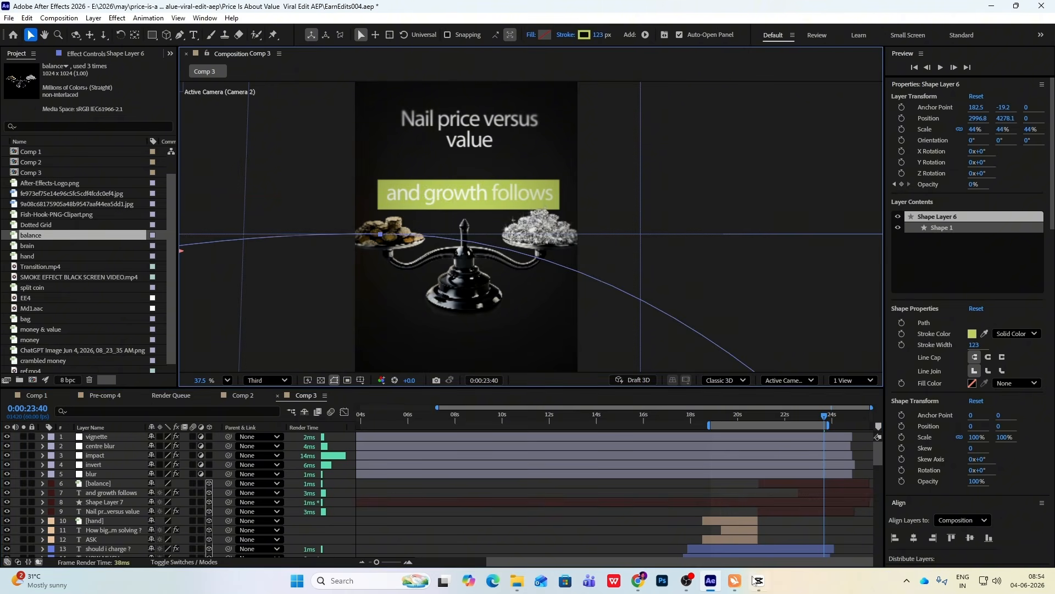
- Set the fill colour of the "and growth follows" text to black (000000)
left_click(824, 493)
left_click(923, 277)
left_click_drag(224, 211, 1, 347)
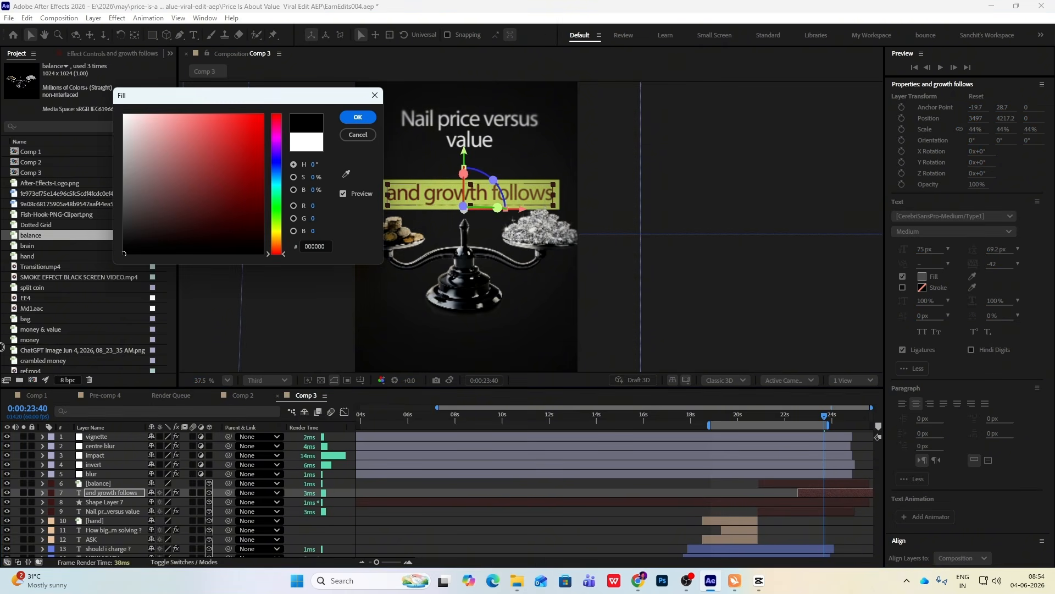
left_click(353, 133)
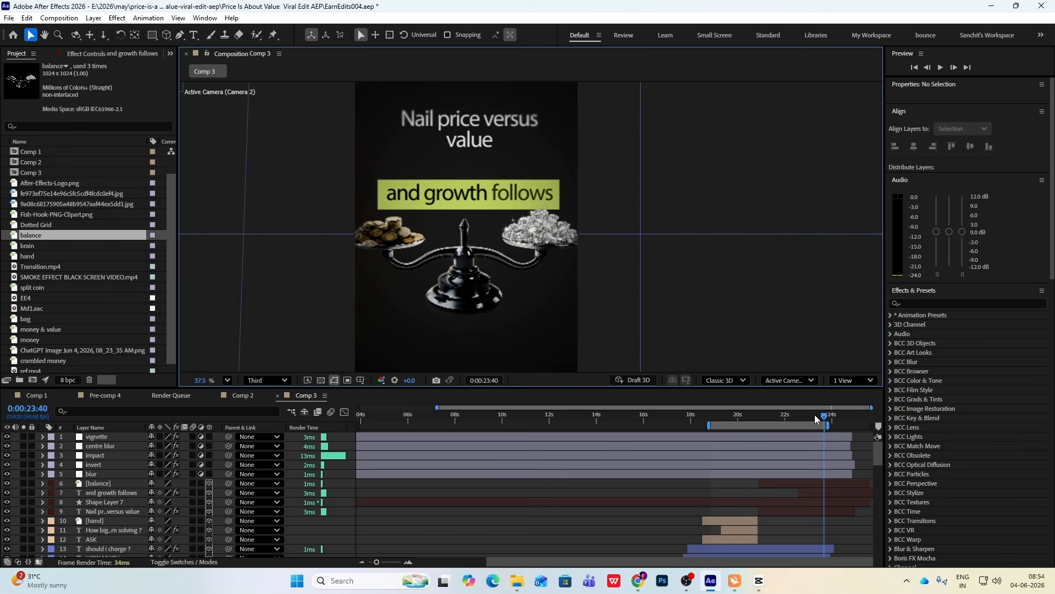
- At 0:00:22:37, where the text reveal begins, add Trim Paths to Shape Layer 7
left_click_drag(815, 415, 799, 447)
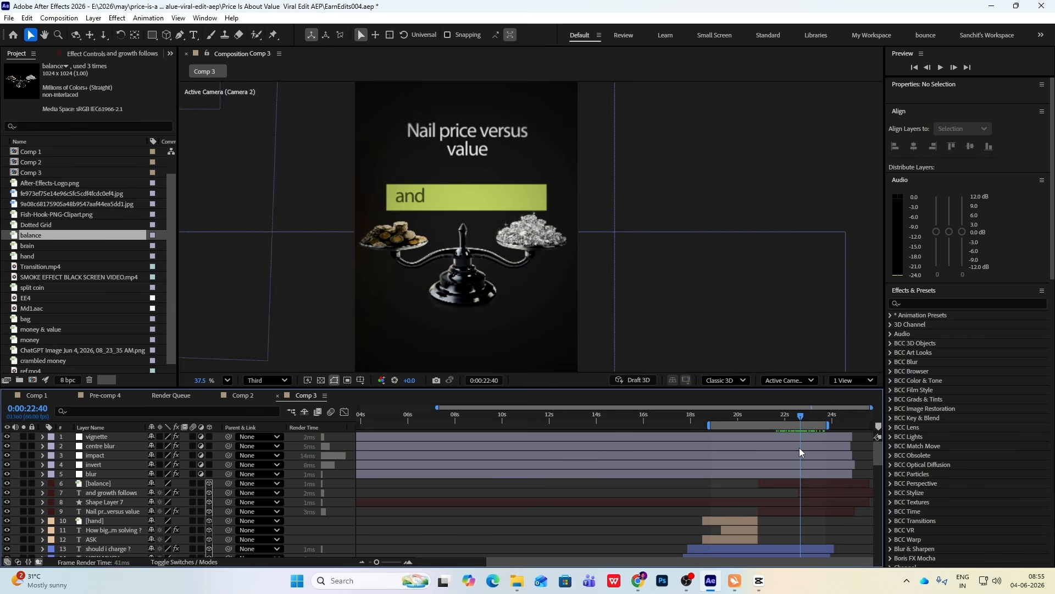
left_click(114, 493)
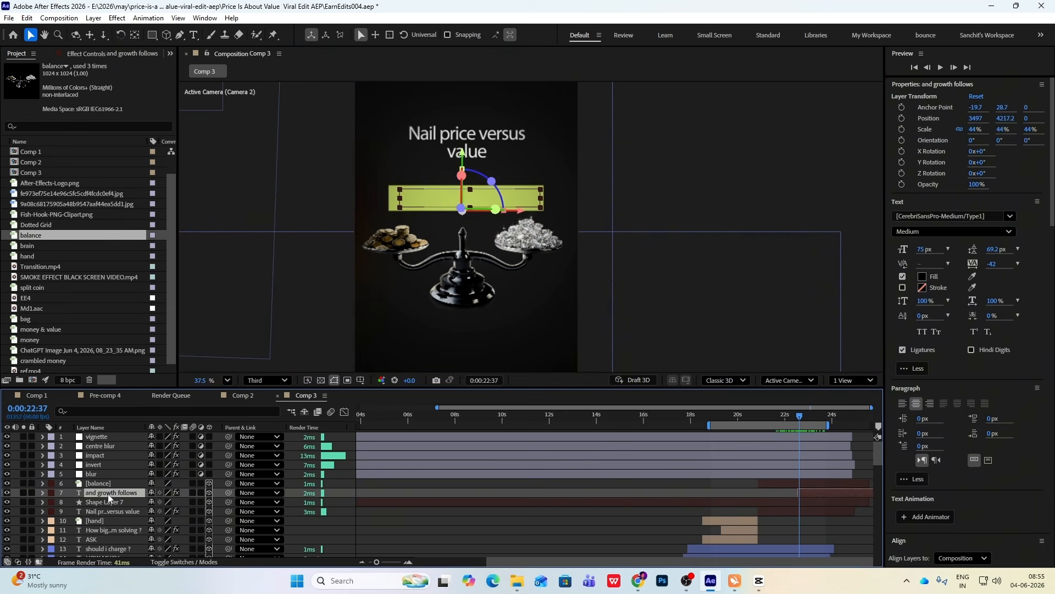
left_click(105, 501)
left_click(643, 37)
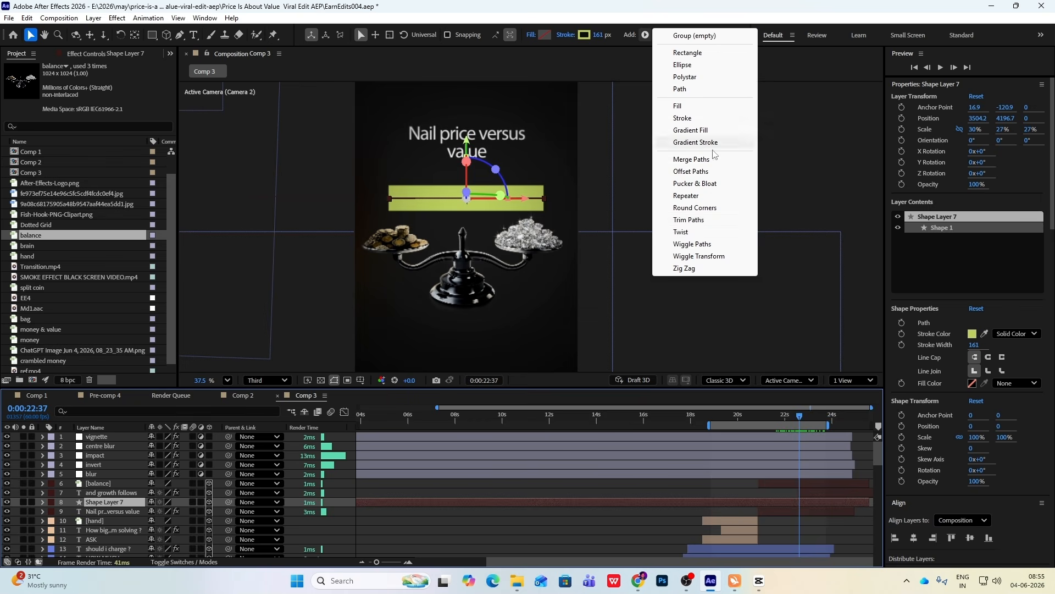
left_click(709, 222)
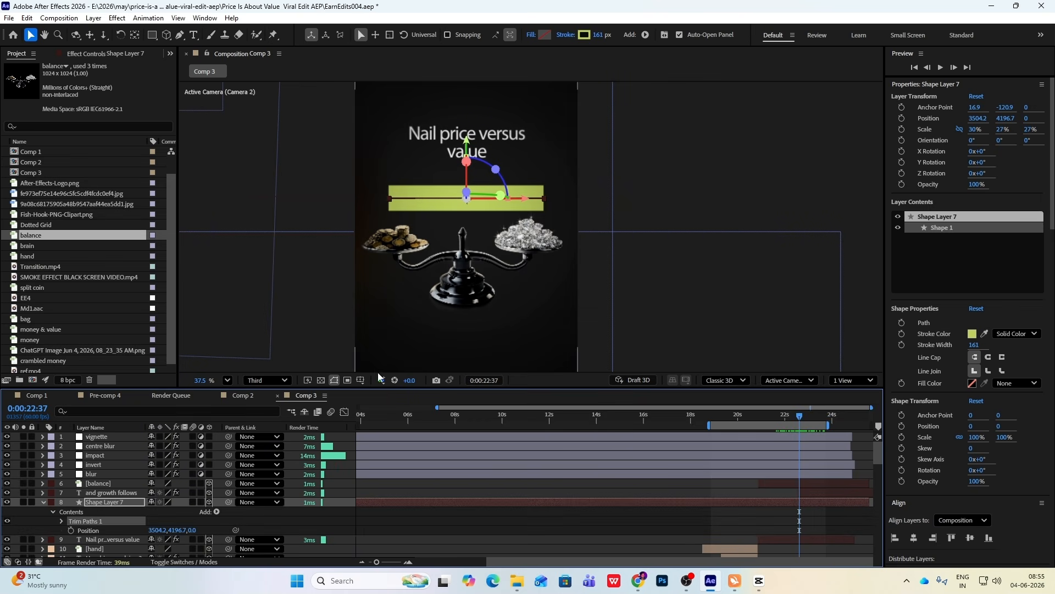
- Keyframe the Trim Paths End of Shape Layer 7 from 0% at 0:00:22:37 to 100% at 0:00:23:58
left_click(62, 520)
left_click(80, 533)
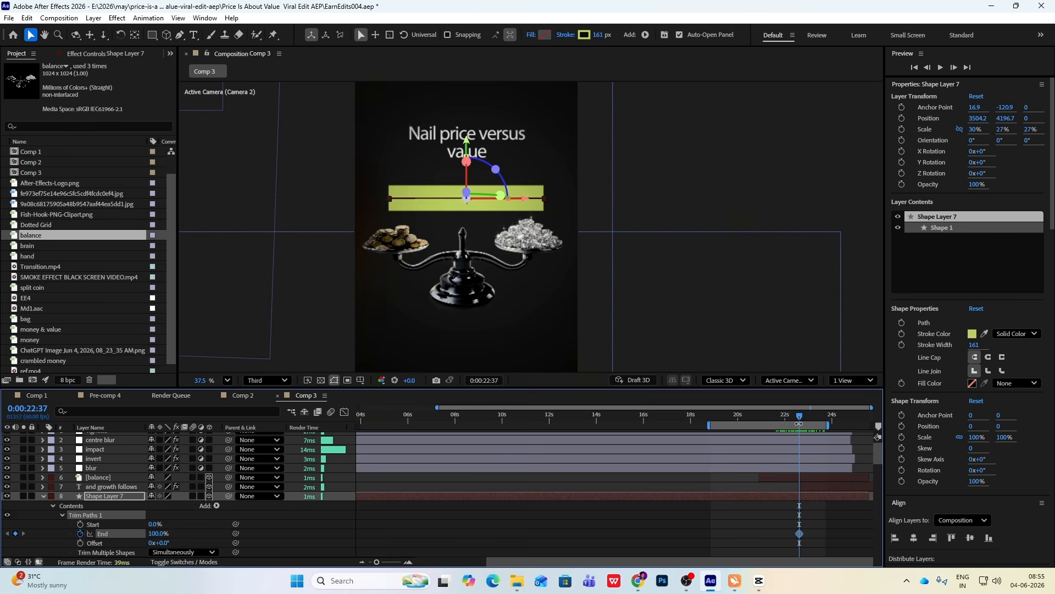
left_click_drag(800, 418, 832, 433)
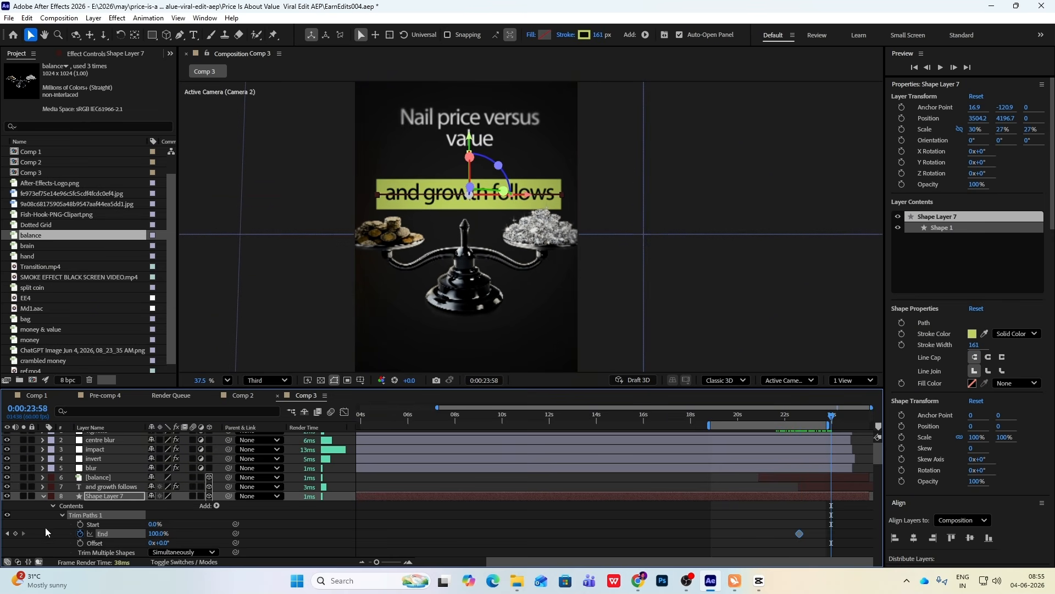
left_click(15, 534)
left_click(7, 533)
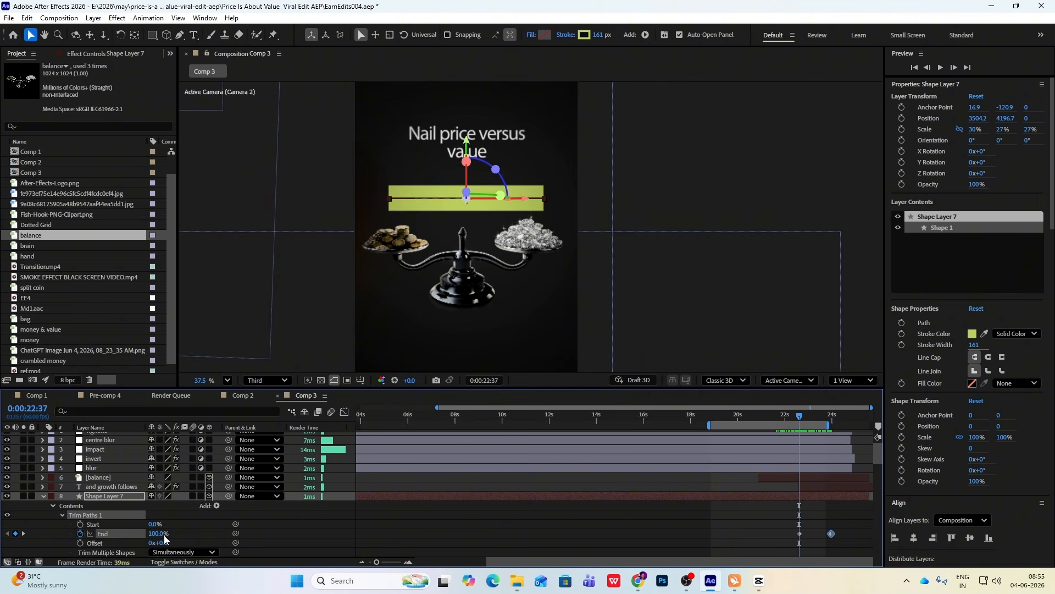
left_click_drag(160, 534, 2, 546)
- Apply Easy Ease to both Trim Paths End keyframes, adjust their timing curve in the Graph Editor, and preview the bar reveal
left_click_drag(840, 527, 728, 536)
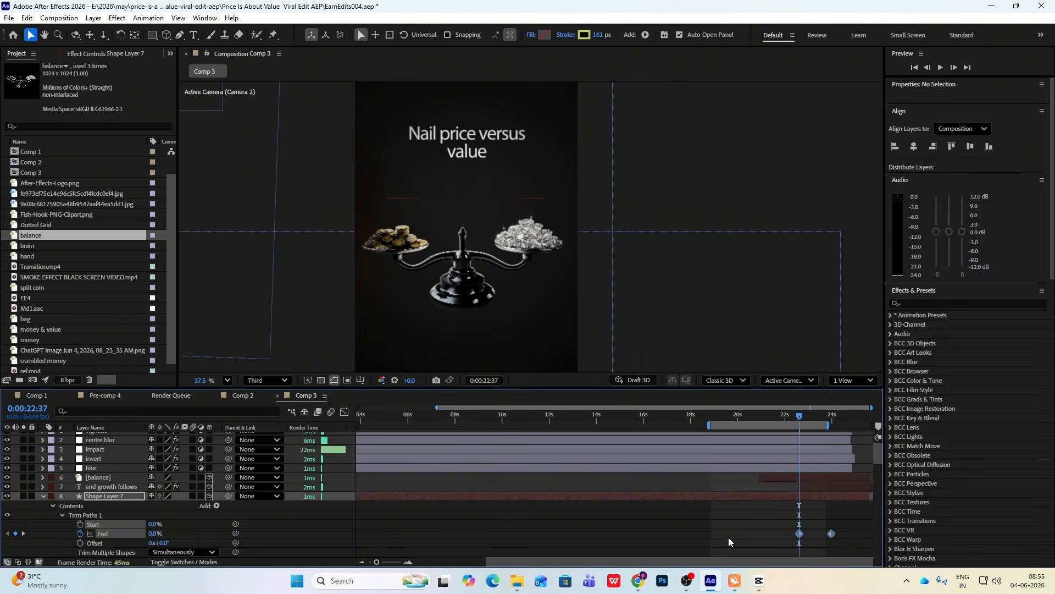
key("F9")
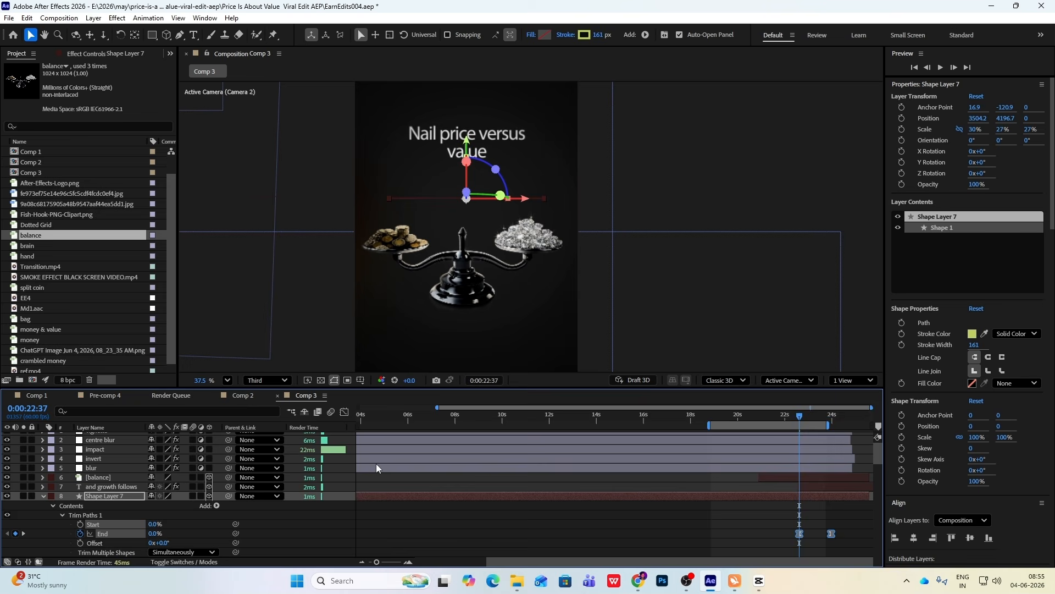
left_click(346, 413)
left_click_drag(821, 532, 805, 533)
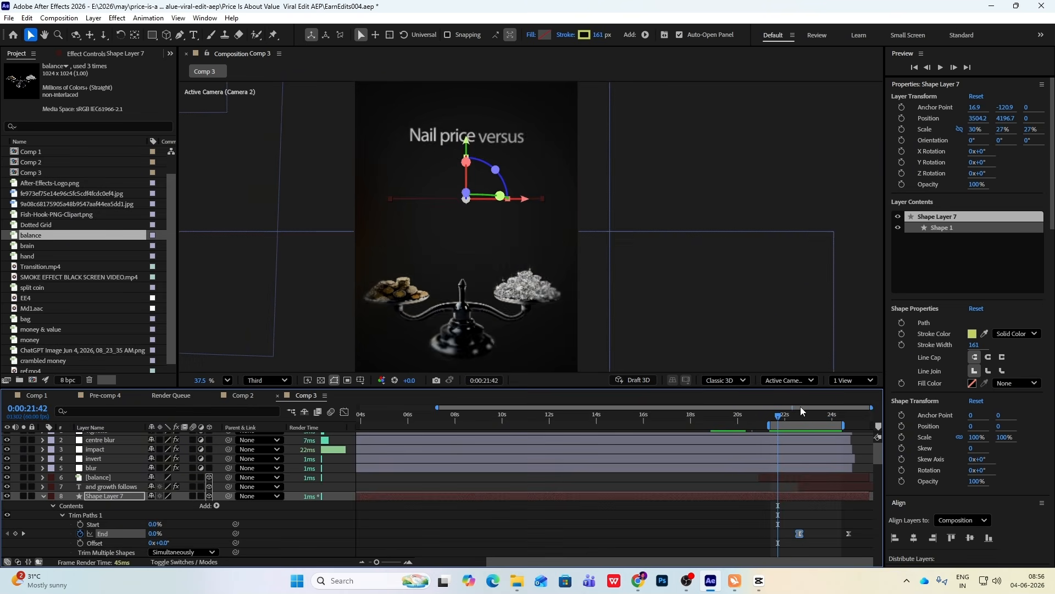
key("space")
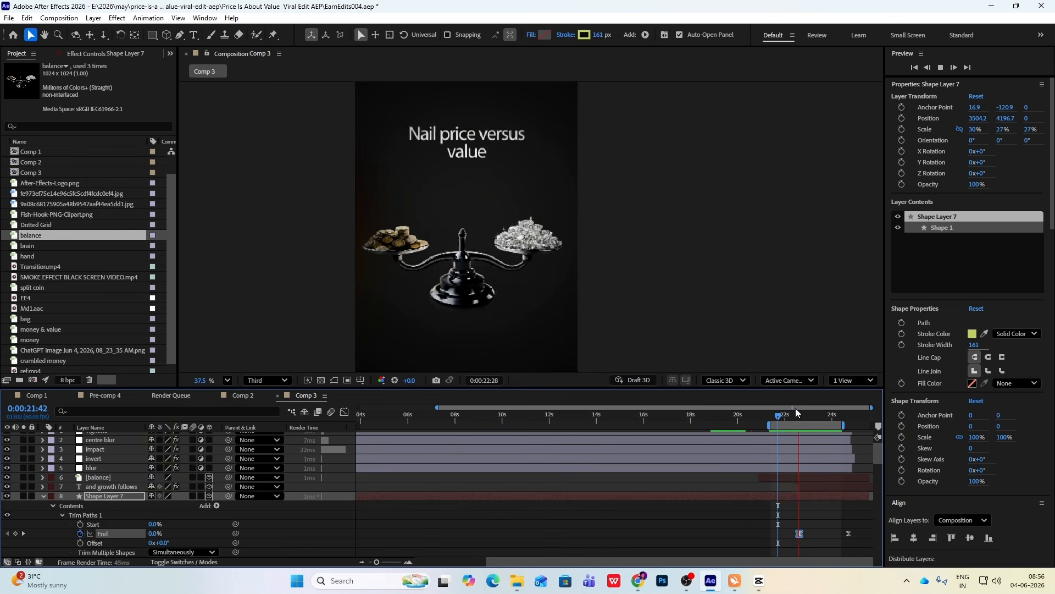
key("space")
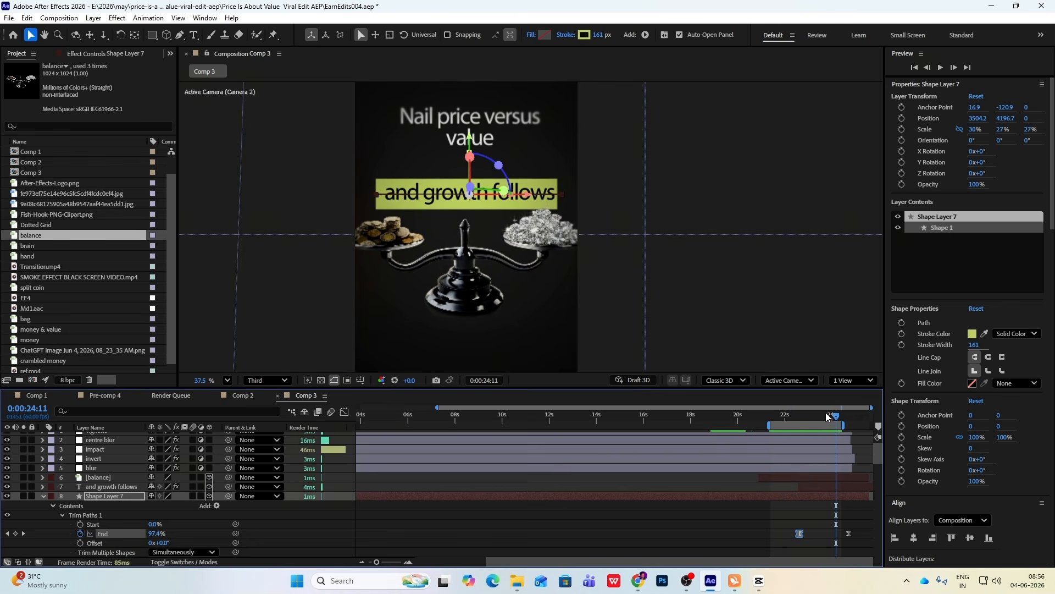
- Set Shape Layer 7 as the track matte of the "and growth follows" text, keep the bar visible, and preview the reveal
left_click(43, 498)
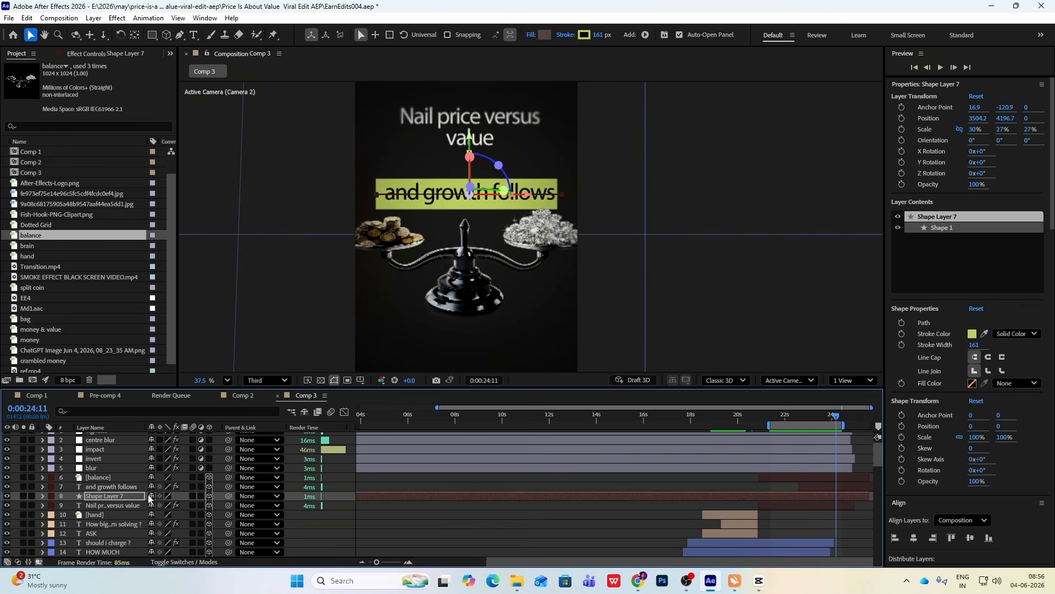
left_click(179, 564)
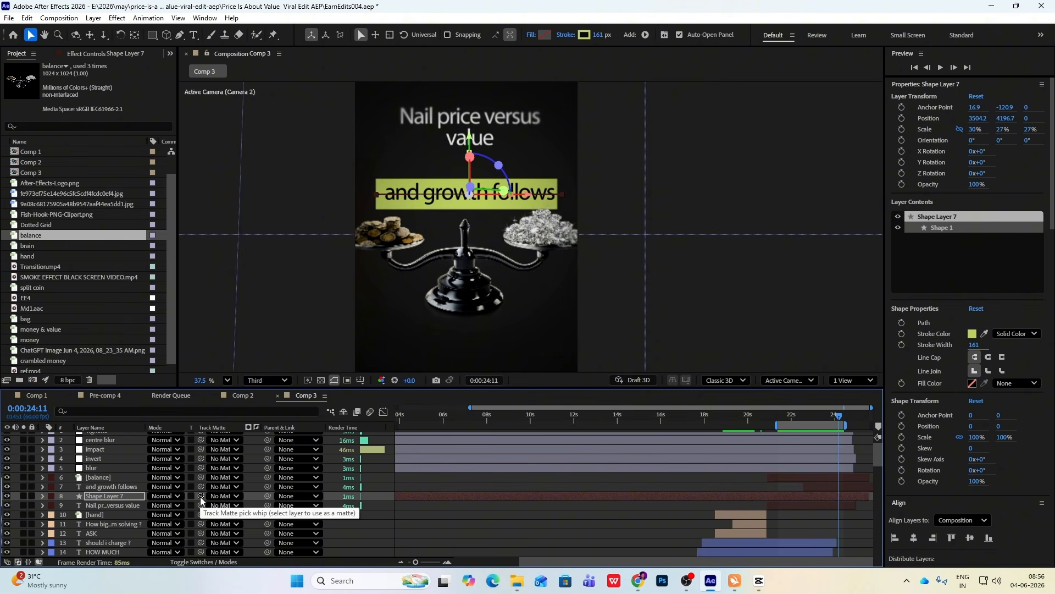
left_click_drag(201, 487, 102, 497)
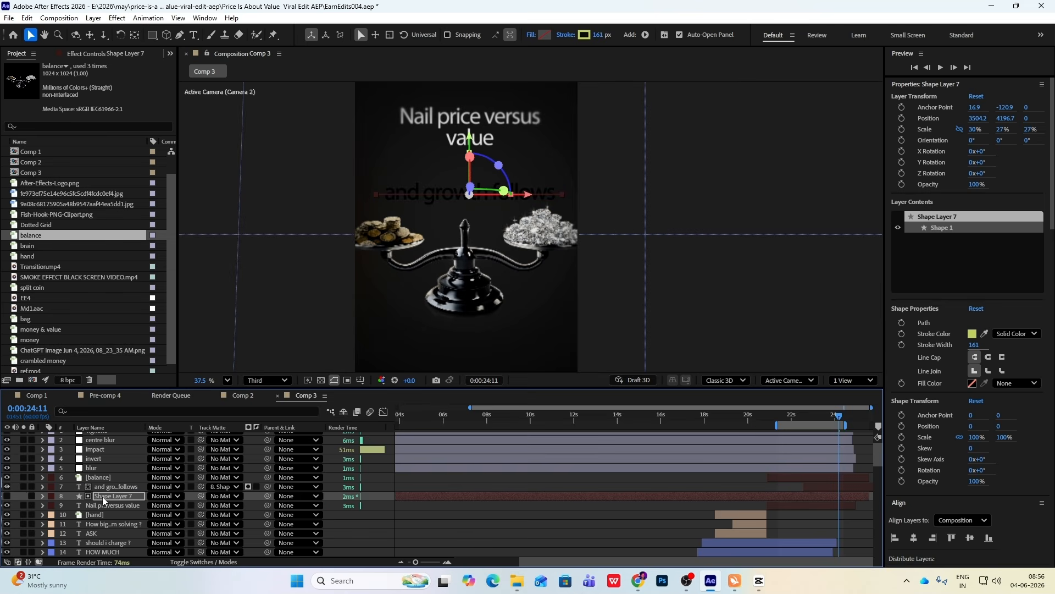
left_click(7, 497)
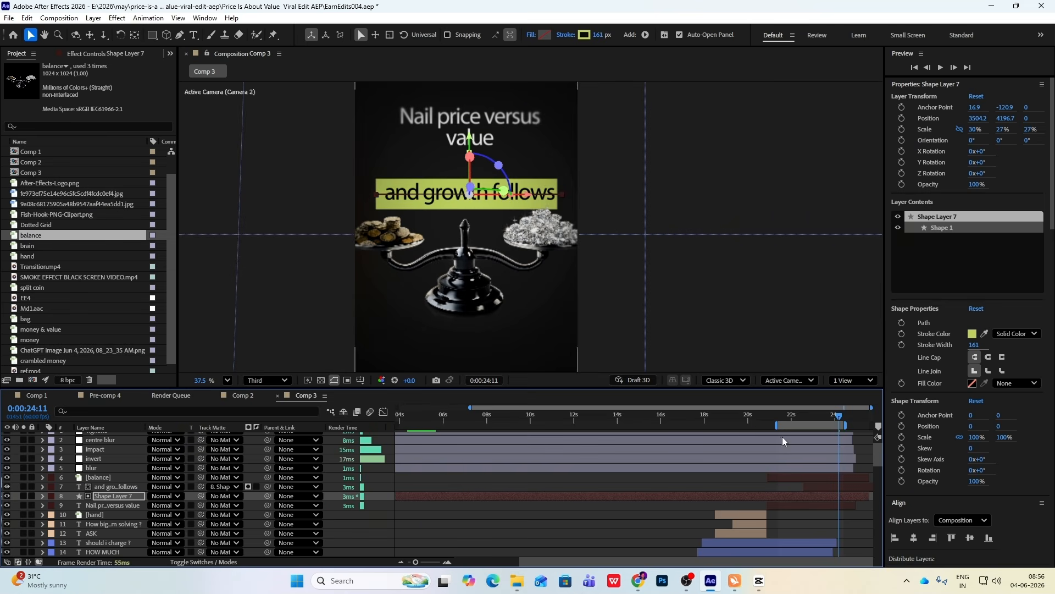
left_click(824, 421)
mouse_move(822, 420)
left_mouse_down()
mouse_move(801, 421)
mouse_move(825, 428)
left_mouse_up()
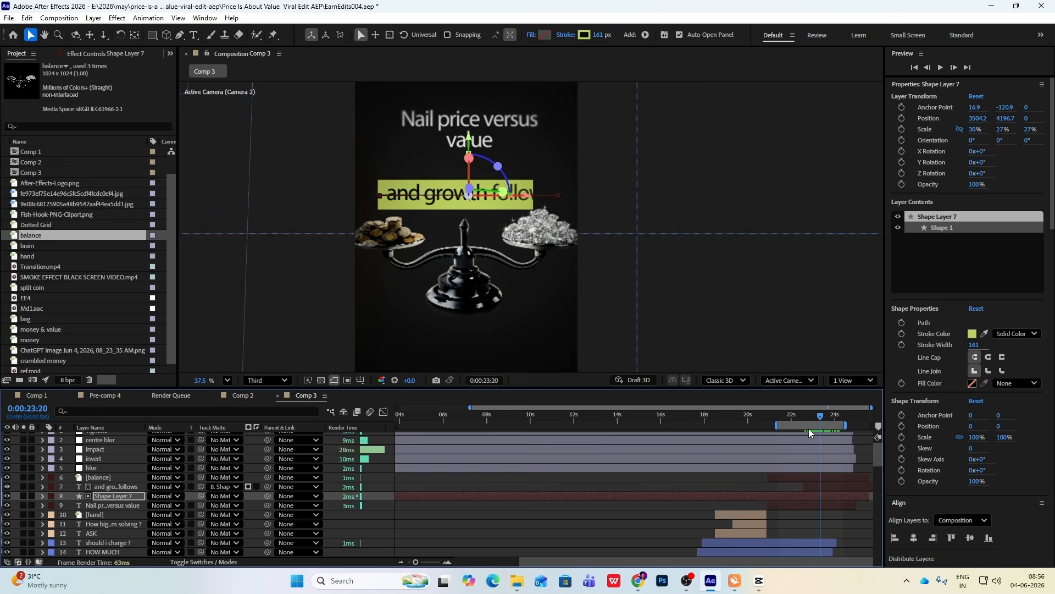
key("space")
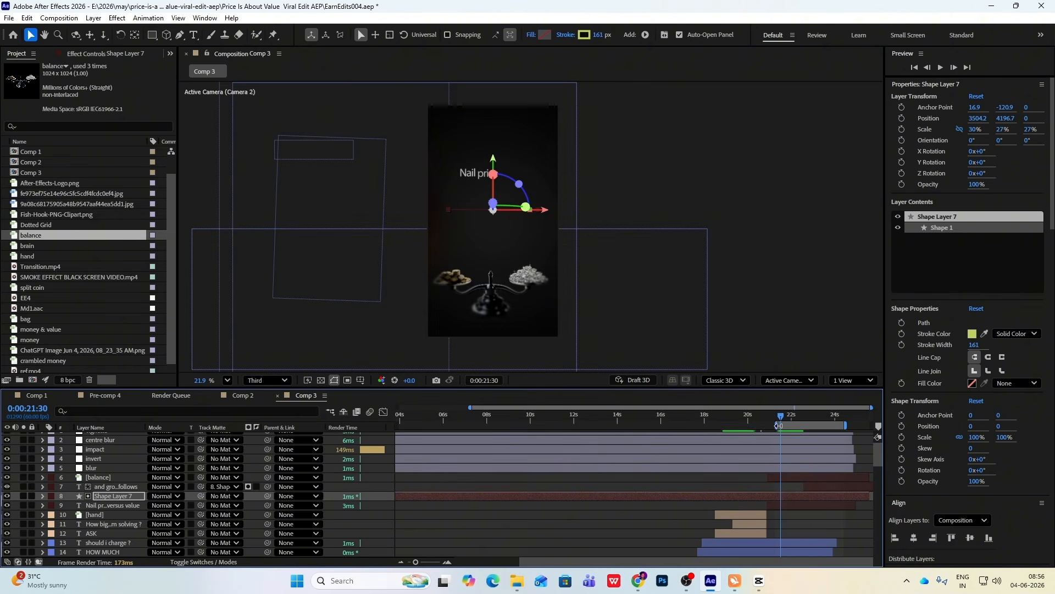
- Extend the work area back to the start of Comp 3 and add the composition to the render queue
left_click_drag(778, 425, 398, 425)
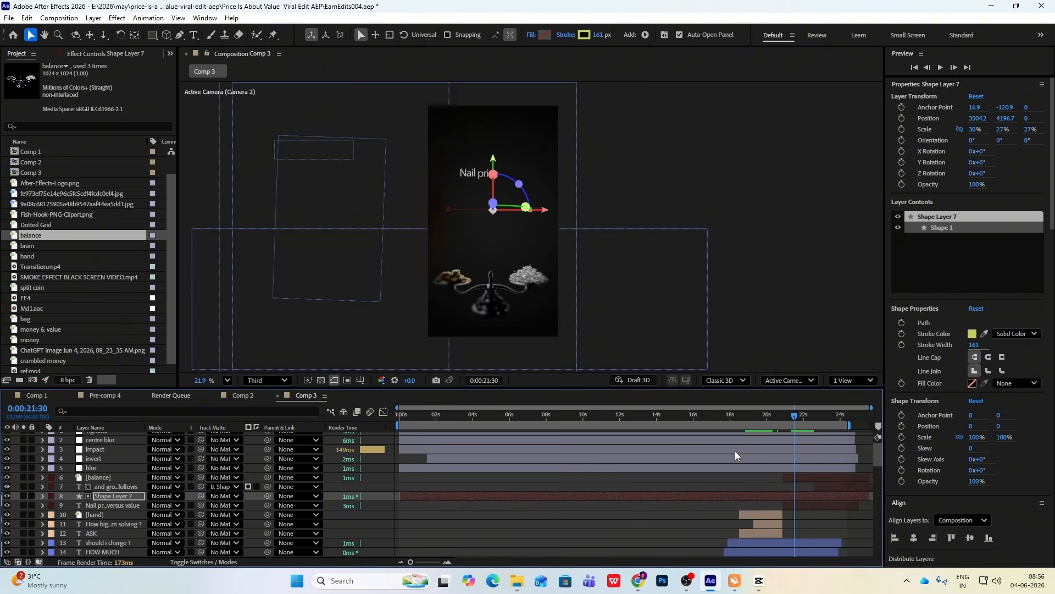
left_click(557, 416)
left_click(395, 419)
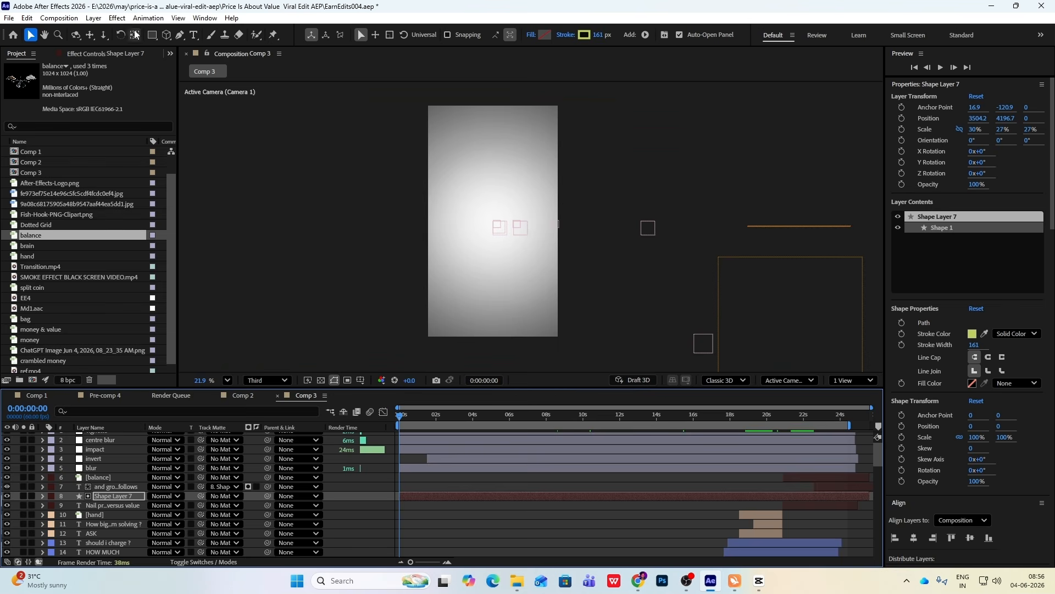
left_click(27, 17)
mouse_move(9, 19)
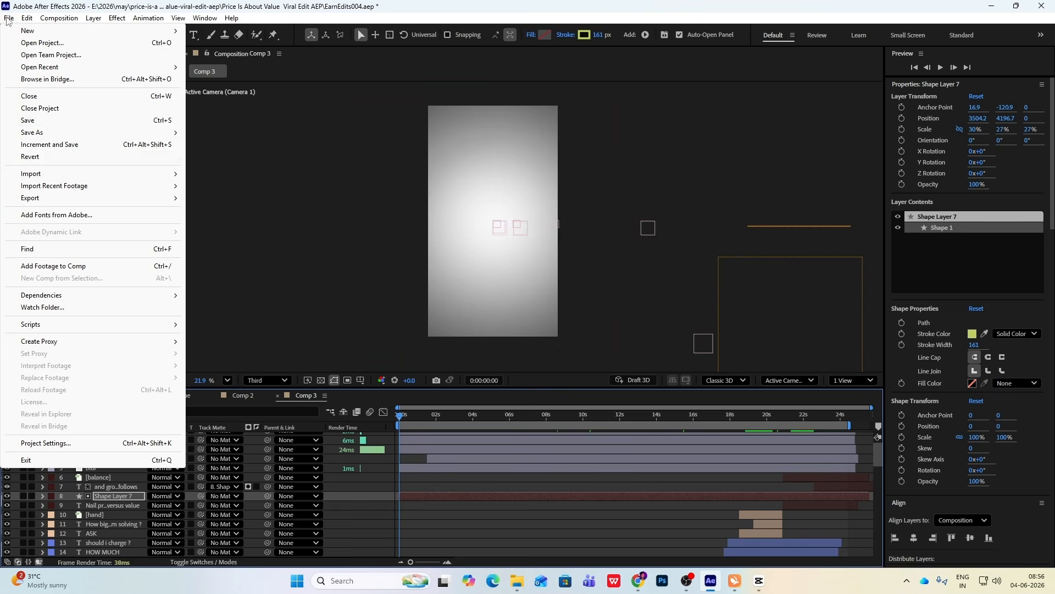
mouse_move(33, 199)
left_click(226, 210)
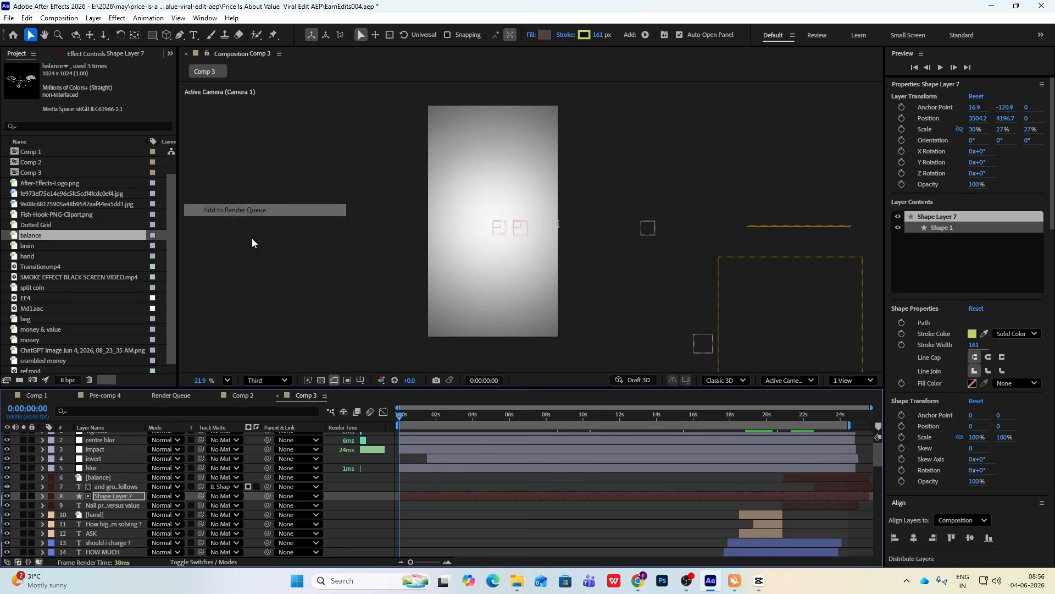
left_click(402, 432)
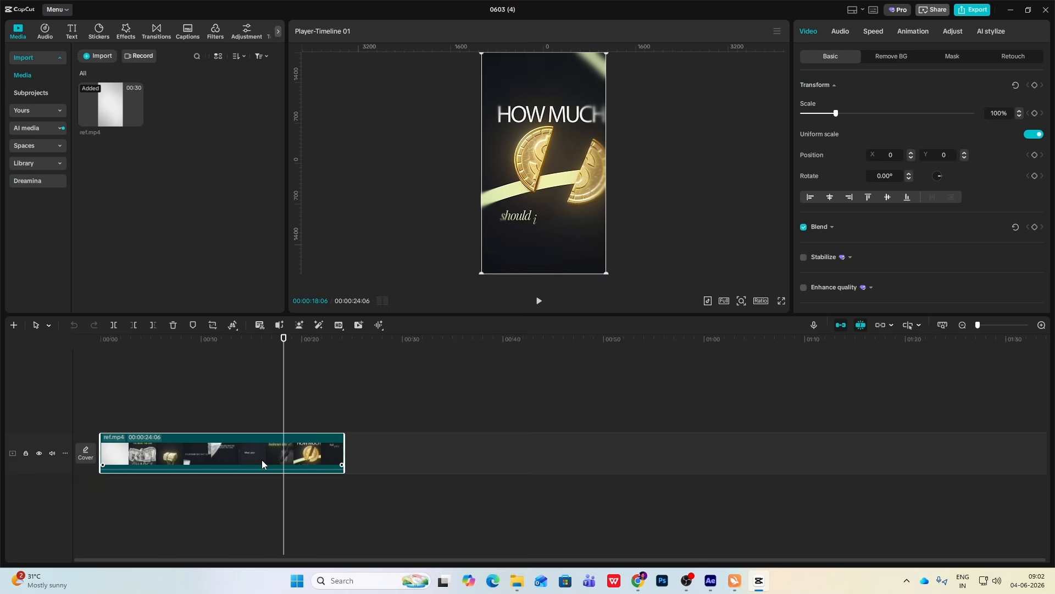
- In CapCut, turn off the main track magnet and move the ref.mp4 clip along the timeline to about 49 seconds
key("v")
left_click_drag(262, 460, 942, 463)
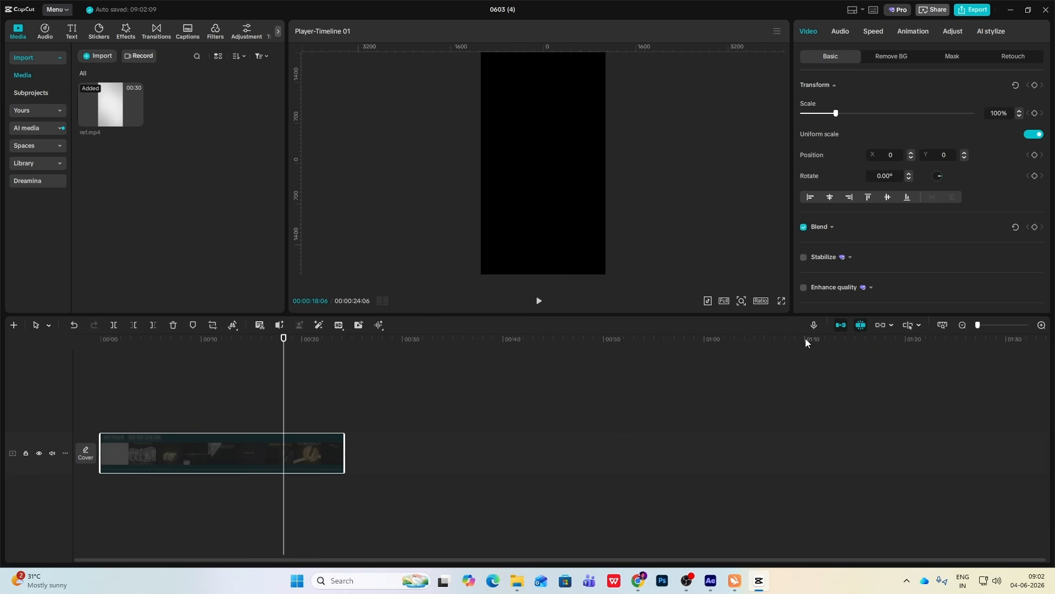
left_click(835, 327)
left_click_drag(234, 453, 671, 485)
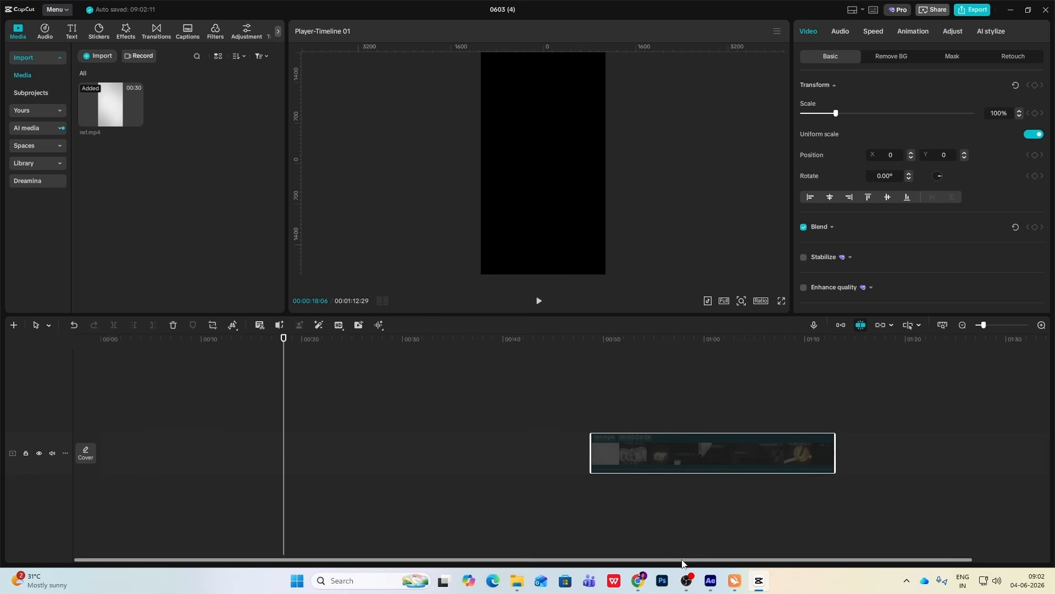
- Paste final mine.mp4 into the timeline, place it at the very start, and play it back for review
key("ctrl+v")
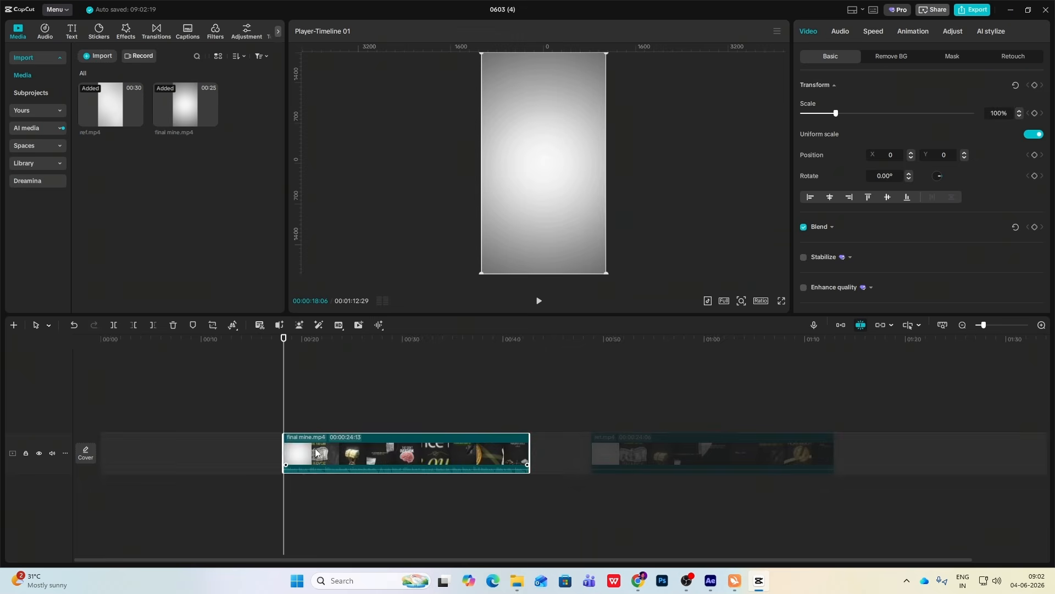
left_click_drag(324, 453, 122, 450)
left_click(137, 389)
left_click_drag(138, 390, 3, 398)
key("space")
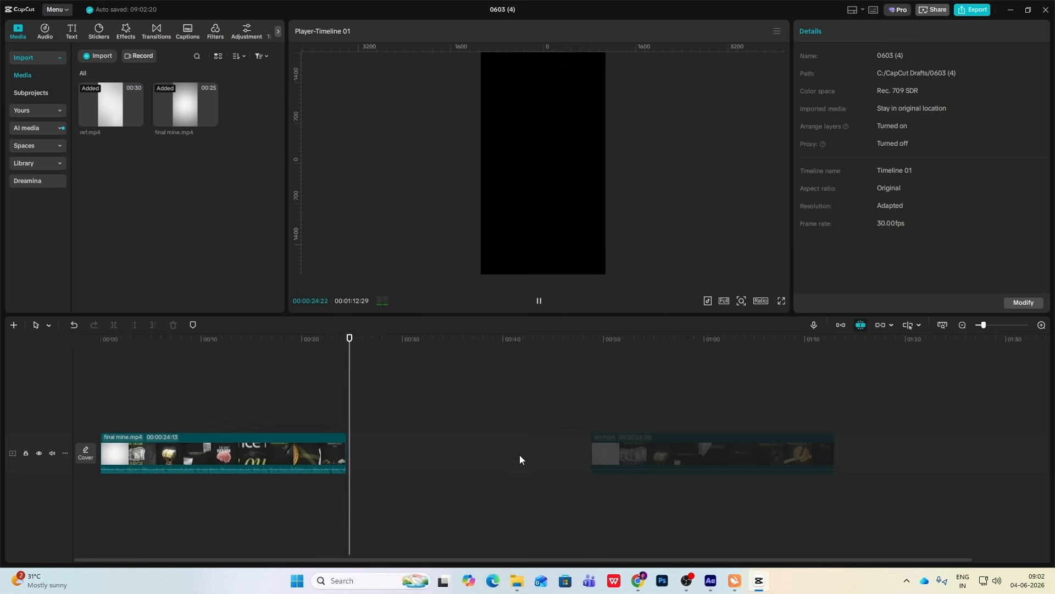
left_click(249, 401)
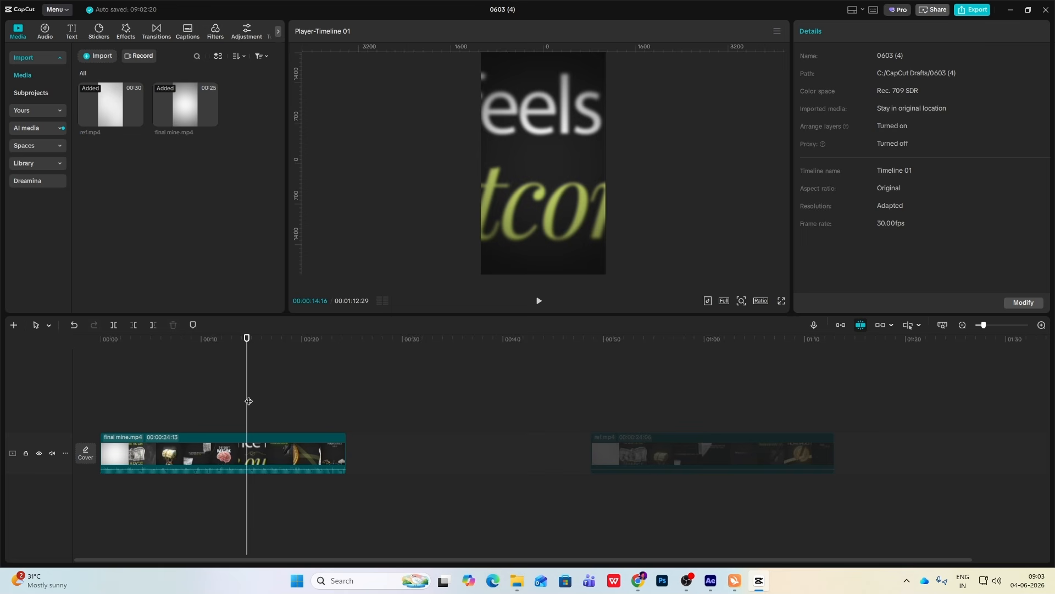